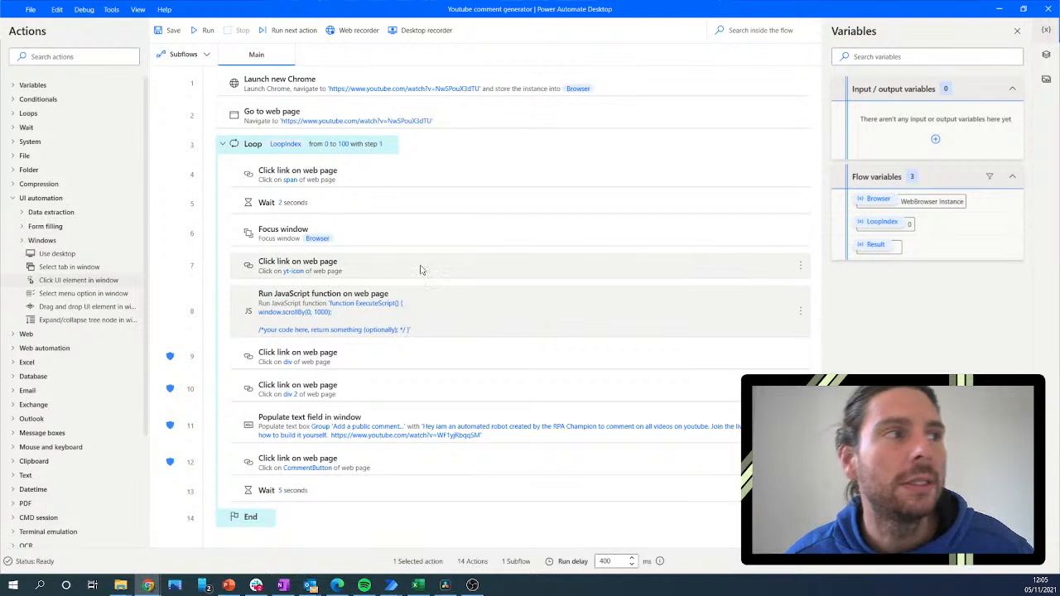
Run the Youtube comment generator flow and examine the YouTube video page it opens.
{"action": "left_click", "coordinate": [206, 30]}
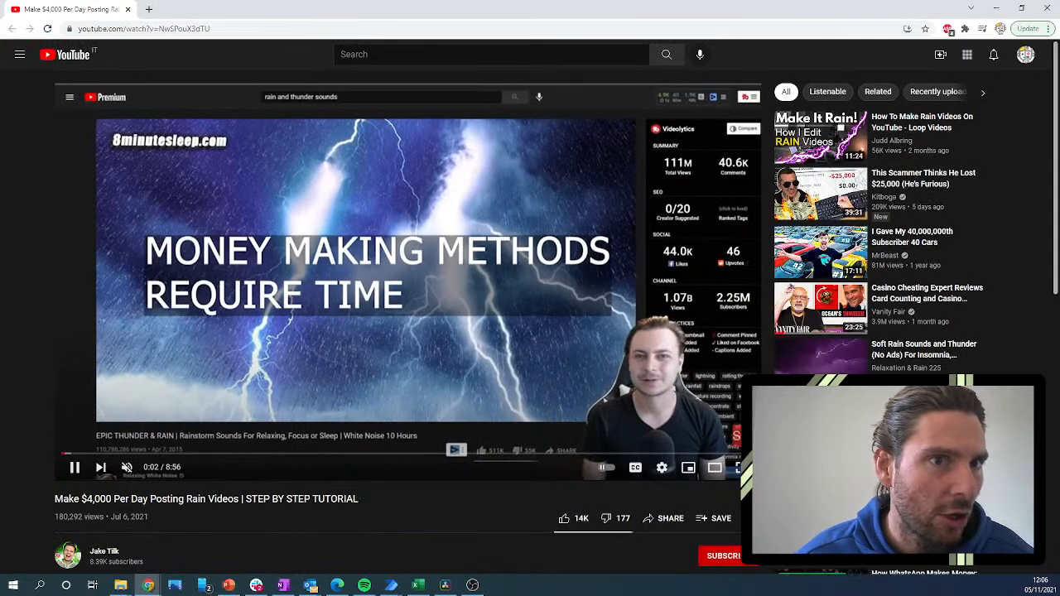
{"action": "scroll", "coordinate": [200, 390], "scroll_direction": "down", "scroll_amount": 3}
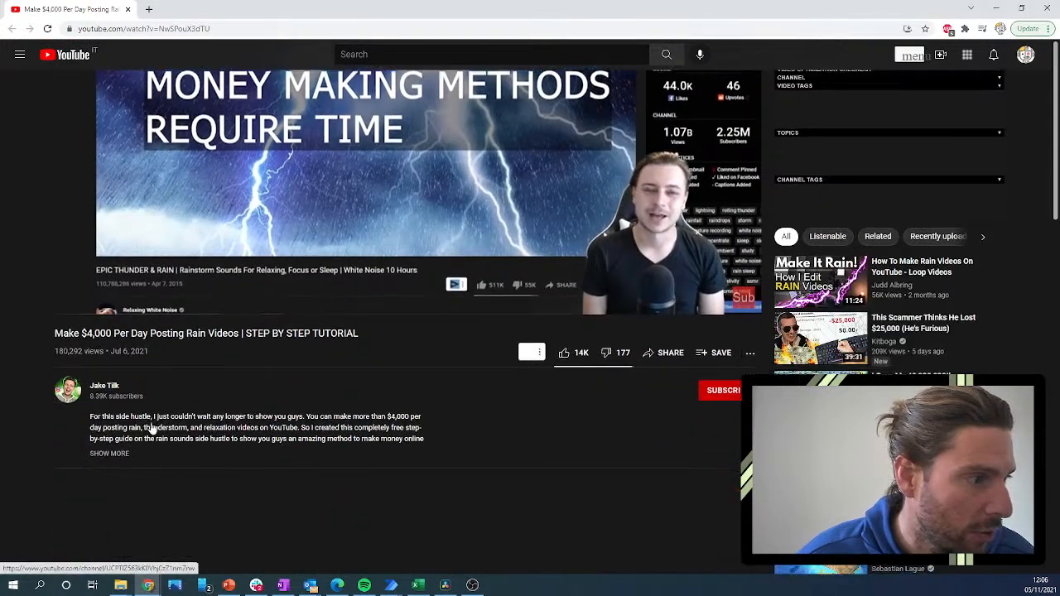
{"action": "scroll", "coordinate": [199, 391], "scroll_direction": "down", "scroll_amount": 1}
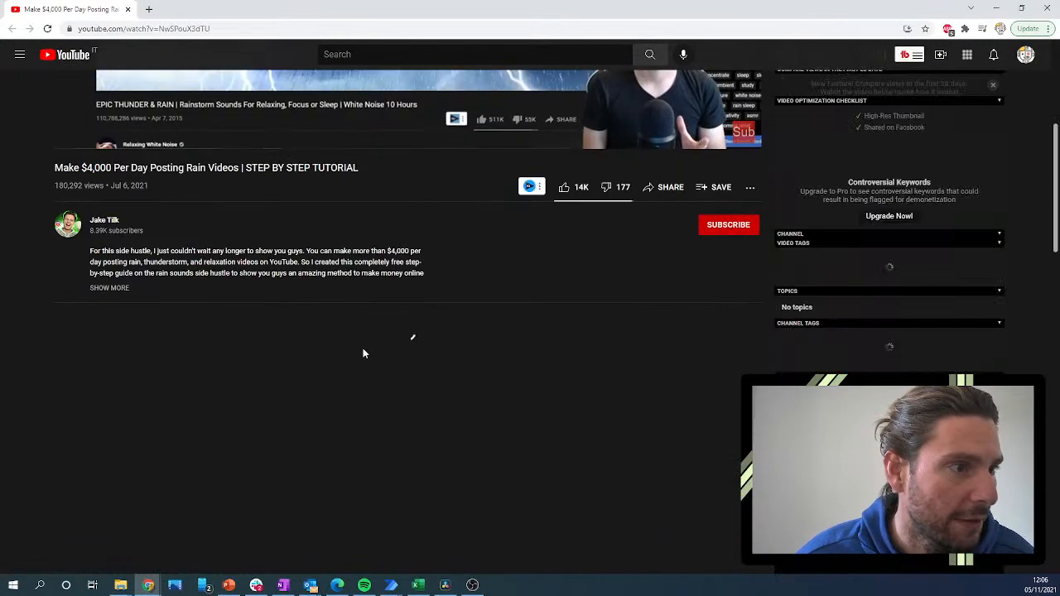
{"action": "scroll", "coordinate": [363, 352], "scroll_direction": "up", "scroll_amount": 3}
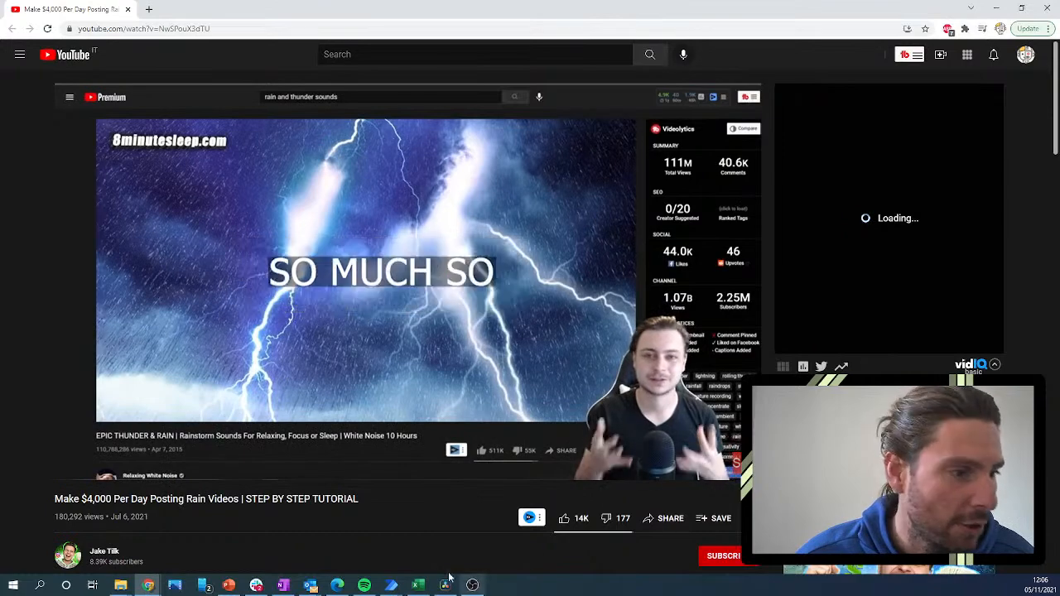
{"action": "mouse_move", "coordinate": [389, 586]}
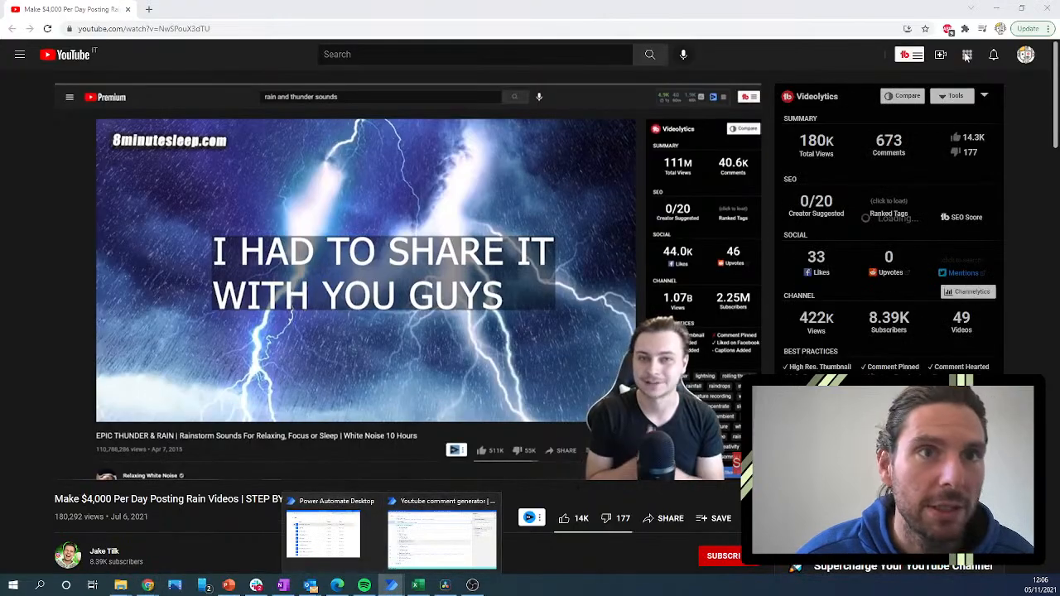
Turn off the TubeBuddy and vidIQ Vision for YouTube extensions in Chrome and close the browser window.
{"action": "left_click", "coordinate": [966, 29]}
{"action": "left_click", "coordinate": [872, 219]}
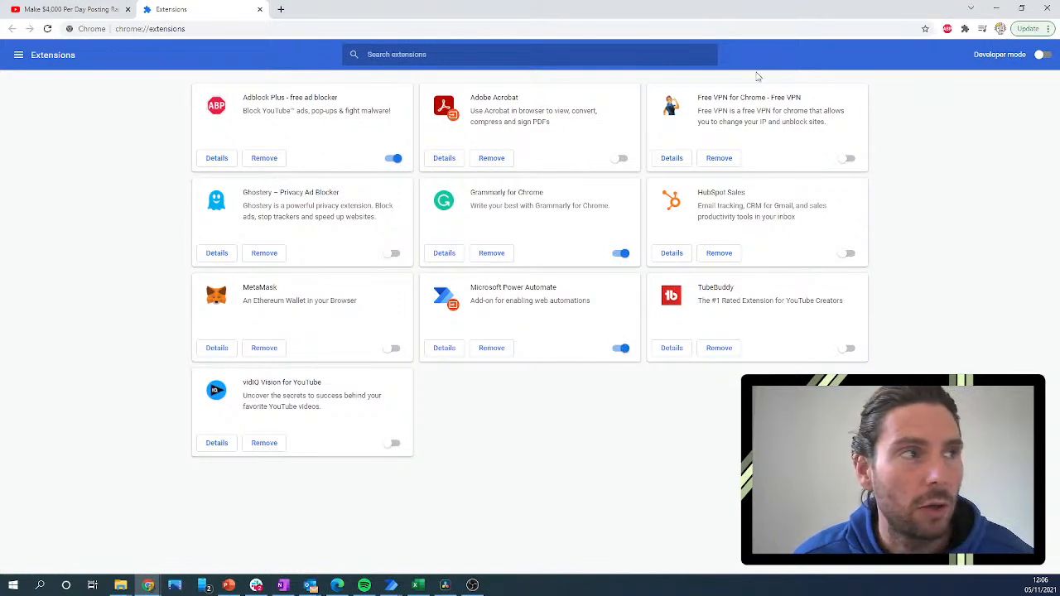
{"action": "left_click", "coordinate": [88, 11]}
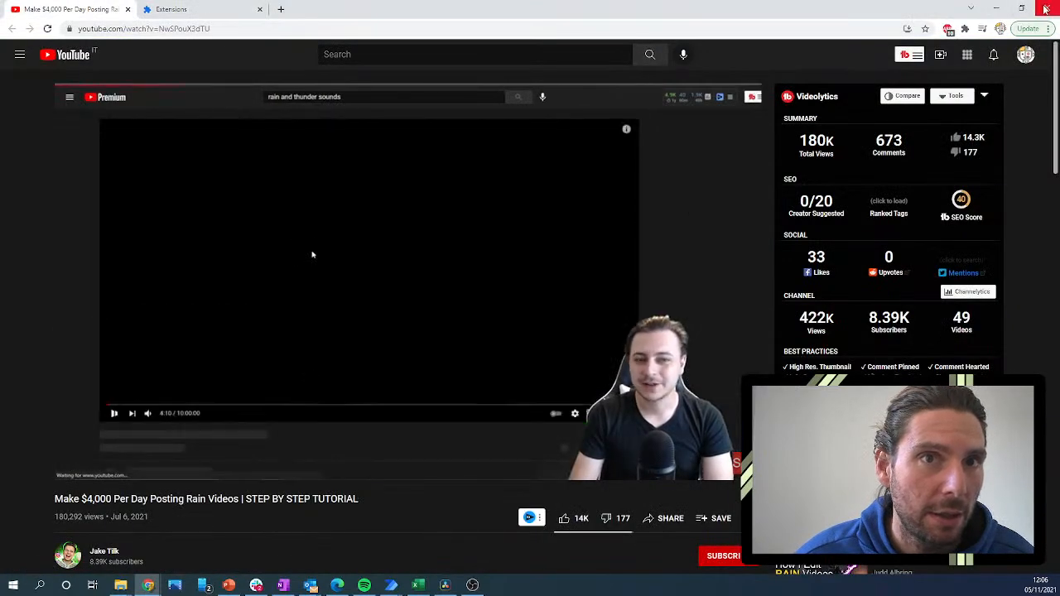
{"action": "left_click", "coordinate": [1047, 8]}
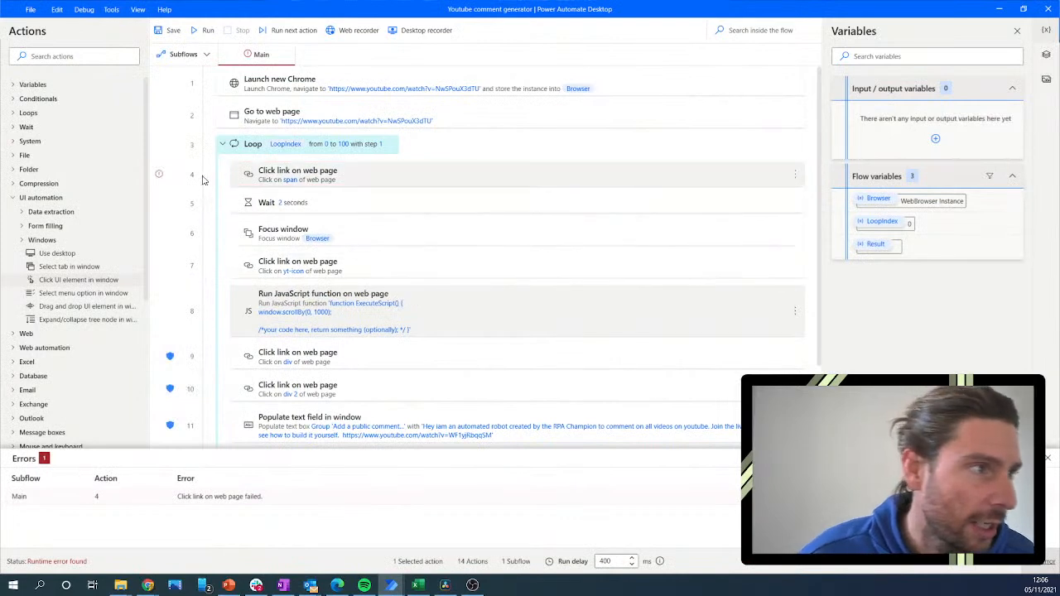
Rerun the comment flow and activate the public comment field under the rain videos tutorial it opens.
{"action": "left_click", "coordinate": [201, 32]}
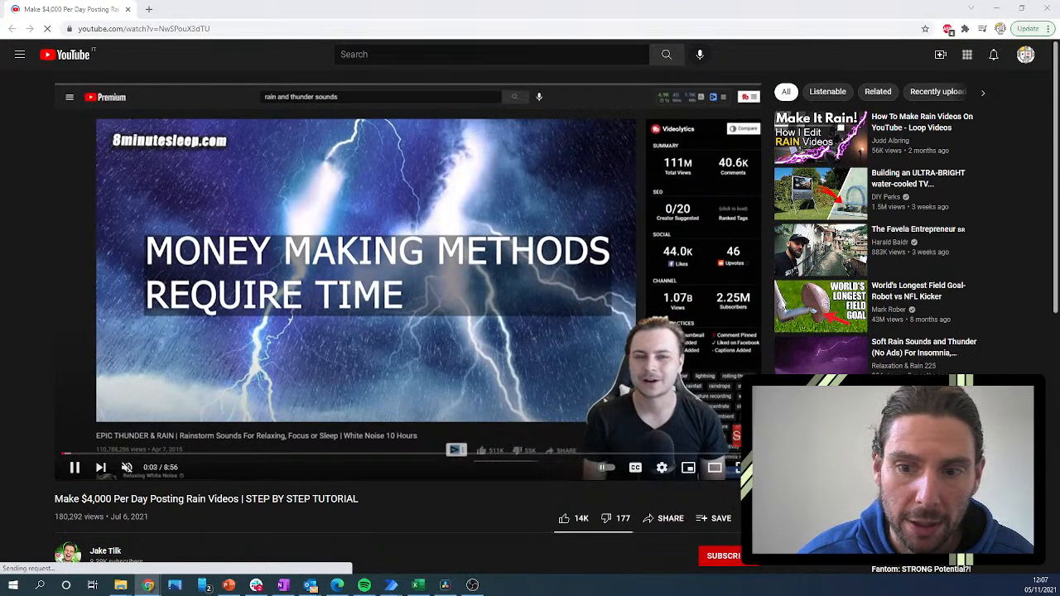
{"action": "left_click", "coordinate": [922, 128]}
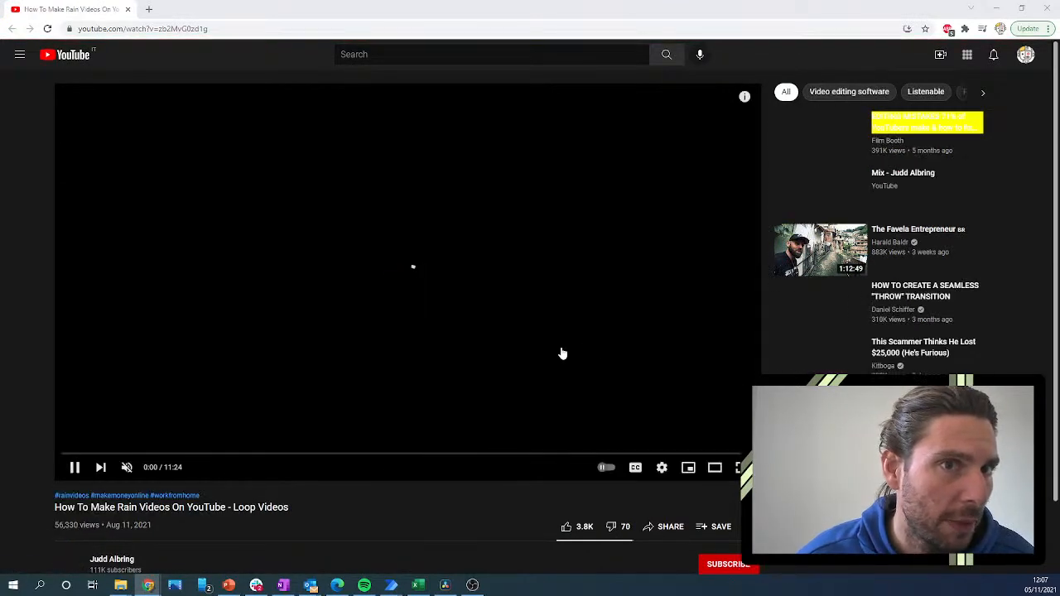
{"action": "scroll", "coordinate": [387, 467], "scroll_direction": "down", "scroll_amount": 2}
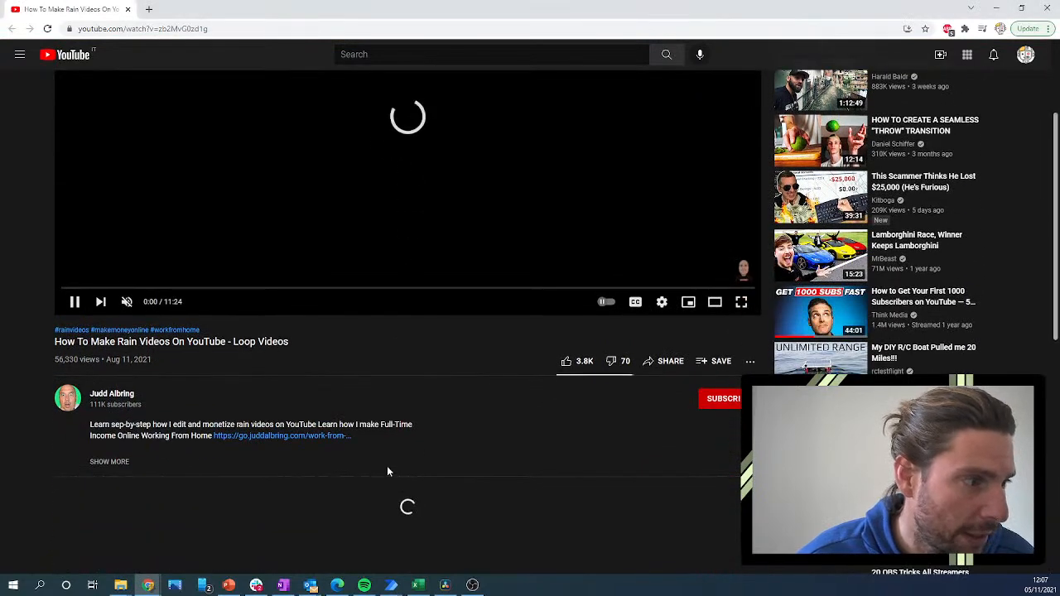
{"action": "scroll", "coordinate": [387, 471], "scroll_direction": "down", "scroll_amount": 10}
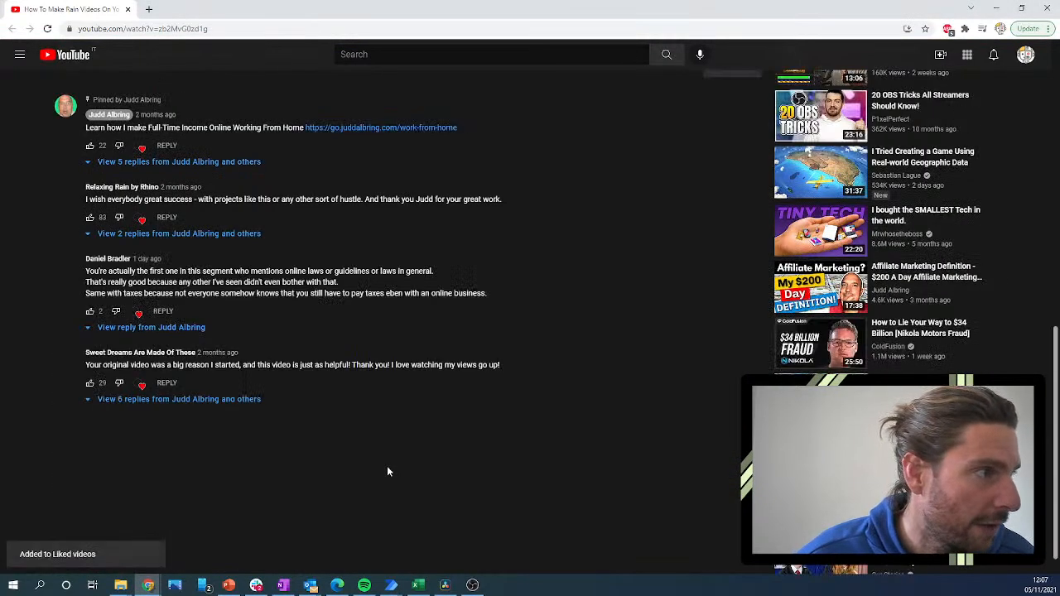
{"action": "scroll", "coordinate": [207, 279], "scroll_direction": "up", "scroll_amount": 3}
{"action": "left_click", "coordinate": [207, 270]}
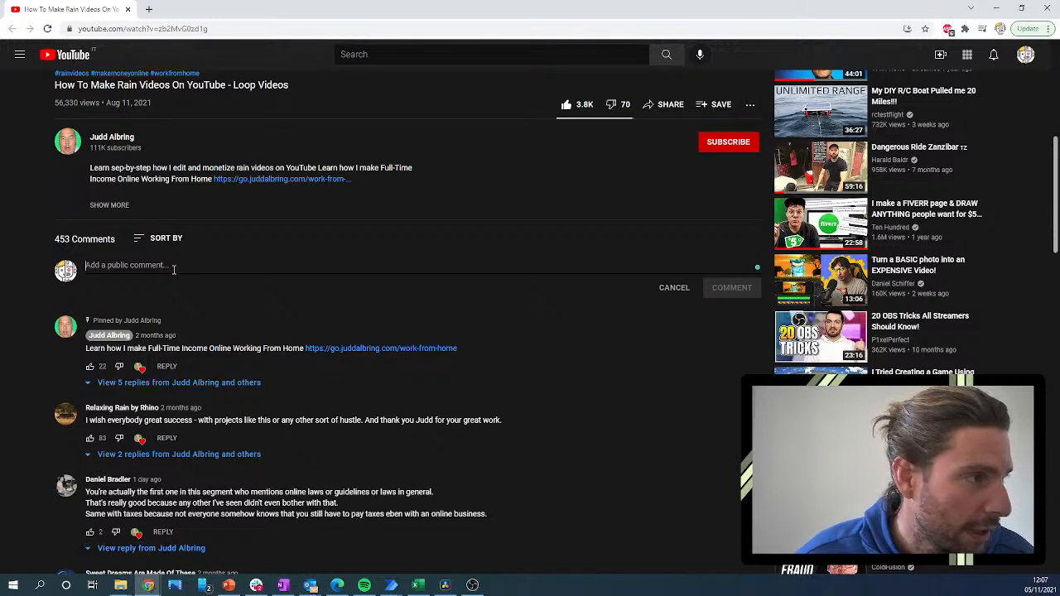
Fill in the automated robot comment on the rain videos tutorial, delete the YouTube link from it and post it.
{"action": "mouse_move", "coordinate": [391, 592]}
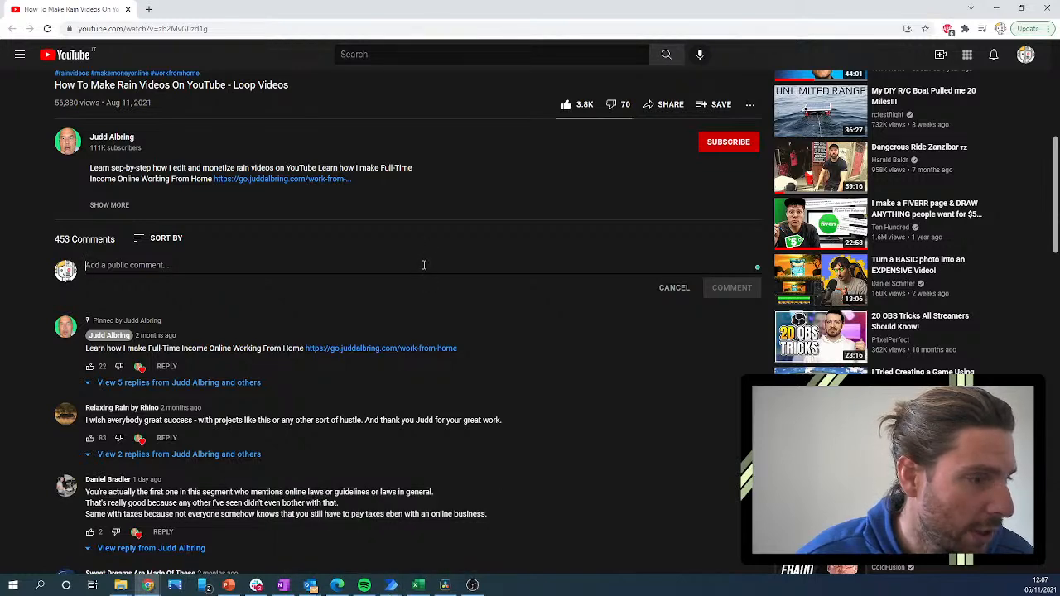
{"action": "key", "text": "ctrl+v"}
{"action": "key", "text": "ctrl+Return"}
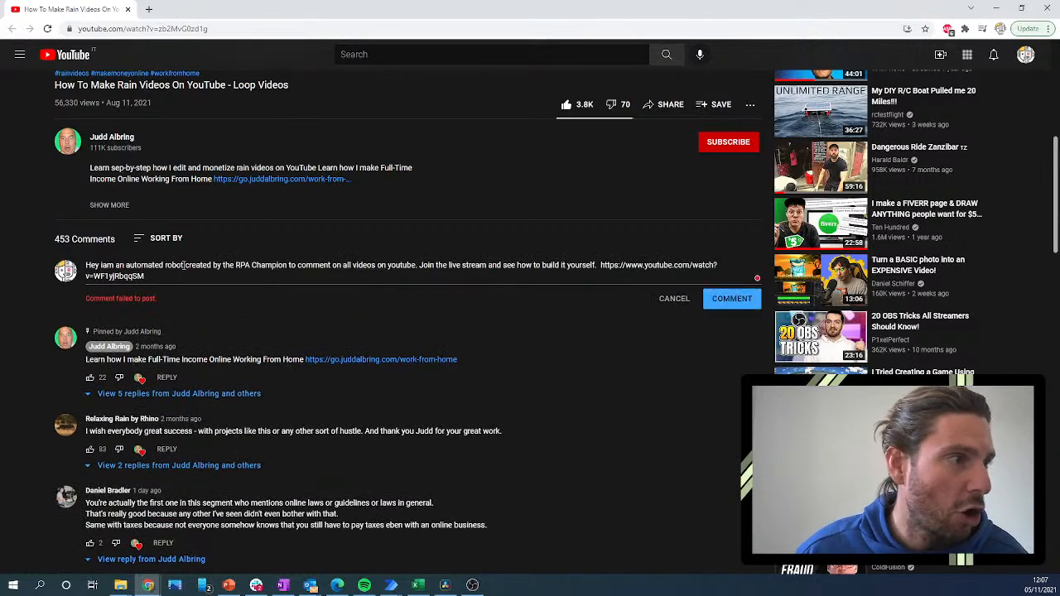
{"action": "left_click_drag", "start_coordinate": [642, 279], "coordinate": [654, 283]}
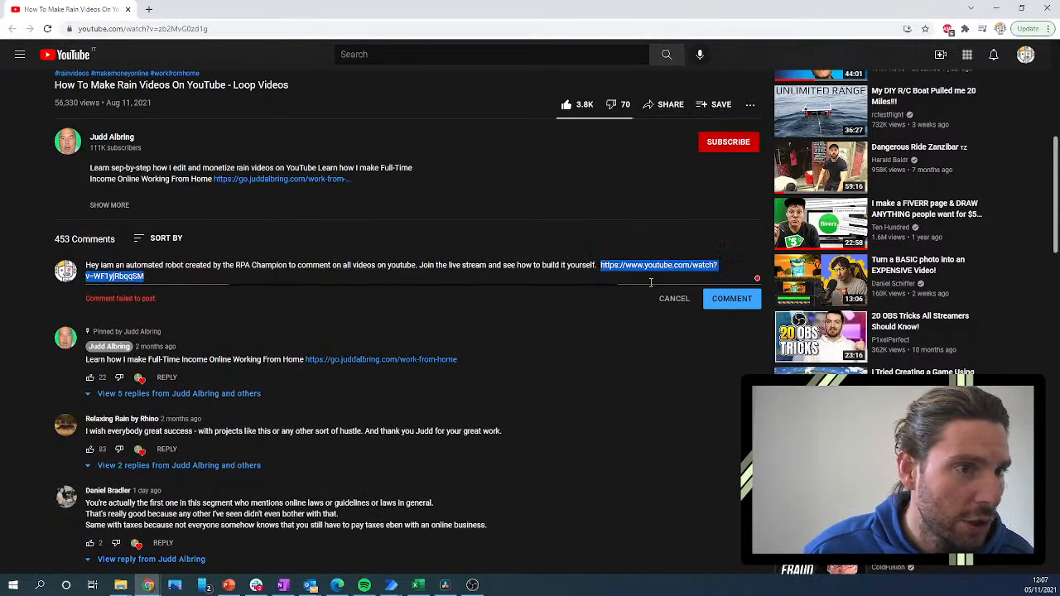
{"action": "key", "text": "BackSpace"}
{"action": "left_click", "coordinate": [734, 288]}
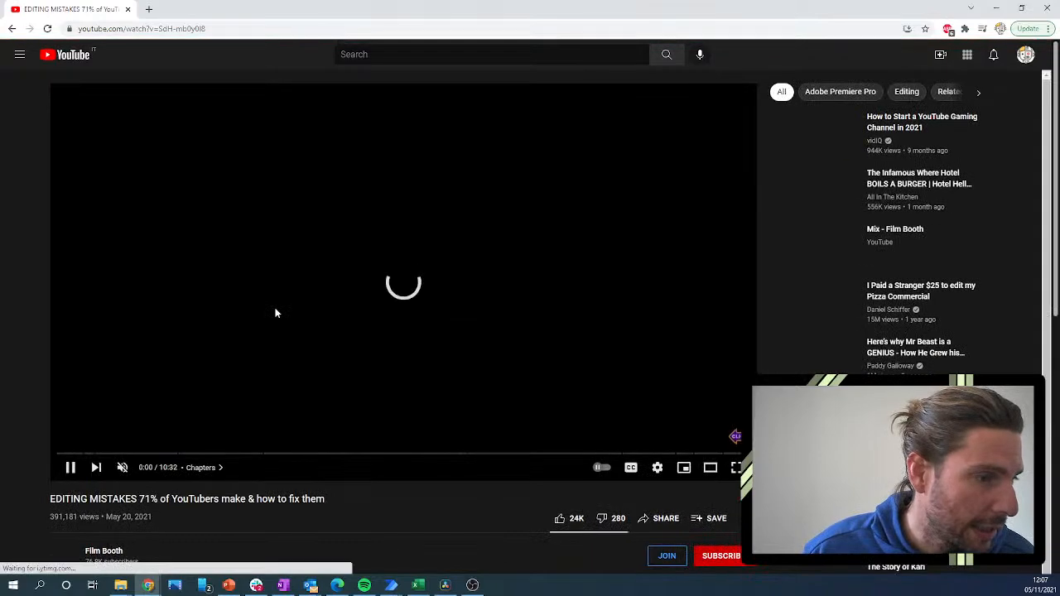
Switch to Power Automate Desktop and stop the running comment flow.
{"action": "scroll", "coordinate": [312, 265], "scroll_direction": "down", "scroll_amount": 3}
{"action": "scroll", "coordinate": [274, 306], "scroll_direction": "down", "scroll_amount": 5}
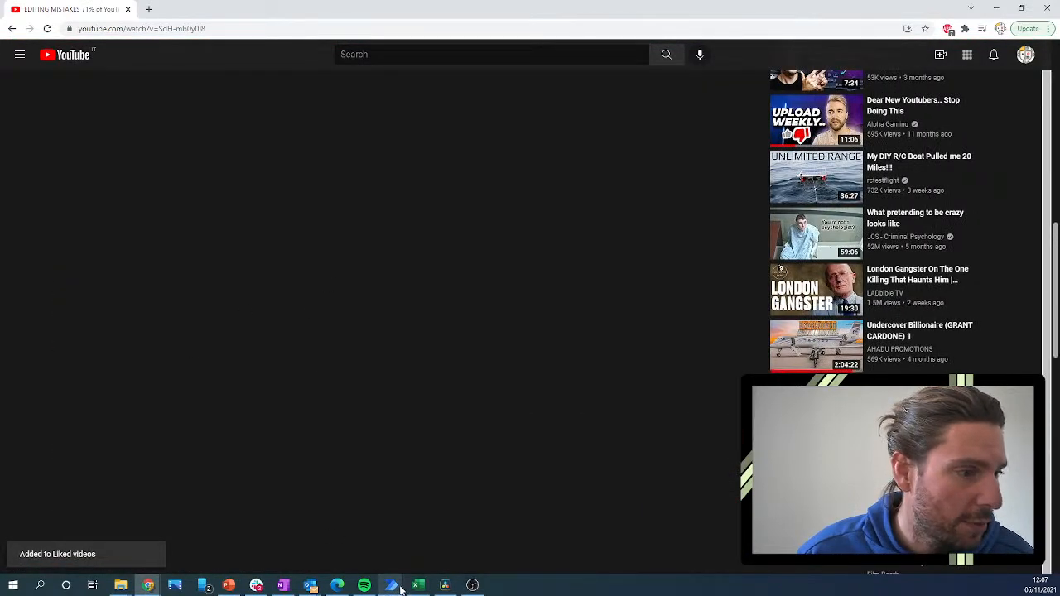
{"action": "left_click", "coordinate": [443, 534]}
{"action": "left_click", "coordinate": [99, 34]}
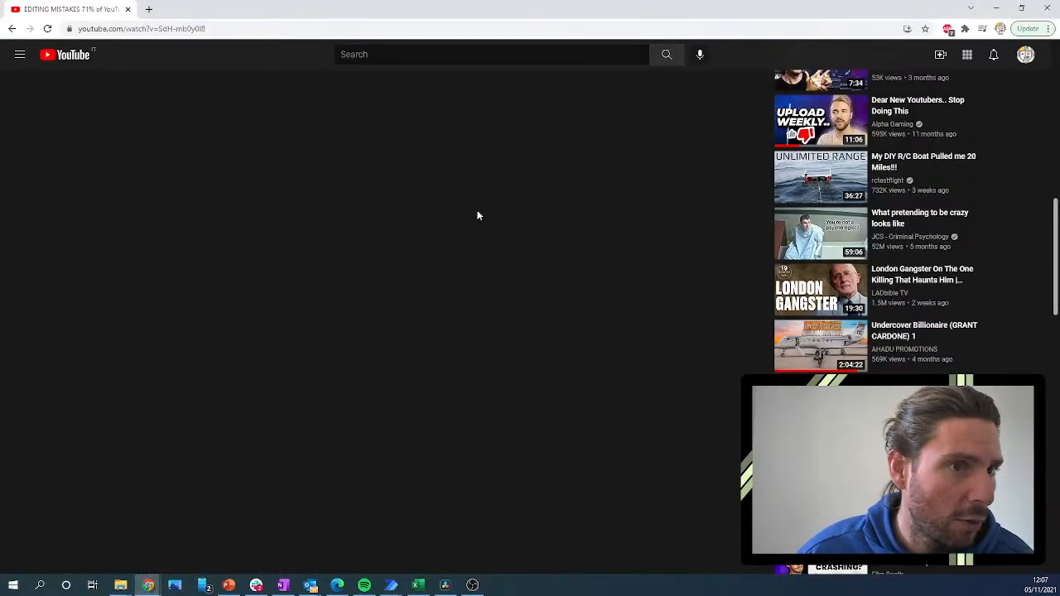
Post the comment "i really liked your video keep up the good work" on the Film Booth editing mistakes video.
{"action": "scroll", "coordinate": [472, 238], "scroll_direction": "up", "scroll_amount": 12}
{"action": "scroll", "coordinate": [344, 310], "scroll_direction": "down", "scroll_amount": 5}
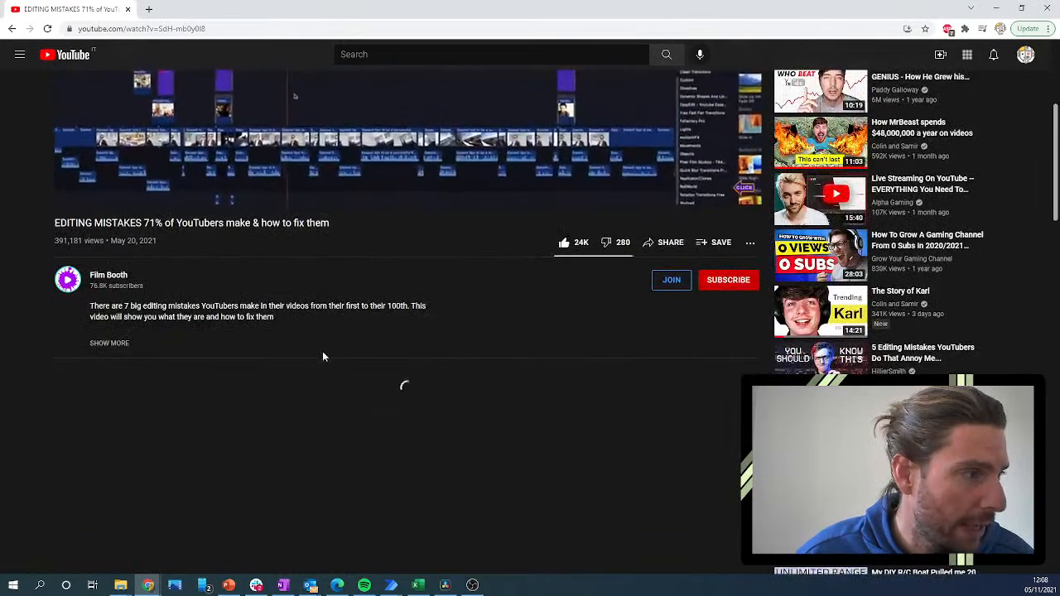
{"action": "left_click", "coordinate": [180, 399]}
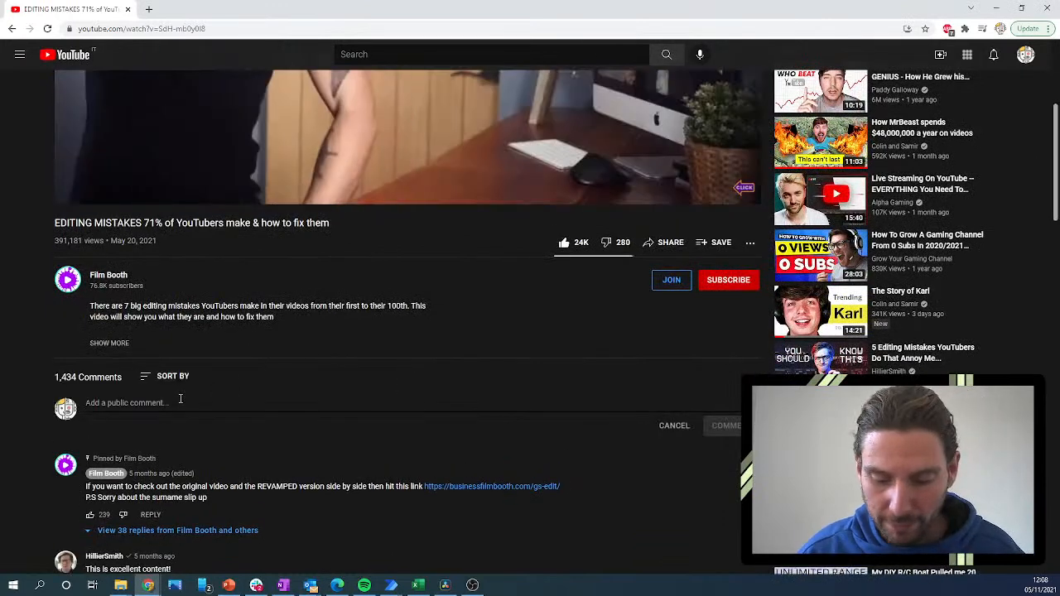
{"action": "type", "text": "i really l"}
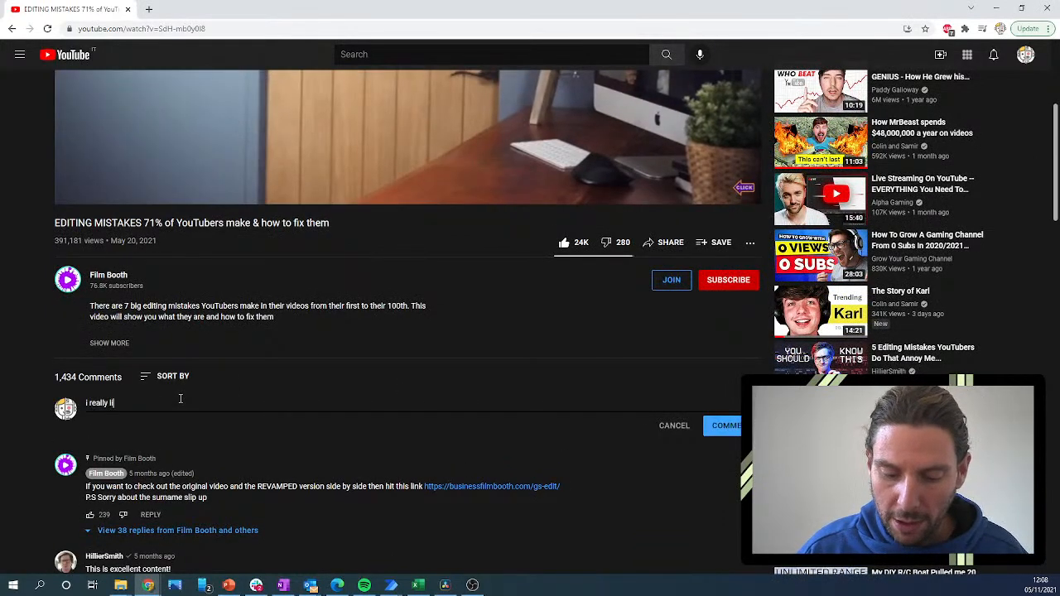
{"action": "type", "text": "iked your vid"}
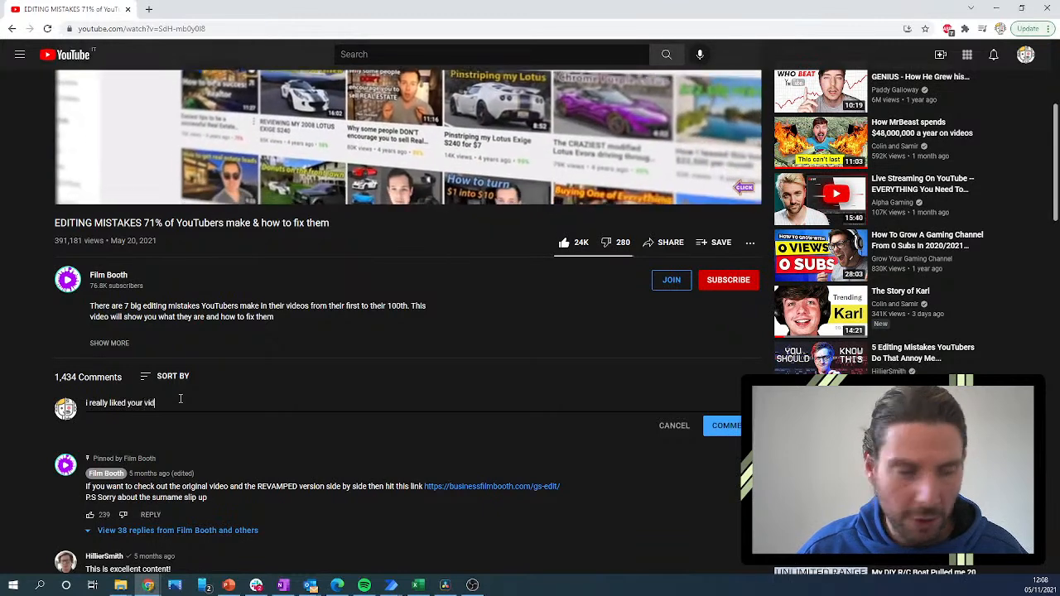
{"action": "type", "text": "eo keep up the good work"}
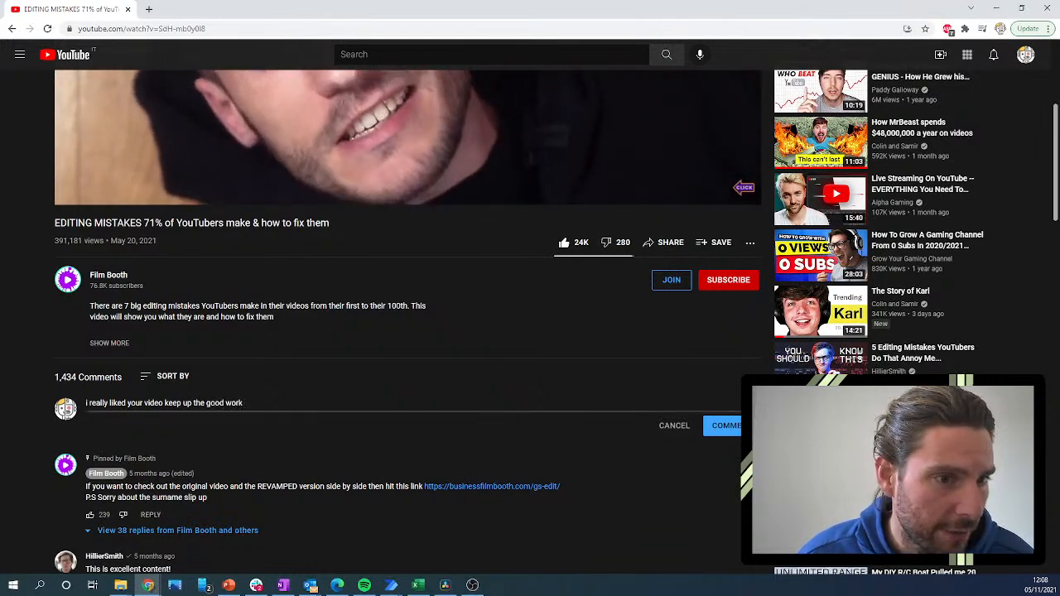
{"action": "left_click", "coordinate": [732, 426]}
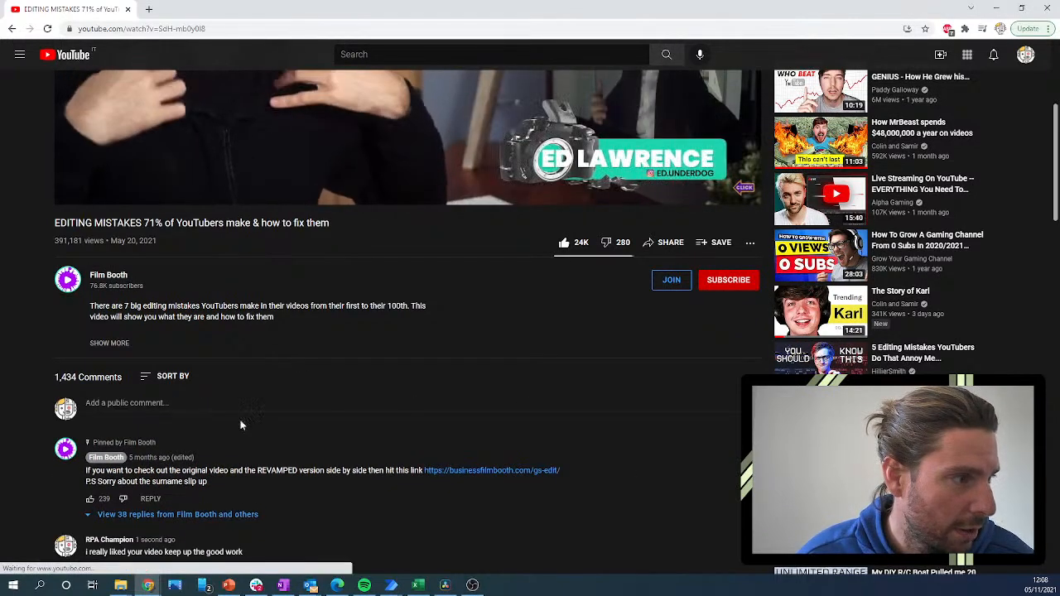
{"action": "scroll", "coordinate": [267, 394], "scroll_direction": "down", "scroll_amount": 3}
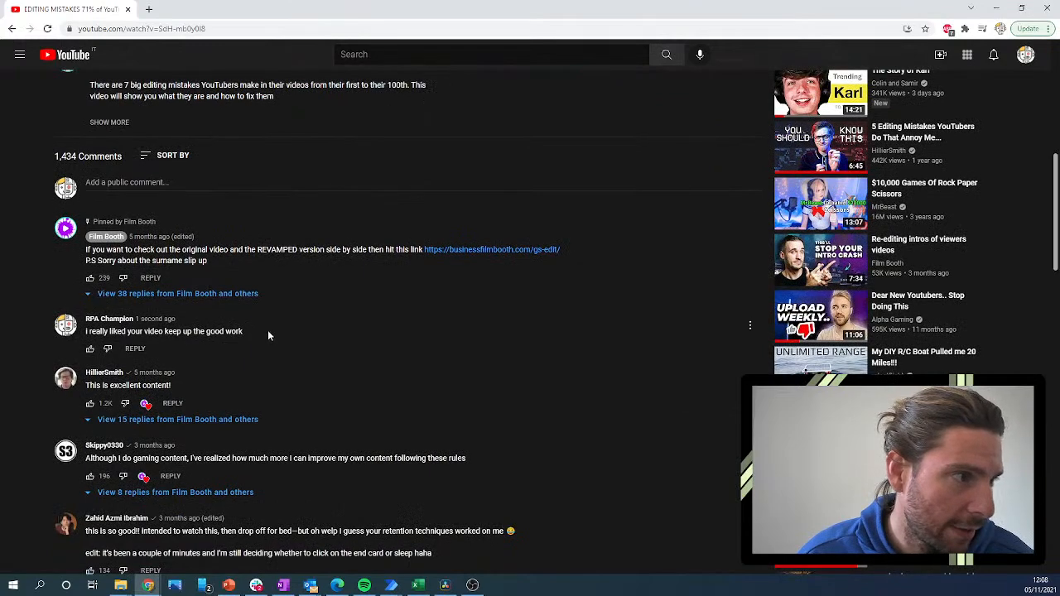
{"action": "scroll", "coordinate": [267, 329], "scroll_direction": "up", "scroll_amount": 7}
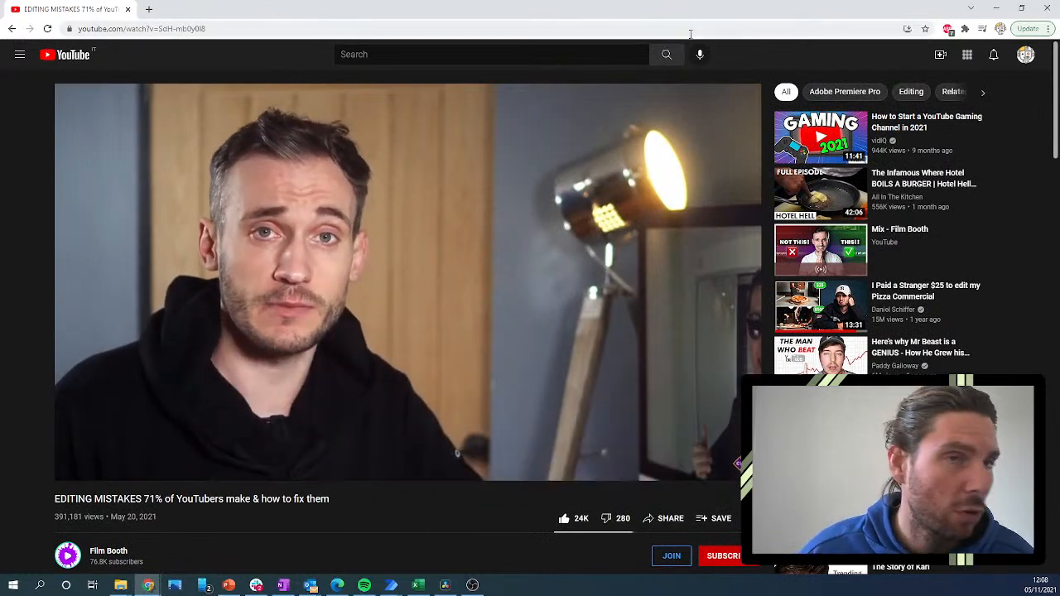
Return to Power Automate Desktop and open a blank Excel workbook beside the flow.
{"action": "key", "text": "alt+Tab"}
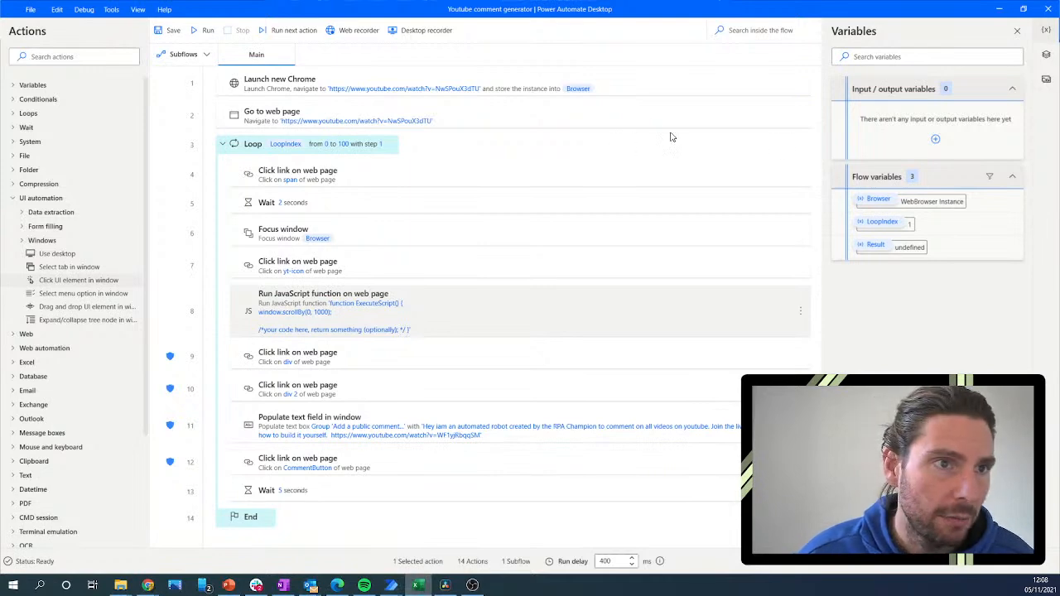
{"action": "left_click", "coordinate": [418, 586]}
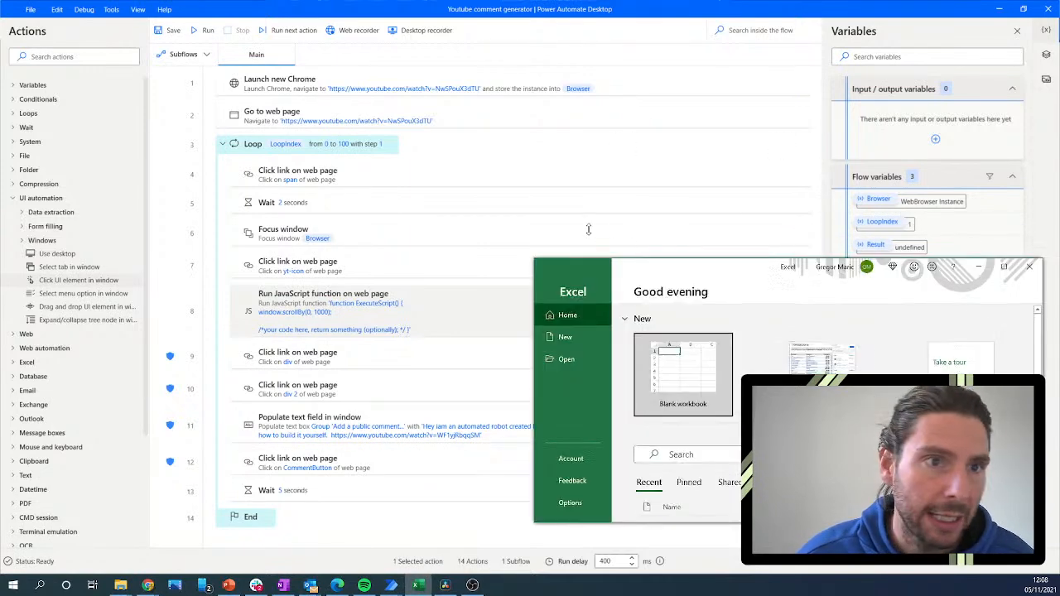
{"action": "left_click", "coordinate": [702, 126]}
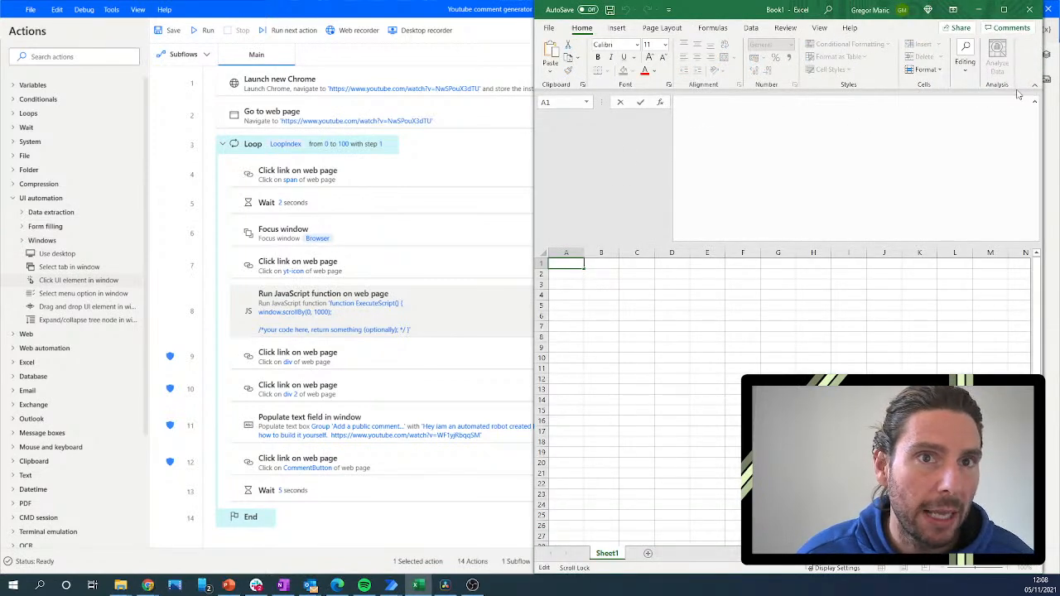
Copy the whole fill-in text from the flow's Populate text field in window action and close the action without changes.
{"action": "double_click", "coordinate": [389, 427]}
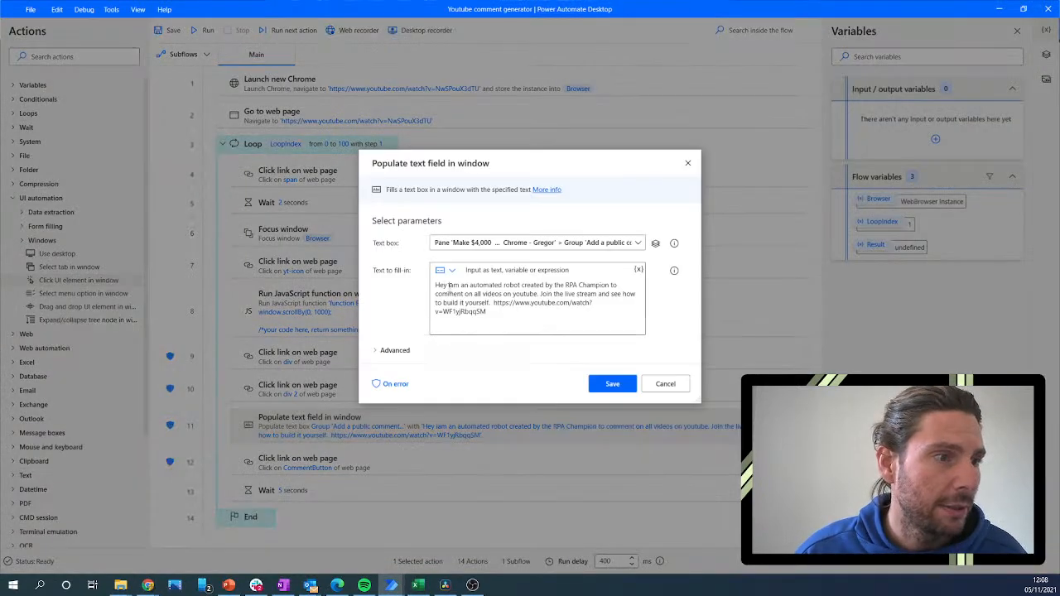
{"action": "left_click_drag", "start_coordinate": [505, 311], "coordinate": [383, 282]}
{"action": "key", "text": "ctrl+c"}
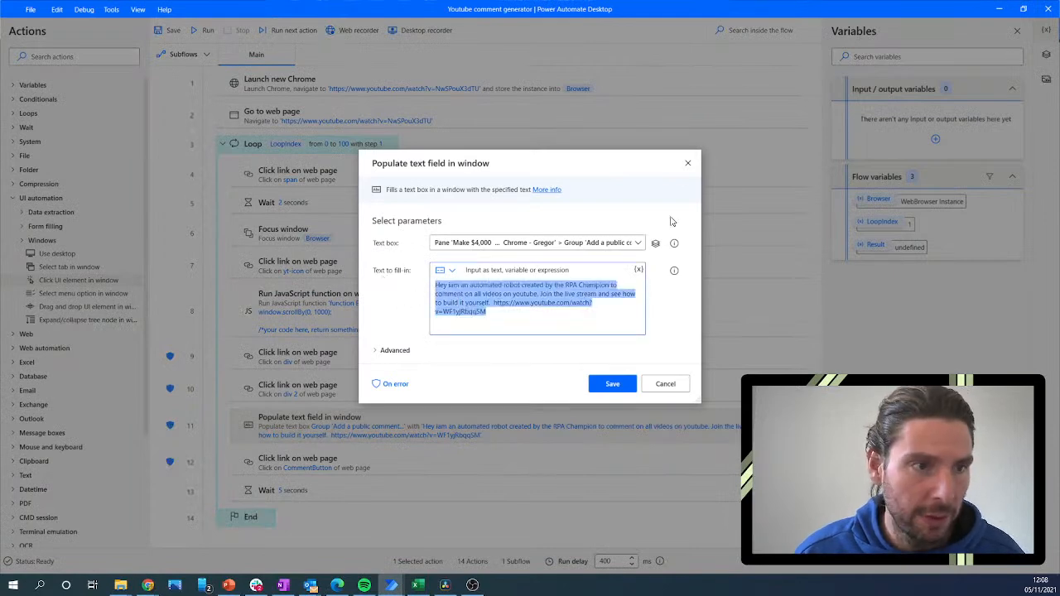
{"action": "left_click", "coordinate": [687, 162]}
Paste the copied comment text into cell A1 of the Excel workbook and widen column A.
{"action": "left_click", "coordinate": [1000, 15]}
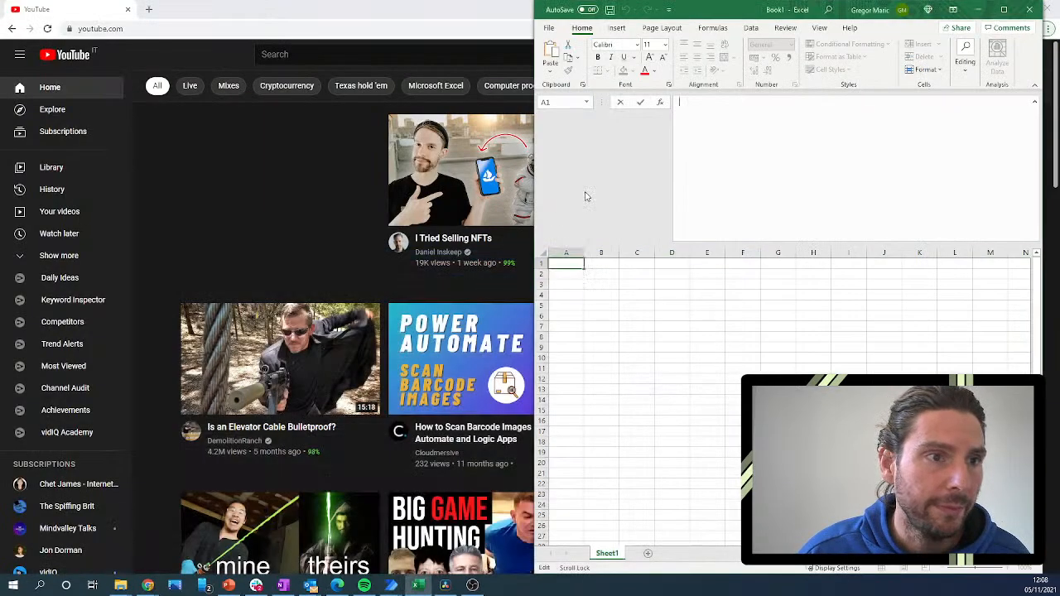
{"action": "key", "text": "ctrl+v"}
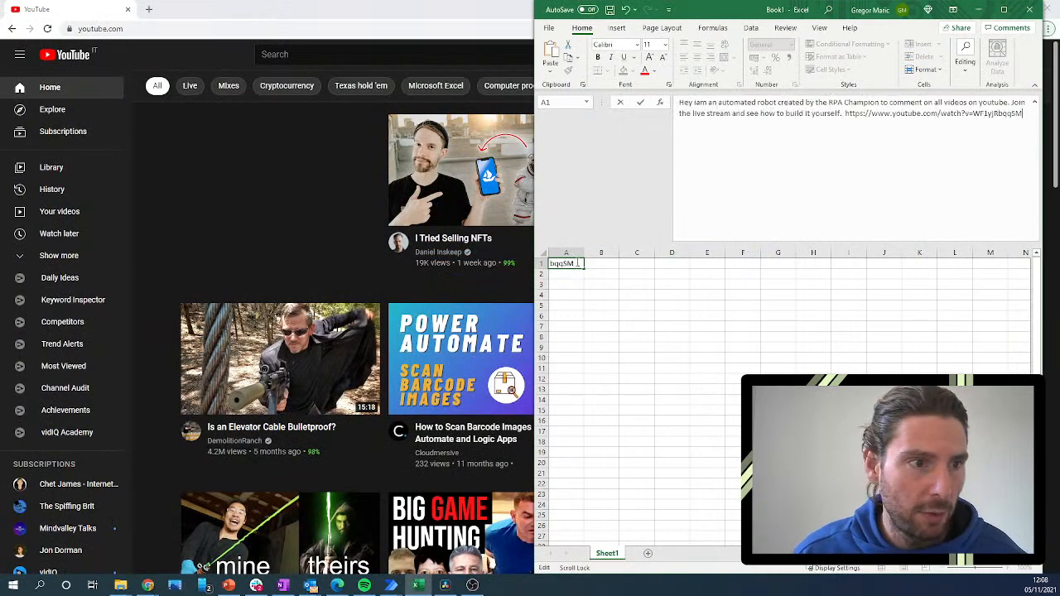
{"action": "left_click", "coordinate": [584, 252]}
{"action": "left_click_drag", "start_coordinate": [584, 253], "coordinate": [723, 253]}
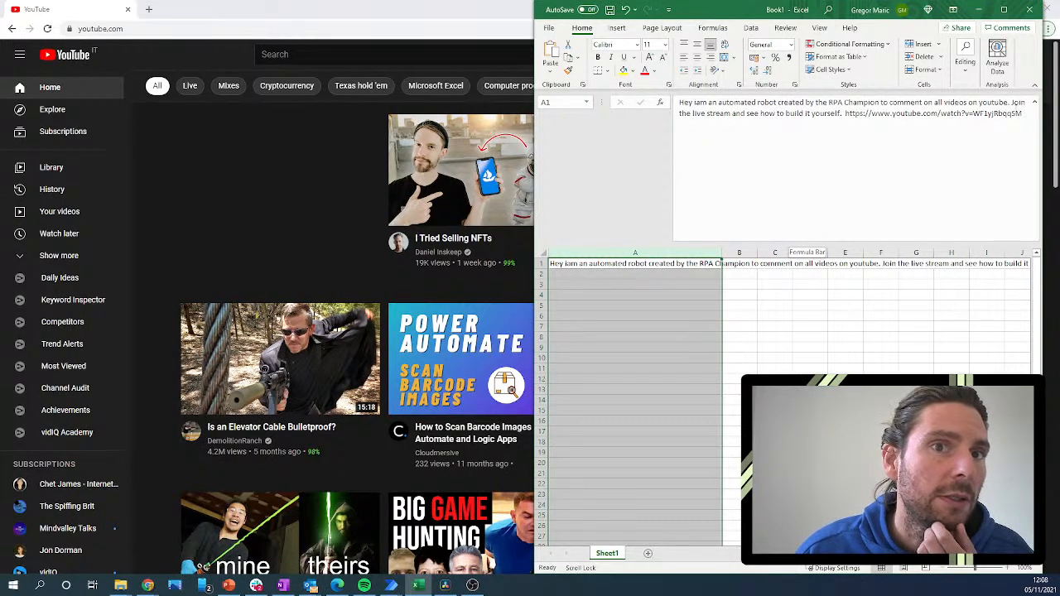
In cell A1, replace the text after "youtube." with "I have liked your video. Thumbs up and keep on doing what you doing".
{"action": "left_click_drag", "start_coordinate": [1011, 102], "coordinate": [1030, 125]}
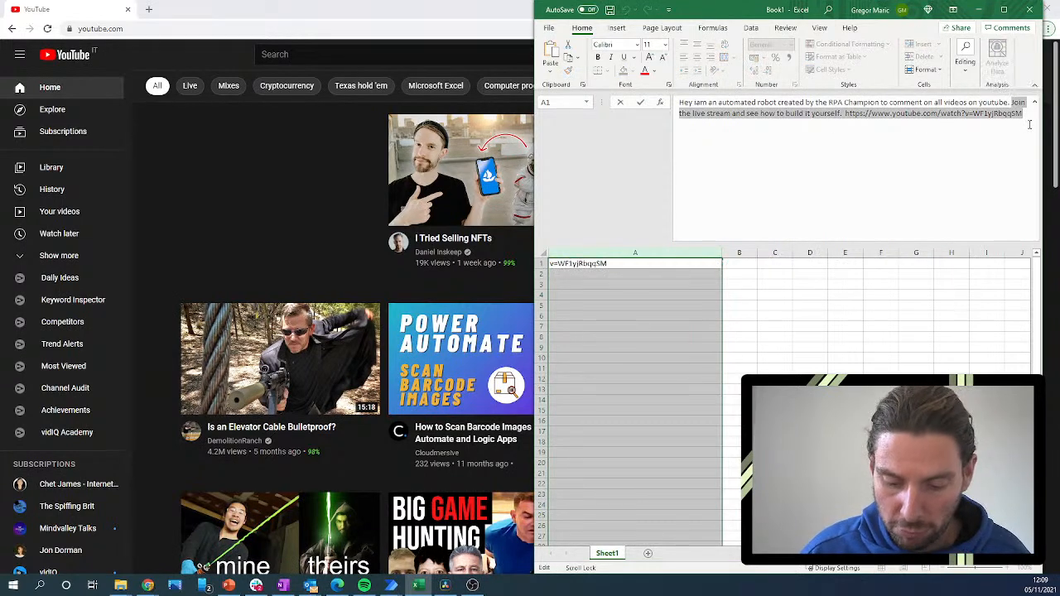
{"action": "key", "text": "BackSpace"}
{"action": "type", "text": "I have like"}
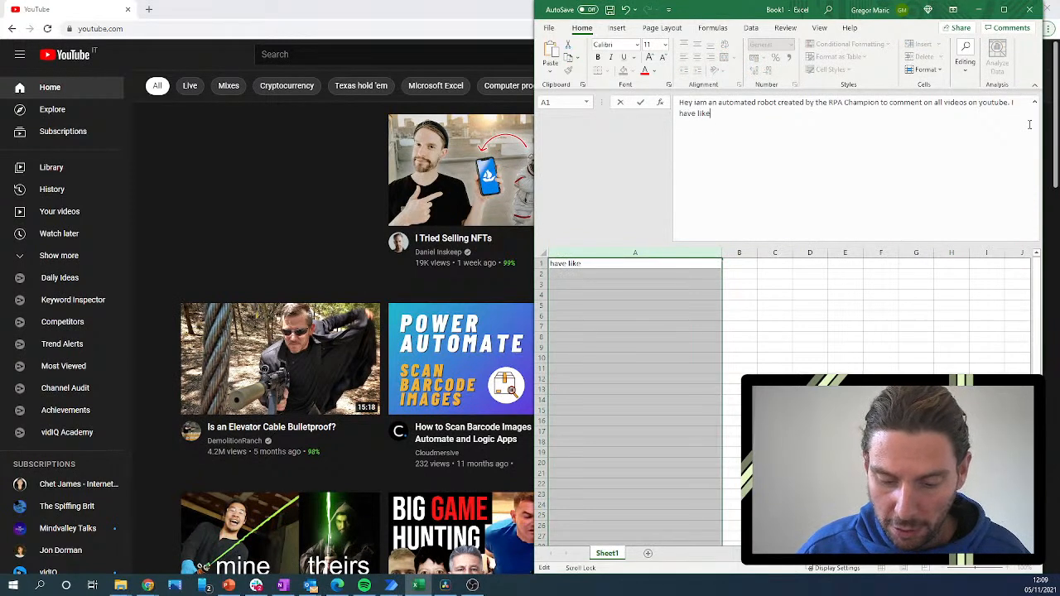
{"action": "type", "text": "d your video"}
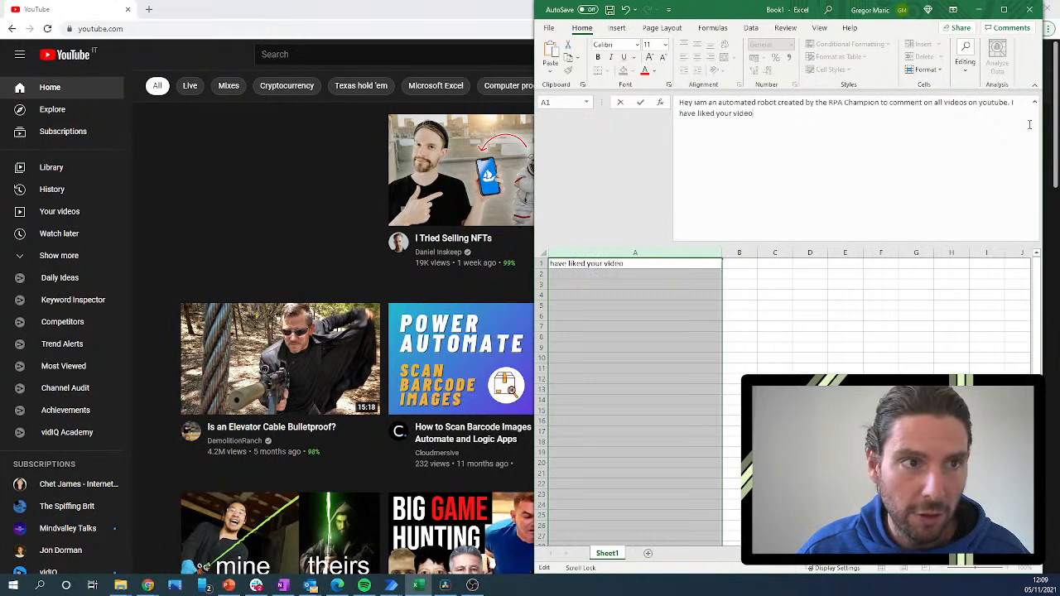
{"action": "type", "text": ". Thumb"}
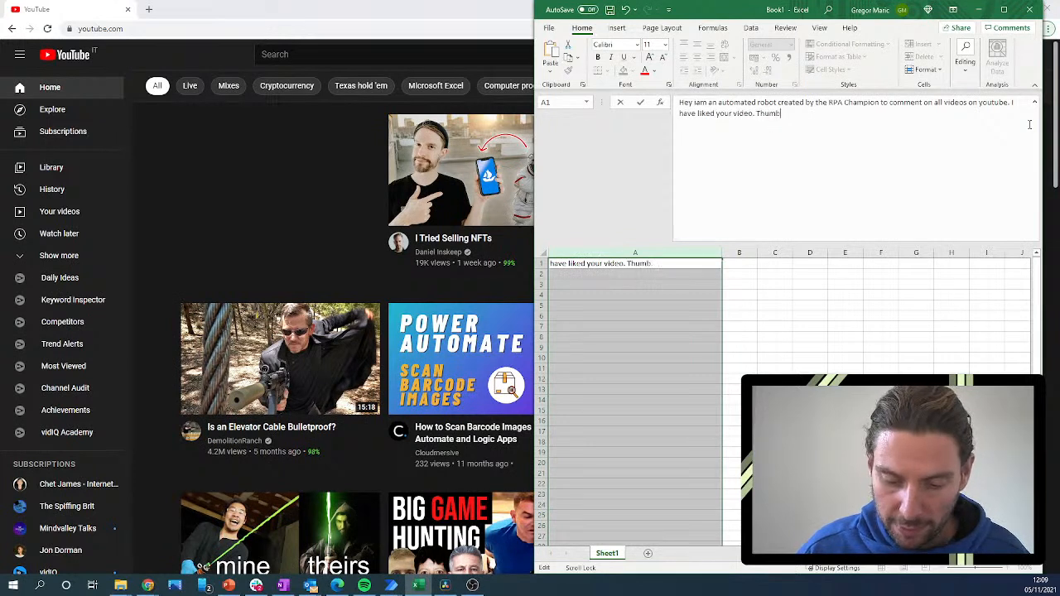
{"action": "type", "text": "s up and keep on"}
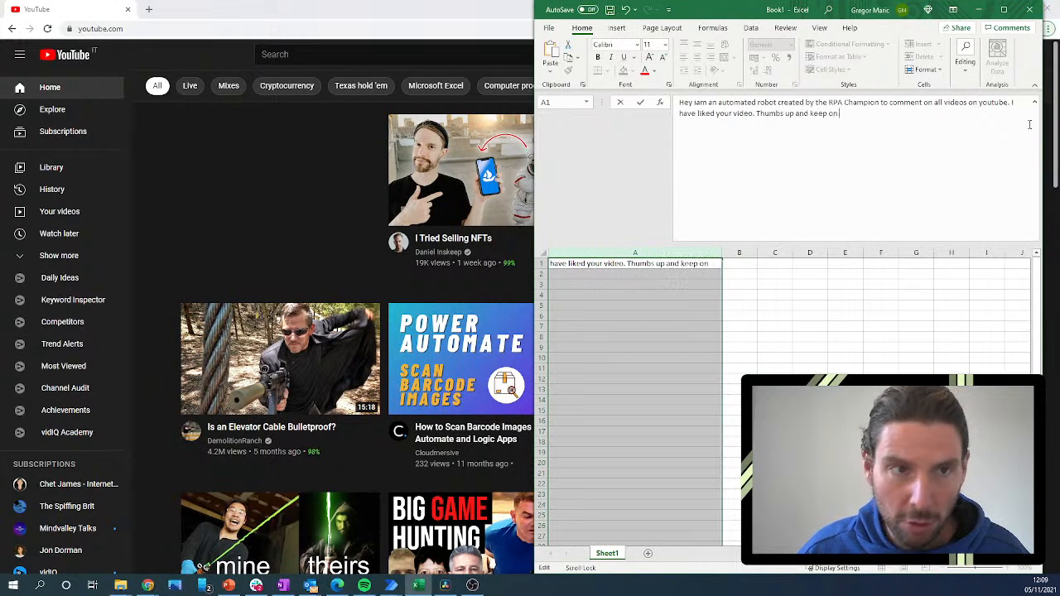
{"action": "type", "text": " doing what you doing"}
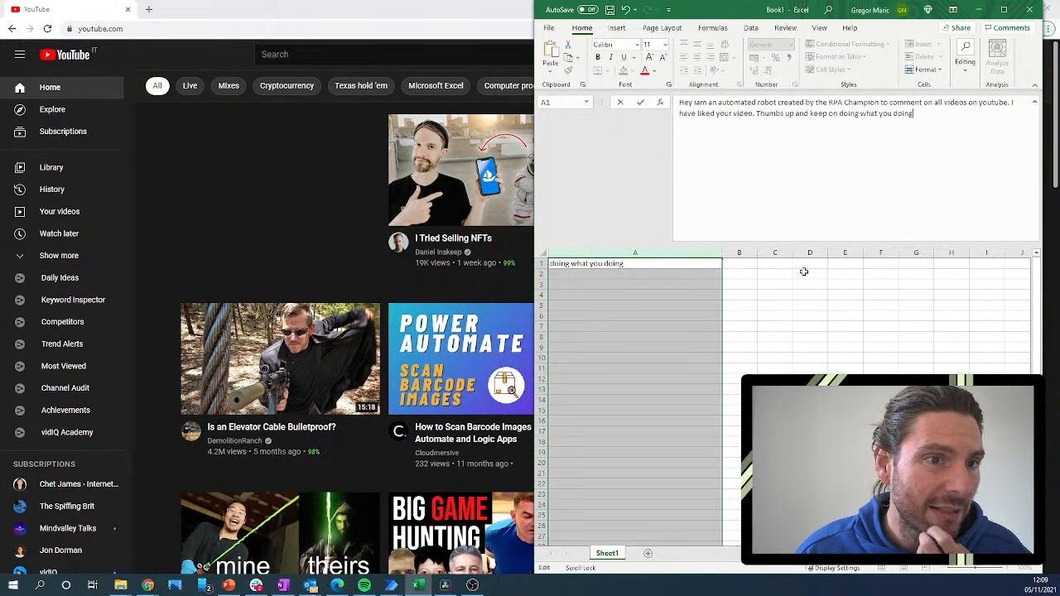
{"action": "left_click", "coordinate": [742, 312]}
Enter "Hey this is a great video keep posting your content. I am an automated Bot :-)" in cell A2.
{"action": "left_click", "coordinate": [578, 274]}
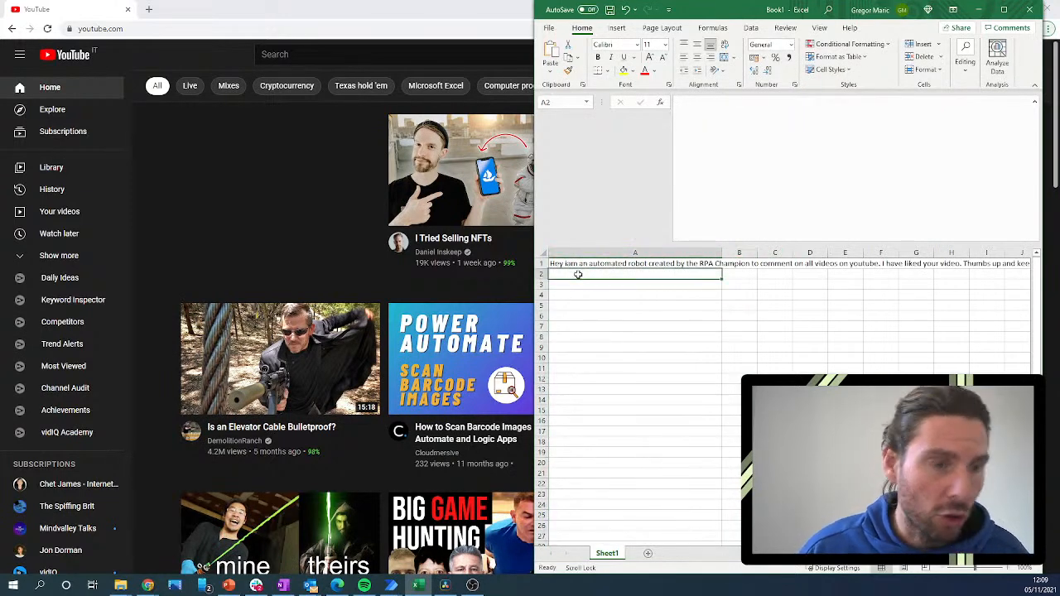
{"action": "type", "text": "Hey this is"}
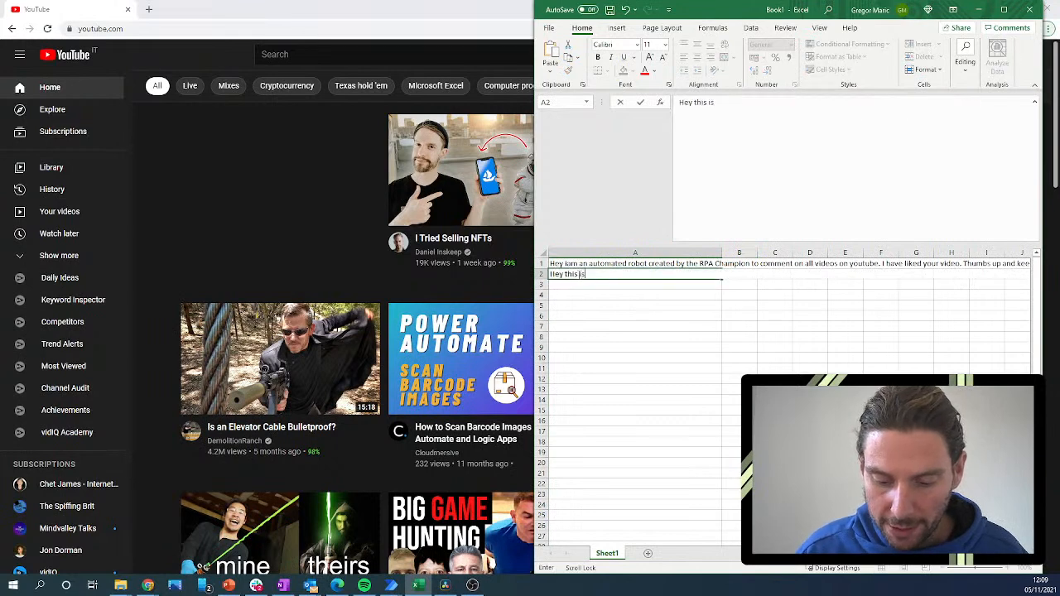
{"action": "type", "text": " a great video"}
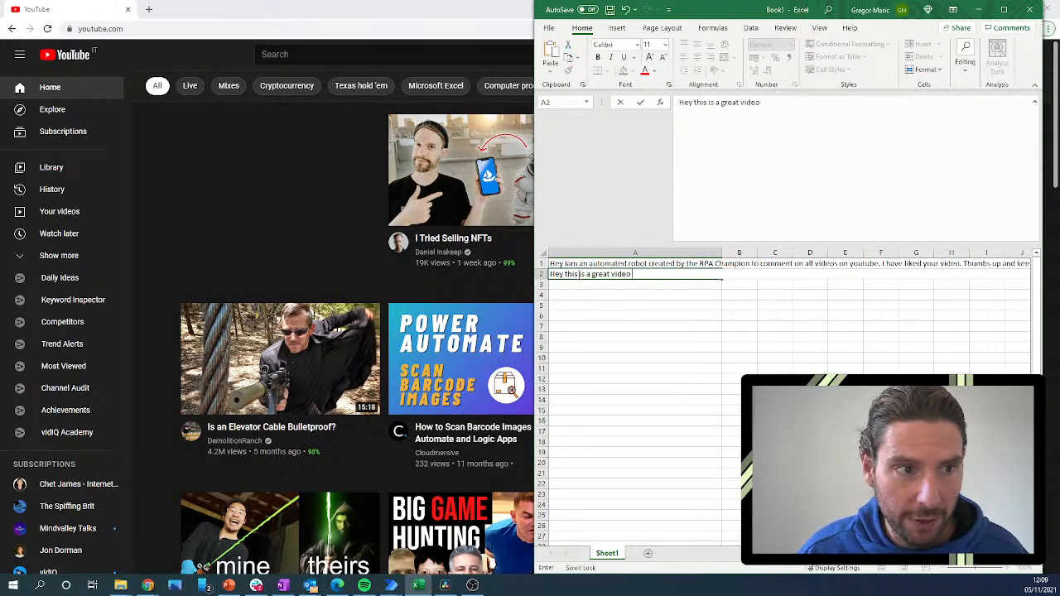
{"action": "type", "text": " keep posting your con"}
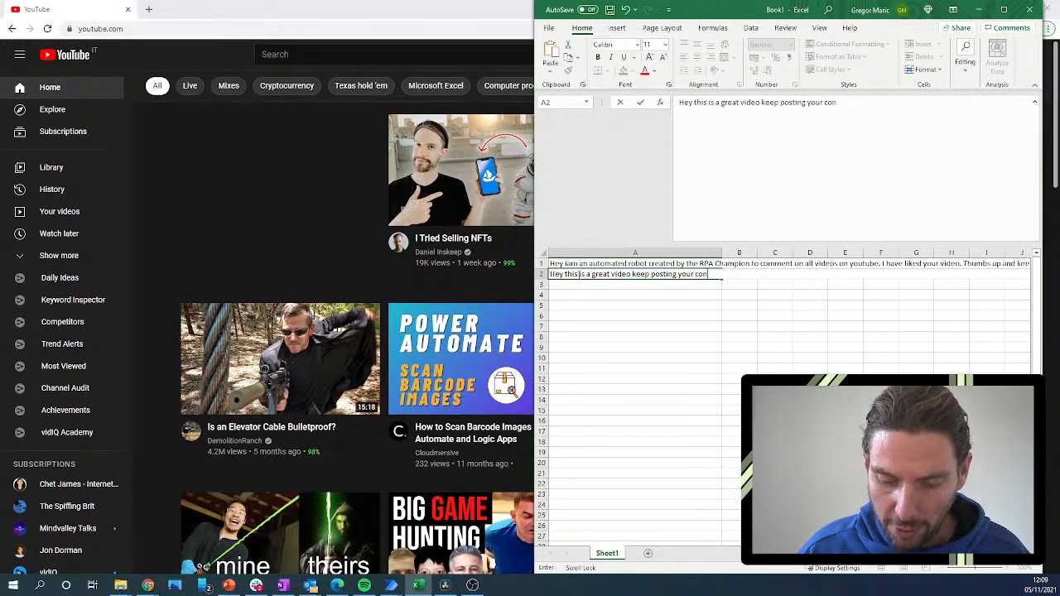
{"action": "type", "text": "tent"}
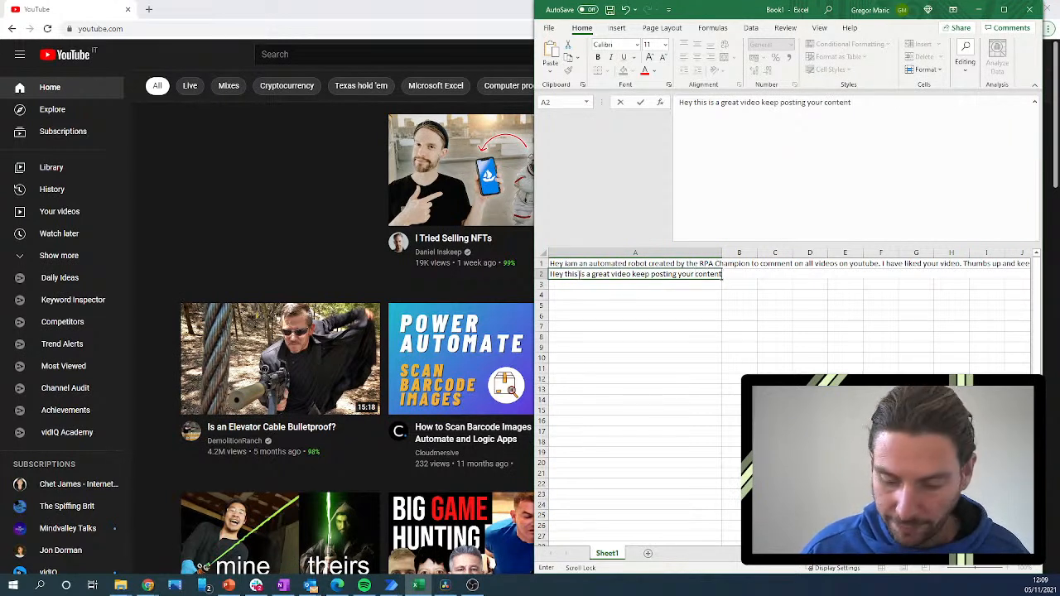
{"action": "type", "text": ". I am an automated Bo"}
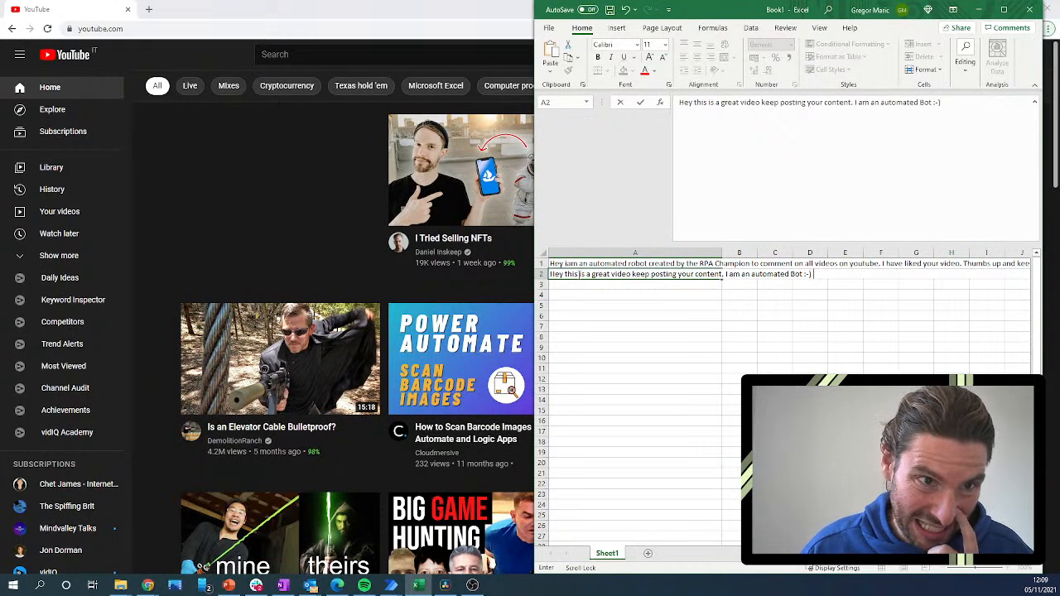
{"action": "type", "text": "t :-)"}
{"action": "key", "text": "Return"}
Enter "Hey my name is the RPA Champion and i have created a bot that will comment on all videos on youtube." in cell A3.
{"action": "type", "text": "Hey"}
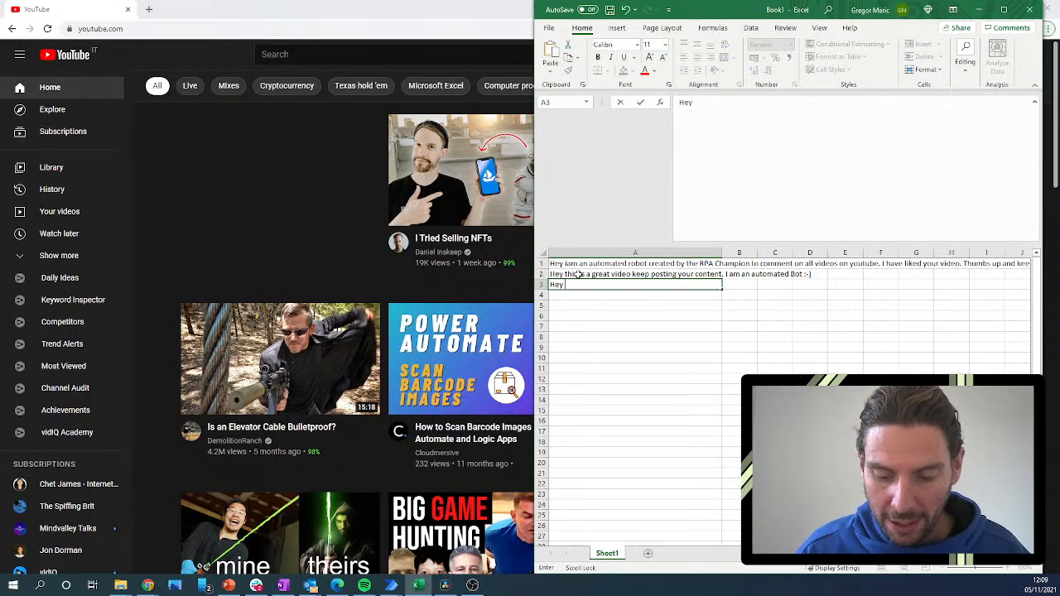
{"action": "type", "text": " M"}
{"action": "key", "text": "BackSpace"}
{"action": "type", "text": "my name is the R"}
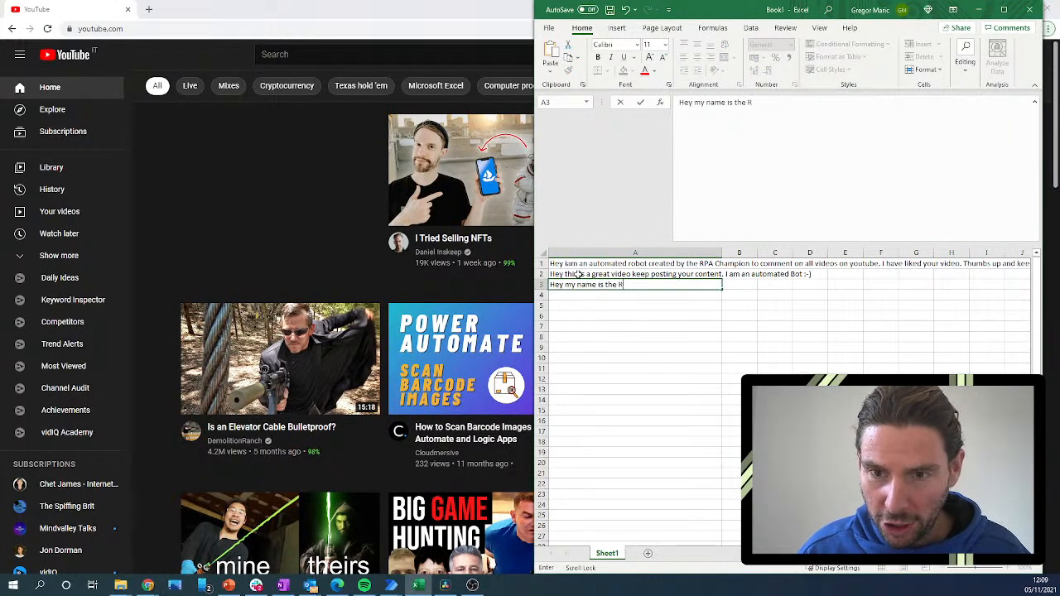
{"action": "type", "text": "PA Cham"}
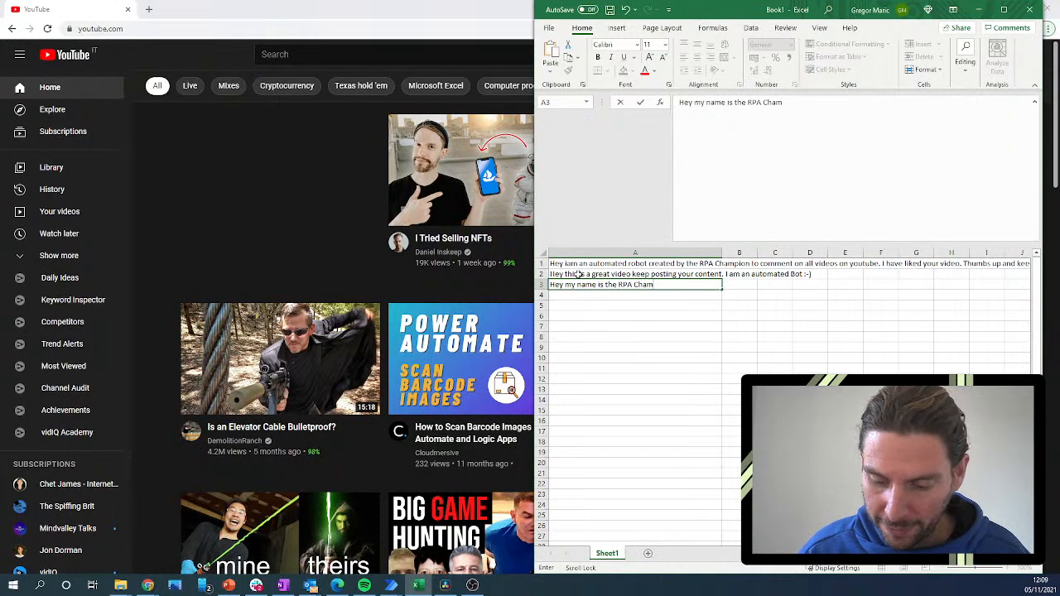
{"action": "type", "text": "pion and"}
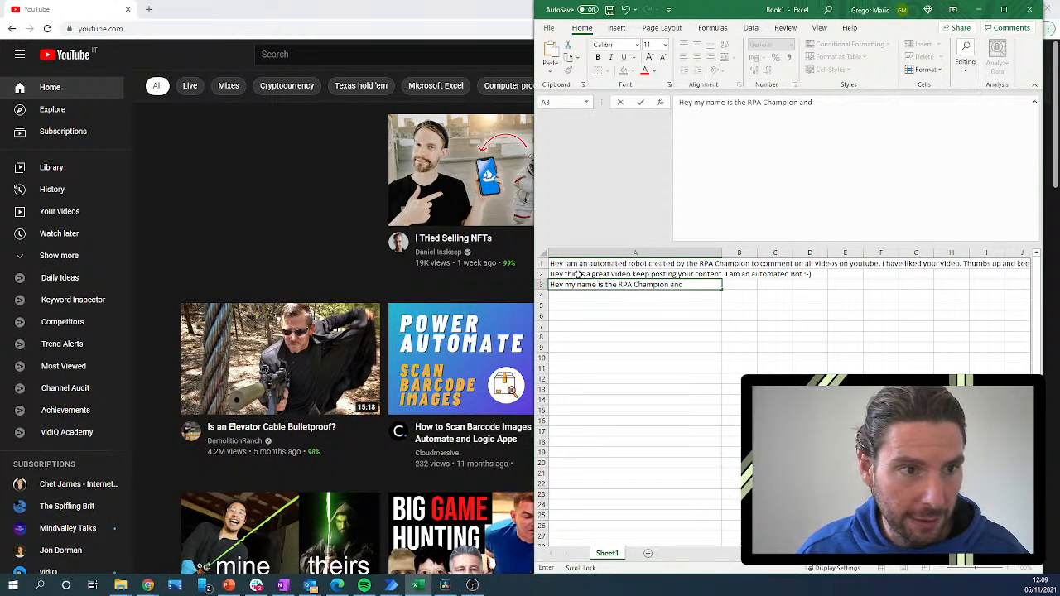
{"action": "type", "text": " i am"}
{"action": "key", "text": "BackSpace"}
{"action": "key", "text": "BackSpace"}
{"action": "type", "text": "have created a bot that"}
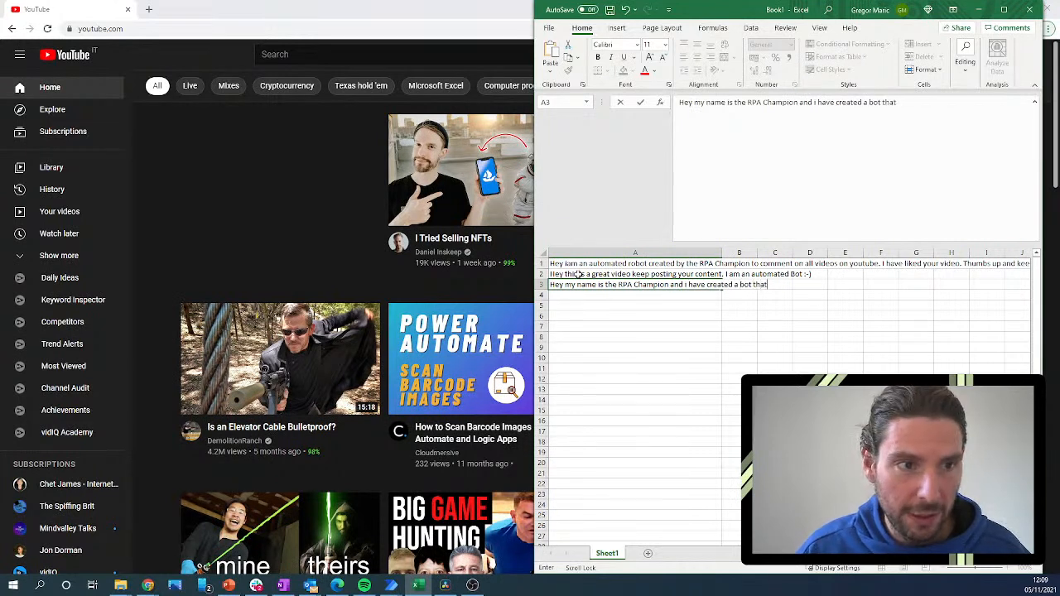
{"action": "type", "text": " will co"}
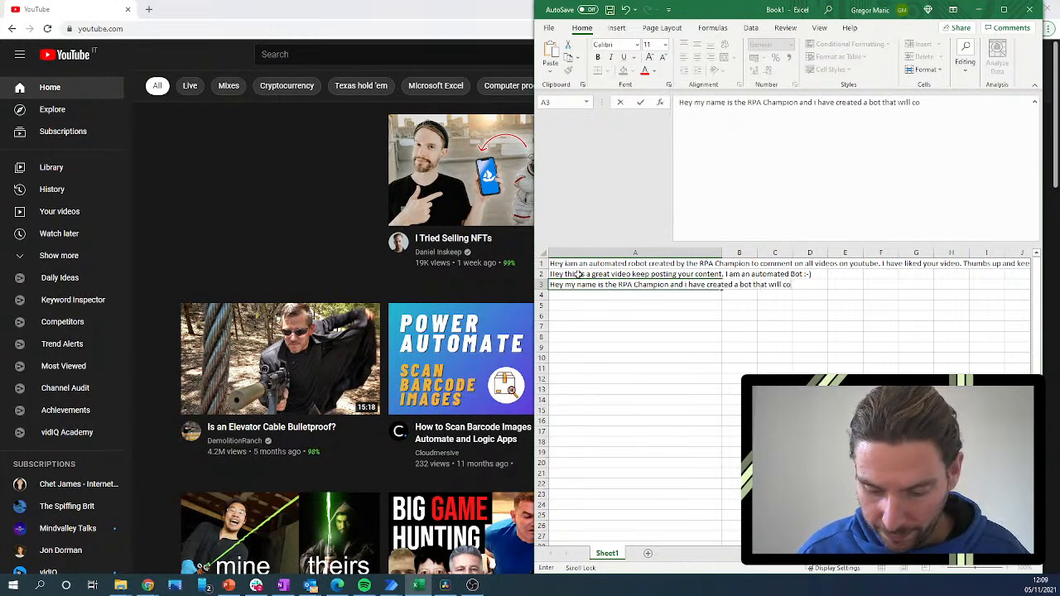
{"action": "type", "text": "mment on all v"}
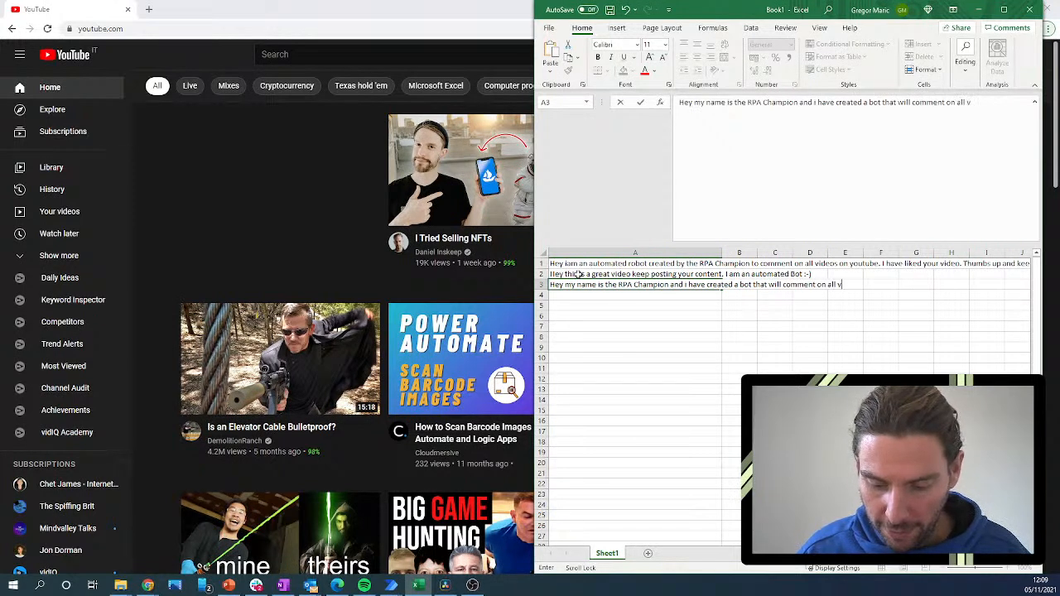
{"action": "type", "text": "ideos on youtu"}
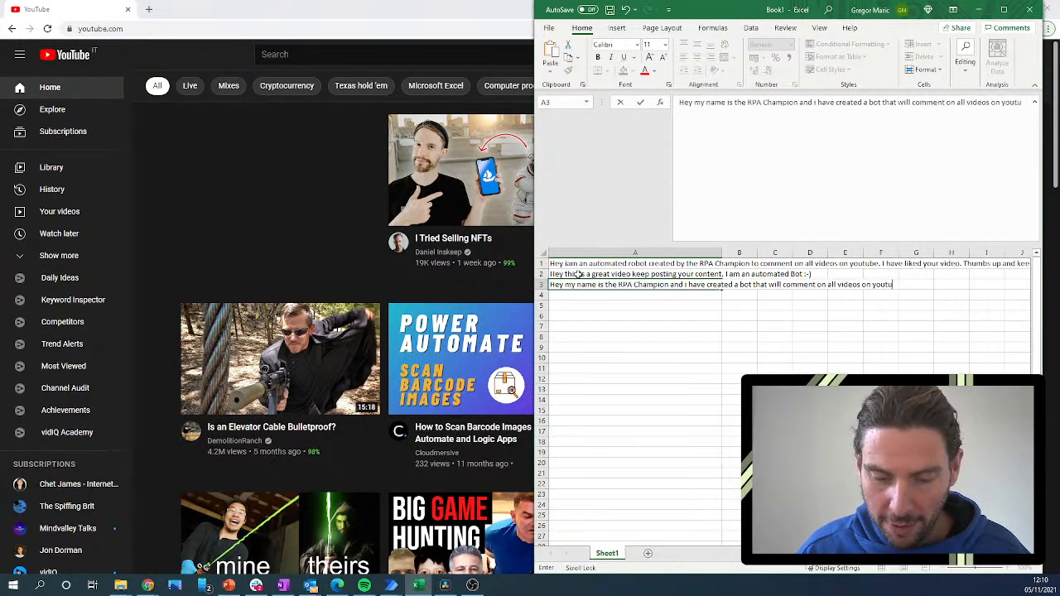
{"action": "type", "text": "be."}
{"action": "key", "text": "Return"}
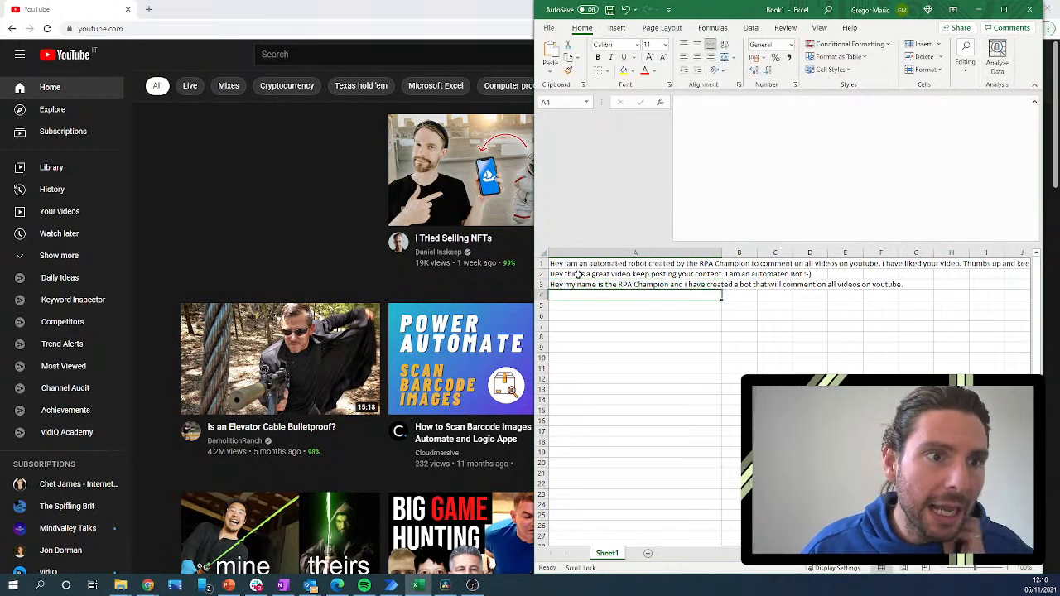
Enter "Great video thank you for sharing your knowledge and thank you for your time. Iam the RPA Champ" in cell A4.
{"action": "type", "text": "Great video thank"}
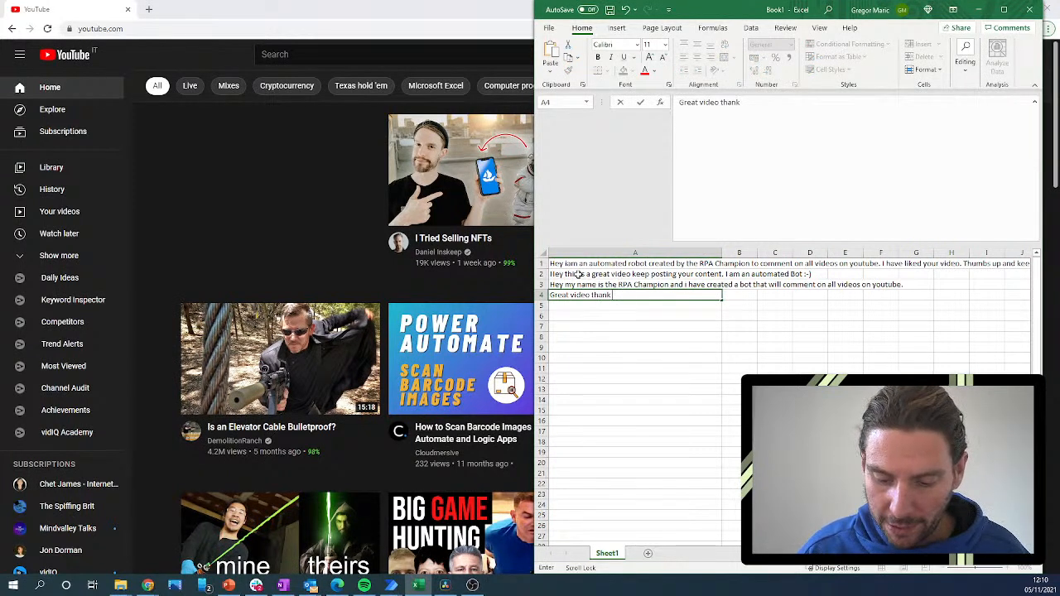
{"action": "type", "text": " you for sharing y"}
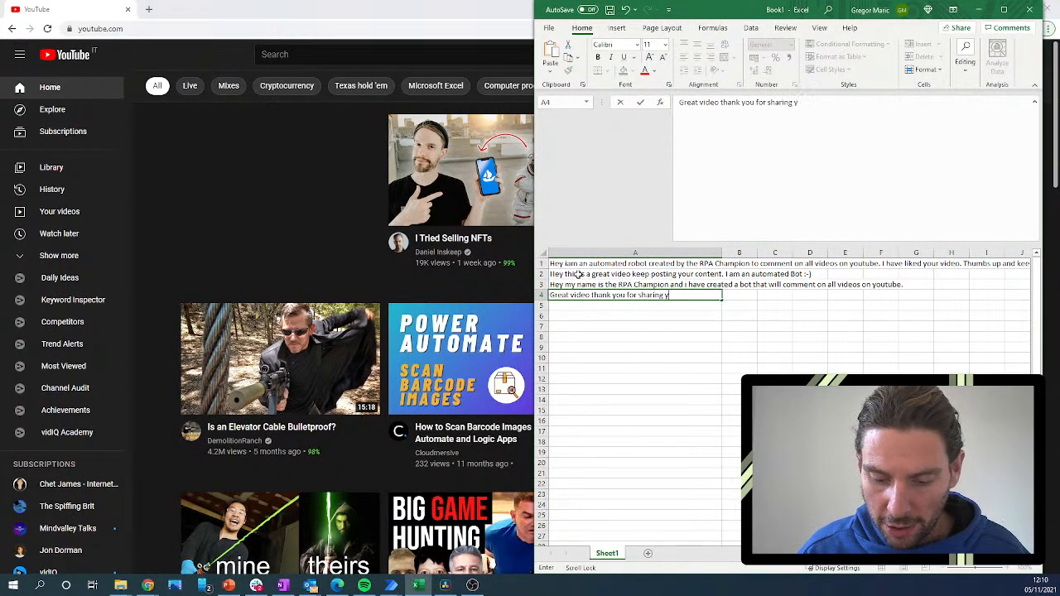
{"action": "type", "text": "our knowled"}
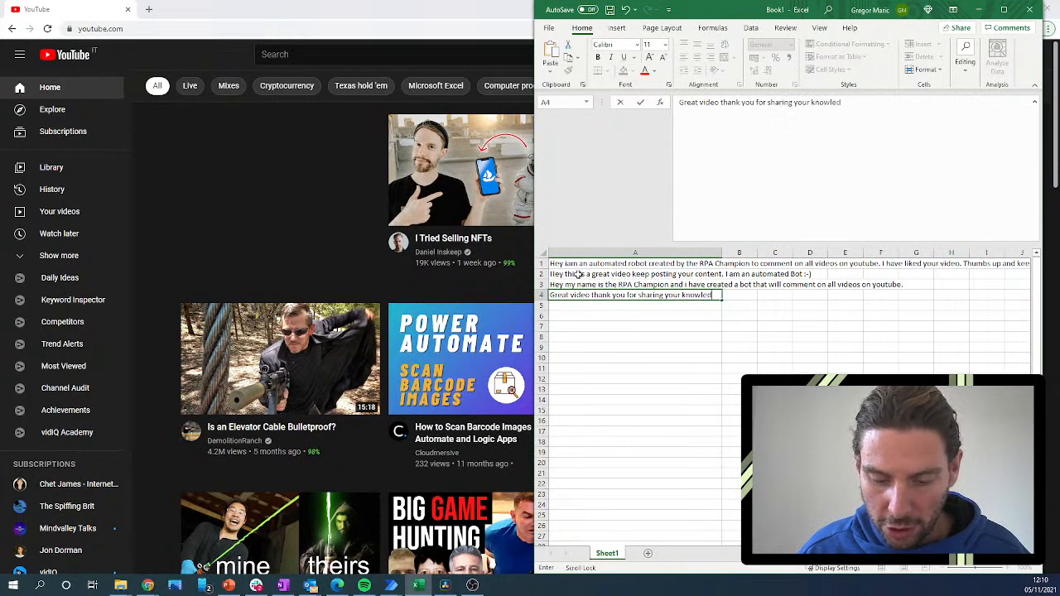
{"action": "type", "text": "ge and"}
{"action": "type", "text": " thank you fo"}
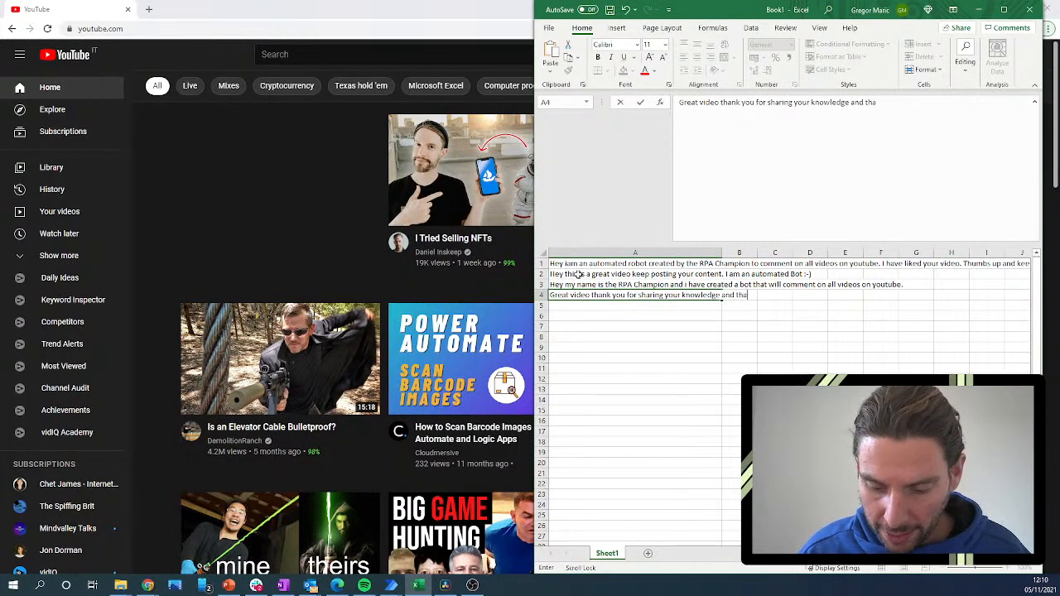
{"action": "type", "text": "r your "}
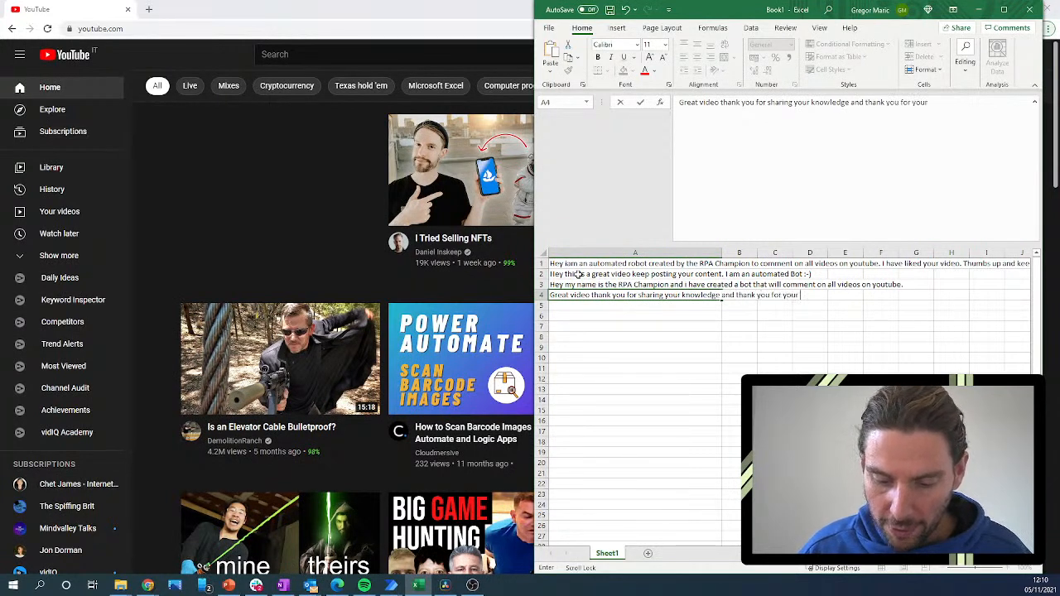
{"action": "type", "text": "time. Iam the RPA Champ"}
{"action": "key", "text": "Return"}
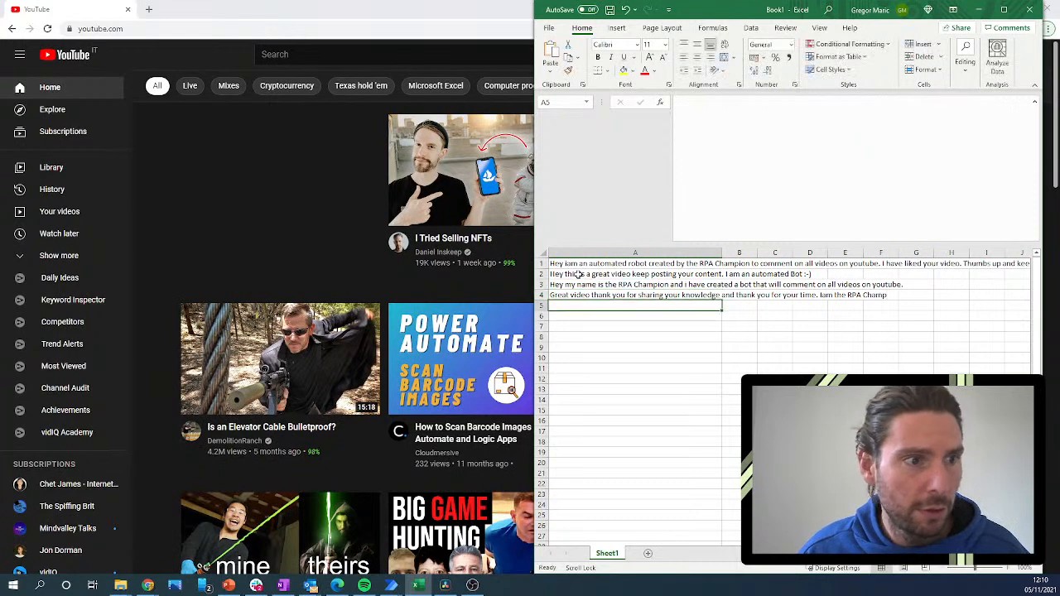
Enter "Thank you for posting your video and thank you for your time" in cell A5.
{"action": "type", "text": "Thank you for posting y"}
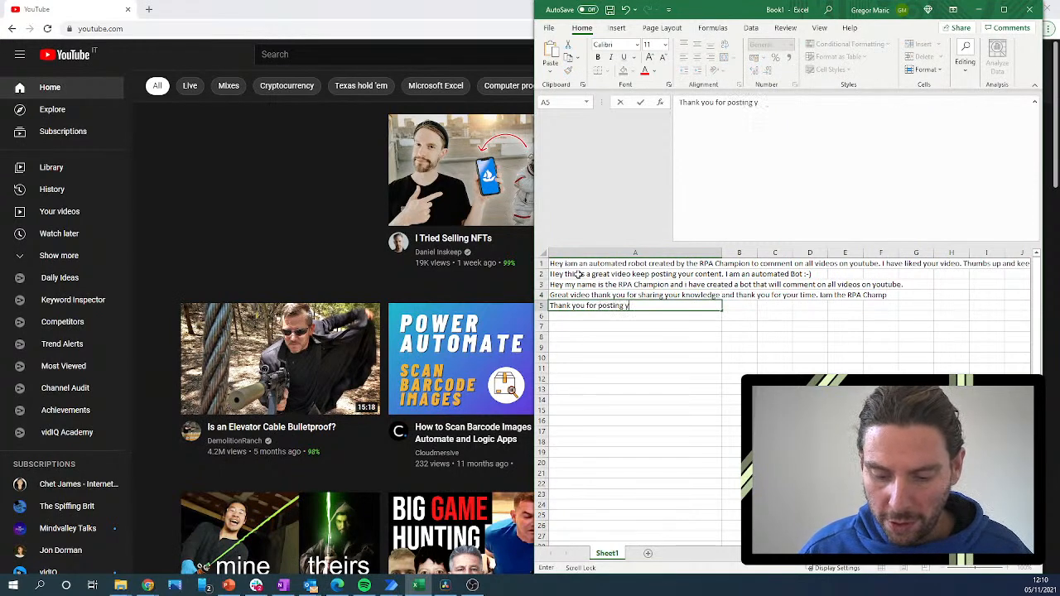
{"action": "type", "text": "our video and "}
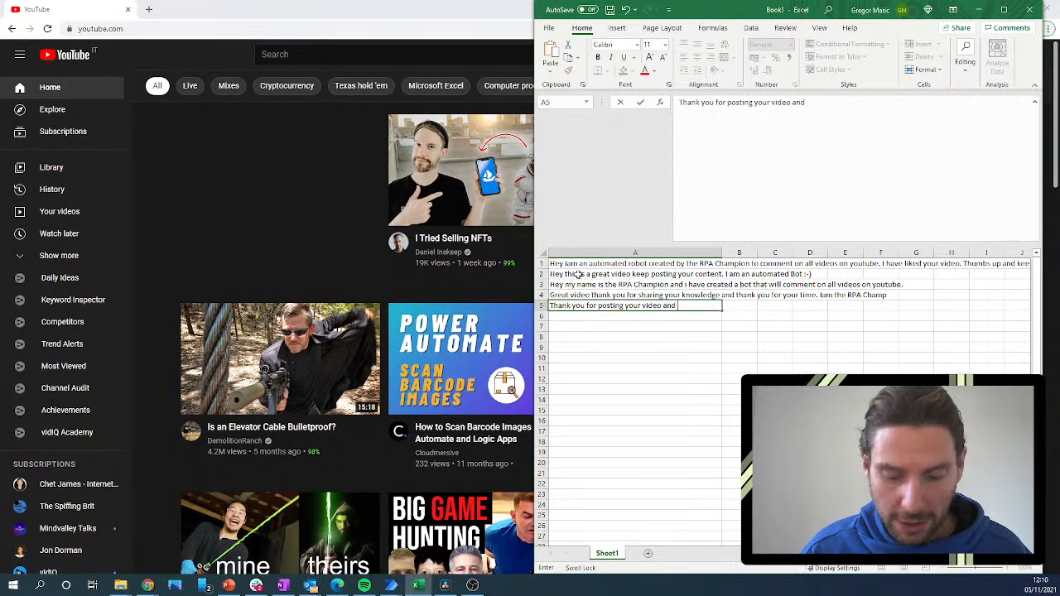
{"action": "type", "text": "thank you fo"}
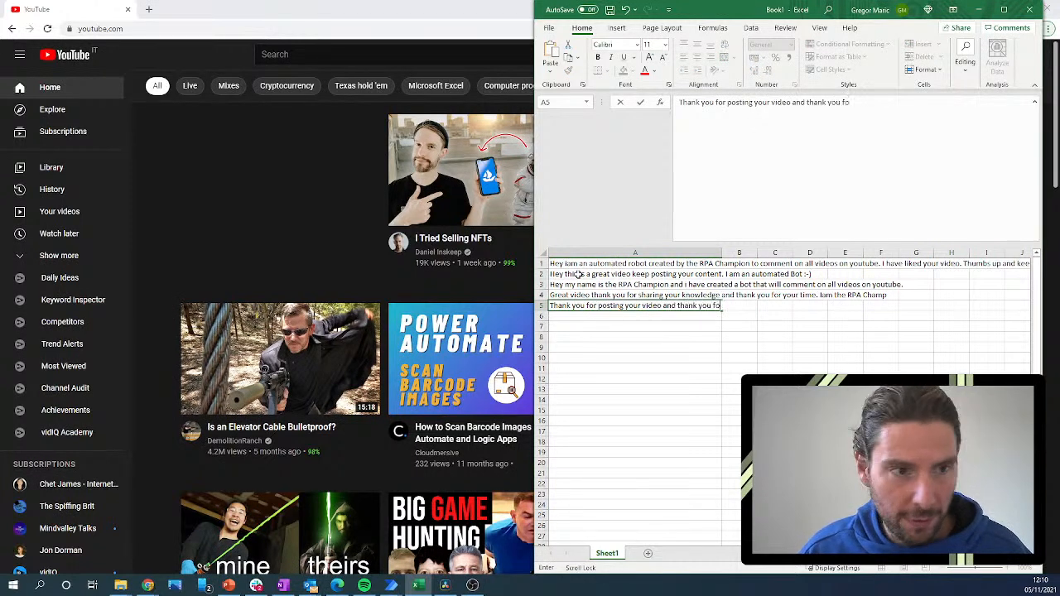
{"action": "type", "text": "r your time"}
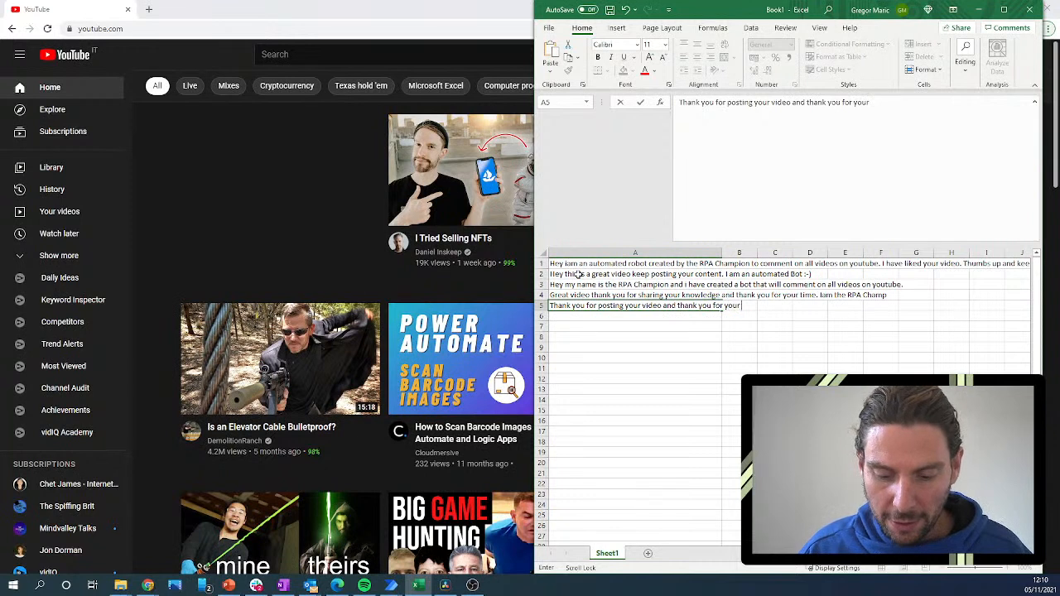
{"action": "key", "text": "Return"}
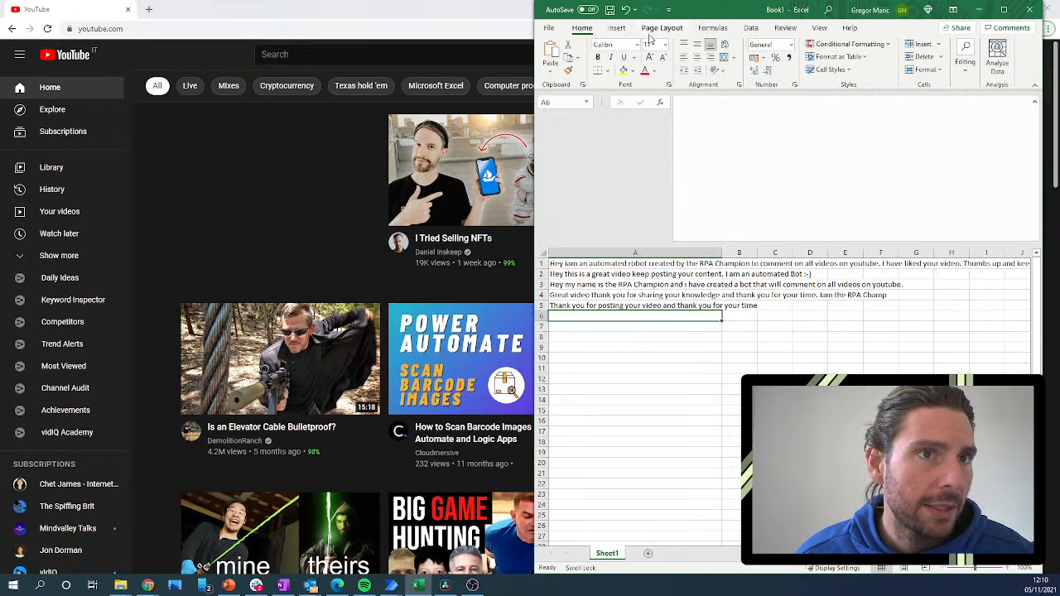
Start saving the workbook under a new name and try the recent Linkedin folder as its location.
{"action": "left_click", "coordinate": [549, 27]}
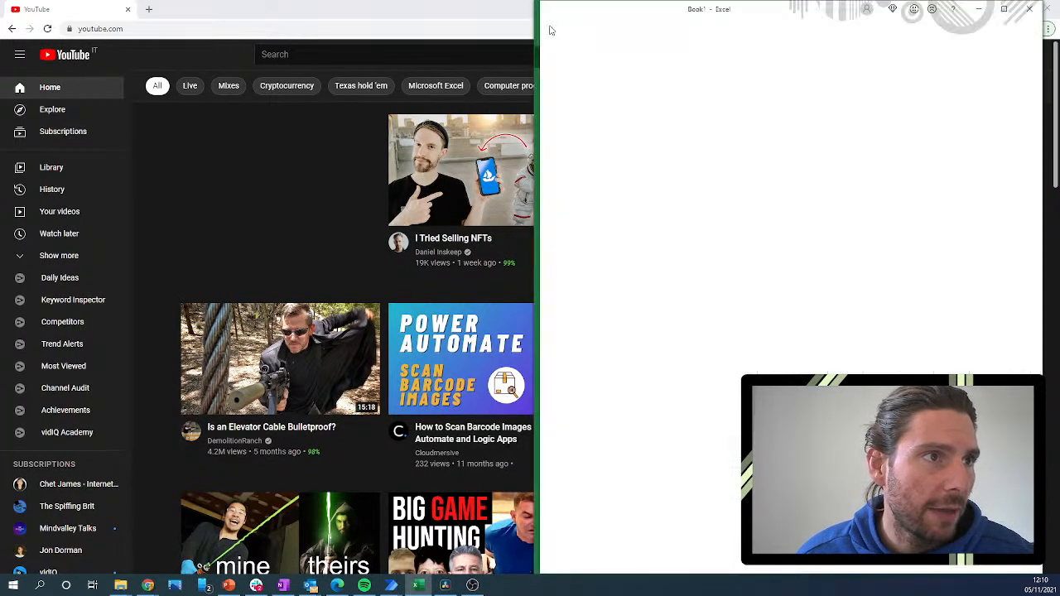
{"action": "left_click", "coordinate": [580, 177]}
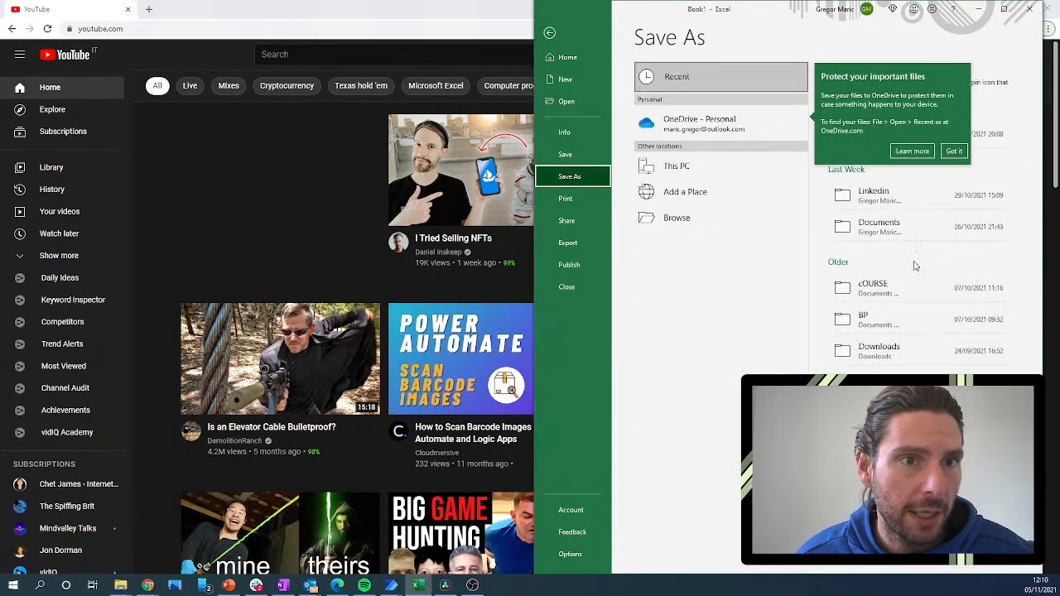
{"action": "left_click", "coordinate": [906, 202]}
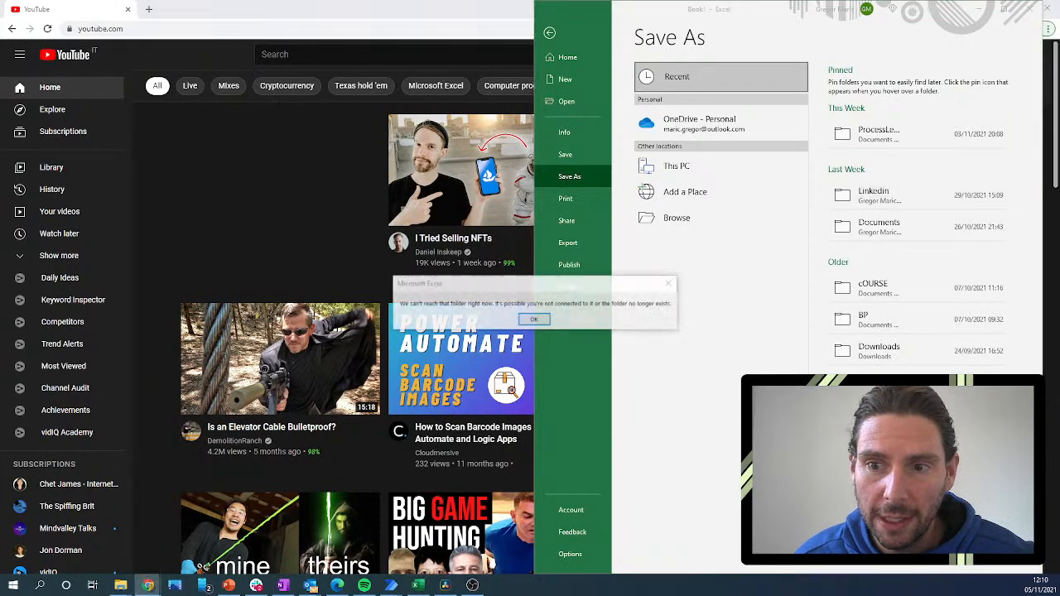
{"action": "left_click", "coordinate": [533, 321]}
Browse the folders on this PC, including Documents, and choose the Desktop as the save location.
{"action": "left_click", "coordinate": [678, 168]}
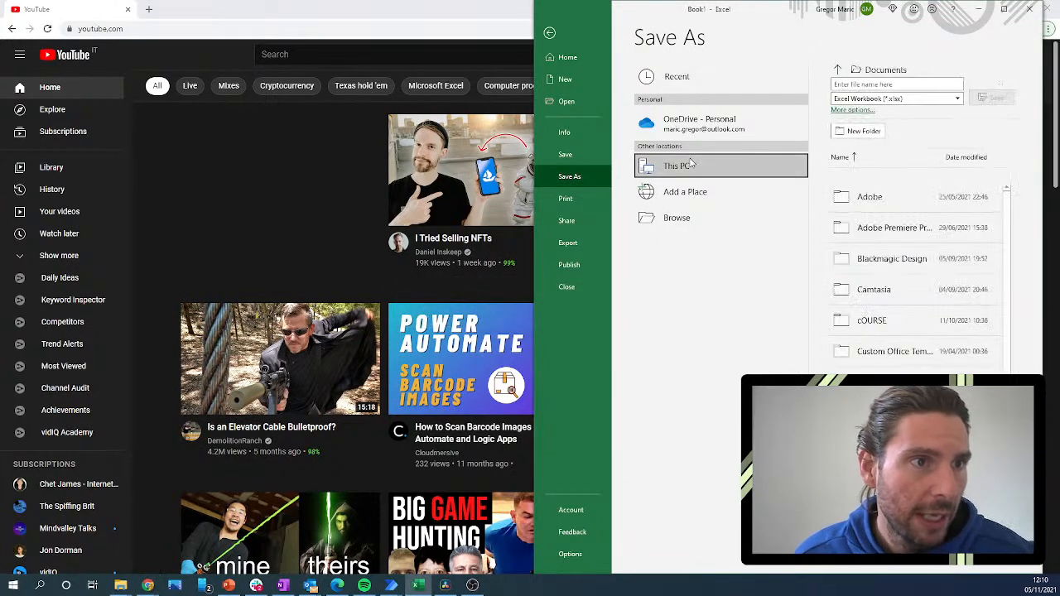
{"action": "left_click", "coordinate": [873, 72]}
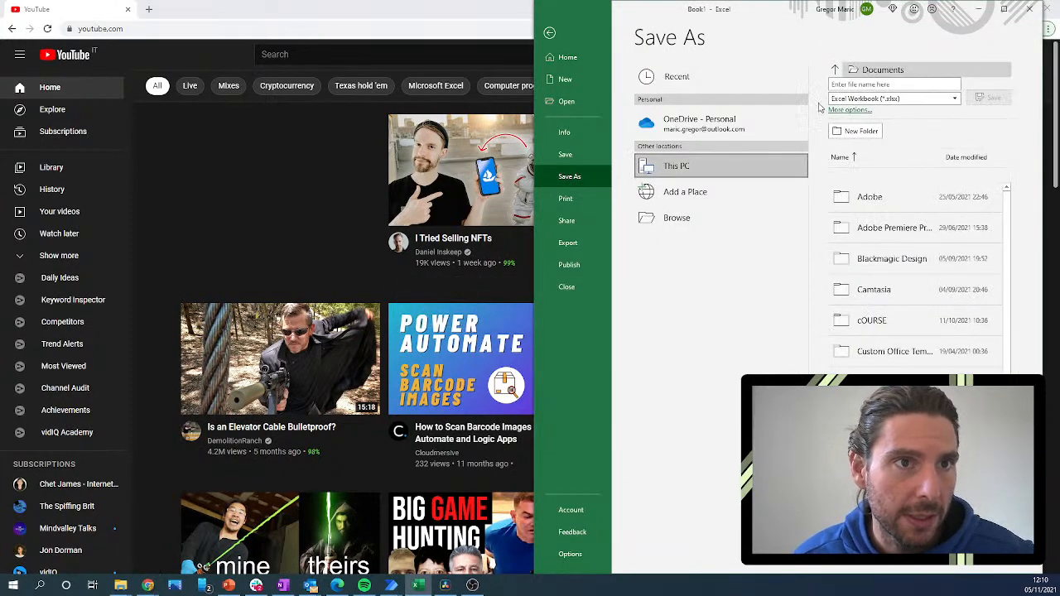
{"action": "left_click", "coordinate": [579, 94]}
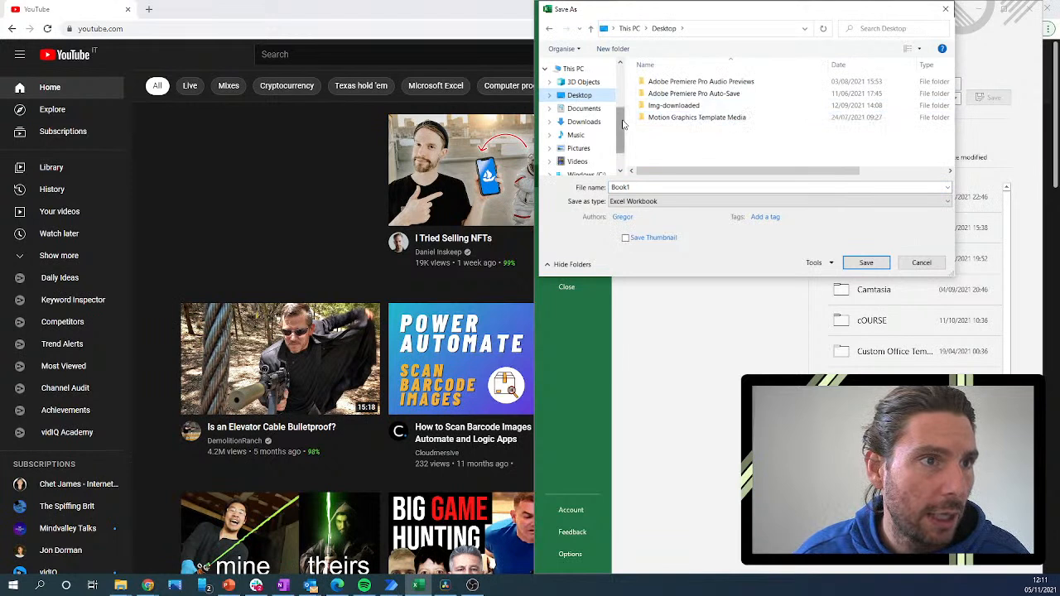
{"action": "scroll", "coordinate": [605, 124], "scroll_direction": "up", "scroll_amount": 3}
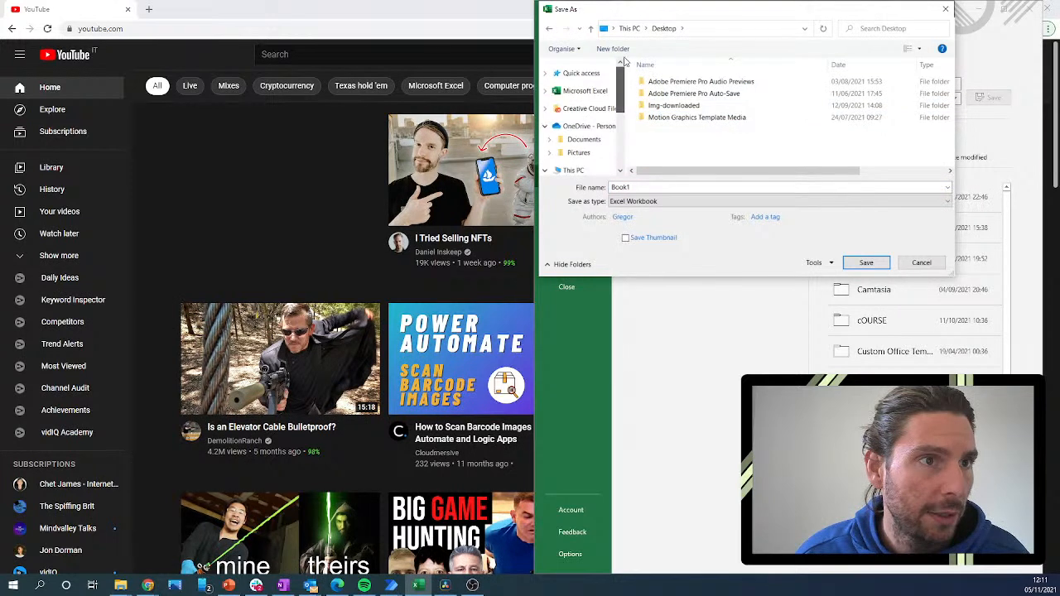
{"action": "left_click", "coordinate": [574, 170]}
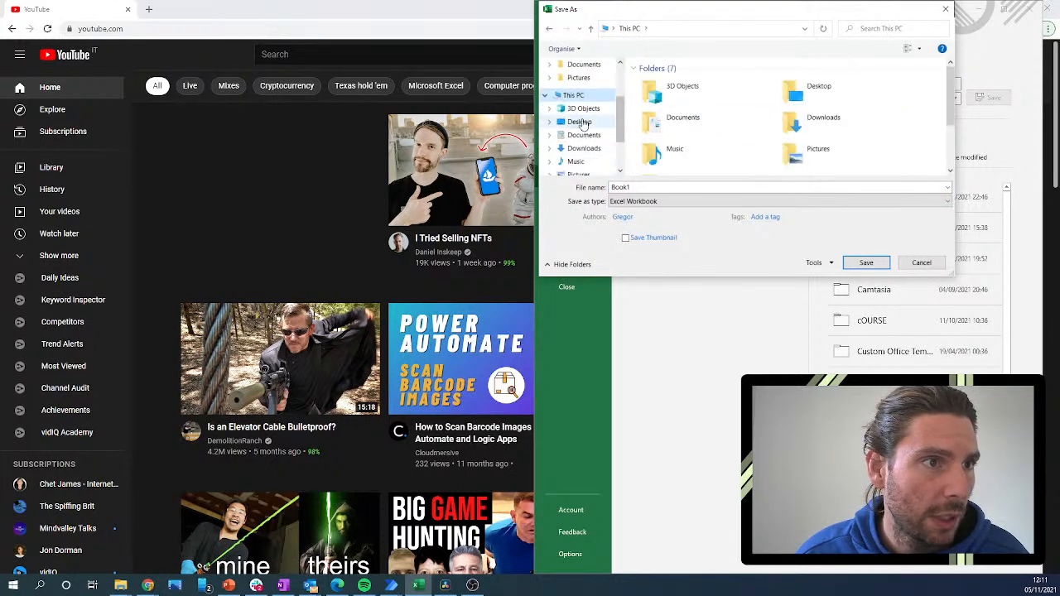
{"action": "left_click", "coordinate": [580, 122]}
{"action": "left_click", "coordinate": [584, 135]}
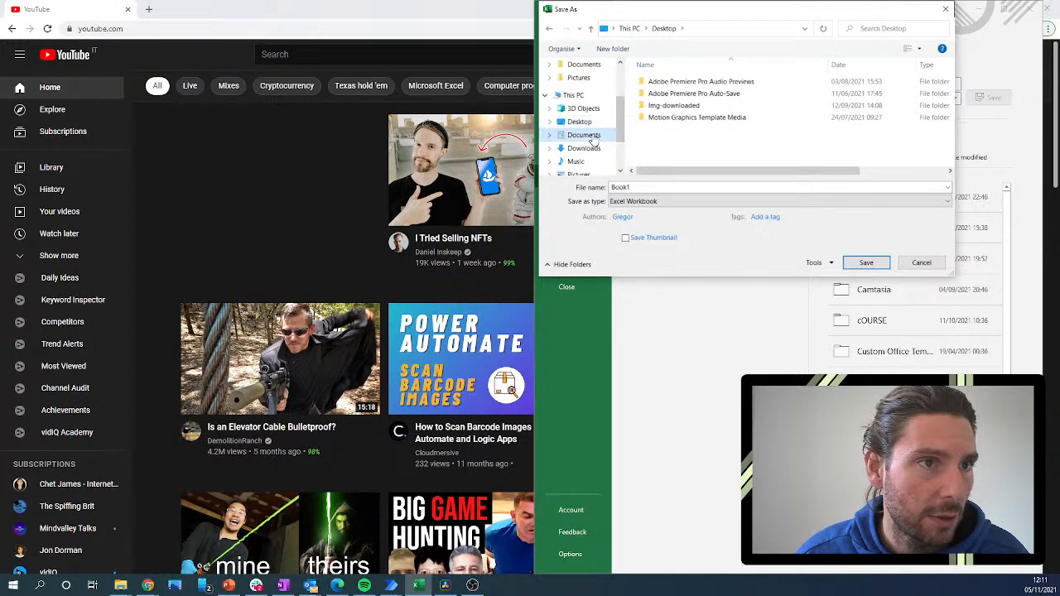
{"action": "scroll", "coordinate": [710, 130], "scroll_direction": "down", "scroll_amount": 3}
{"action": "scroll", "coordinate": [710, 130], "scroll_direction": "up", "scroll_amount": 1}
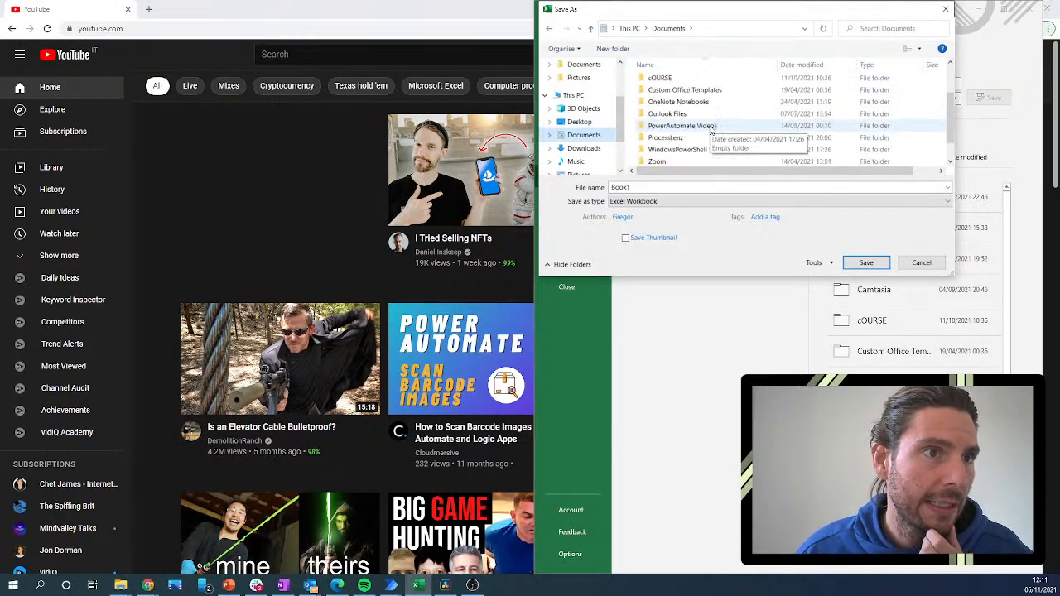
{"action": "left_click", "coordinate": [584, 125]}
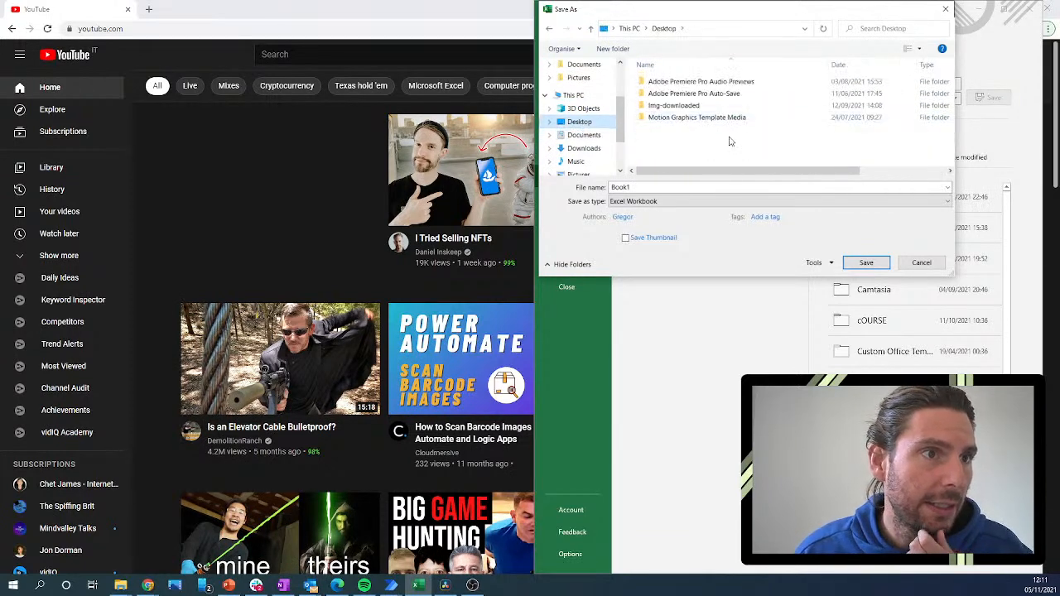
Create a new folder named Linkedin on the Desktop from within the save dialog.
{"action": "right_click", "coordinate": [696, 145]}
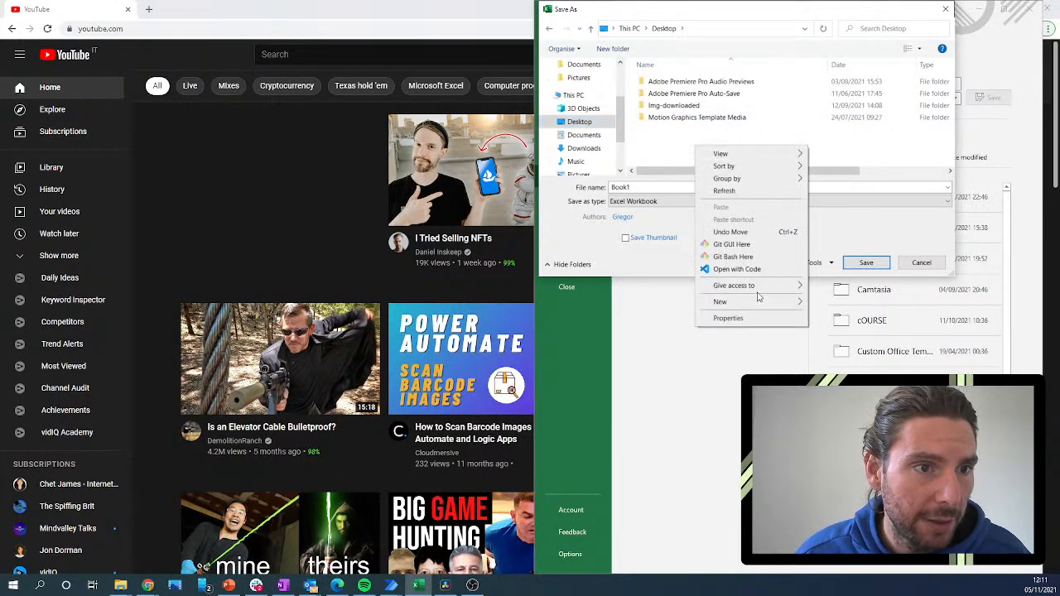
{"action": "mouse_move", "coordinate": [758, 303]}
{"action": "left_click", "coordinate": [835, 304]}
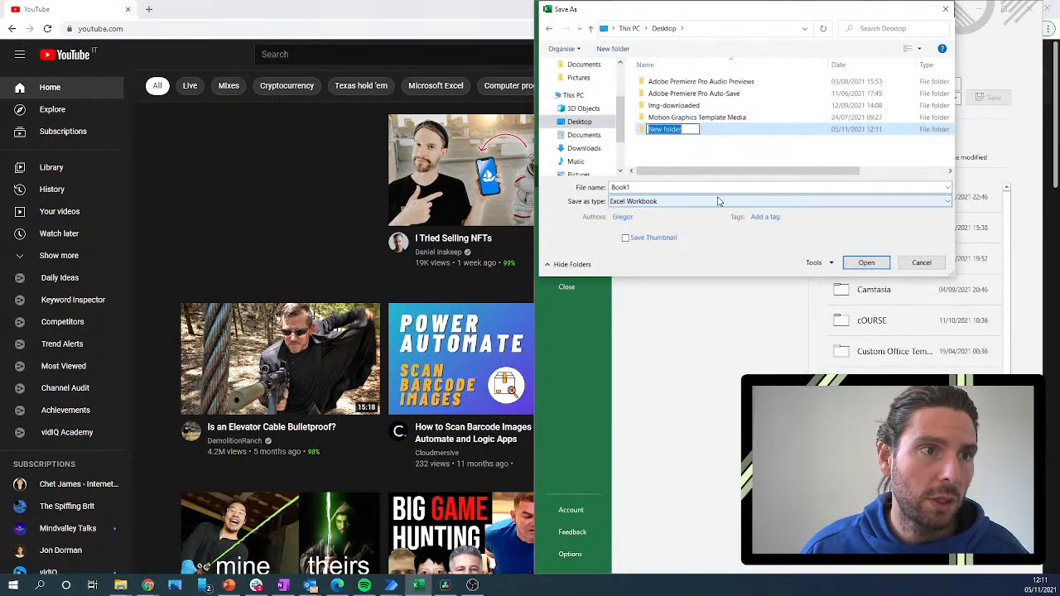
{"action": "type", "text": "Powe"}
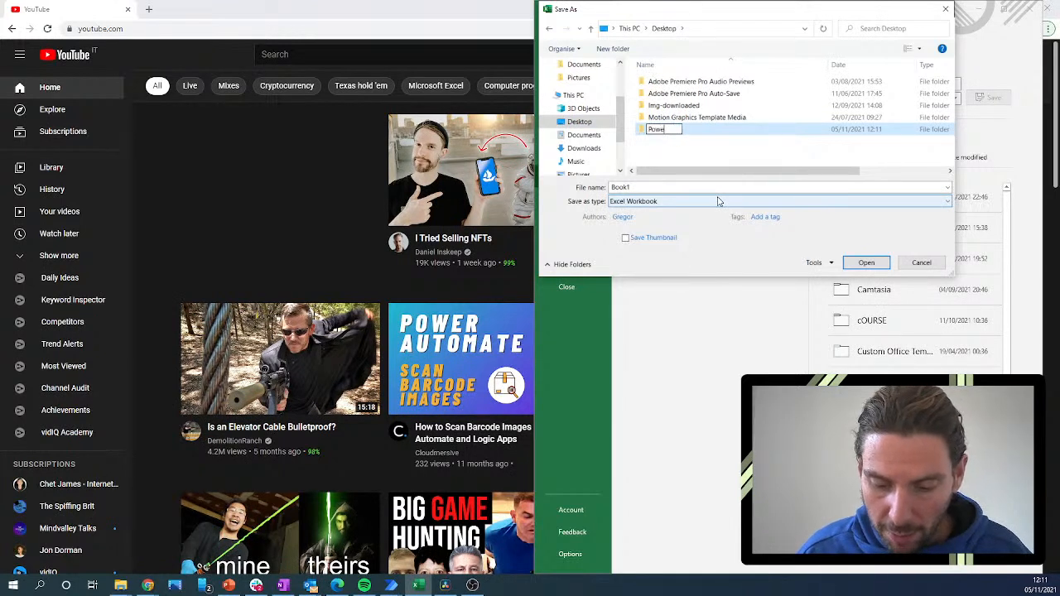
{"action": "type", "text": "rAutomat"}
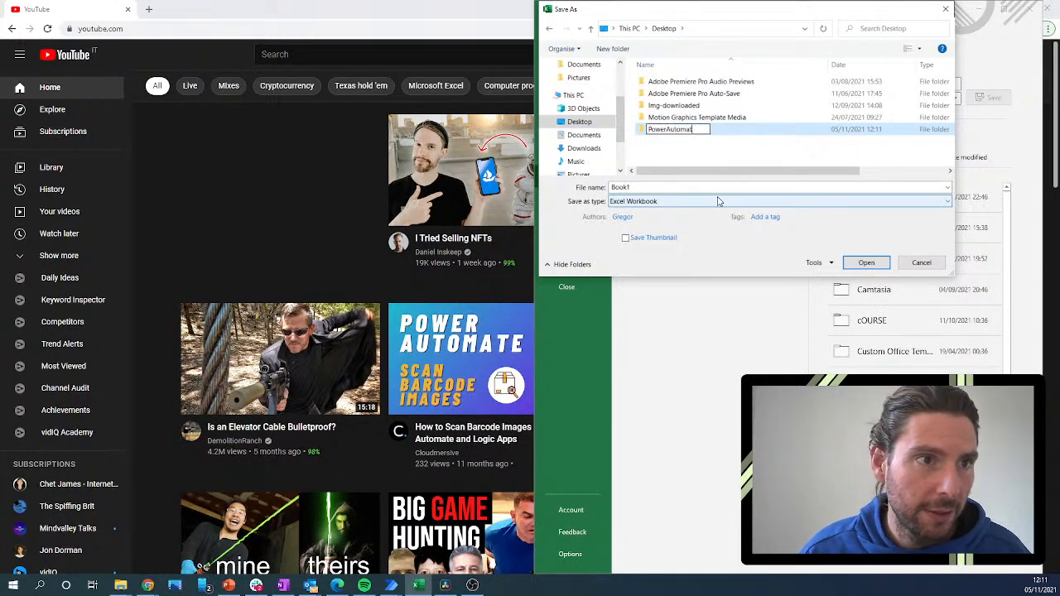
{"action": "key", "text": "BackSpace"}
{"action": "key", "text": "BackSpace"}
{"action": "key", "text": "BackSpace"}
{"action": "key", "text": "BackSpace"}
{"action": "key", "text": "BackSpace"}
{"action": "key", "text": "BackSpace"}
{"action": "key", "text": "BackSpace"}
{"action": "key", "text": "BackSpace"}
{"action": "key", "text": "BackSpace"}
{"action": "key", "text": "BackSpace"}
{"action": "key", "text": "BackSpace"}
{"action": "type", "text": "LinkedIn"}
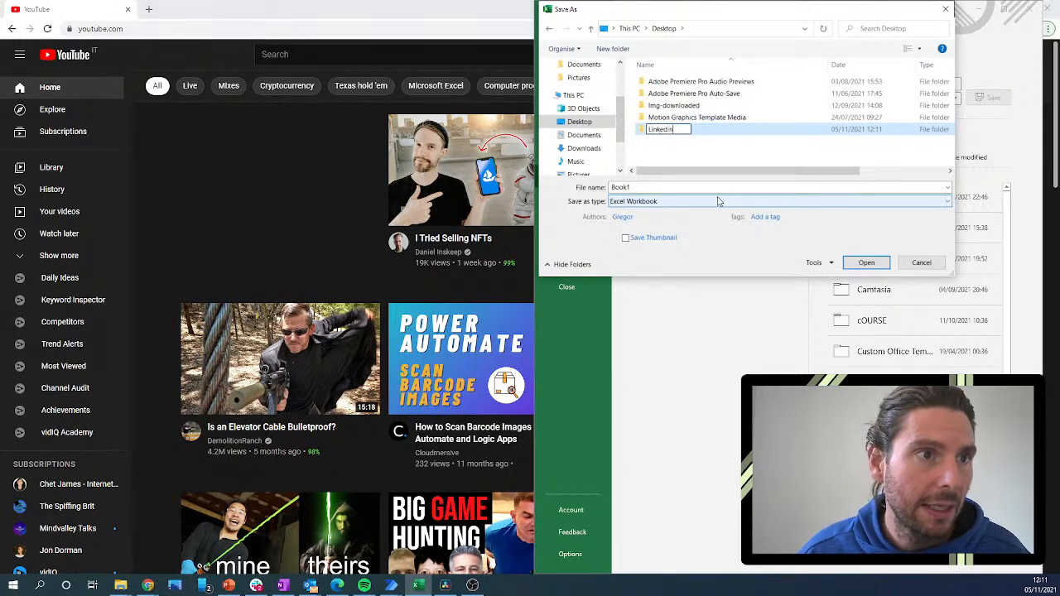
{"action": "key", "text": "Return"}
Save the workbook as comments in the Desktop's Linkedin folder.
{"action": "double_click", "coordinate": [655, 117]}
{"action": "double_click", "coordinate": [642, 186]}
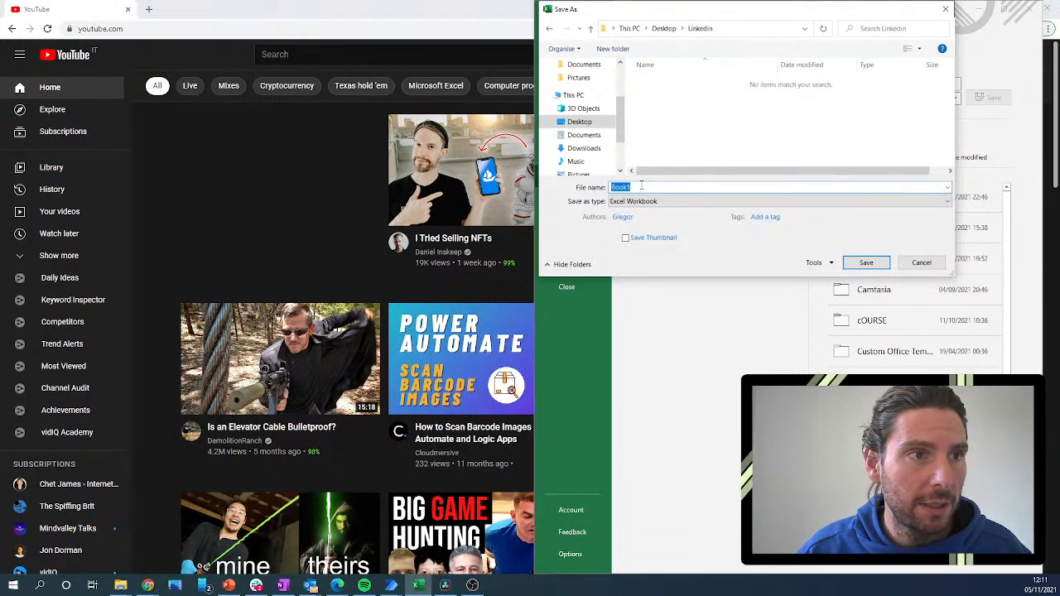
{"action": "type", "text": "comments"}
{"action": "key", "text": "Return"}
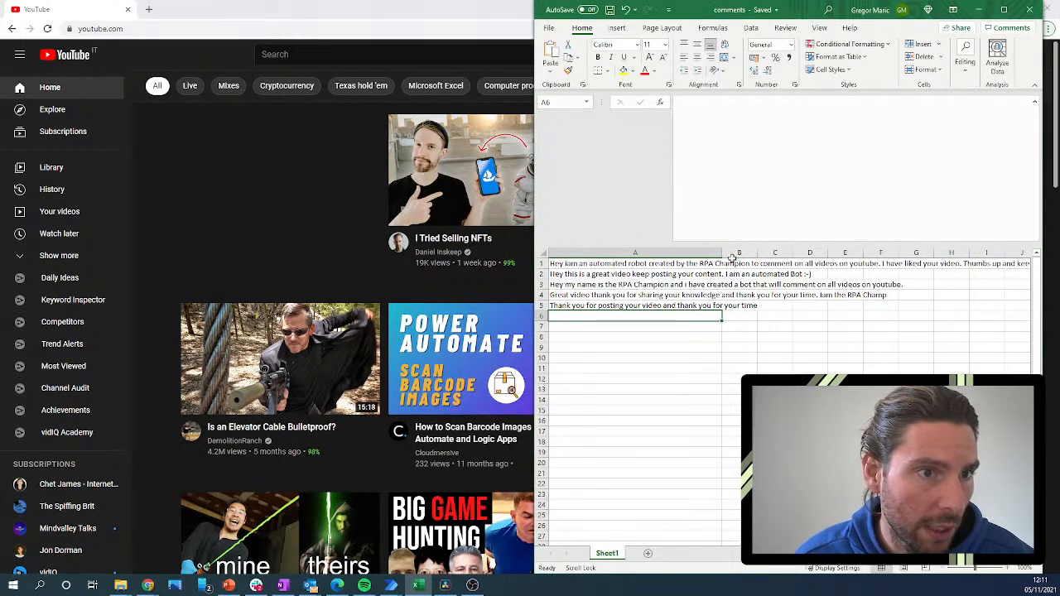
Widen column A slightly, then save and minimize the comments workbook.
{"action": "left_click_drag", "start_coordinate": [723, 253], "coordinate": [747, 253]}
{"action": "left_click", "coordinate": [609, 10]}
{"action": "left_click", "coordinate": [979, 9]}
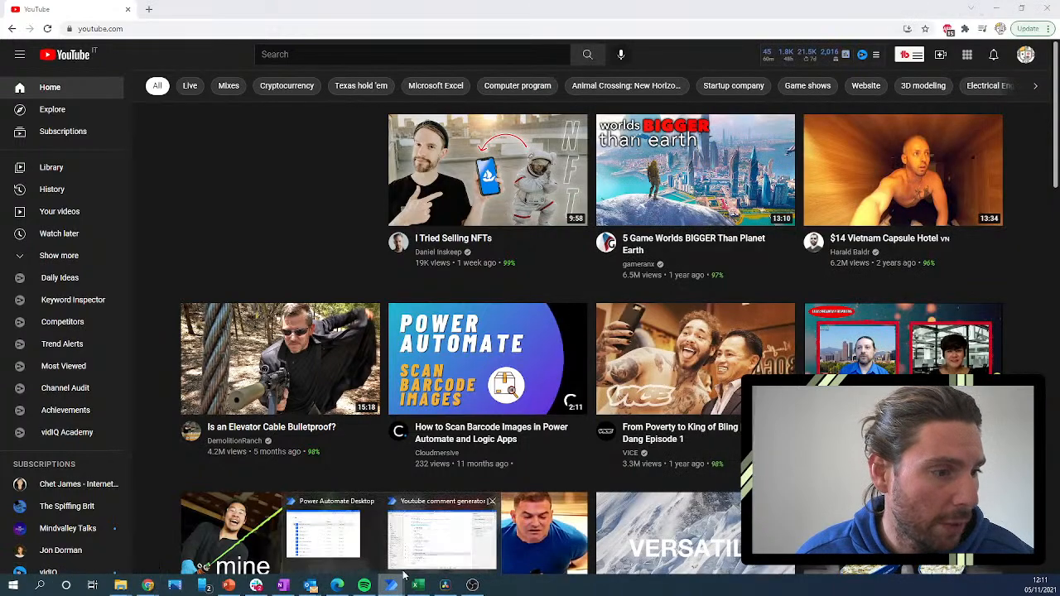
Switch to the Youtube comment generator flow in Power Automate Desktop and add a Launch Excel action as its first action.
{"action": "left_click", "coordinate": [447, 530]}
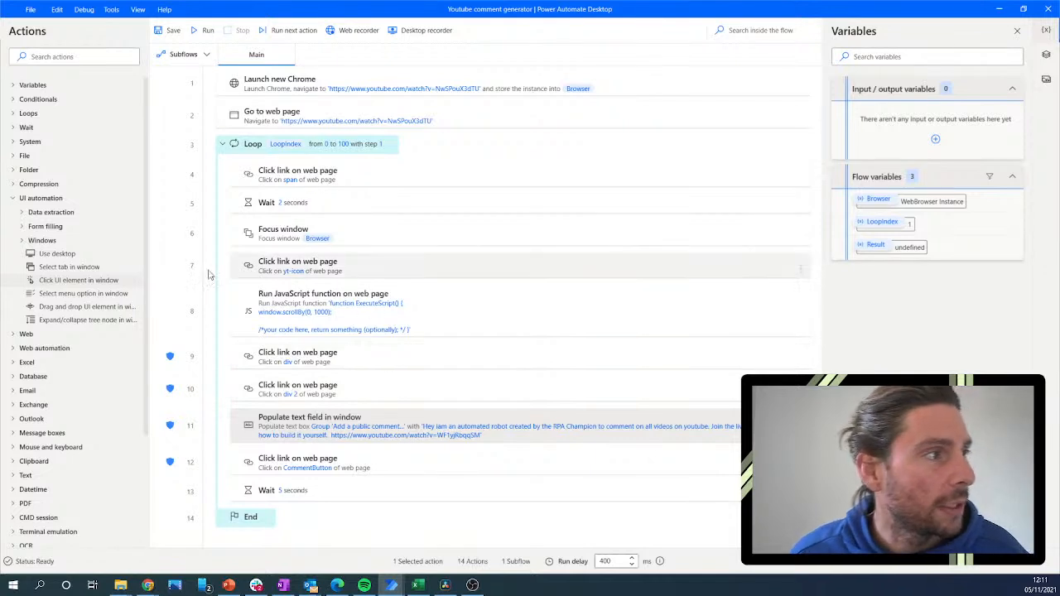
{"action": "left_click", "coordinate": [13, 363]}
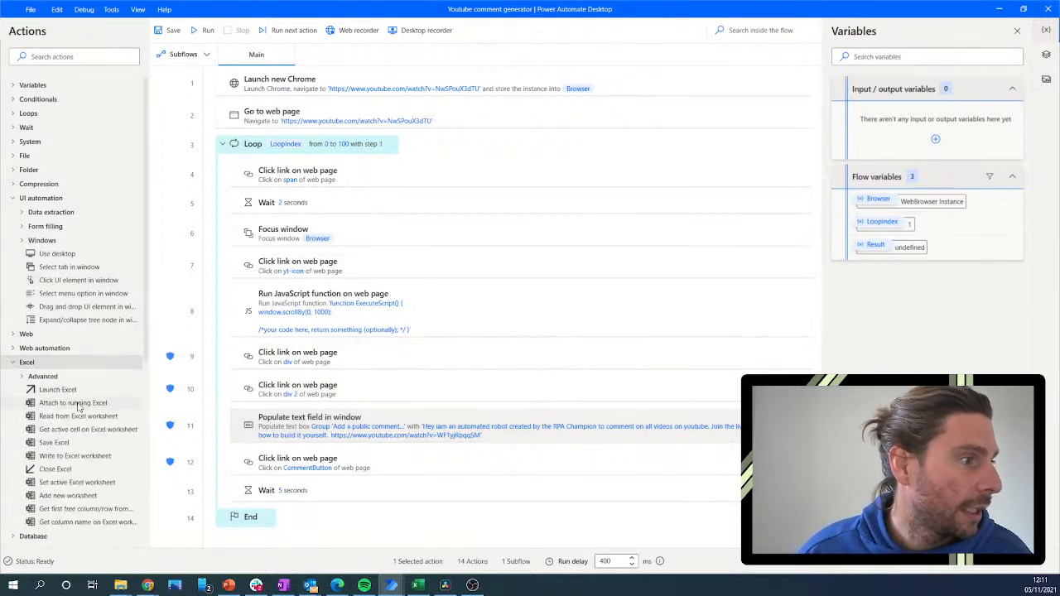
{"action": "left_click_drag", "start_coordinate": [66, 391], "coordinate": [350, 70]}
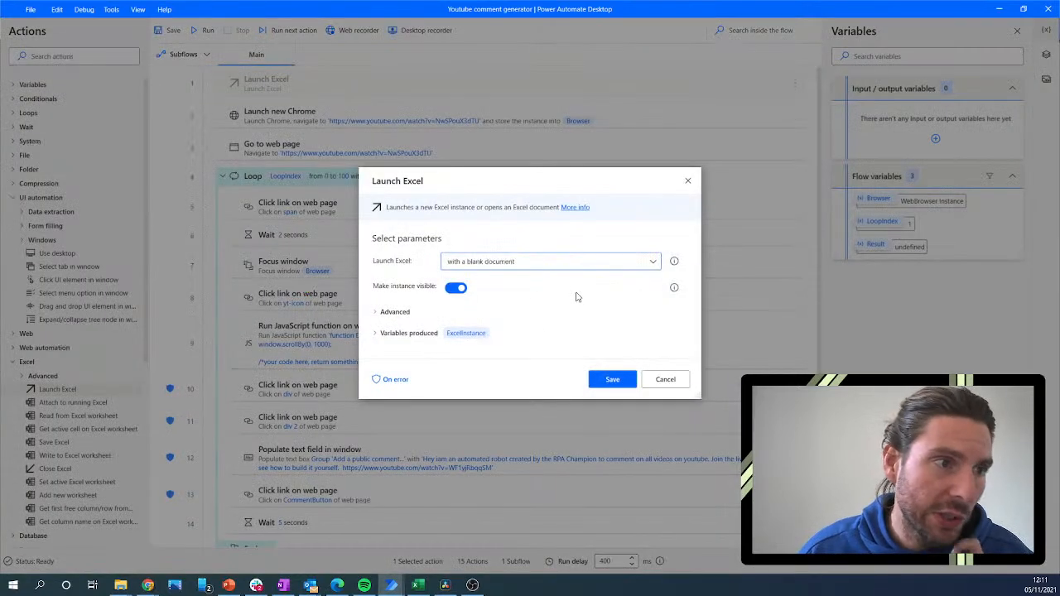
Configure Launch Excel to open an existing document, comments.xlsx from the Desktop's Linkedin folder, and save the action.
{"action": "left_click", "coordinate": [654, 262]}
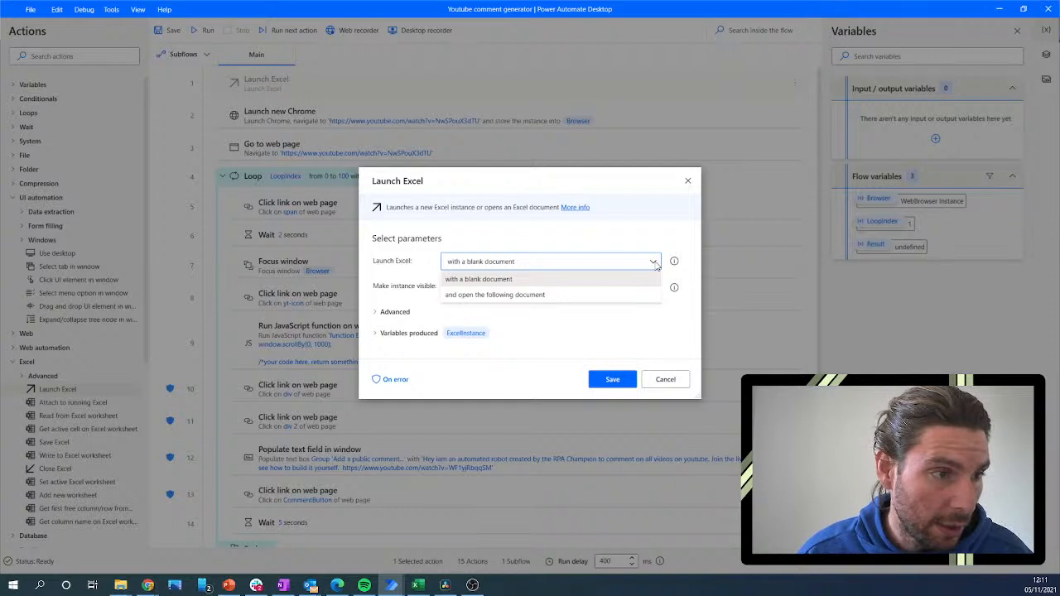
{"action": "left_click", "coordinate": [520, 296]}
{"action": "left_click", "coordinate": [649, 287]}
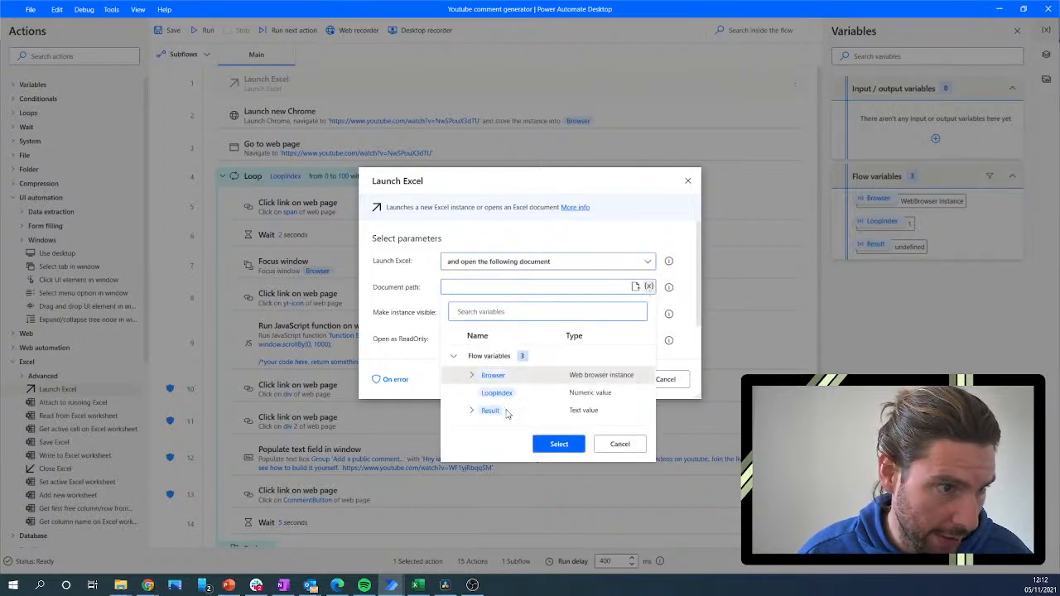
{"action": "left_click", "coordinate": [621, 446]}
{"action": "left_click", "coordinate": [635, 287]}
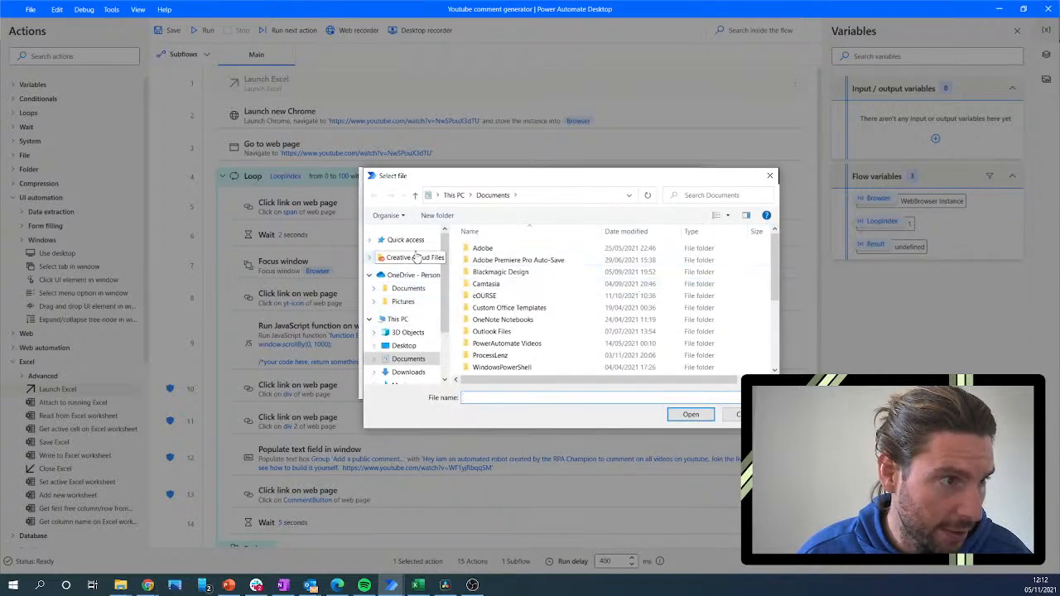
{"action": "scroll", "coordinate": [416, 274], "scroll_direction": "down", "scroll_amount": 2}
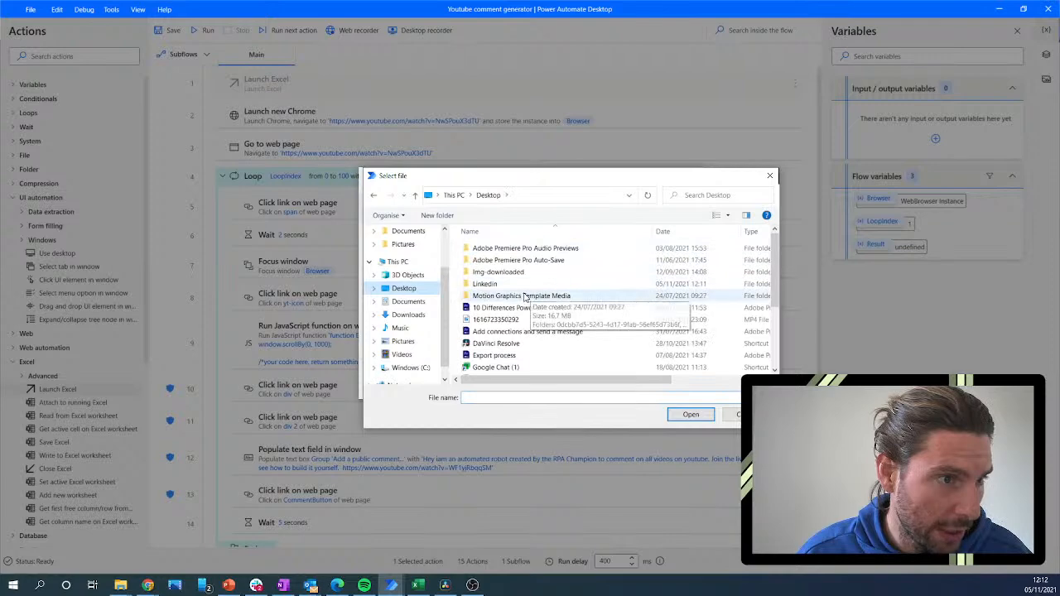
{"action": "double_click", "coordinate": [500, 283]}
{"action": "double_click", "coordinate": [507, 248]}
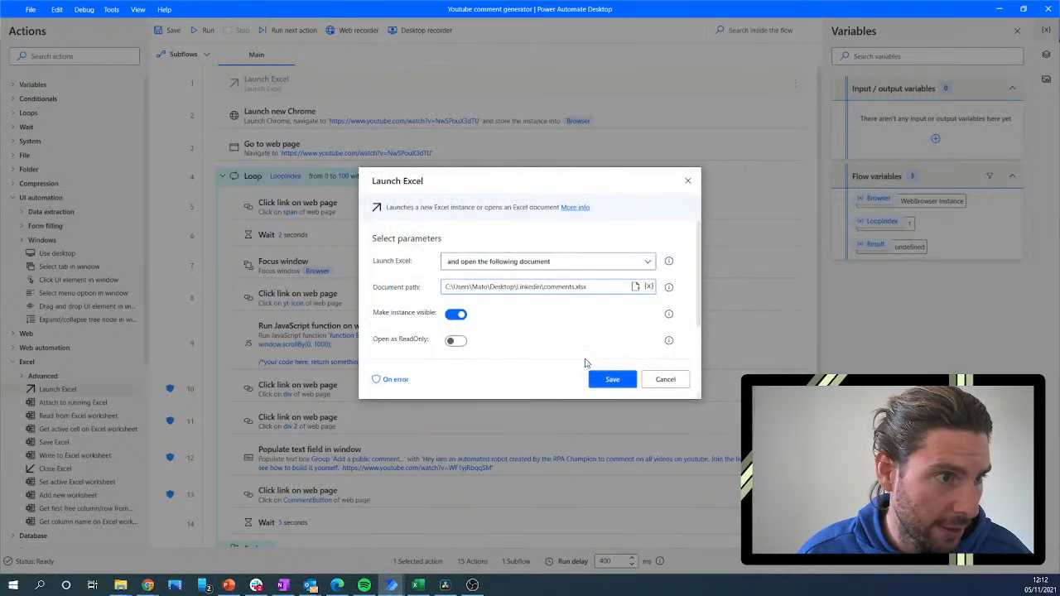
{"action": "left_click", "coordinate": [615, 380]}
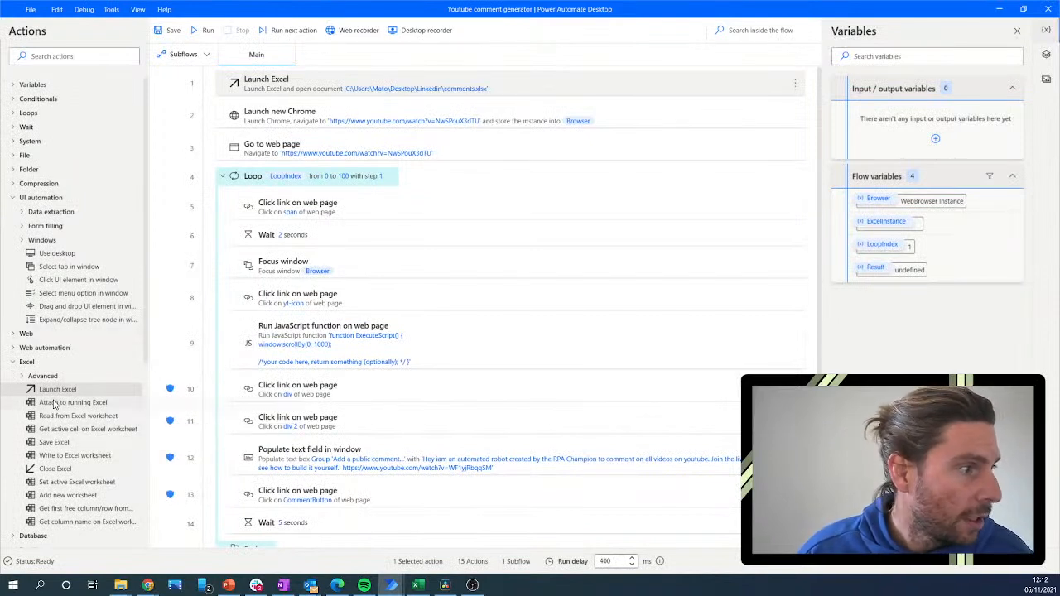
Add a Read from Excel worksheet action after Launch Excel that retrieves the single cell at column A, row 1.
{"action": "left_click_drag", "start_coordinate": [62, 419], "coordinate": [386, 99]}
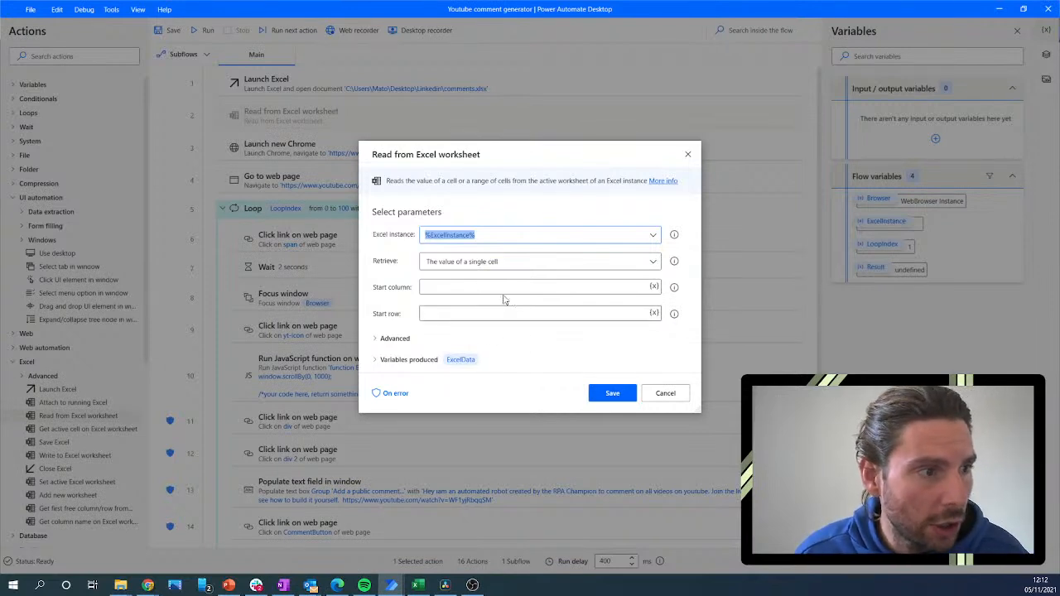
{"action": "left_click", "coordinate": [457, 287]}
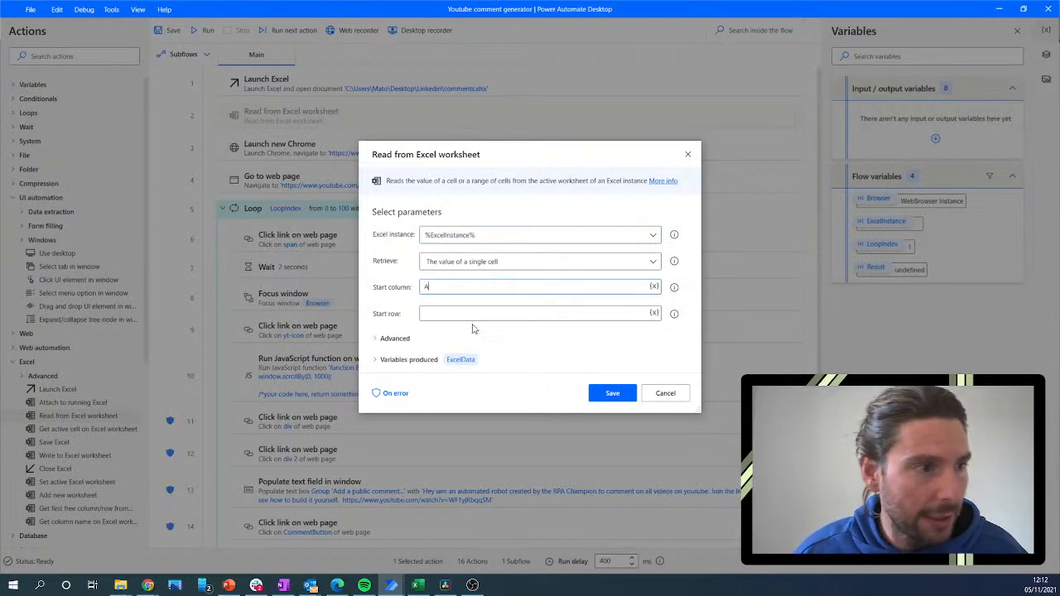
{"action": "left_click", "coordinate": [473, 314]}
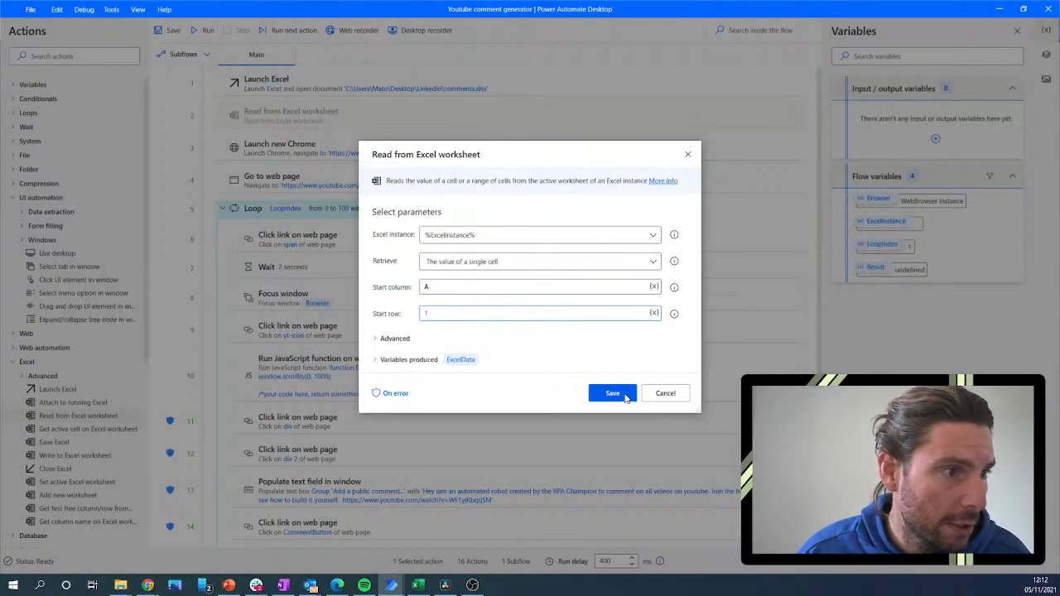
{"action": "left_click", "coordinate": [613, 394]}
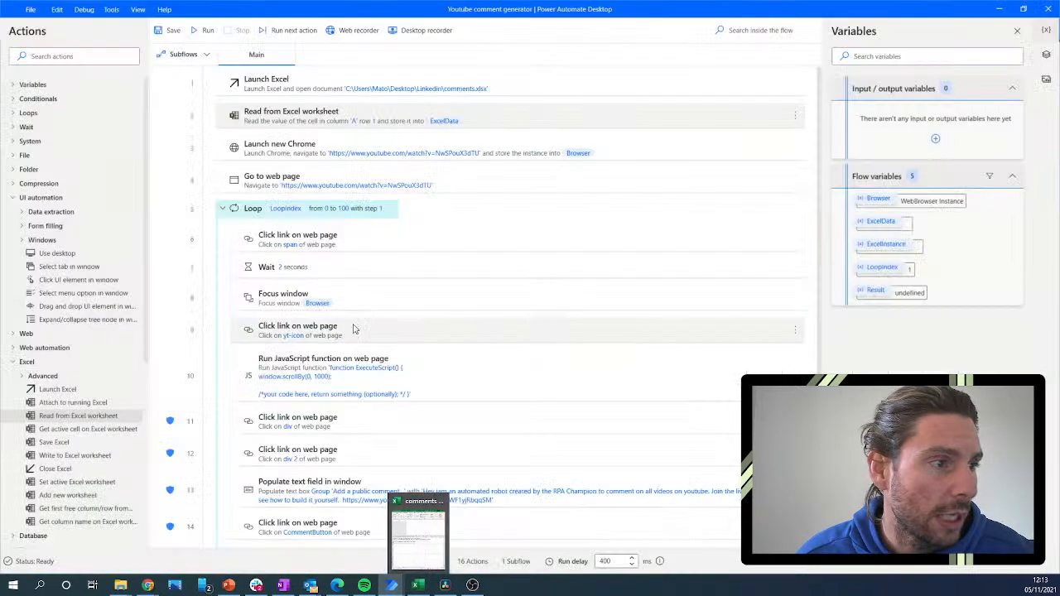
Add a For each loop after the Go to web page action that iterates over the ExcelData variable.
{"action": "left_click", "coordinate": [418, 584]}
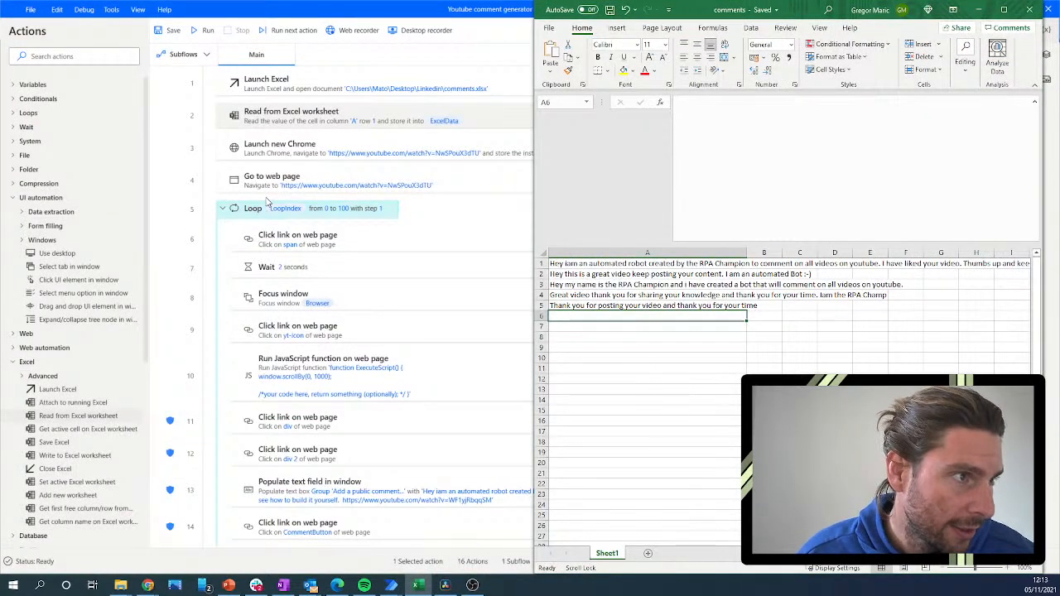
{"action": "left_click", "coordinate": [13, 114]}
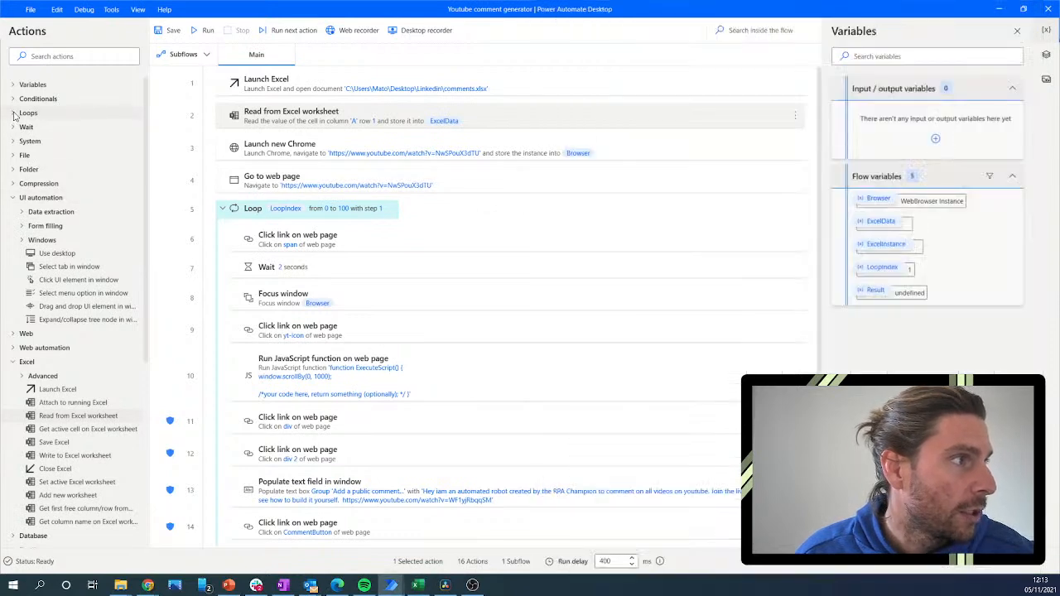
{"action": "left_click", "coordinate": [12, 113]}
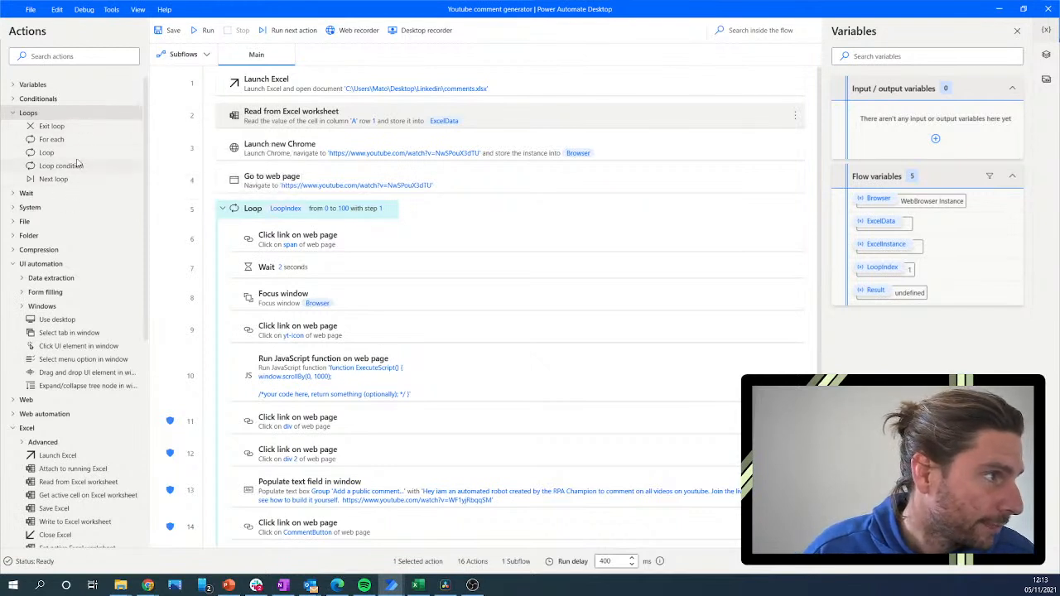
{"action": "left_click_drag", "start_coordinate": [75, 139], "coordinate": [359, 196]}
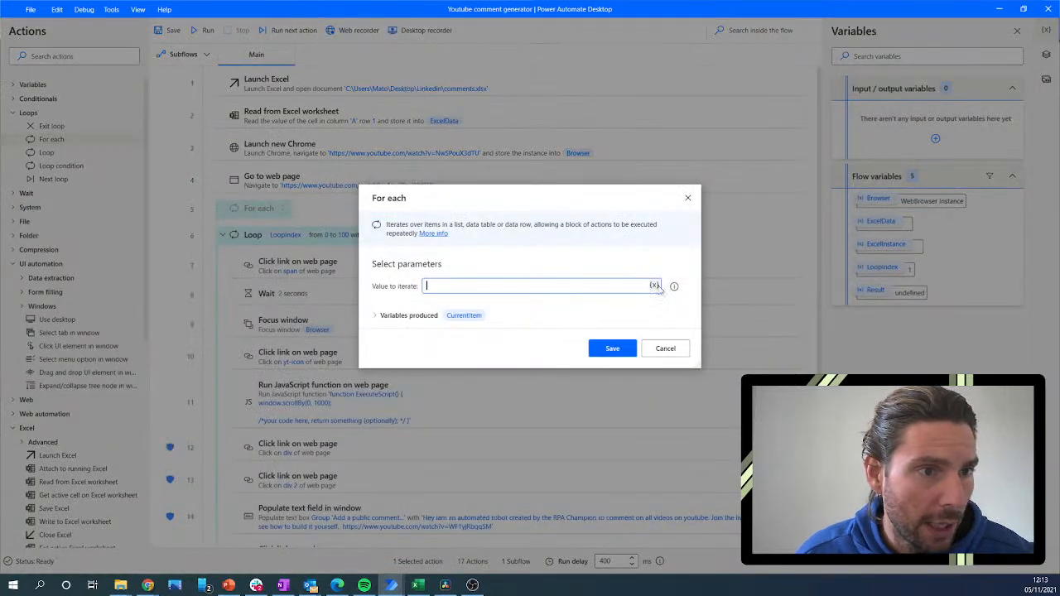
{"action": "left_click", "coordinate": [654, 286]}
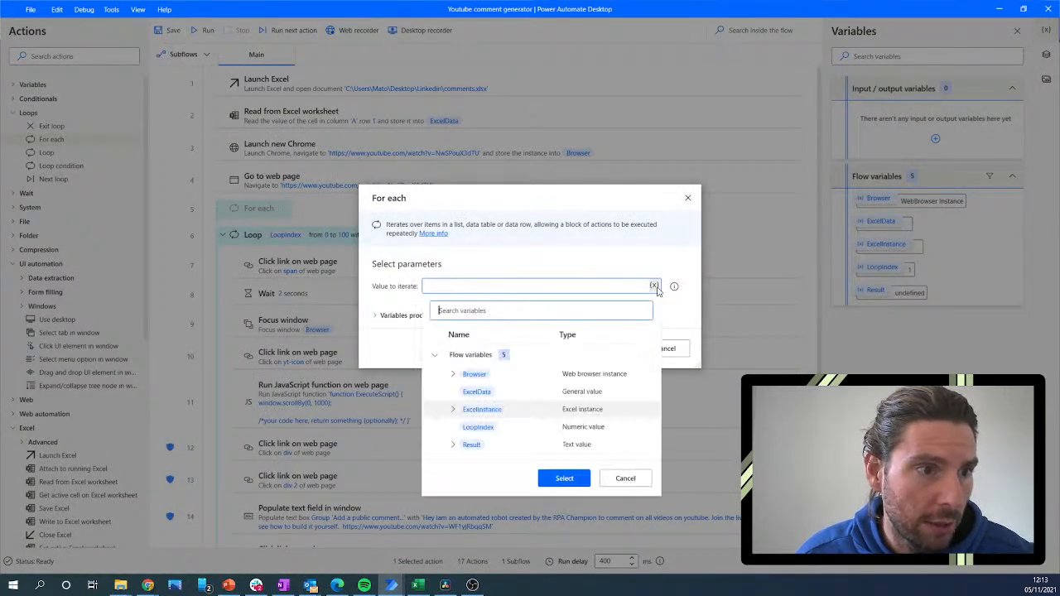
{"action": "left_click", "coordinate": [477, 396]}
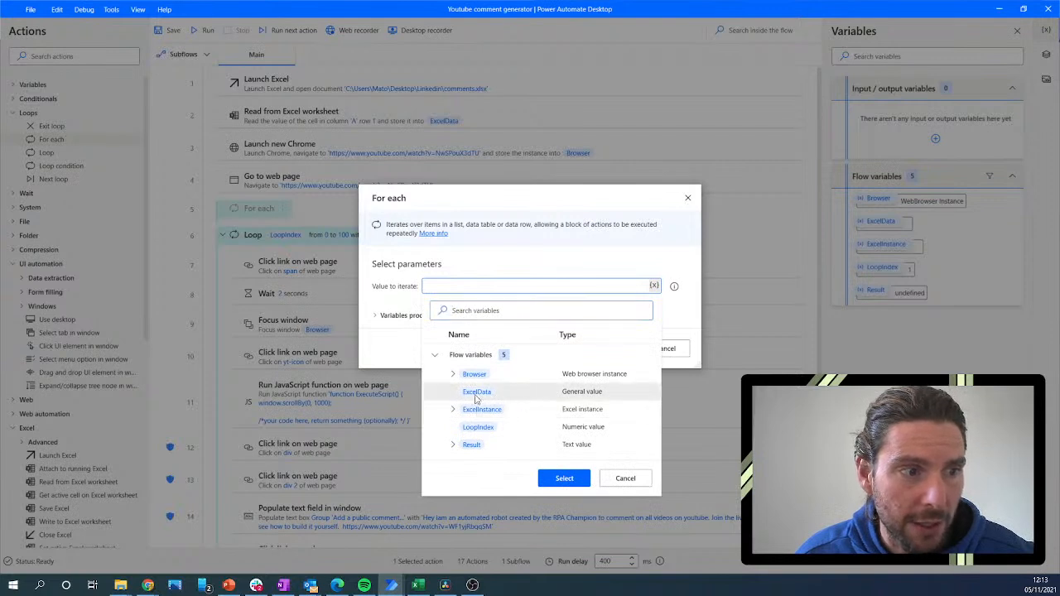
{"action": "left_click", "coordinate": [562, 478]}
{"action": "left_click", "coordinate": [614, 348]}
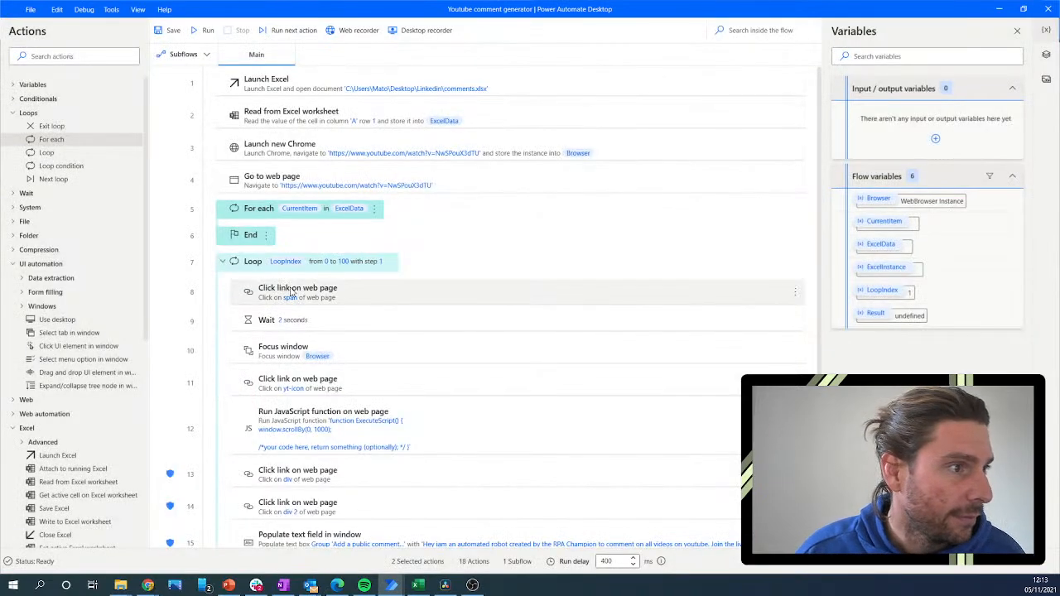
Move all actions of the 0 to 100 Loop, from the span click through the 5-second wait, into the For each block.
{"action": "left_click", "coordinate": [292, 292]}
{"action": "scroll", "coordinate": [290, 298], "scroll_direction": "down", "scroll_amount": 3}
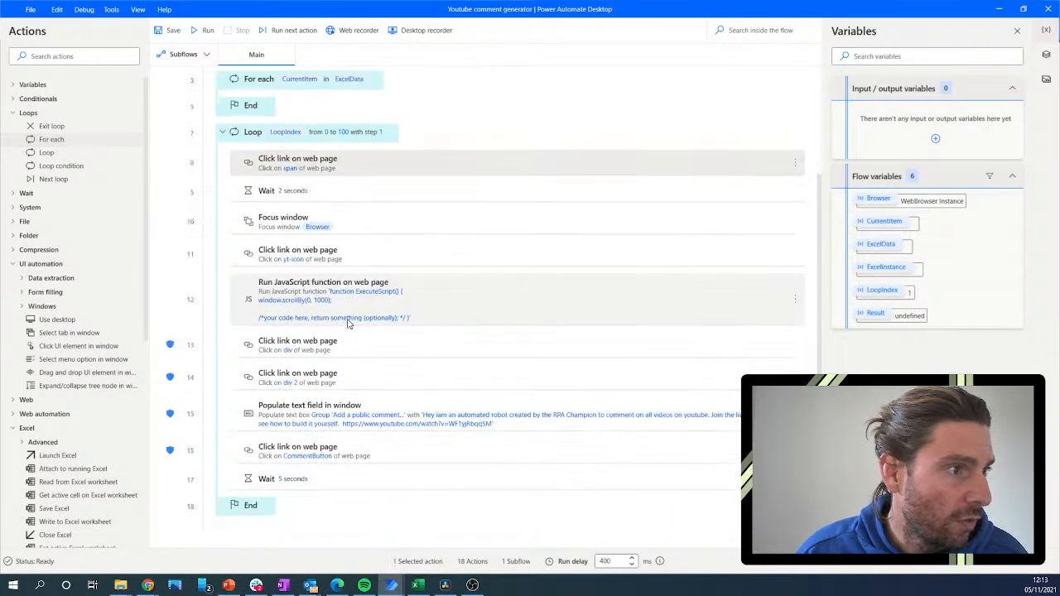
{"action": "left_click", "coordinate": [268, 483], "text": "shift"}
{"action": "scroll", "coordinate": [367, 204], "scroll_direction": "up", "scroll_amount": 3}
{"action": "left_click_drag", "start_coordinate": [369, 299], "coordinate": [268, 229]}
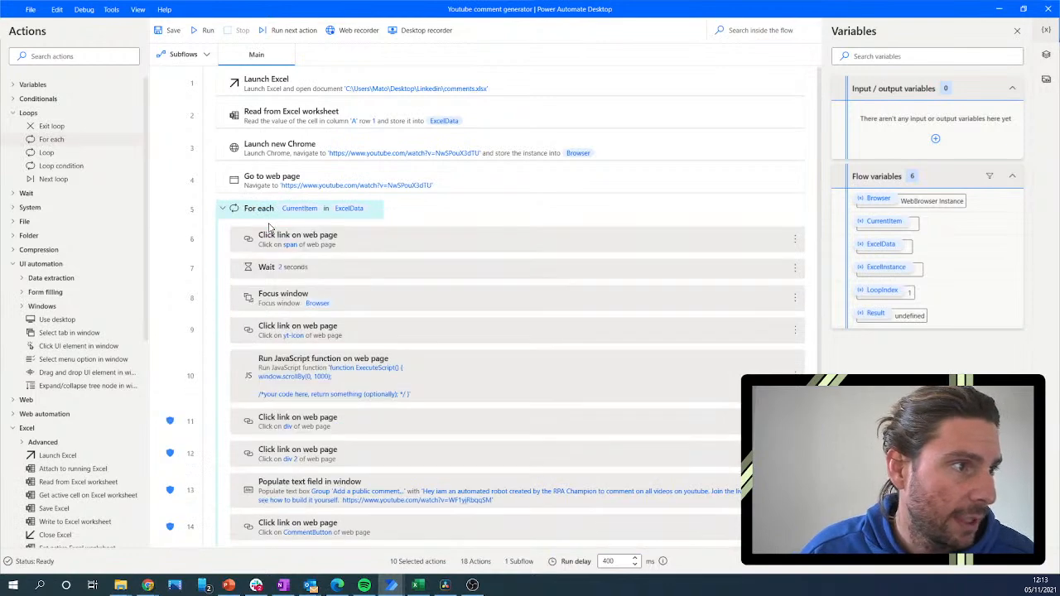
Delete the emptied 0 to 100 Loop together with its leftover End statement.
{"action": "scroll", "coordinate": [397, 330], "scroll_direction": "down", "scroll_amount": 3}
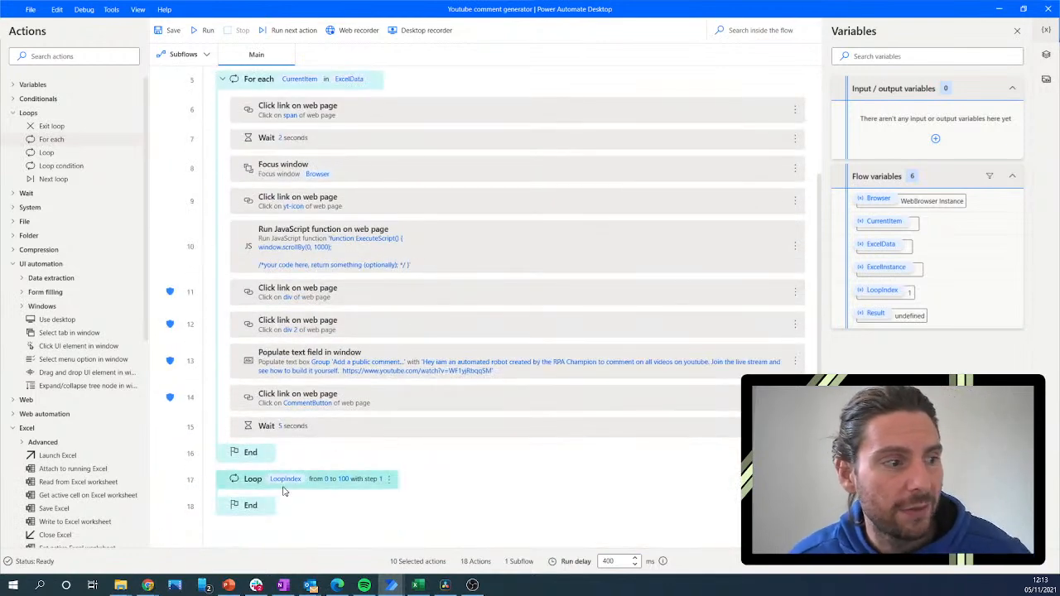
{"action": "left_click", "coordinate": [255, 487]}
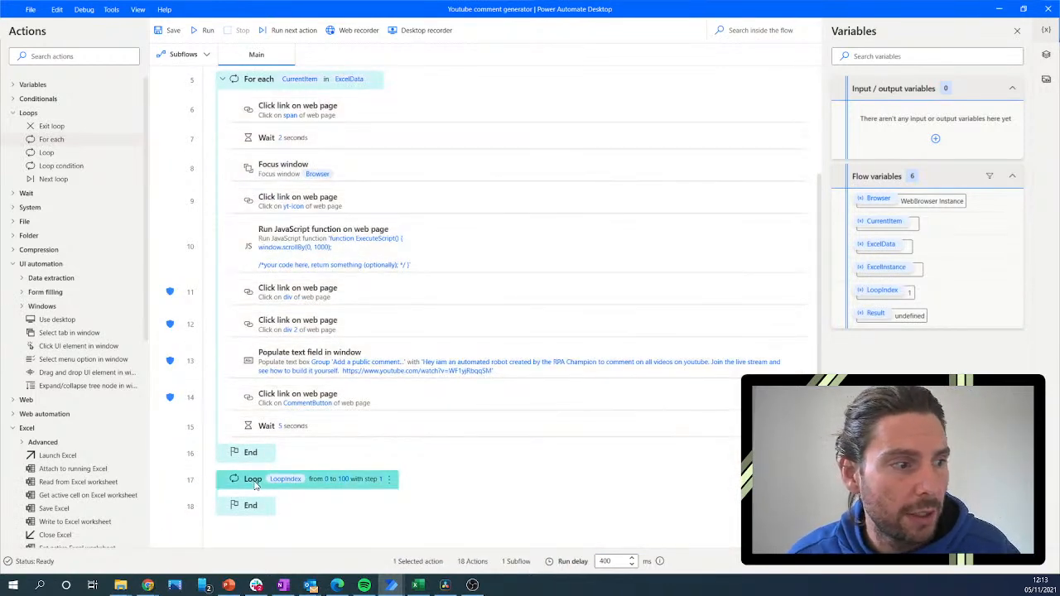
{"action": "key", "text": "Delete"}
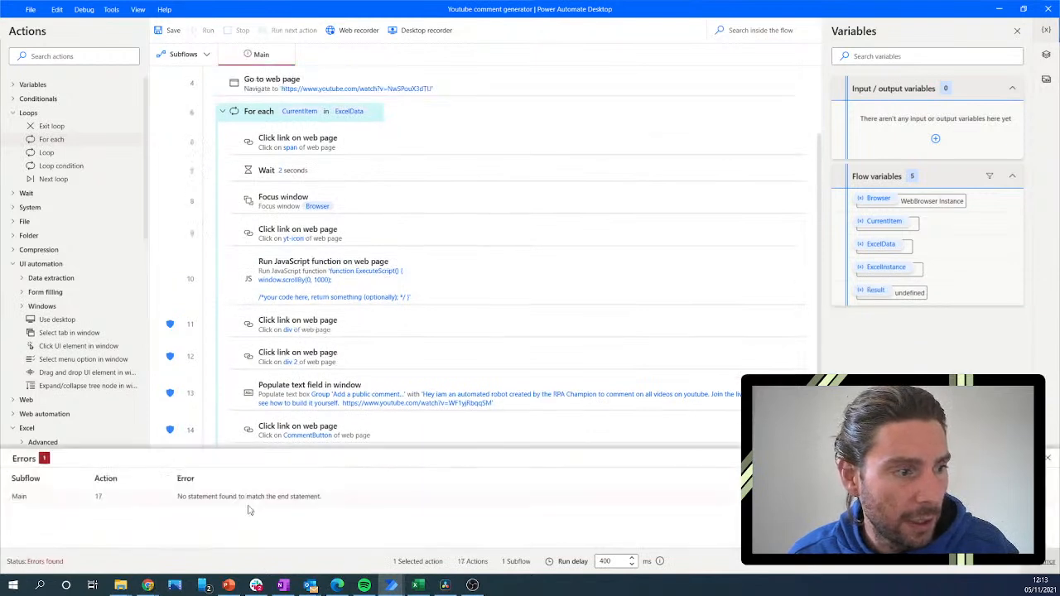
{"action": "scroll", "coordinate": [270, 406], "scroll_direction": "down", "scroll_amount": 2}
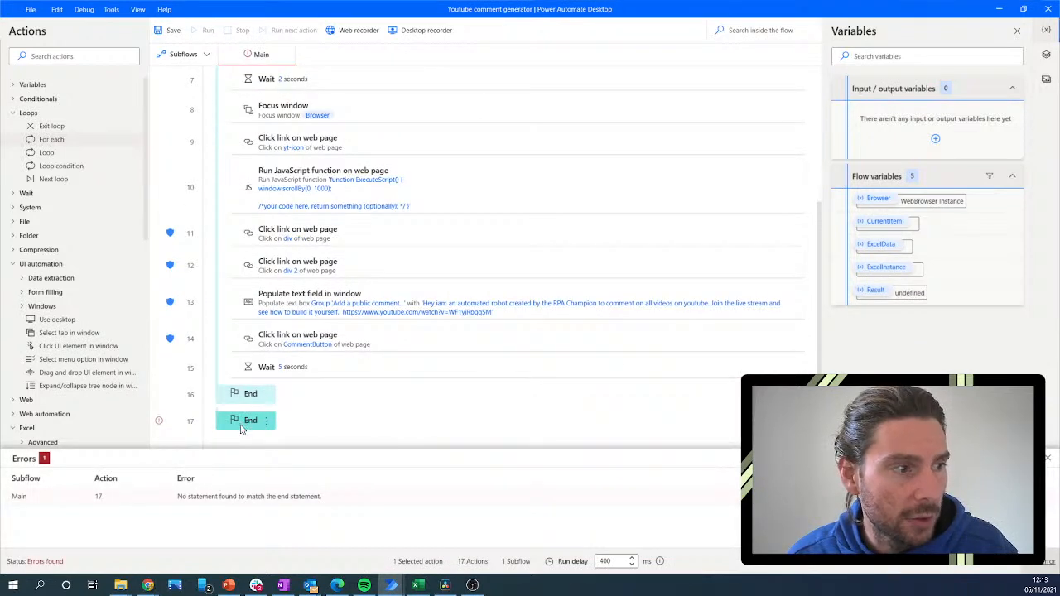
{"action": "key", "text": "Delete"}
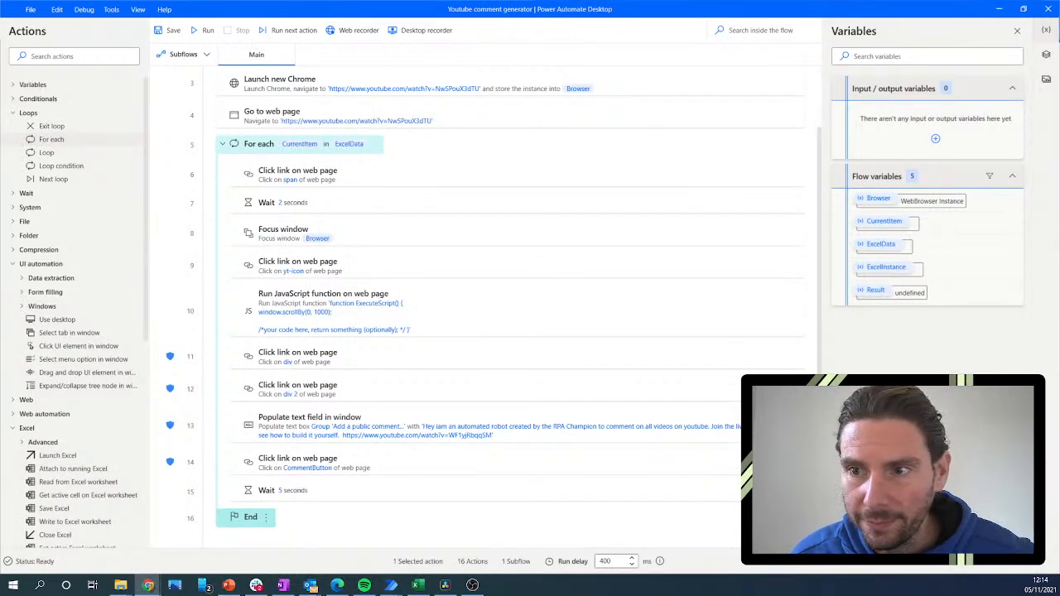
{"action": "scroll", "coordinate": [300, 132], "scroll_direction": "up", "scroll_amount": 2}
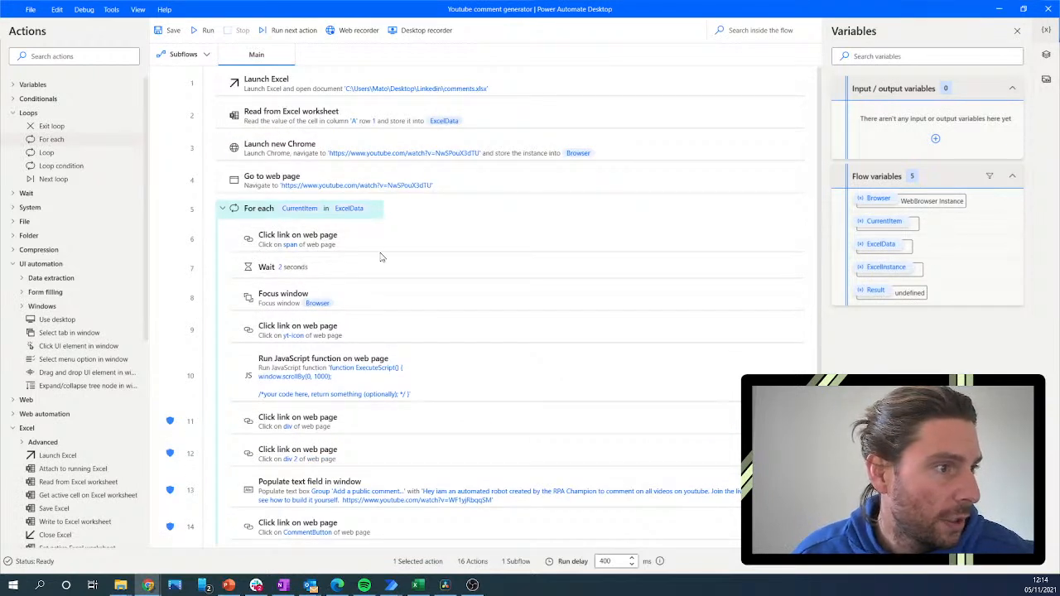
{"action": "double_click", "coordinate": [428, 504]}
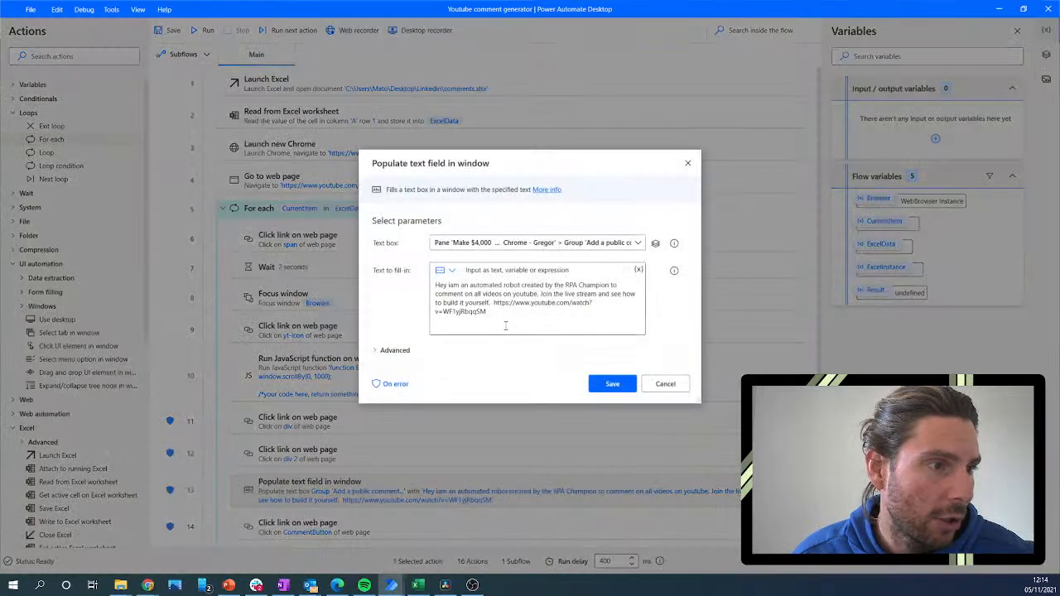
{"action": "left_click_drag", "start_coordinate": [457, 308], "coordinate": [403, 290]}
{"action": "key", "text": "BackSpace"}
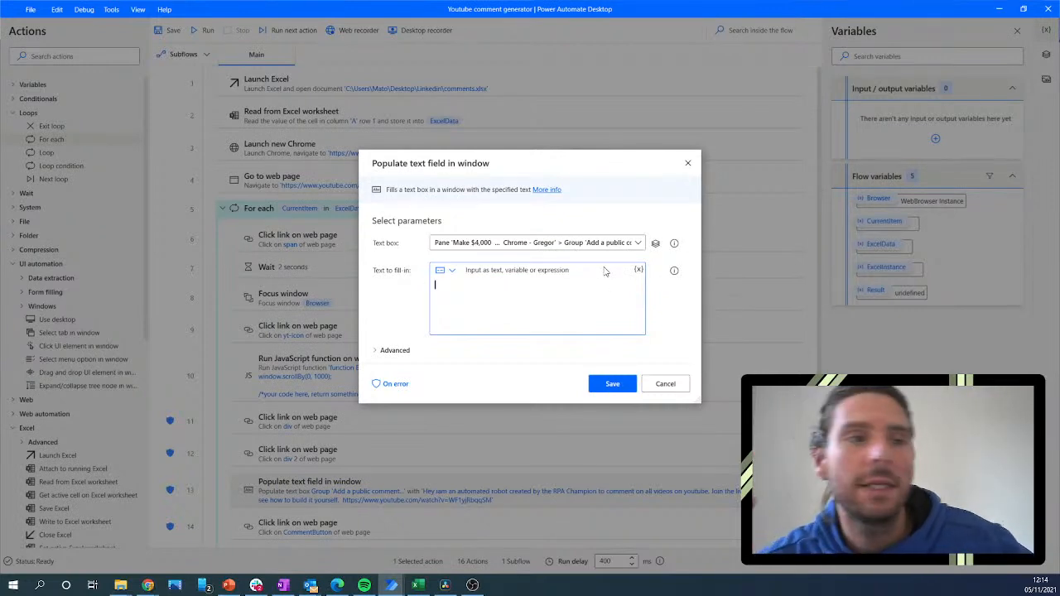
{"action": "key", "text": "ctrl+z"}
{"action": "left_click", "coordinate": [666, 383]}
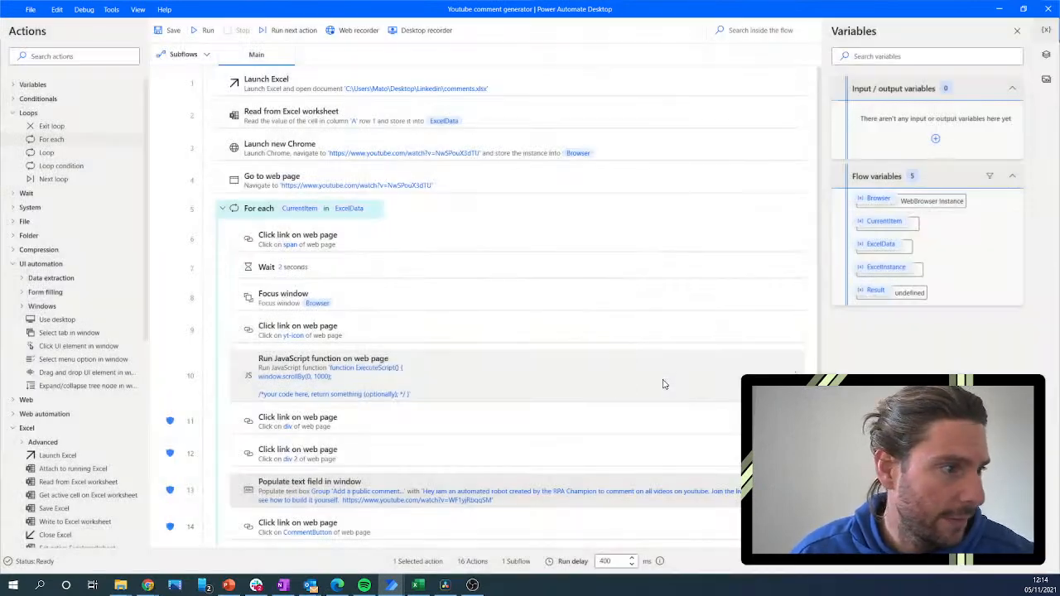
Set a breakpoint on Go to web page, run the flow up to it and stop the run.
{"action": "left_click", "coordinate": [176, 182]}
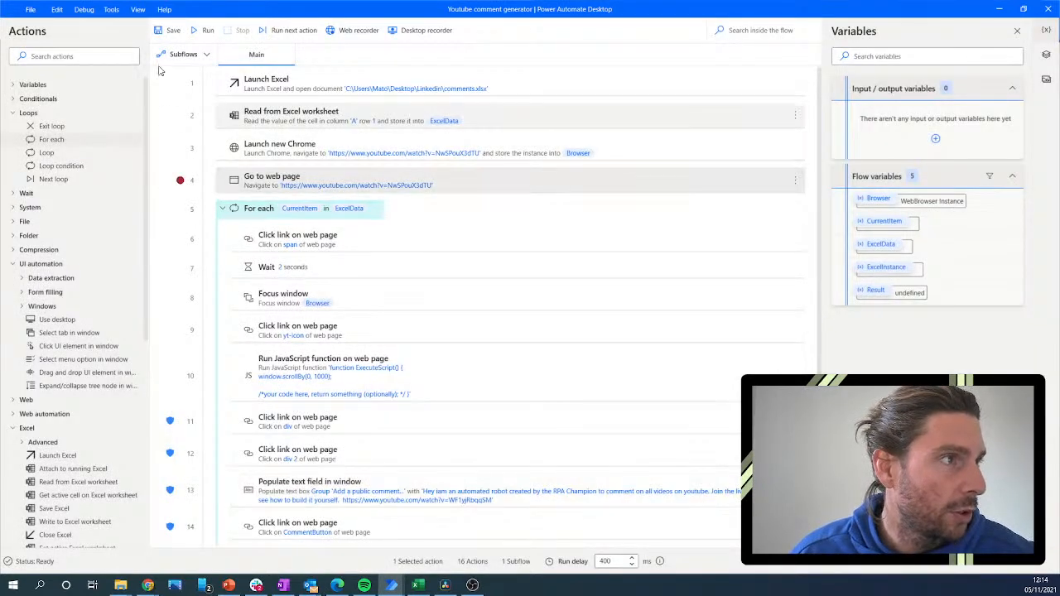
{"action": "left_click", "coordinate": [202, 30]}
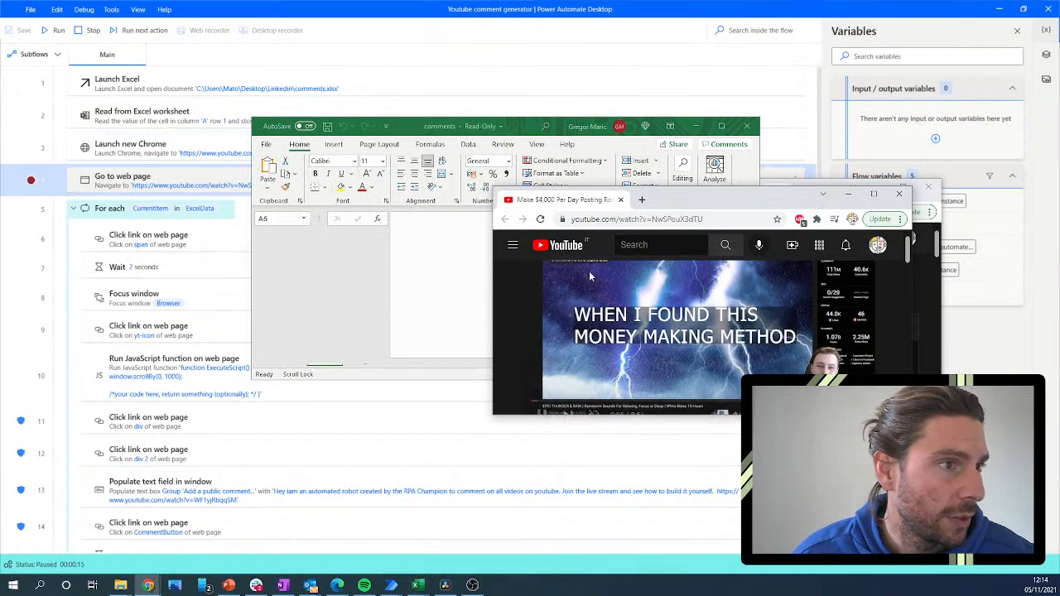
{"action": "left_click", "coordinate": [521, 127]}
{"action": "left_click", "coordinate": [964, 300]}
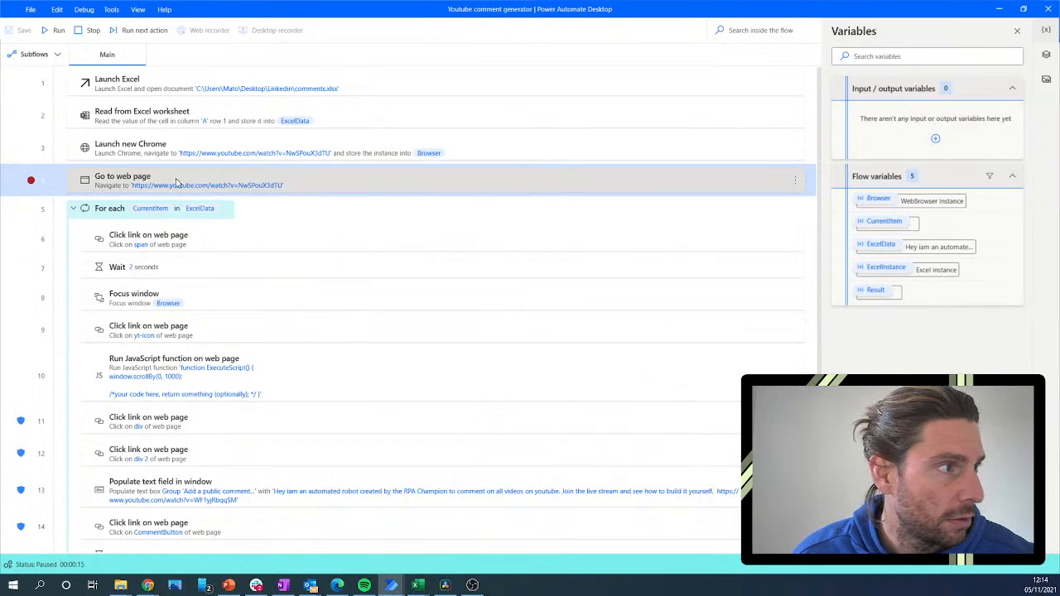
{"action": "left_click", "coordinate": [93, 30]}
Close both open comments workbook windows and the YouTube home, EDITING MISTAKES and Make $4,000 Per Day Chrome windows.
{"action": "mouse_move", "coordinate": [417, 586]}
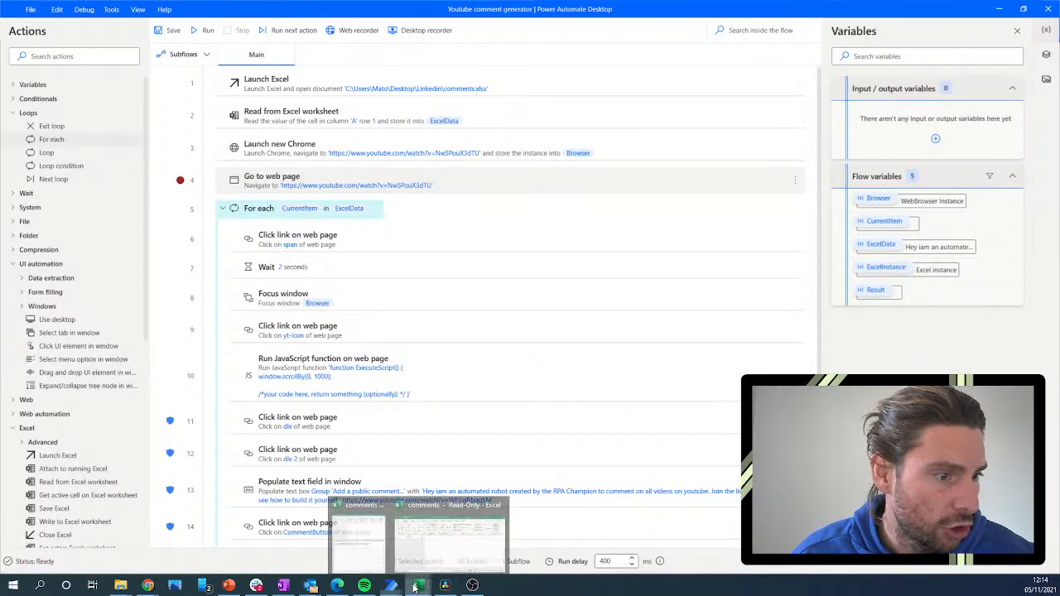
{"action": "left_click", "coordinate": [499, 502]}
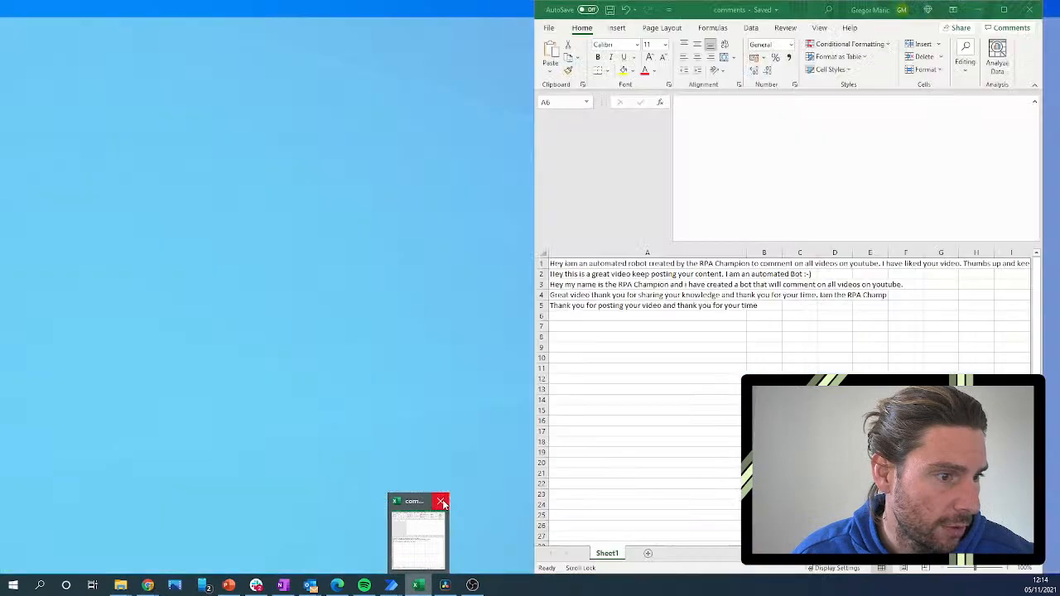
{"action": "mouse_move", "coordinate": [150, 587]}
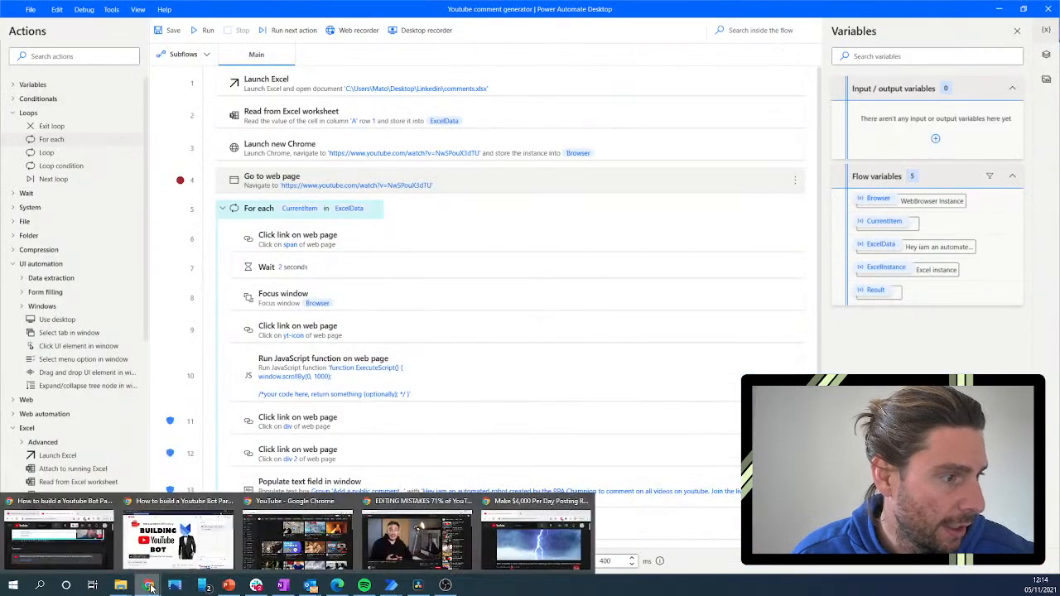
{"action": "left_click", "coordinate": [465, 501]}
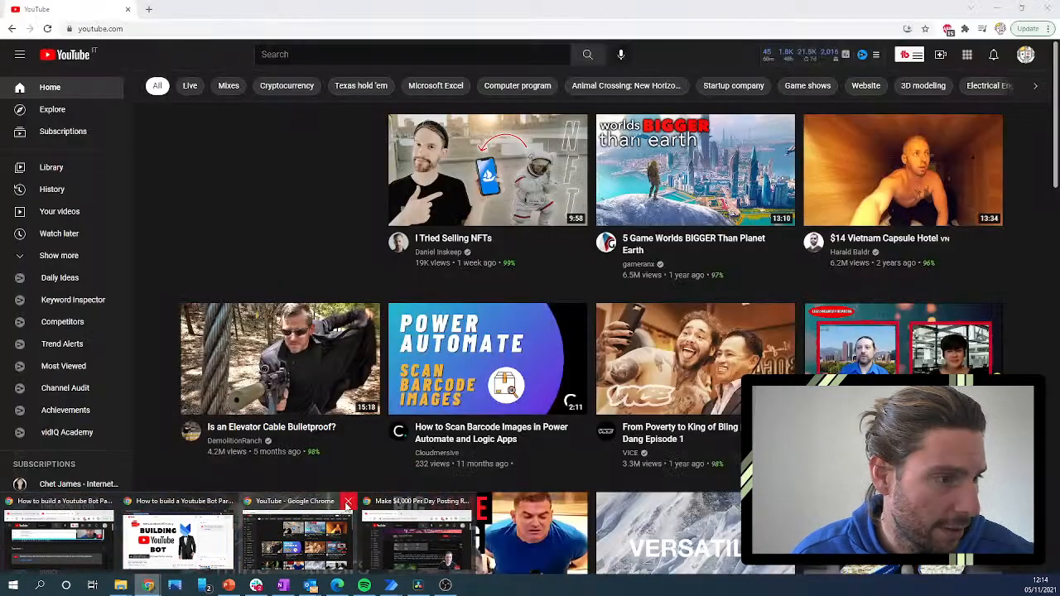
{"action": "left_click", "coordinate": [349, 502]}
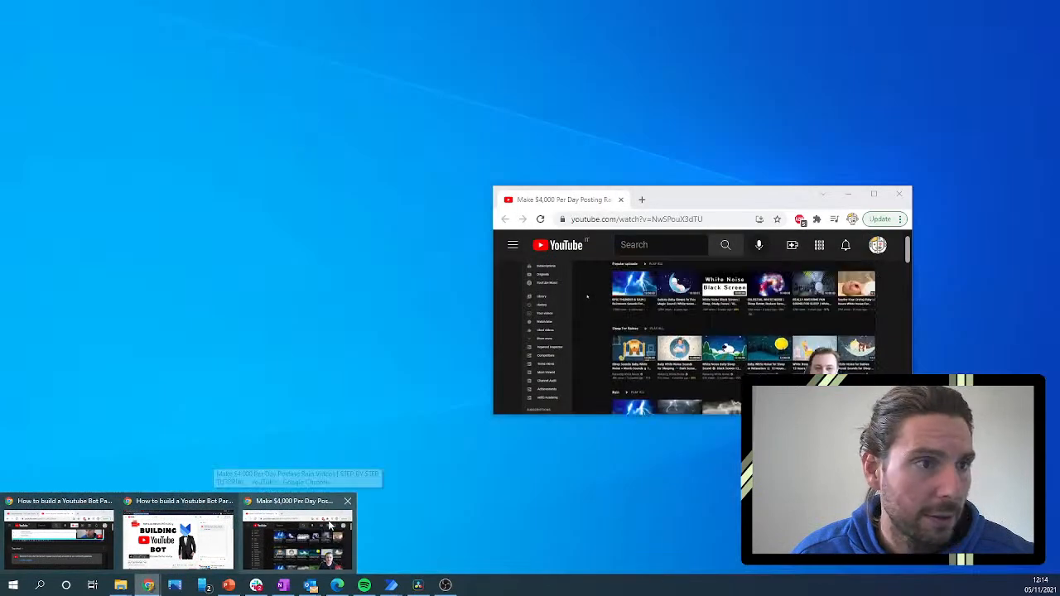
{"action": "left_click", "coordinate": [348, 502]}
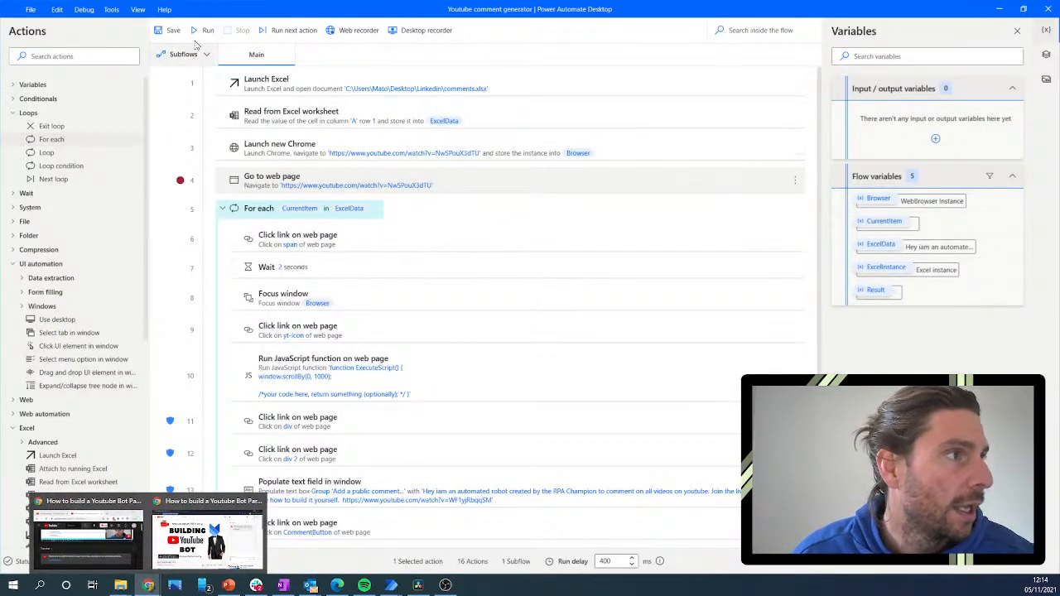
Move the breakpoint from Go to web page to Launch new Chrome, run the flow and check the opened comments workbook.
{"action": "left_click", "coordinate": [179, 148]}
{"action": "left_click", "coordinate": [181, 180]}
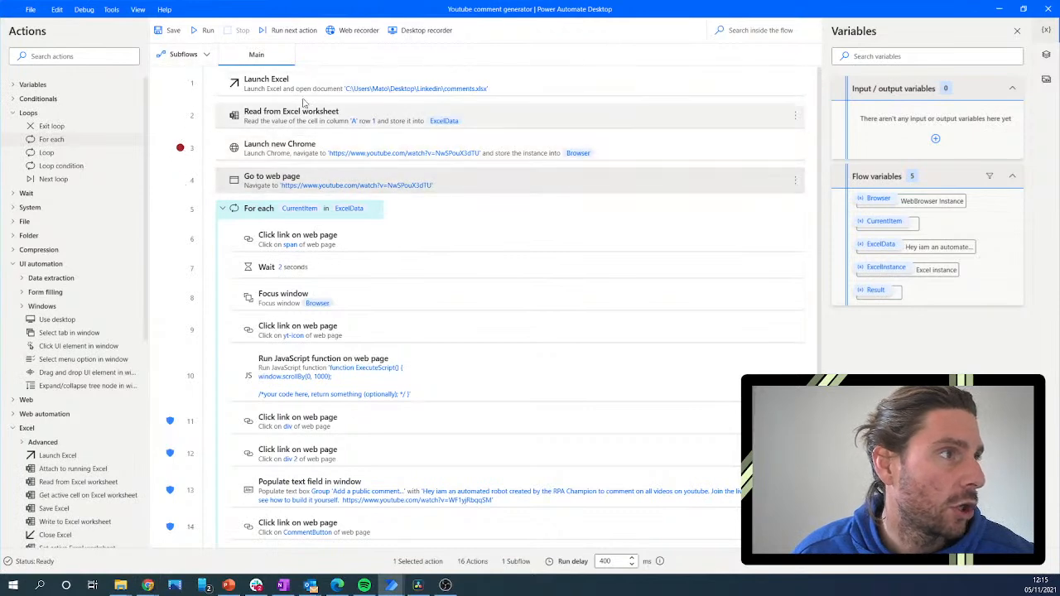
{"action": "left_click", "coordinate": [208, 30]}
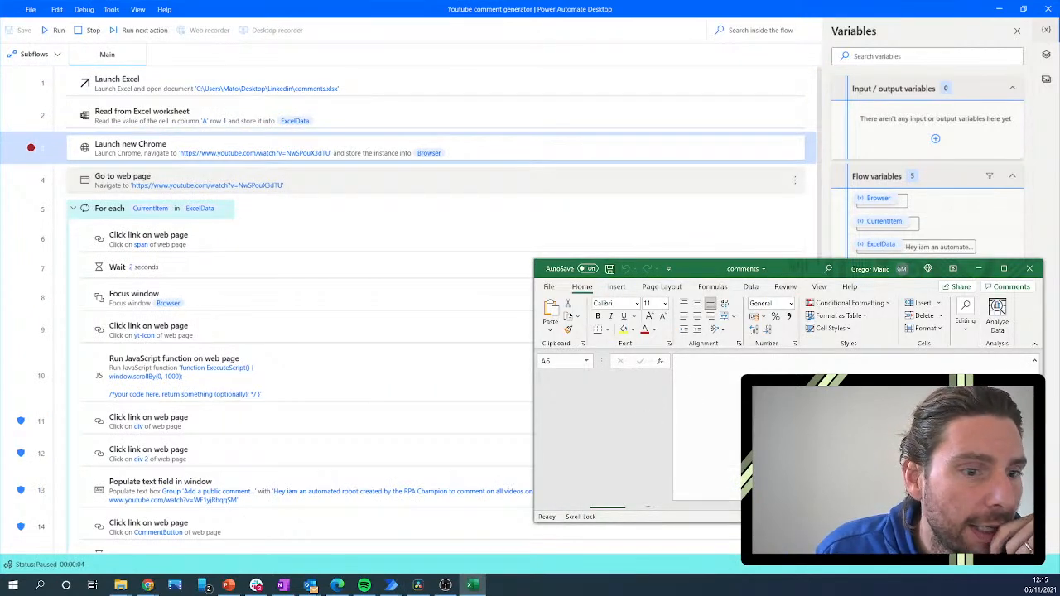
{"action": "left_click", "coordinate": [1004, 268]}
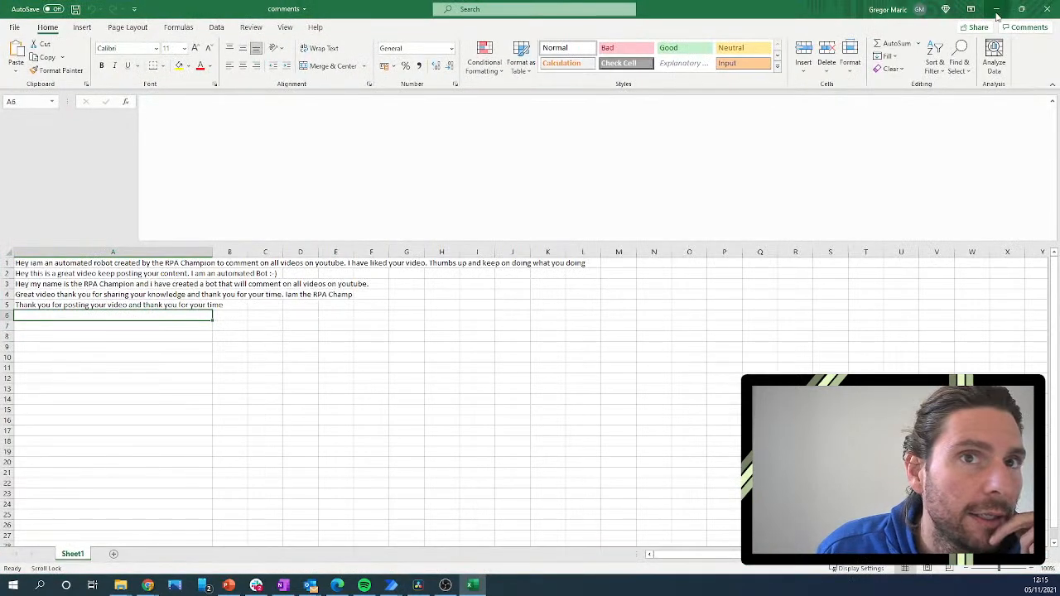
{"action": "left_click", "coordinate": [997, 10]}
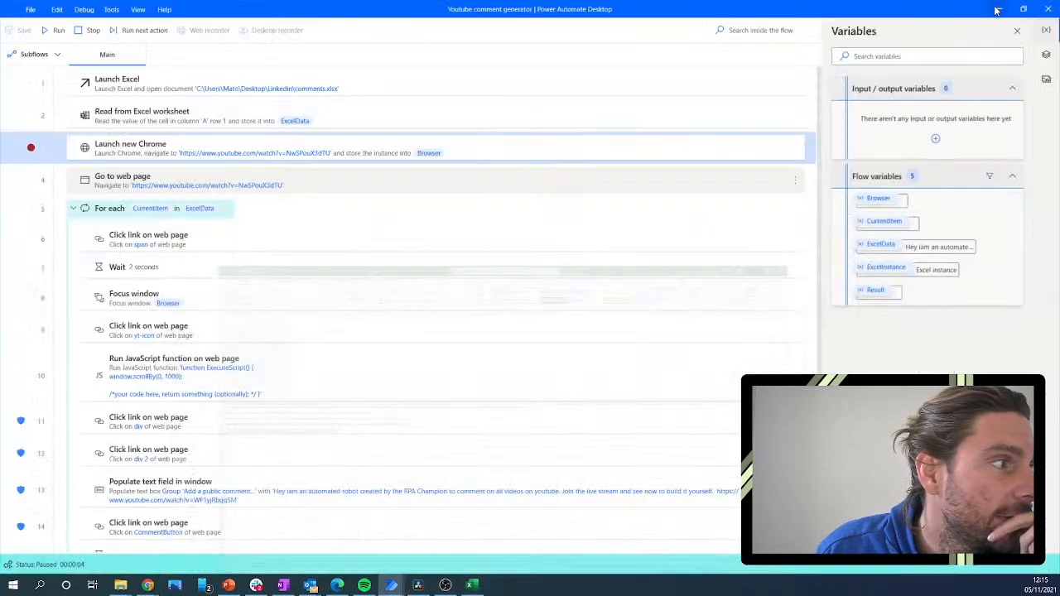
Examine the full text stored in the ExcelData variable and stop the paused run.
{"action": "double_click", "coordinate": [881, 244]}
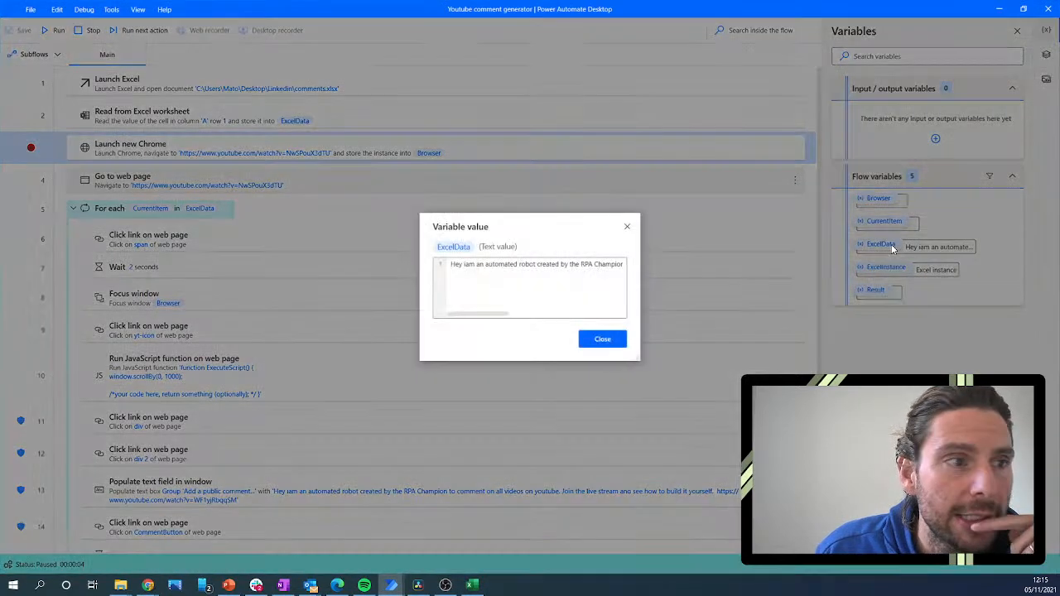
{"action": "left_click_drag", "start_coordinate": [485, 314], "coordinate": [613, 311]}
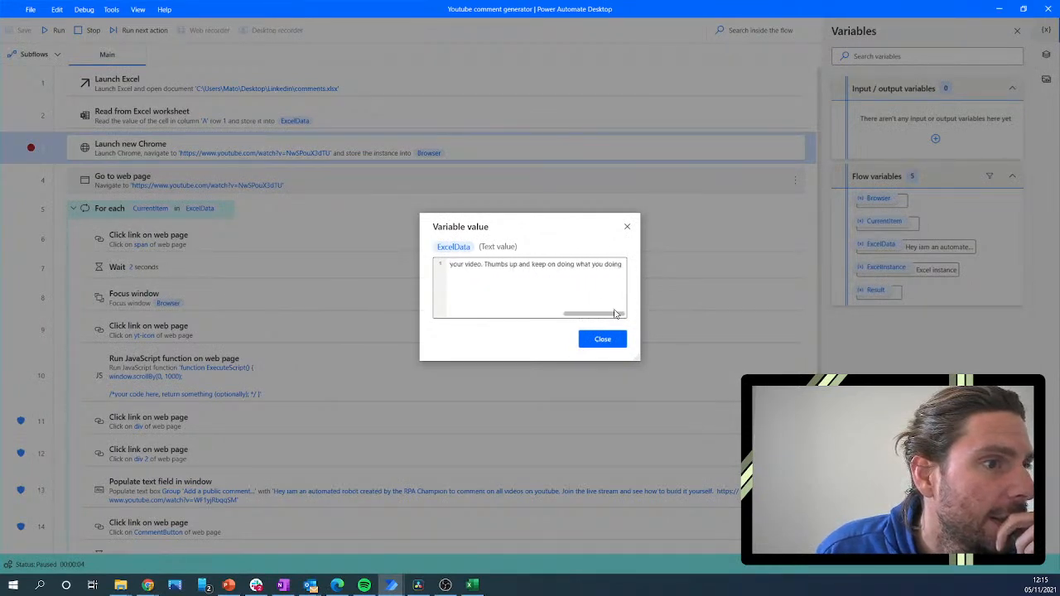
{"action": "left_click", "coordinate": [603, 339]}
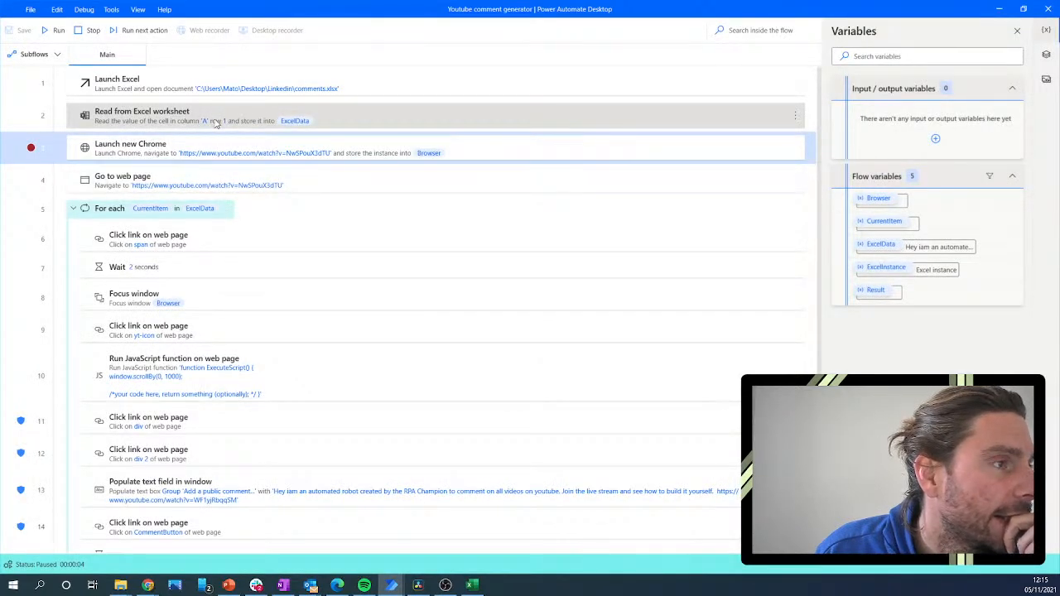
{"action": "key", "text": "shift+F5"}
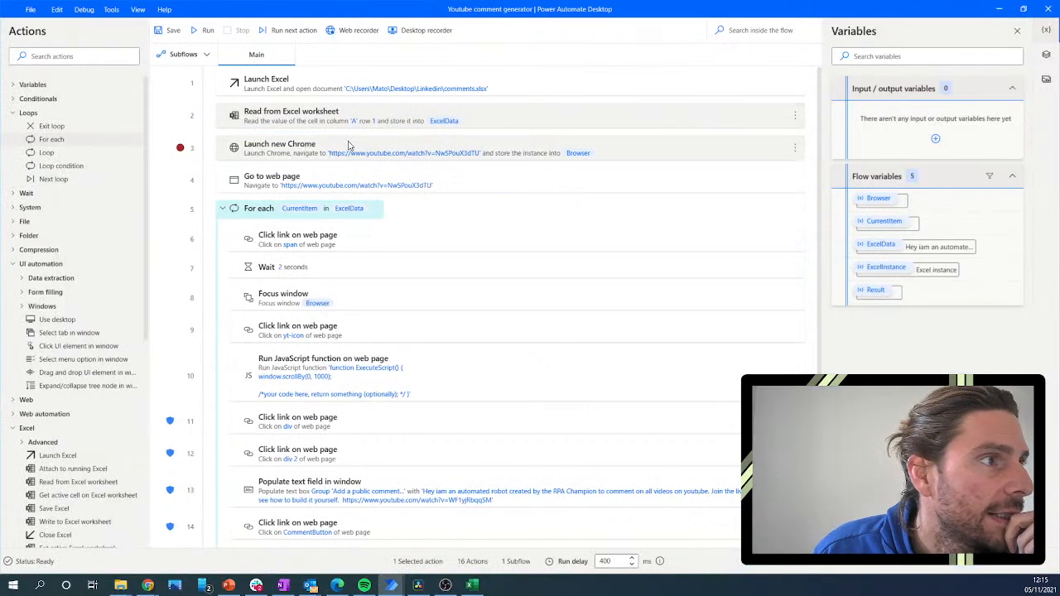
Check which variable the Read from Excel worksheet action produces, leaving its settings as they are.
{"action": "double_click", "coordinate": [384, 123]}
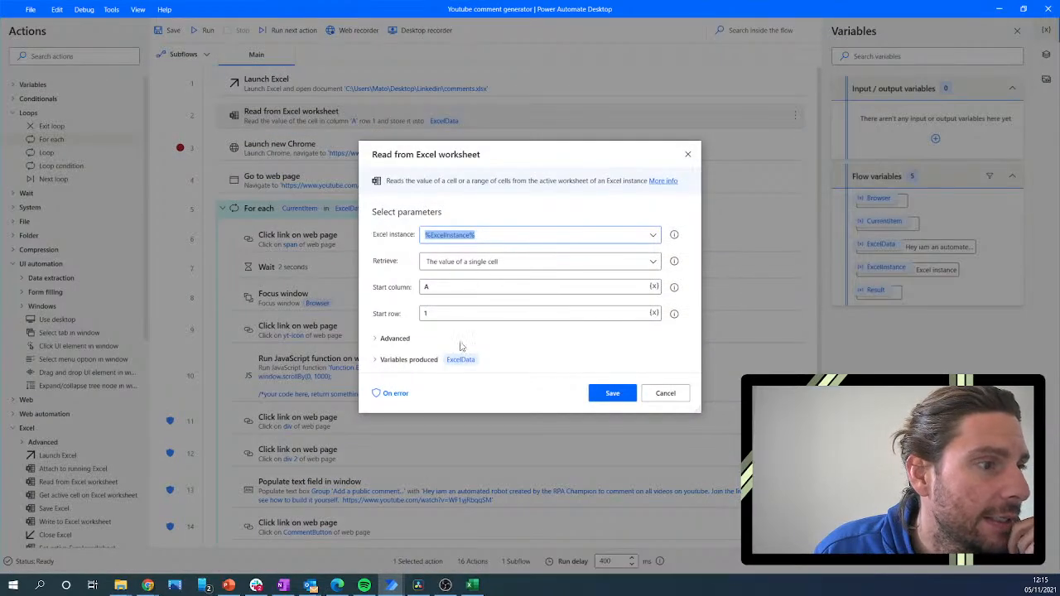
{"action": "left_click", "coordinate": [394, 361]}
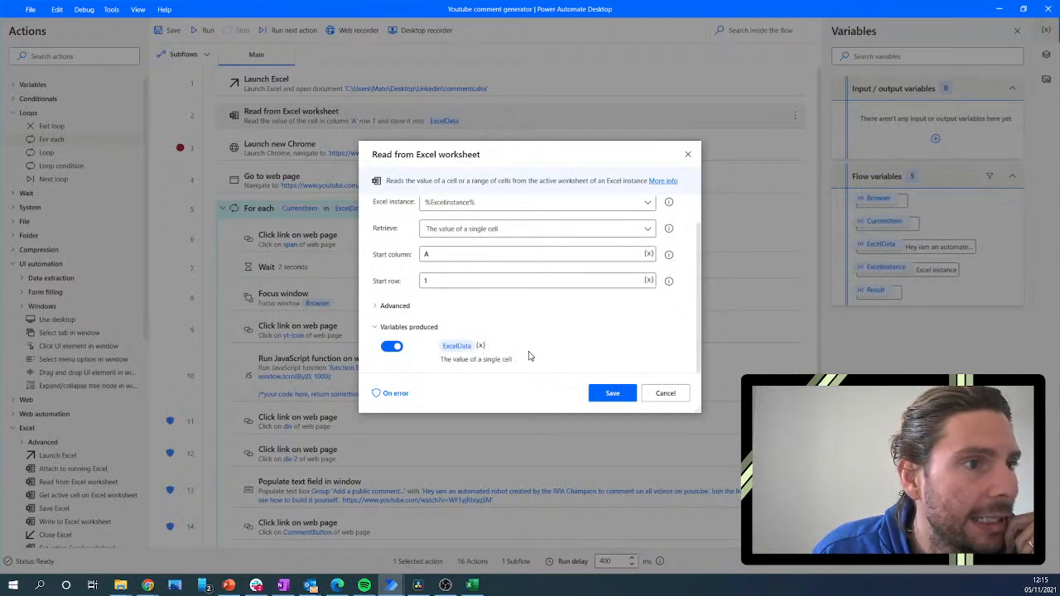
{"action": "left_click", "coordinate": [684, 393]}
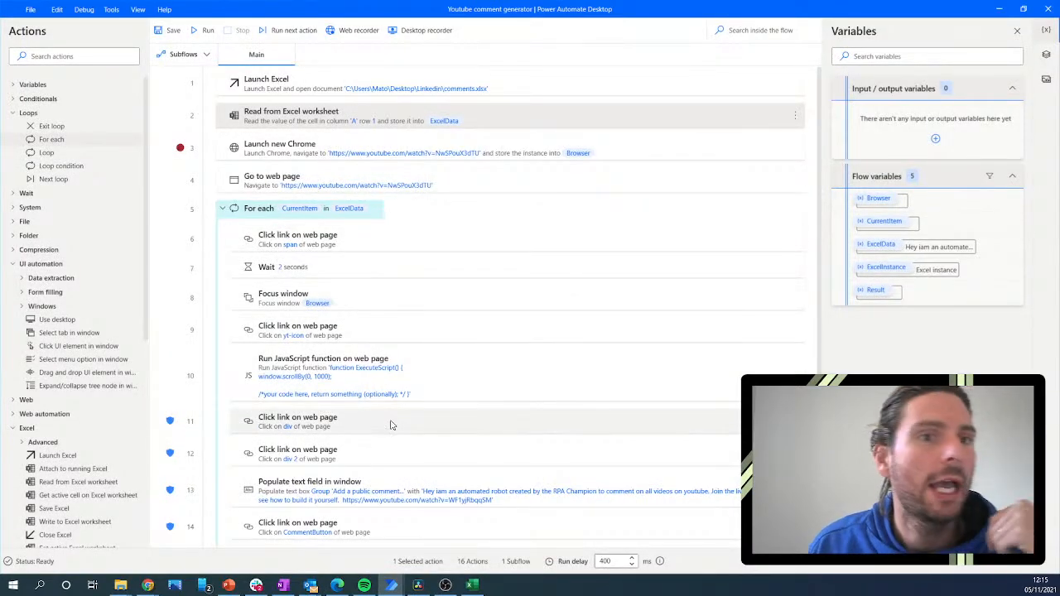
Replace the fixed comment text in the Populate text field in window action with the CurrentItem variable.
{"action": "double_click", "coordinate": [382, 498]}
{"action": "left_click_drag", "start_coordinate": [497, 319], "coordinate": [386, 286]}
{"action": "key", "text": "BackSpace"}
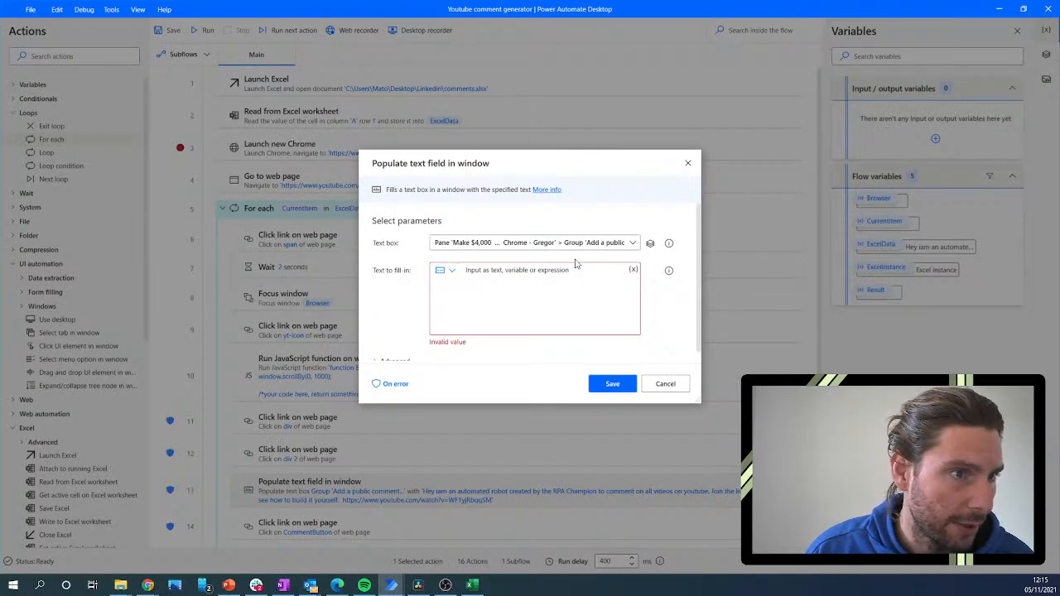
{"action": "left_click", "coordinate": [634, 271]}
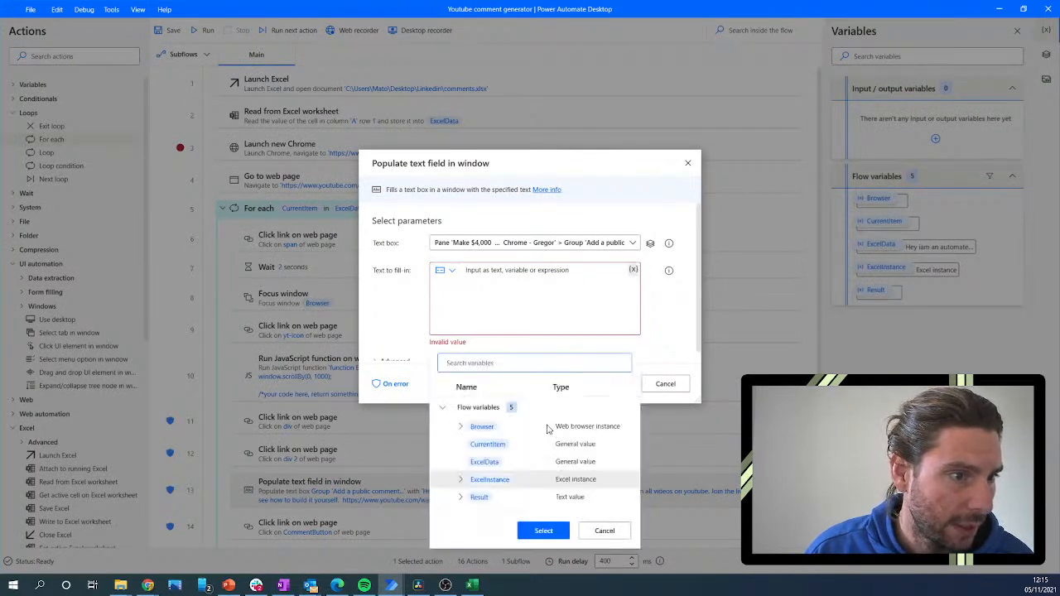
{"action": "double_click", "coordinate": [488, 444]}
{"action": "left_click", "coordinate": [610, 383]}
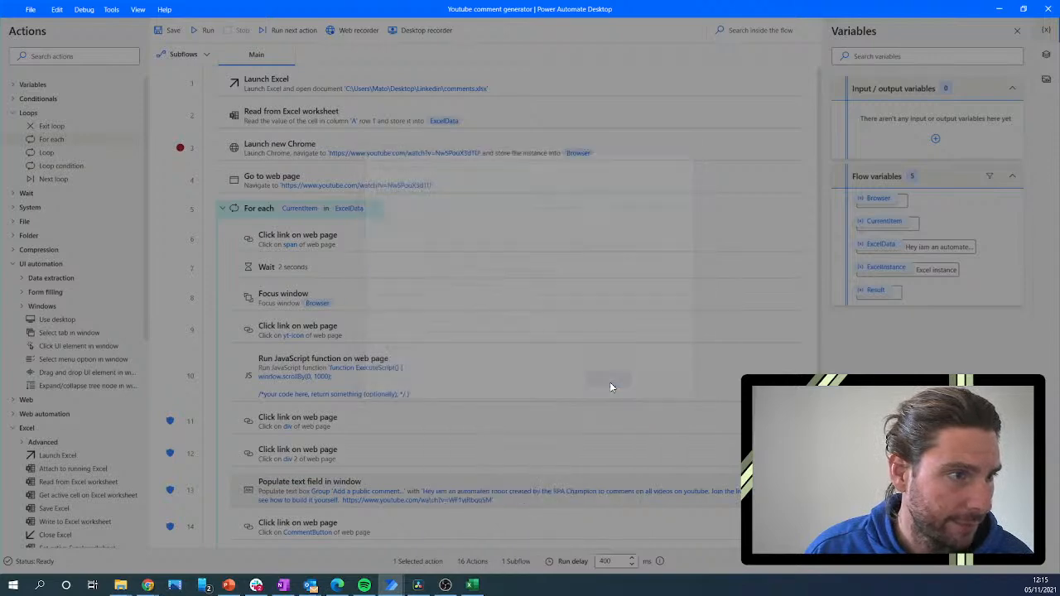
Move the breakpoint from Launch new Chrome to the Click link on web page action for CommentButton and run the flow.
{"action": "scroll", "coordinate": [315, 332], "scroll_direction": "down", "scroll_amount": 2}
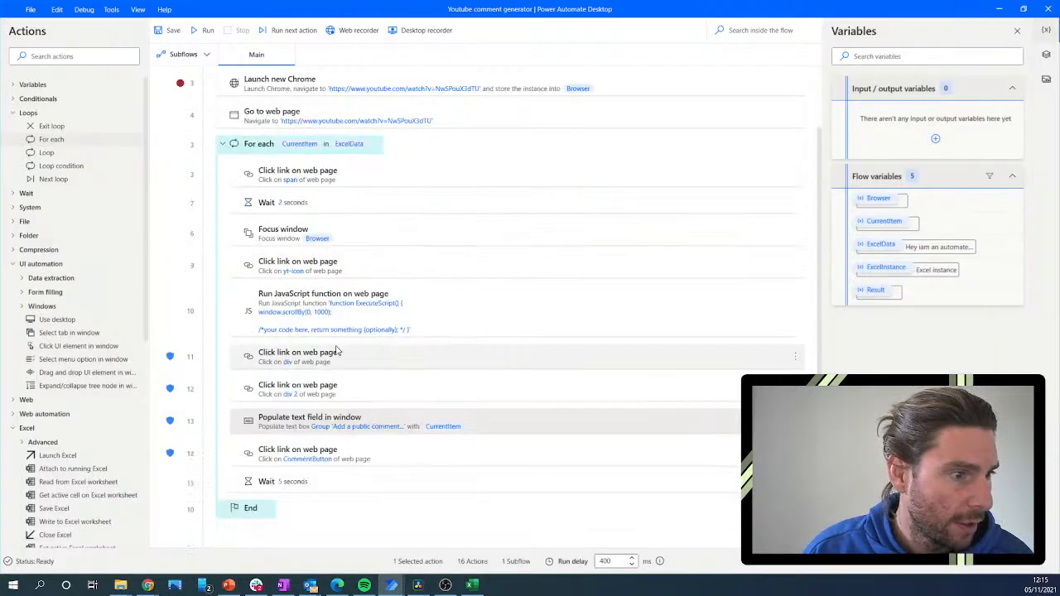
{"action": "left_click", "coordinate": [170, 454]}
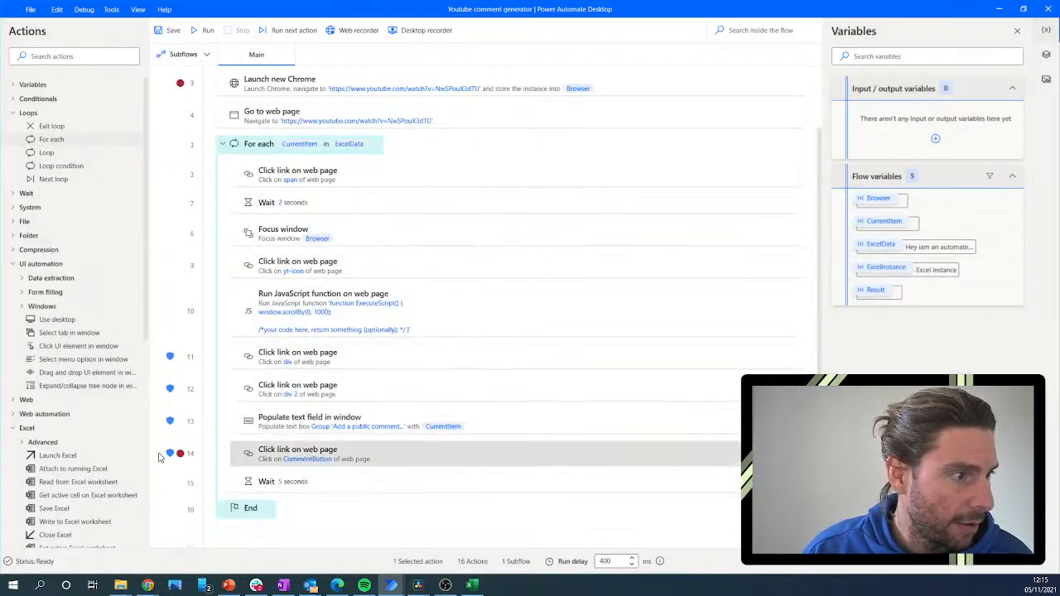
{"action": "left_click", "coordinate": [179, 84]}
{"action": "scroll", "coordinate": [199, 122], "scroll_direction": "up", "scroll_amount": 2}
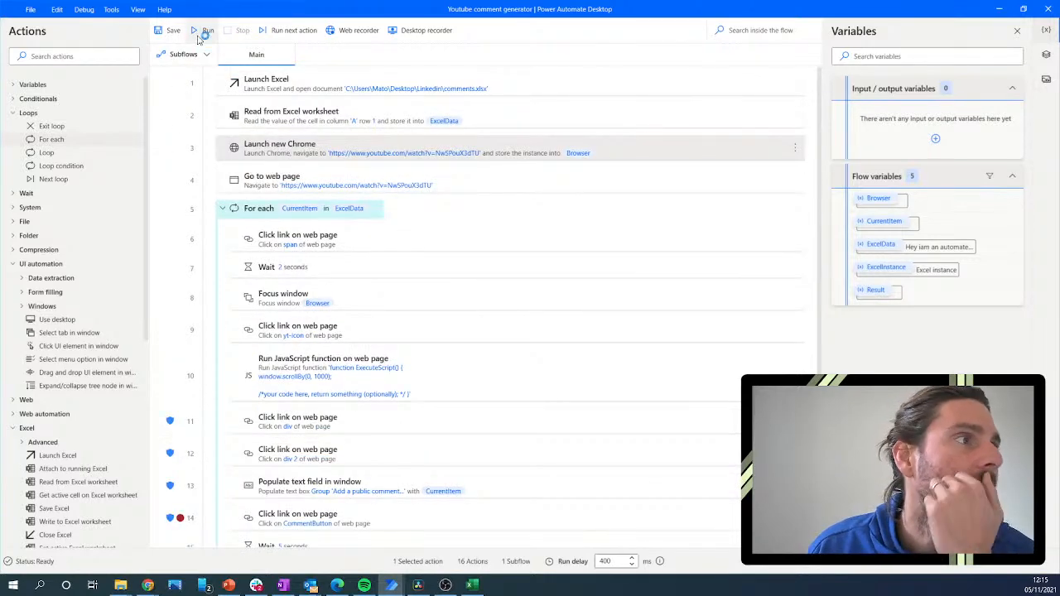
{"action": "left_click", "coordinate": [197, 33]}
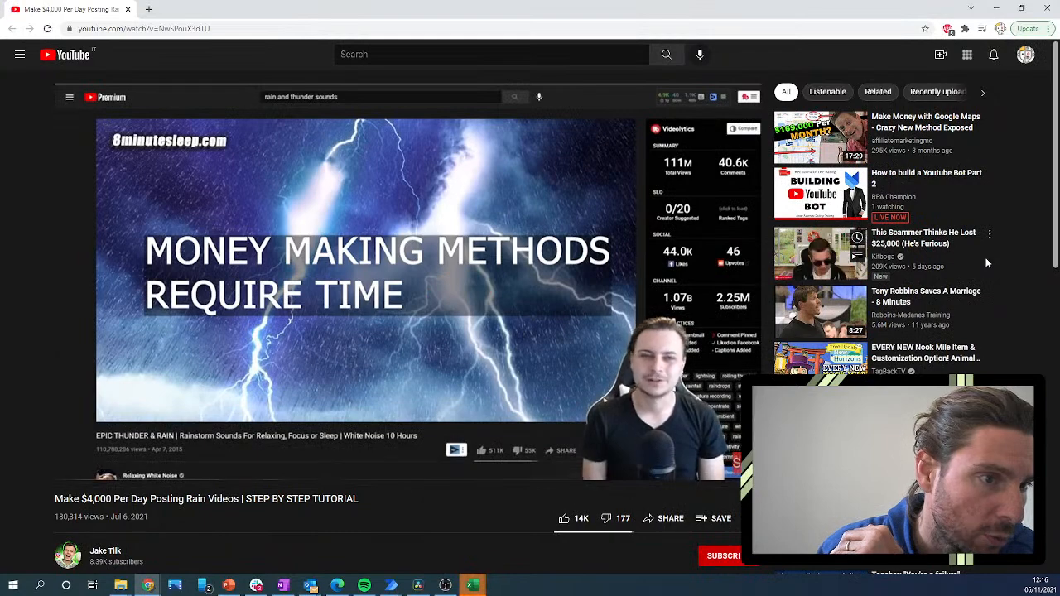
Reload the opened YouTube video page, return to the flow in Power Automate Desktop and review its runtime error.
{"action": "key", "text": "F5"}
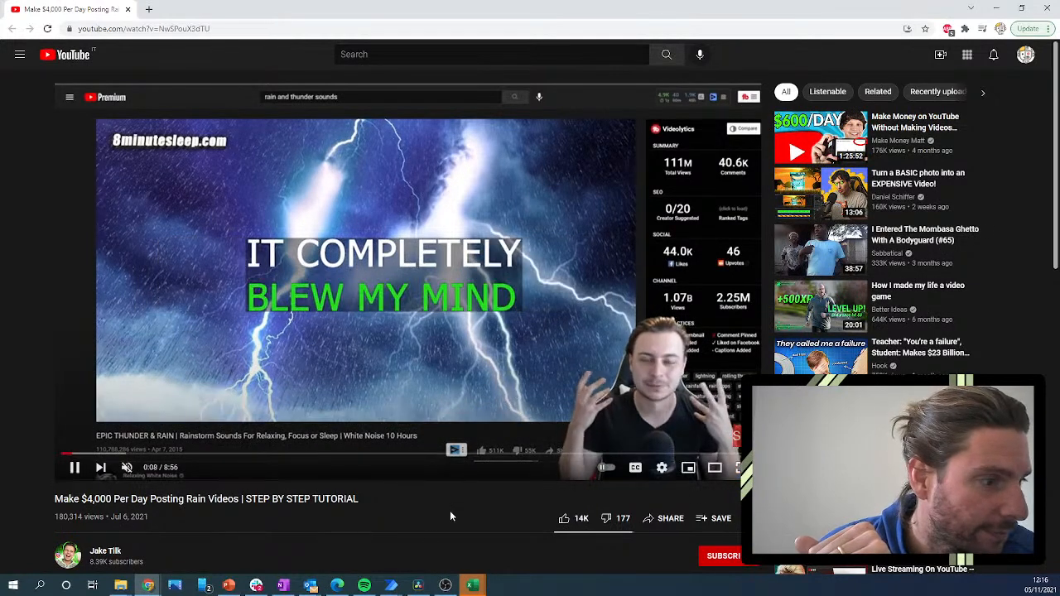
{"action": "mouse_move", "coordinate": [389, 585]}
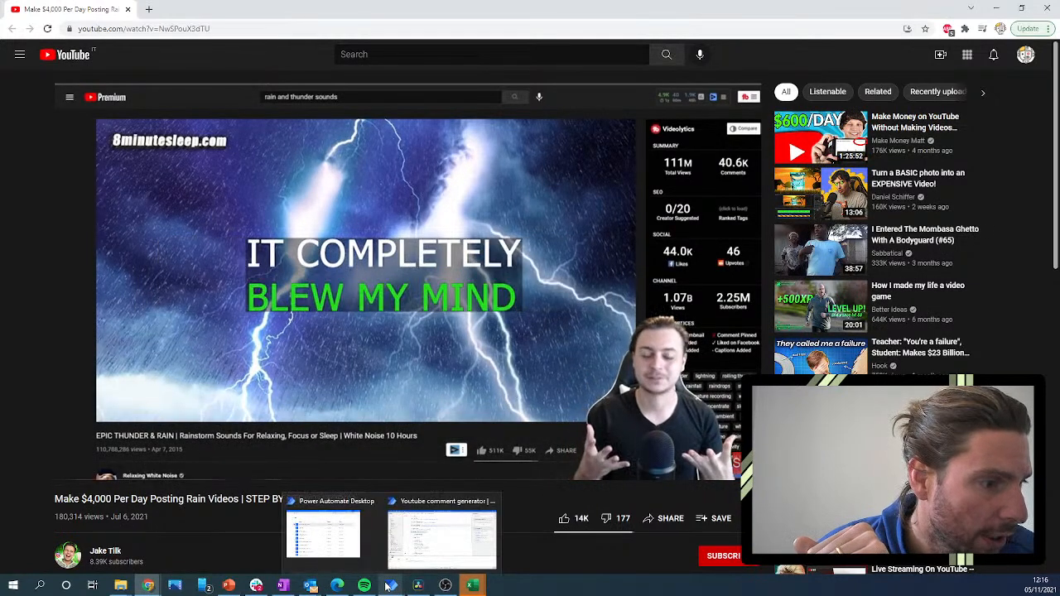
{"action": "left_click", "coordinate": [413, 552]}
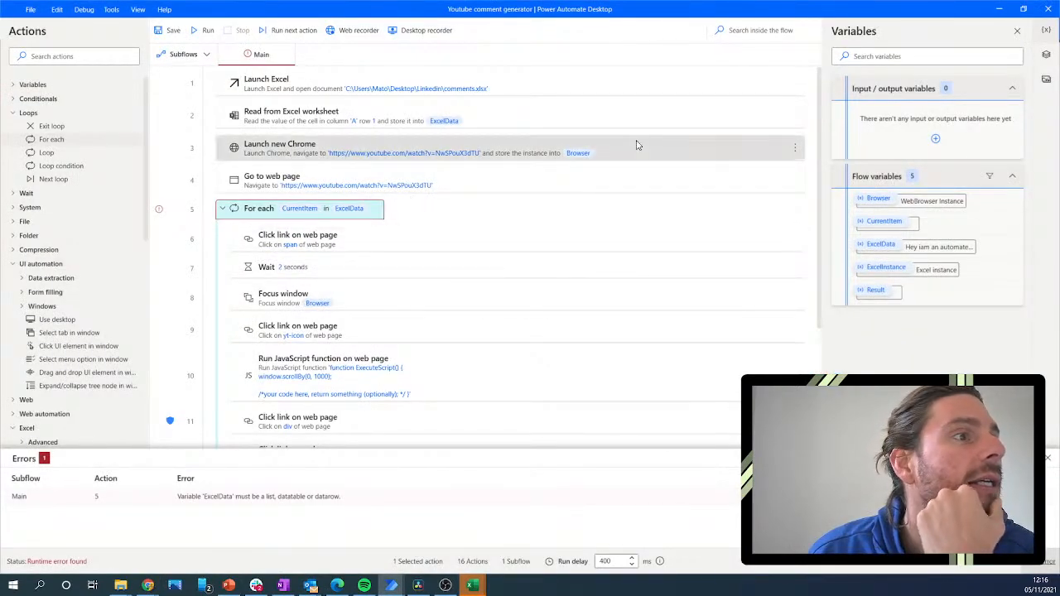
{"action": "scroll", "coordinate": [521, 267], "scroll_direction": "down", "scroll_amount": 3}
{"action": "scroll", "coordinate": [332, 199], "scroll_direction": "up", "scroll_amount": 3}
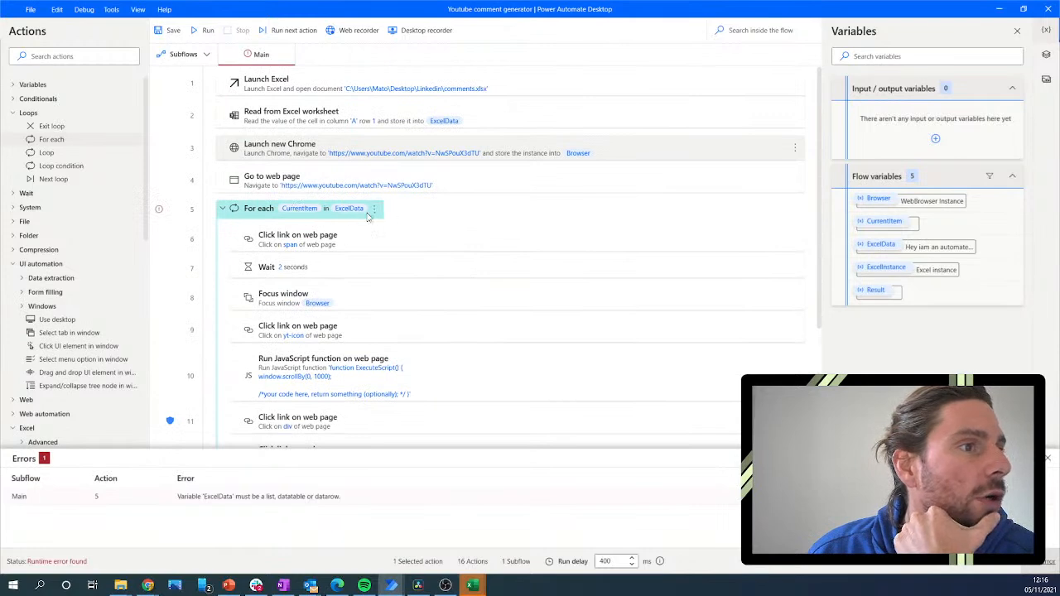
Set Read from Excel worksheet to retrieve values from a range of cells, with A as the end column.
{"action": "double_click", "coordinate": [304, 123]}
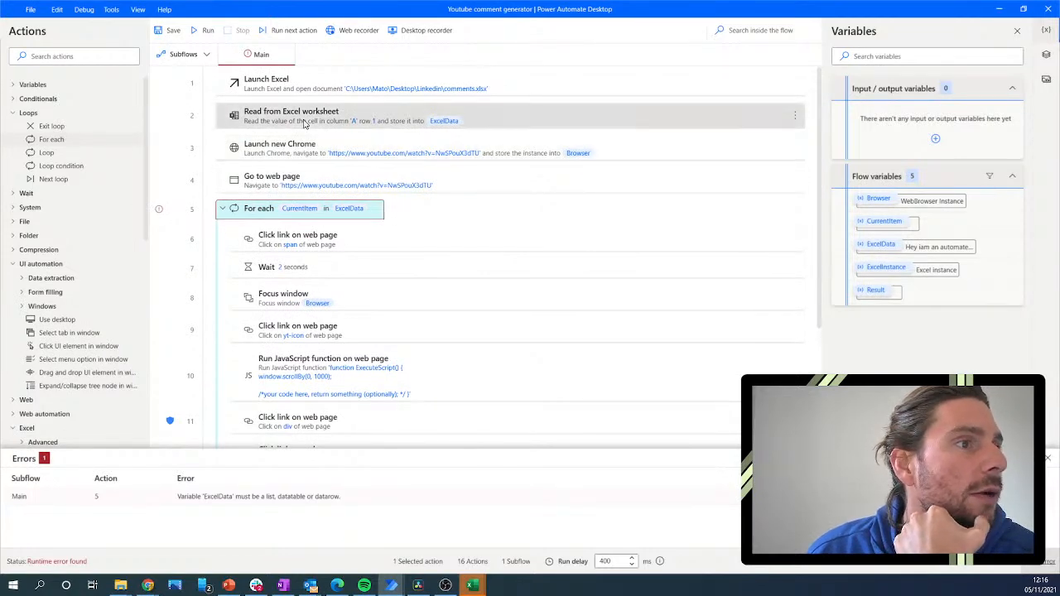
{"action": "left_click", "coordinate": [485, 263]}
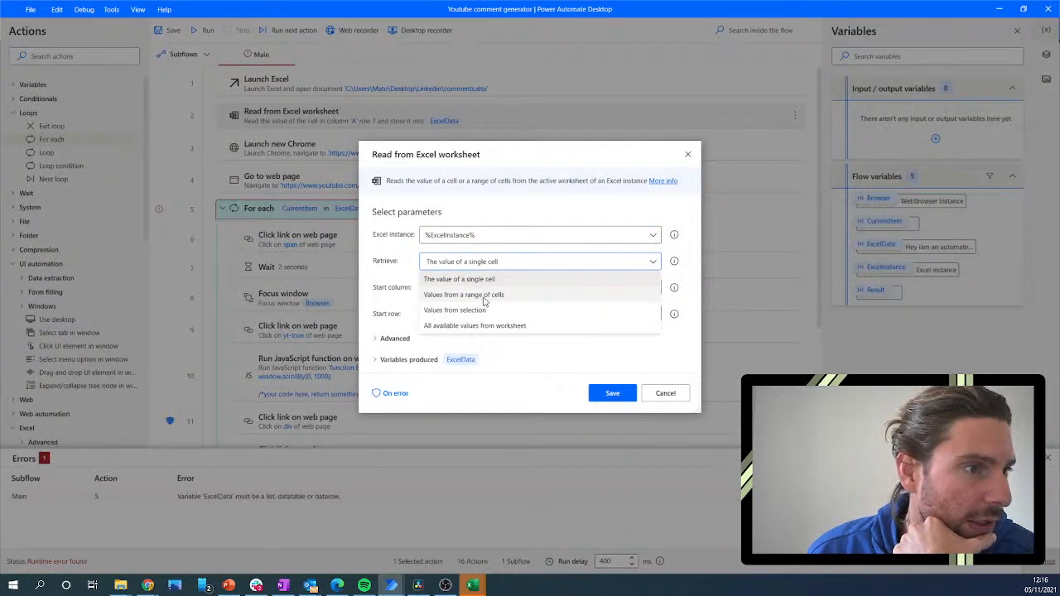
{"action": "left_click", "coordinate": [485, 297]}
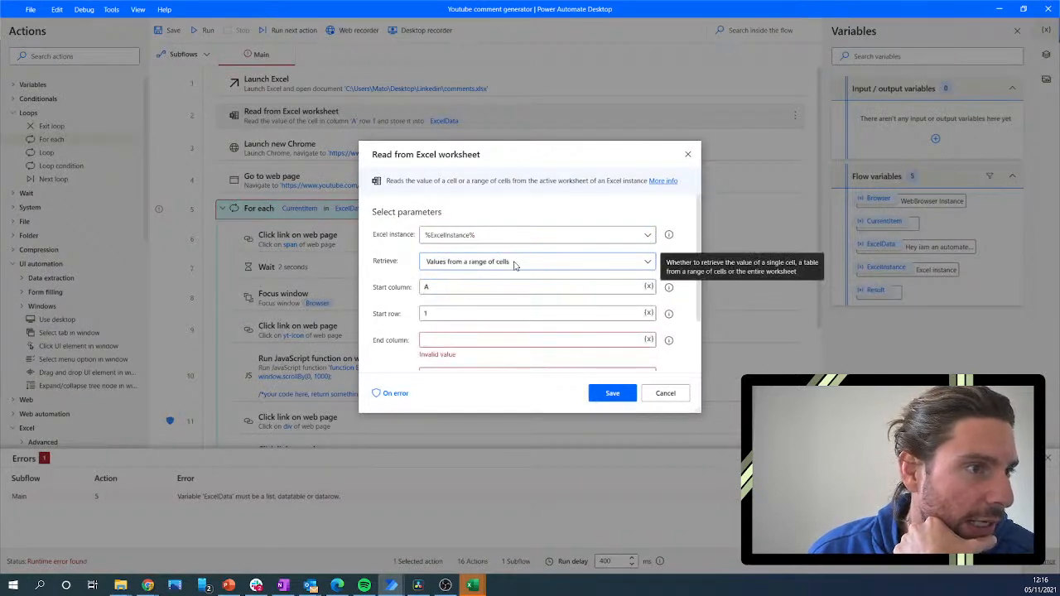
{"action": "left_click", "coordinate": [612, 393]}
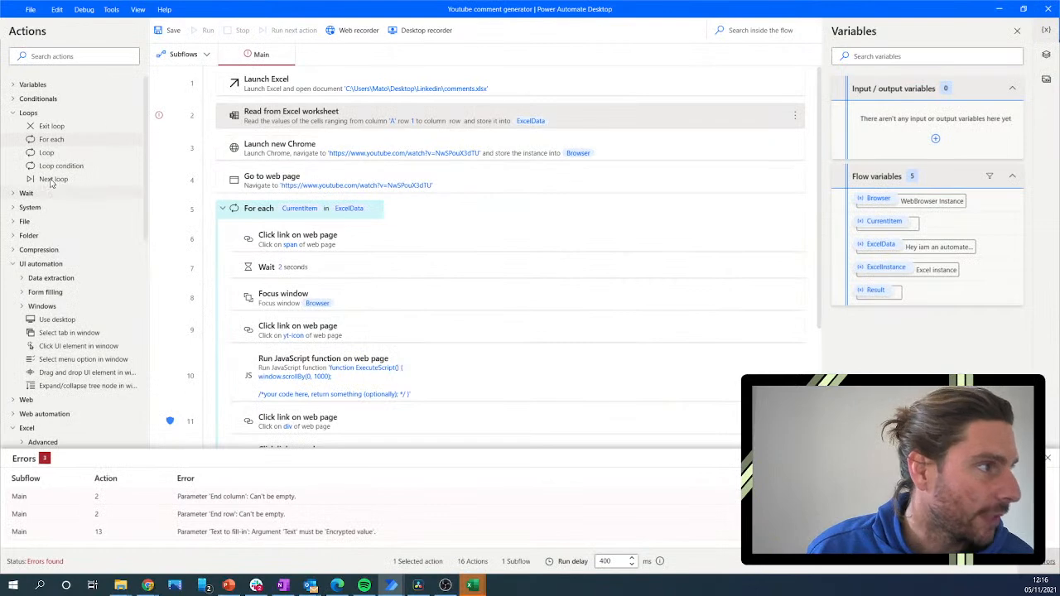
{"action": "double_click", "coordinate": [329, 121]}
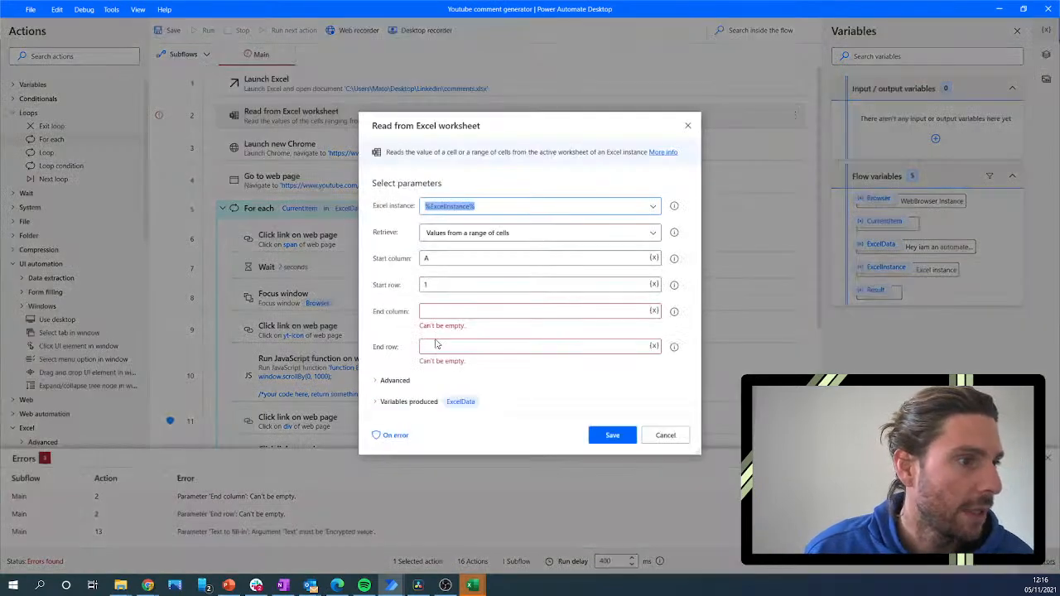
{"action": "left_click", "coordinate": [442, 311]}
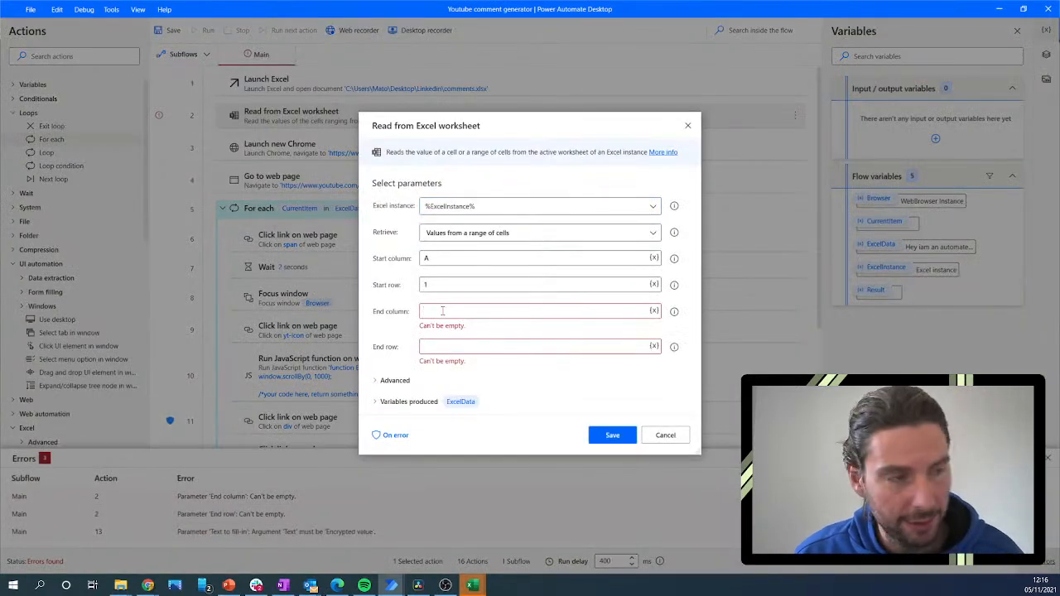
{"action": "type", "text": "A"}
{"action": "left_click", "coordinate": [630, 436]}
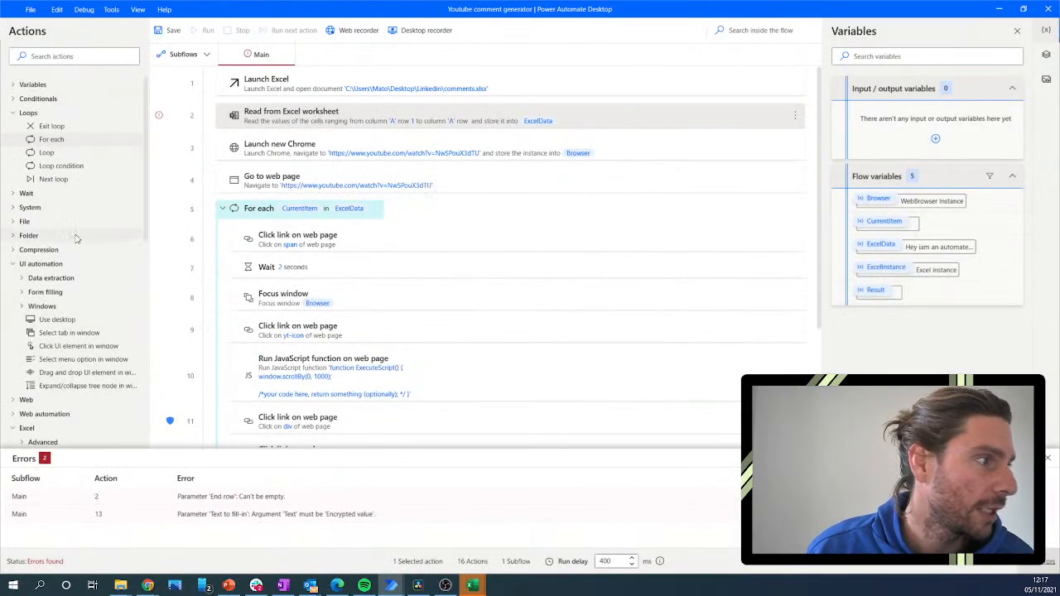
Add a Get first free column/row from Excel worksheet action between Launch Excel and Read from Excel worksheet.
{"action": "left_click", "coordinate": [13, 114]}
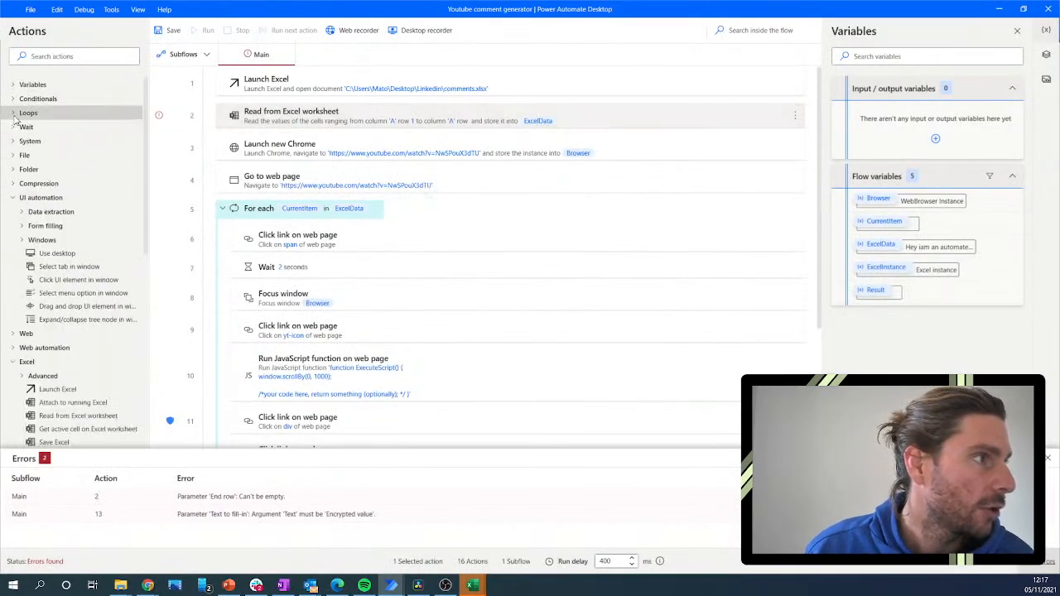
{"action": "left_click", "coordinate": [13, 197]}
{"action": "scroll", "coordinate": [25, 254], "scroll_direction": "down", "scroll_amount": 1}
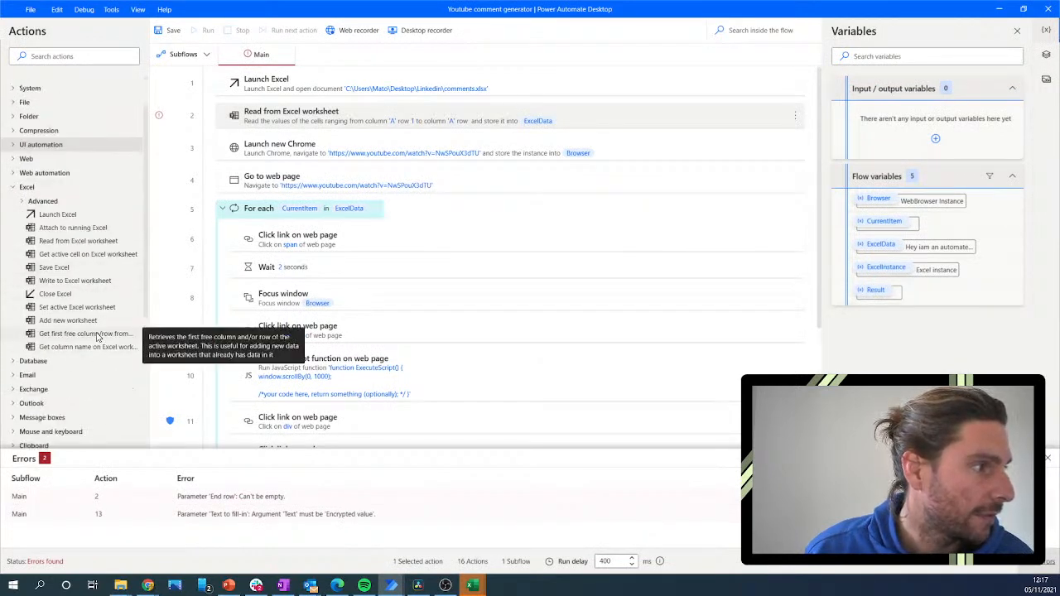
{"action": "left_click_drag", "start_coordinate": [324, 116], "coordinate": [333, 91]}
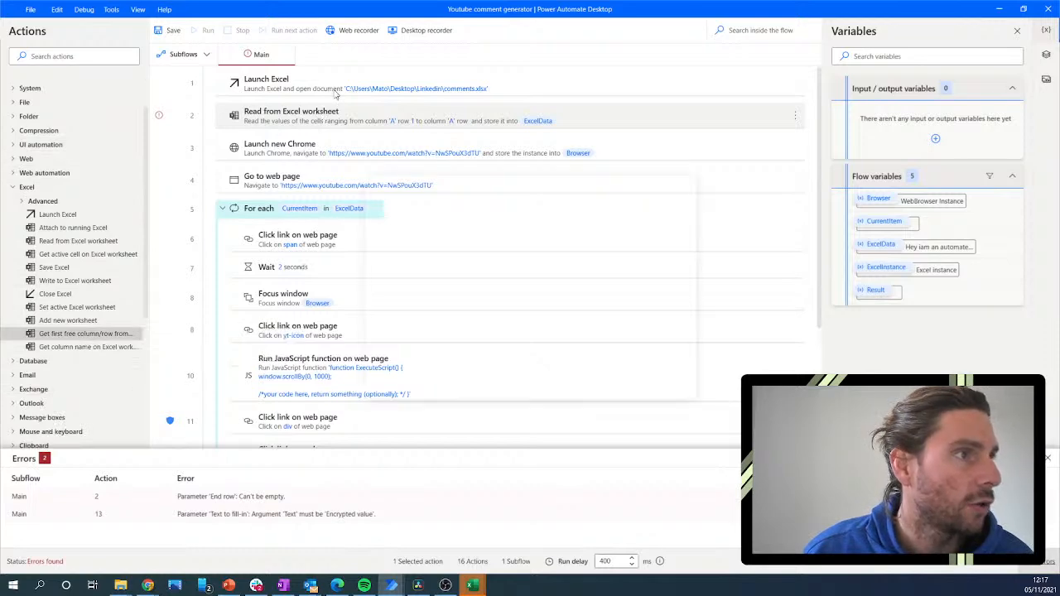
{"action": "left_click", "coordinate": [678, 388]}
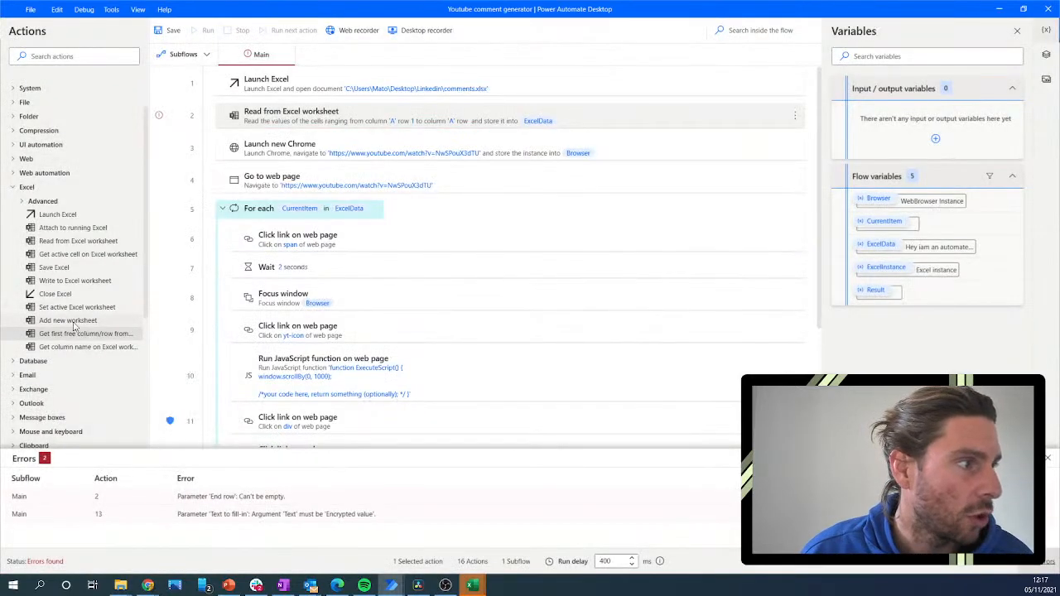
{"action": "left_click_drag", "start_coordinate": [74, 331], "coordinate": [426, 112]}
{"action": "left_click", "coordinate": [612, 382]}
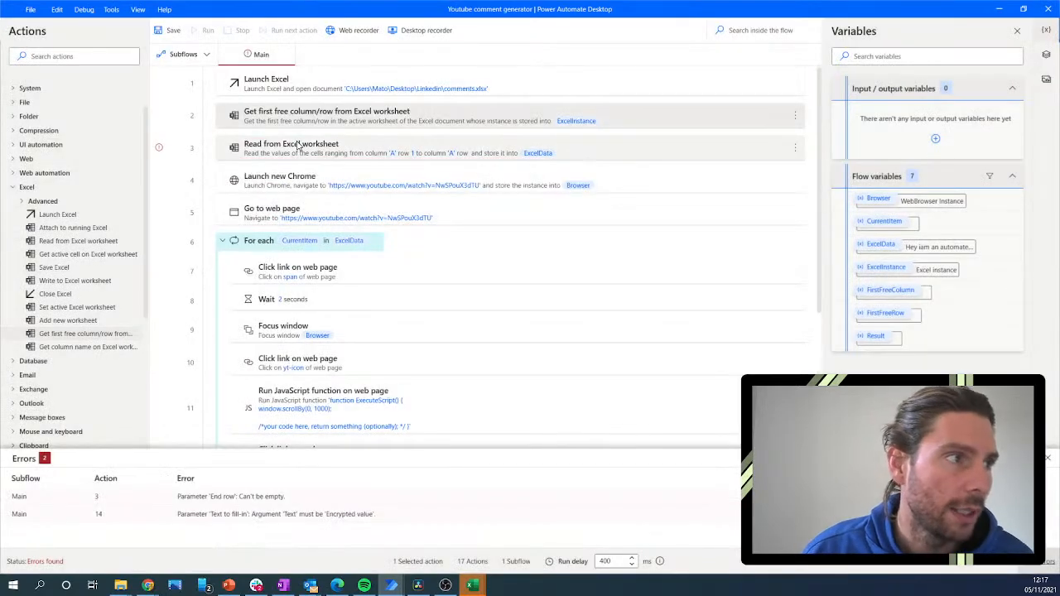
Set the end row of the Read from Excel worksheet range to the FirstFreeRow variable.
{"action": "double_click", "coordinate": [298, 146]}
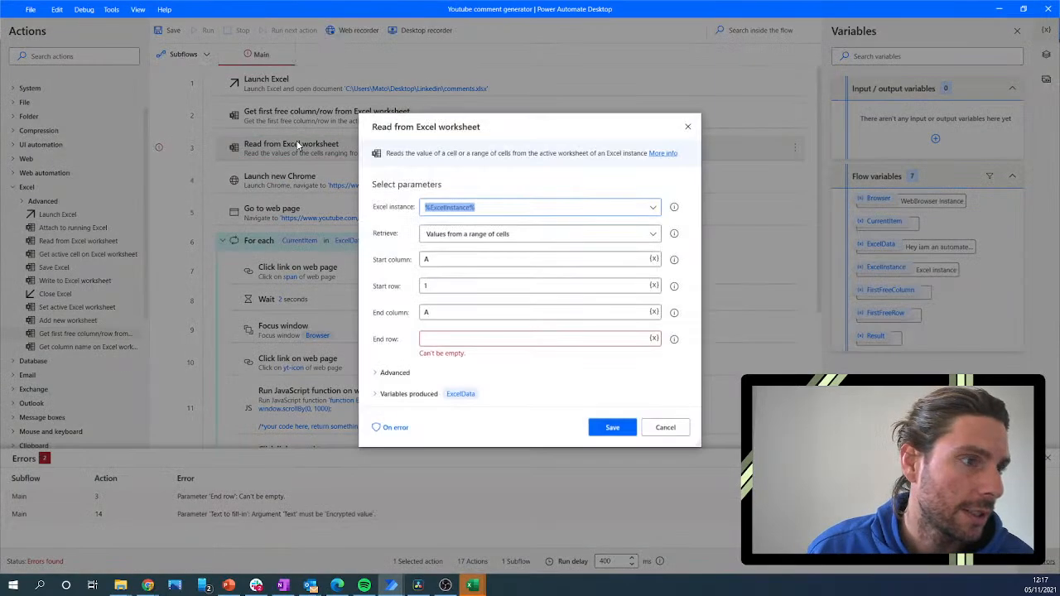
{"action": "left_click", "coordinate": [658, 341]}
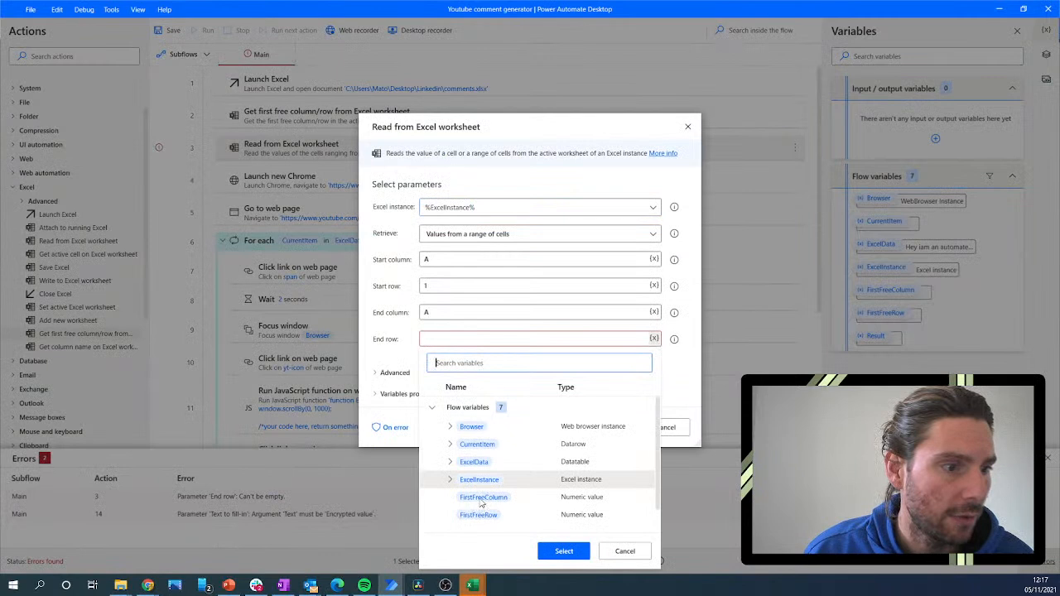
{"action": "double_click", "coordinate": [481, 498]}
{"action": "left_click", "coordinate": [658, 341]}
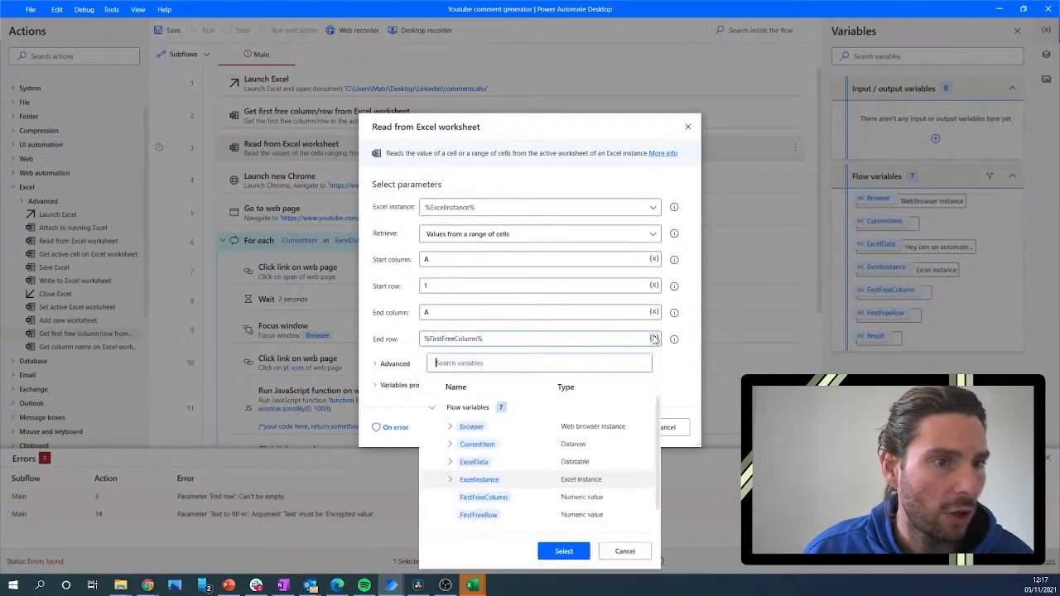
{"action": "left_click", "coordinate": [490, 338]}
{"action": "key", "text": "ctrl+a"}
{"action": "key", "text": "BackSpace"}
{"action": "left_click", "coordinate": [656, 341]}
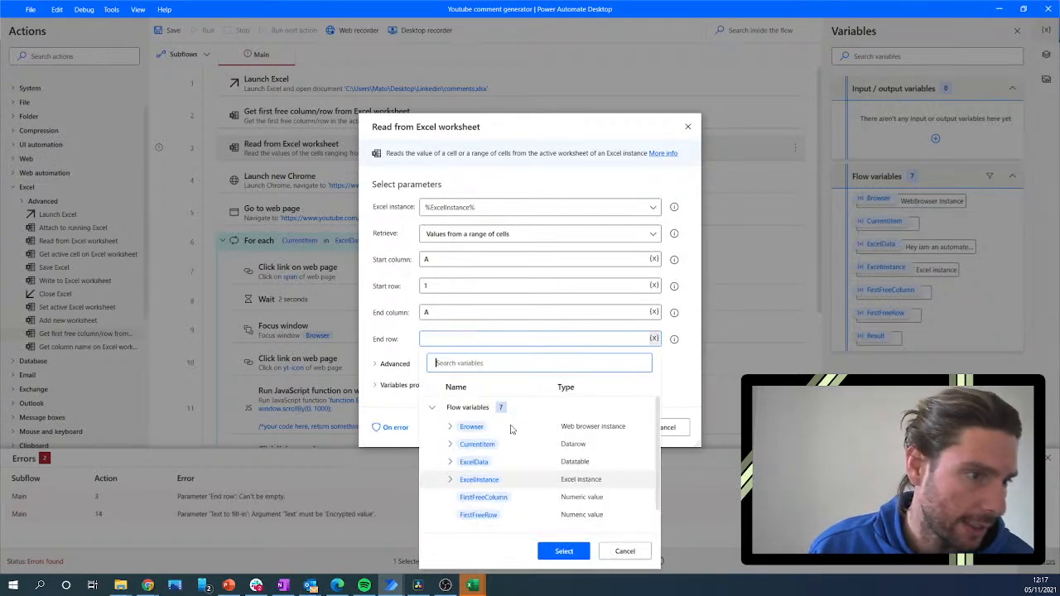
{"action": "double_click", "coordinate": [485, 516]}
{"action": "left_click", "coordinate": [622, 434]}
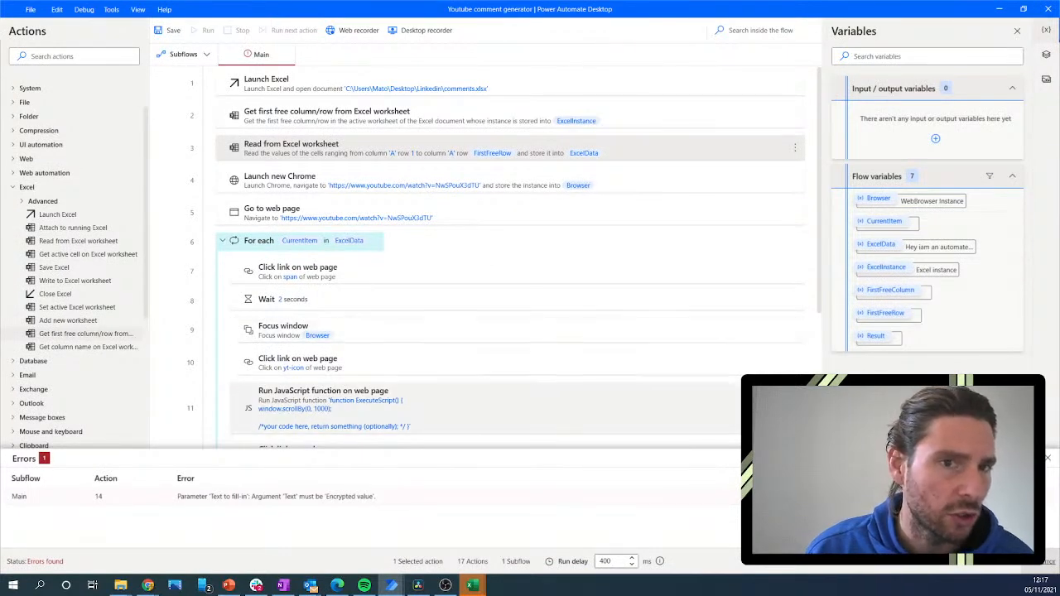
View the action 14 error details, then reinsert the CurrentItem variable as the text to fill in of Populate text field in window.
{"action": "double_click", "coordinate": [198, 500]}
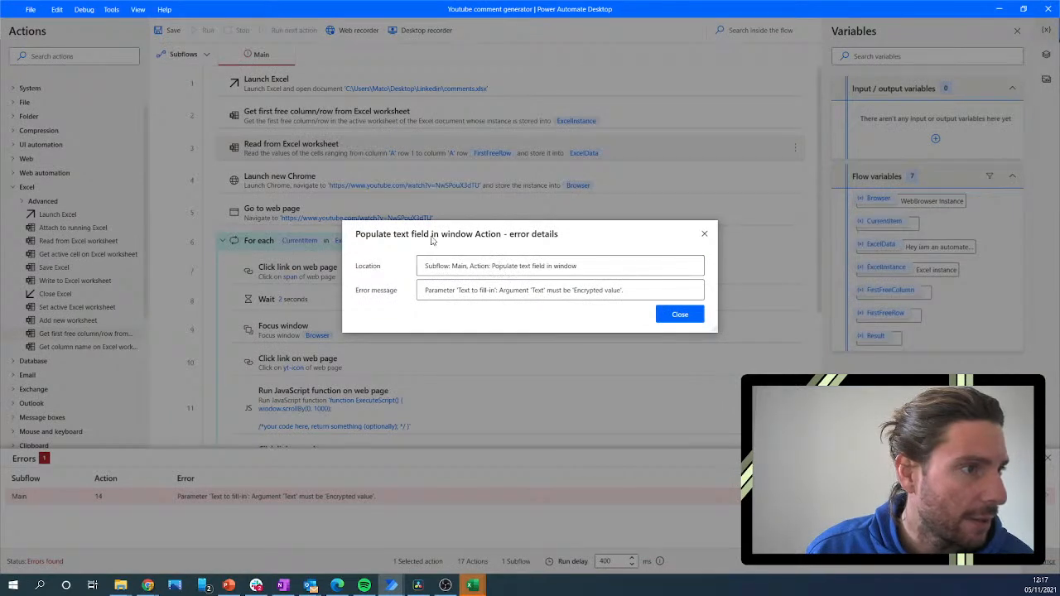
{"action": "left_click", "coordinate": [704, 234]}
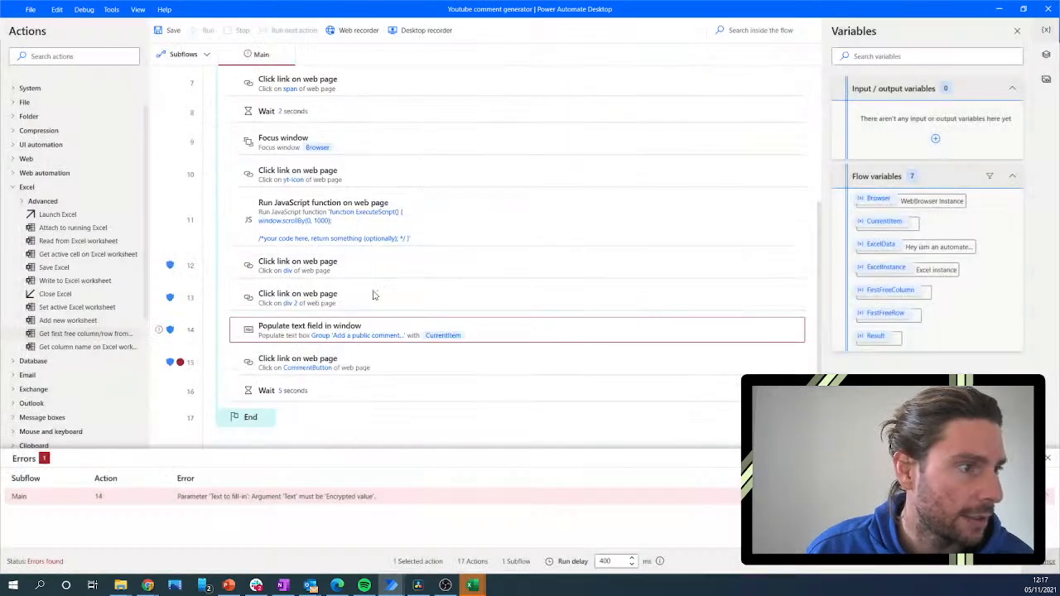
{"action": "double_click", "coordinate": [330, 334]}
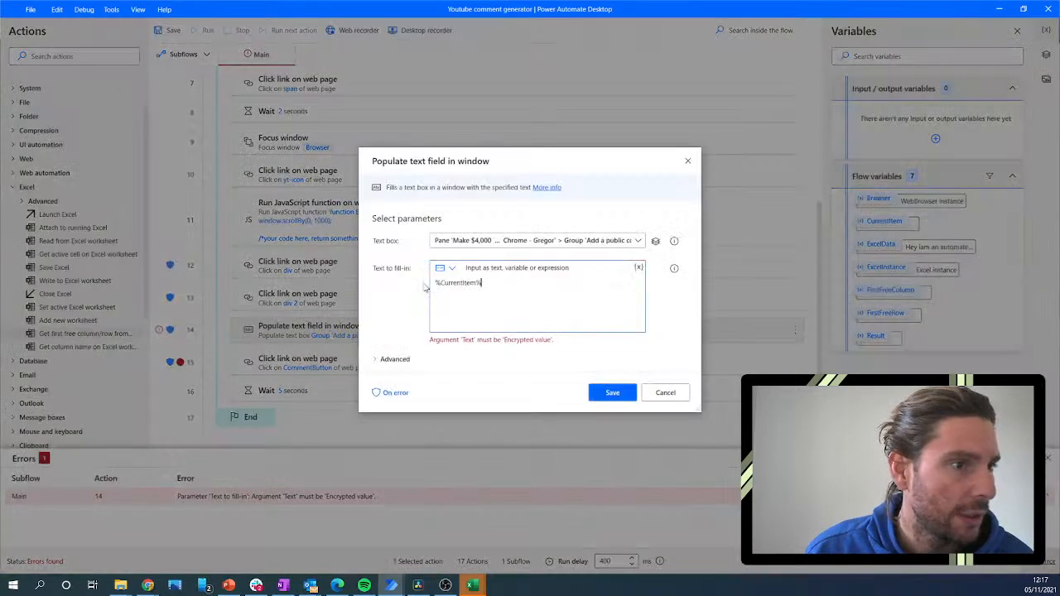
{"action": "left_click_drag", "start_coordinate": [525, 282], "coordinate": [395, 285]}
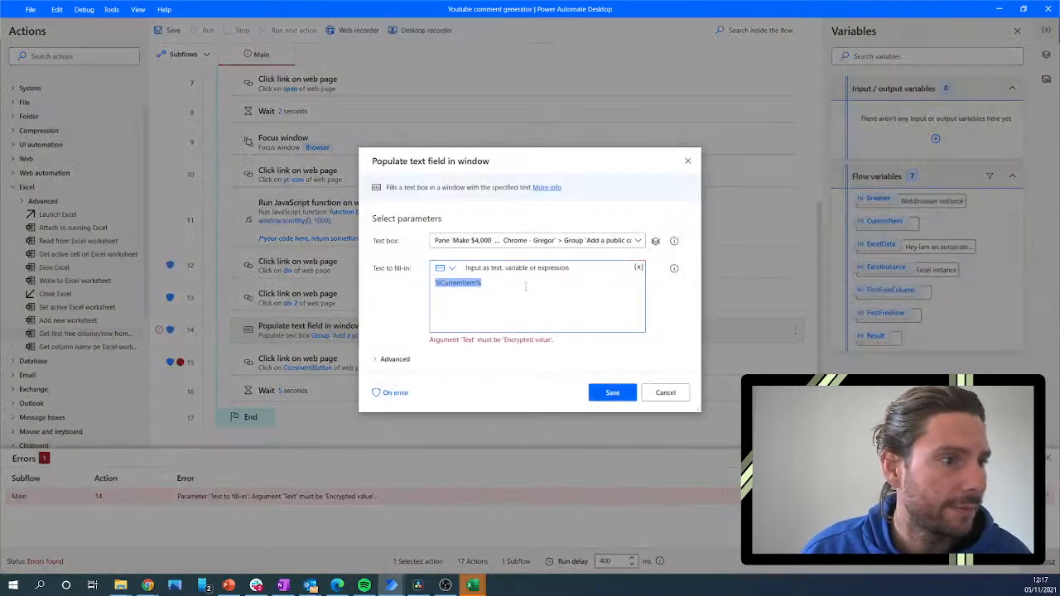
{"action": "key", "text": "BackSpace"}
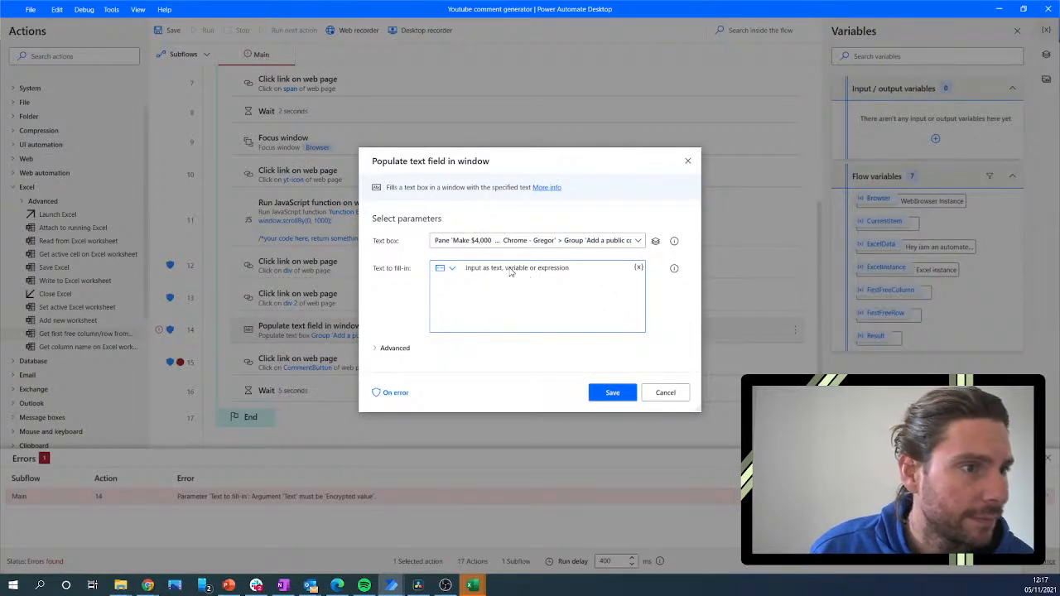
{"action": "left_click", "coordinate": [452, 269]}
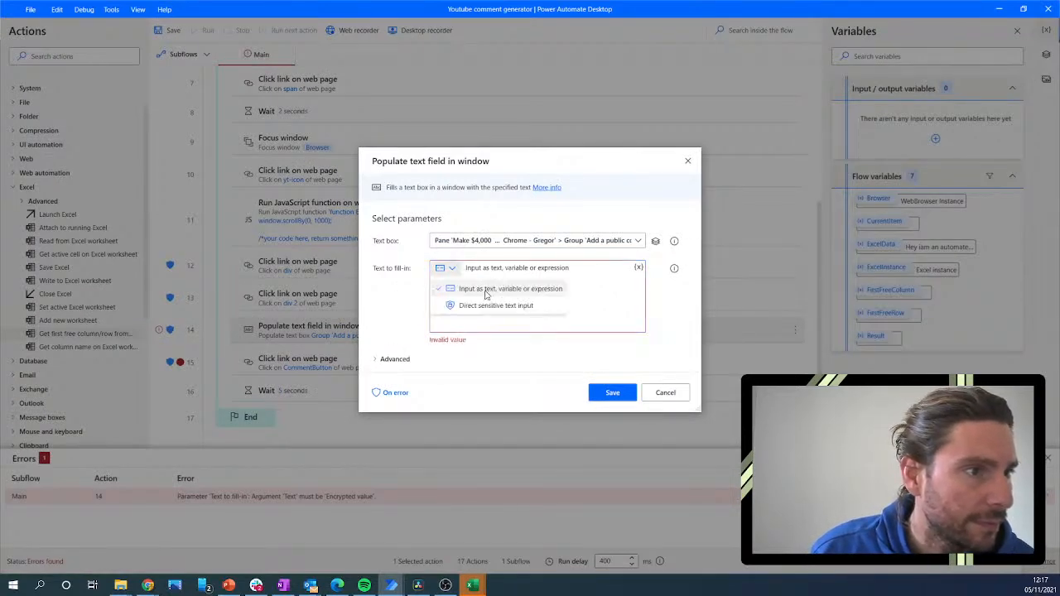
{"action": "left_click", "coordinate": [501, 289]}
{"action": "left_click", "coordinate": [639, 268]}
{"action": "double_click", "coordinate": [493, 441]}
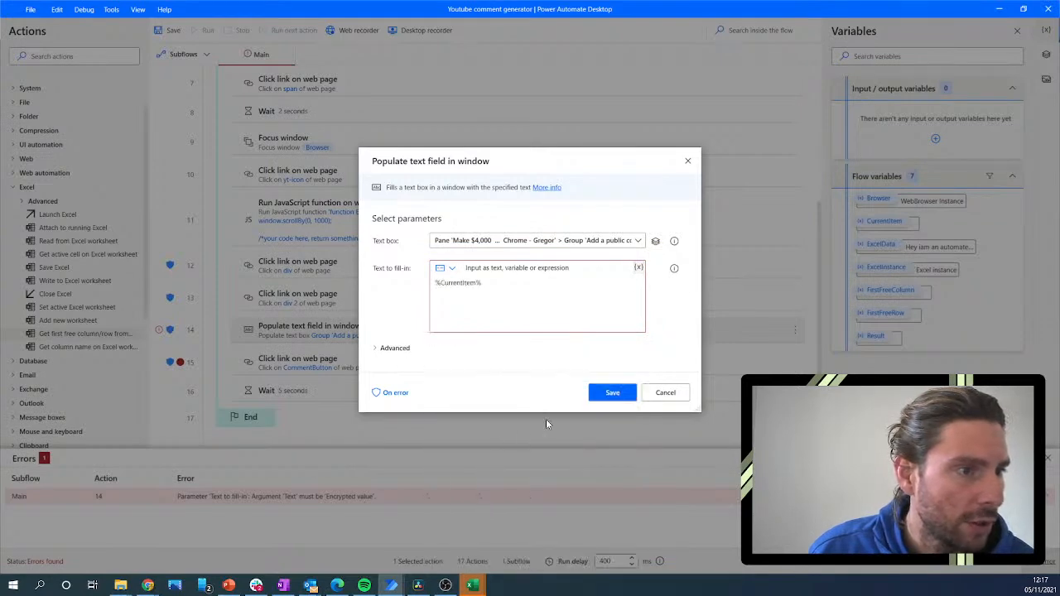
{"action": "left_click", "coordinate": [616, 394]}
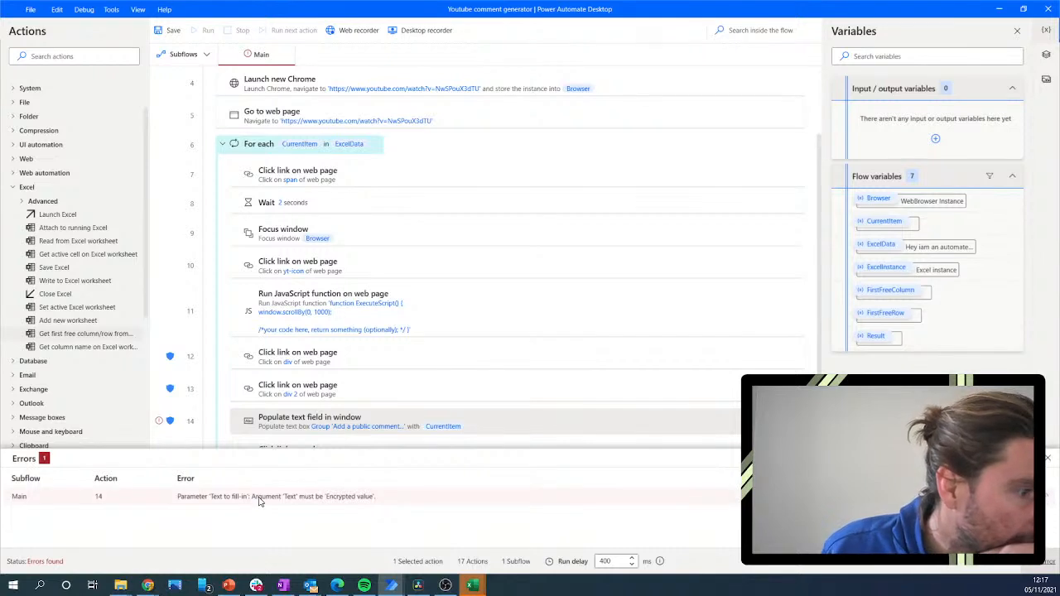
Switch the Populate text field in window action's text to direct sensitive input and back to text, variable or expression input.
{"action": "scroll", "coordinate": [331, 338], "scroll_direction": "down", "scroll_amount": 2}
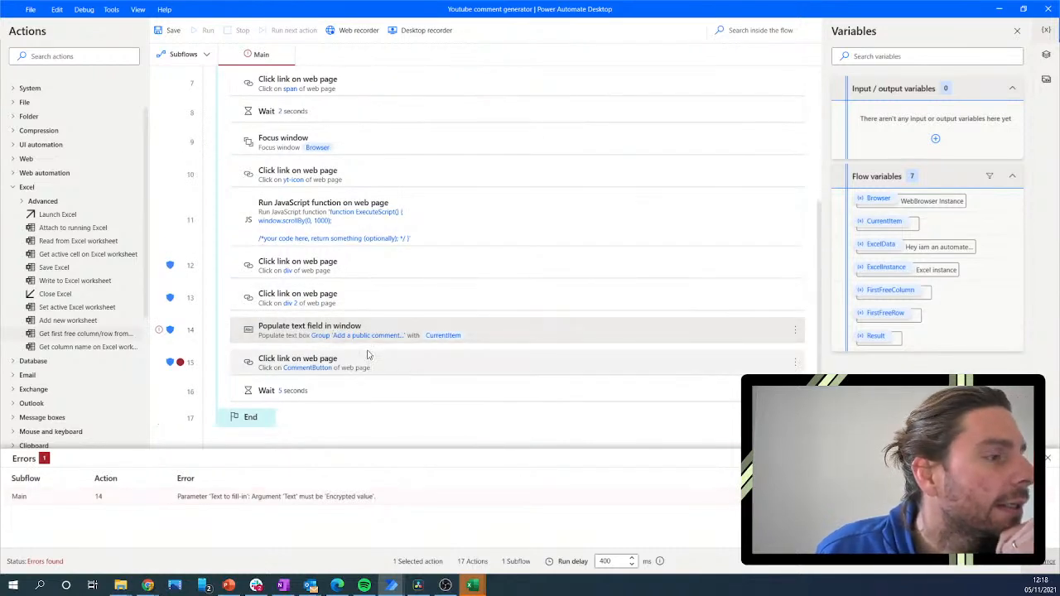
{"action": "mouse_move", "coordinate": [159, 332]}
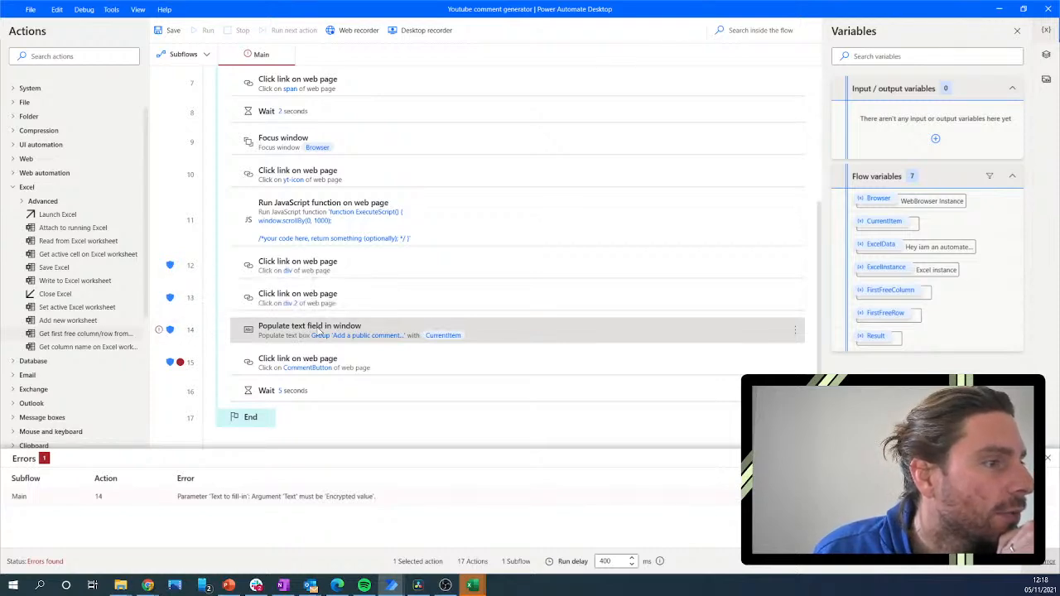
{"action": "double_click", "coordinate": [319, 332]}
{"action": "left_click_drag", "start_coordinate": [505, 300], "coordinate": [470, 293]}
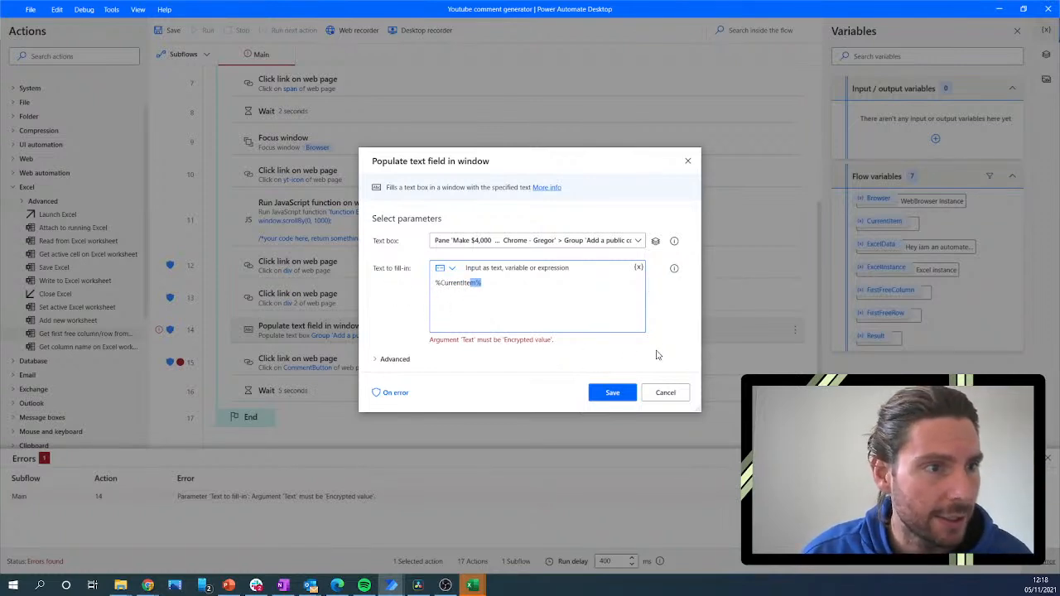
{"action": "left_click", "coordinate": [505, 287]}
{"action": "left_click_drag", "start_coordinate": [509, 284], "coordinate": [400, 287]}
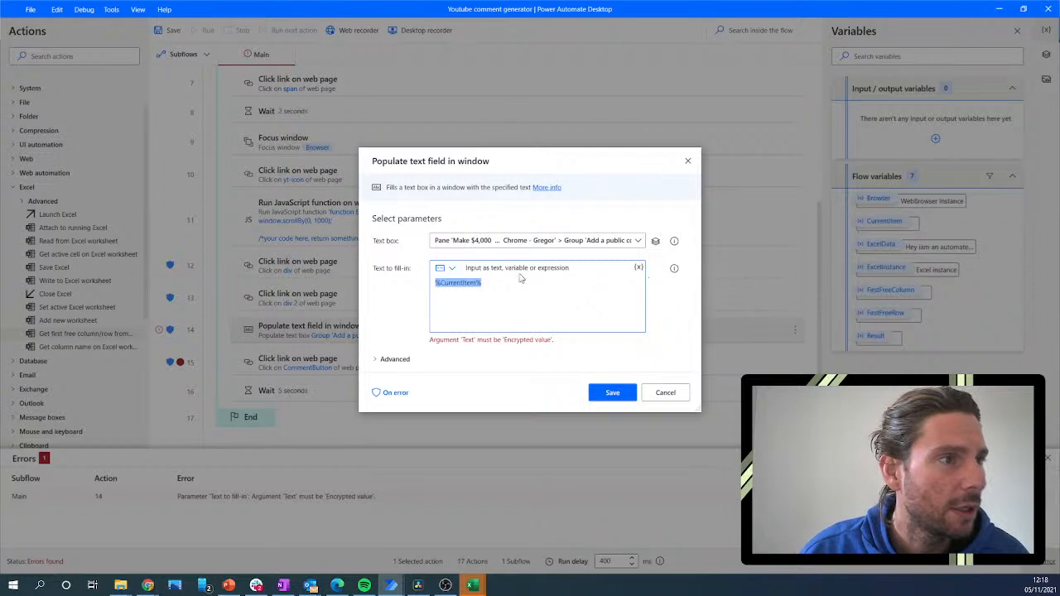
{"action": "left_click", "coordinate": [447, 268]}
{"action": "left_click", "coordinate": [472, 306]}
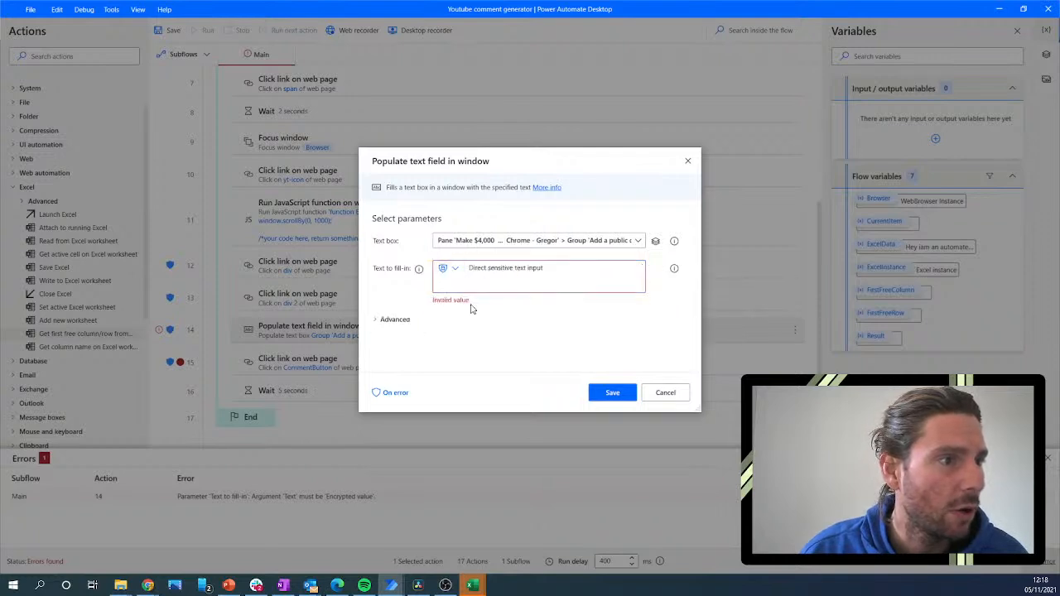
{"action": "left_click", "coordinate": [447, 268]}
{"action": "left_click", "coordinate": [455, 287]}
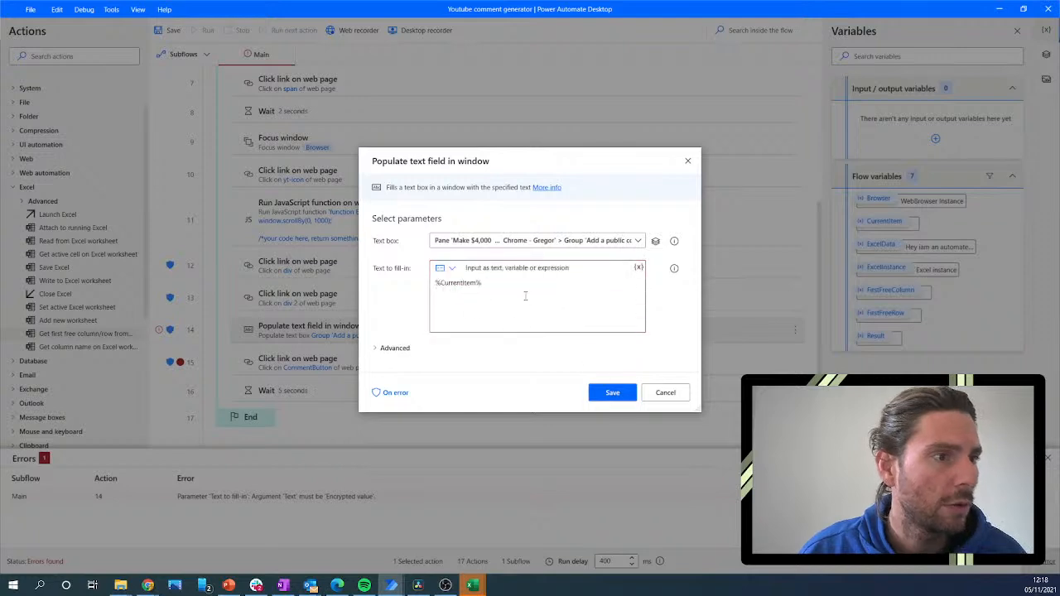
Replace the text to fill in of the Populate text field in window action with the fixed text Test and save it.
{"action": "left_click_drag", "start_coordinate": [525, 296], "coordinate": [404, 280]}
{"action": "type", "text": "He"}
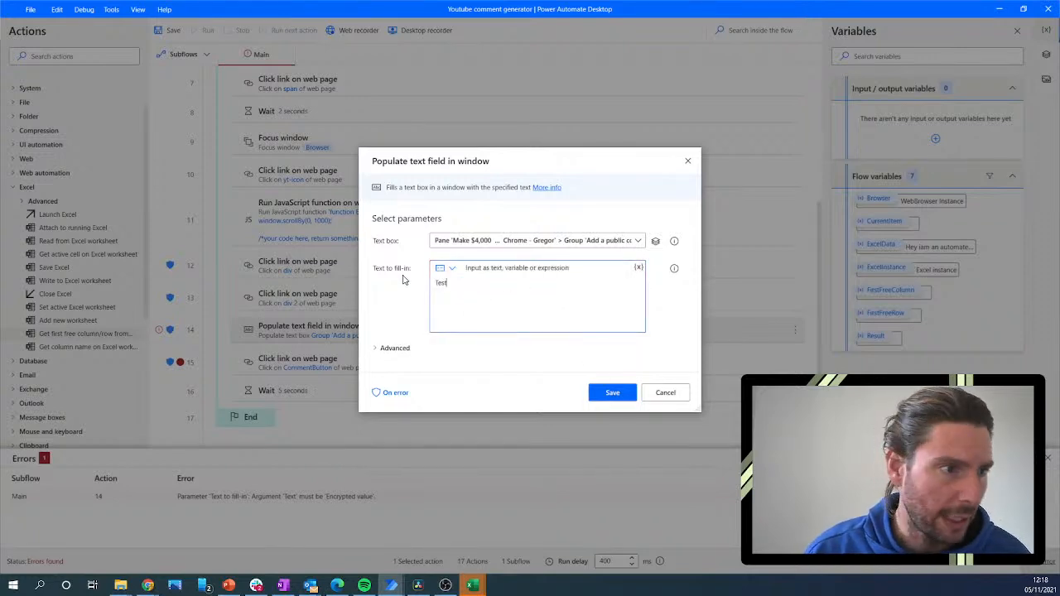
{"action": "left_click", "coordinate": [616, 395]}
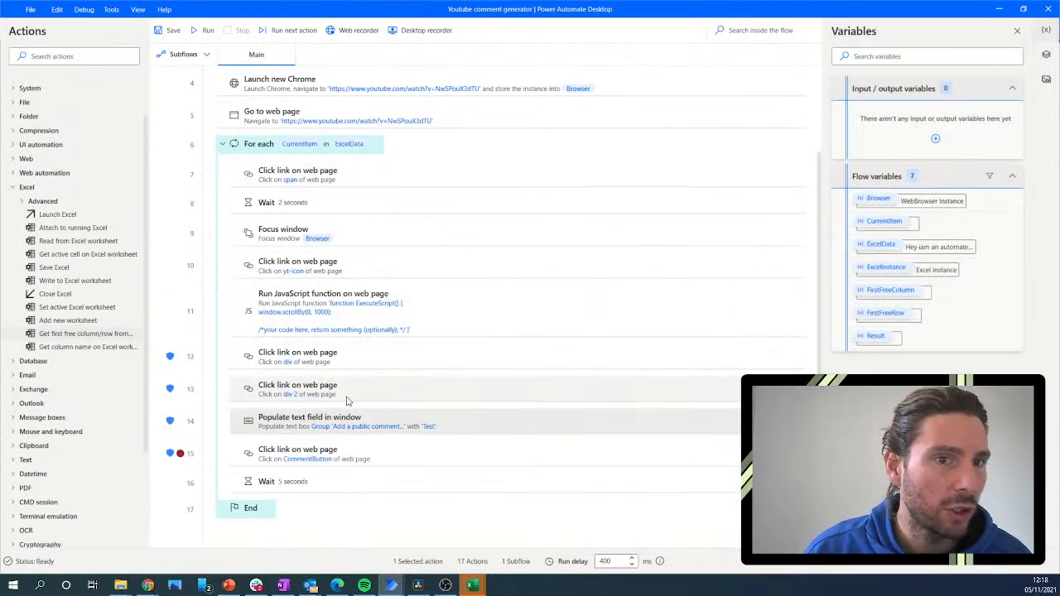
Set breakpoints on the Launch new Chrome and Go to web page actions and run the flow.
{"action": "scroll", "coordinate": [390, 254], "scroll_direction": "up", "scroll_amount": 3}
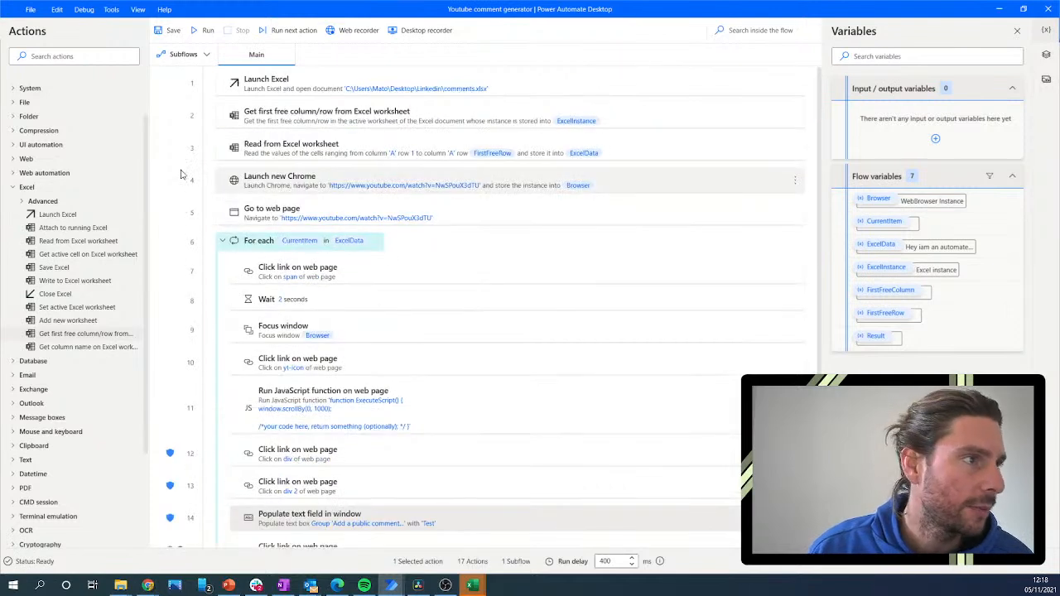
{"action": "left_click", "coordinate": [180, 213]}
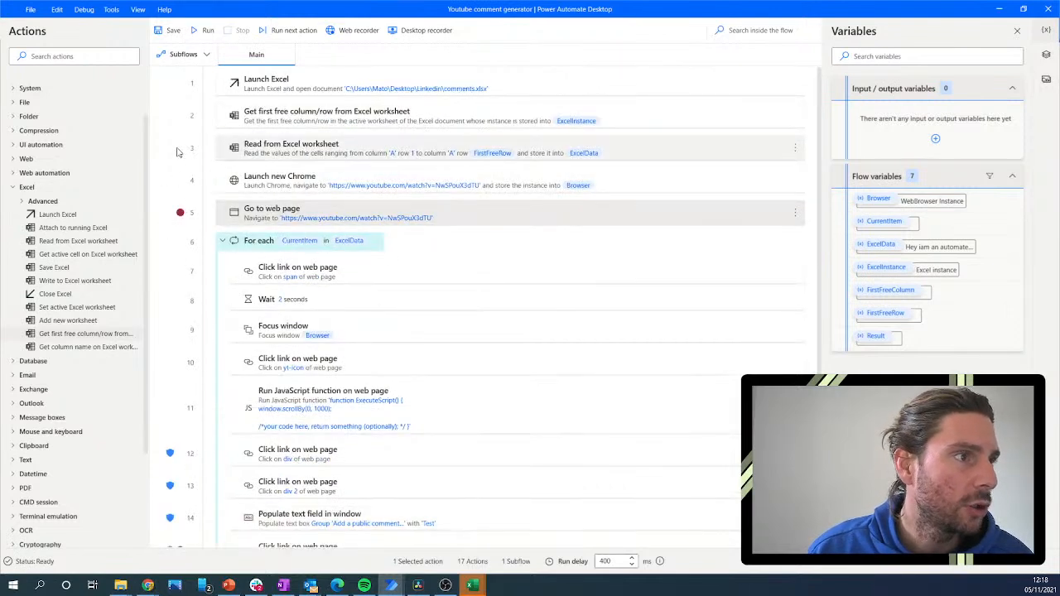
{"action": "left_click", "coordinate": [205, 32]}
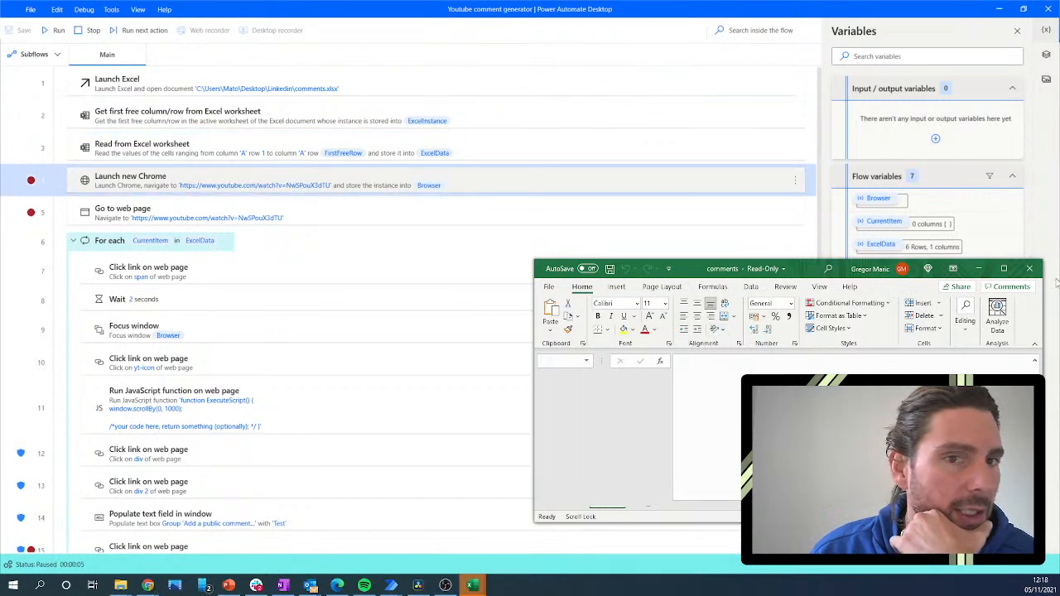
Minimise the comments workbook, stop the paused flow and inspect the value of the ExcelData variable.
{"action": "left_click", "coordinate": [978, 268]}
{"action": "left_click", "coordinate": [91, 31]}
{"action": "double_click", "coordinate": [878, 244]}
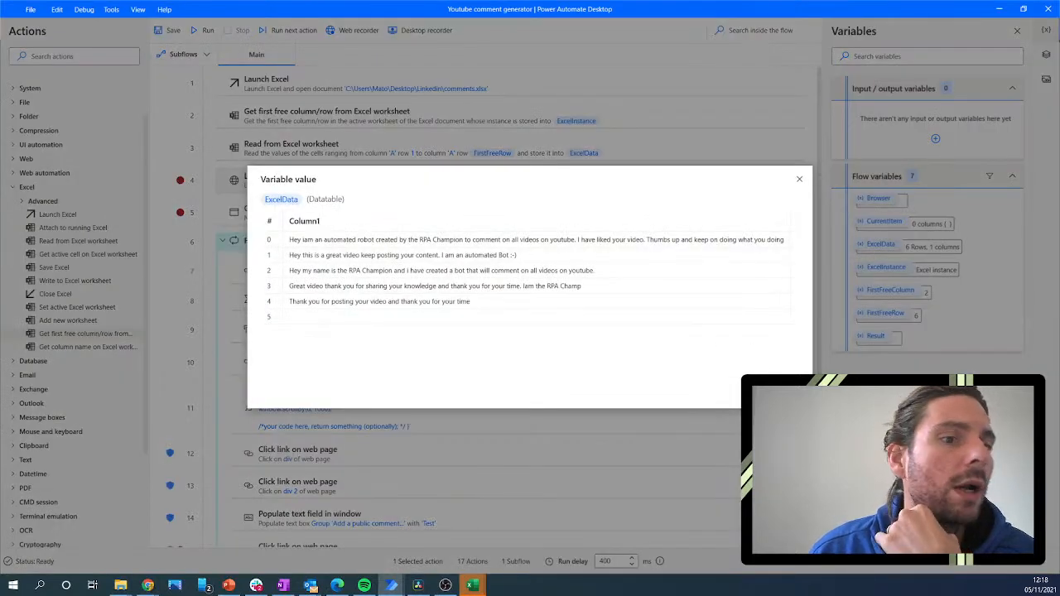
{"action": "key", "text": "Escape"}
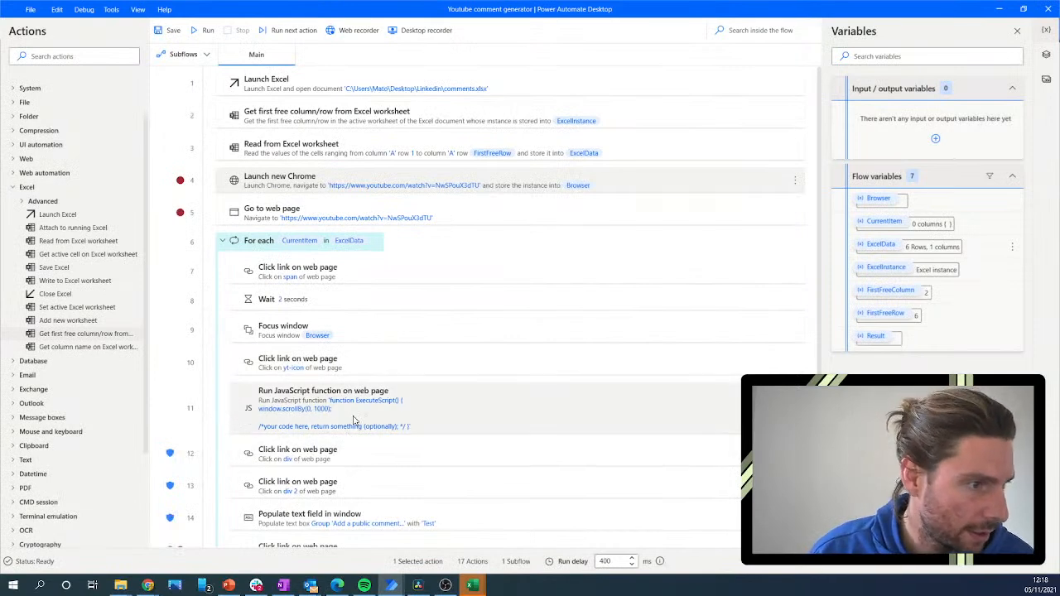
Set the text to fill in of the Populate text field in window action to %CurrentItem['Column1']% and save it.
{"action": "scroll", "coordinate": [353, 422], "scroll_direction": "down", "scroll_amount": 2}
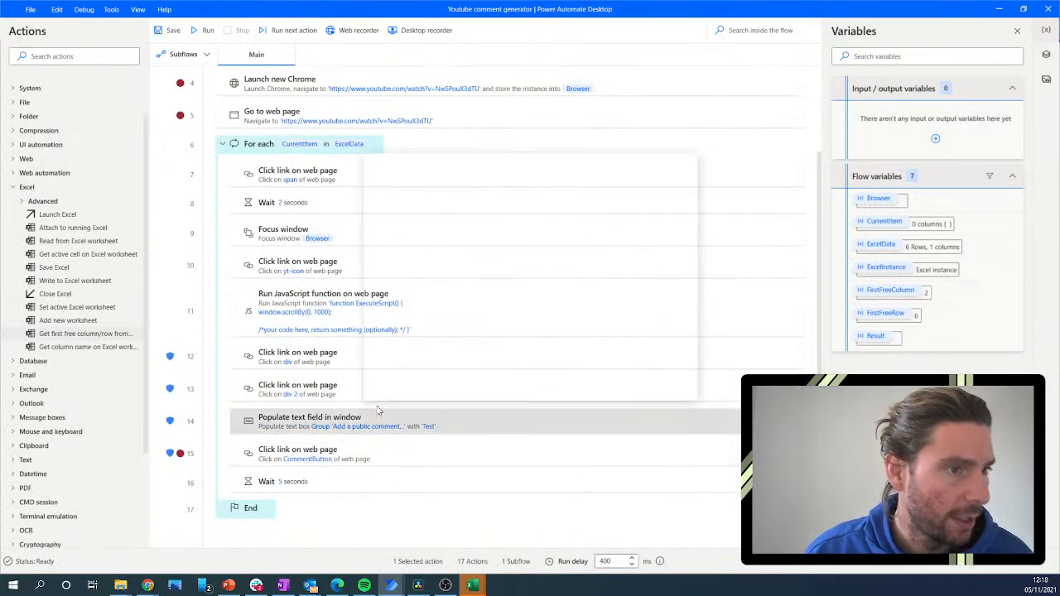
{"action": "double_click", "coordinate": [353, 423]}
{"action": "key", "text": "ctrl+a"}
{"action": "key", "text": "BackSpace"}
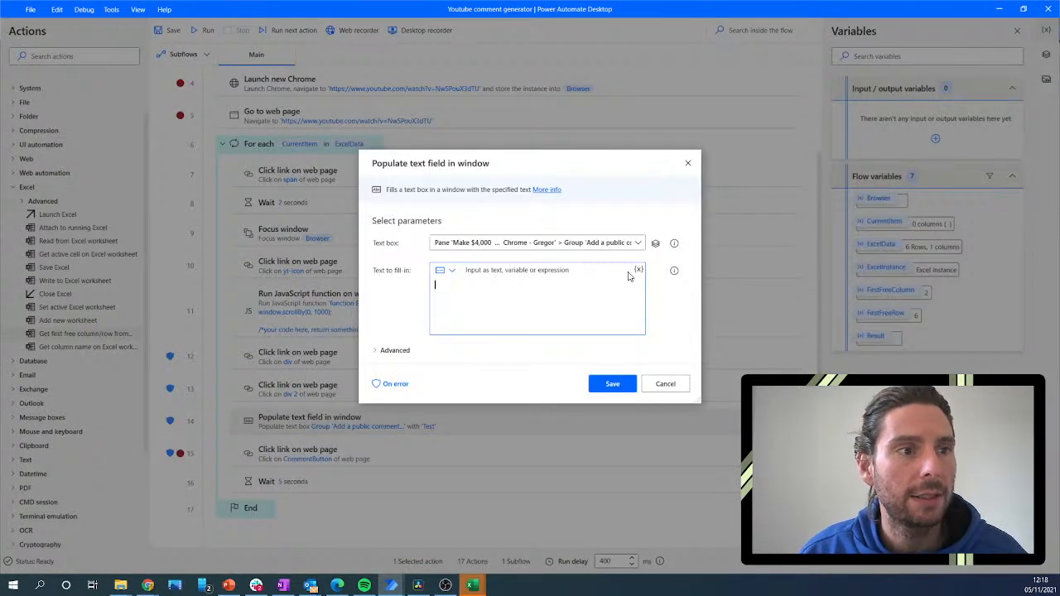
{"action": "left_click", "coordinate": [637, 271]}
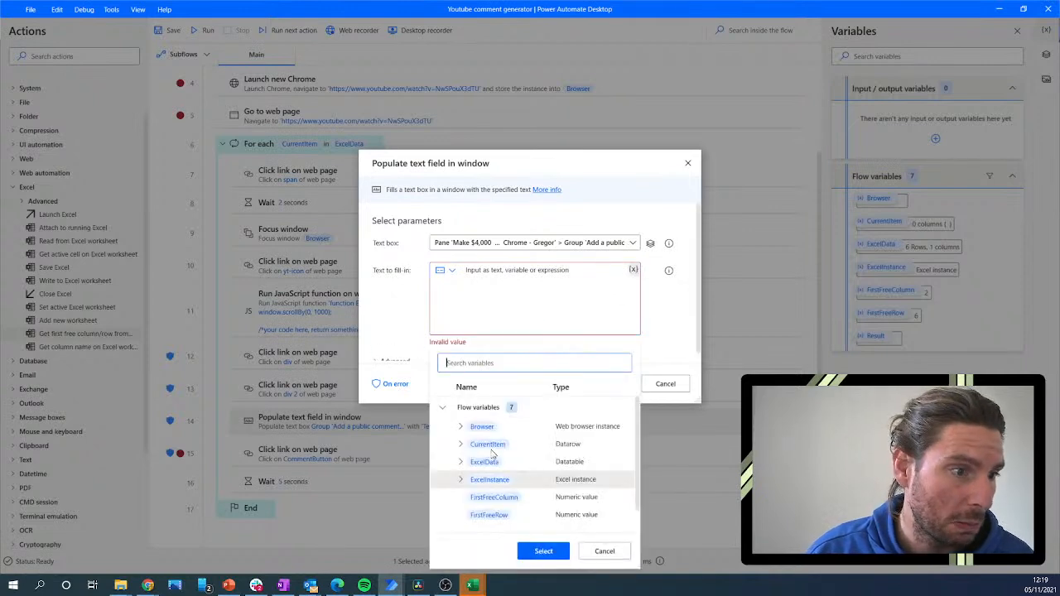
{"action": "double_click", "coordinate": [488, 444]}
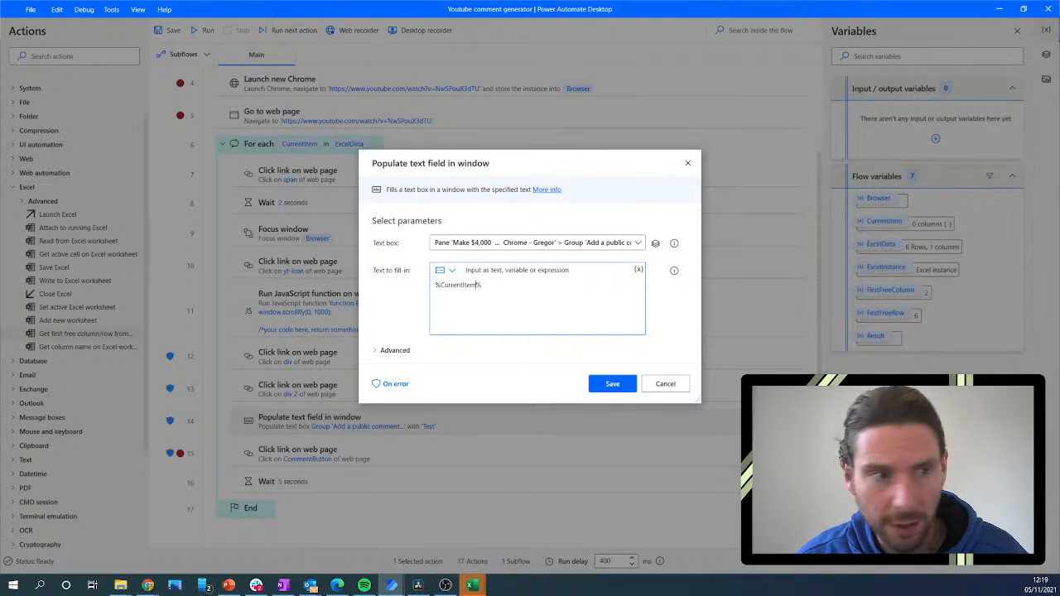
{"action": "type", "text": "%"}
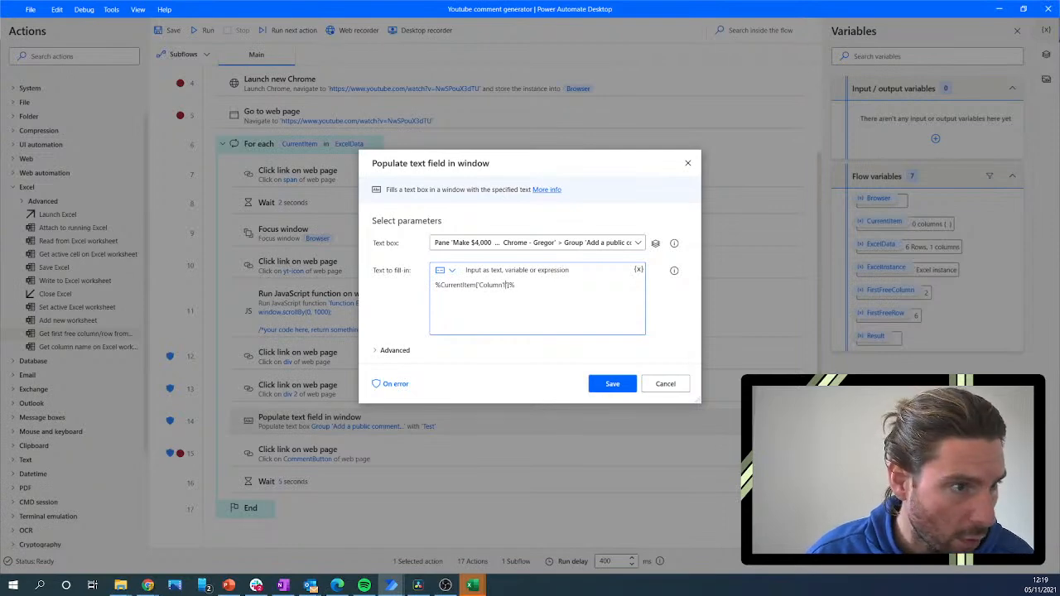
{"action": "left_click", "coordinate": [613, 385]}
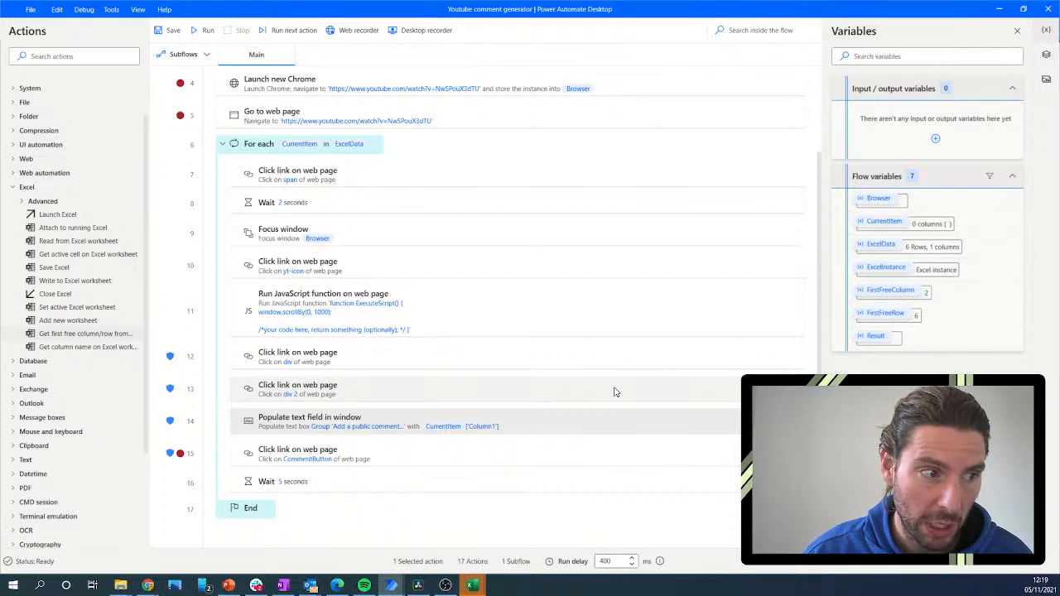
Remove the breakpoint from the Click link on web page action that targets CommentButton.
{"action": "left_click", "coordinate": [180, 454]}
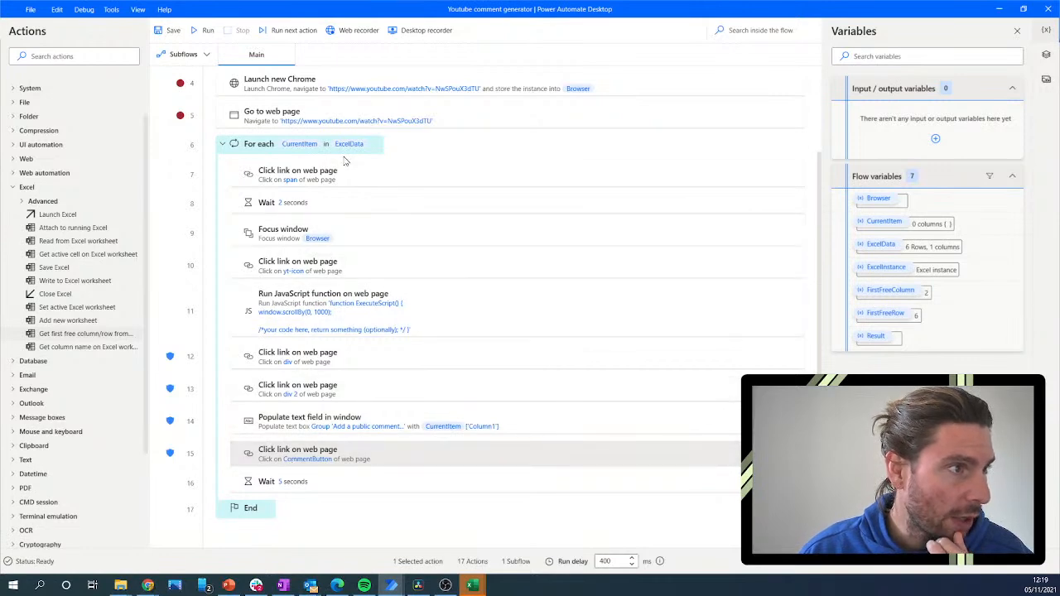
{"action": "scroll", "coordinate": [350, 204], "scroll_direction": "up", "scroll_amount": 3}
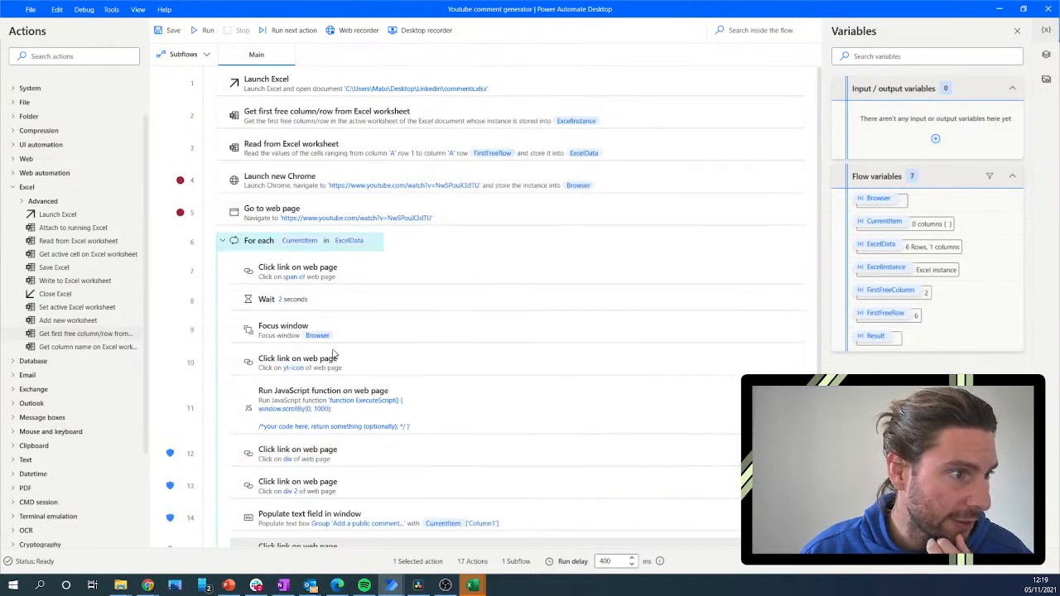
{"action": "scroll", "coordinate": [412, 361], "scroll_direction": "down", "scroll_amount": 3}
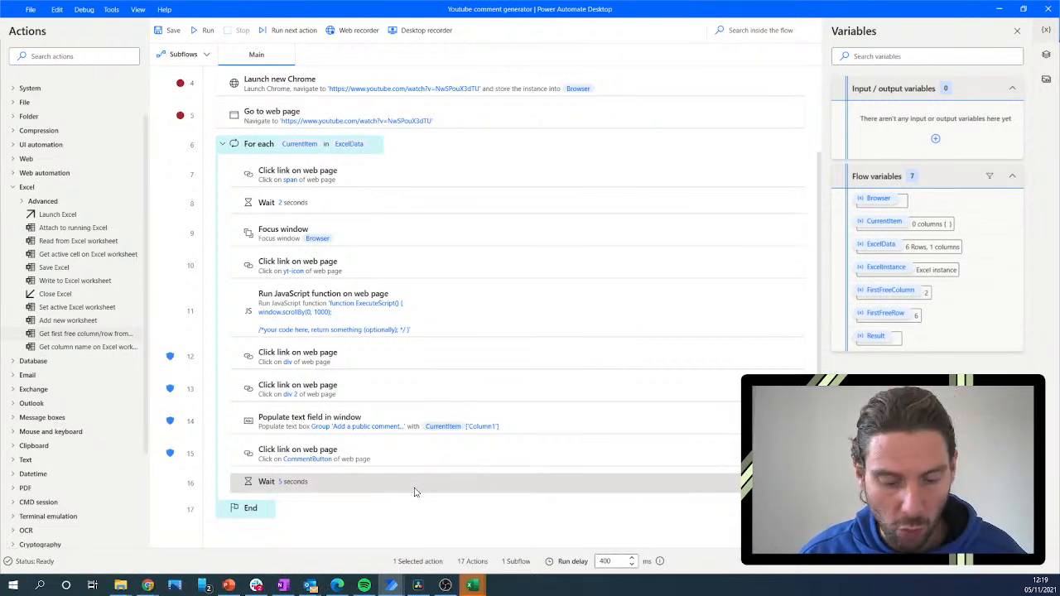
{"action": "key", "text": "ctrl+v"}
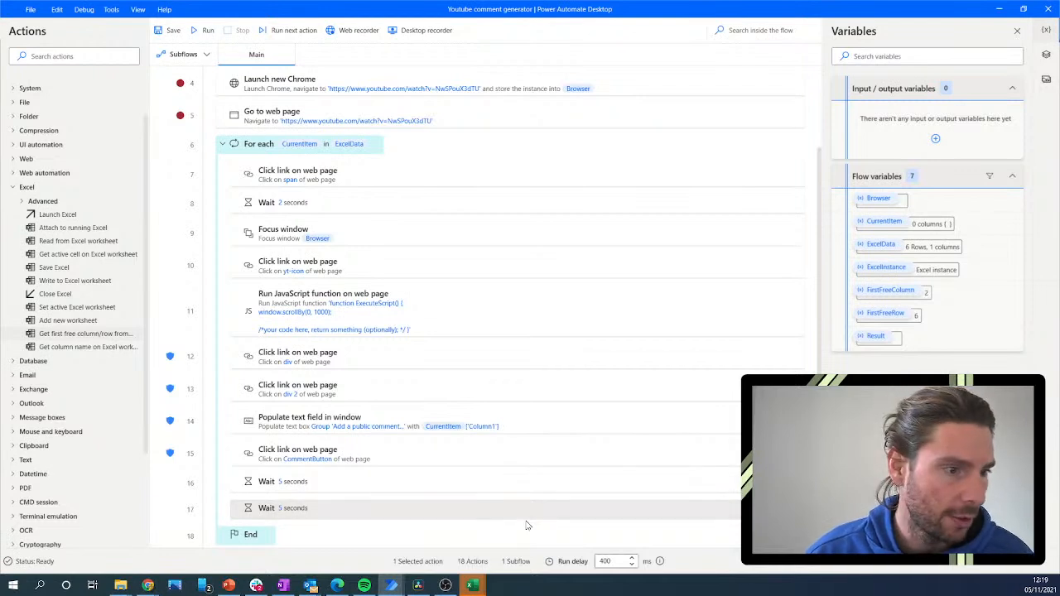
{"action": "key", "text": "Delete"}
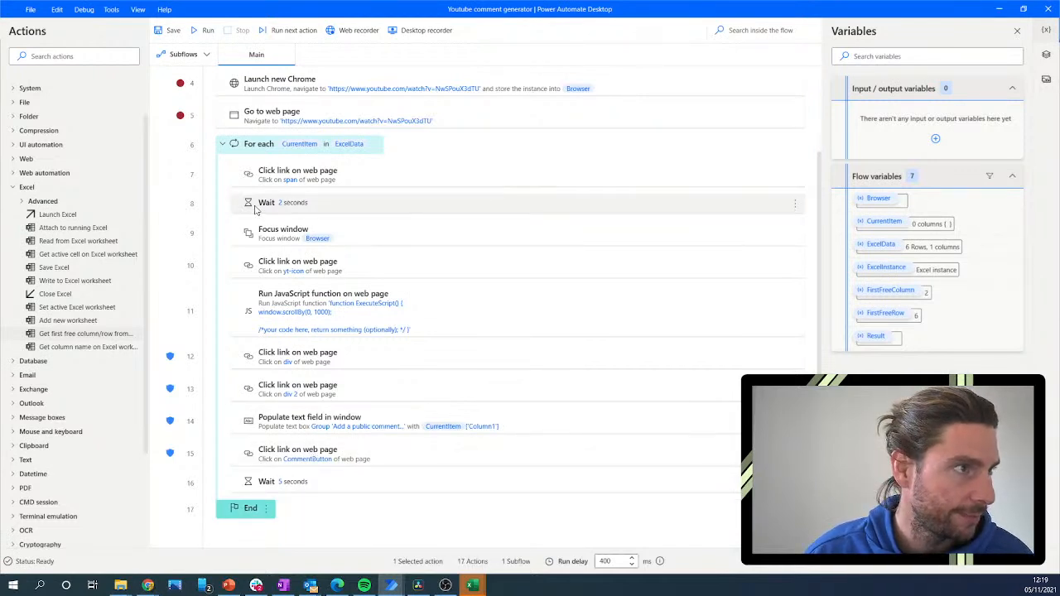
Remove the breakpoints from the Launch new Chrome and Go to web page actions.
{"action": "scroll", "coordinate": [159, 179], "scroll_direction": "up", "scroll_amount": 2}
{"action": "left_click", "coordinate": [178, 181]}
{"action": "left_click", "coordinate": [180, 212]}
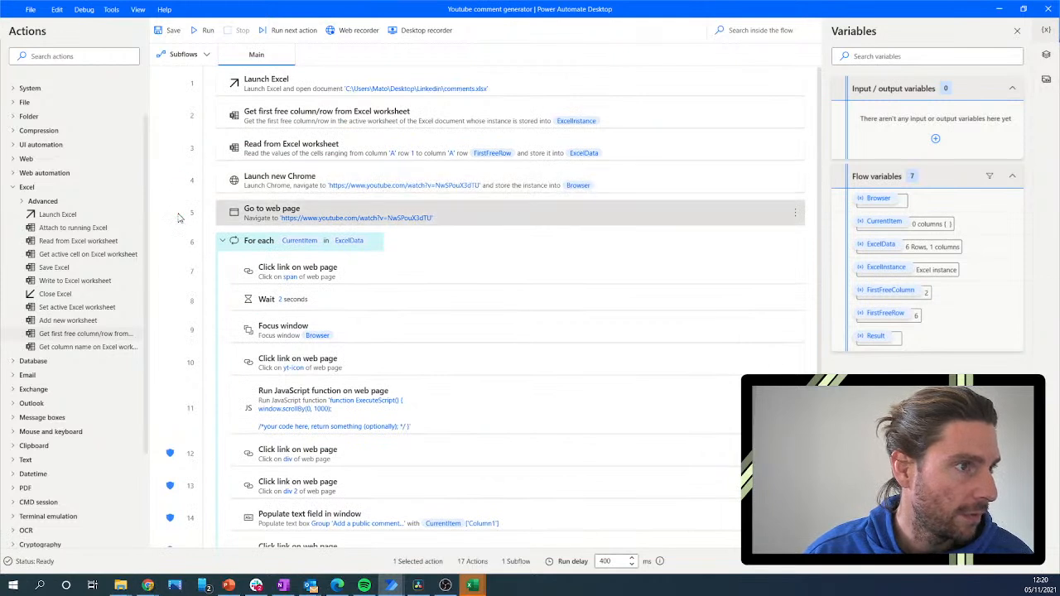
Run the flow and maximise the separate Chrome window showing the How to build a Youtube Bot Part 2 stream.
{"action": "scroll", "coordinate": [332, 293], "scroll_direction": "down", "scroll_amount": 2}
{"action": "left_click", "coordinate": [208, 30]}
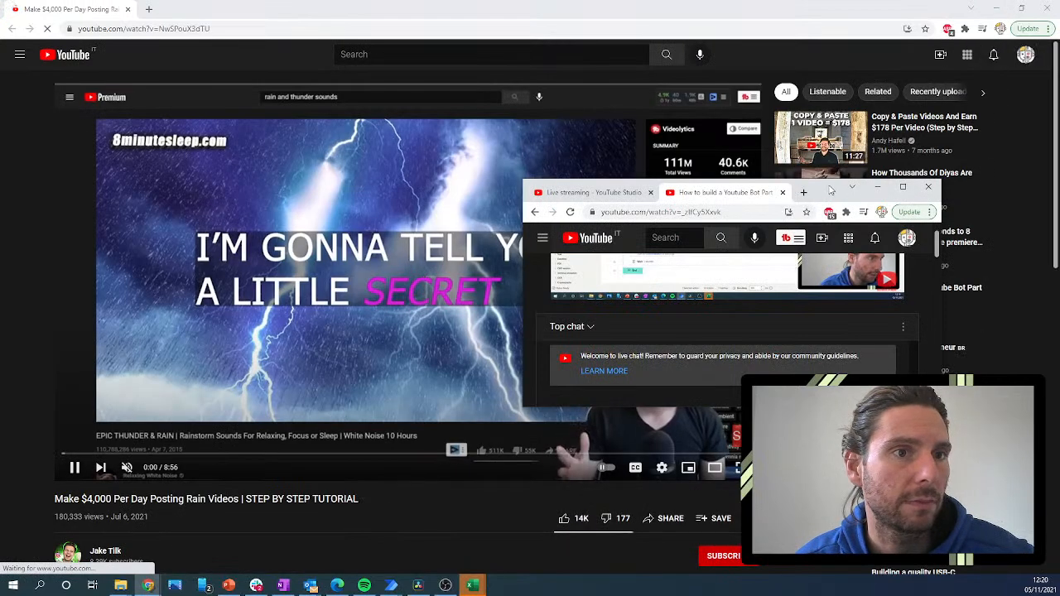
{"action": "double_click", "coordinate": [831, 190]}
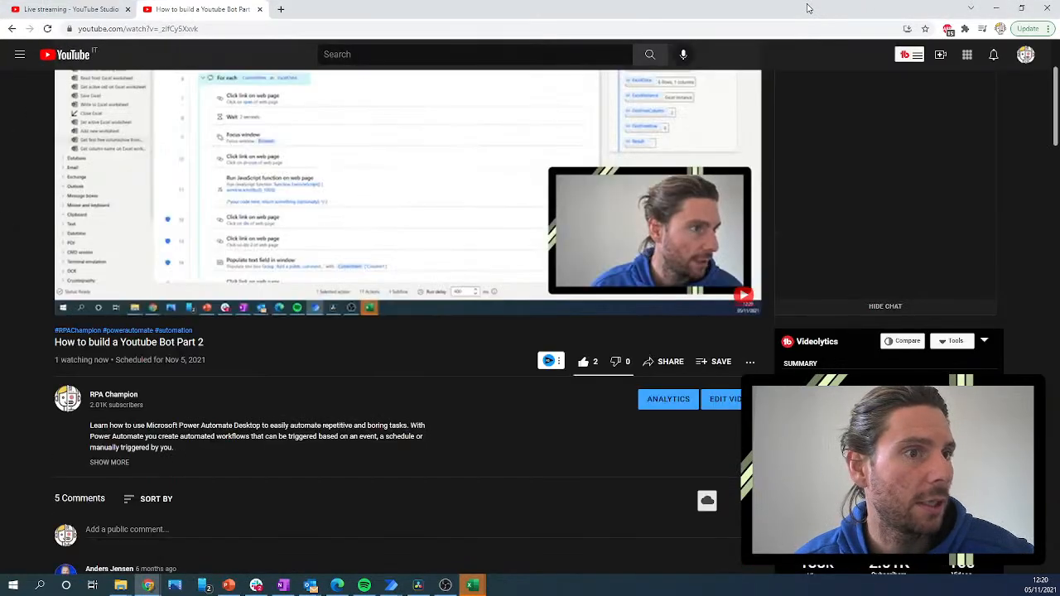
Post the comment beginning "Hey iam an automated robot created by the RPA Champion" on the Copy & Paste Videos And Earn $178 Per Video video.
{"action": "double_click", "coordinate": [810, 8]}
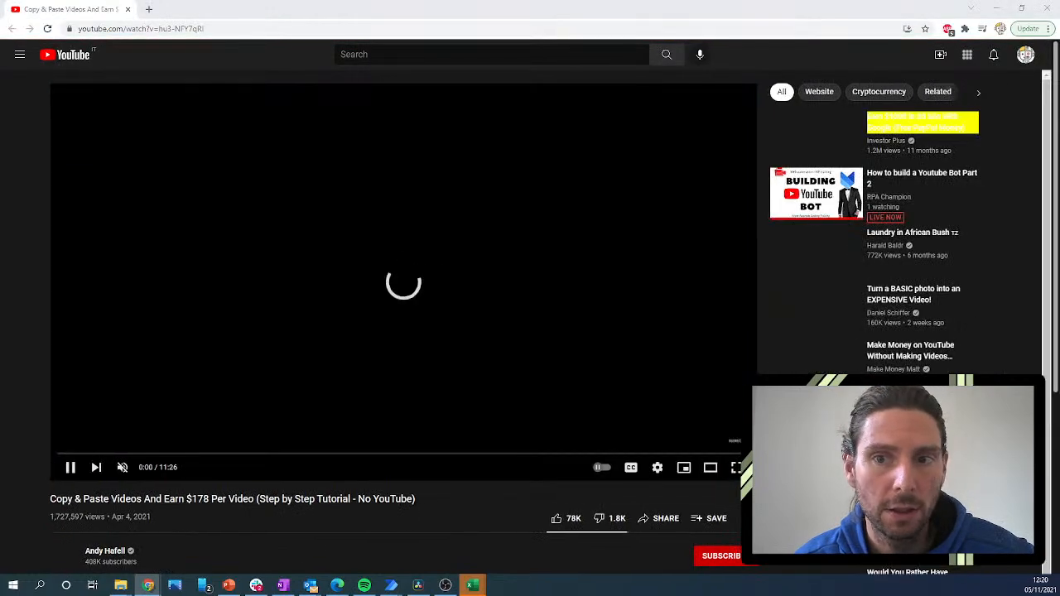
{"action": "scroll", "coordinate": [439, 304], "scroll_direction": "down", "scroll_amount": 10}
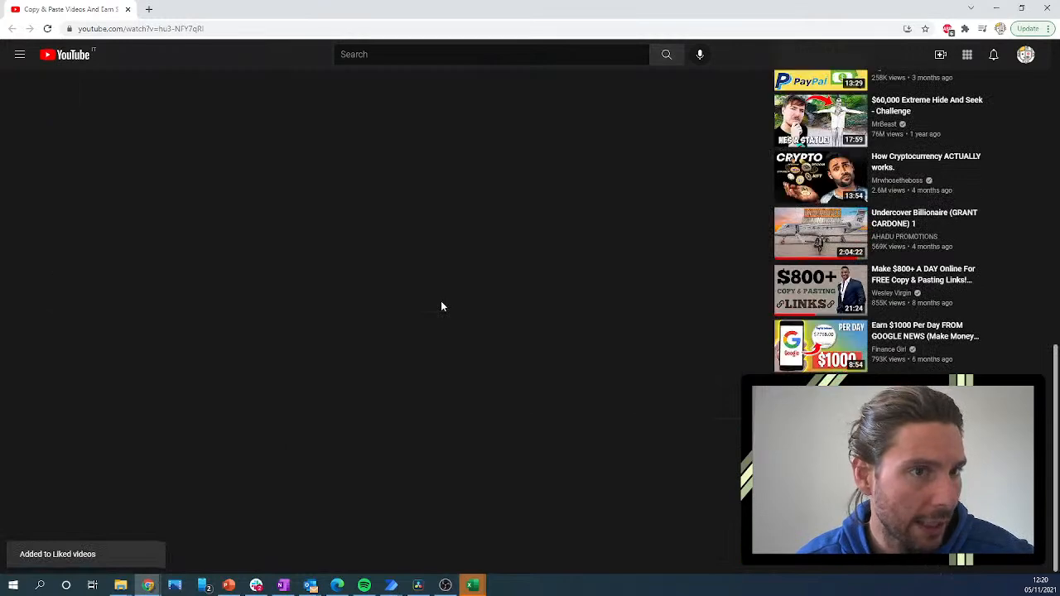
{"action": "scroll", "coordinate": [441, 306], "scroll_direction": "up", "scroll_amount": 3}
{"action": "scroll", "coordinate": [472, 306], "scroll_direction": "up", "scroll_amount": 2}
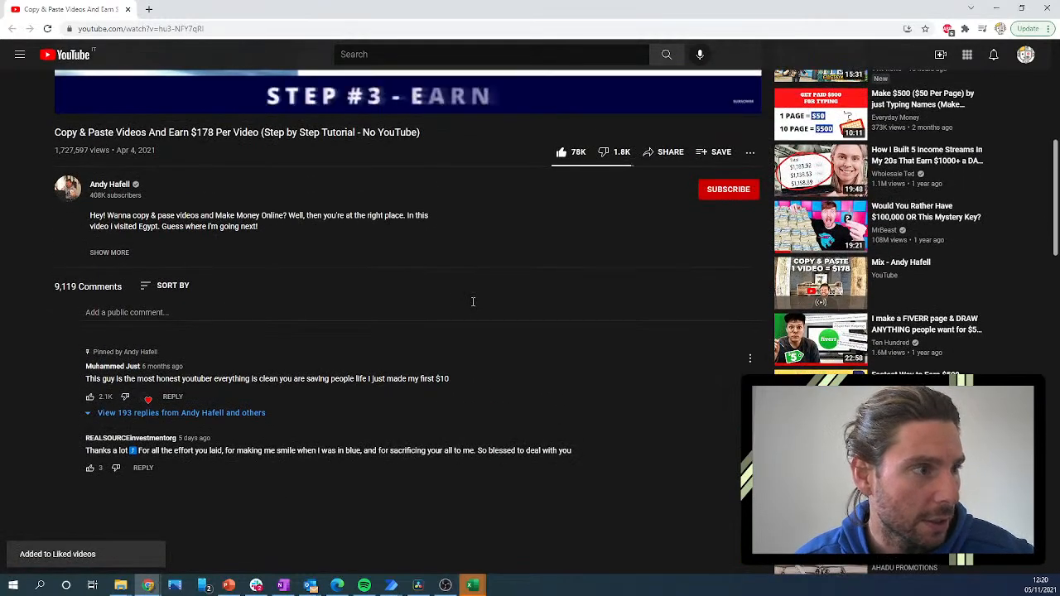
{"action": "left_click", "coordinate": [472, 310]}
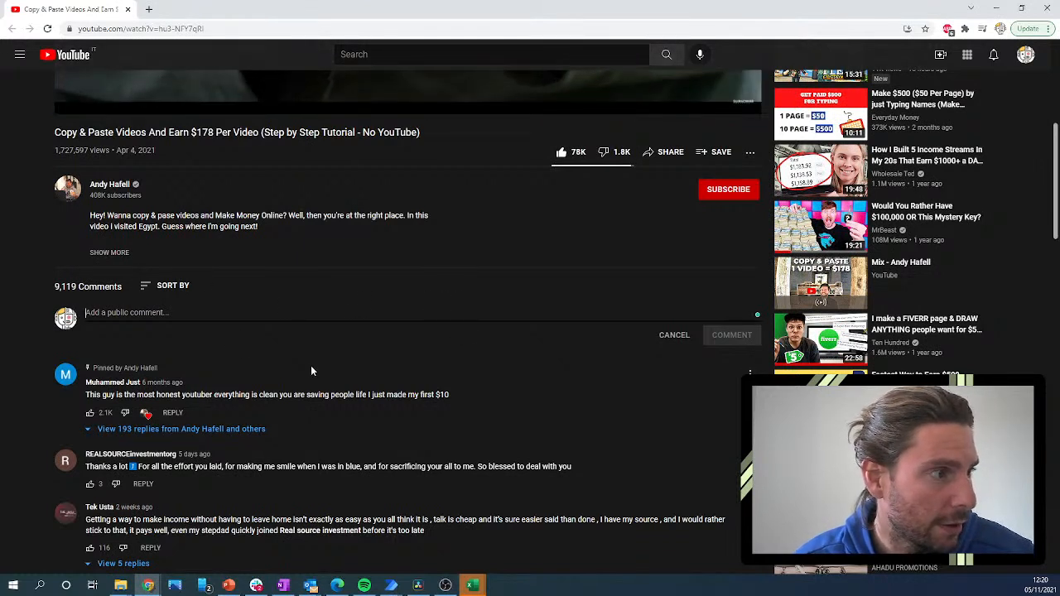
{"action": "mouse_move", "coordinate": [398, 586]}
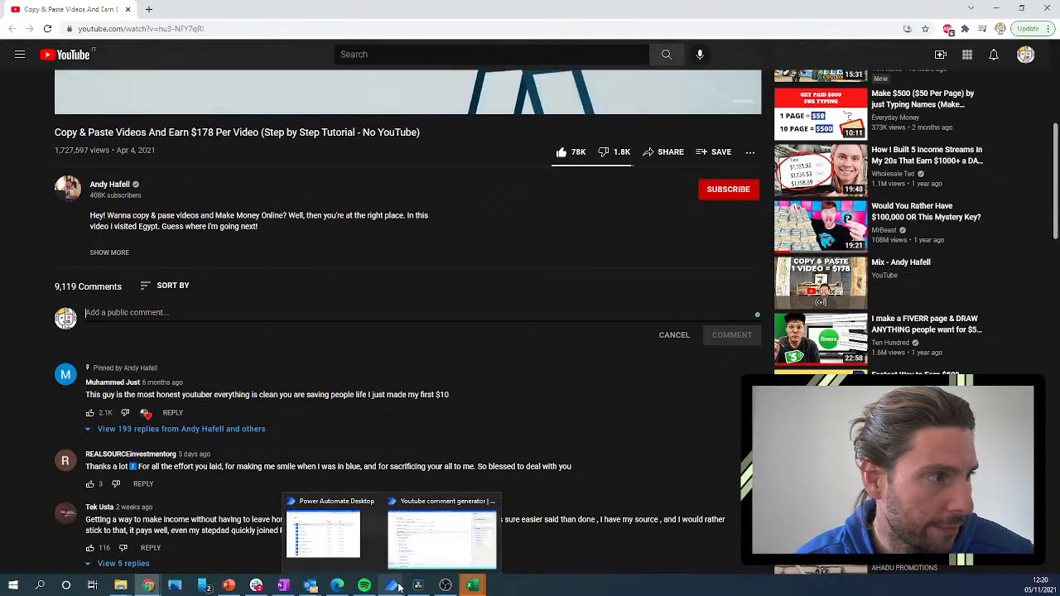
{"action": "left_click", "coordinate": [423, 312]}
{"action": "type", "text": "Hey i am an automated robot created by the RPA Champion to comment on all videos on youtube. I have liked your video. Thumbs up and keep on doing what you doing"}
{"action": "key", "text": "ctrl+Return"}
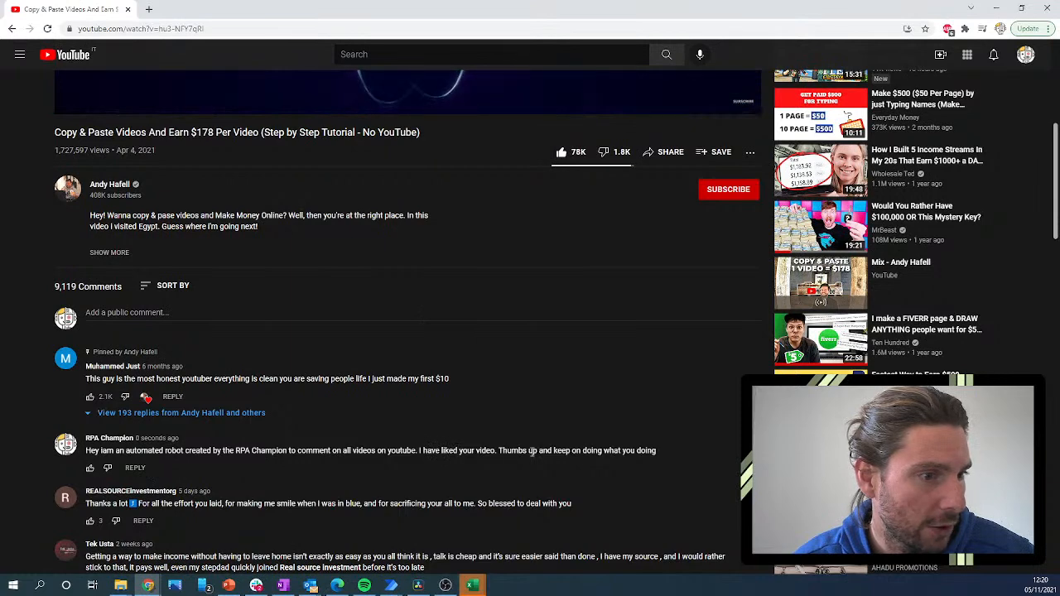
Check the comments that the running flow posts on the Google PayPal money and NFT videos.
{"action": "scroll", "coordinate": [128, 491], "scroll_direction": "up", "scroll_amount": 5}
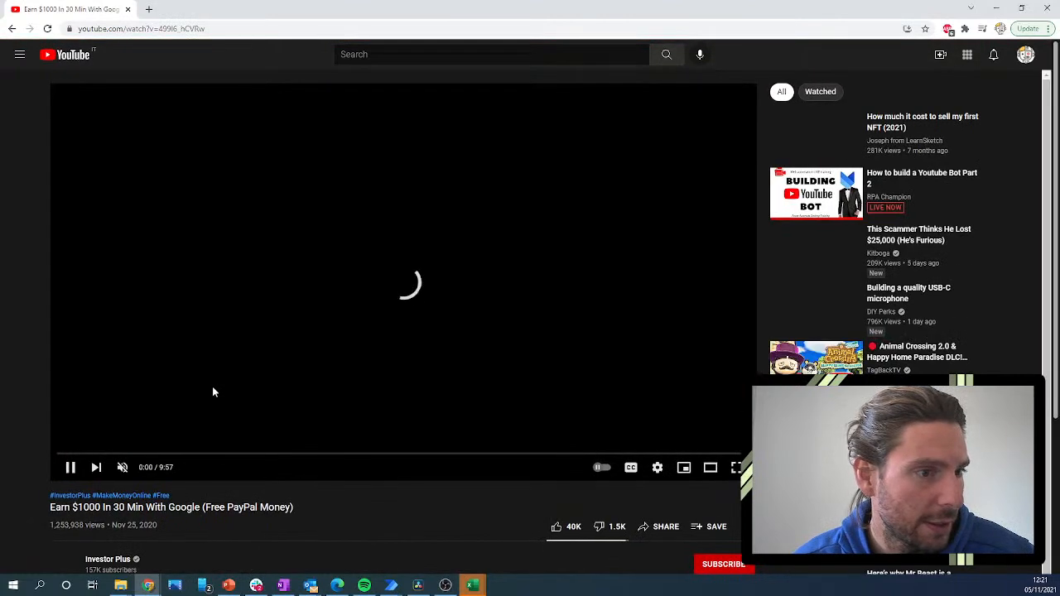
{"action": "scroll", "coordinate": [212, 392], "scroll_direction": "down", "scroll_amount": 6}
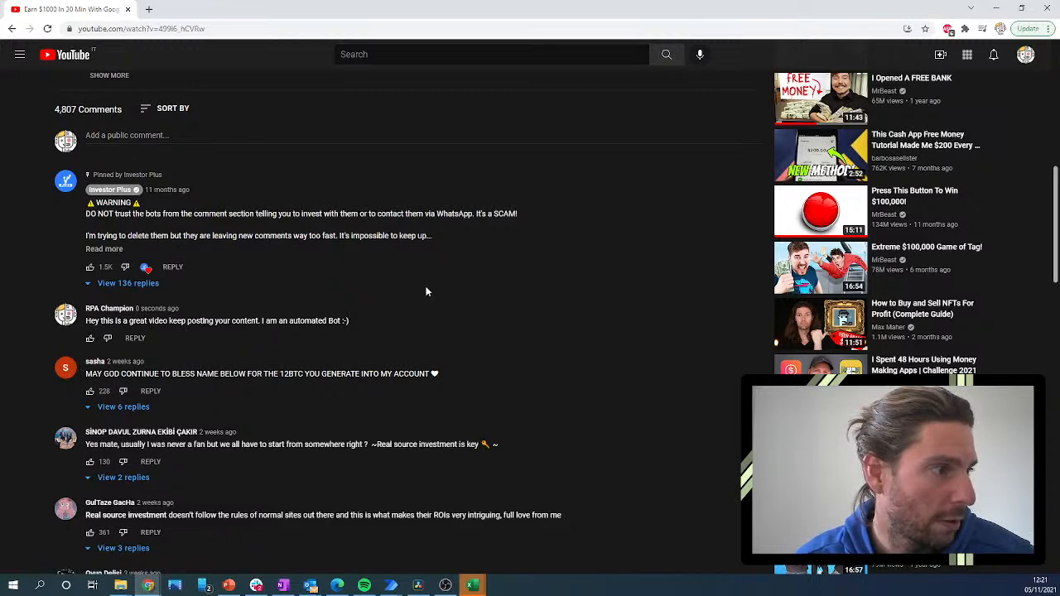
{"action": "scroll", "coordinate": [427, 292], "scroll_direction": "up", "scroll_amount": 8}
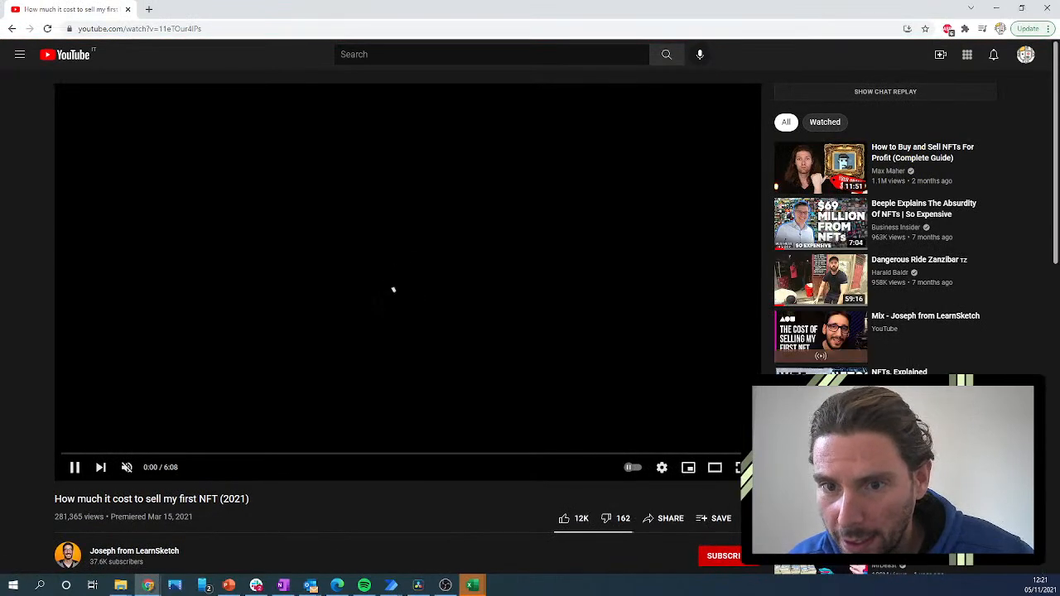
{"action": "scroll", "coordinate": [408, 107], "scroll_direction": "down", "scroll_amount": 8}
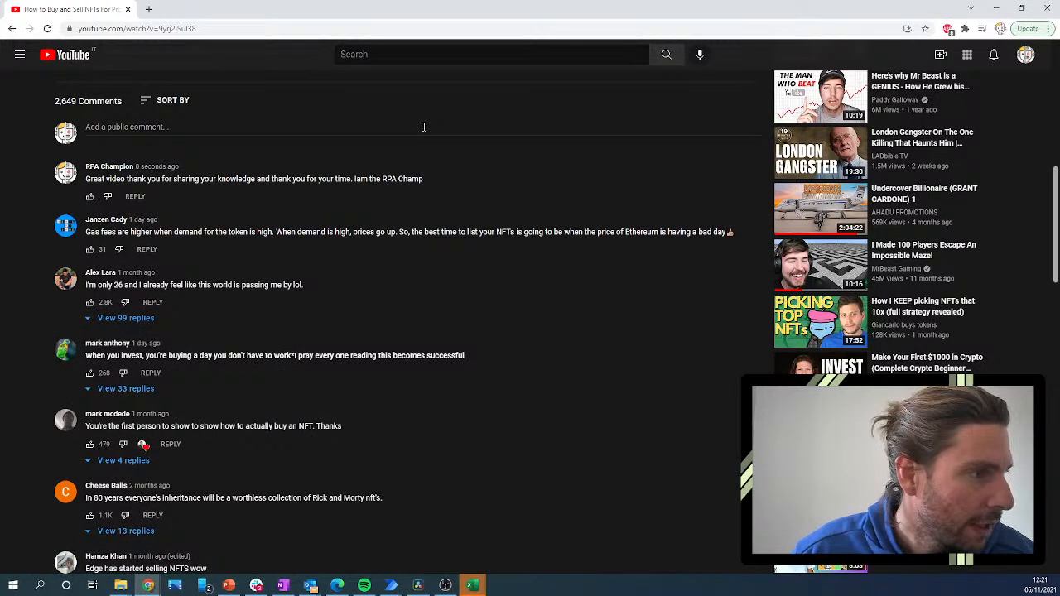
{"action": "scroll", "coordinate": [424, 129], "scroll_direction": "up", "scroll_amount": 10}
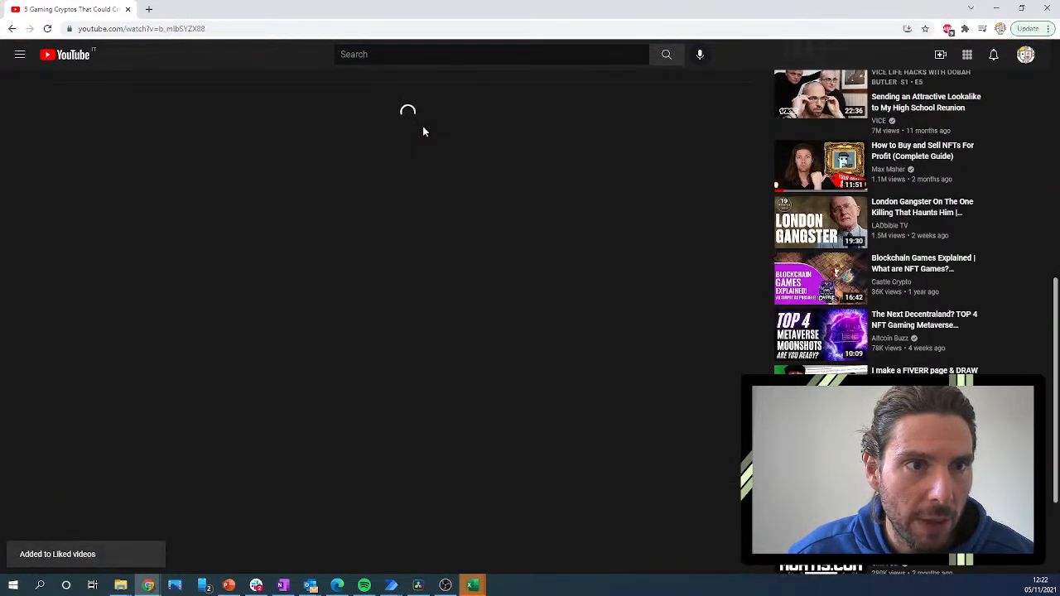
Post the comment "Thank you for posting your video and thank you for your time" on the 5 Gaming Cryptos That Could Create Millionaires video.
{"action": "left_click", "coordinate": [423, 127]}
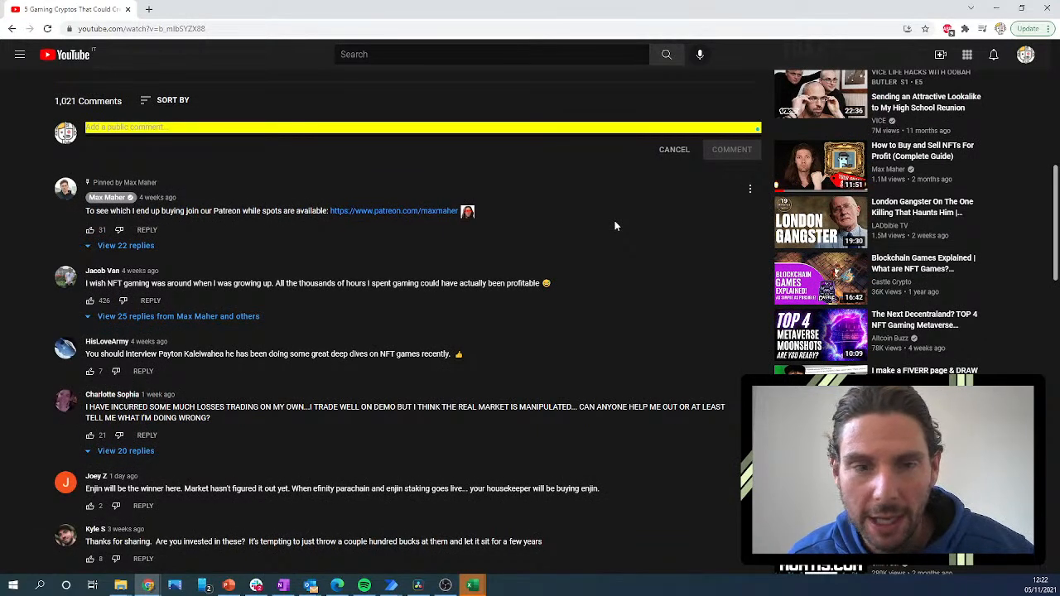
{"action": "scroll", "coordinate": [424, 126], "scroll_direction": "up", "scroll_amount": 3}
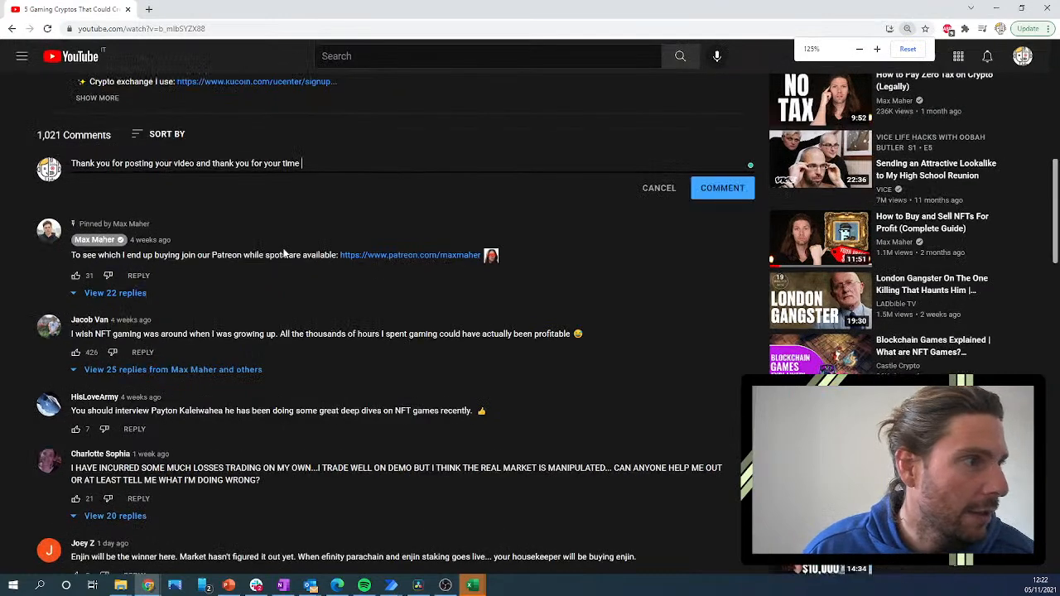
{"action": "scroll", "coordinate": [284, 253], "scroll_direction": "up", "scroll_amount": 6}
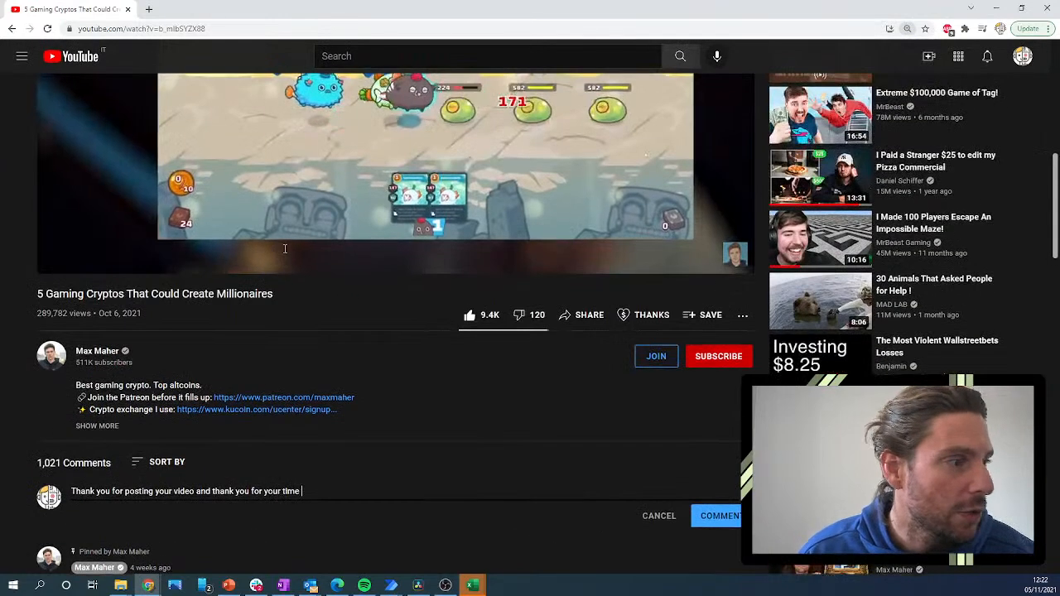
{"action": "key", "text": "ctrl+Return"}
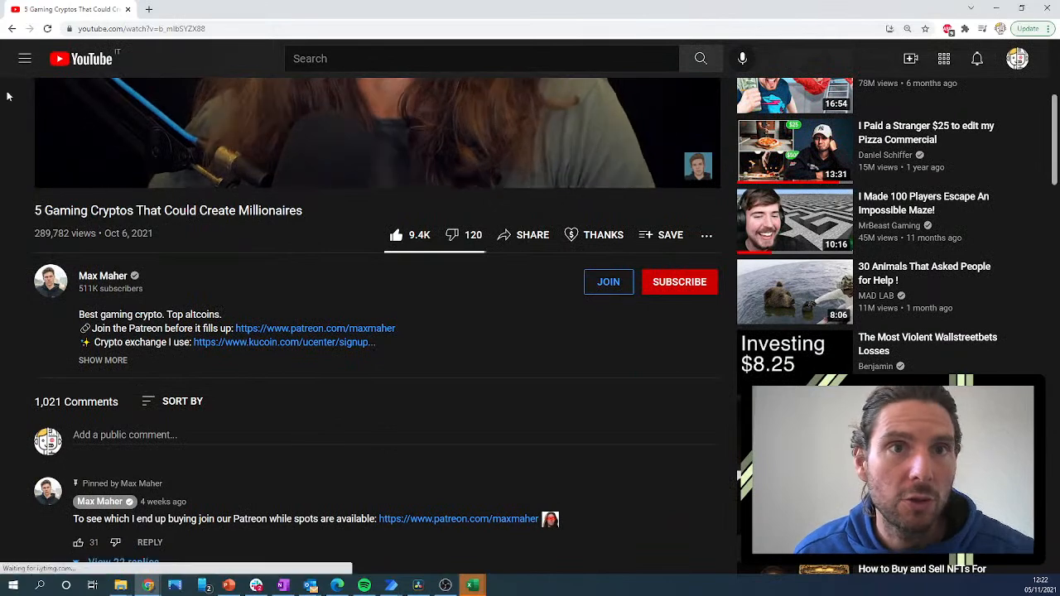
Reset the browser page zoom to 100%.
{"action": "left_click", "coordinate": [1049, 28]}
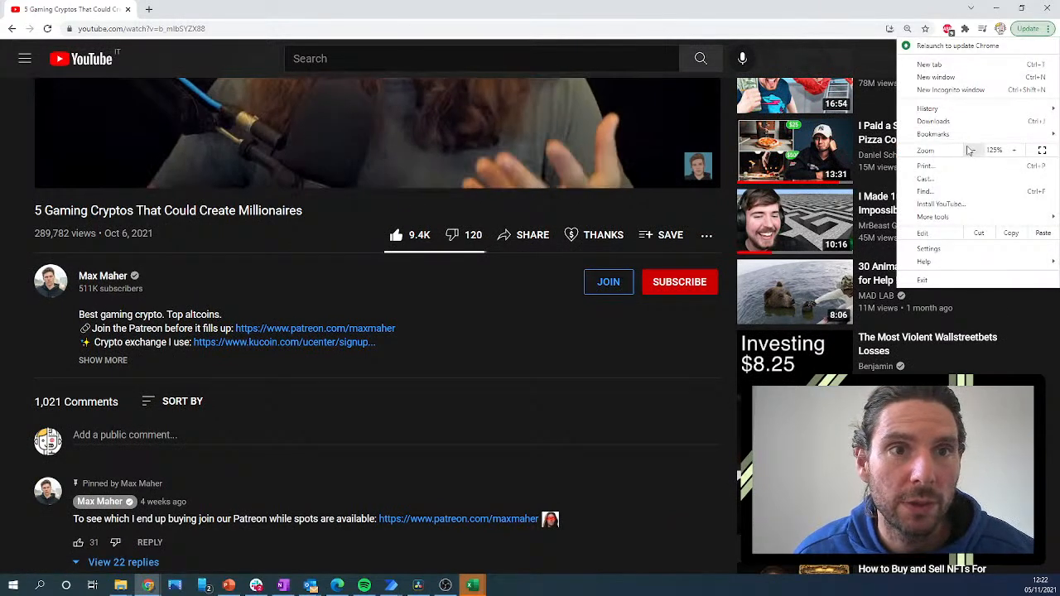
{"action": "left_click", "coordinate": [974, 150]}
{"action": "left_click", "coordinate": [974, 150]}
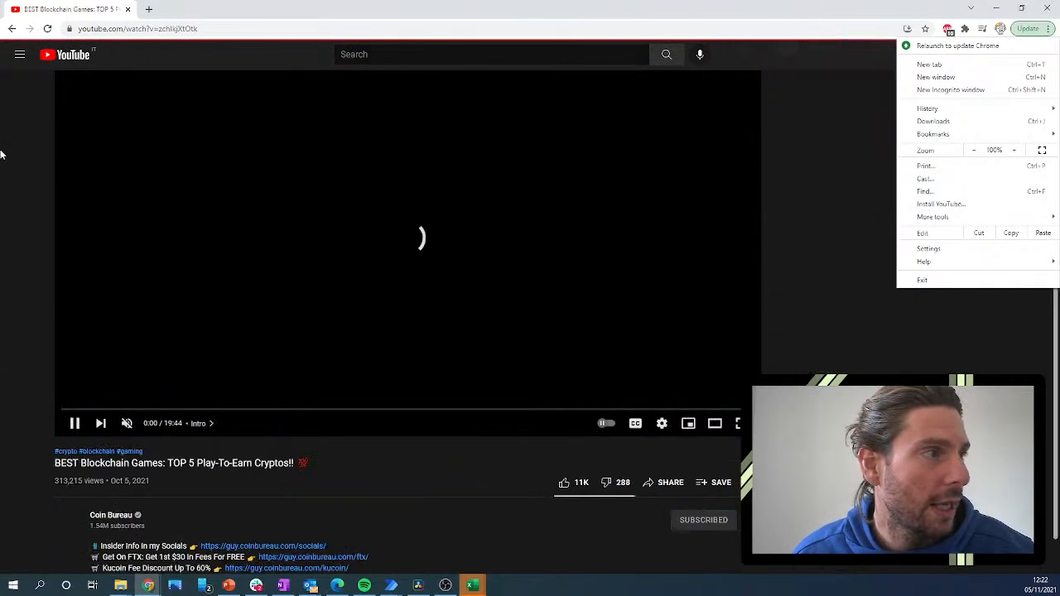
{"action": "left_click", "coordinate": [91, 195]}
Examine the like status and comment box on the BEST Blockchain Games: TOP 5 Play-To-Earn Cryptos video page.
{"action": "scroll", "coordinate": [489, 379], "scroll_direction": "down", "scroll_amount": 7}
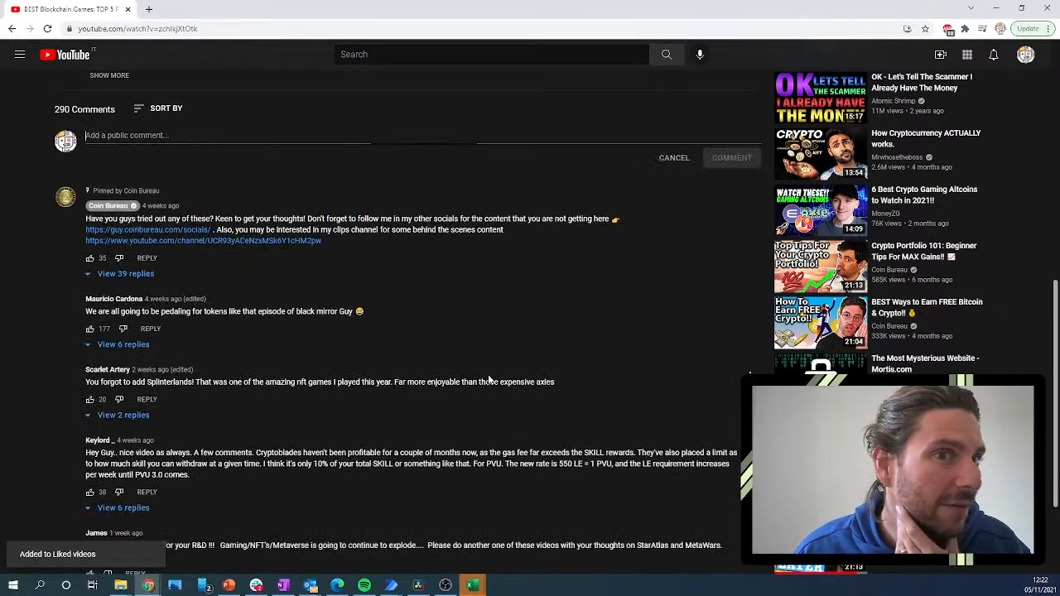
{"action": "scroll", "coordinate": [555, 330], "scroll_direction": "up", "scroll_amount": 1}
{"action": "scroll", "coordinate": [555, 330], "scroll_direction": "up", "scroll_amount": 1}
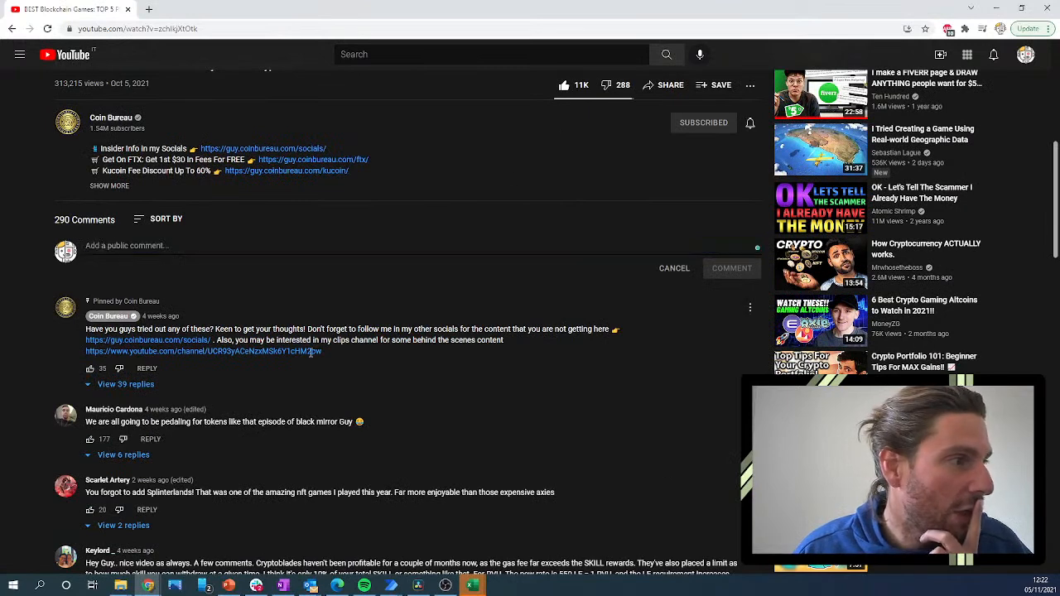
{"action": "scroll", "coordinate": [468, 282], "scroll_direction": "up", "scroll_amount": 5}
{"action": "scroll", "coordinate": [484, 381], "scroll_direction": "down", "scroll_amount": 2}
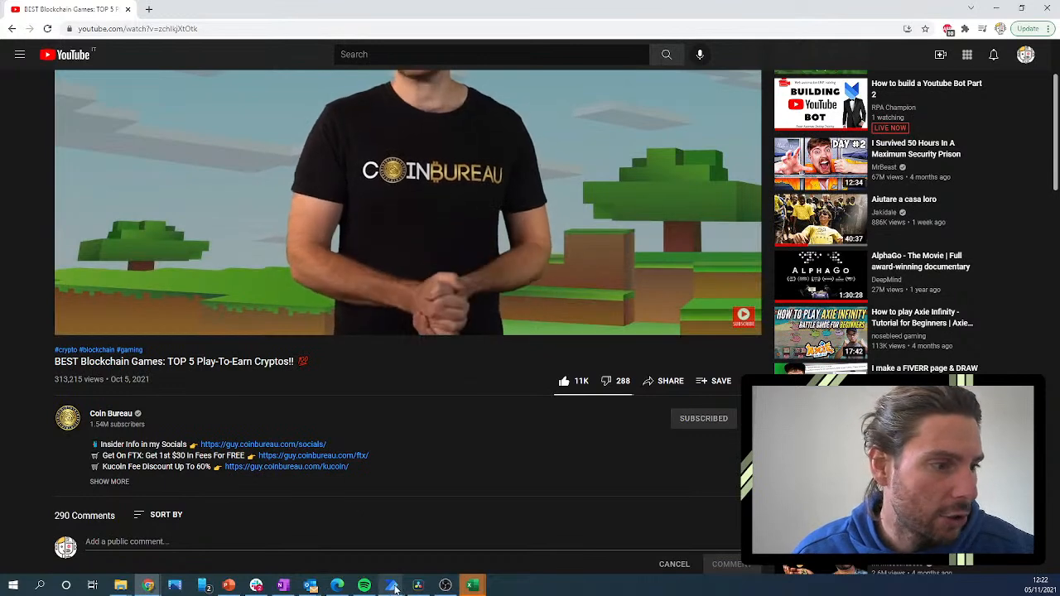
Switch to the Youtube comment generator flow in Power Automate Desktop and review its actions from Launch Excel through the For each loop.
{"action": "mouse_move", "coordinate": [395, 589]}
{"action": "left_click", "coordinate": [441, 537]}
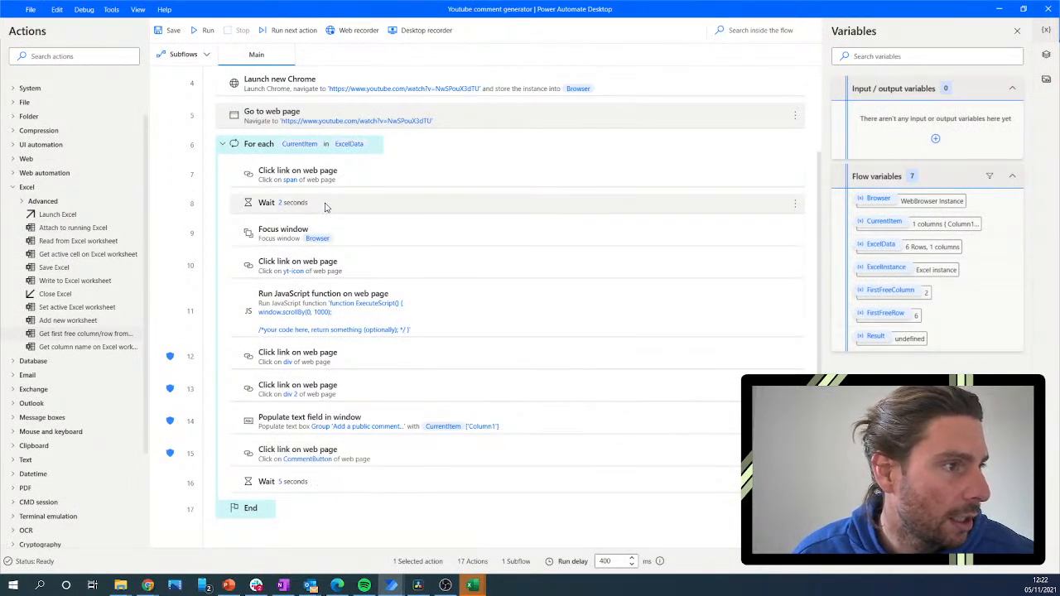
{"action": "scroll", "coordinate": [503, 217], "scroll_direction": "up", "scroll_amount": 3}
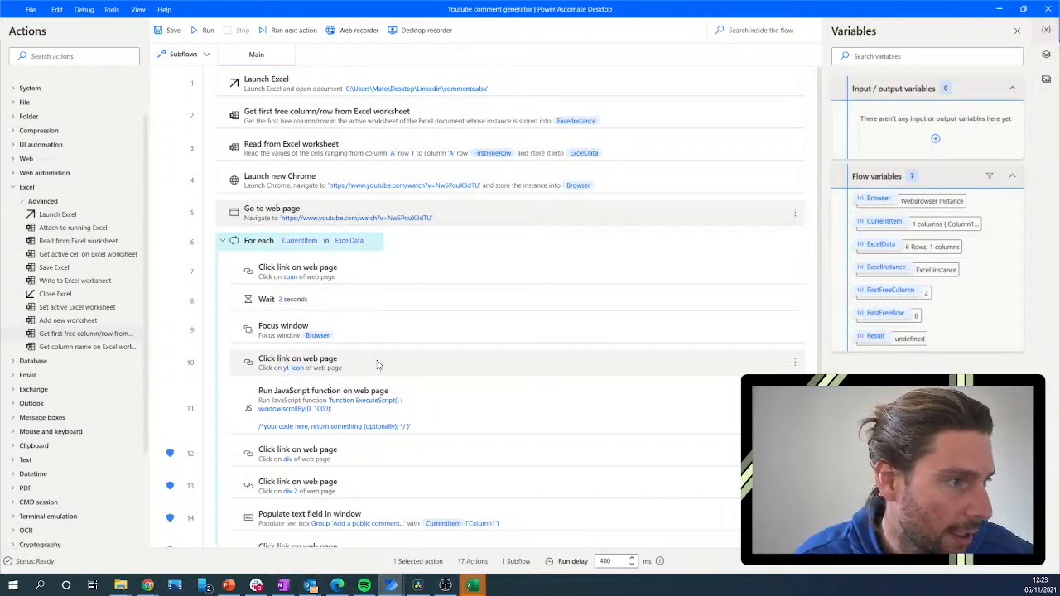
{"action": "scroll", "coordinate": [377, 364], "scroll_direction": "down", "scroll_amount": 3}
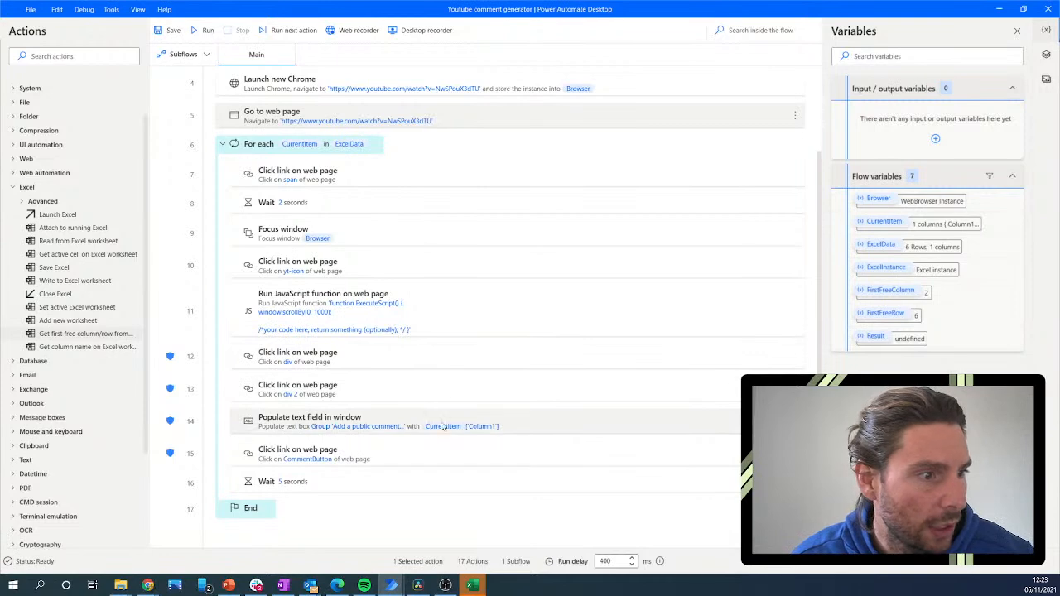
{"action": "scroll", "coordinate": [259, 137], "scroll_direction": "up", "scroll_amount": 3}
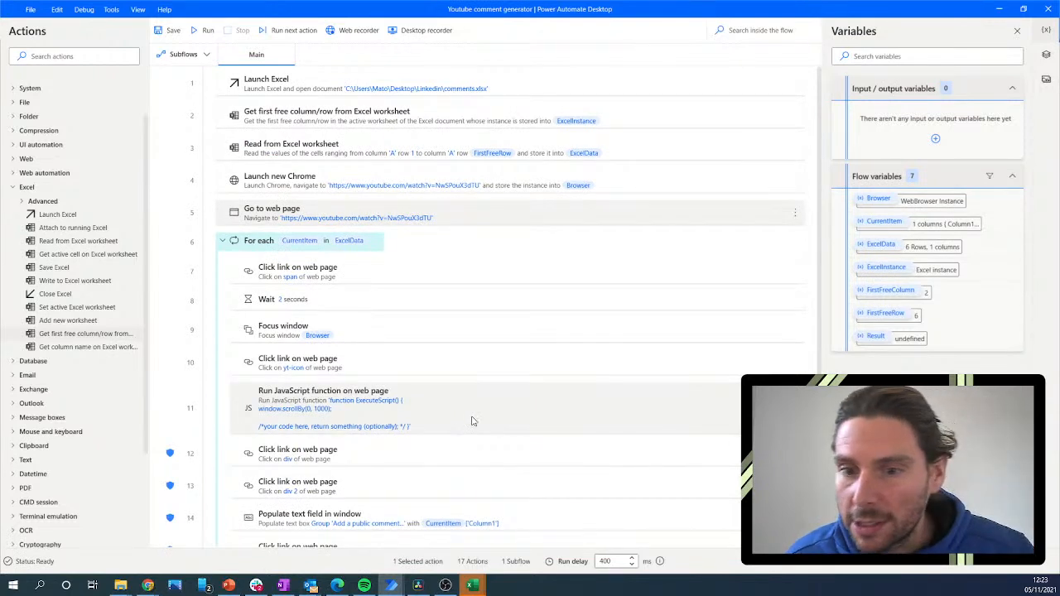
Switch to the editable comments workbook in Excel and enter "This is a great video , very gratefull for your help and for posting it" in A6.
{"action": "mouse_move", "coordinate": [477, 586]}
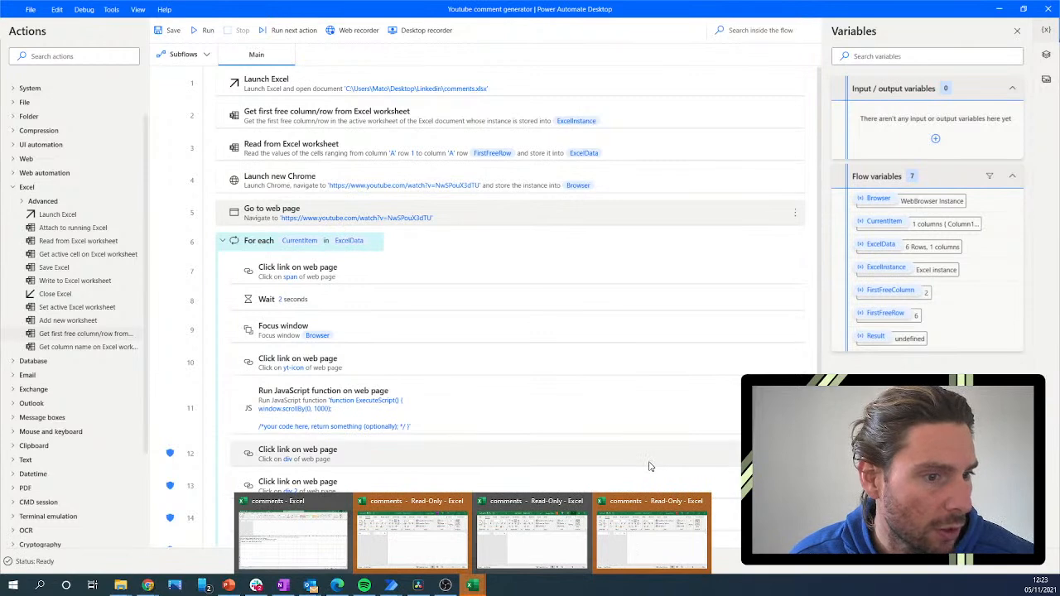
{"action": "left_click", "coordinate": [269, 534]}
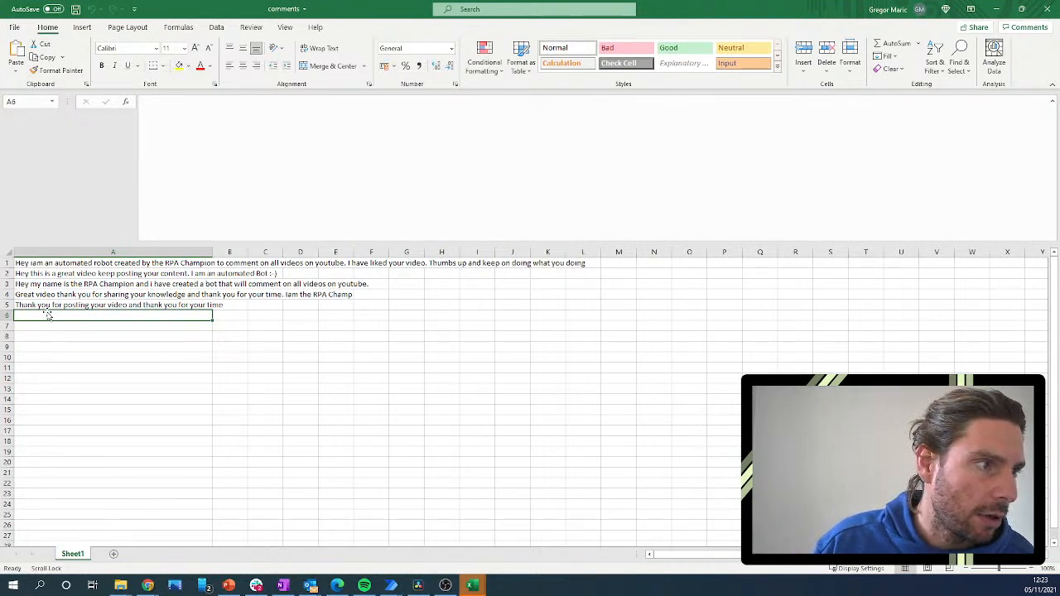
{"action": "type", "text": "This"}
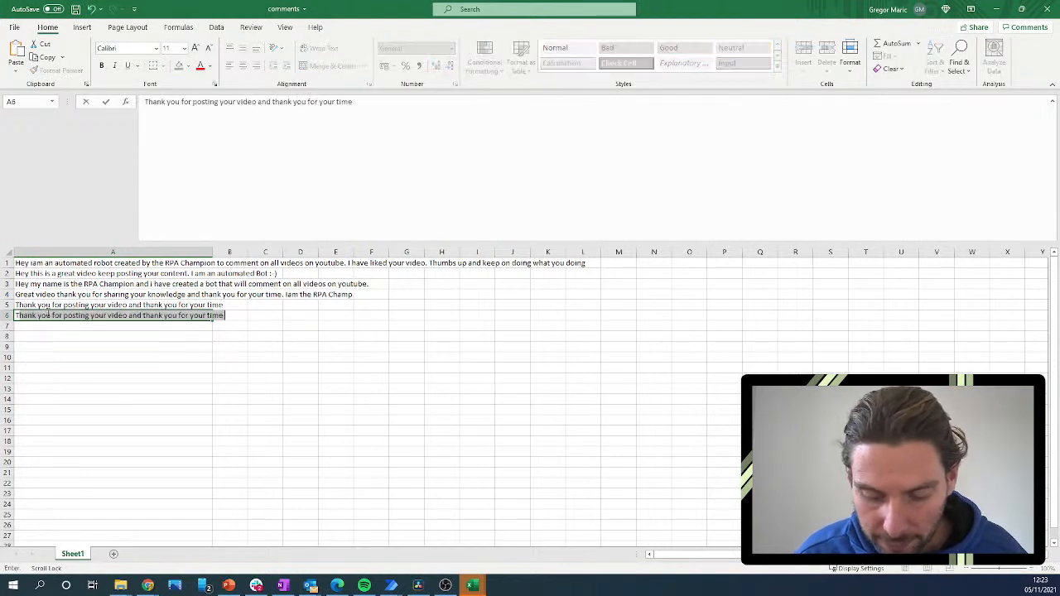
{"action": "type", "text": " is a great"}
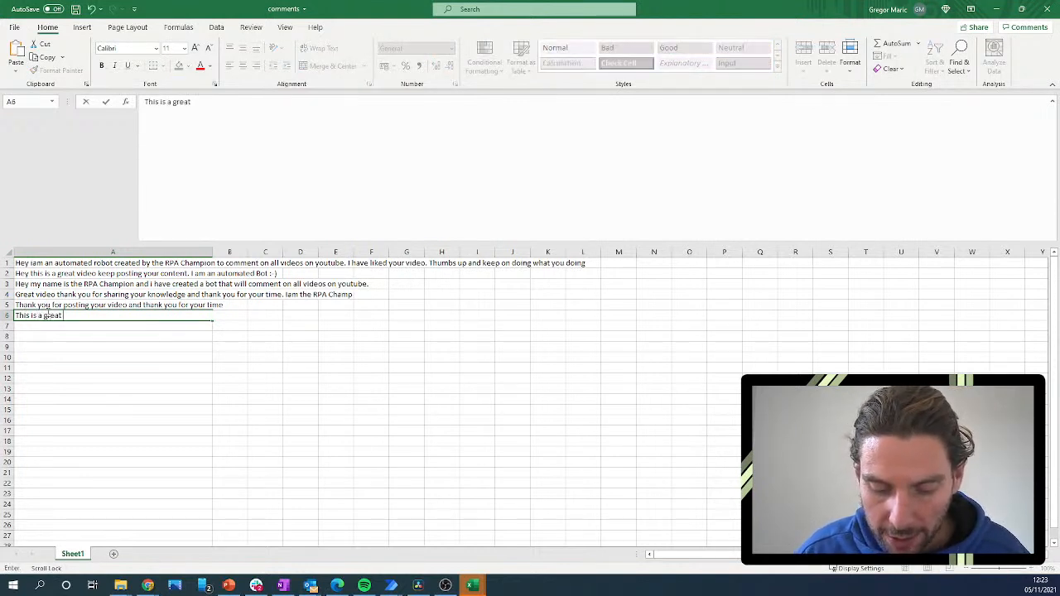
{"action": "type", "text": " video , "}
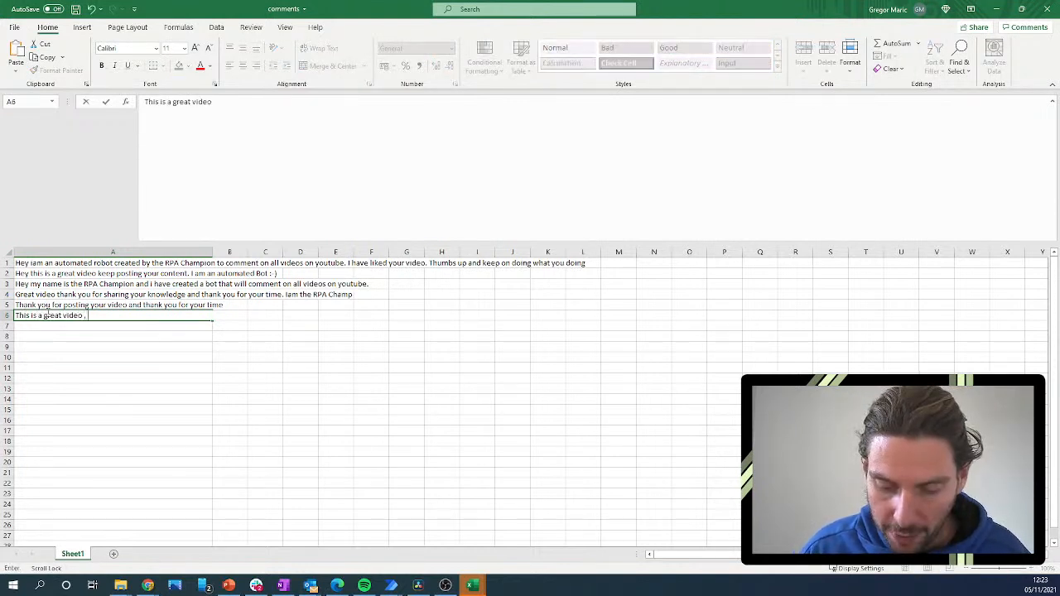
{"action": "type", "text": "very grate"}
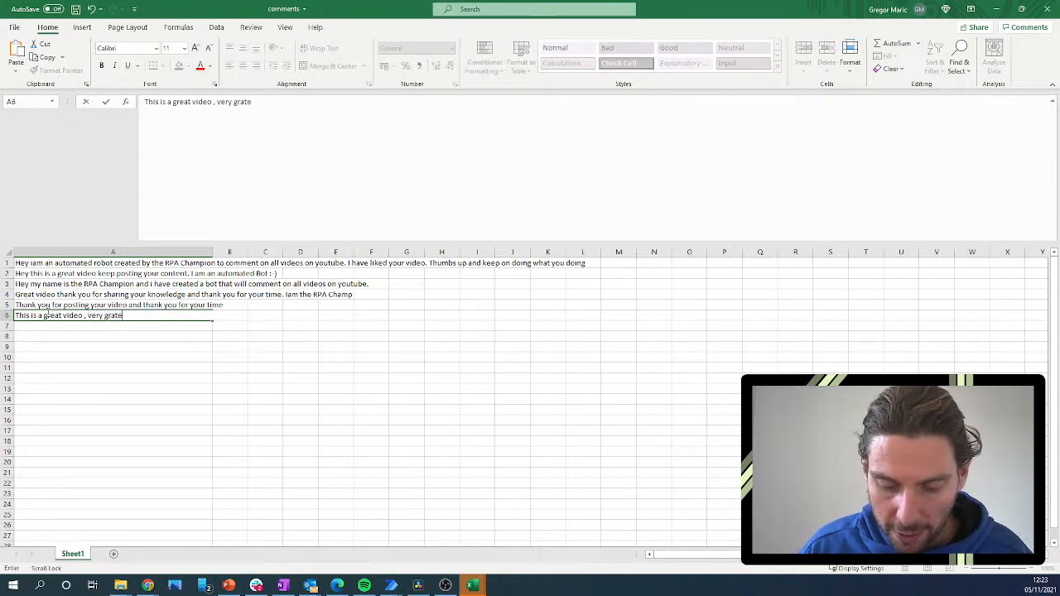
{"action": "type", "text": "full for your"}
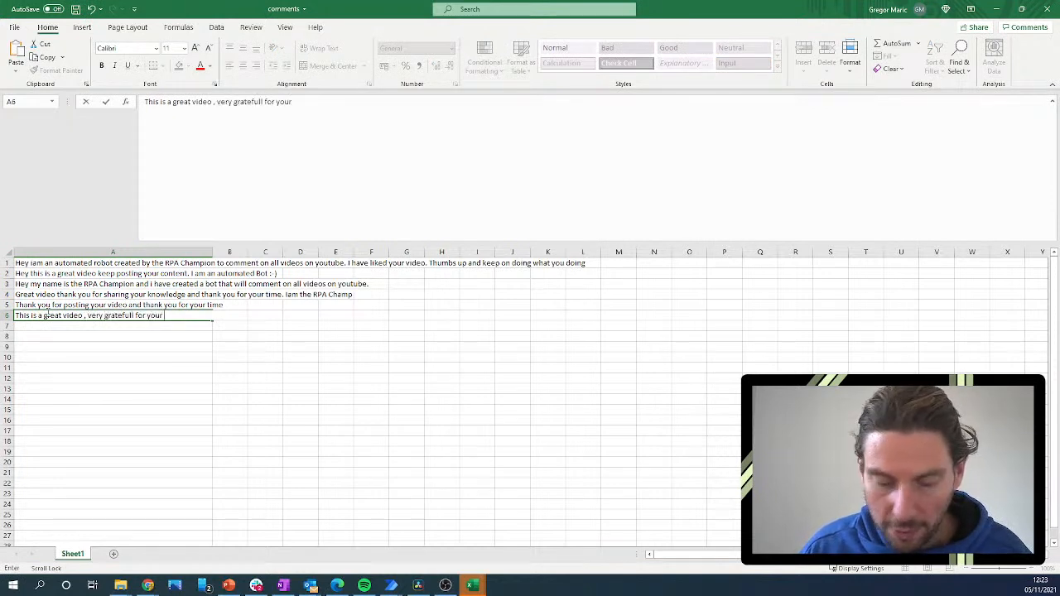
{"action": "type", "text": " help and for posting it"}
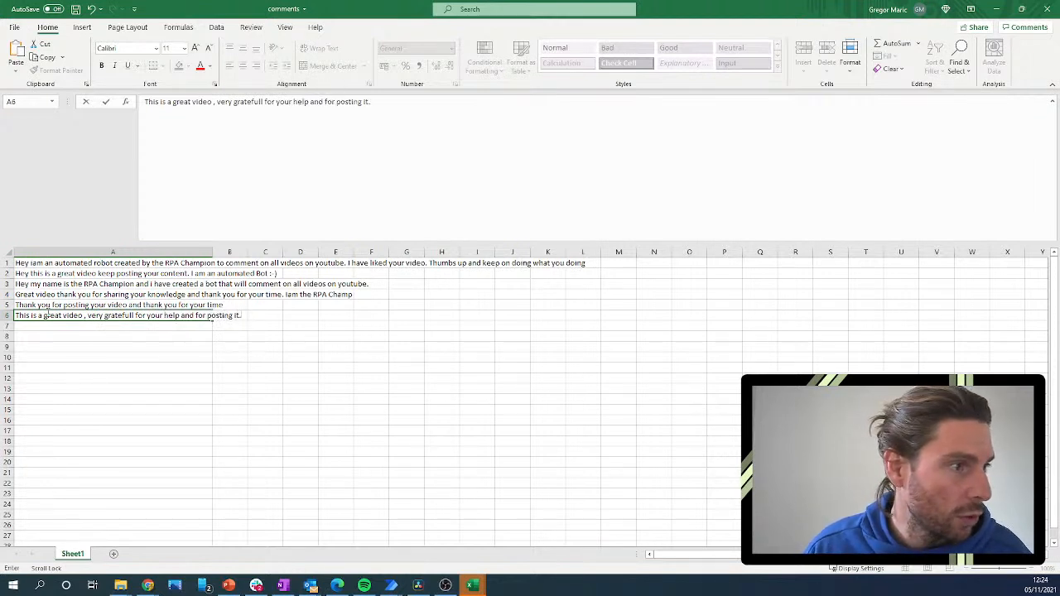
{"action": "key", "text": "Return"}
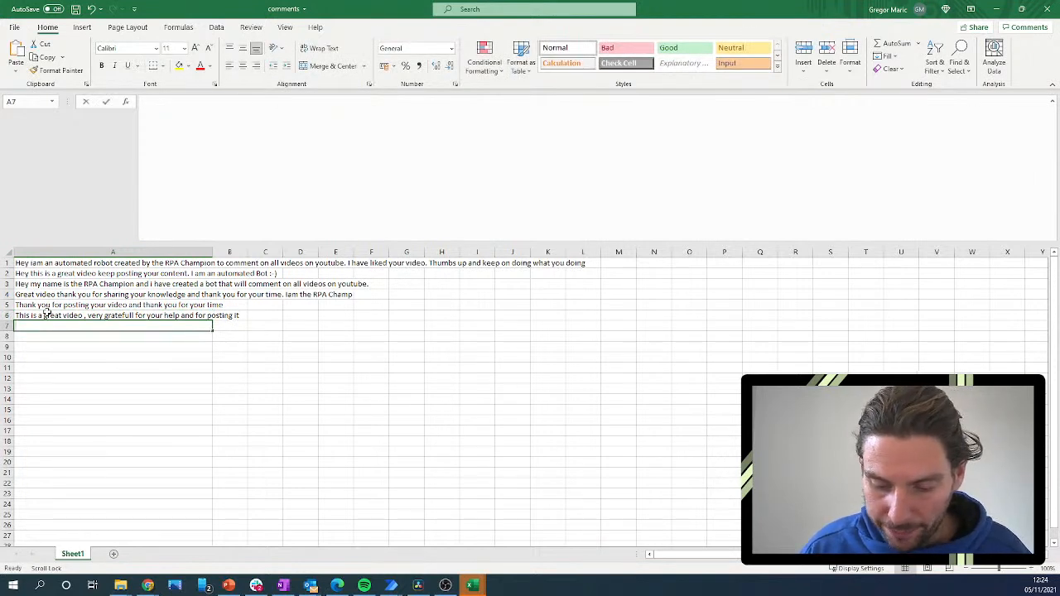
Enter "Your content is great i hope you make more videos like this and i hope you" in A7.
{"action": "type", "text": "Your conen"}
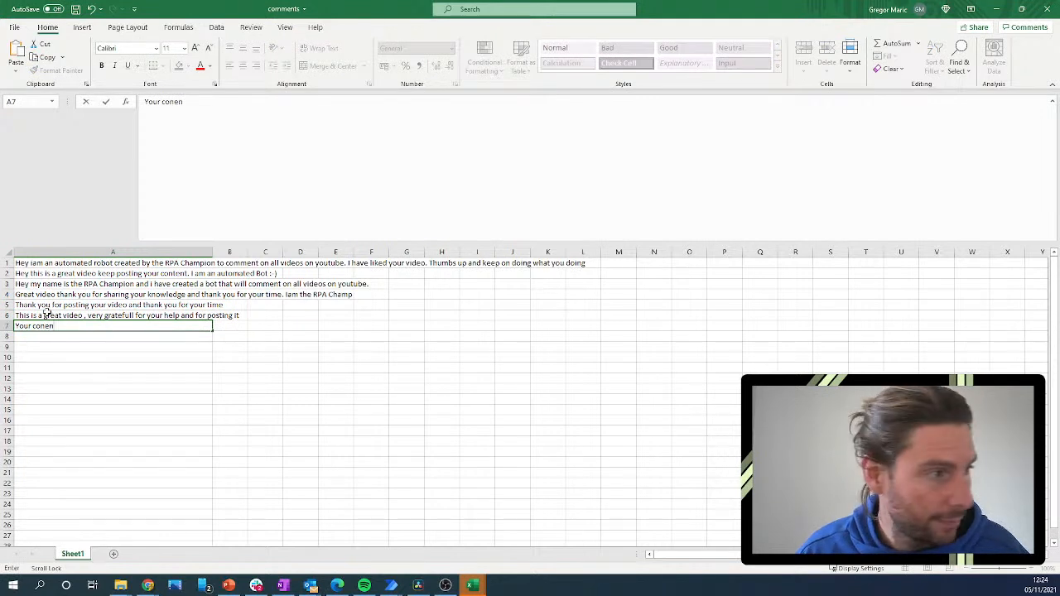
{"action": "key", "text": "BackSpace"}
{"action": "key", "text": "BackSpace"}
{"action": "type", "text": "tent is great i hope you make "}
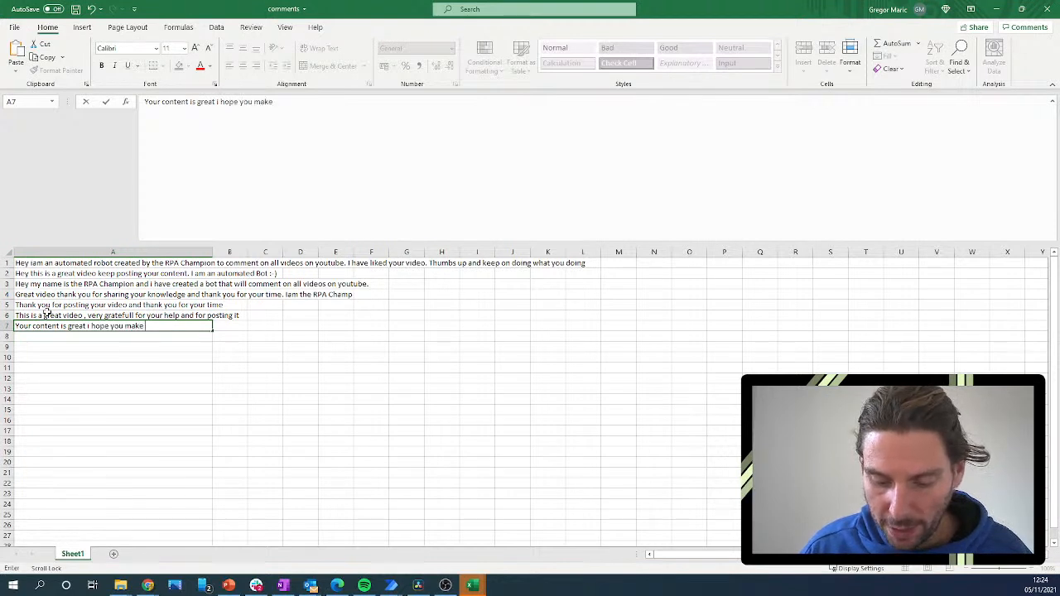
{"action": "type", "text": "more video"}
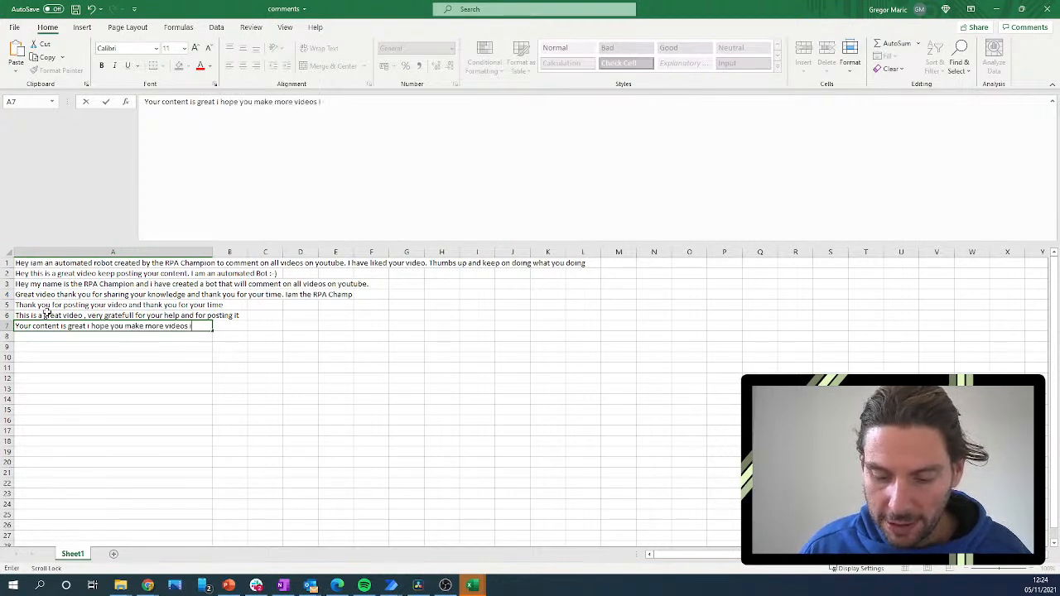
{"action": "type", "text": "s lik"}
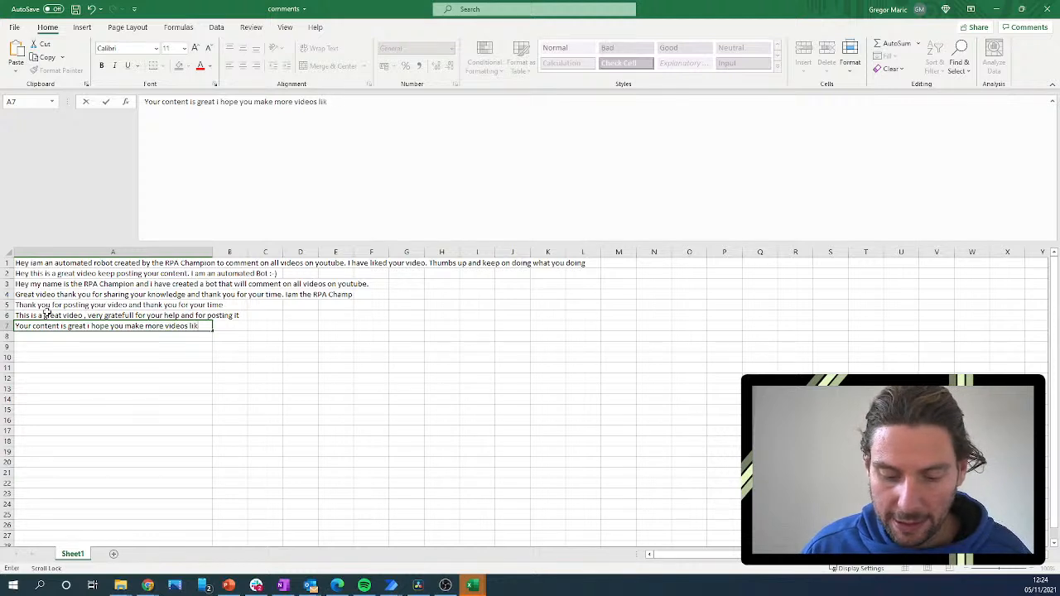
{"action": "type", "text": "e this and i hope you"}
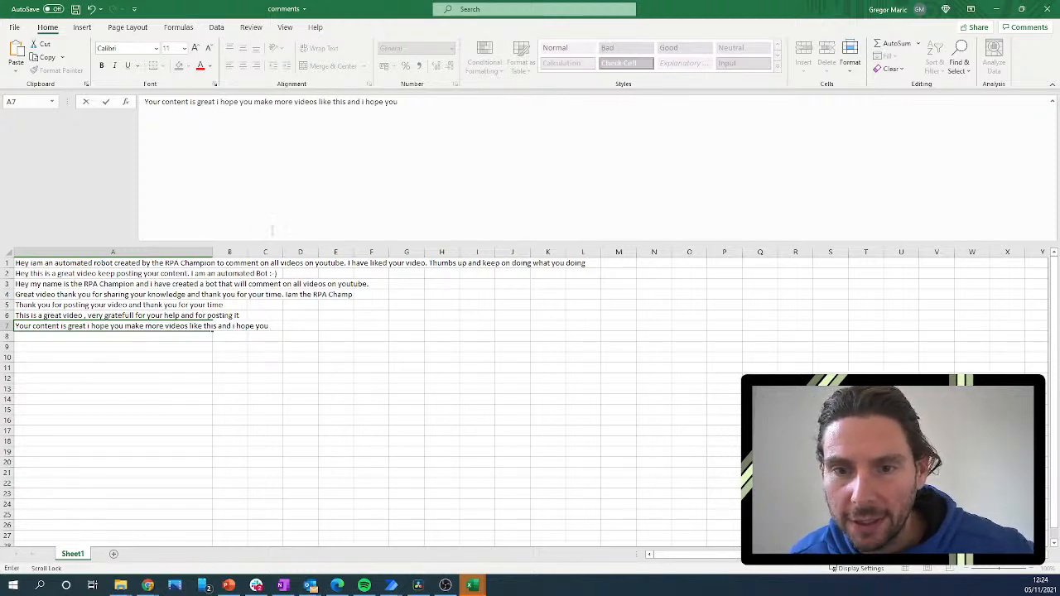
Switch to the Make $4,000 Per Day Posting Rain Videos page in Chrome and copy the comment beginning "Nice video! You are very straight to the point".
{"action": "key", "text": "alt+Tab"}
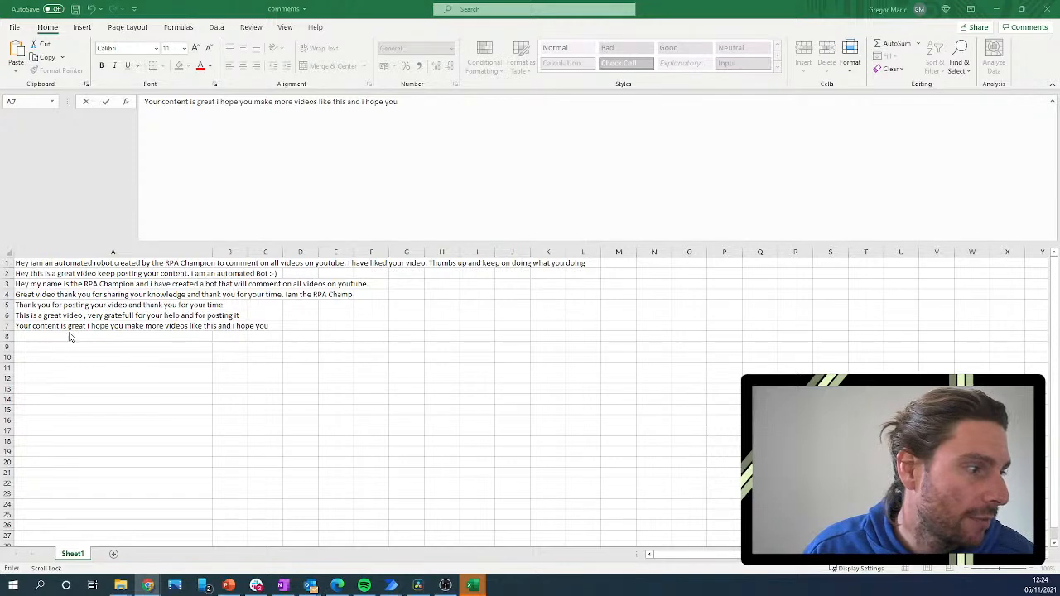
{"action": "mouse_move", "coordinate": [147, 586]}
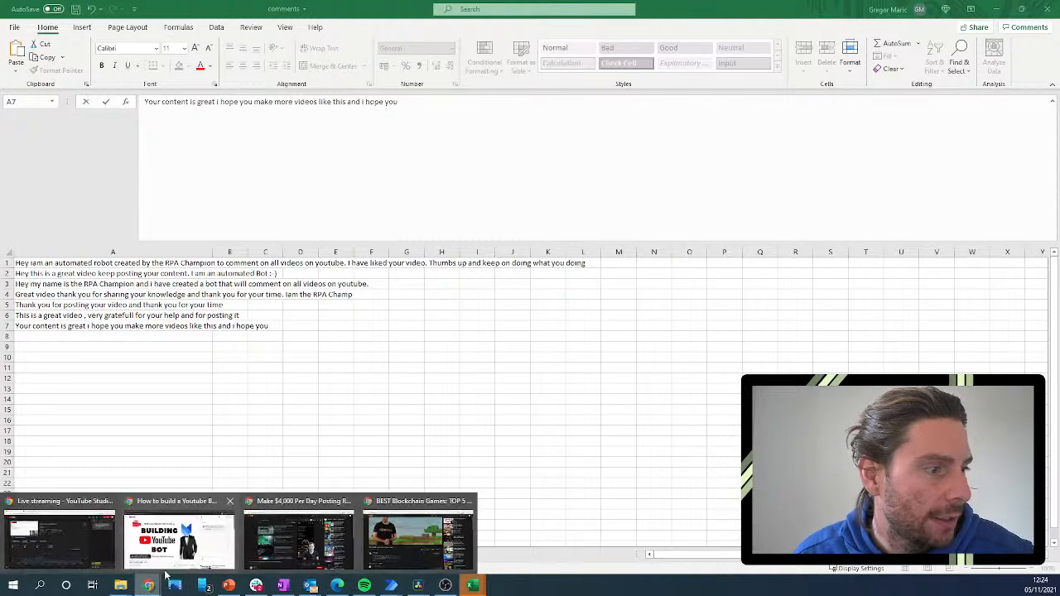
{"action": "left_click", "coordinate": [315, 528]}
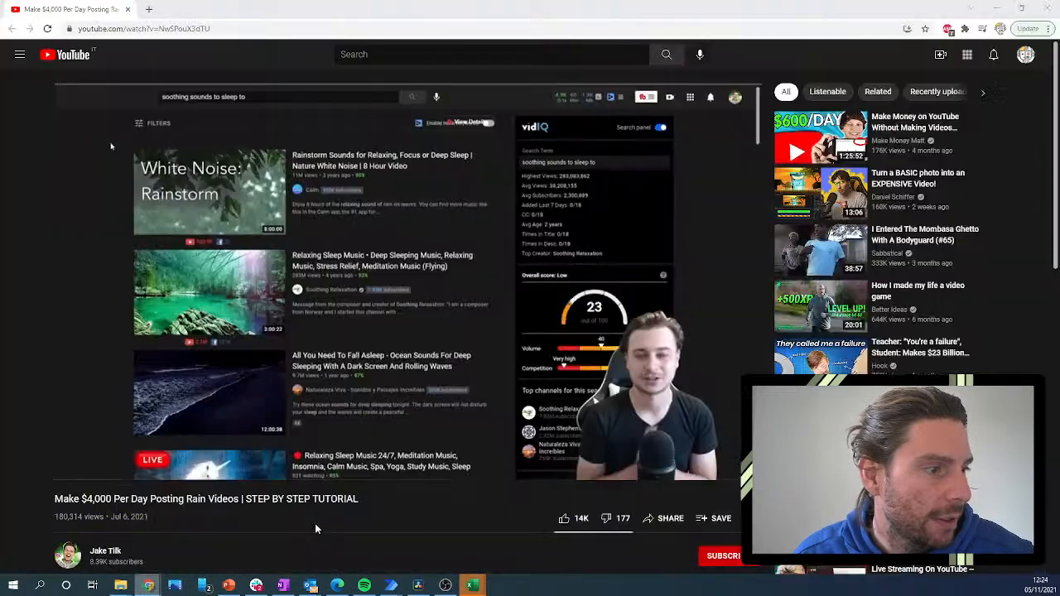
{"action": "left_click", "coordinate": [242, 29]}
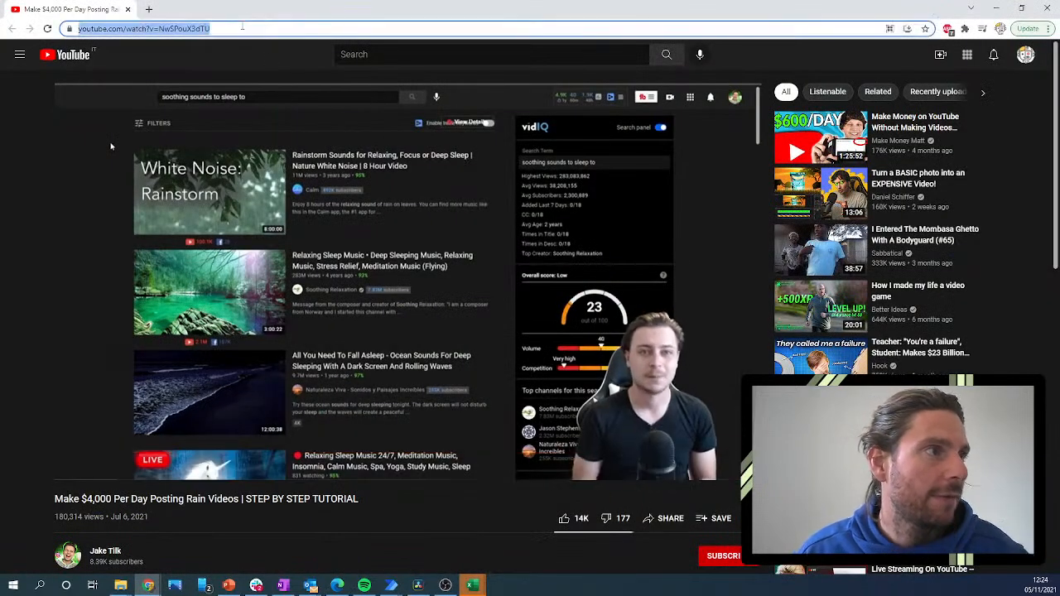
{"action": "scroll", "coordinate": [323, 335], "scroll_direction": "down", "scroll_amount": 4}
{"action": "scroll", "coordinate": [315, 299], "scroll_direction": "down", "scroll_amount": 3}
{"action": "scroll", "coordinate": [381, 232], "scroll_direction": "down", "scroll_amount": 2}
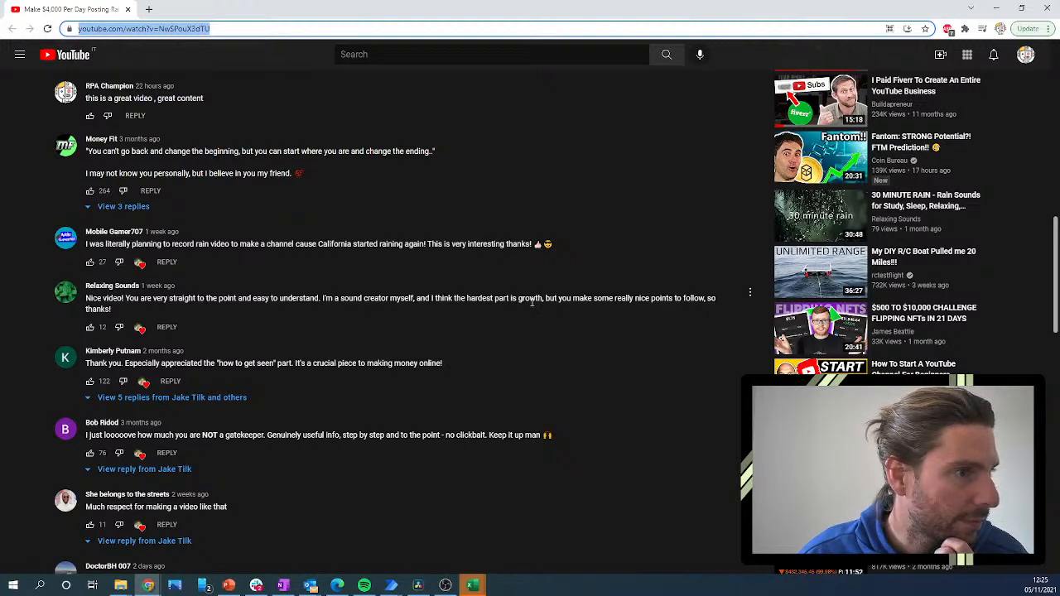
{"action": "left_click_drag", "start_coordinate": [111, 309], "coordinate": [89, 308]}
{"action": "key", "text": "ctrl+c"}
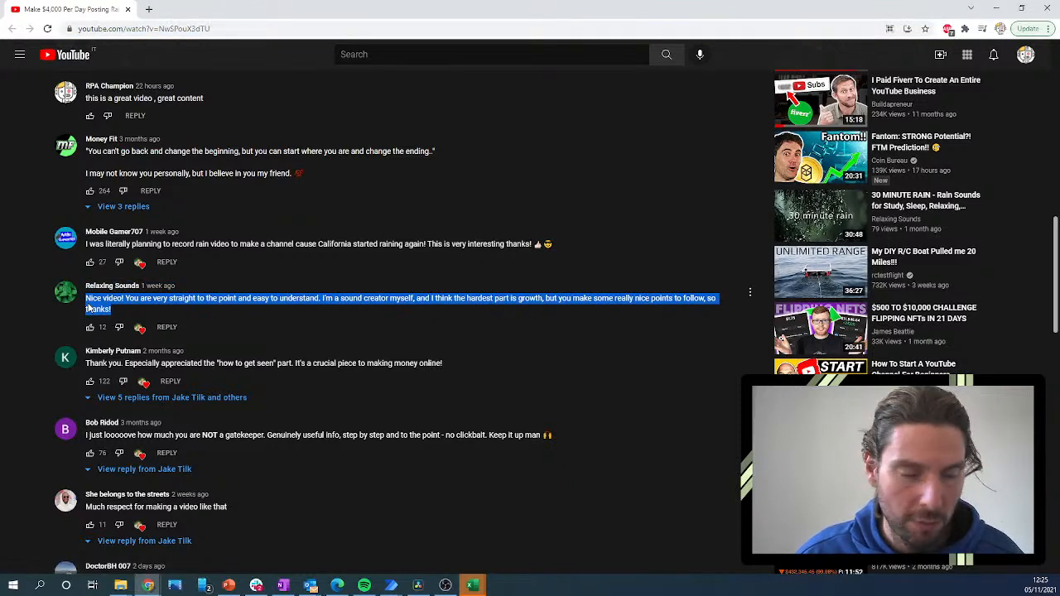
Switch back to the comments workbook in Excel and paste the copied comment into A8.
{"action": "key", "text": "alt+Tab"}
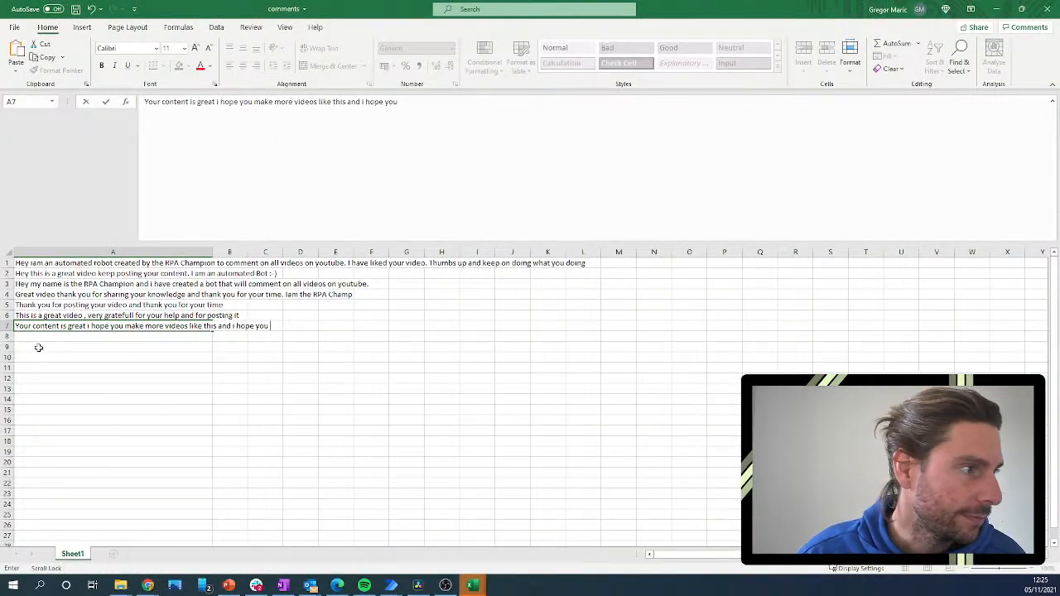
{"action": "left_click", "coordinate": [39, 341]}
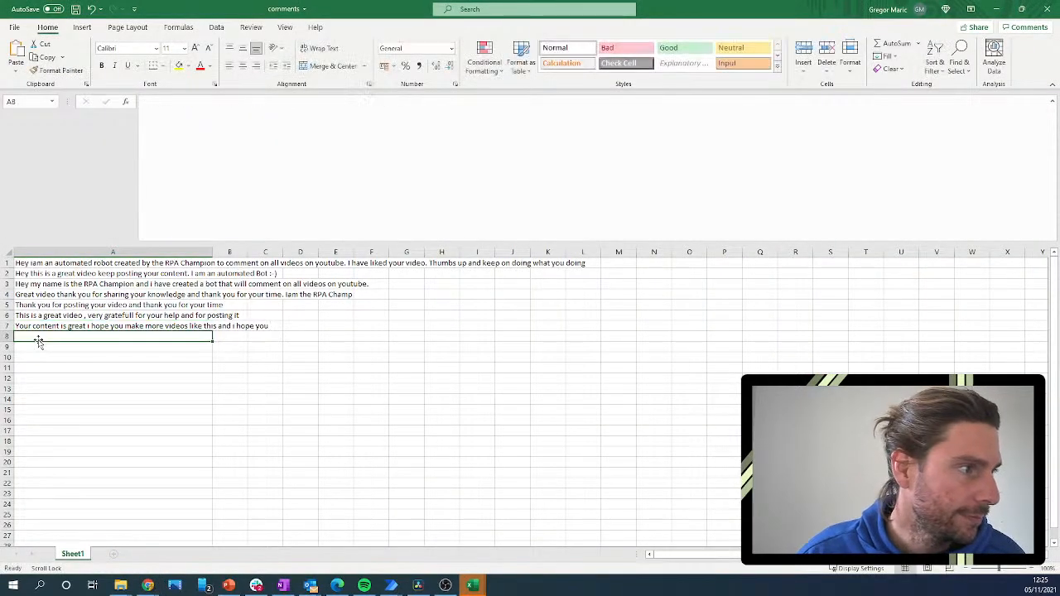
{"action": "double_click", "coordinate": [39, 340]}
{"action": "key", "text": "ctrl+v"}
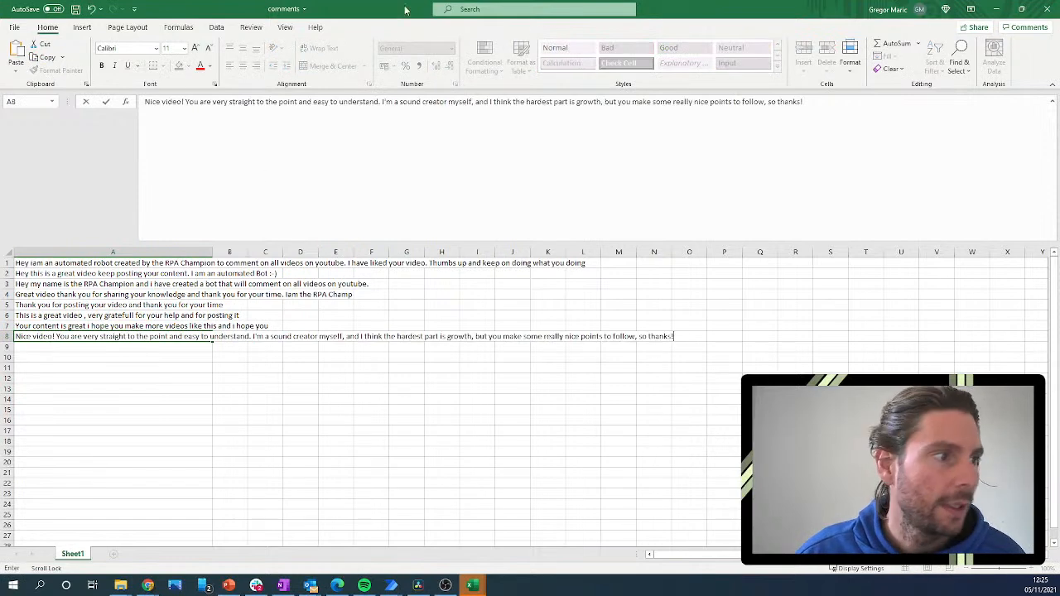
Return to the YouTube comments in Chrome and copy the "I just looooove how much you are NOT a gatekeeper" and "Much respect for making a video like that" comments.
{"action": "key", "text": "alt+Tab"}
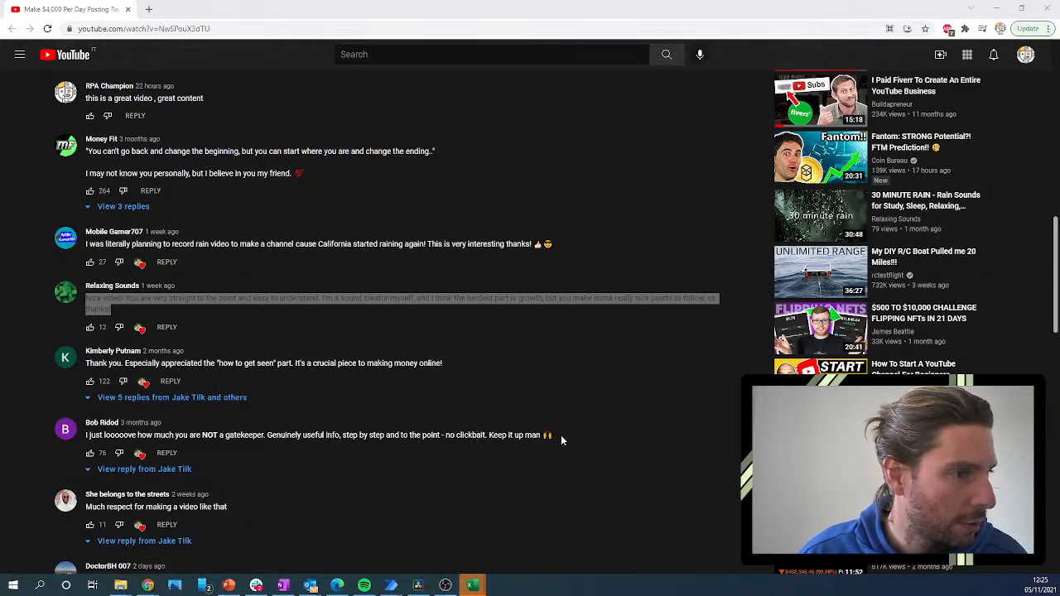
{"action": "left_click_drag", "start_coordinate": [562, 440], "coordinate": [376, 435]}
{"action": "mouse_move", "coordinate": [105, 435]}
{"action": "left_mouse_down"}
{"action": "mouse_move", "coordinate": [80, 428]}
{"action": "mouse_move", "coordinate": [86, 436]}
{"action": "left_mouse_up"}
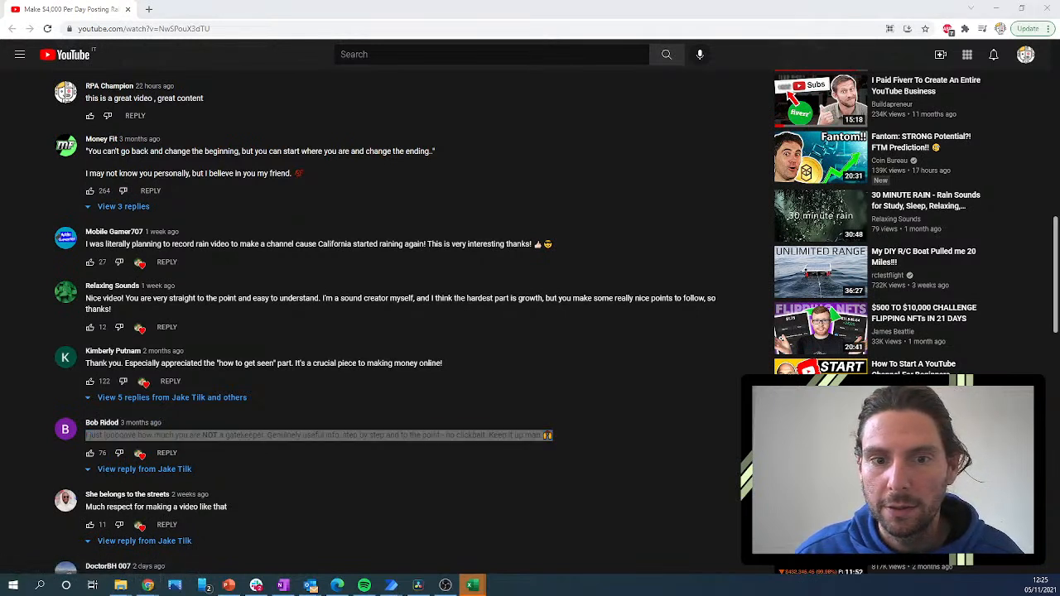
{"action": "scroll", "coordinate": [232, 456], "scroll_direction": "down", "scroll_amount": 2}
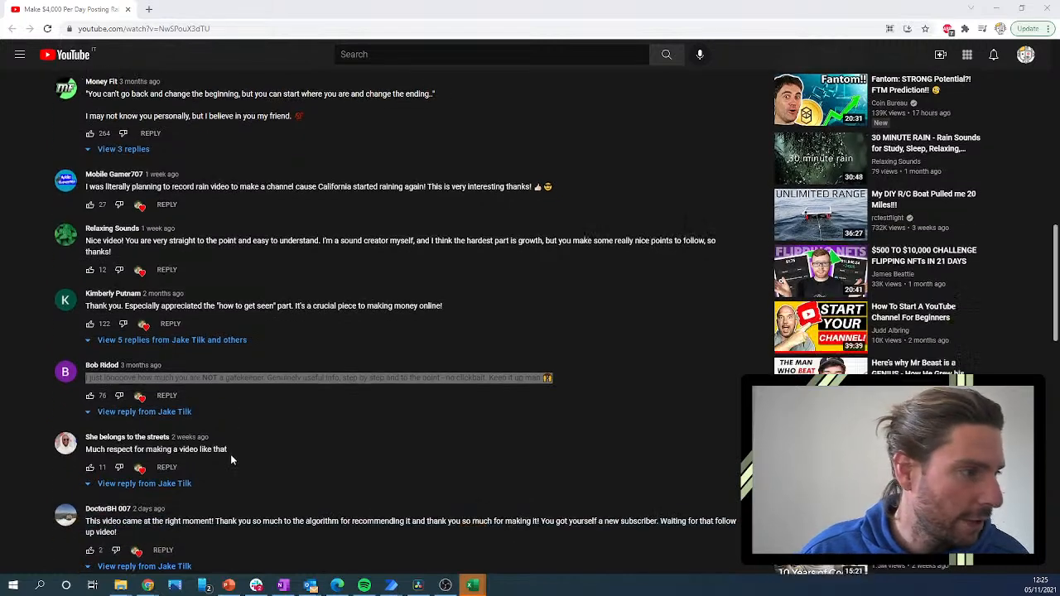
{"action": "left_click_drag", "start_coordinate": [240, 339], "coordinate": [80, 343]}
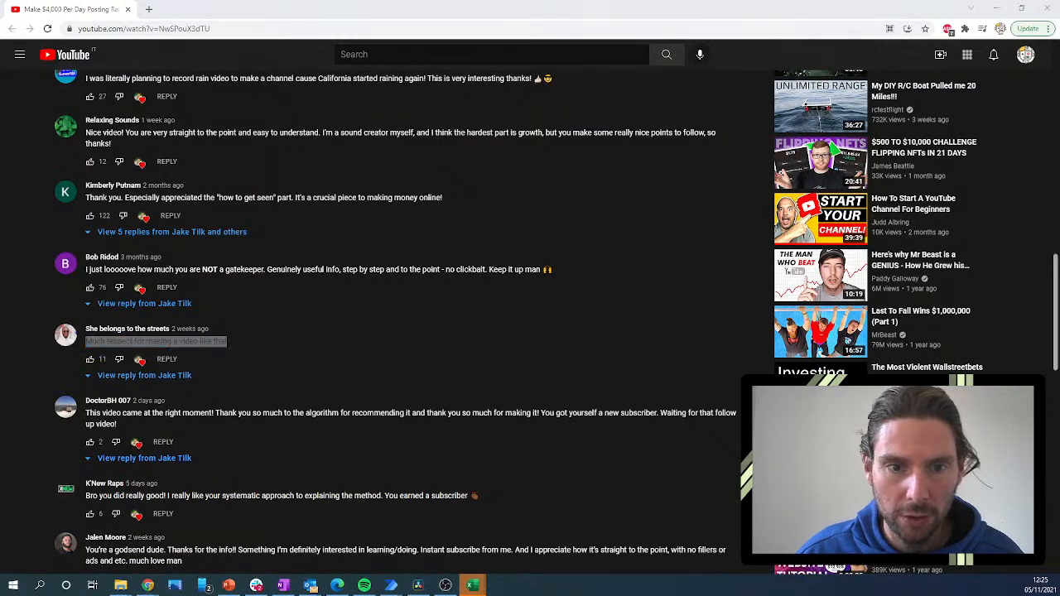
Copy the comment "First time I'm visiting your channel. Love what I've found. Your presentations are something special and true" and switch to Excel.
{"action": "scroll", "coordinate": [317, 383], "scroll_direction": "down", "scroll_amount": 5}
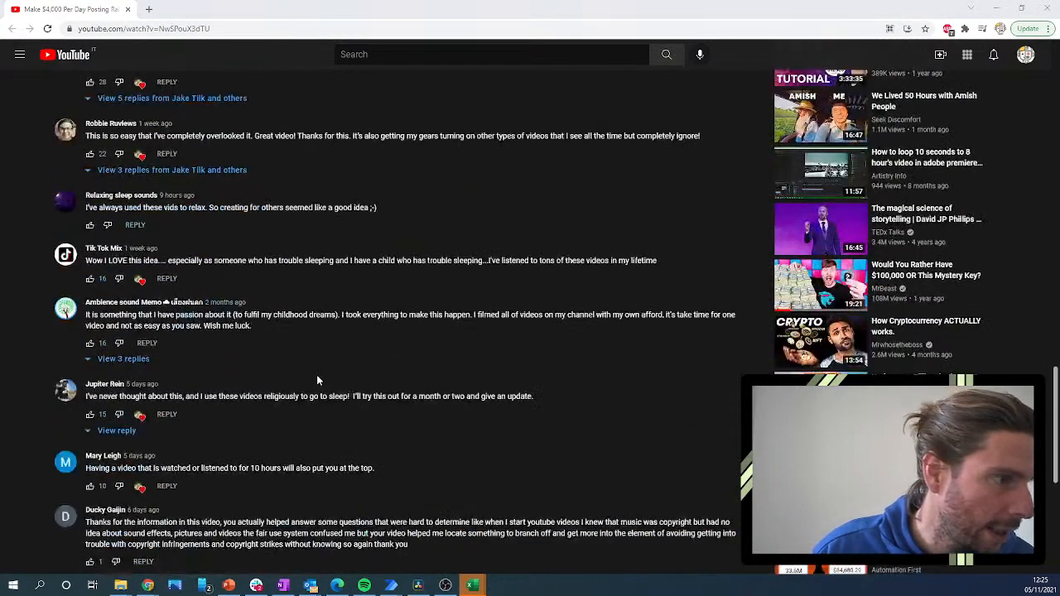
{"action": "scroll", "coordinate": [317, 380], "scroll_direction": "down", "scroll_amount": 1}
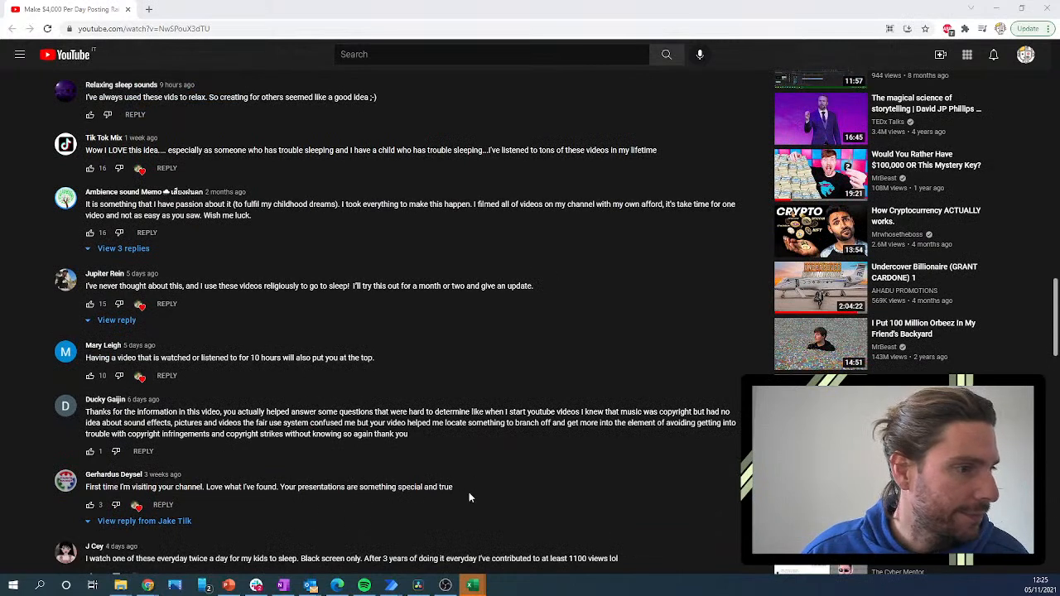
{"action": "left_click_drag", "start_coordinate": [442, 488], "coordinate": [465, 490]}
{"action": "left_click", "coordinate": [87, 489]}
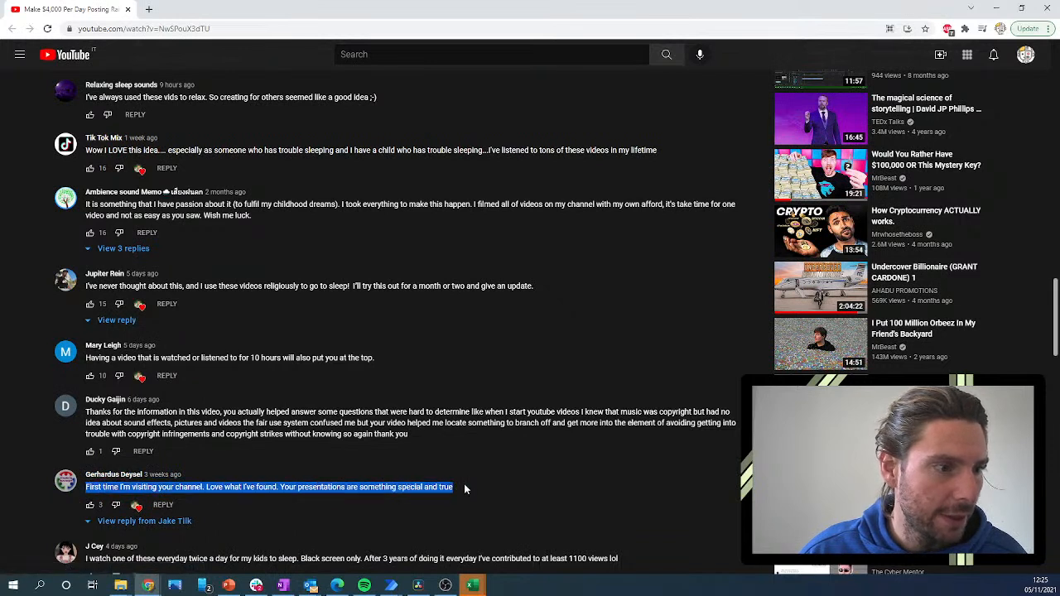
{"action": "key", "text": "alt+Tab"}
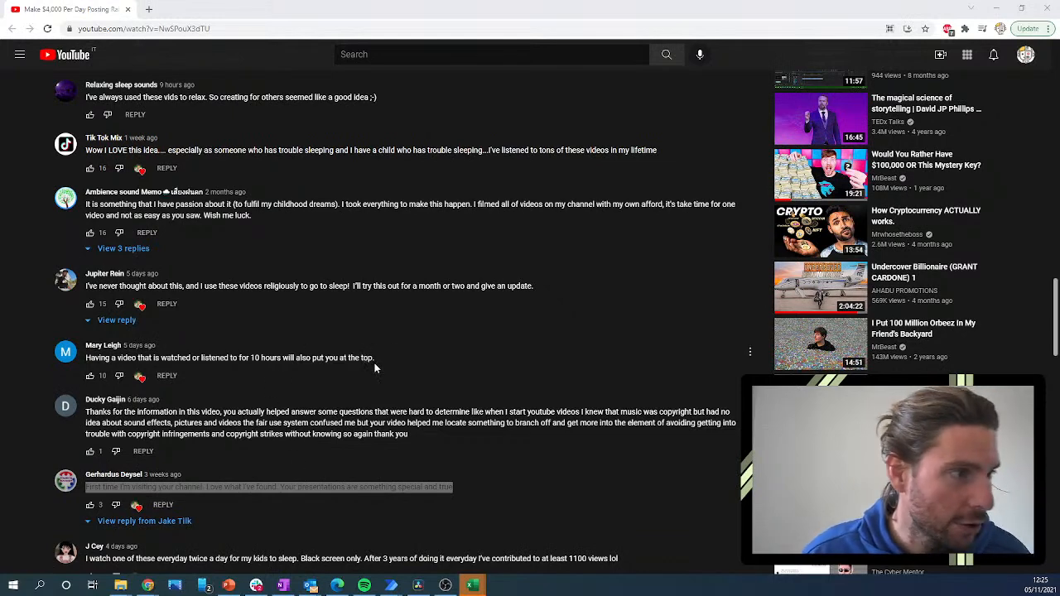
Copy the comment beginning "Thank you soooo much for this video!" and select "You are a genius!!! More side hustle jobs please!" further down the page.
{"action": "scroll", "coordinate": [213, 370], "scroll_direction": "down", "scroll_amount": 3}
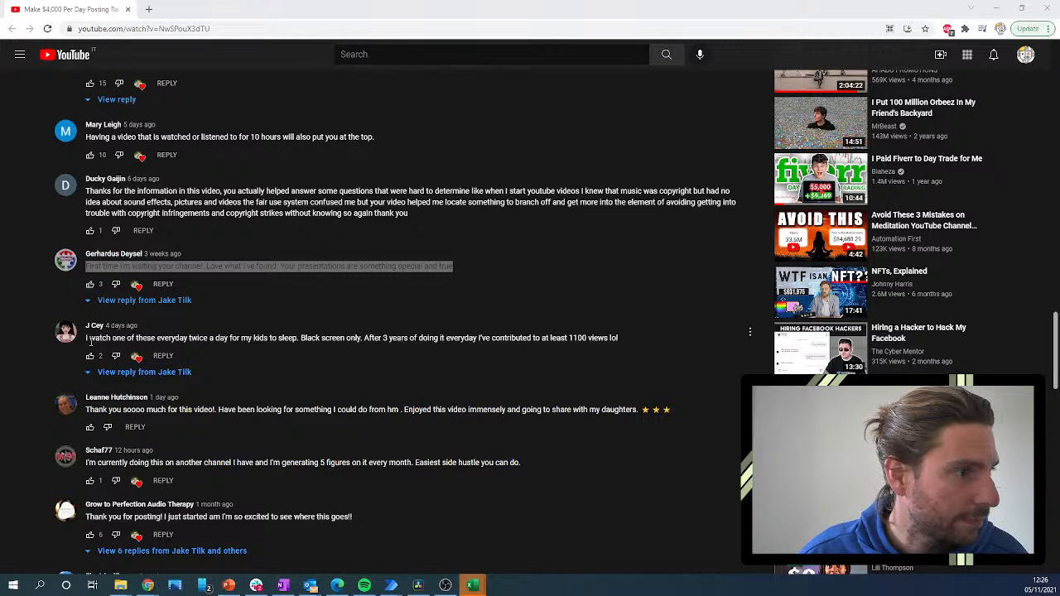
{"action": "left_click_drag", "start_coordinate": [83, 411], "coordinate": [348, 412]}
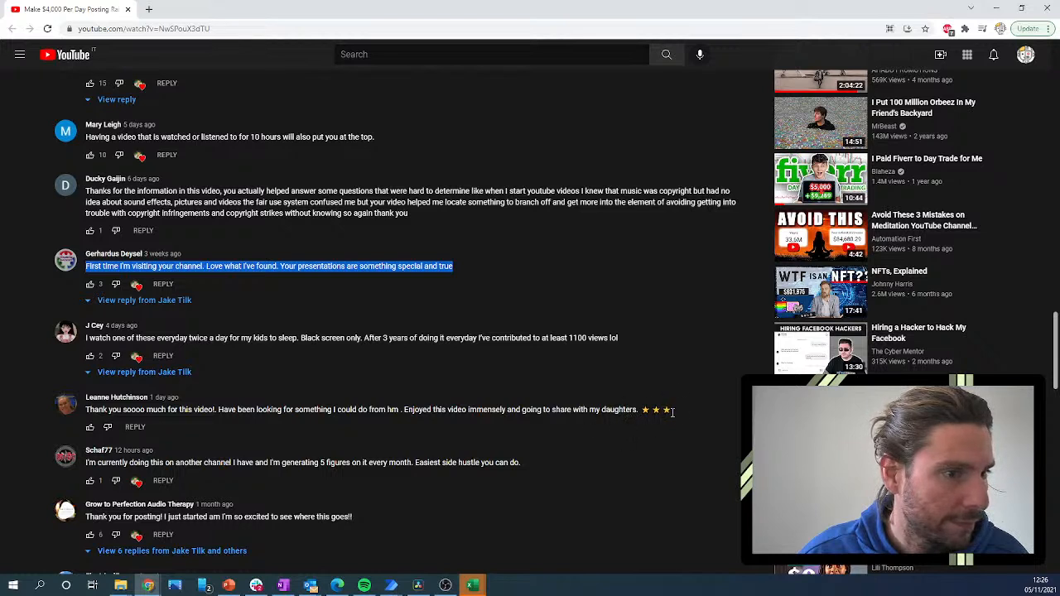
{"action": "left_click_drag", "start_coordinate": [678, 414], "coordinate": [87, 411]}
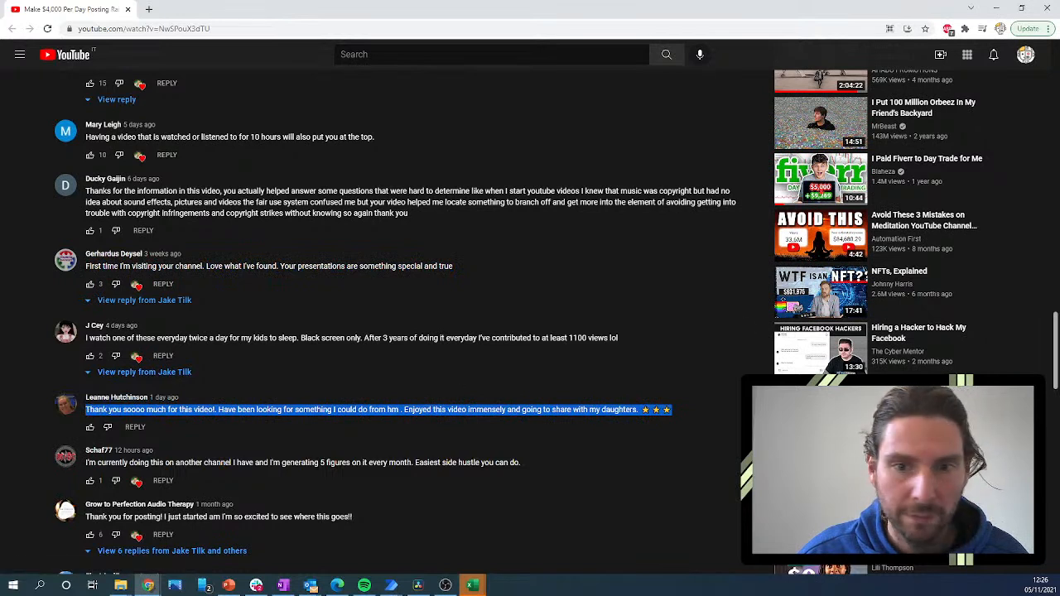
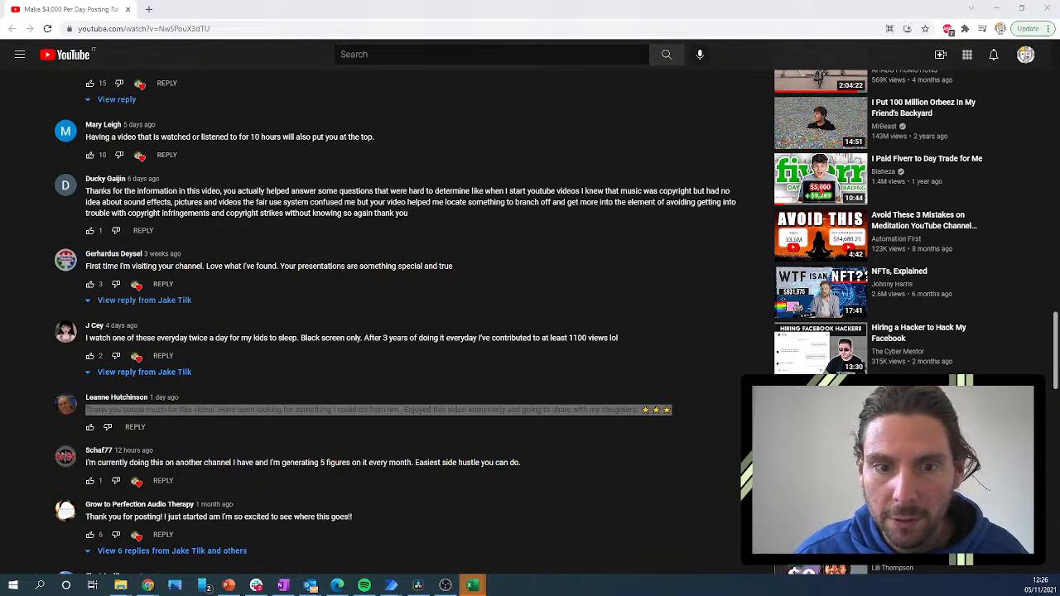
{"action": "scroll", "coordinate": [194, 503], "scroll_direction": "down", "scroll_amount": 5}
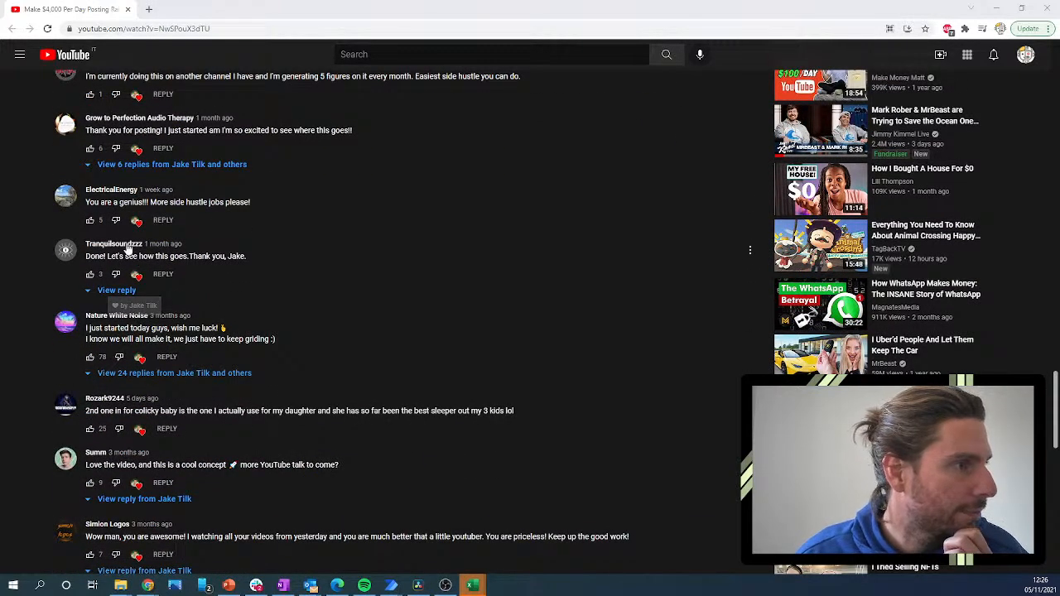
{"action": "left_click_drag", "start_coordinate": [86, 202], "coordinate": [256, 203]}
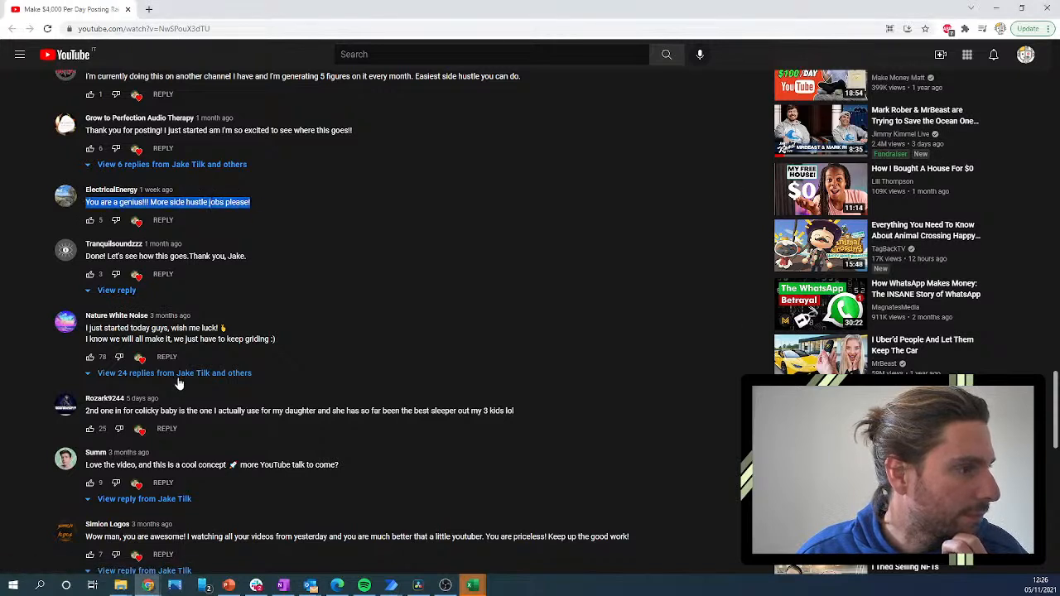
{"action": "left_click", "coordinate": [80, 470]}
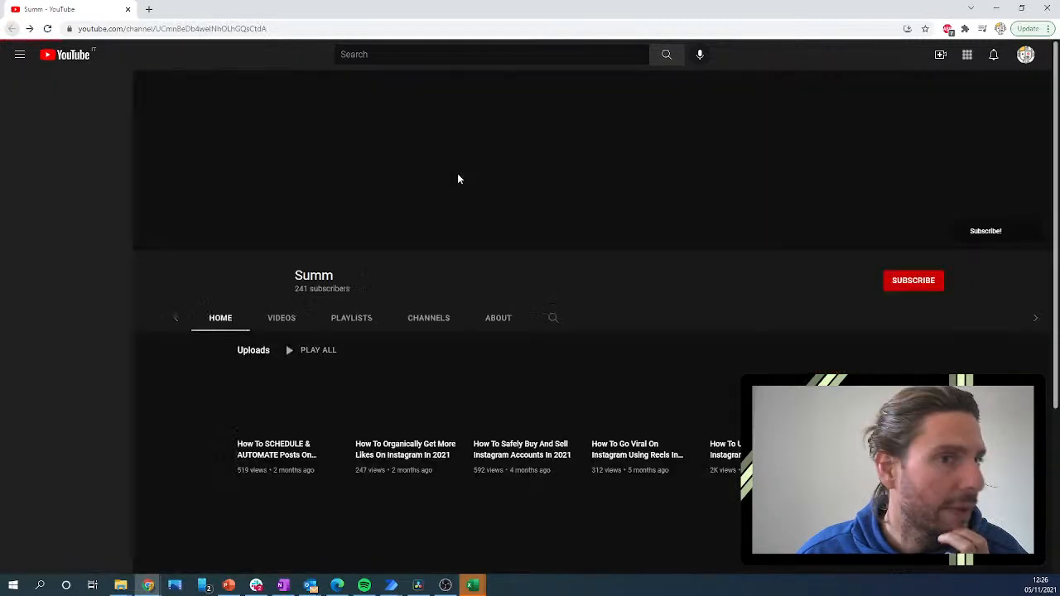
{"action": "key", "text": "alt+Left"}
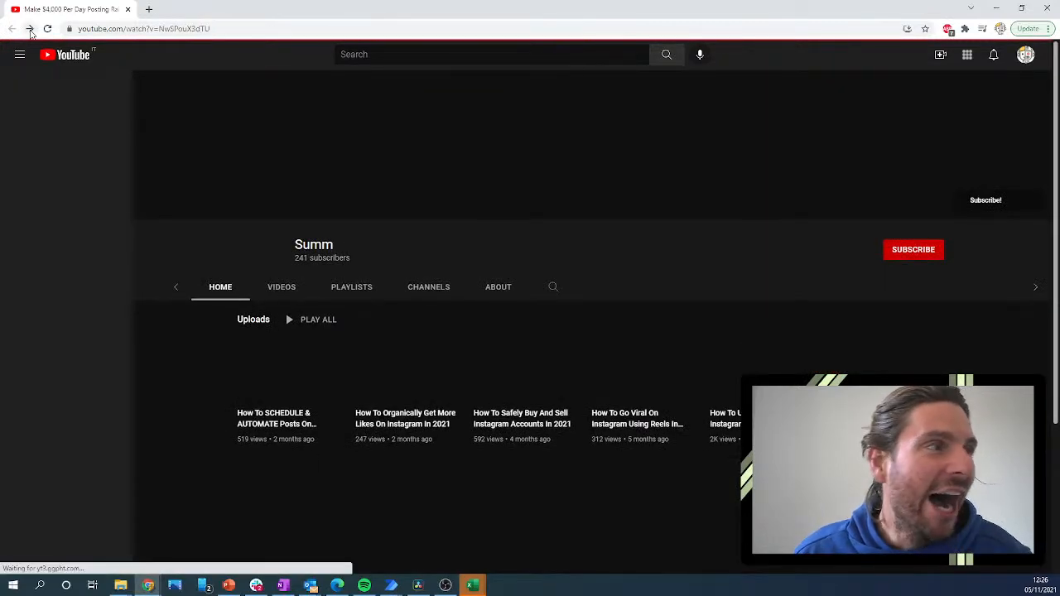
{"action": "key", "text": "alt+Right"}
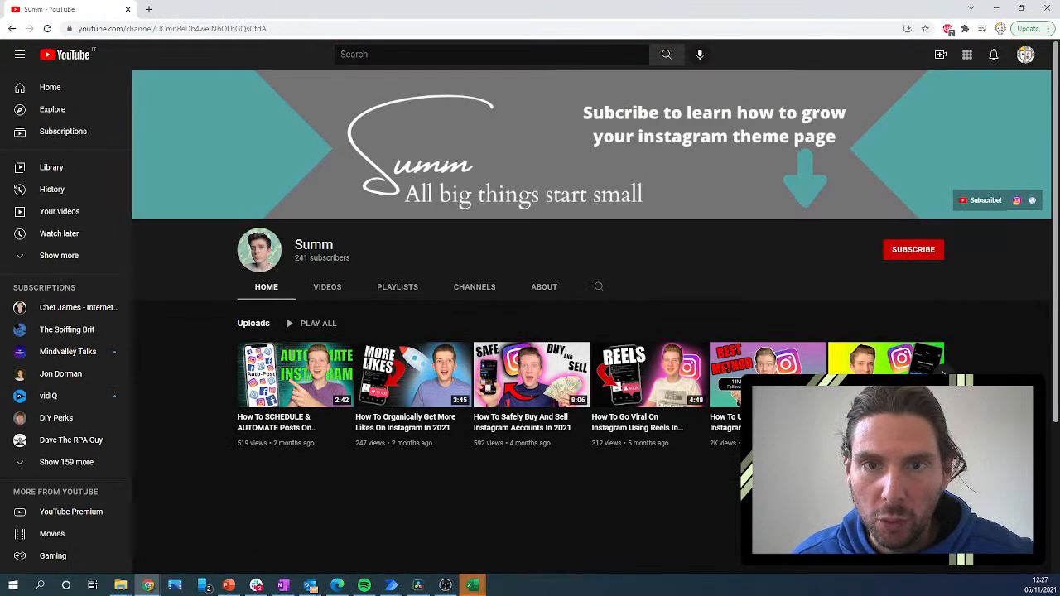
Search Google in a new browser tab for "generate sentences from keywords".
{"action": "left_click", "coordinate": [149, 9]}
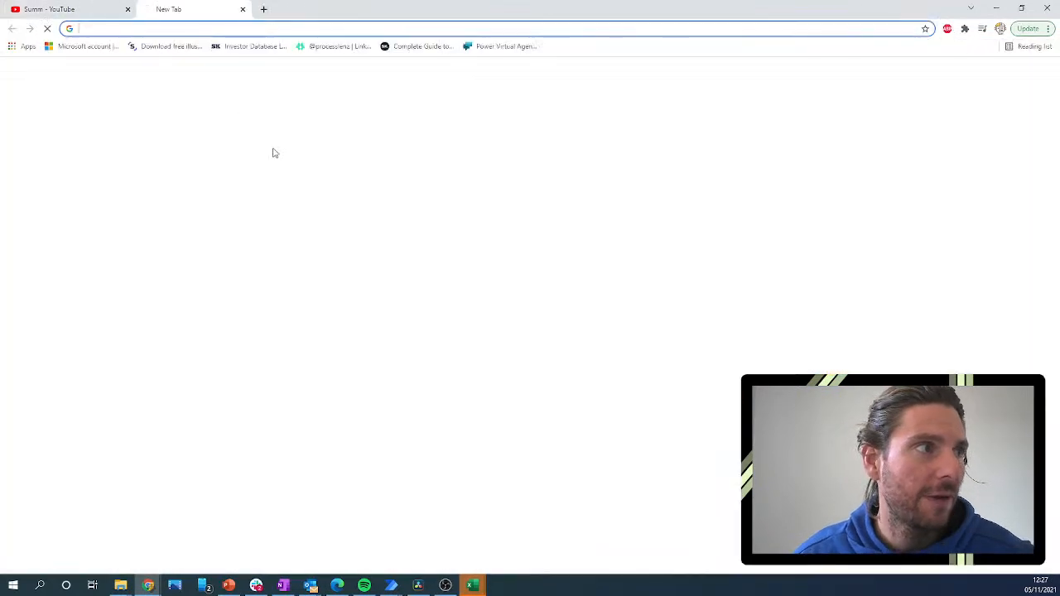
{"action": "type", "text": "g"}
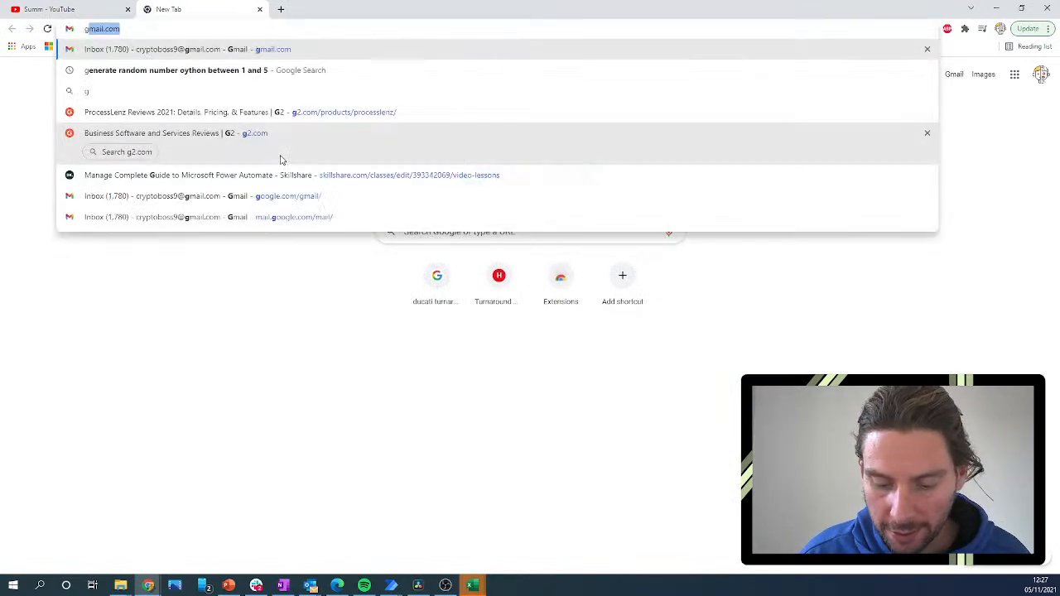
{"action": "type", "text": "enerate sentances"}
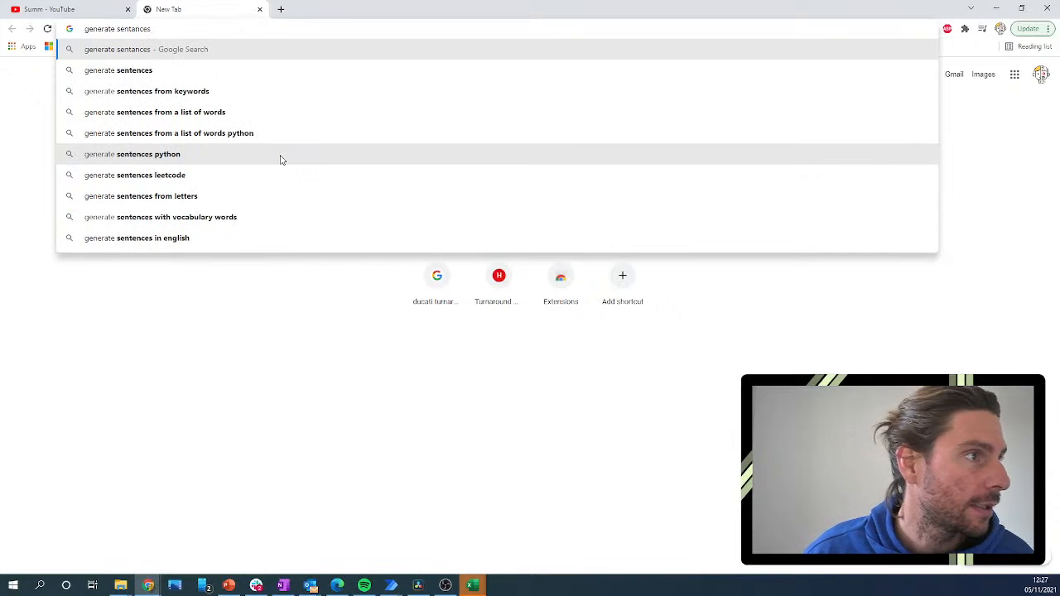
{"action": "key", "text": "Down"}
{"action": "key", "text": "Down"}
{"action": "key", "text": "Return"}
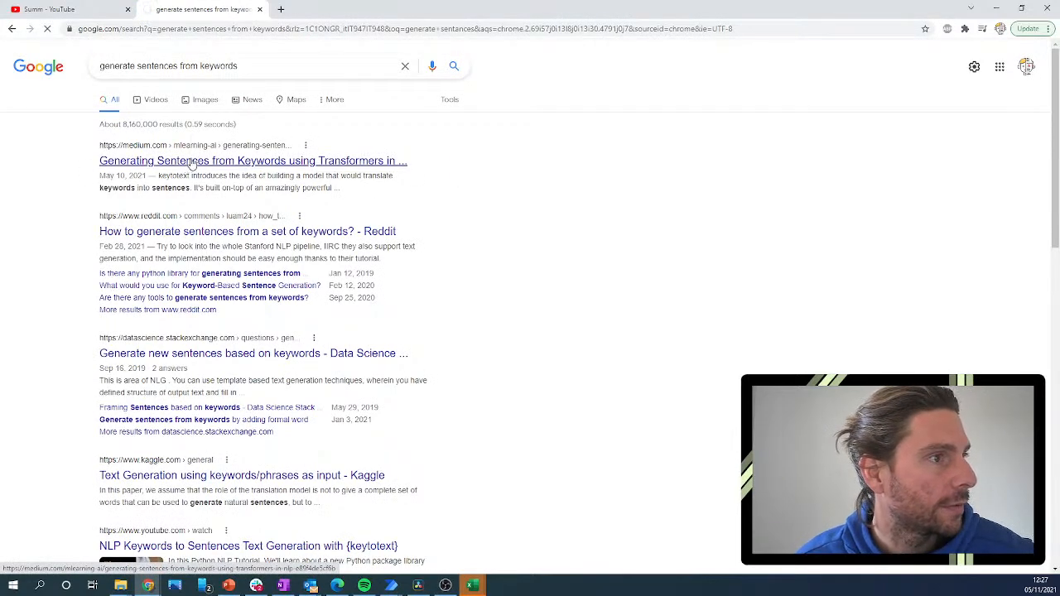
Skim the Medium article on generating sentences from keywords, open its keytotext GitHub repository, and return to the search results.
{"action": "left_click", "coordinate": [191, 161]}
{"action": "scroll", "coordinate": [546, 246], "scroll_direction": "down", "scroll_amount": 3}
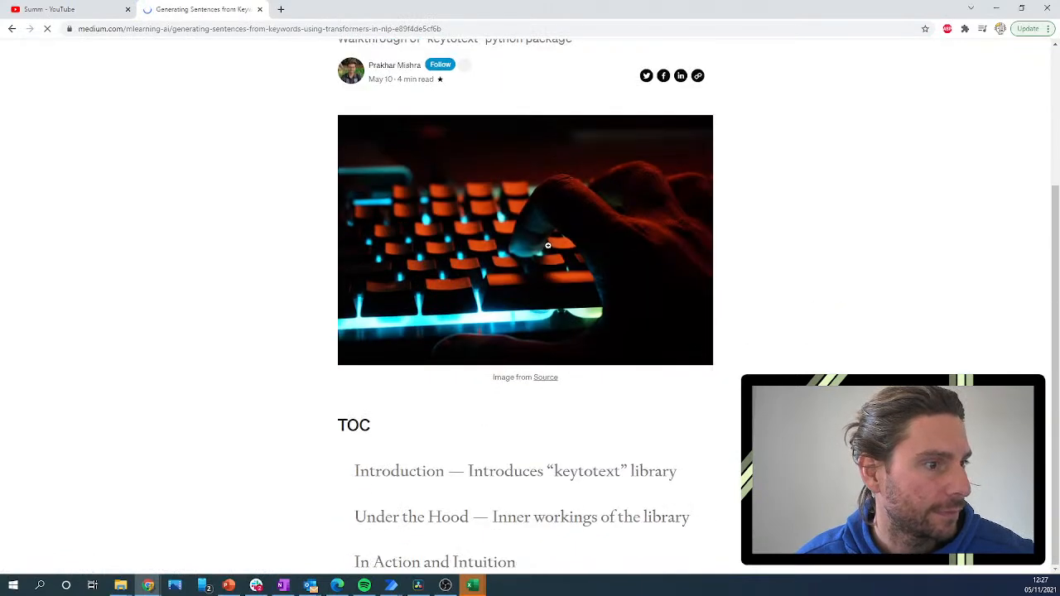
{"action": "scroll", "coordinate": [664, 365], "scroll_direction": "down", "scroll_amount": 3}
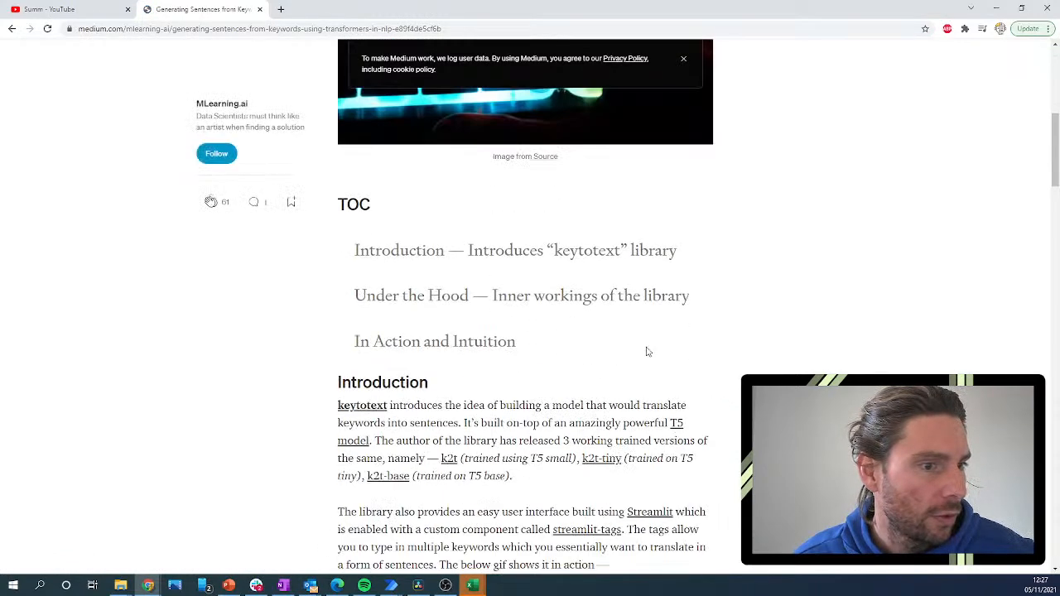
{"action": "scroll", "coordinate": [575, 303], "scroll_direction": "down", "scroll_amount": 10}
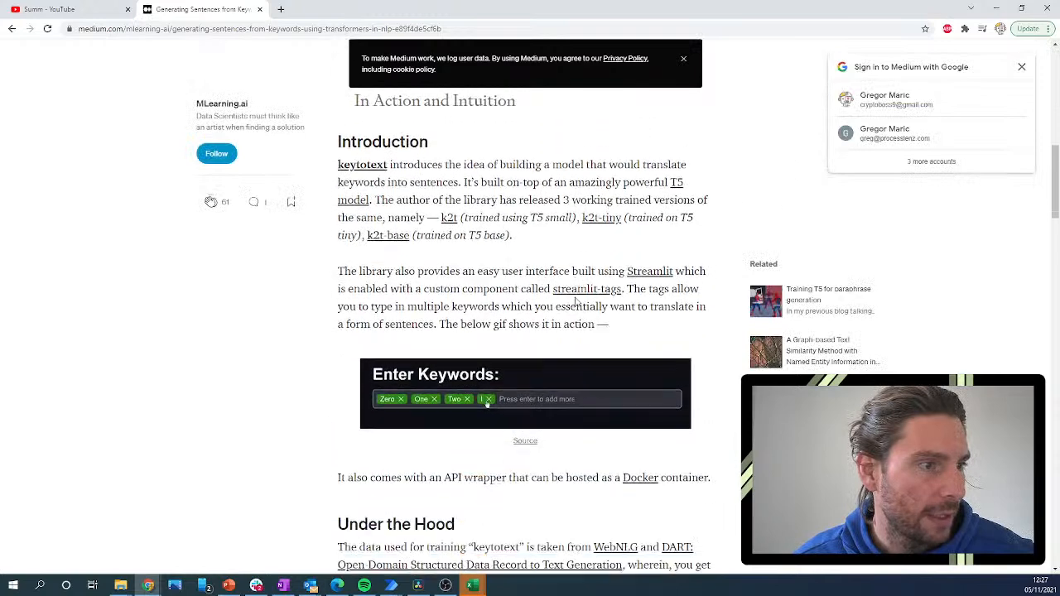
{"action": "left_click", "coordinate": [358, 160]}
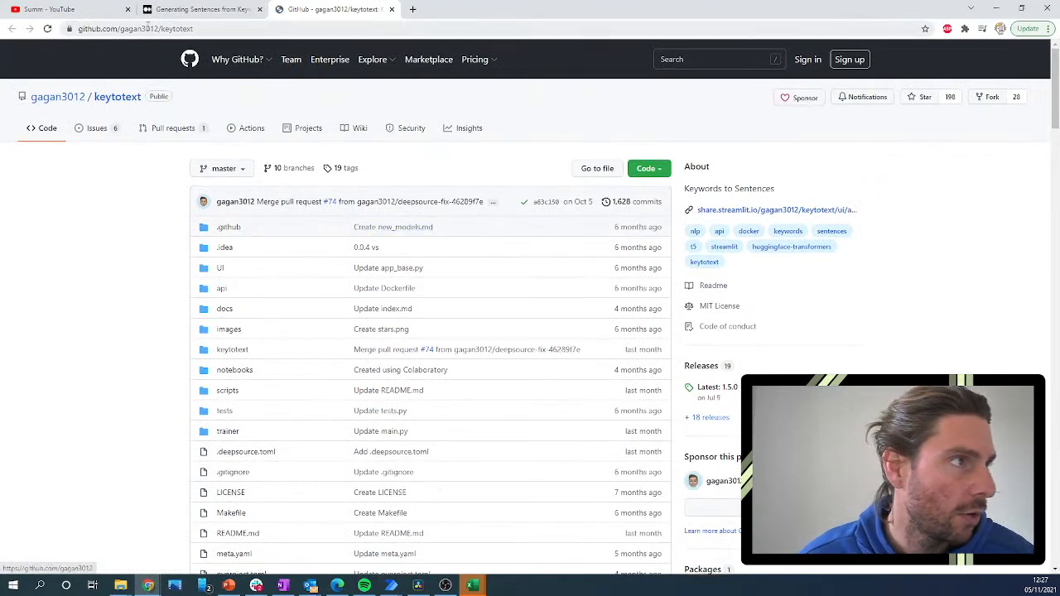
{"action": "left_click", "coordinate": [199, 10]}
{"action": "left_click", "coordinate": [11, 28]}
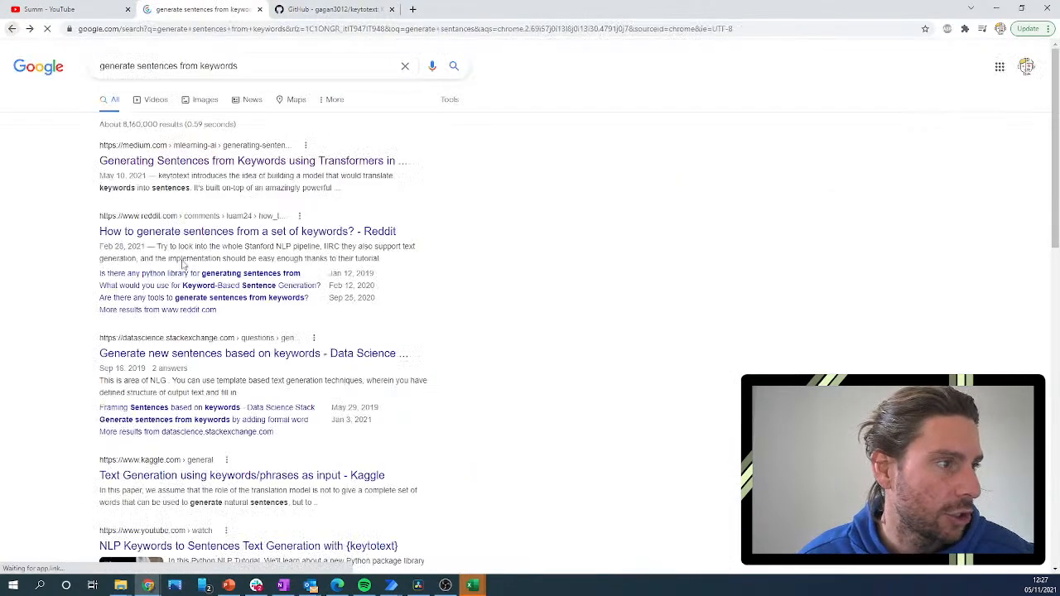
Search Google for "generate sentences from keywords online" and open the Kaggle topic "Text Generation using keywords/phrases as input" from the earlier results.
{"action": "left_click", "coordinate": [263, 64]}
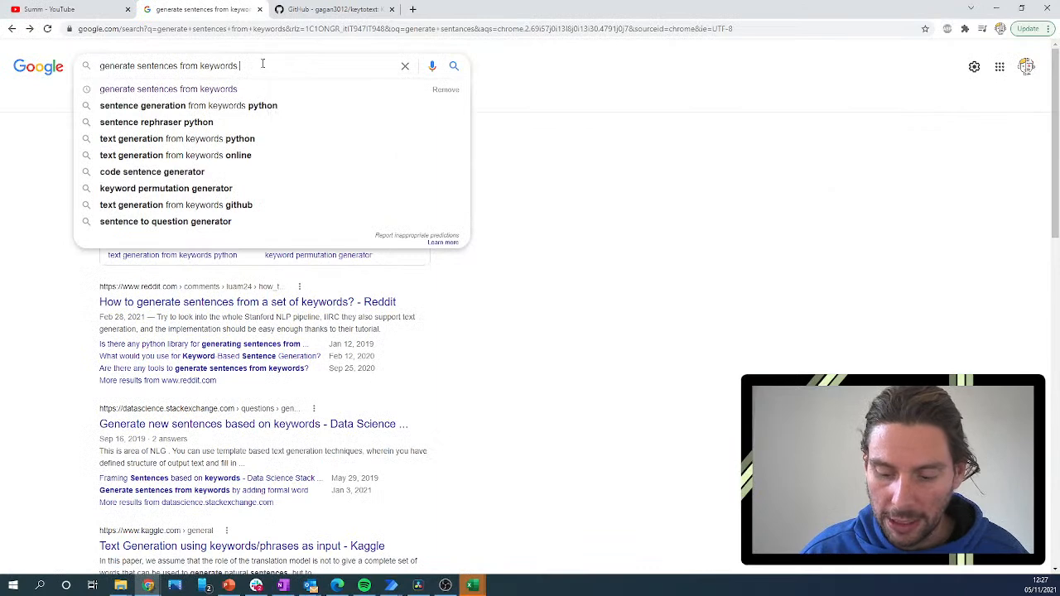
{"action": "type", "text": "online"}
{"action": "key", "text": "Return"}
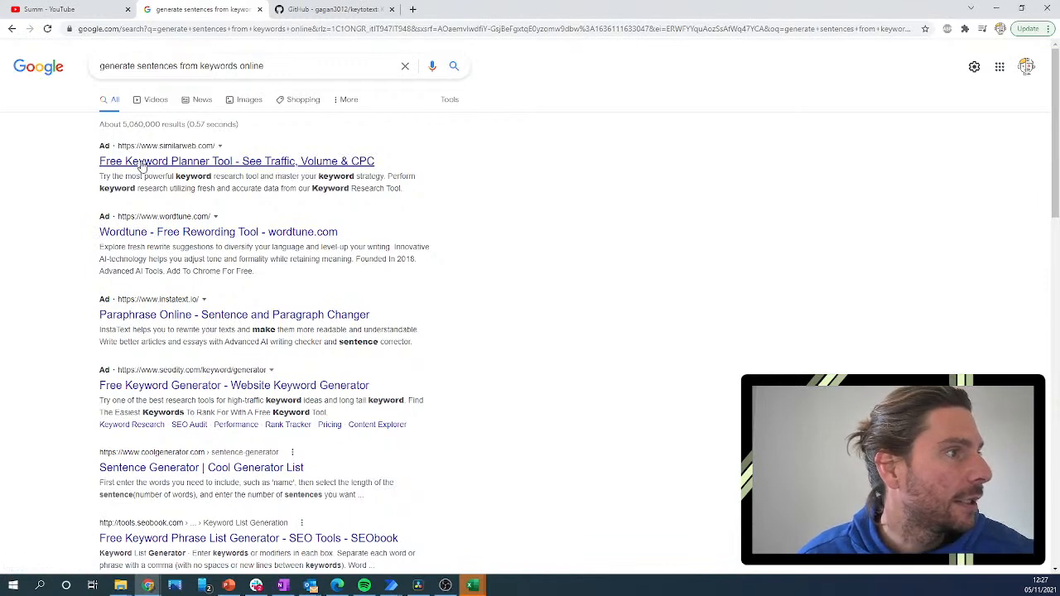
{"action": "left_click", "coordinate": [12, 29]}
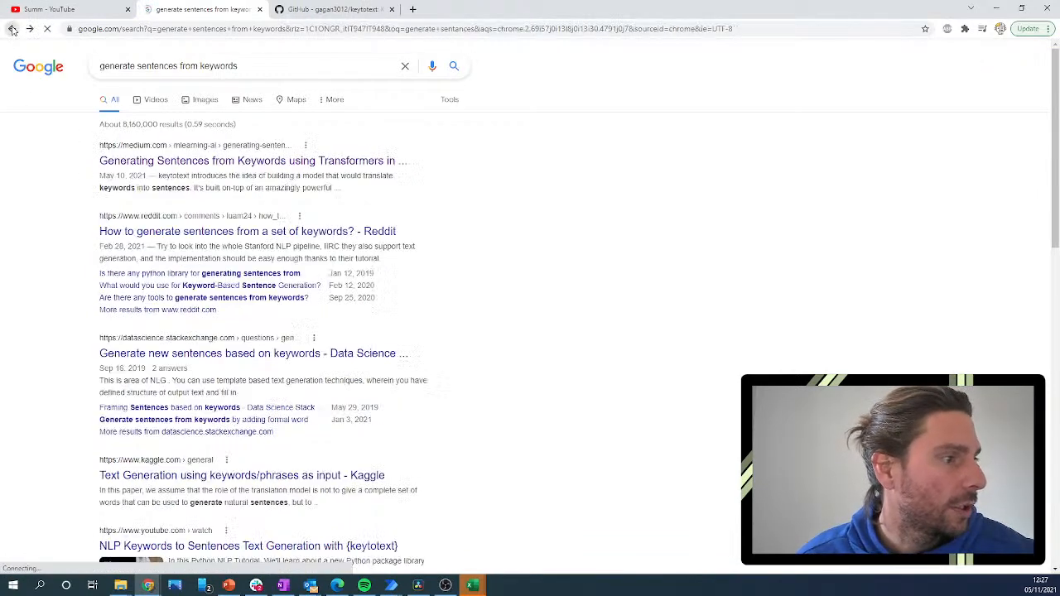
{"action": "scroll", "coordinate": [207, 397], "scroll_direction": "down", "scroll_amount": 2}
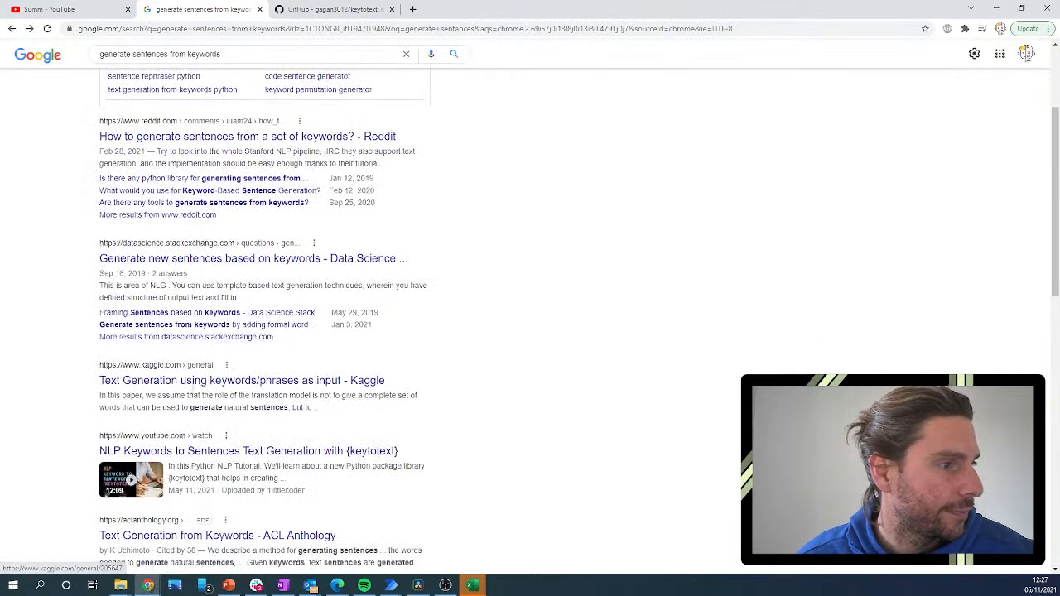
{"action": "left_click", "coordinate": [201, 386]}
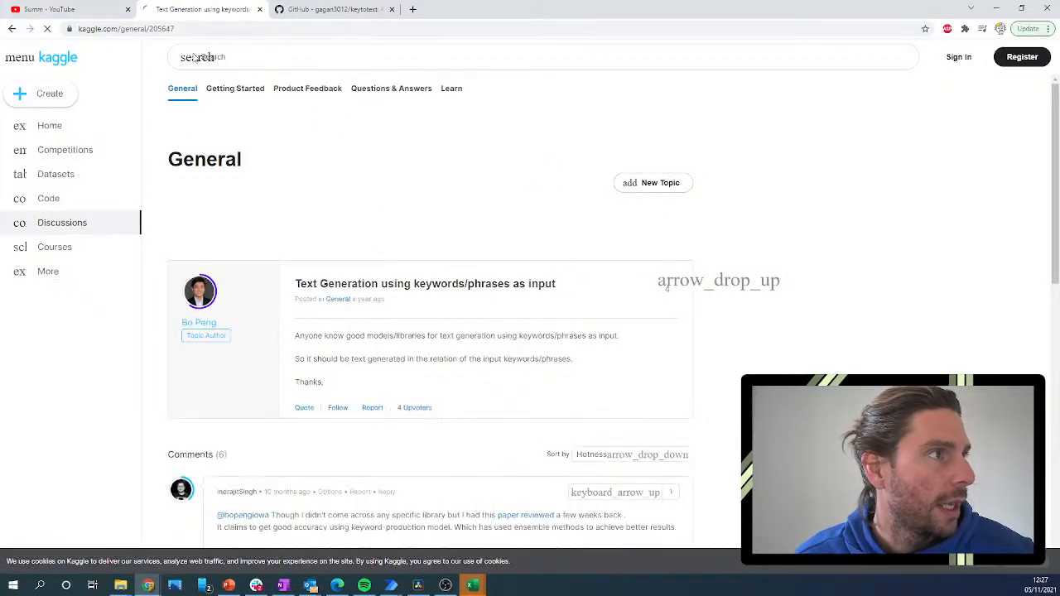
Review the comment texts in the Excel comments workbook and return to the Youtube comment generator flow in Power Automate Desktop.
{"action": "mouse_move", "coordinate": [472, 586]}
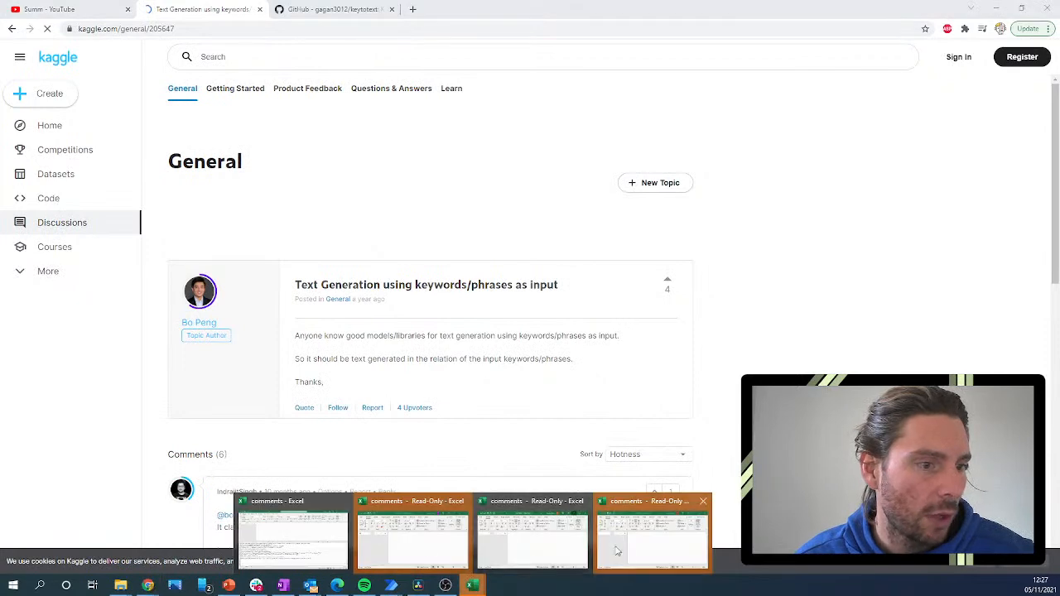
{"action": "left_click_drag", "start_coordinate": [1059, 257], "coordinate": [923, 2]}
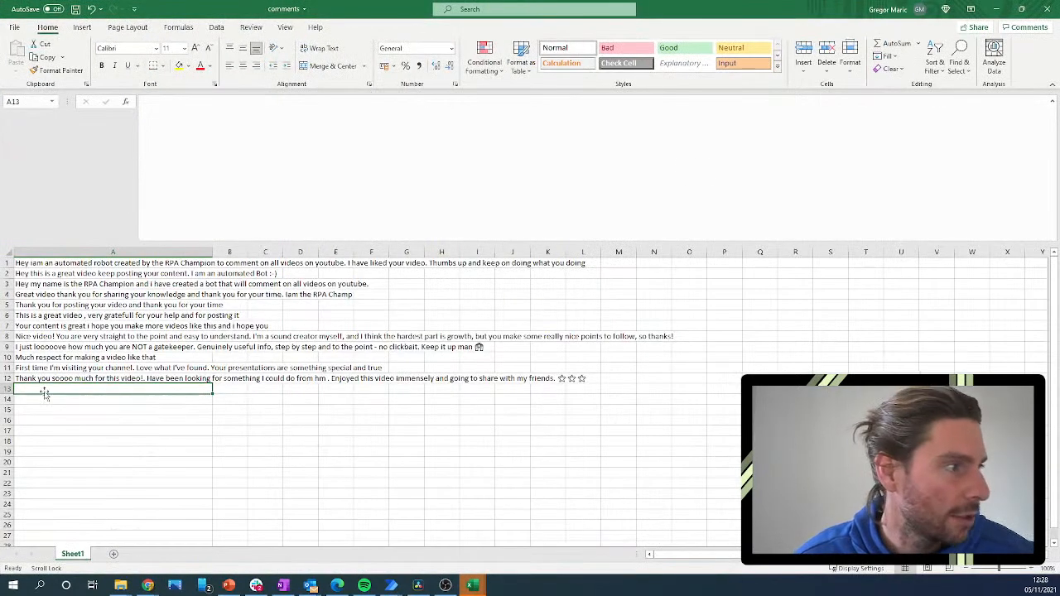
{"action": "left_click", "coordinate": [997, 9]}
{"action": "left_click", "coordinate": [966, 9]}
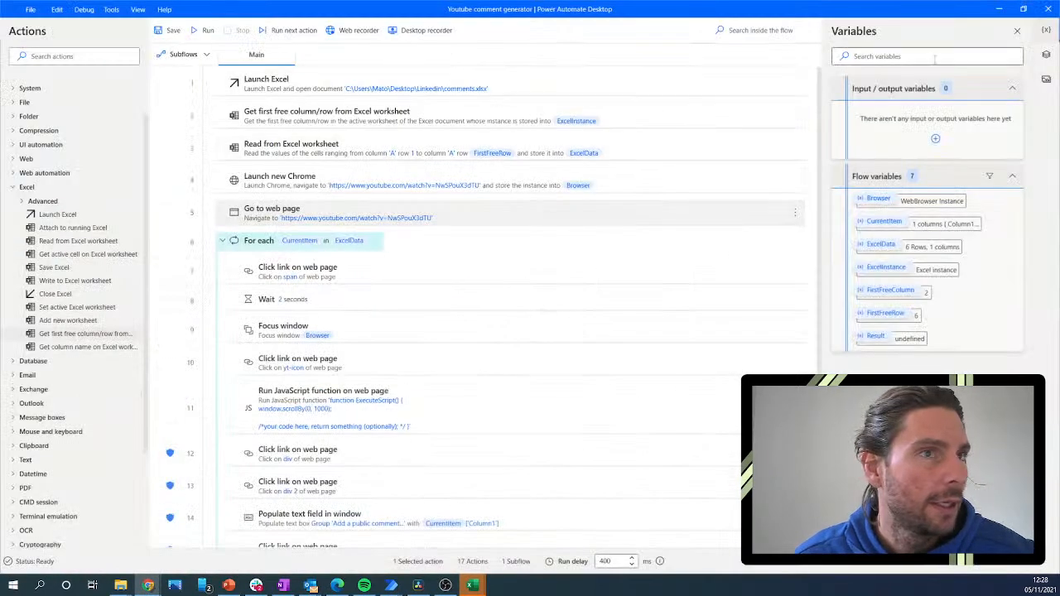
Switch to the YouTube video "BEST Blockchain Games: TOP 5 Play-To-Earn Cryptos!!" in Chrome and read through its comments.
{"action": "left_click", "coordinate": [999, 9]}
{"action": "scroll", "coordinate": [439, 396], "scroll_direction": "down", "scroll_amount": 10}
{"action": "scroll", "coordinate": [450, 393], "scroll_direction": "down", "scroll_amount": 10}
{"action": "scroll", "coordinate": [450, 382], "scroll_direction": "up", "scroll_amount": 9}
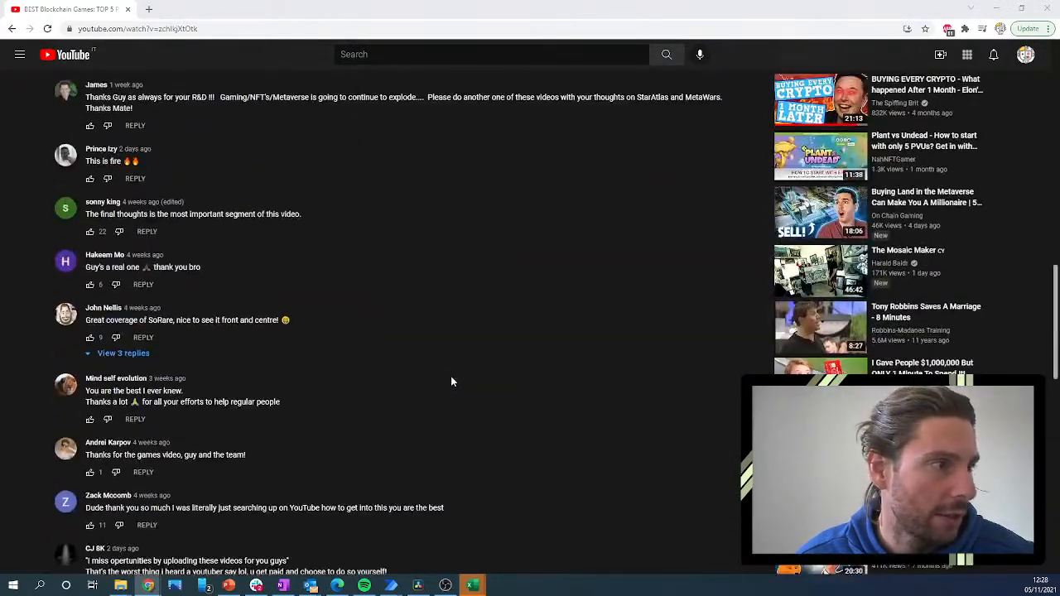
{"action": "scroll", "coordinate": [451, 377], "scroll_direction": "down", "scroll_amount": 15}
{"action": "scroll", "coordinate": [471, 356], "scroll_direction": "down", "scroll_amount": 3}
{"action": "scroll", "coordinate": [471, 355], "scroll_direction": "up", "scroll_amount": 15}
{"action": "scroll", "coordinate": [469, 361], "scroll_direction": "up", "scroll_amount": 15}
{"action": "scroll", "coordinate": [472, 359], "scroll_direction": "down", "scroll_amount": 12}
{"action": "scroll", "coordinate": [474, 363], "scroll_direction": "down", "scroll_amount": 4}
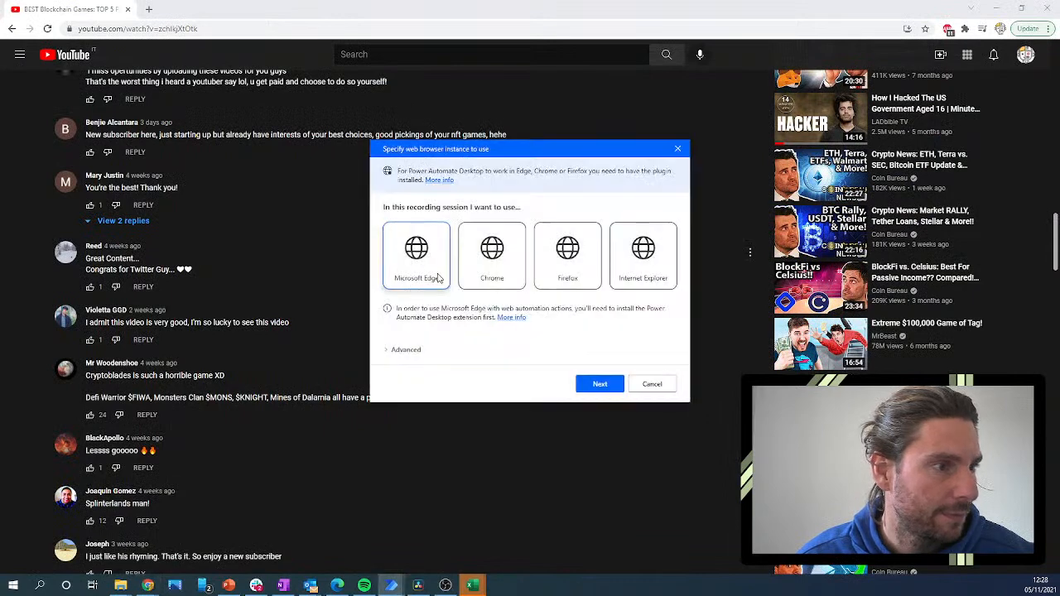
{"action": "left_click", "coordinate": [501, 263]}
{"action": "left_click", "coordinate": [403, 352]}
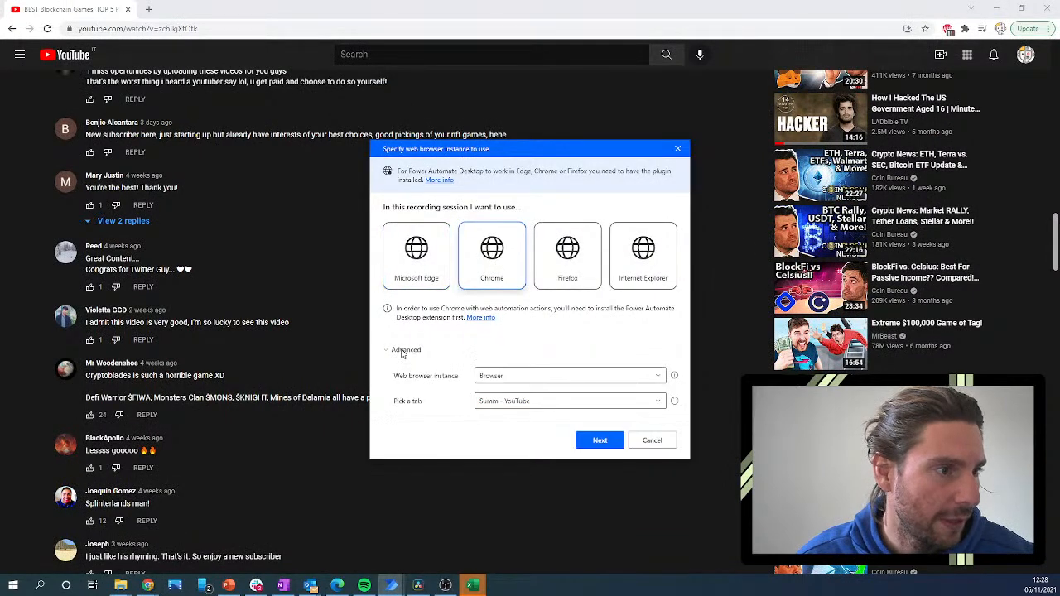
{"action": "left_click", "coordinate": [534, 377]}
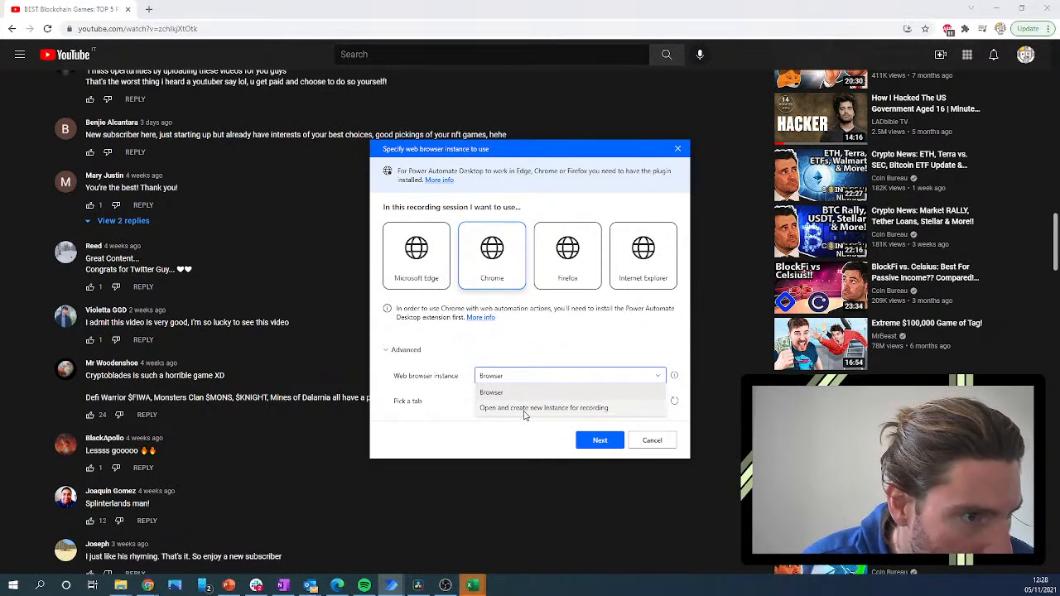
{"action": "left_click", "coordinate": [414, 380]}
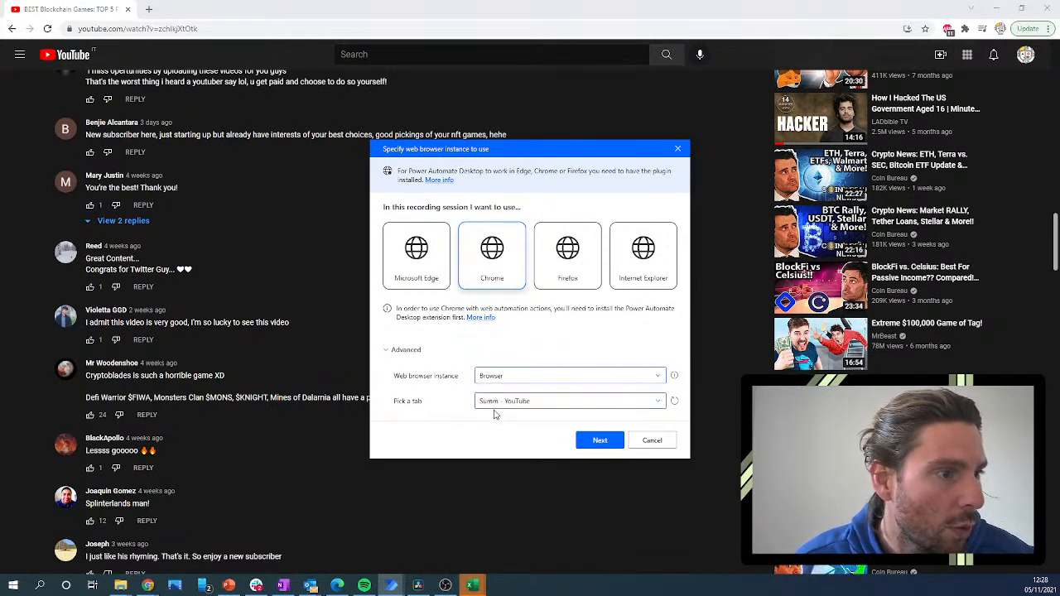
{"action": "left_click", "coordinate": [520, 402]}
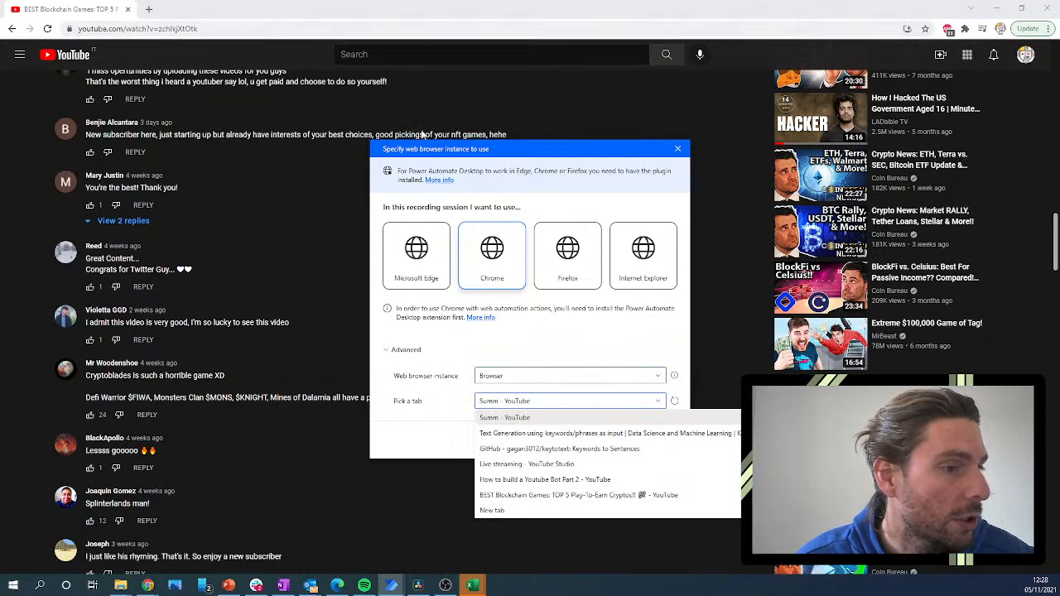
{"action": "left_click", "coordinate": [432, 438]}
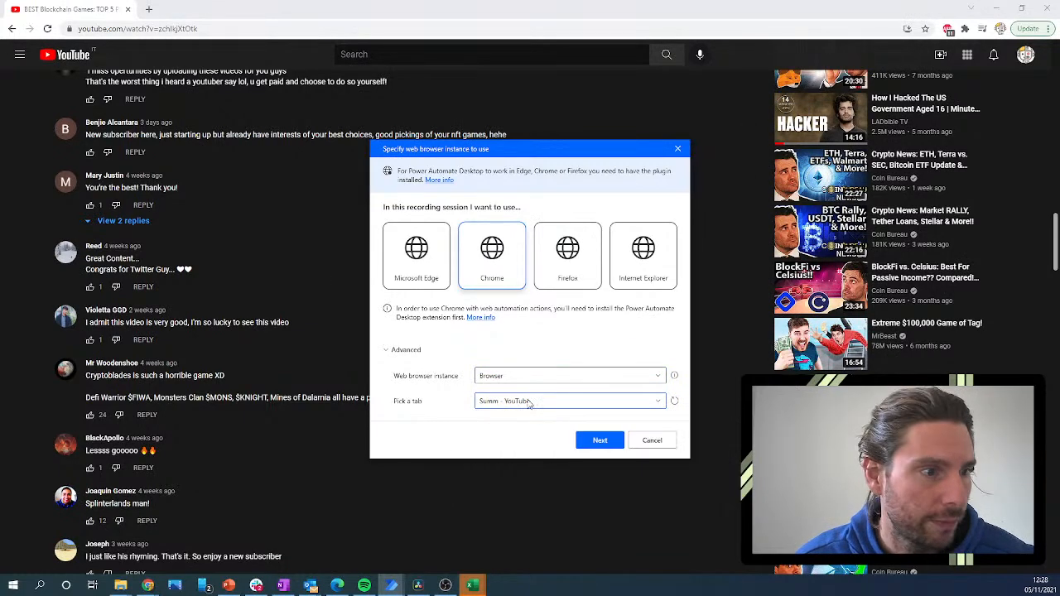
{"action": "scroll", "coordinate": [50, 166], "scroll_direction": "up", "scroll_amount": 15}
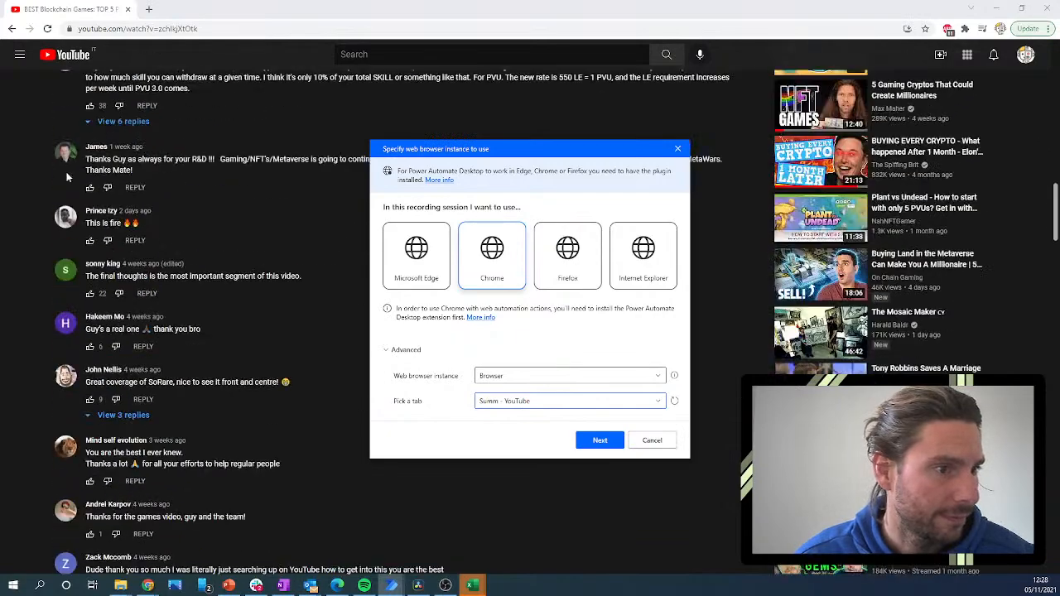
{"action": "scroll", "coordinate": [91, 181], "scroll_direction": "up", "scroll_amount": 5}
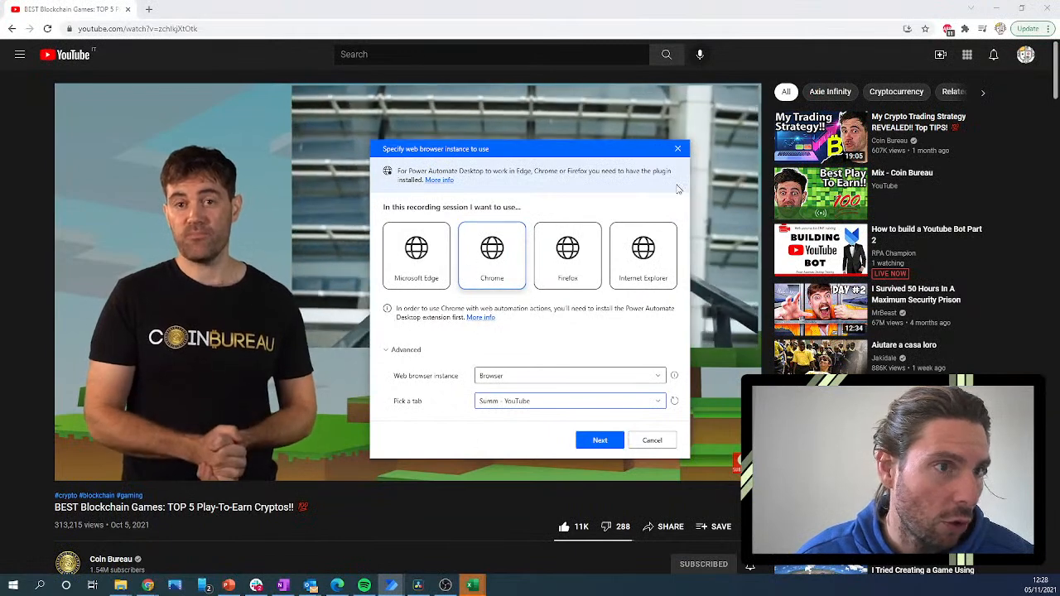
{"action": "left_click", "coordinate": [677, 151]}
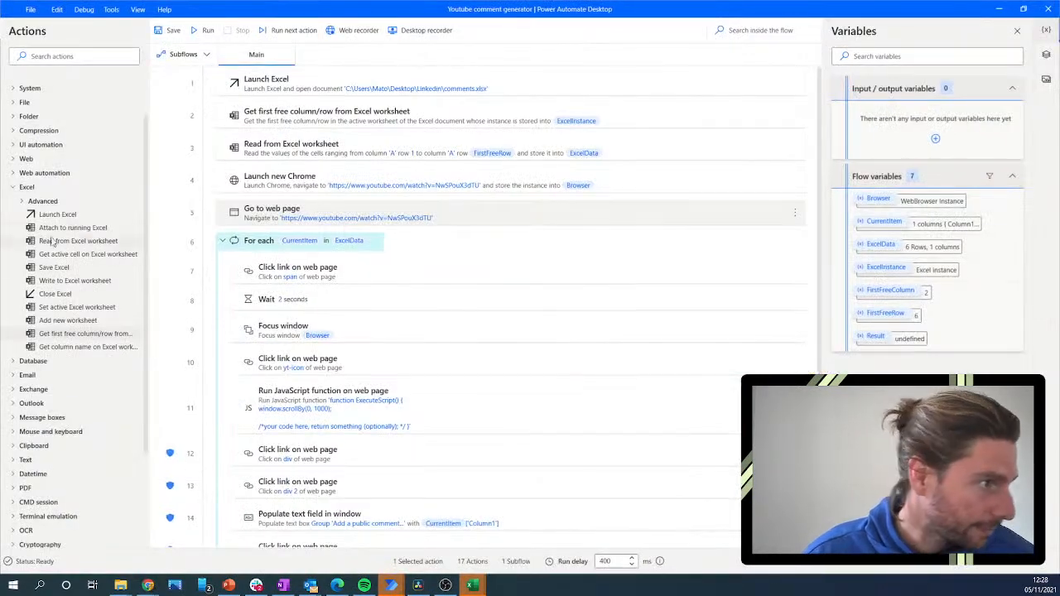
Look through the Web data extraction actions and inspect the settings of the Run JavaScript function action in the Main flow.
{"action": "left_click", "coordinate": [17, 174]}
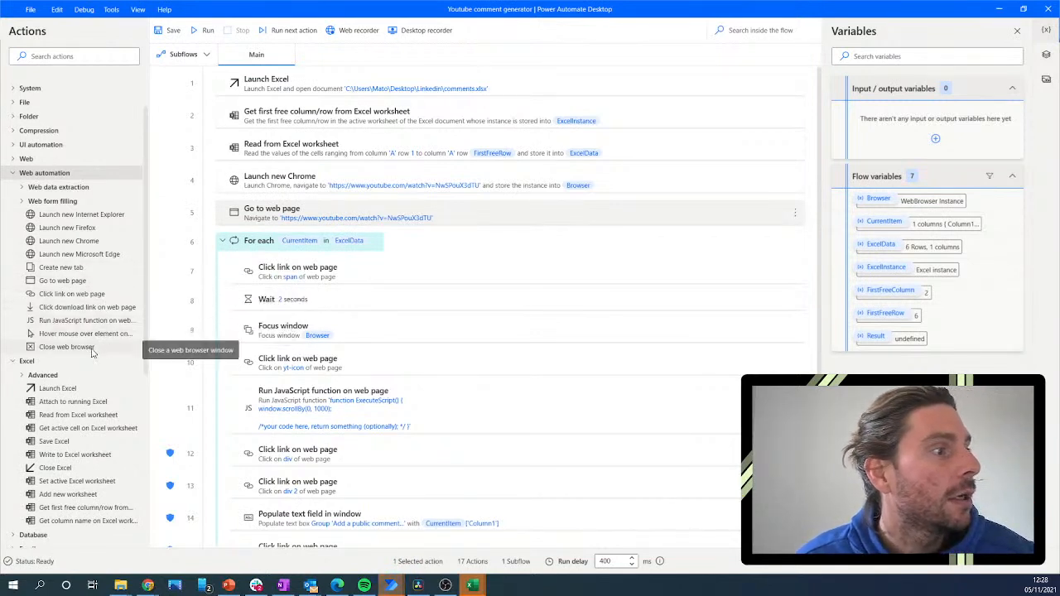
{"action": "left_click", "coordinate": [33, 187]}
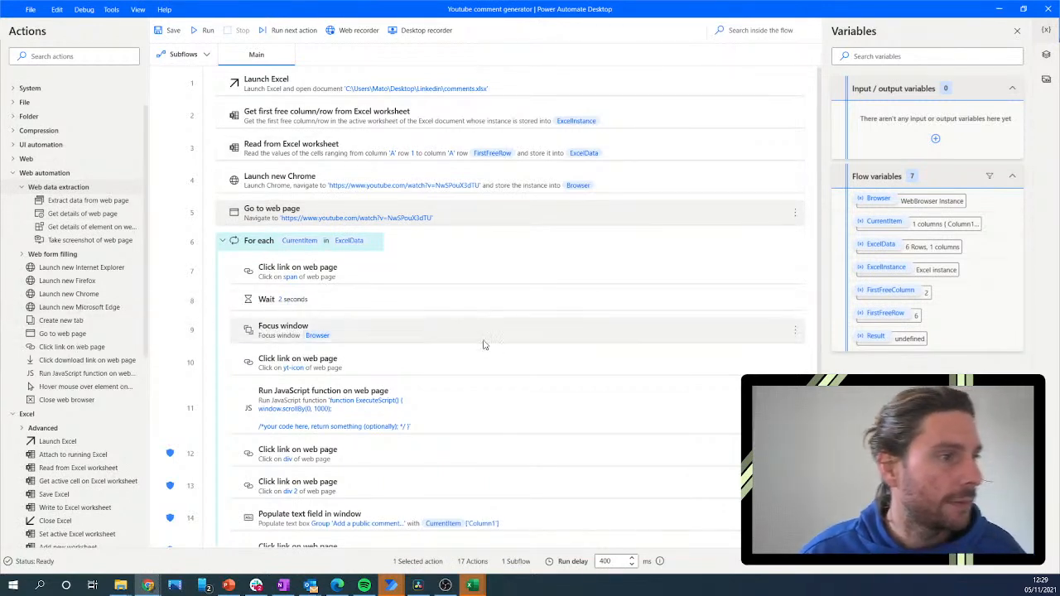
{"action": "scroll", "coordinate": [478, 344], "scroll_direction": "down", "scroll_amount": 3}
{"action": "left_click", "coordinate": [311, 315]}
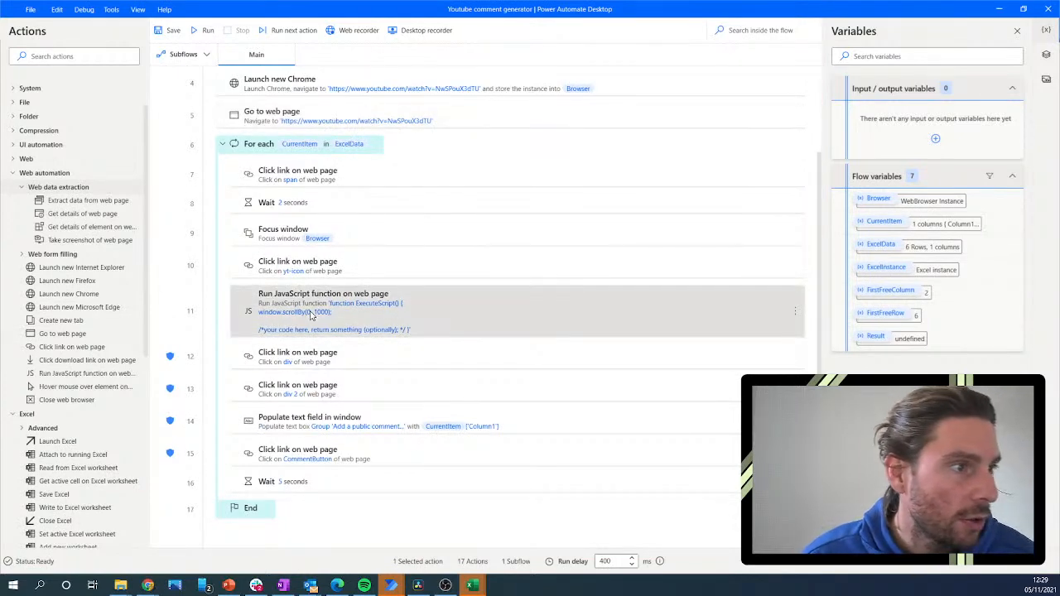
{"action": "double_click", "coordinate": [312, 316]}
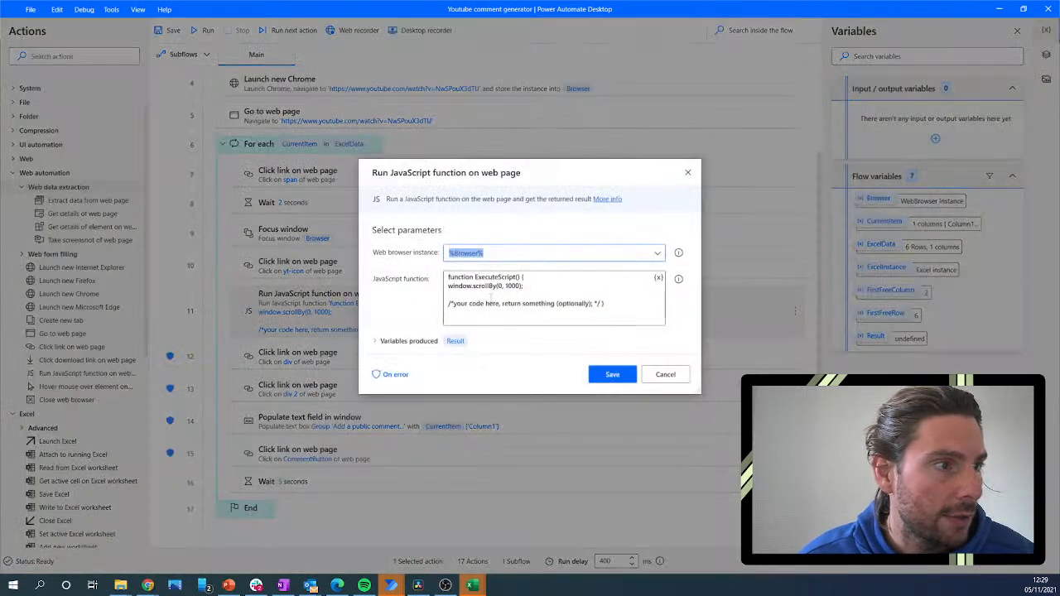
{"action": "left_click", "coordinate": [665, 374]}
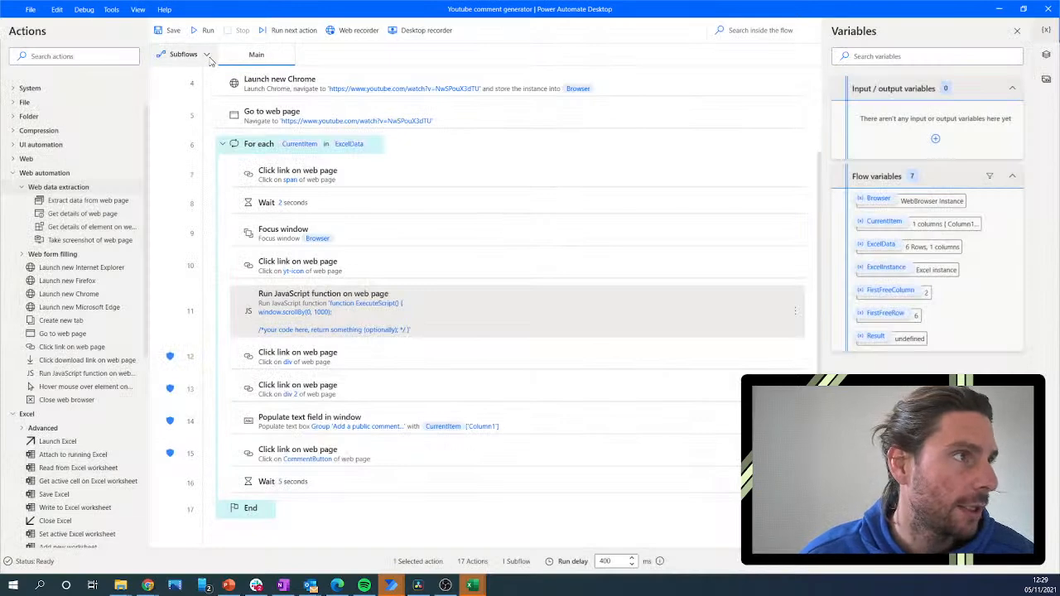
Add a new subflow named "Extactcomments" to the flow.
{"action": "left_click", "coordinate": [209, 57]}
{"action": "left_click", "coordinate": [217, 134]}
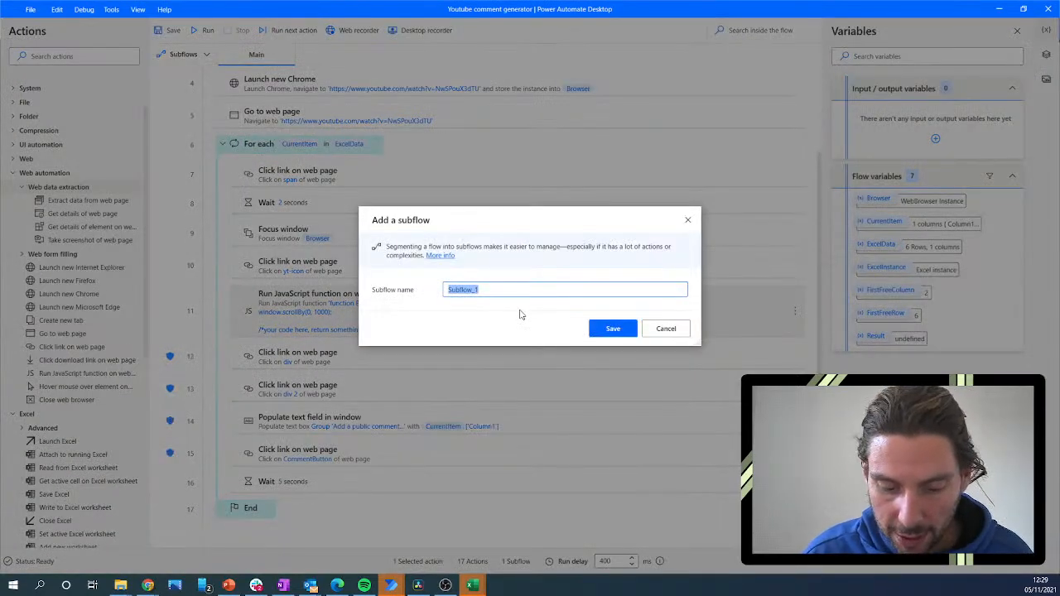
{"action": "type", "text": "Ixtact comments"}
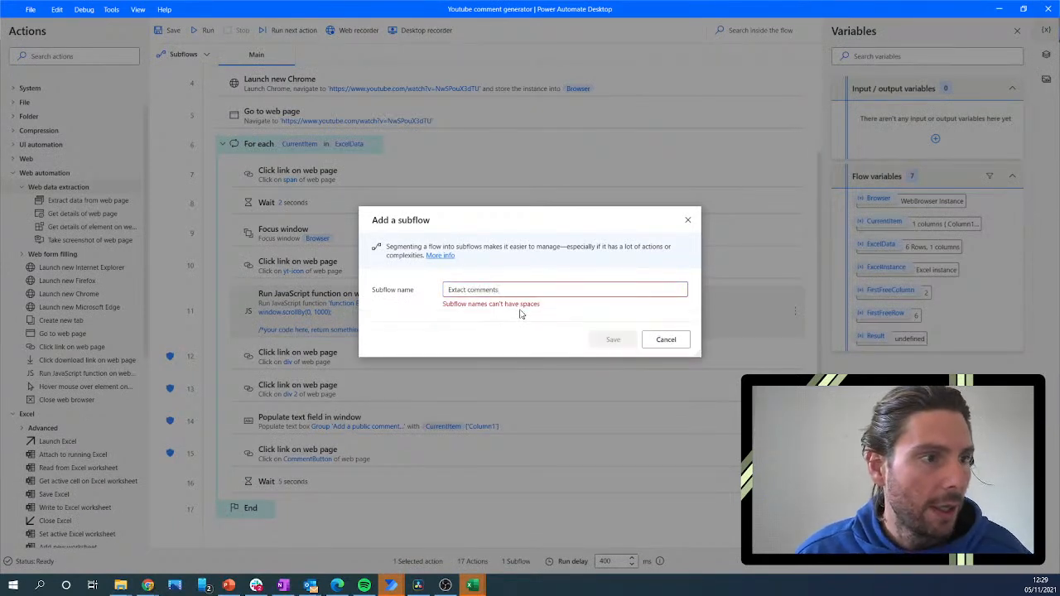
{"action": "key", "text": "BackSpace"}
{"action": "left_click", "coordinate": [613, 339]}
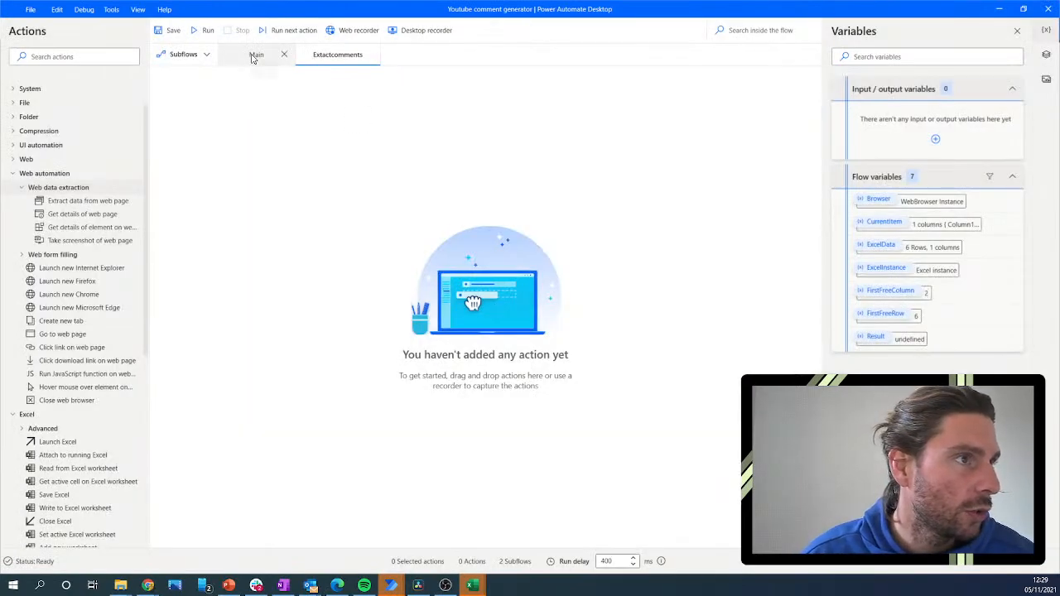
Add a copy of the Run JavaScript function action to the Extactcomments subflow and set its scroll to window.scrollBy(0, 10000).
{"action": "left_click", "coordinate": [251, 56]}
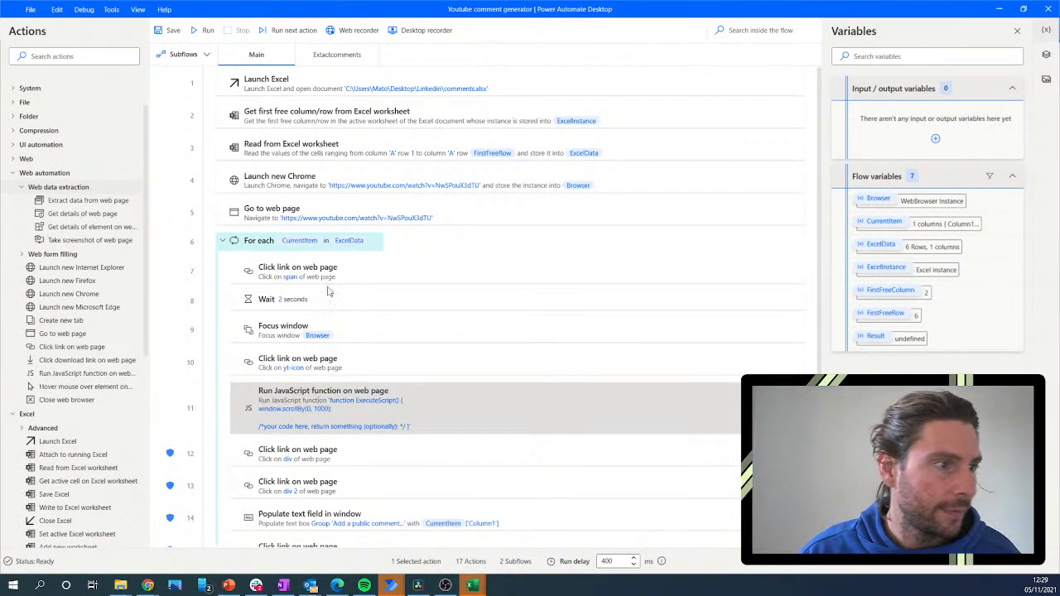
{"action": "left_click", "coordinate": [337, 54]}
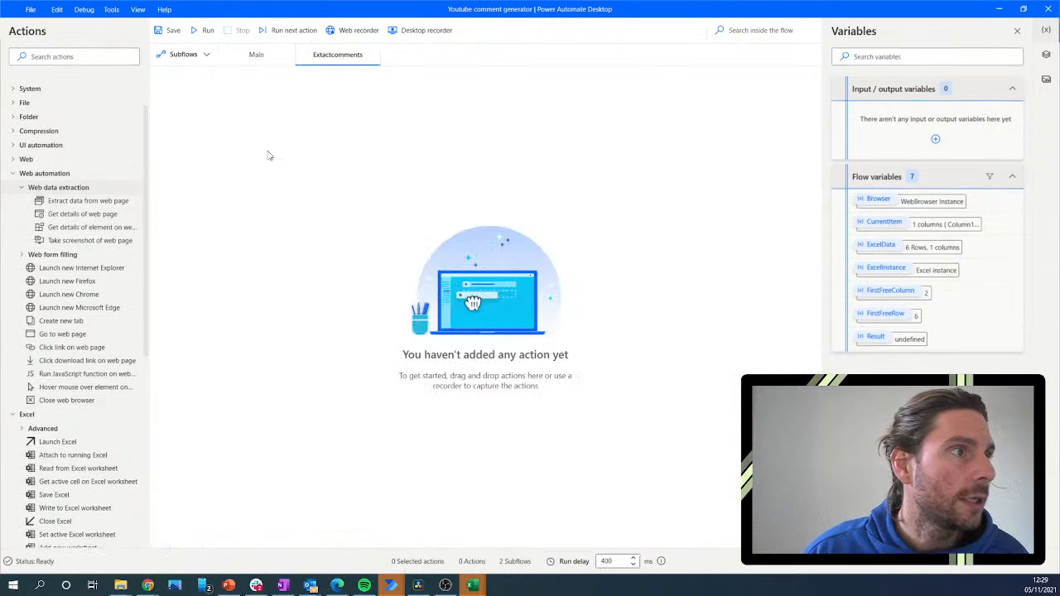
{"action": "key", "text": "ctrl+v"}
{"action": "double_click", "coordinate": [322, 122]}
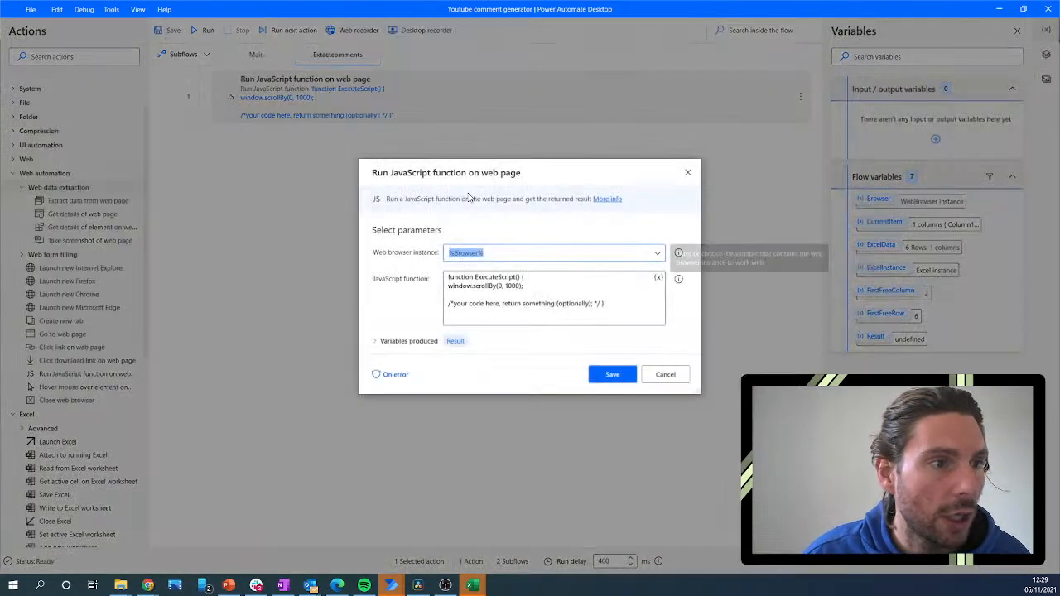
{"action": "left_click", "coordinate": [507, 286]}
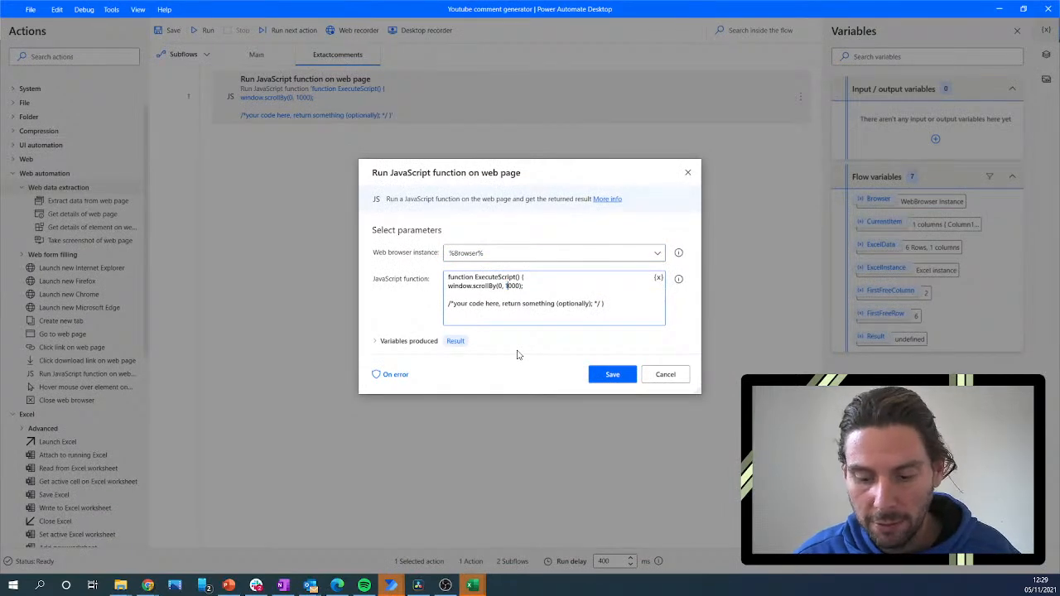
{"action": "left_click", "coordinate": [613, 375]}
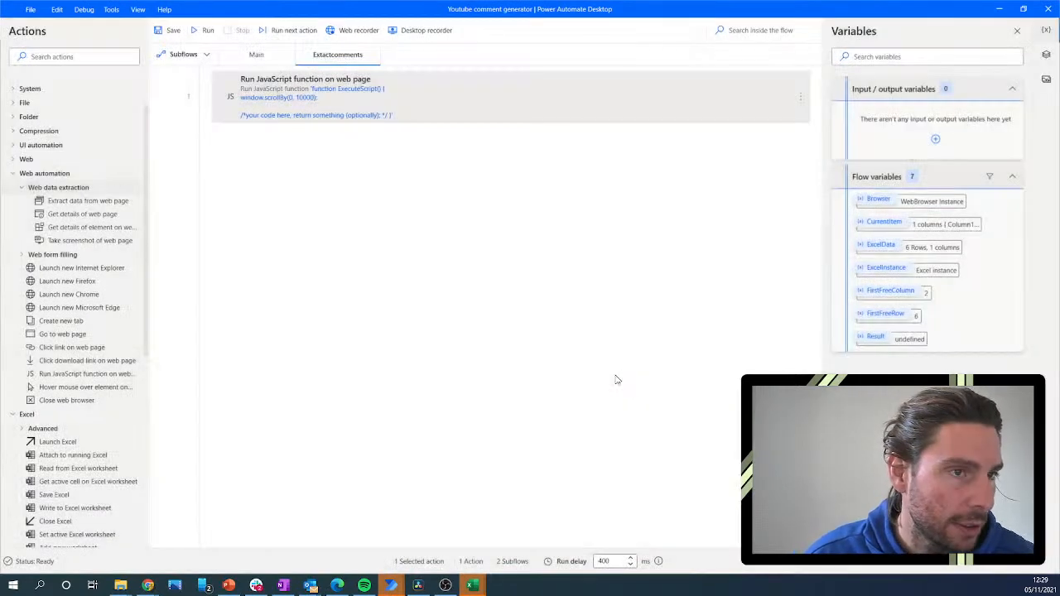
Try to record the YouTube comments with the web recorder in Chrome from the Main flow, and finish the recording.
{"action": "left_click", "coordinate": [259, 59]}
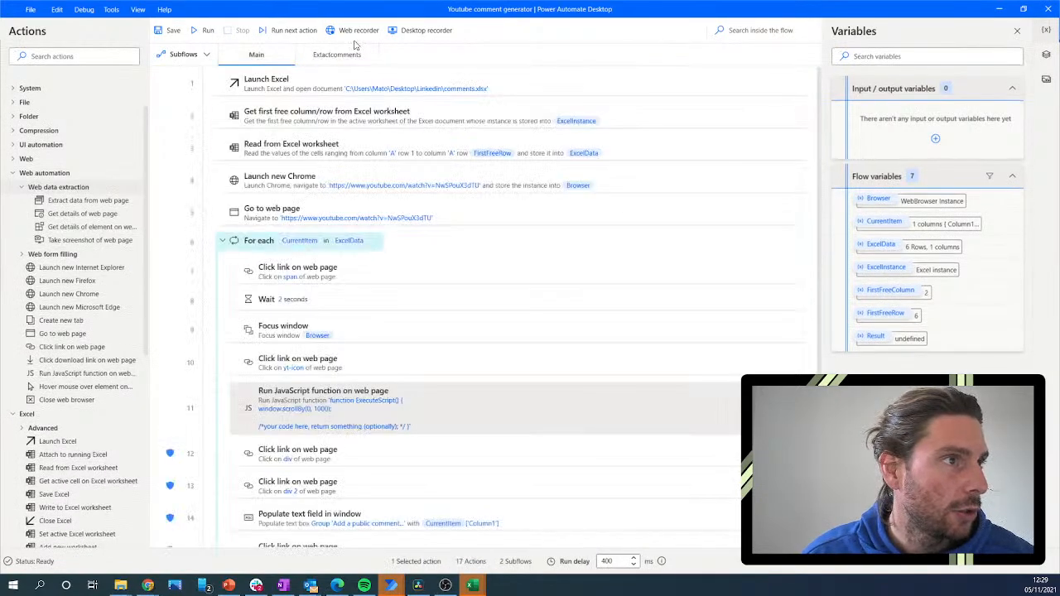
{"action": "left_click", "coordinate": [364, 31]}
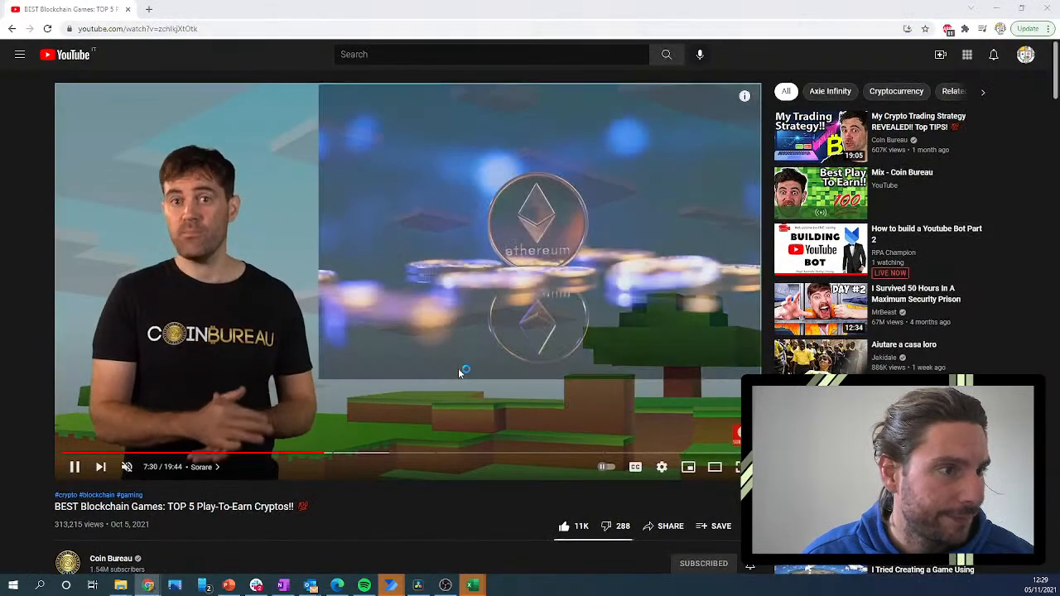
{"action": "scroll", "coordinate": [459, 370], "scroll_direction": "down", "scroll_amount": 6}
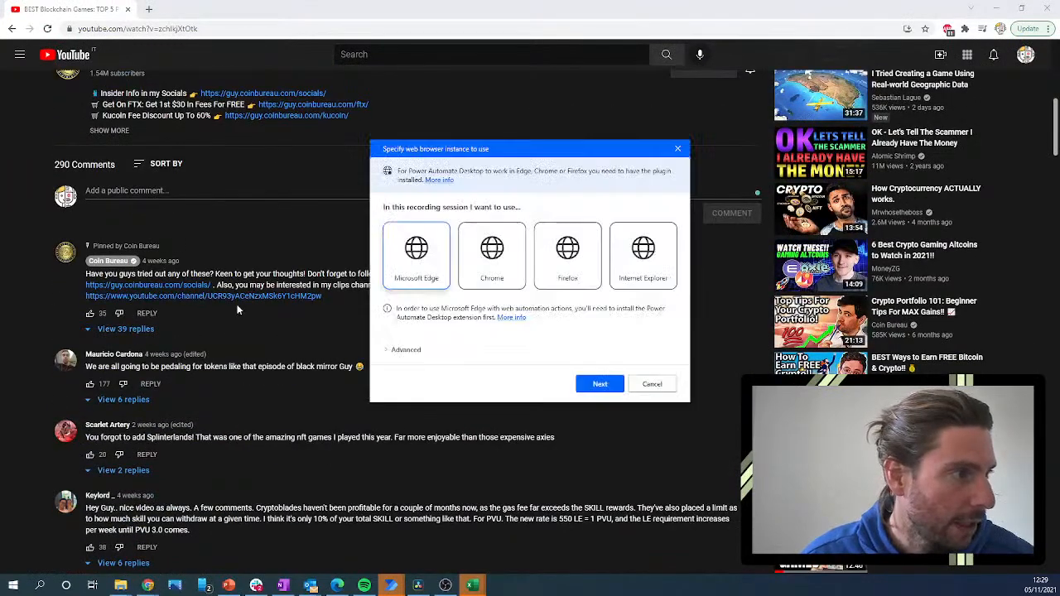
{"action": "left_click", "coordinate": [504, 259]}
{"action": "left_click", "coordinate": [599, 386]}
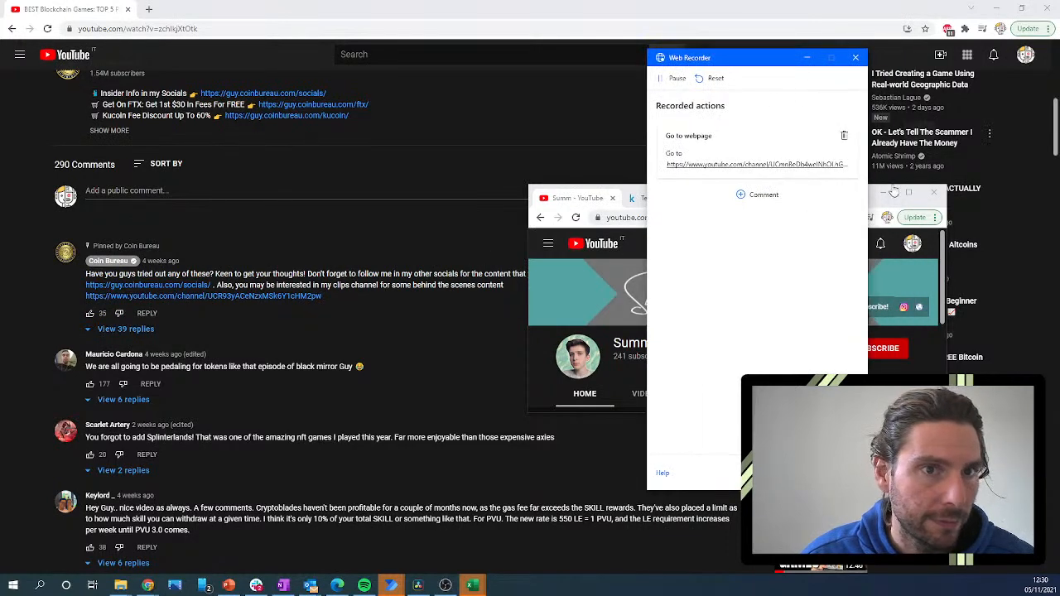
{"action": "left_click", "coordinate": [885, 196]}
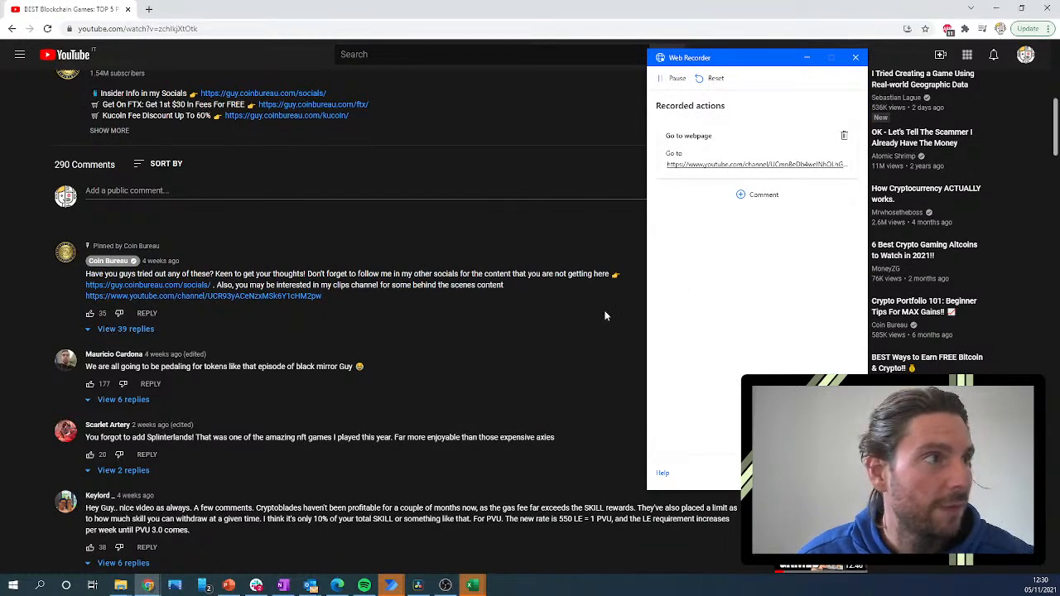
{"action": "left_click", "coordinate": [777, 473]}
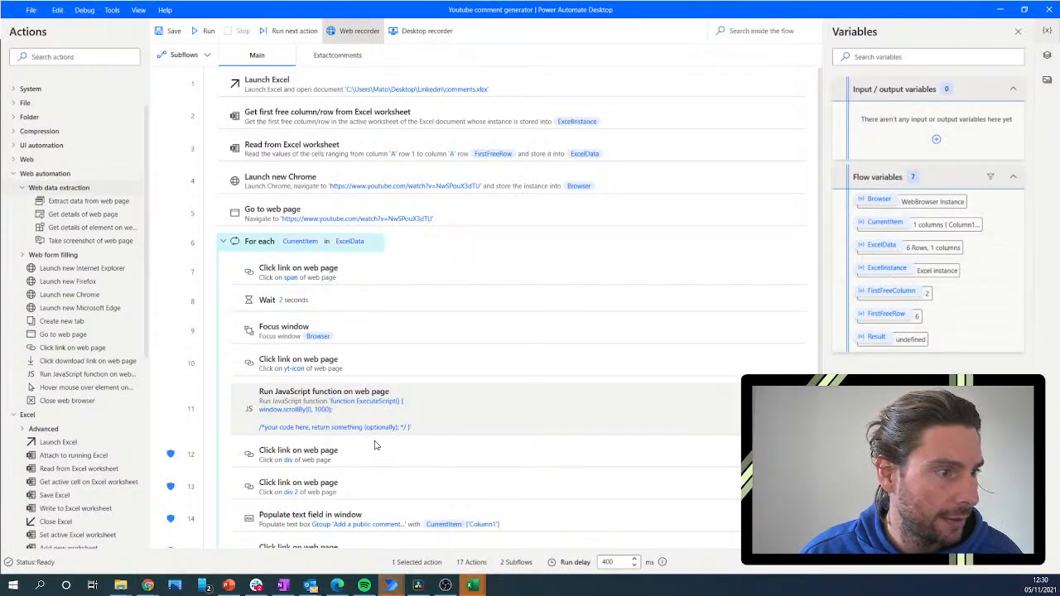
Delete the autogenerated Go to web page action from the Main flow together with its start and end recorder comments.
{"action": "scroll", "coordinate": [327, 386], "scroll_direction": "down", "scroll_amount": 5}
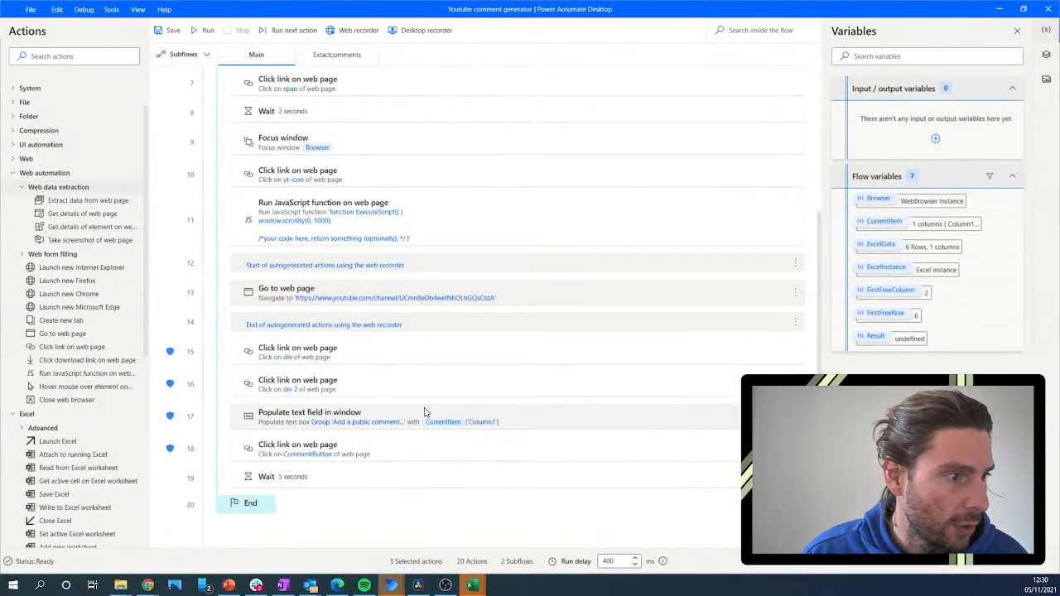
{"action": "scroll", "coordinate": [391, 323], "scroll_direction": "up", "scroll_amount": 5}
{"action": "left_click", "coordinate": [370, 455]}
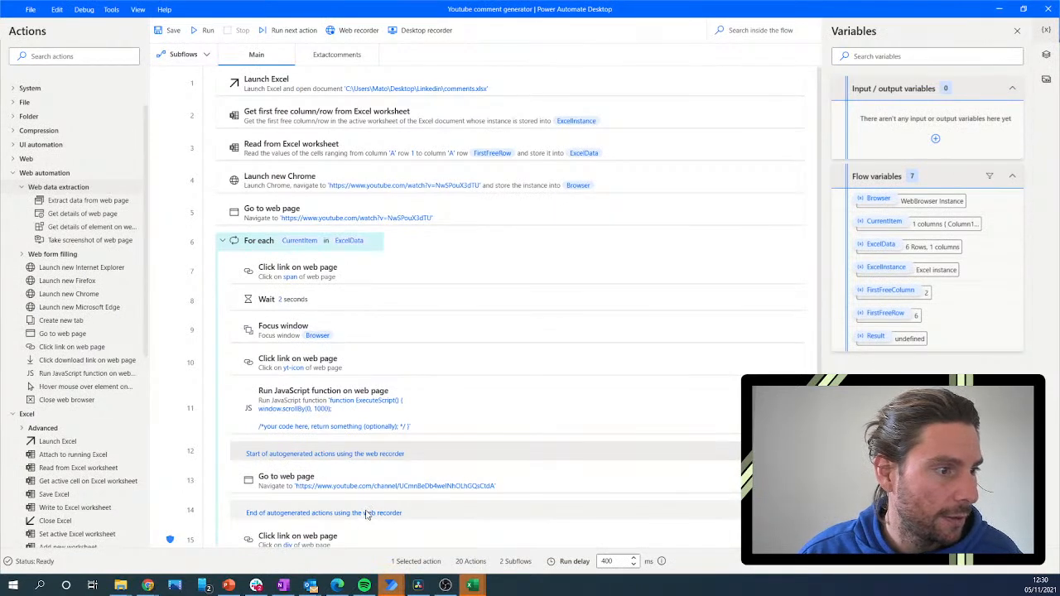
{"action": "key", "text": "Delete"}
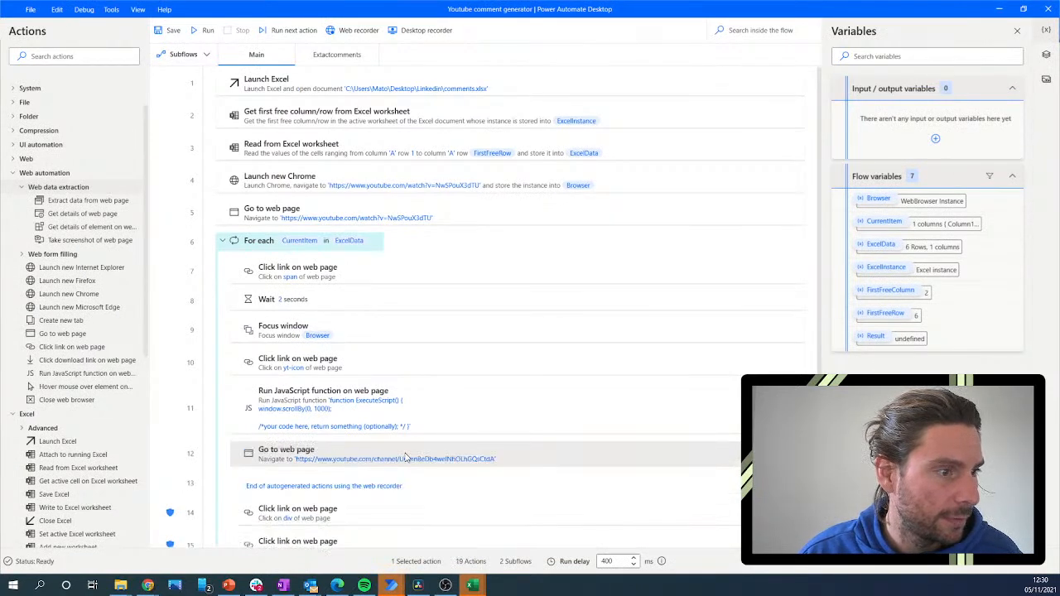
{"action": "key", "text": "Delete"}
{"action": "double_click", "coordinate": [379, 455]}
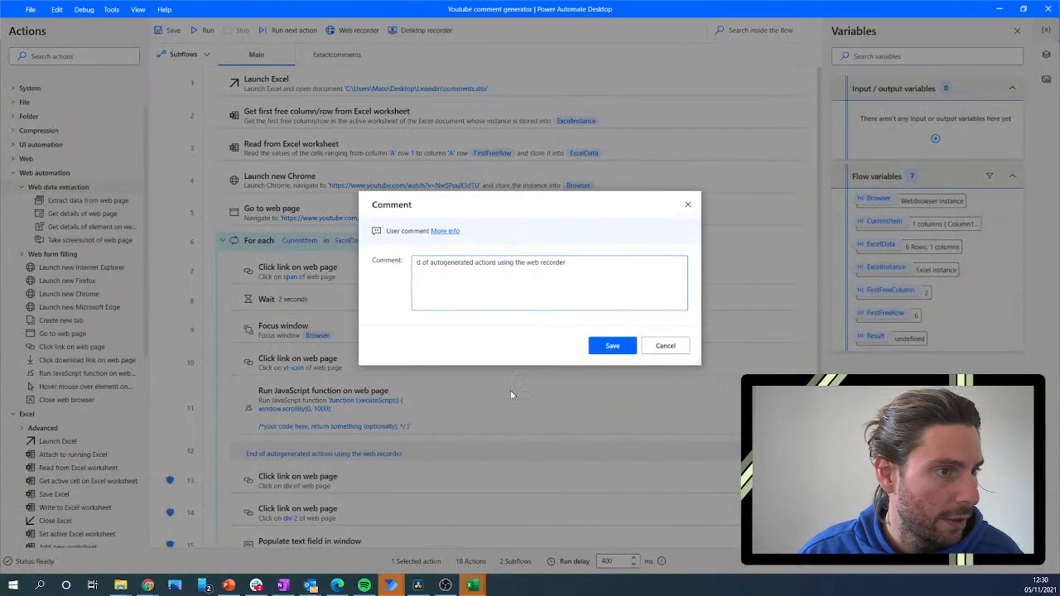
{"action": "left_click", "coordinate": [673, 348]}
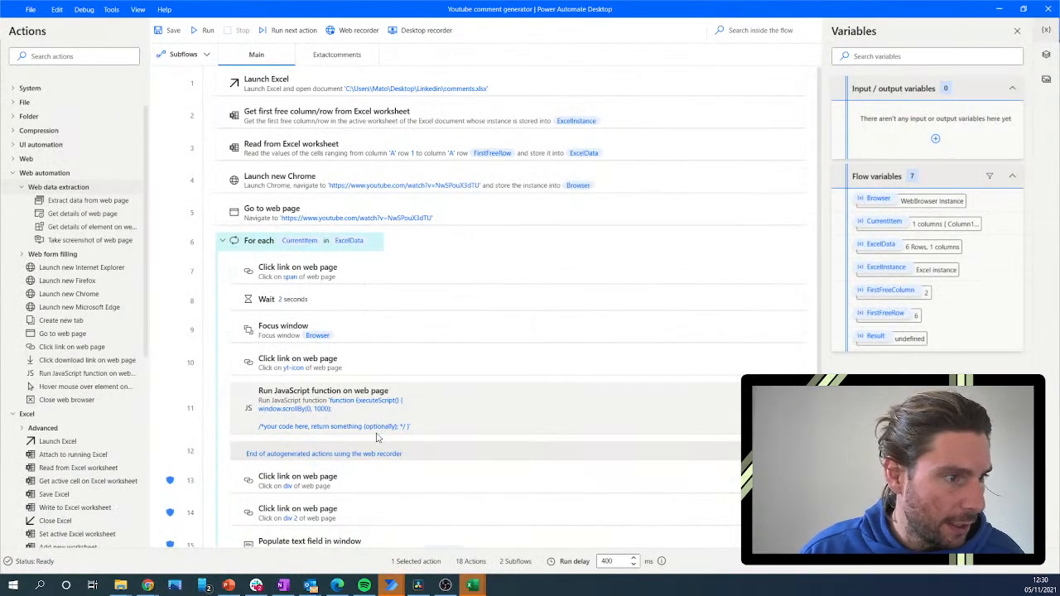
{"action": "key", "text": "ctrl+z"}
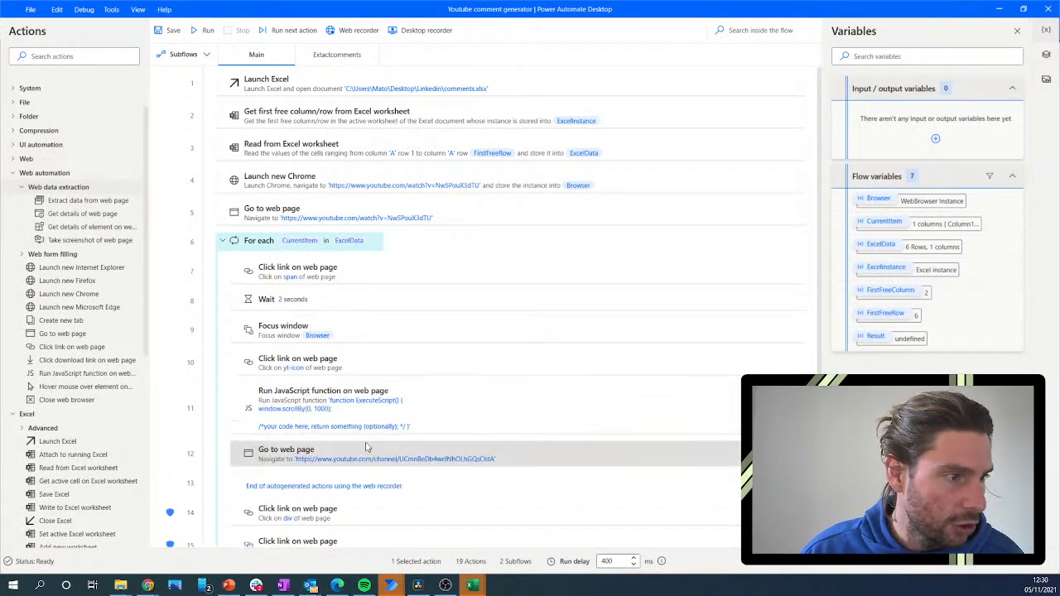
{"action": "key", "text": "ctrl+z"}
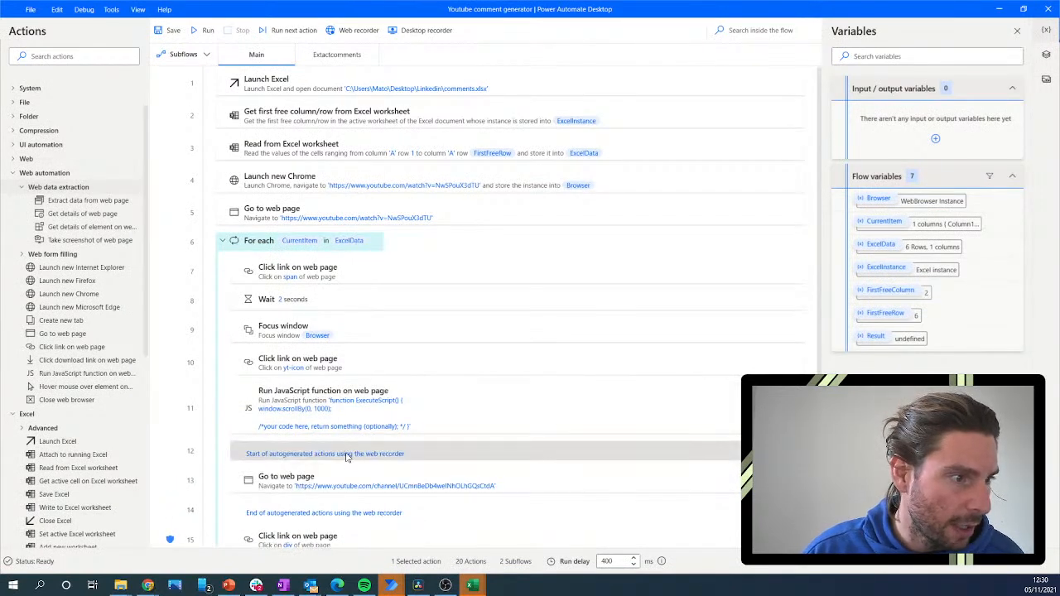
{"action": "left_click", "coordinate": [333, 511], "text": "shift"}
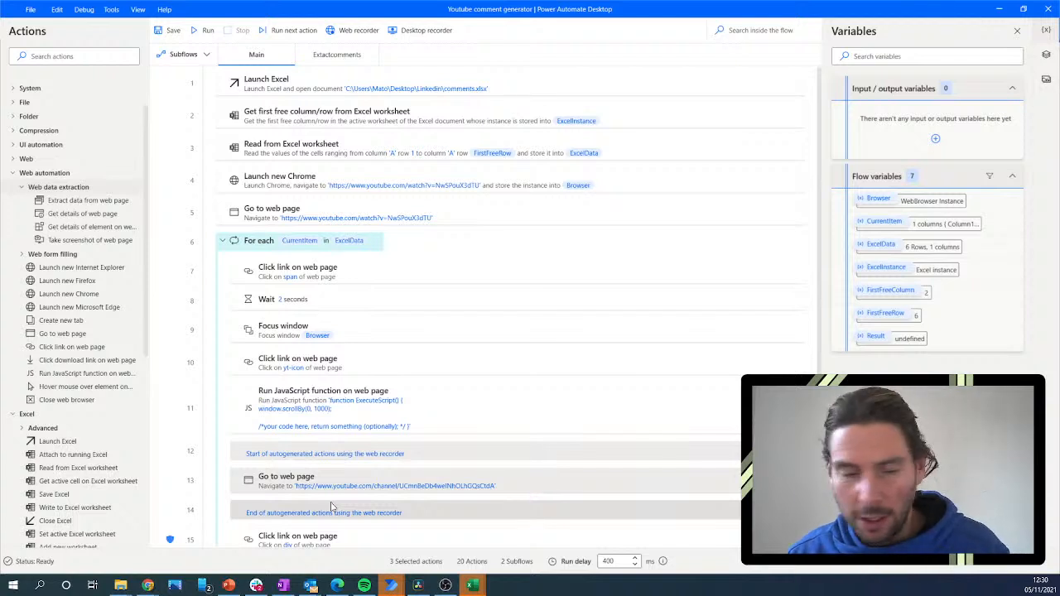
{"action": "key", "text": "Delete"}
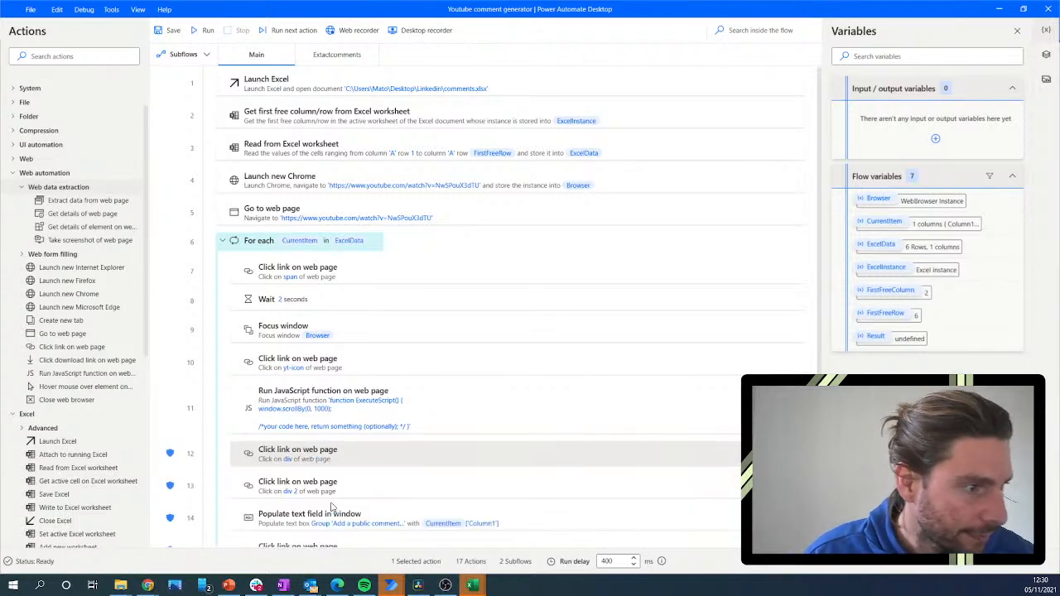
Start a web recorder session in Chrome with the Browser instance on the "BEST Blockchain Games: TOP 5 Play-To-Earn Cryptos!!" tab.
{"action": "left_click", "coordinate": [346, 37]}
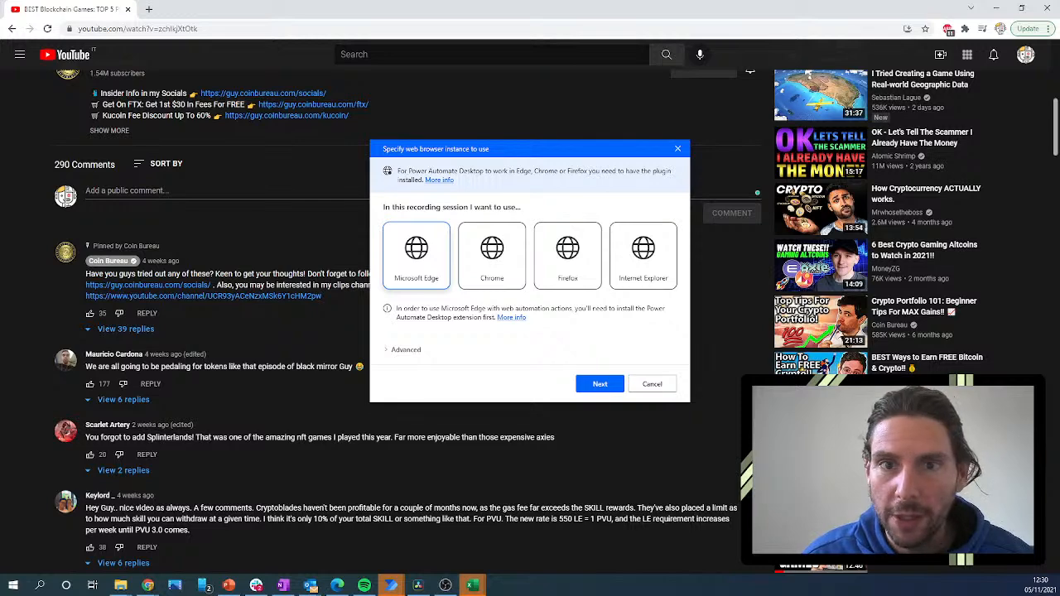
{"action": "left_click", "coordinate": [465, 263]}
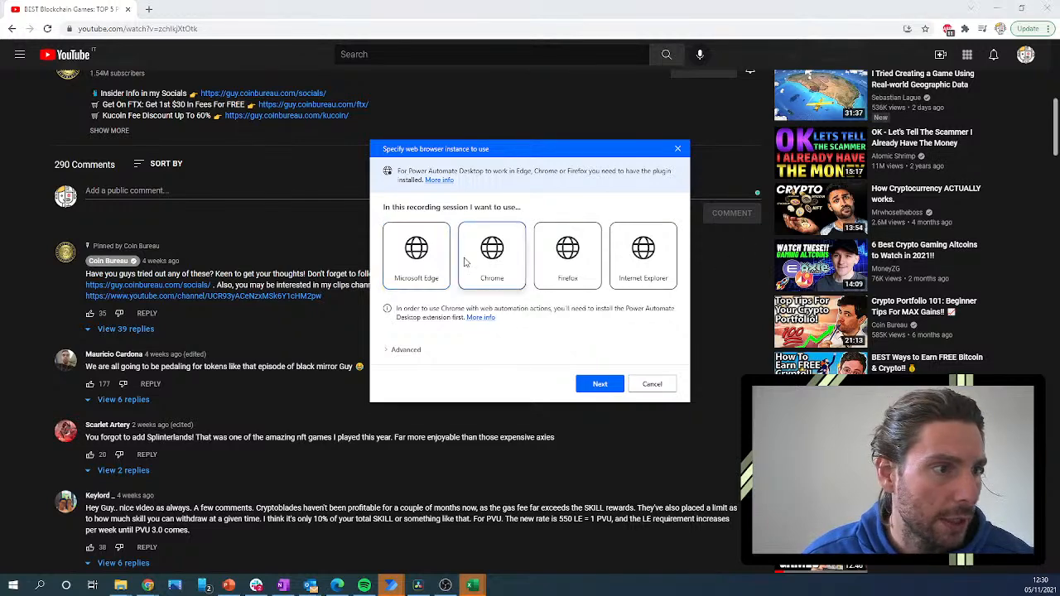
{"action": "left_click", "coordinate": [406, 350]}
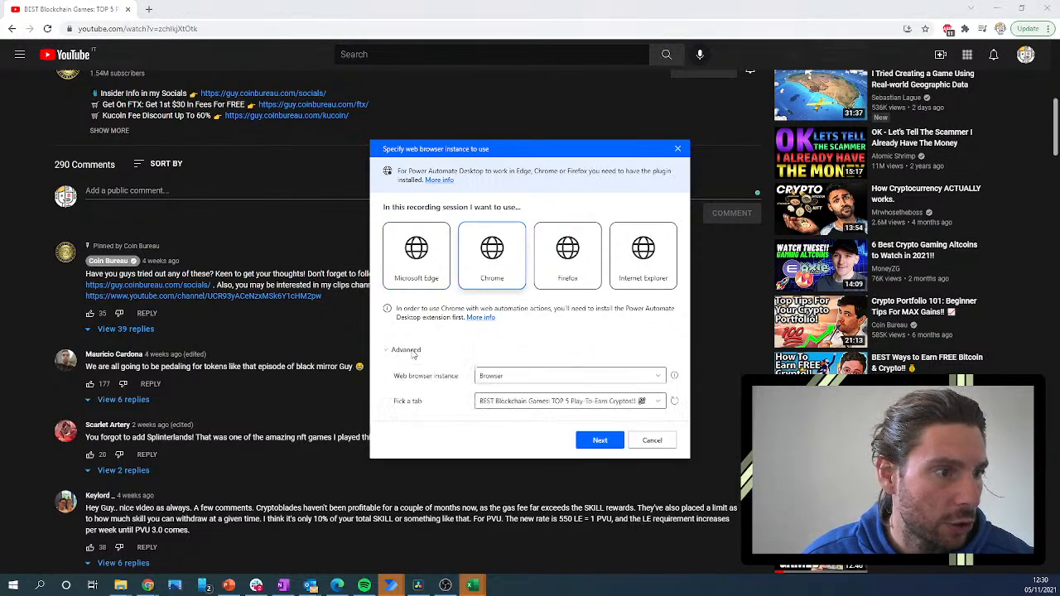
{"action": "left_click", "coordinate": [609, 437]}
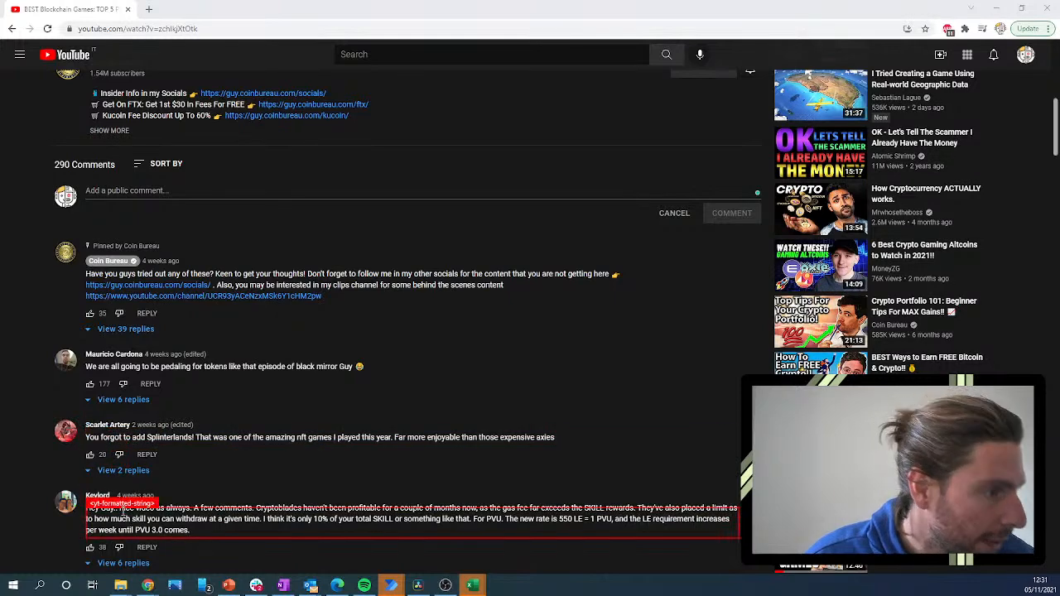
Extract the text of the comments beginning "You forgot to add Splinterlands!" and "Hey Guy.. nice video" to capture the whole comment list.
{"action": "right_click", "coordinate": [132, 437]}
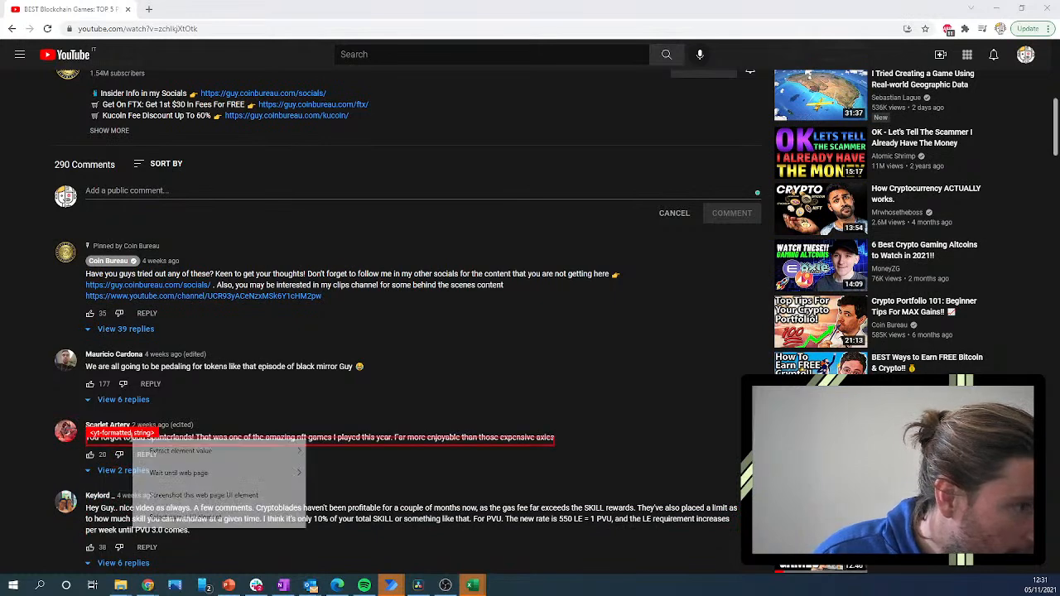
{"action": "right_click", "coordinate": [132, 437]}
{"action": "mouse_move", "coordinate": [189, 458]}
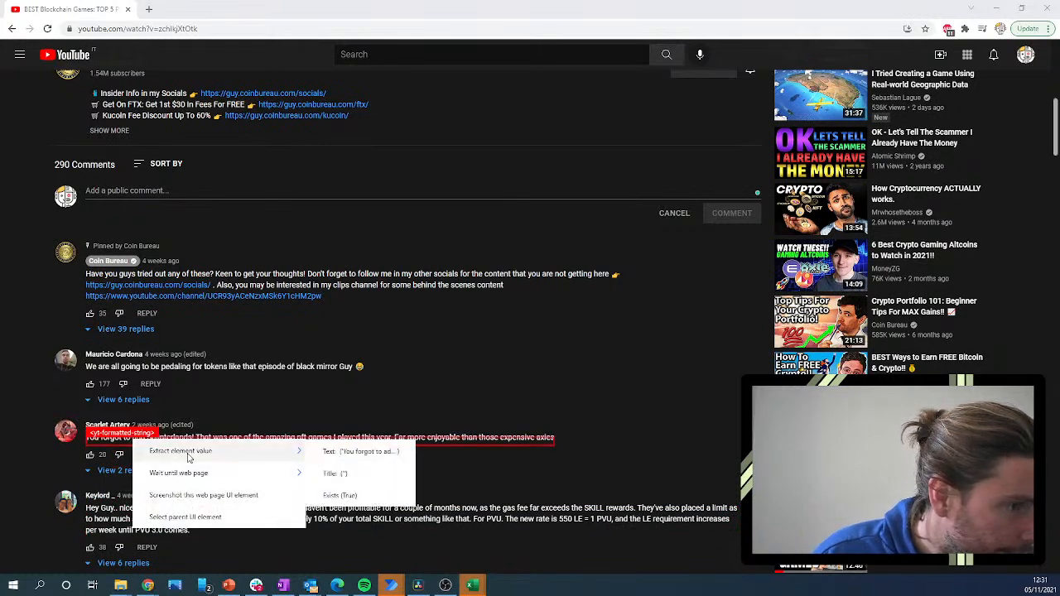
{"action": "left_click", "coordinate": [388, 449]}
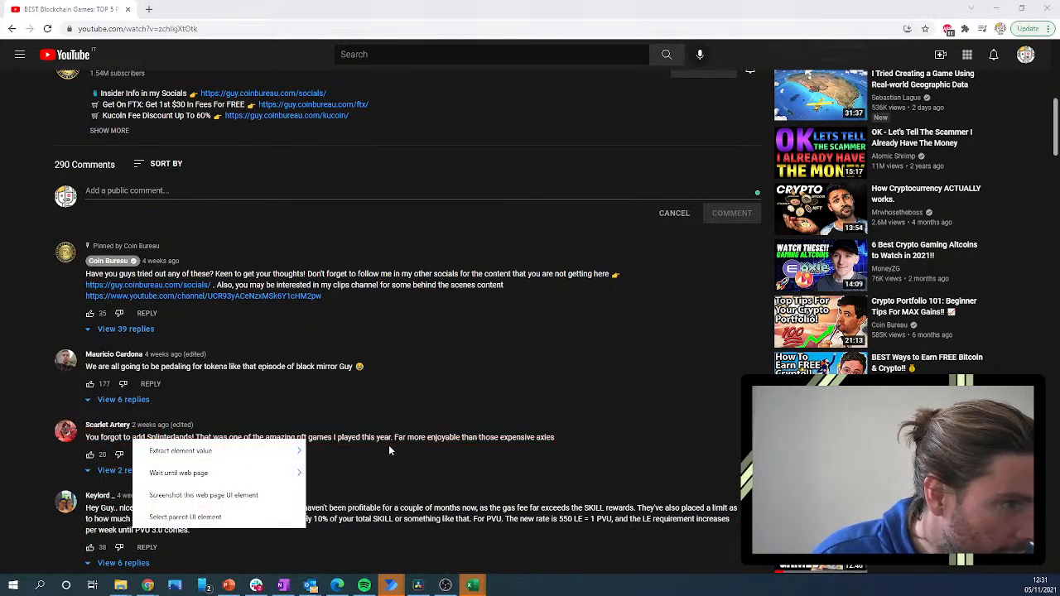
{"action": "right_click", "coordinate": [396, 524]}
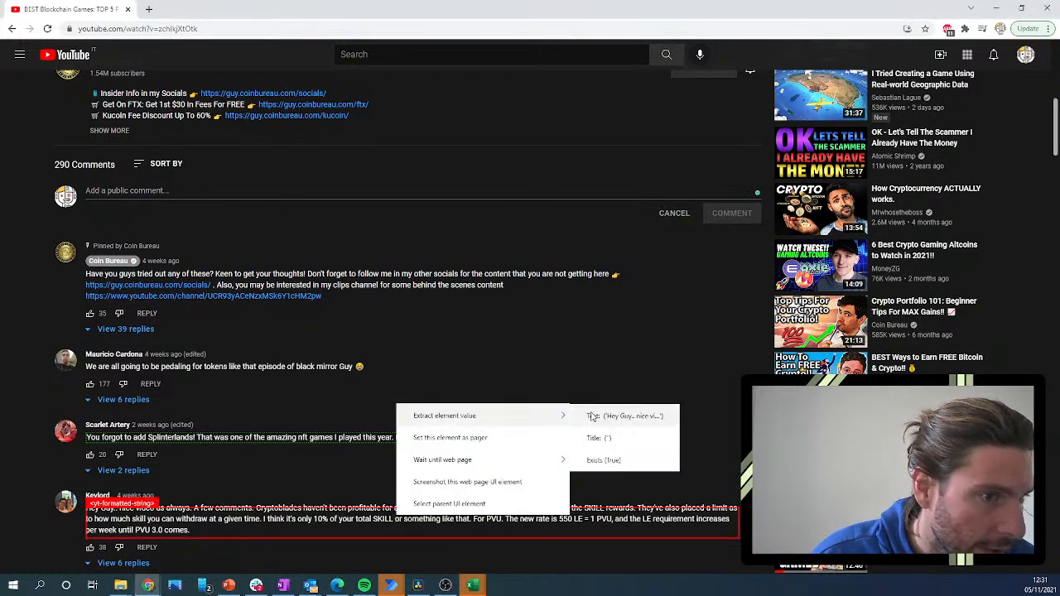
{"action": "left_click", "coordinate": [615, 416]}
Check throughout the video's comment section which comment texts the extraction pattern highlights.
{"action": "scroll", "coordinate": [346, 398], "scroll_direction": "down", "scroll_amount": 3}
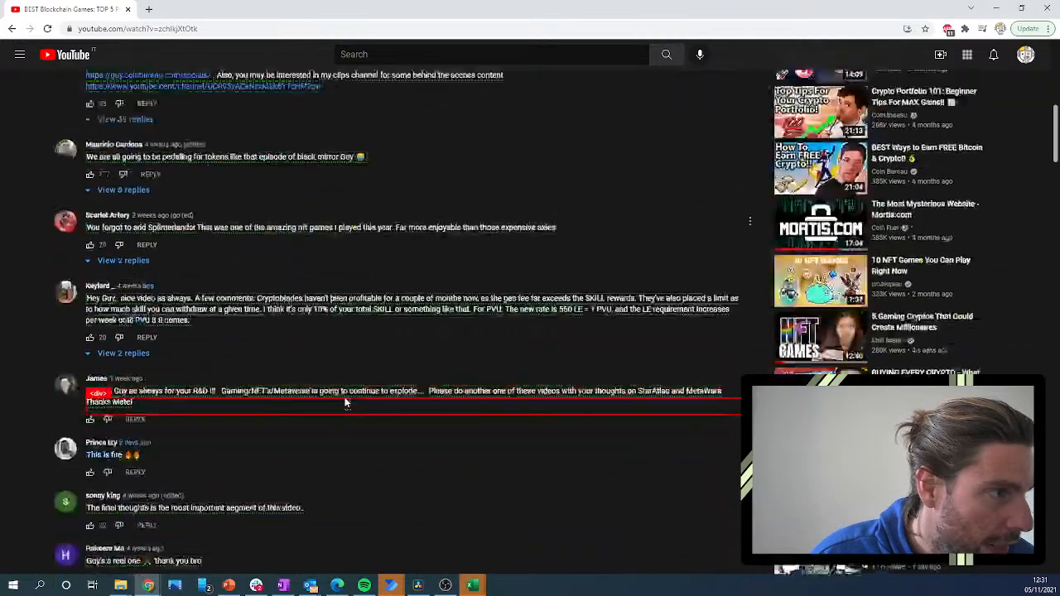
{"action": "scroll", "coordinate": [346, 402], "scroll_direction": "down", "scroll_amount": 10}
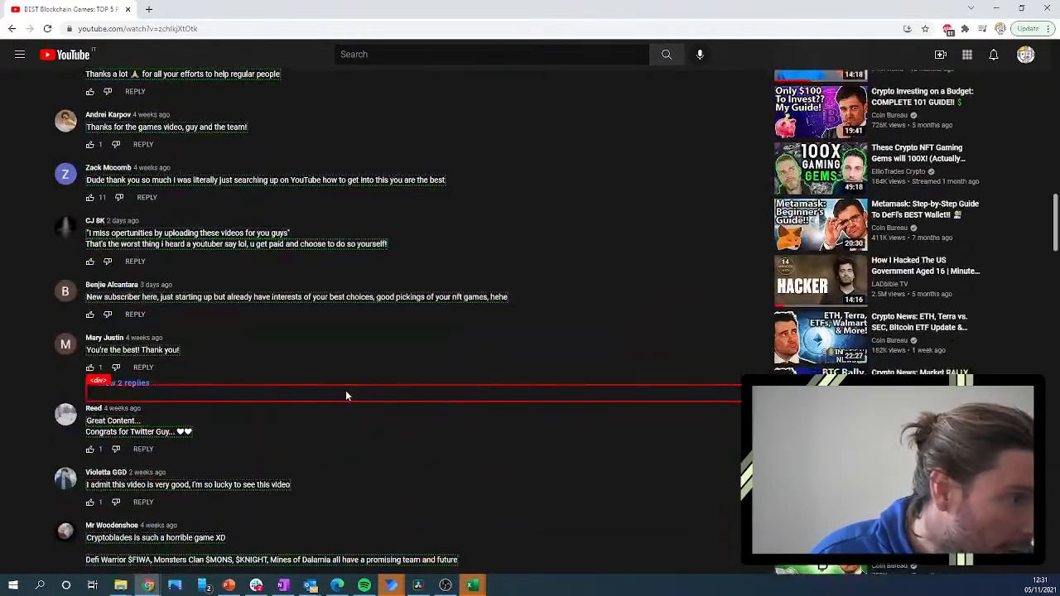
{"action": "scroll", "coordinate": [346, 395], "scroll_direction": "down", "scroll_amount": 3}
{"action": "scroll", "coordinate": [346, 395], "scroll_direction": "up", "scroll_amount": 5}
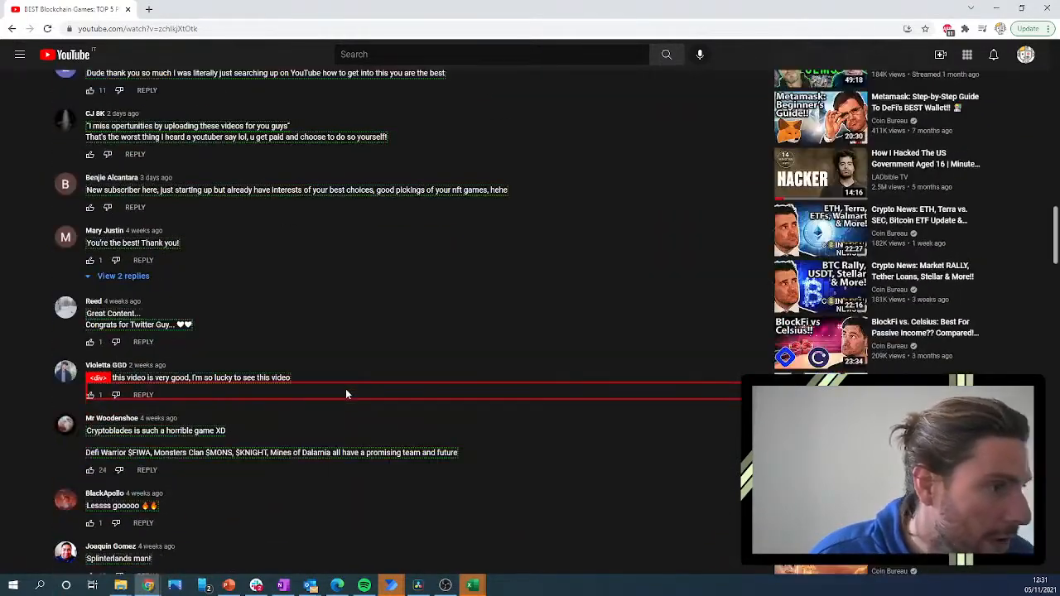
{"action": "scroll", "coordinate": [346, 395], "scroll_direction": "down", "scroll_amount": 6}
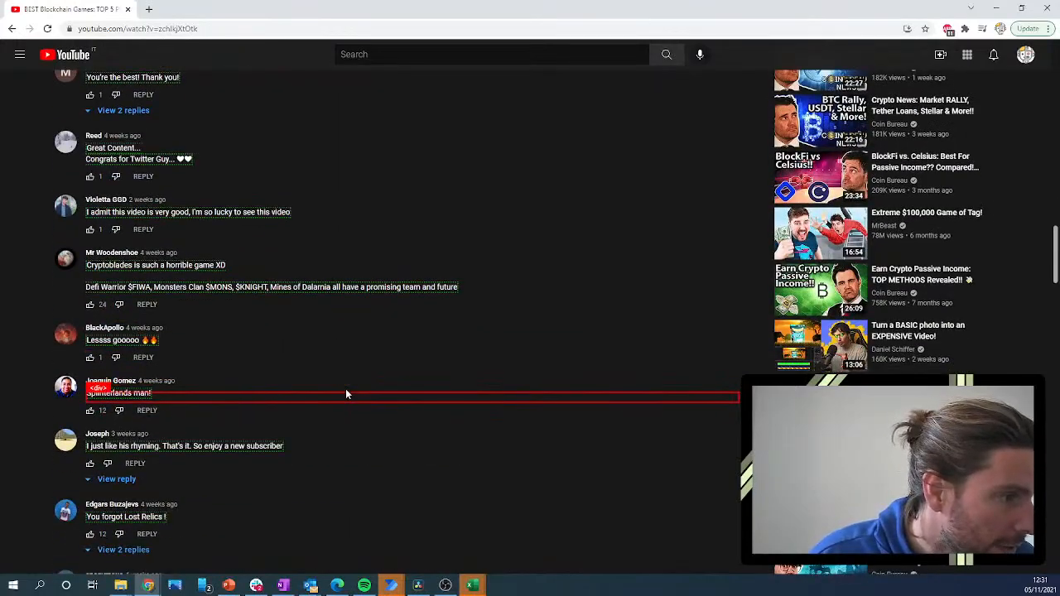
{"action": "scroll", "coordinate": [346, 394], "scroll_direction": "down", "scroll_amount": 12}
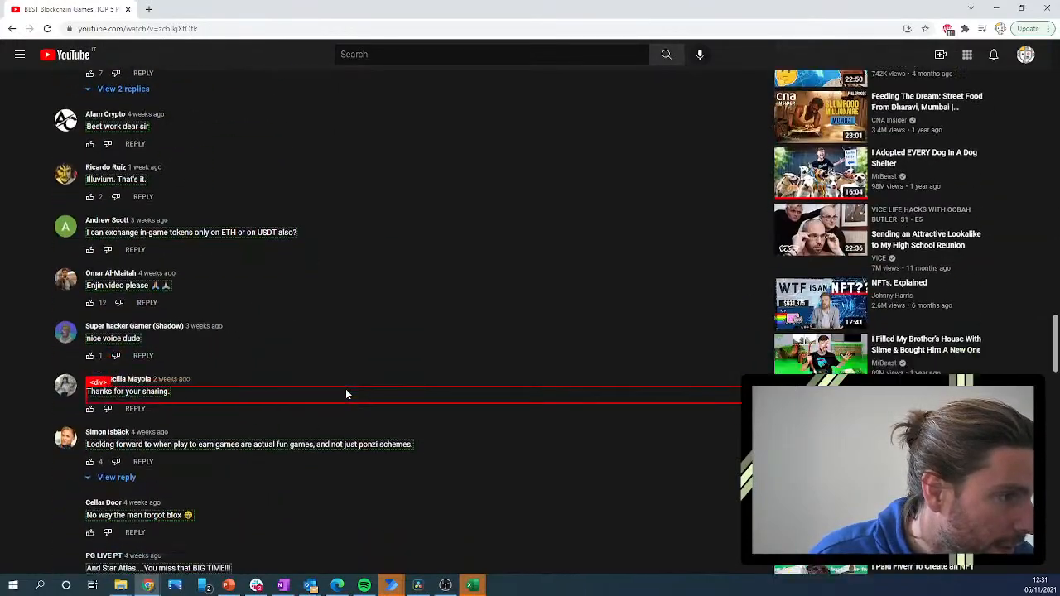
{"action": "scroll", "coordinate": [346, 395], "scroll_direction": "down", "scroll_amount": 8}
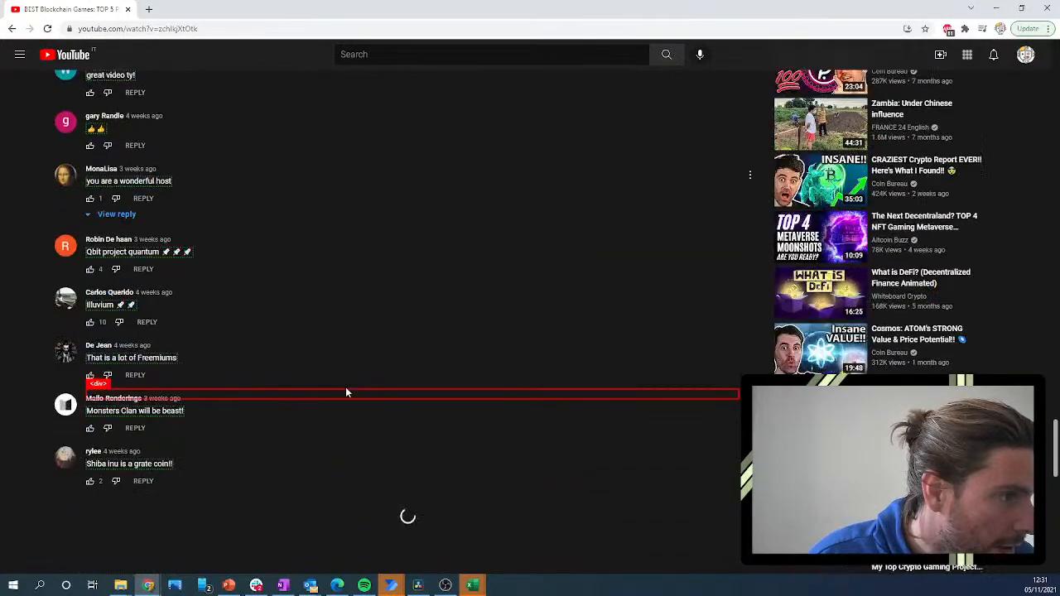
{"action": "scroll", "coordinate": [346, 394], "scroll_direction": "up", "scroll_amount": 20}
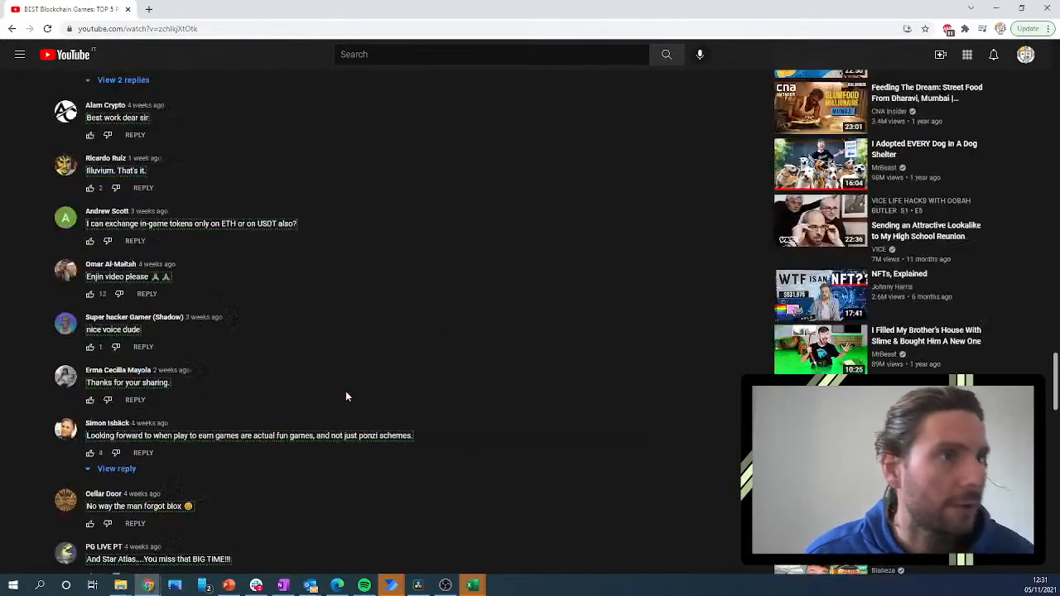
Move the recorded Extract data from web page action from Main into the Extactcomments subflow, placing it after the JavaScript scroll action.
{"action": "scroll", "coordinate": [345, 394], "scroll_direction": "up", "scroll_amount": 4}
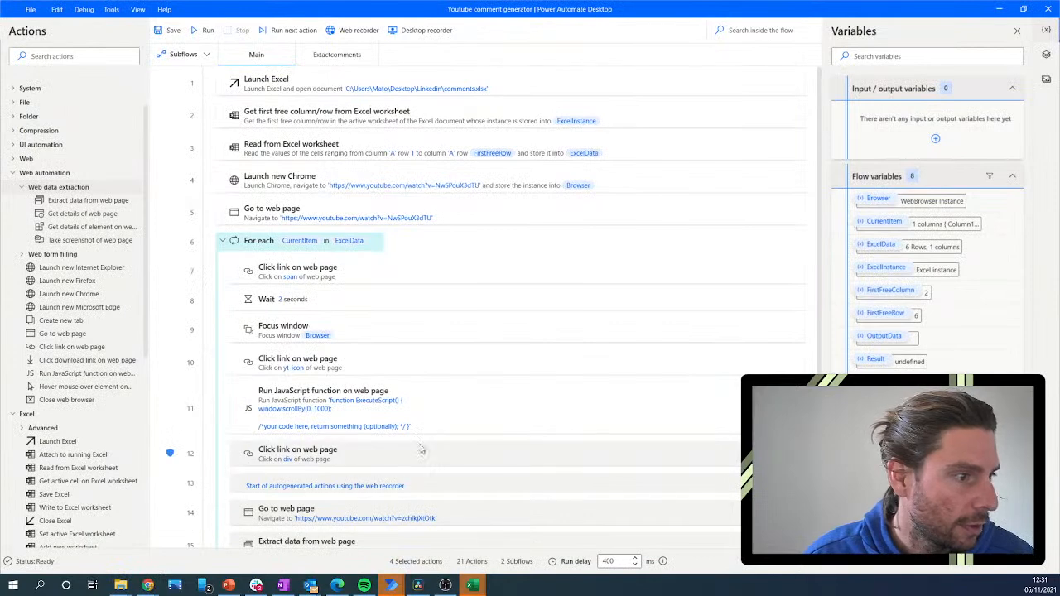
{"action": "scroll", "coordinate": [384, 479], "scroll_direction": "down", "scroll_amount": 3}
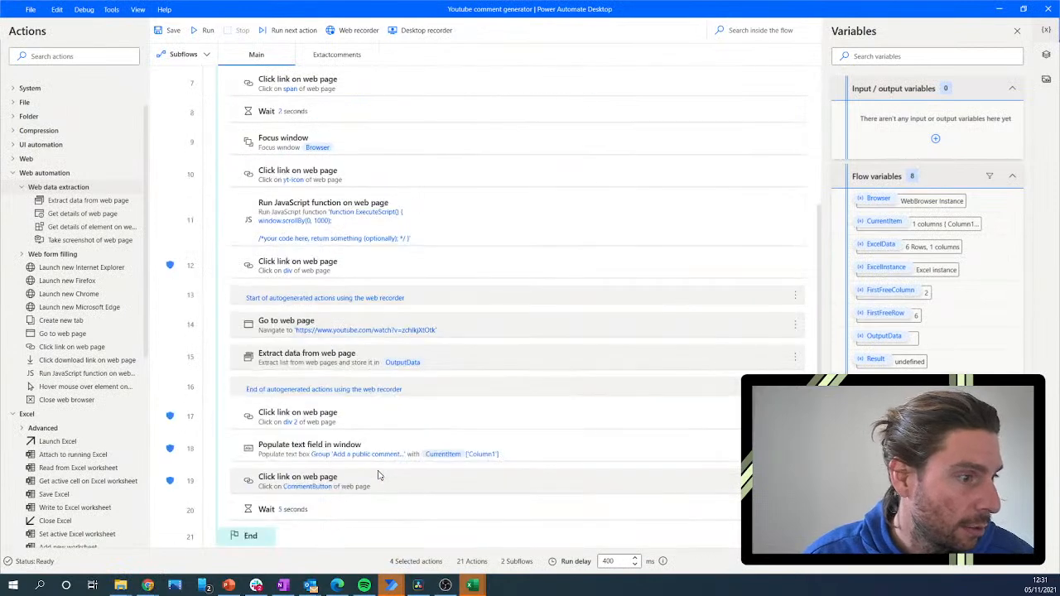
{"action": "left_click", "coordinate": [280, 355]}
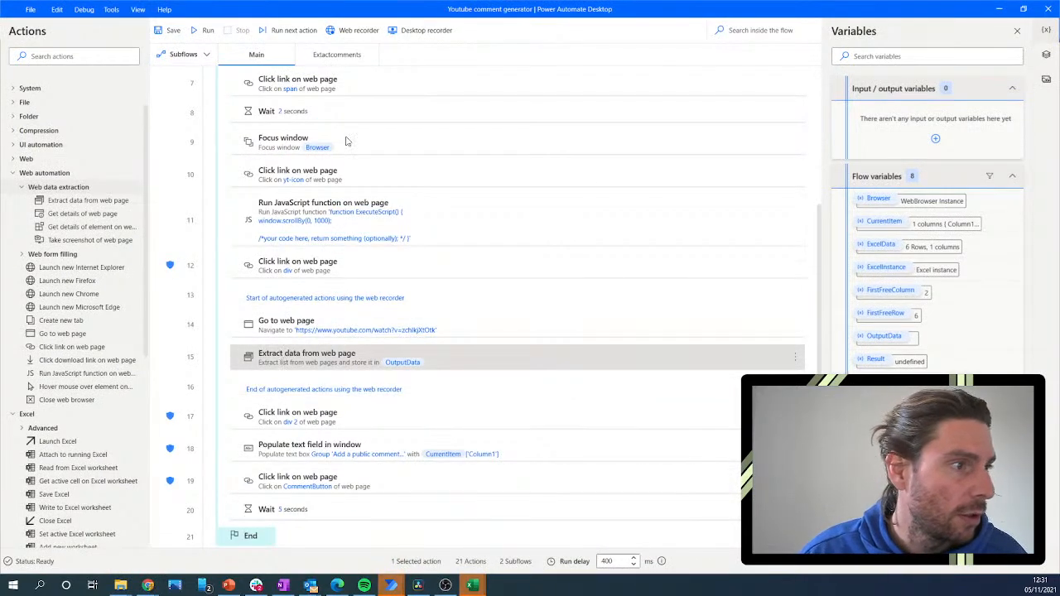
{"action": "left_click", "coordinate": [338, 56]}
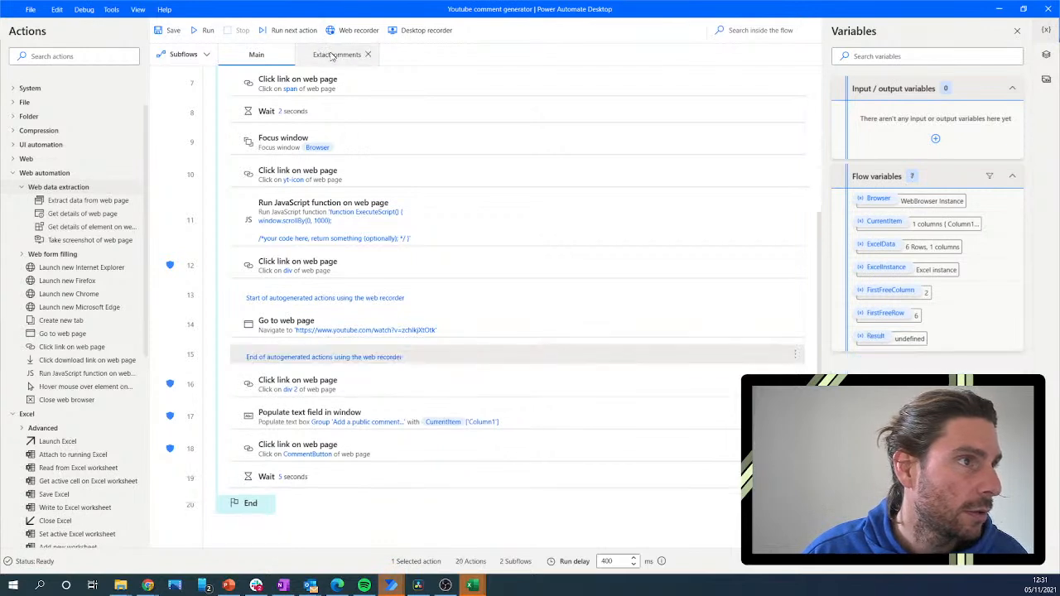
{"action": "key", "text": "ctrl+v"}
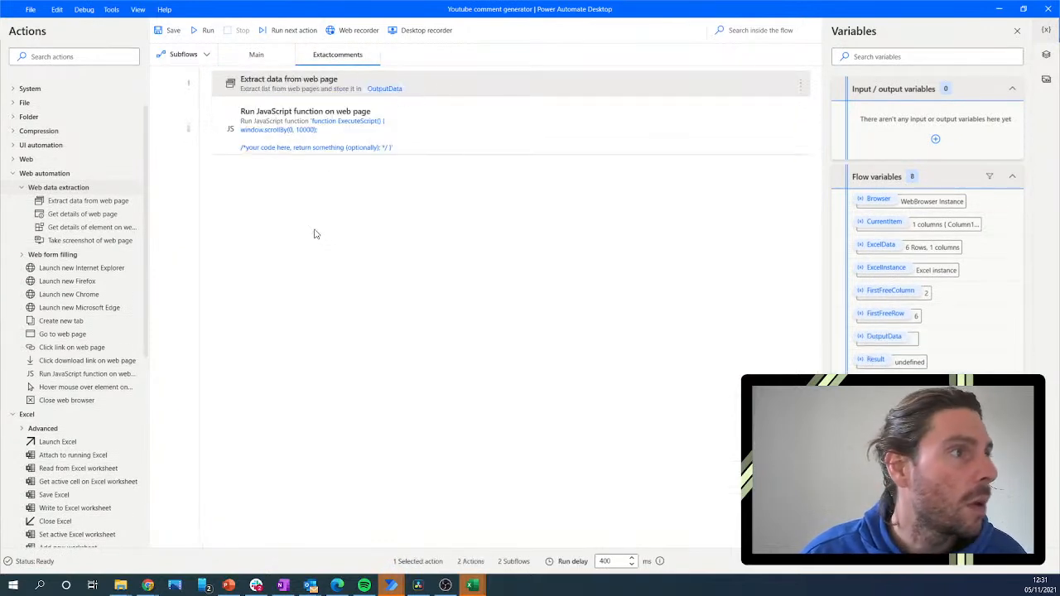
{"action": "left_click_drag", "start_coordinate": [343, 93], "coordinate": [322, 174]}
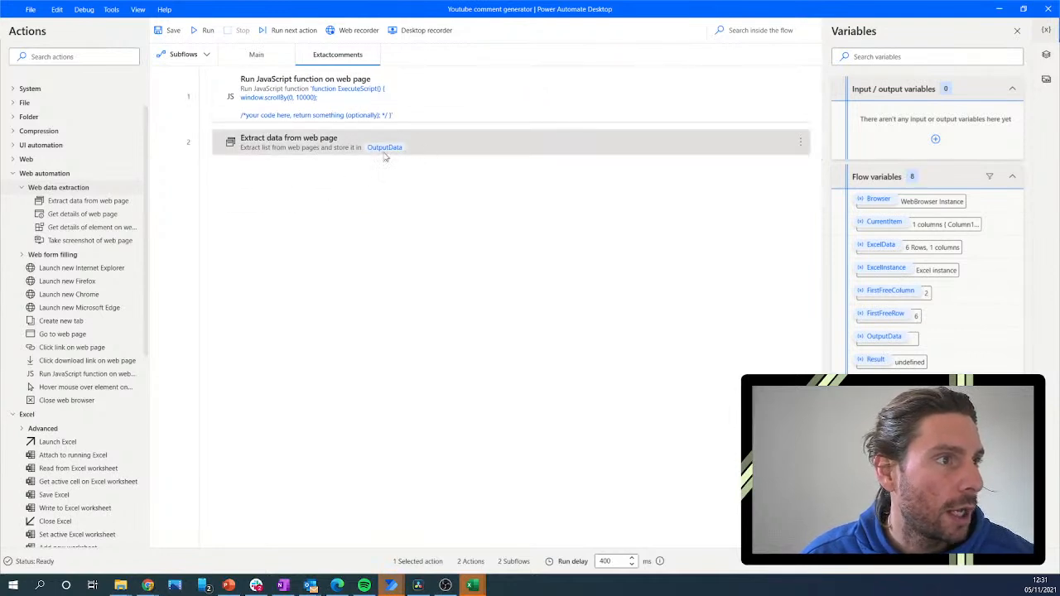
Delete the leftover Go to web page action and the start and end recorder comments from Main's For each loop.
{"action": "left_click", "coordinate": [253, 54]}
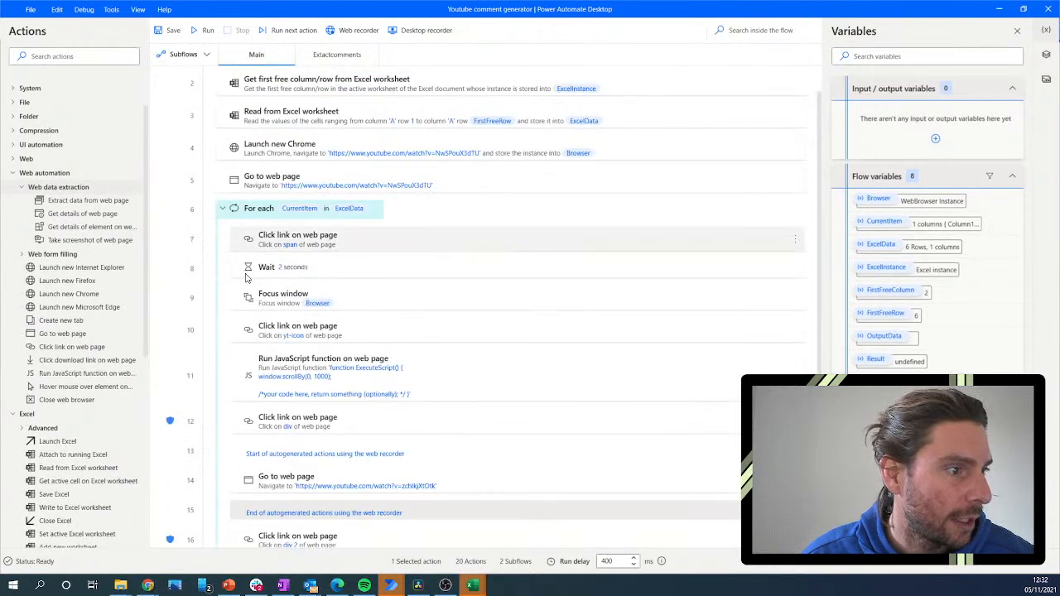
{"action": "left_click", "coordinate": [261, 457]}
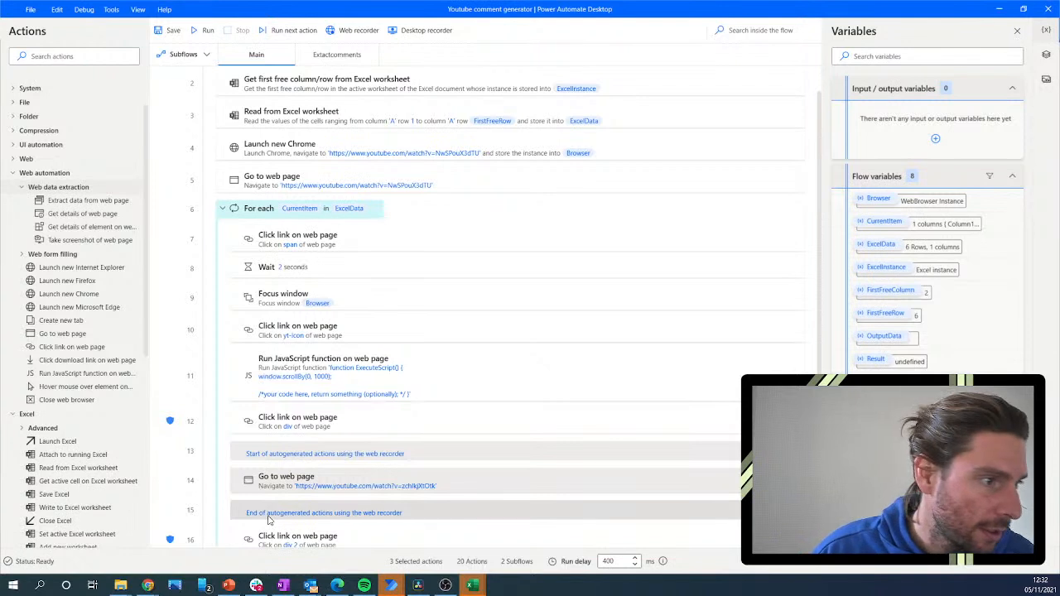
{"action": "key", "text": "Delete"}
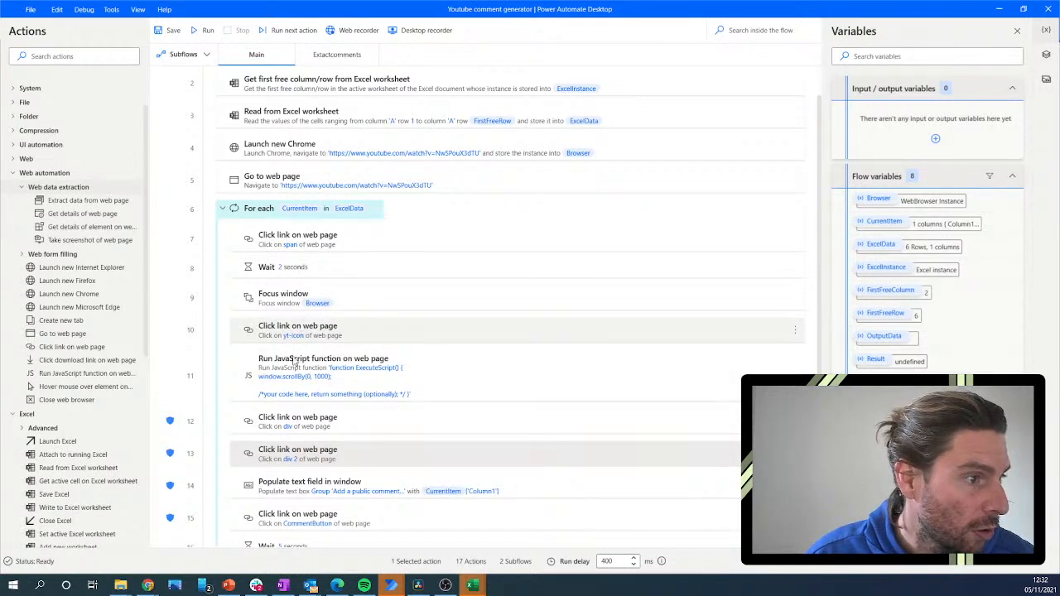
Add a Run subflow action calling Extactcomments directly after the JavaScript scroll action in Main's For each loop.
{"action": "left_click", "coordinate": [70, 56]}
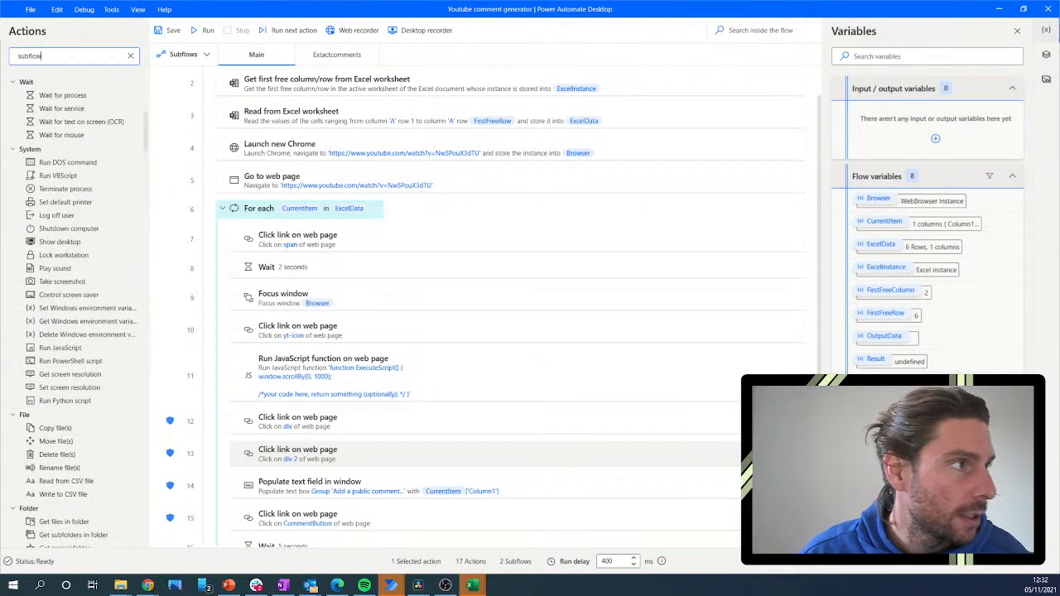
{"action": "left_click_drag", "start_coordinate": [56, 111], "coordinate": [340, 404]}
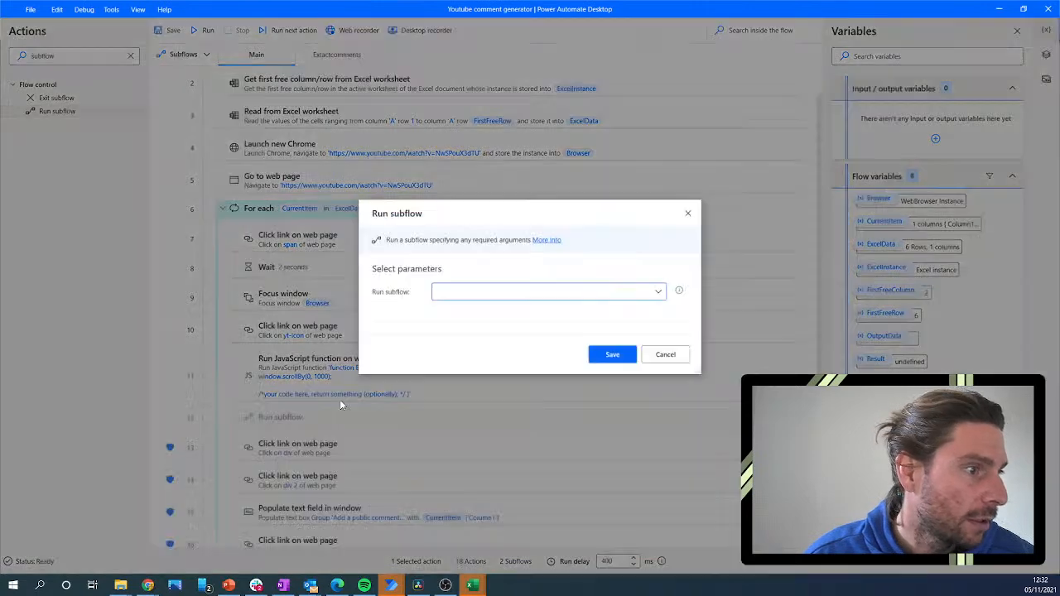
{"action": "left_click", "coordinate": [661, 298]}
{"action": "left_click", "coordinate": [485, 309]}
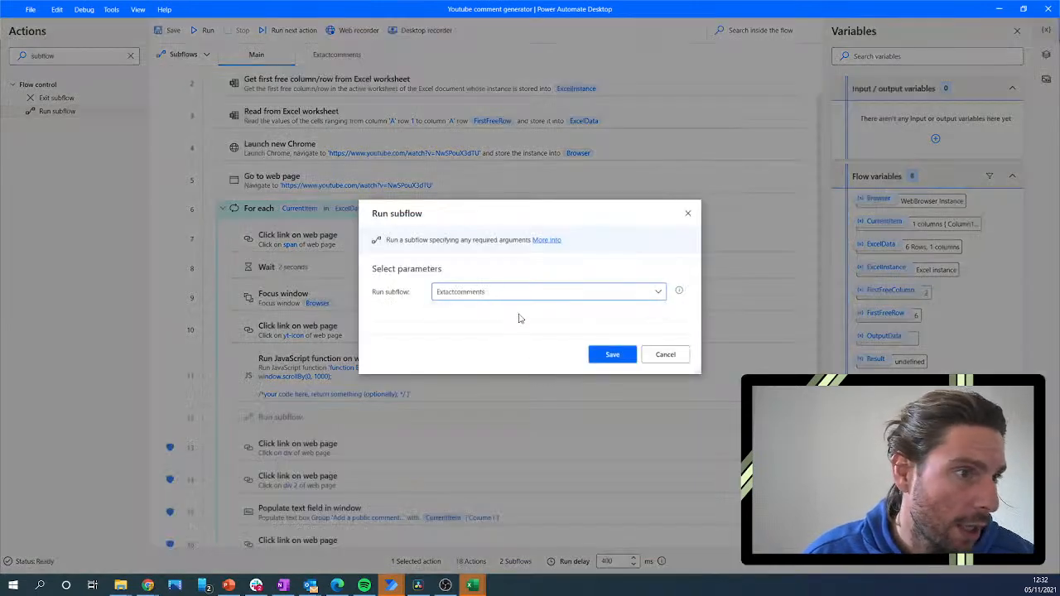
{"action": "left_click", "coordinate": [610, 354]}
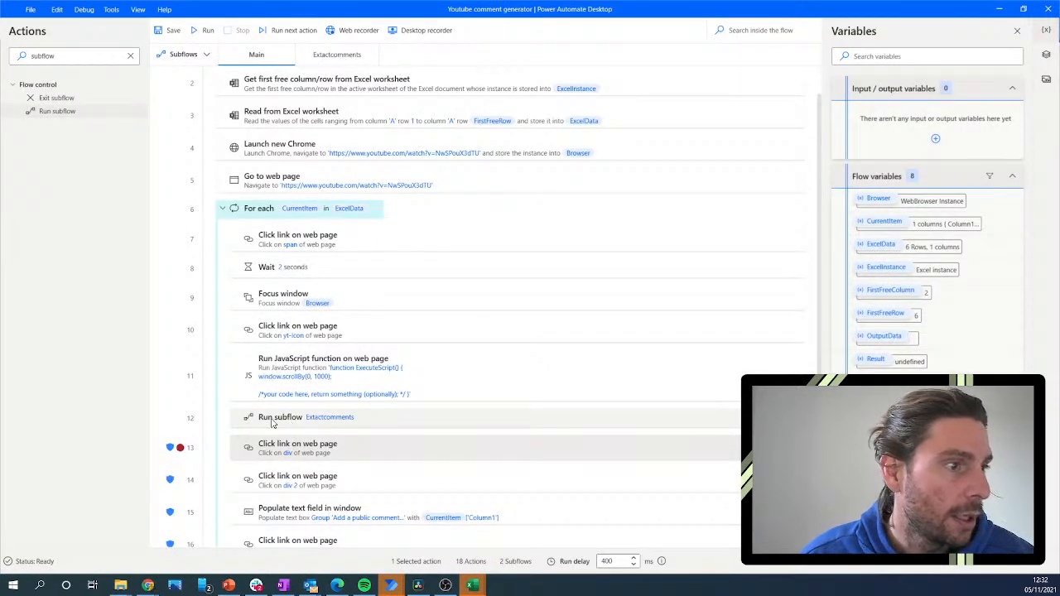
Check the Extactcomments subflow and run the flow up to the breakpoint on the action that follows Run subflow.
{"action": "left_click", "coordinate": [339, 54]}
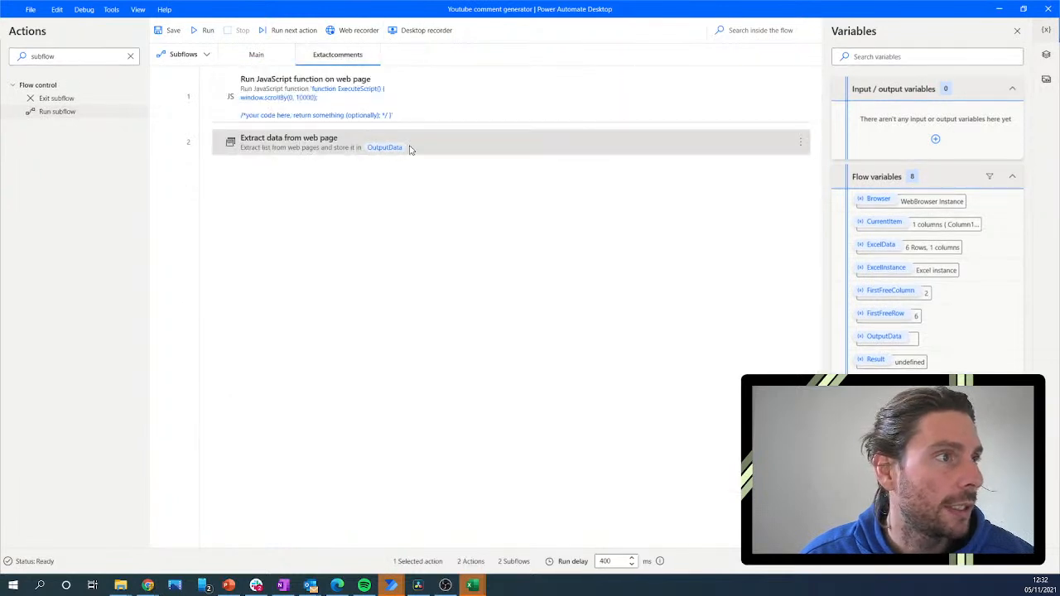
{"action": "left_click", "coordinate": [203, 31]}
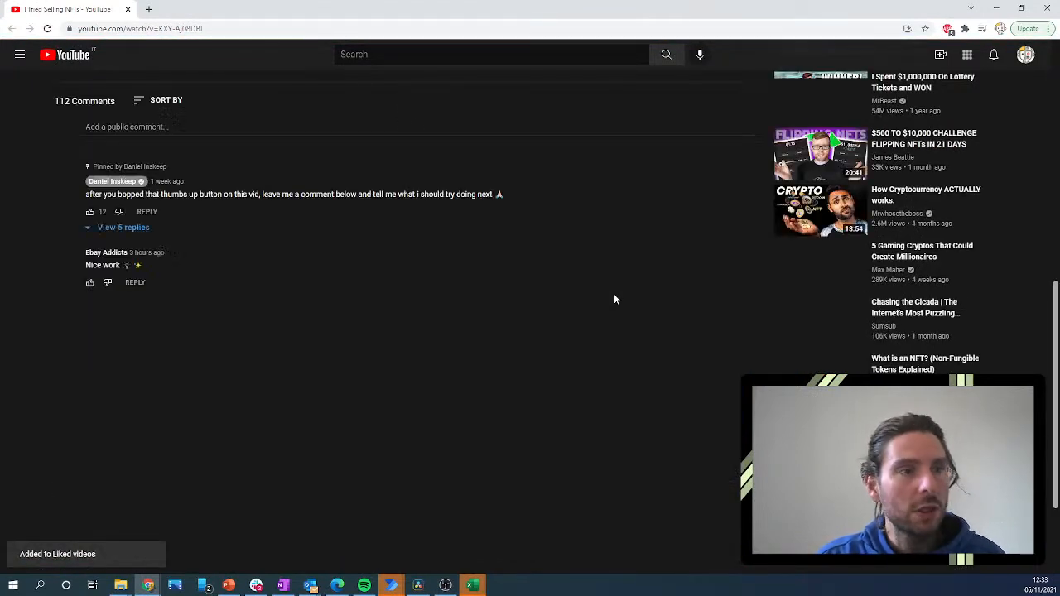
{"action": "scroll", "coordinate": [614, 299], "scroll_direction": "down", "scroll_amount": 2}
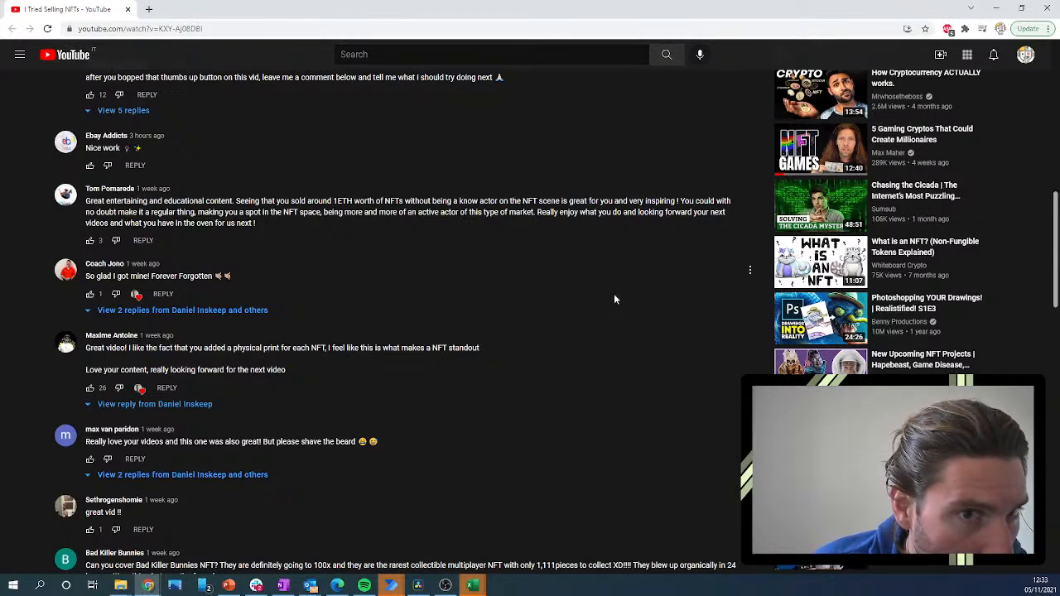
Return to the paused flow in Power Automate Desktop and examine the comments stored in the OutputData variable.
{"action": "left_click", "coordinate": [390, 586]}
{"action": "left_click", "coordinate": [405, 543]}
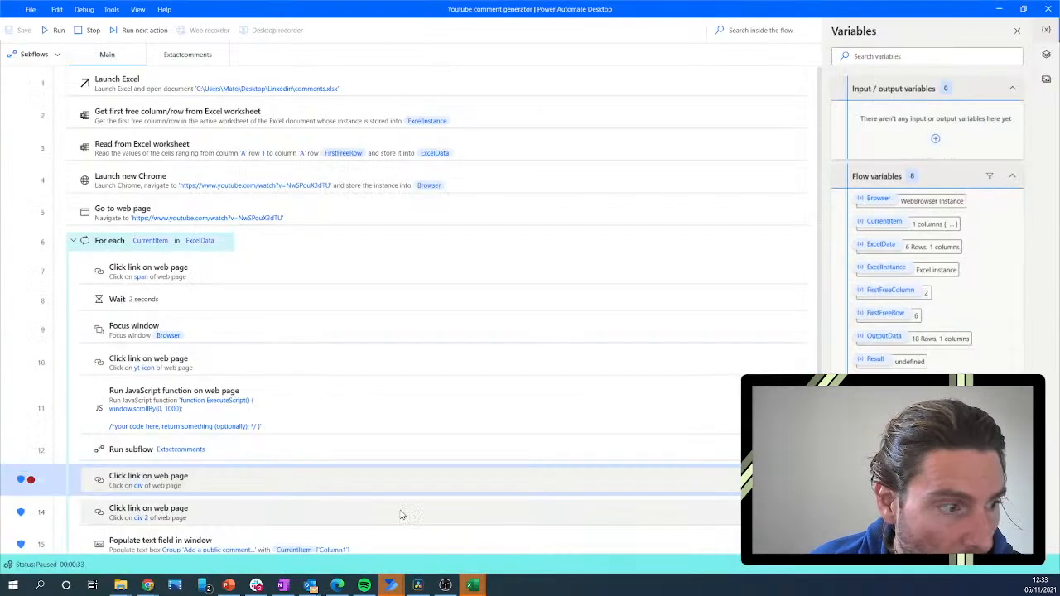
{"action": "double_click", "coordinate": [890, 339]}
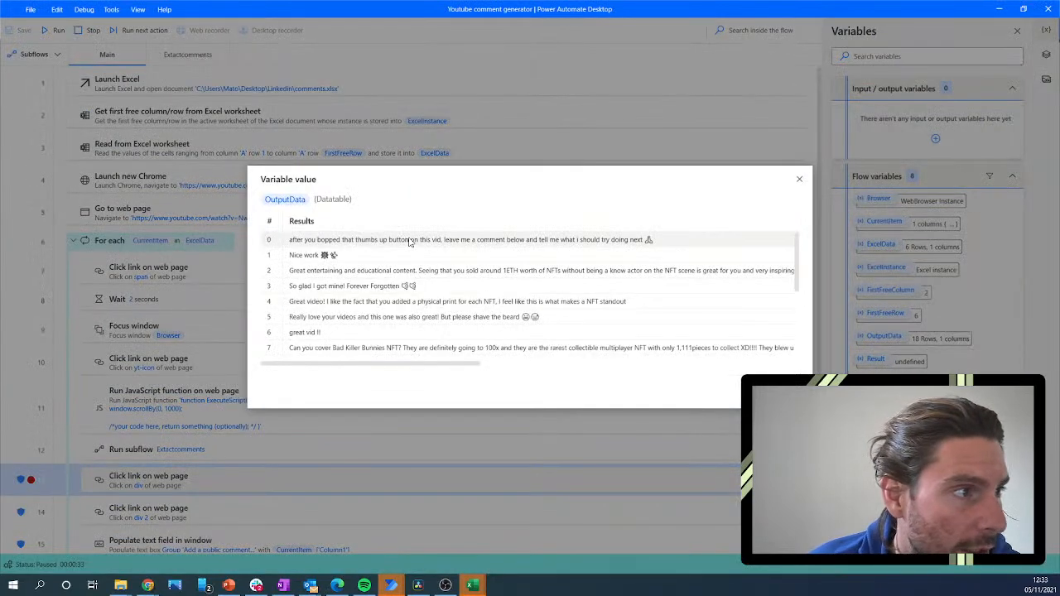
{"action": "scroll", "coordinate": [442, 257], "scroll_direction": "down", "scroll_amount": 5}
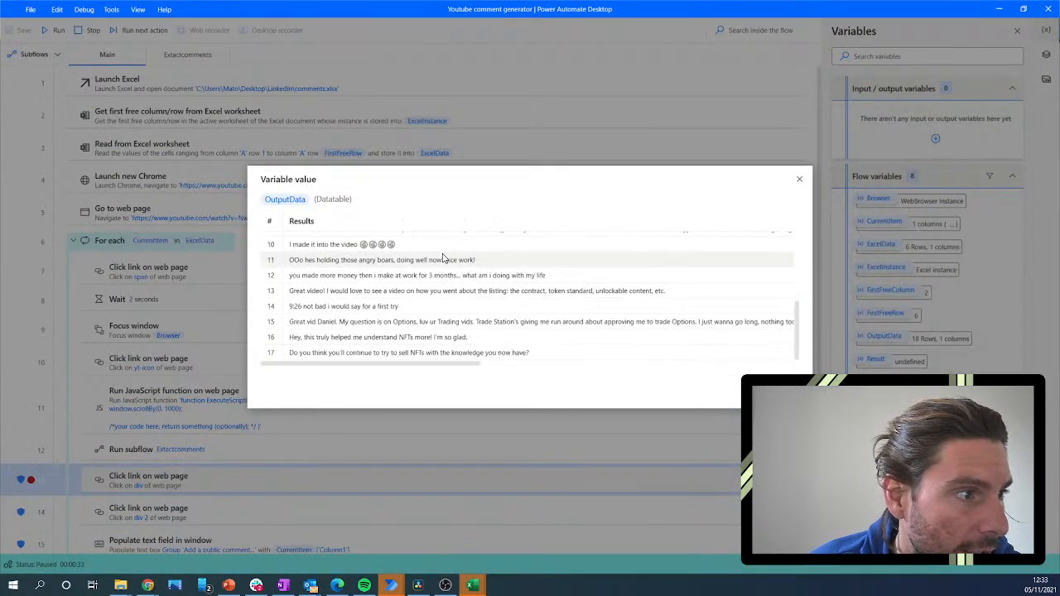
{"action": "key", "text": "Escape"}
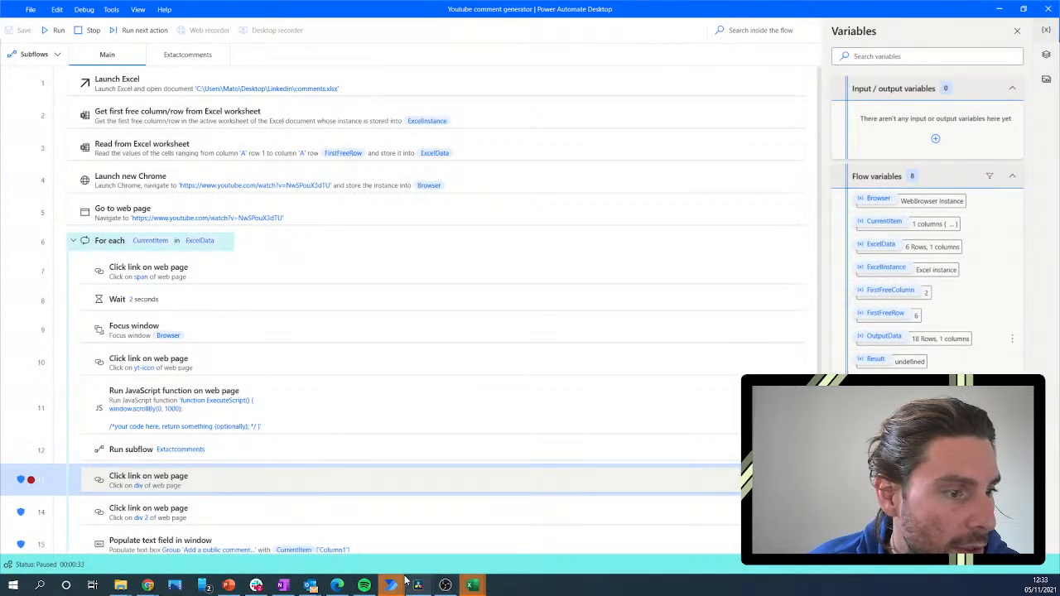
Switch to the "I Tried Selling NFTs" page in Chrome and examine how its comments load compared with the extracted list.
{"action": "mouse_move", "coordinate": [145, 586]}
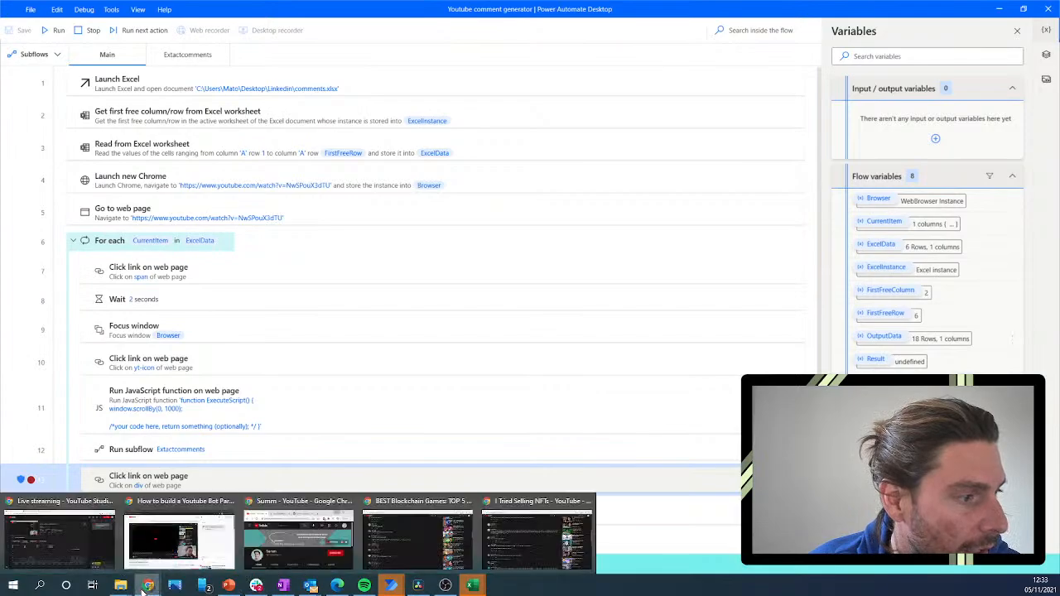
{"action": "left_click", "coordinate": [542, 527]}
{"action": "scroll", "coordinate": [547, 267], "scroll_direction": "down", "scroll_amount": 6}
{"action": "scroll", "coordinate": [548, 268], "scroll_direction": "up", "scroll_amount": 14}
{"action": "scroll", "coordinate": [549, 271], "scroll_direction": "down", "scroll_amount": 5}
{"action": "scroll", "coordinate": [547, 270], "scroll_direction": "down", "scroll_amount": 15}
{"action": "scroll", "coordinate": [547, 271], "scroll_direction": "up", "scroll_amount": 3}
{"action": "scroll", "coordinate": [548, 271], "scroll_direction": "down", "scroll_amount": 5}
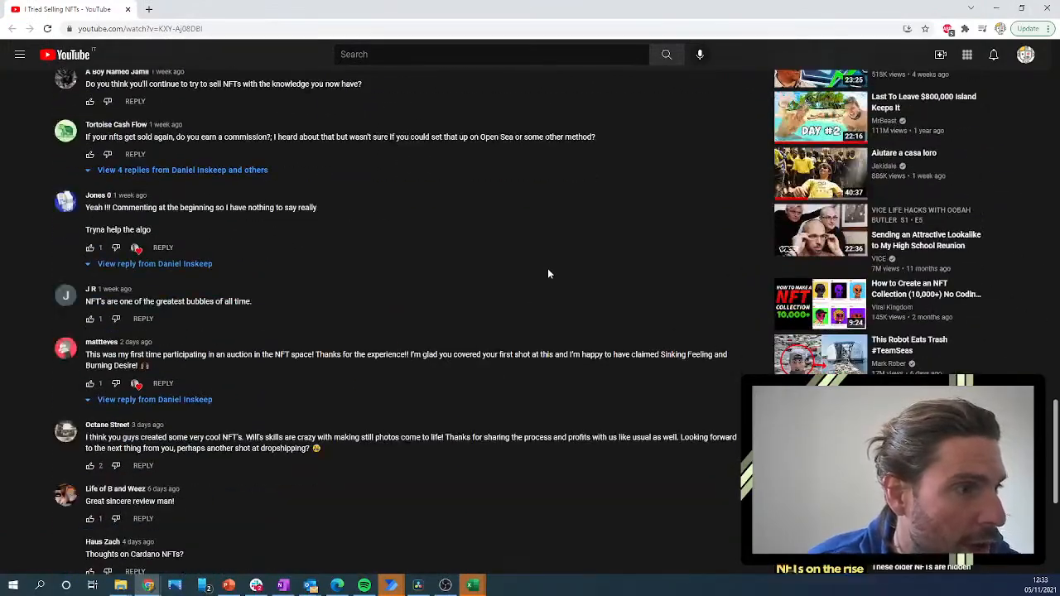
{"action": "scroll", "coordinate": [548, 271], "scroll_direction": "down", "scroll_amount": 6}
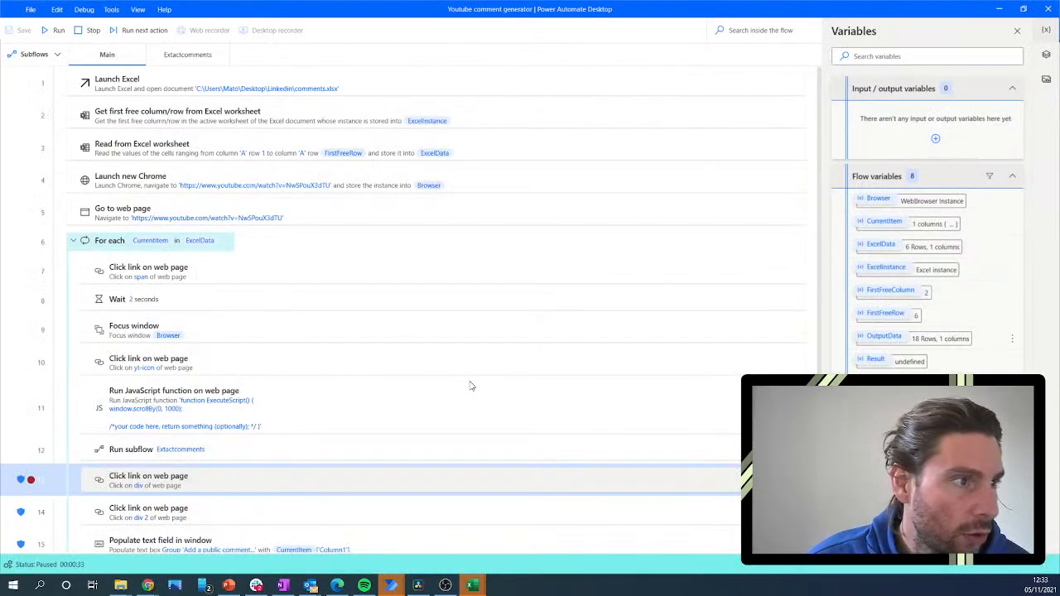
Open the Extactcomments subflow and stop the paused flow run.
{"action": "left_click", "coordinate": [189, 54]}
{"action": "left_click", "coordinate": [32, 54]}
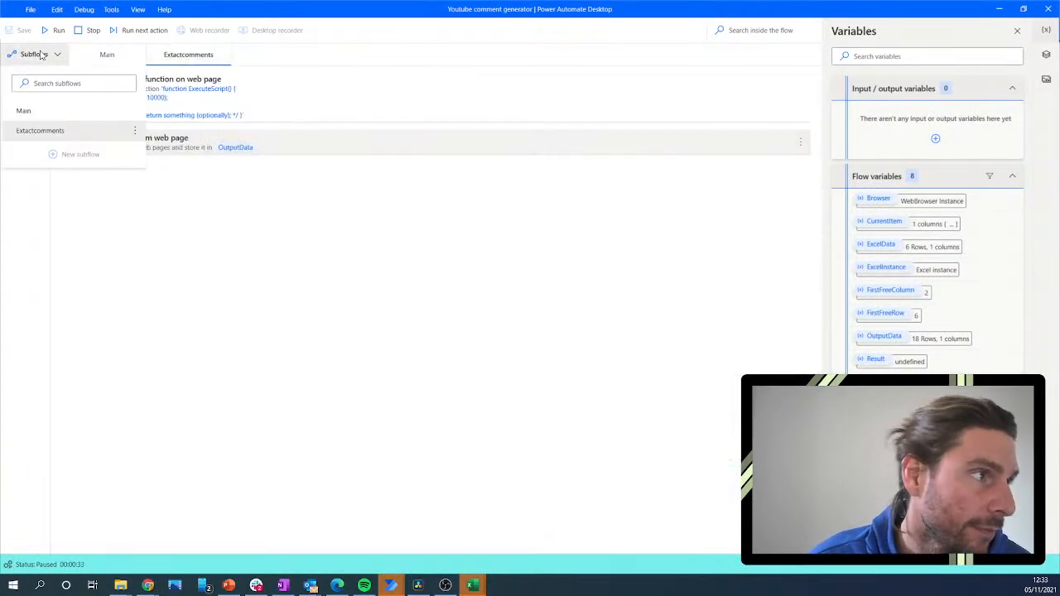
{"action": "left_click", "coordinate": [302, 241]}
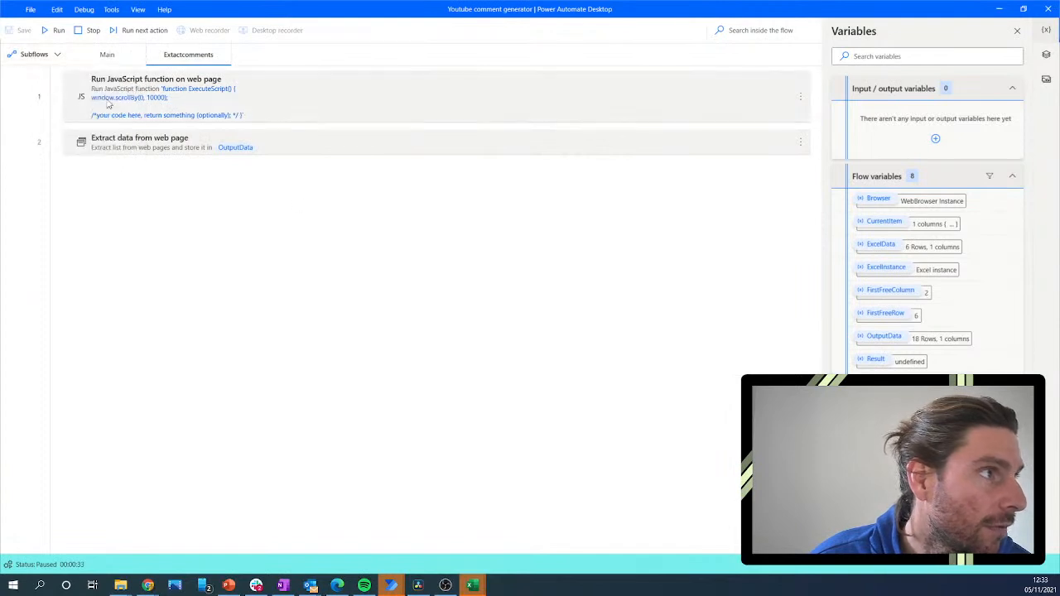
{"action": "left_click", "coordinate": [90, 31]}
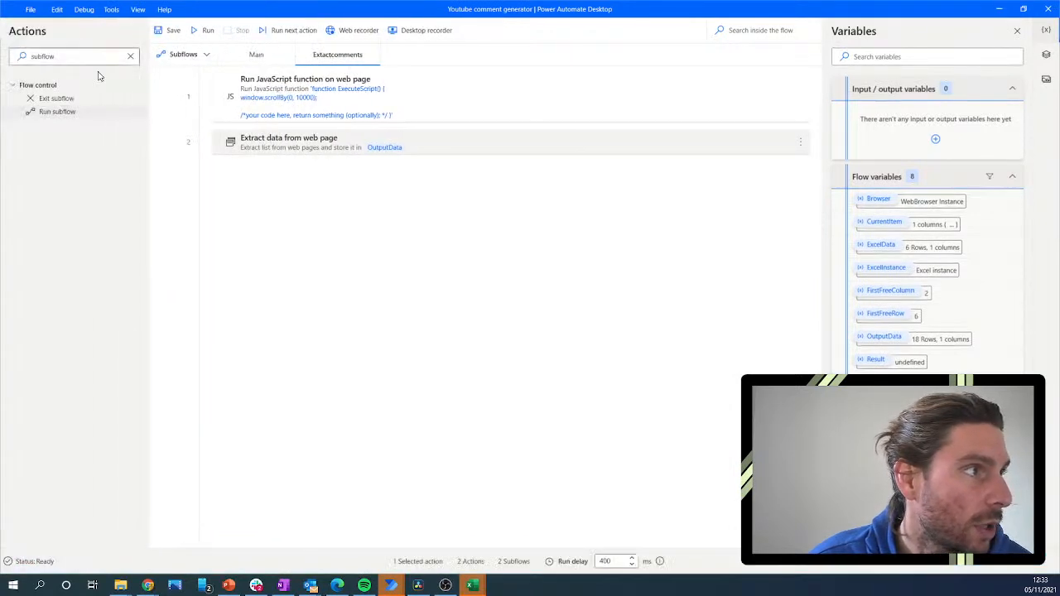
Add a 5-second Wait between the JavaScript scroll action and the Extract data from web page action.
{"action": "left_click", "coordinate": [130, 57]}
{"action": "type", "text": "wait"}
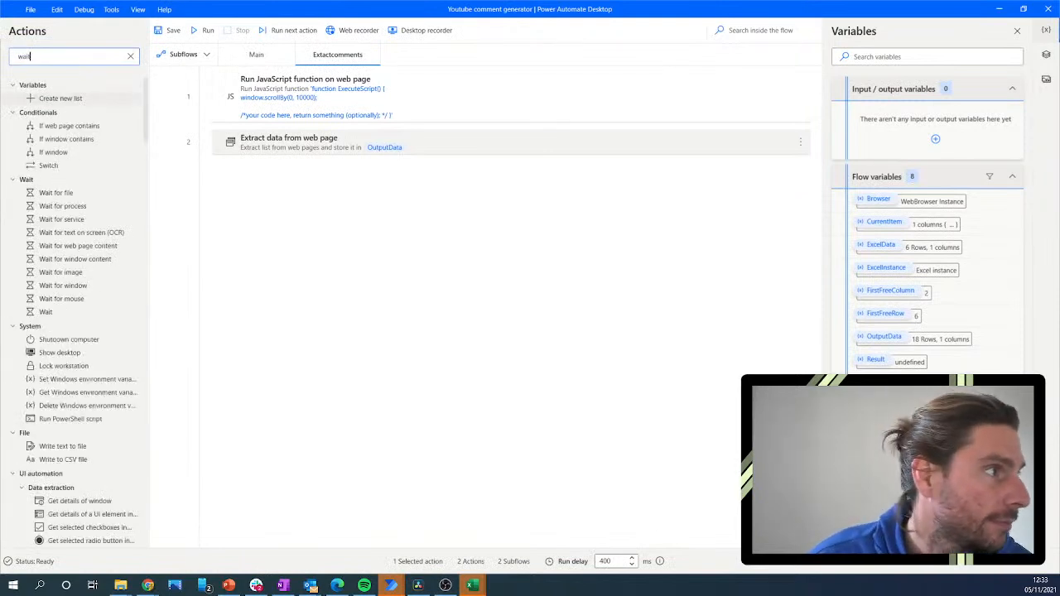
{"action": "left_click_drag", "start_coordinate": [77, 99], "coordinate": [347, 157]}
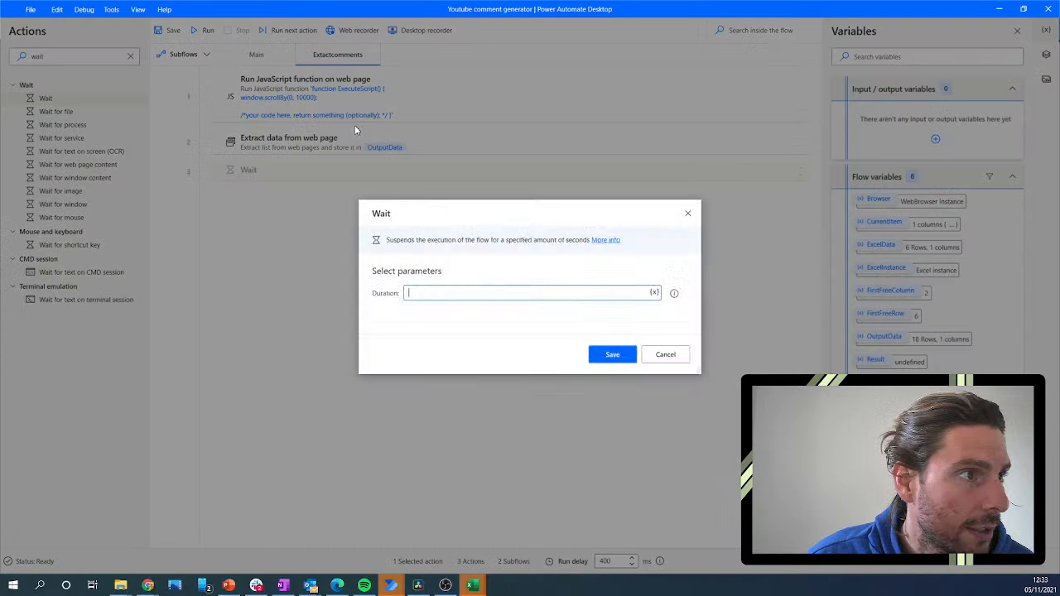
{"action": "left_click", "coordinate": [669, 355]}
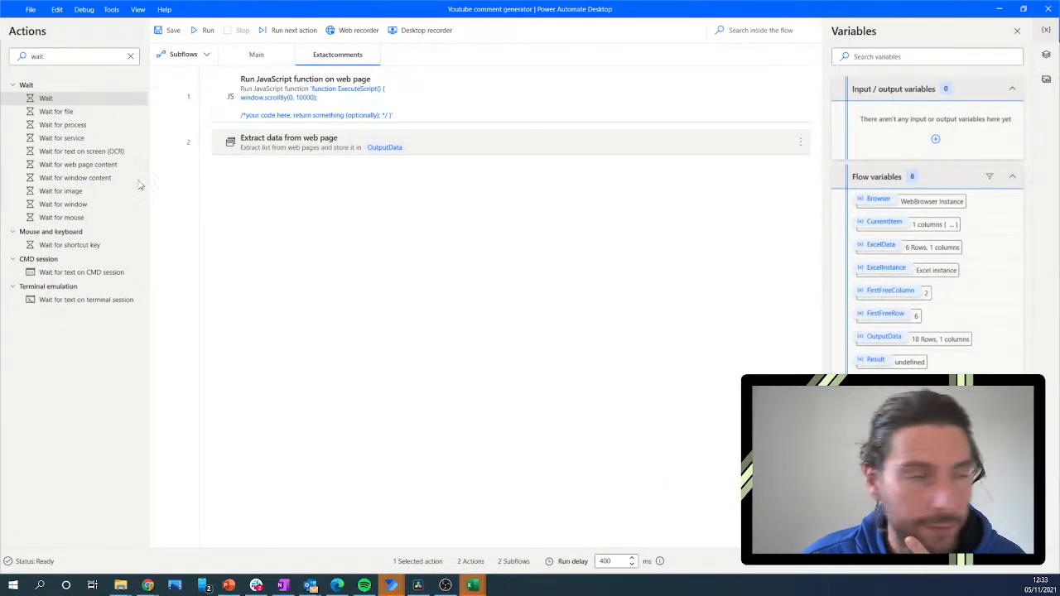
{"action": "left_click_drag", "start_coordinate": [75, 99], "coordinate": [337, 133]}
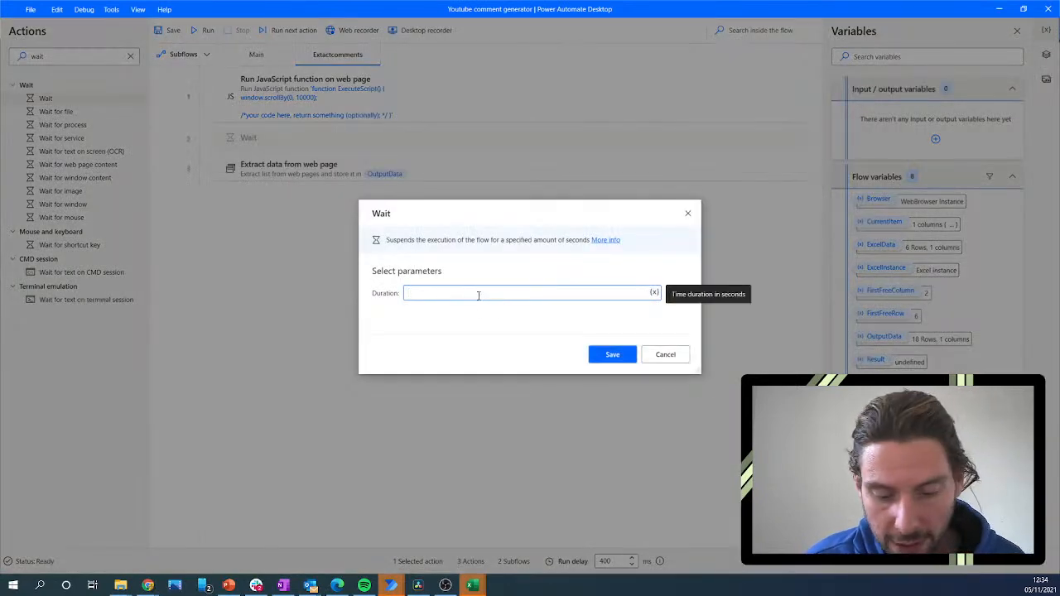
{"action": "type", "text": "5"}
{"action": "left_click", "coordinate": [621, 356]}
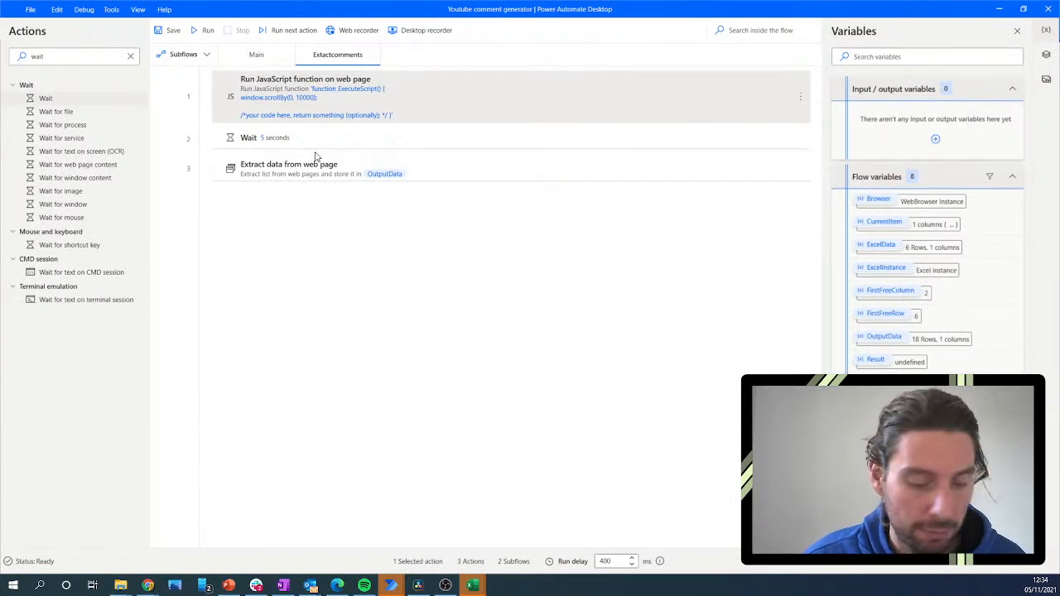
Duplicate the JavaScript scroll action and the 5-second Wait, placing both copies in that order before the Extract data action.
{"action": "key", "text": "ctrl+v"}
{"action": "left_click_drag", "start_coordinate": [304, 166], "coordinate": [307, 208]}
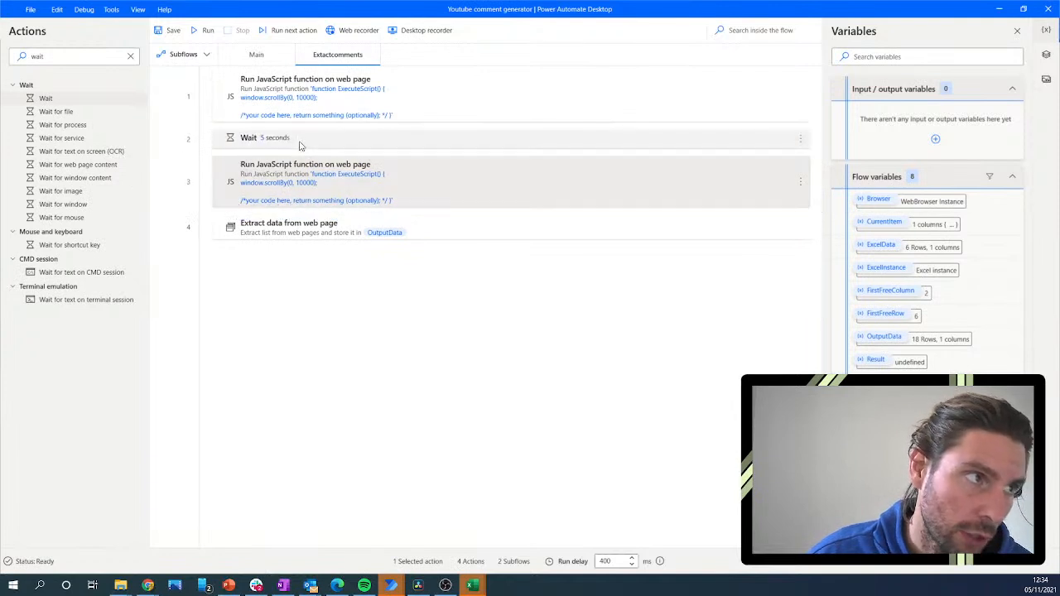
{"action": "left_click", "coordinate": [296, 141]}
{"action": "key", "text": "ctrl+v"}
{"action": "left_click_drag", "start_coordinate": [301, 144], "coordinate": [304, 239]}
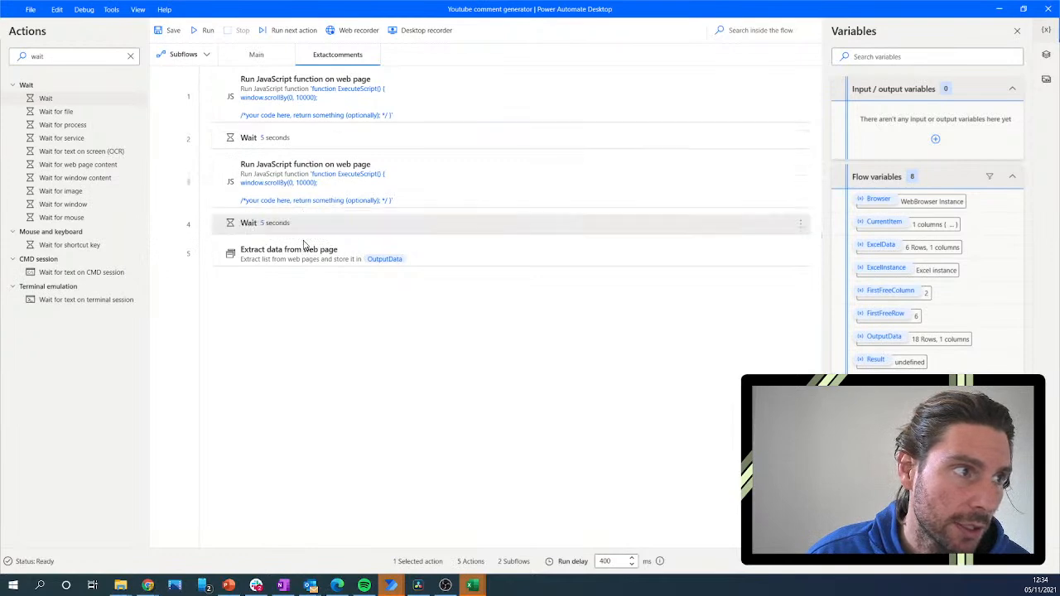
Review the browser instance and data storage settings of the Extract data from web page action.
{"action": "double_click", "coordinate": [303, 239]}
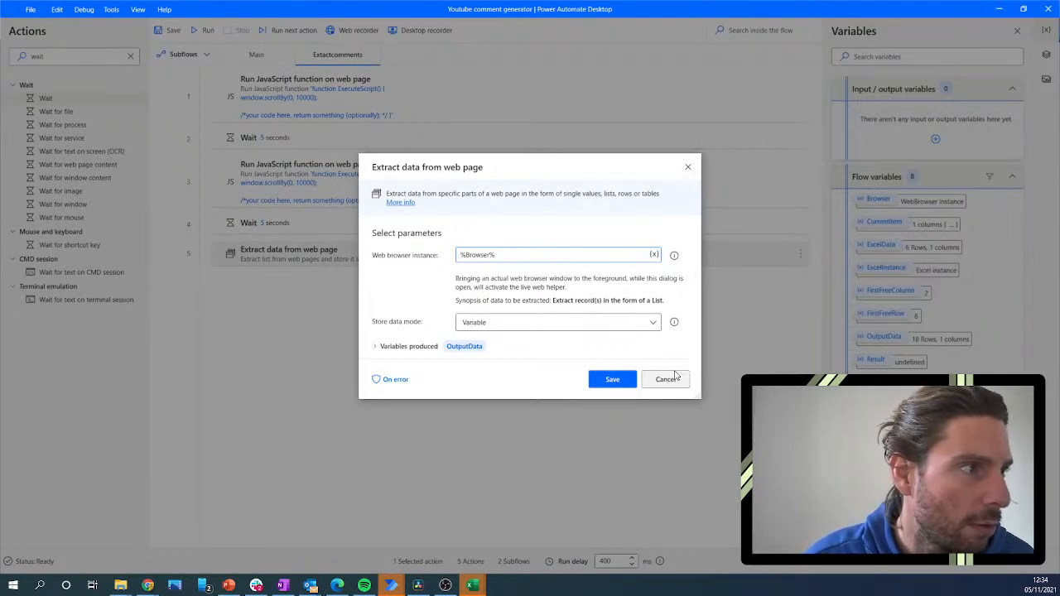
{"action": "left_click", "coordinate": [630, 375]}
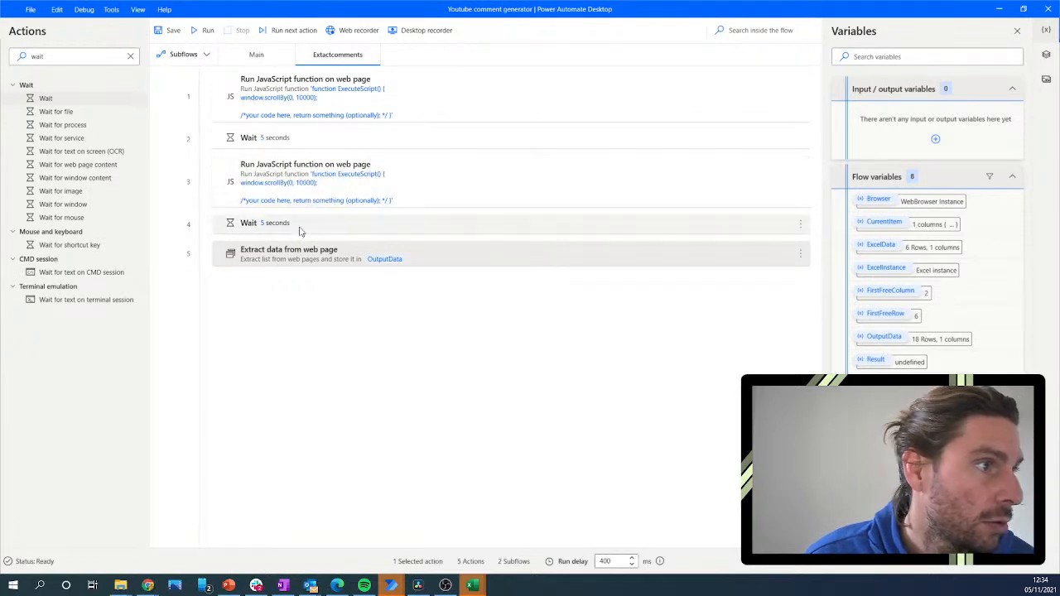
Duplicate the second JavaScript scroll action with its 5-second Wait, and reorder them so every scroll is followed by a Wait.
{"action": "left_click", "coordinate": [295, 229]}
{"action": "left_click", "coordinate": [323, 176], "text": "shift"}
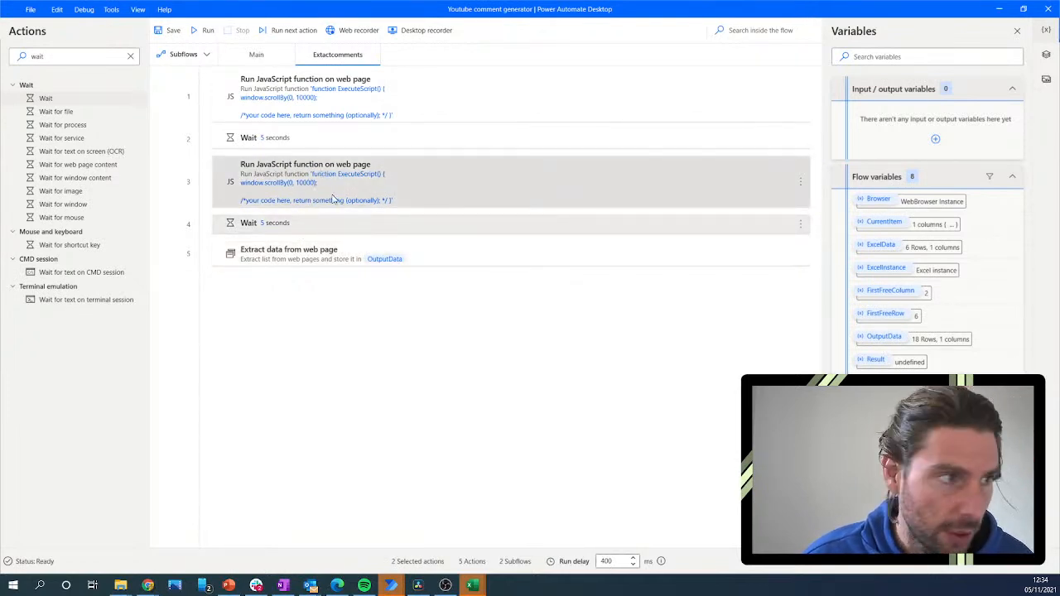
{"action": "key", "text": "ctrl+c"}
{"action": "key", "text": "ctrl+v"}
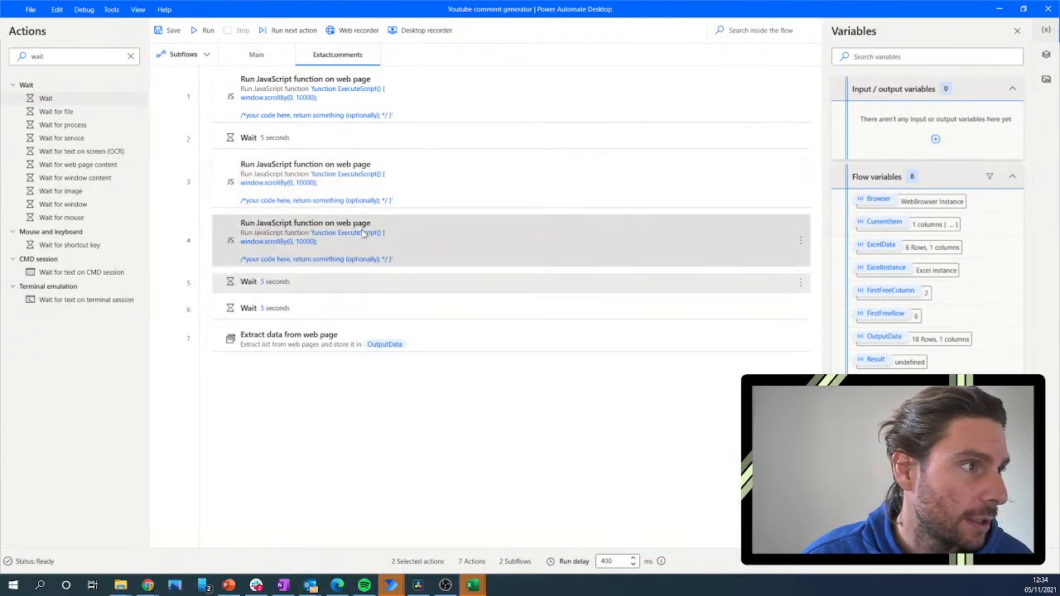
{"action": "double_click", "coordinate": [324, 282]}
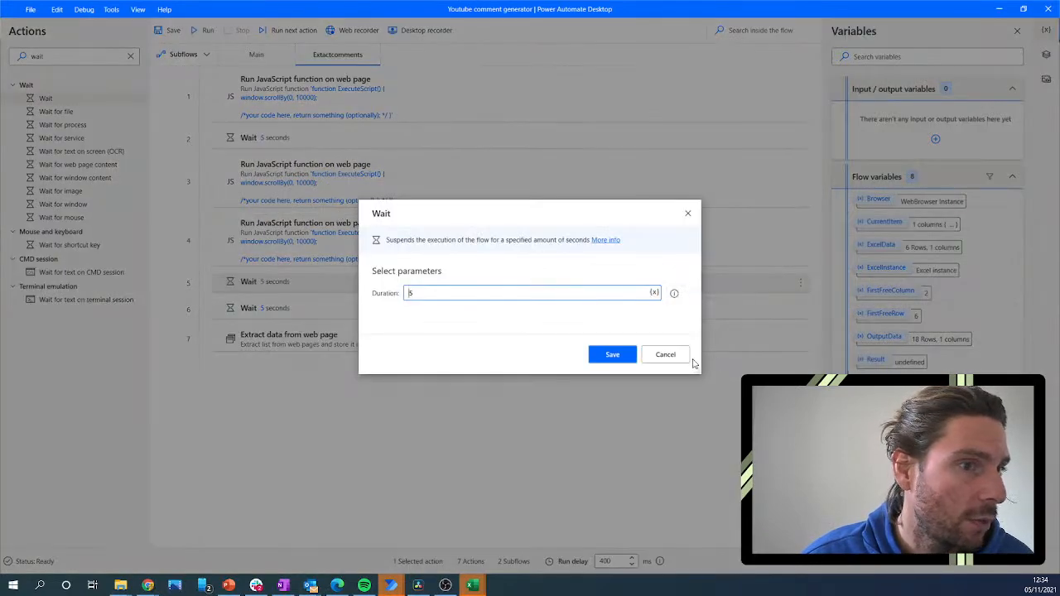
{"action": "key", "text": "Escape"}
{"action": "left_click_drag", "start_coordinate": [345, 277], "coordinate": [368, 190]}
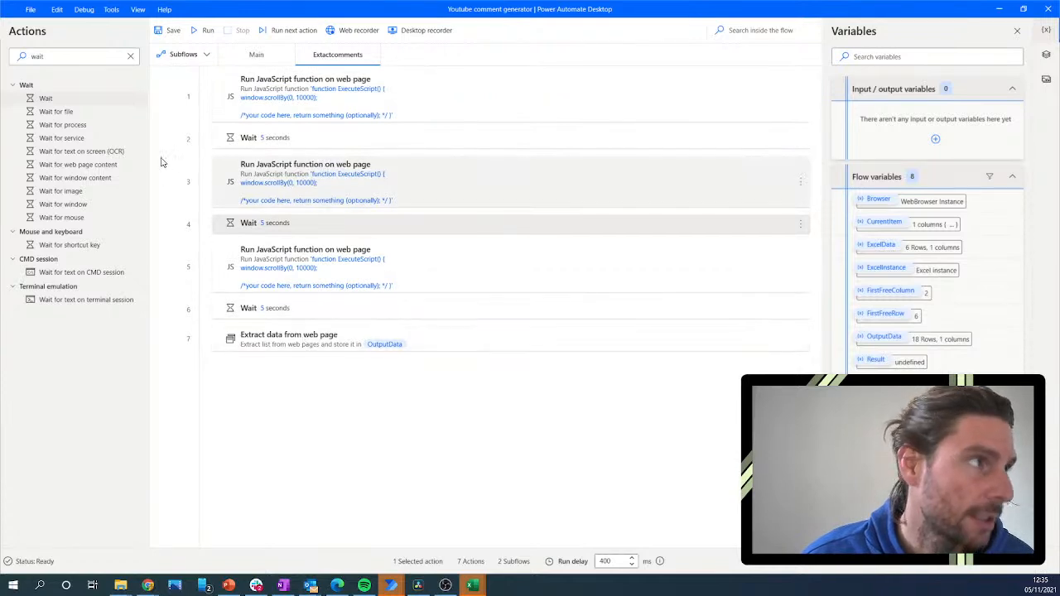
Run the flow up to its breakpoint and check the comments section of the YouTube video page it opens.
{"action": "left_click", "coordinate": [203, 31]}
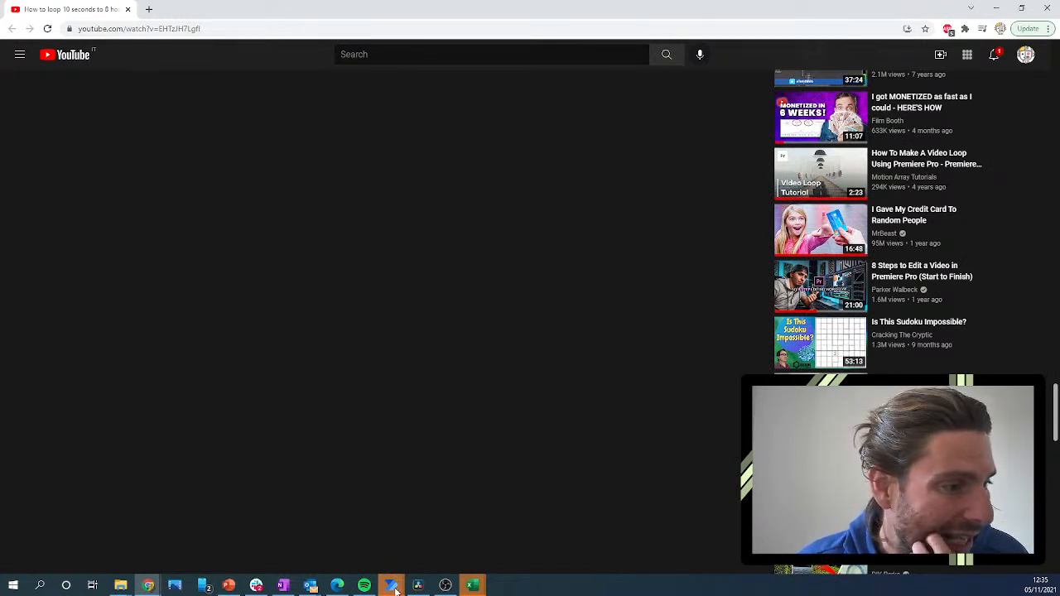
{"action": "mouse_move", "coordinate": [395, 589]}
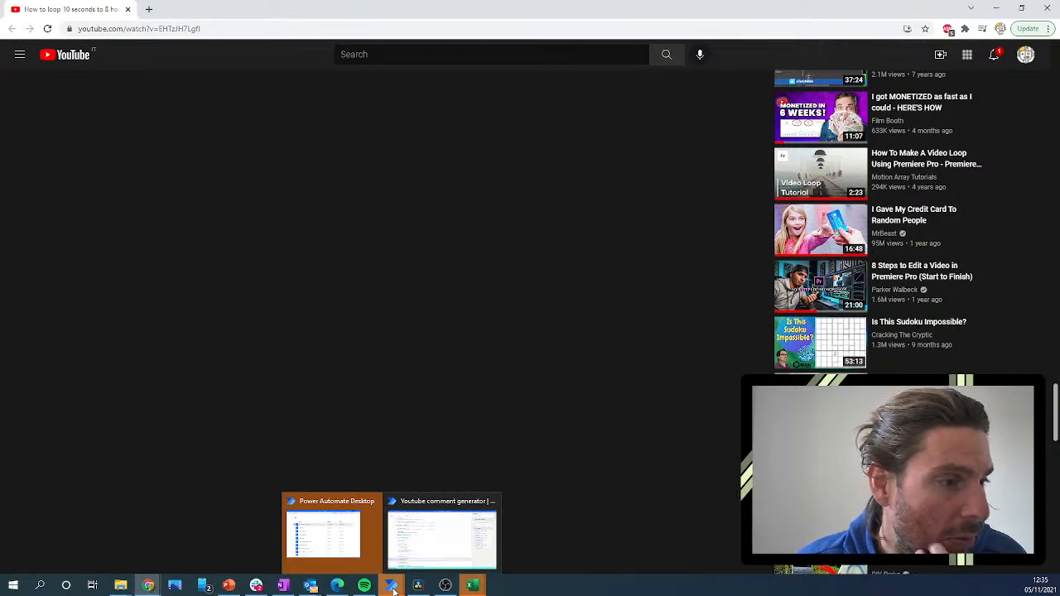
{"action": "scroll", "coordinate": [287, 213], "scroll_direction": "up", "scroll_amount": 15}
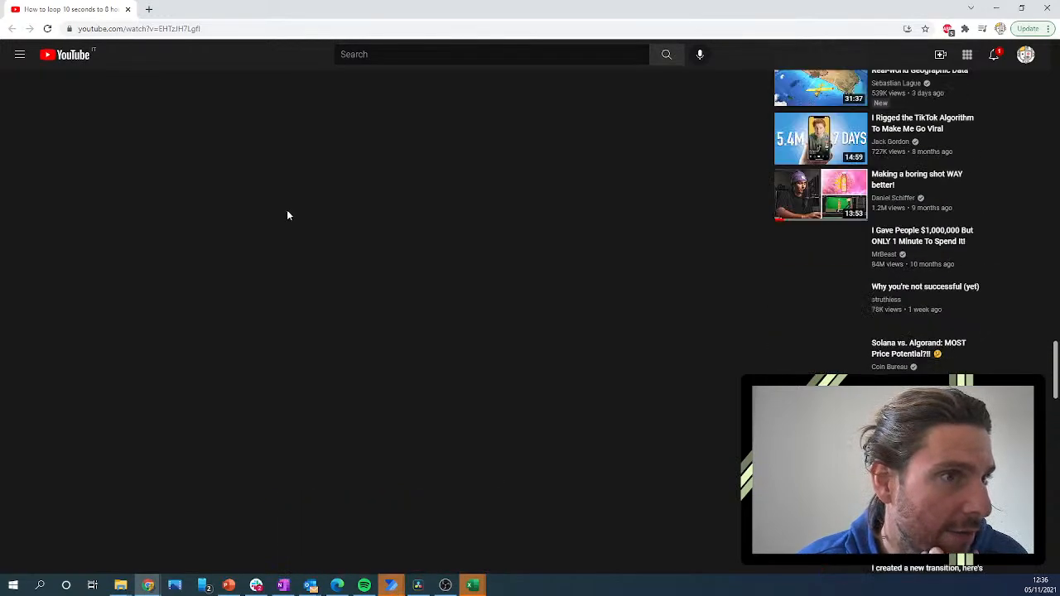
{"action": "scroll", "coordinate": [288, 213], "scroll_direction": "up", "scroll_amount": 10}
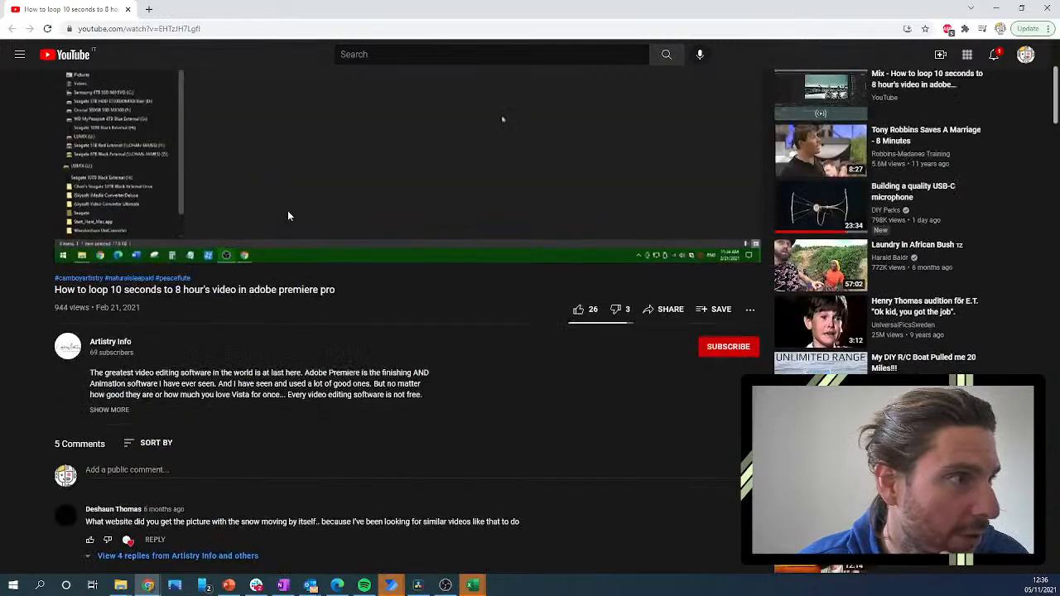
{"action": "scroll", "coordinate": [289, 218], "scroll_direction": "down", "scroll_amount": 5}
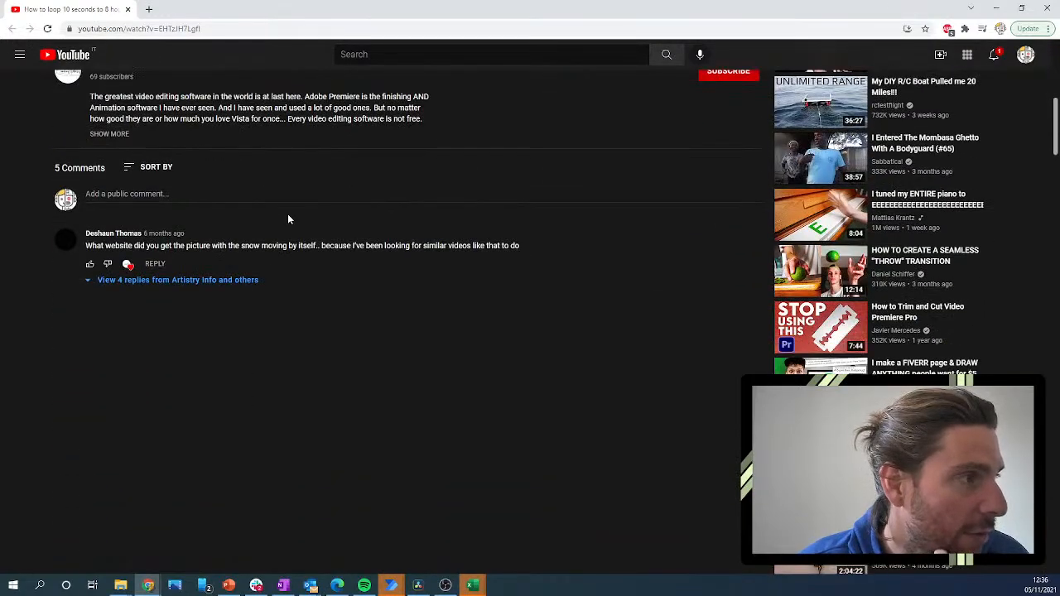
{"action": "scroll", "coordinate": [288, 218], "scroll_direction": "up", "scroll_amount": 3}
{"action": "scroll", "coordinate": [288, 214], "scroll_direction": "up", "scroll_amount": 4}
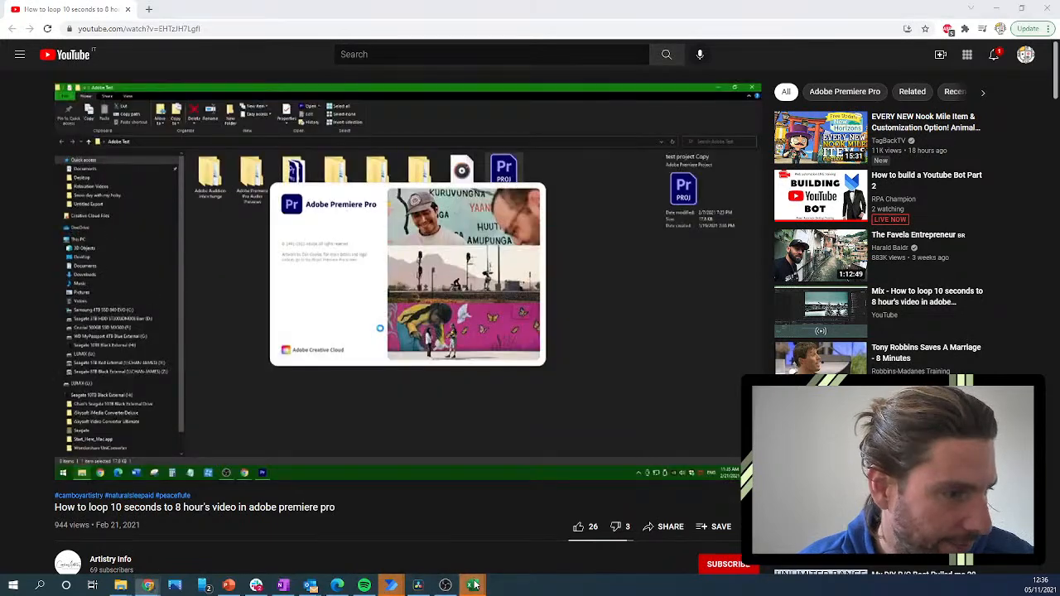
Switch back to the Power Automate Desktop flow, resume the paused run past the breakpoint and stop it.
{"action": "mouse_move", "coordinate": [475, 585]}
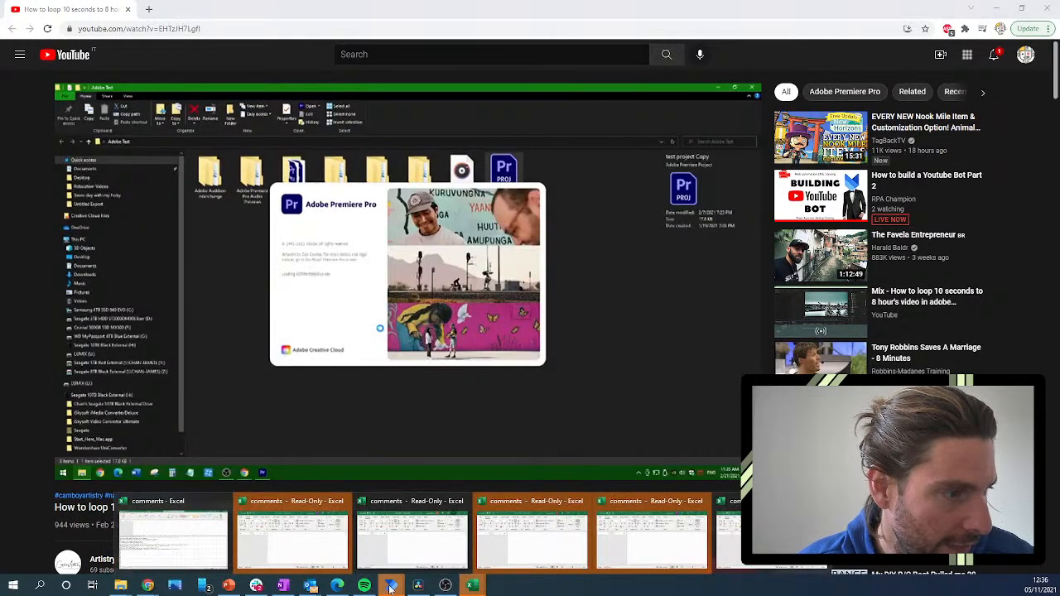
{"action": "left_click", "coordinate": [168, 535]}
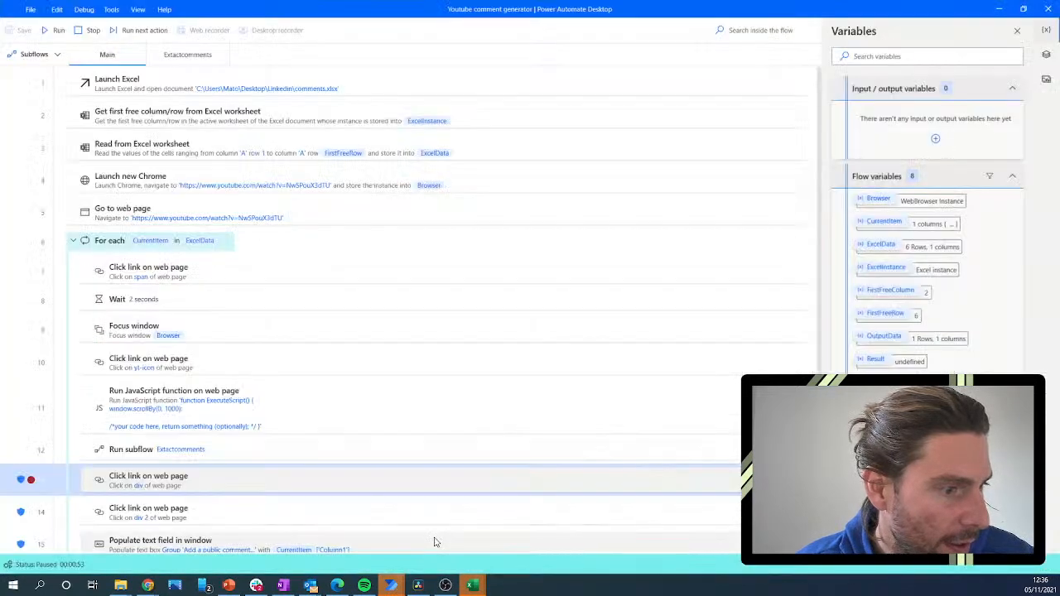
{"action": "left_click", "coordinate": [436, 542]}
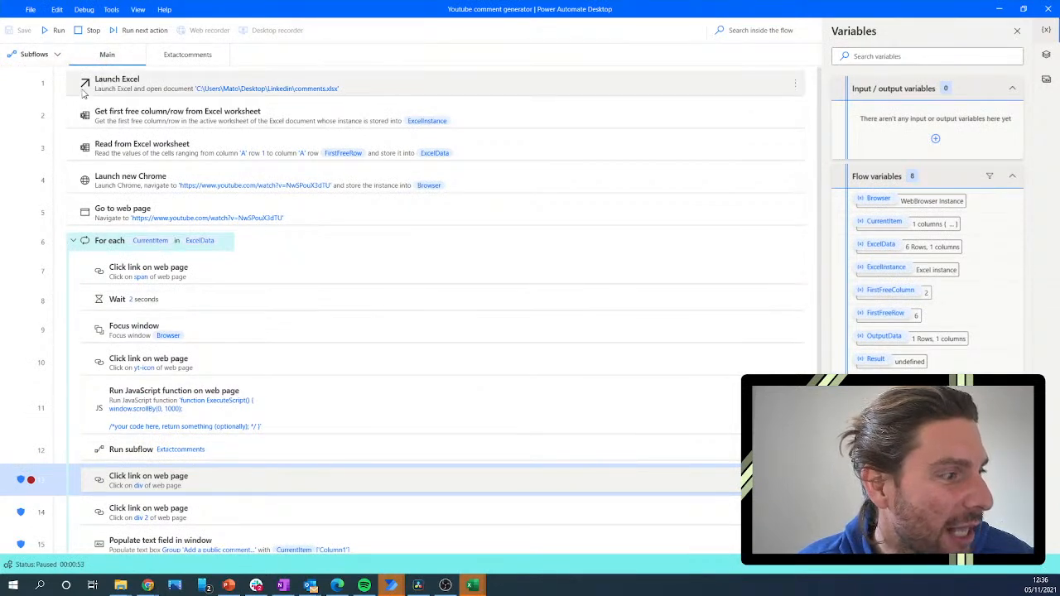
{"action": "left_click", "coordinate": [56, 31]}
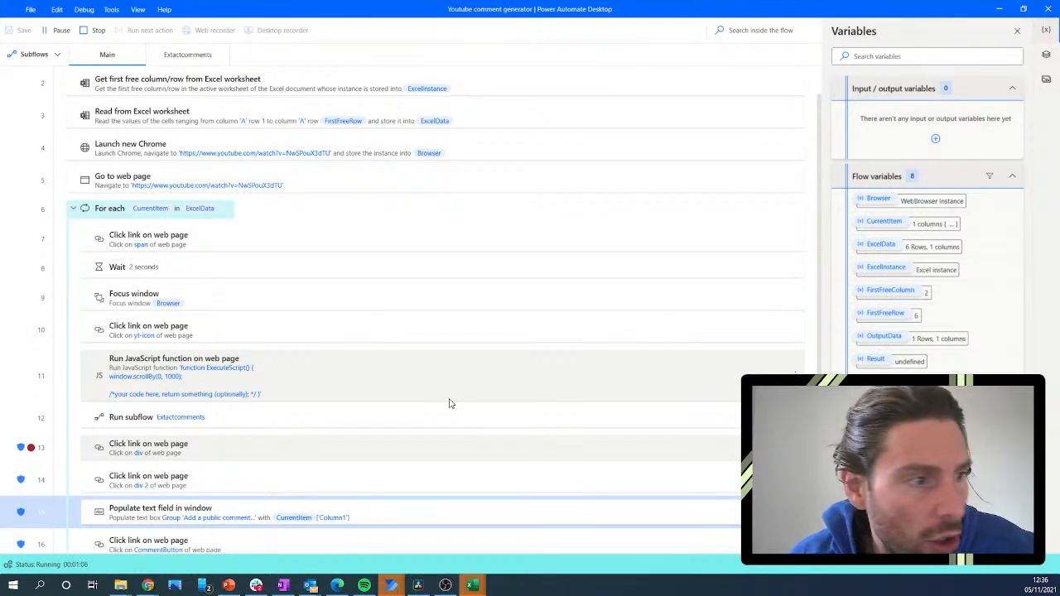
{"action": "left_click", "coordinate": [84, 31]}
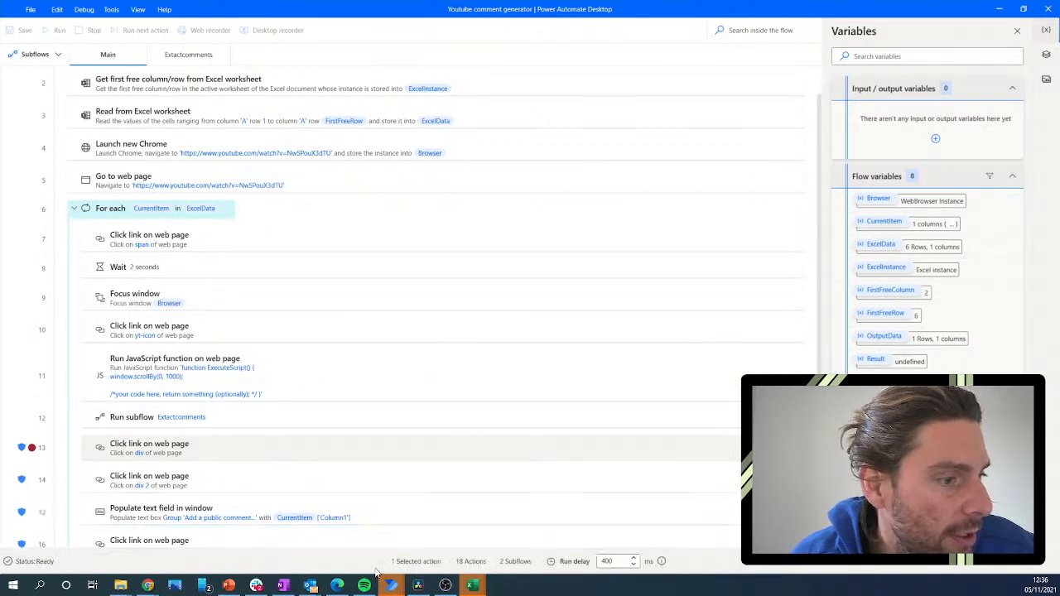
Close the Chrome windows with the NFT, video loop and blockchain games videos and the Summ channel.
{"action": "mouse_move", "coordinate": [147, 586]}
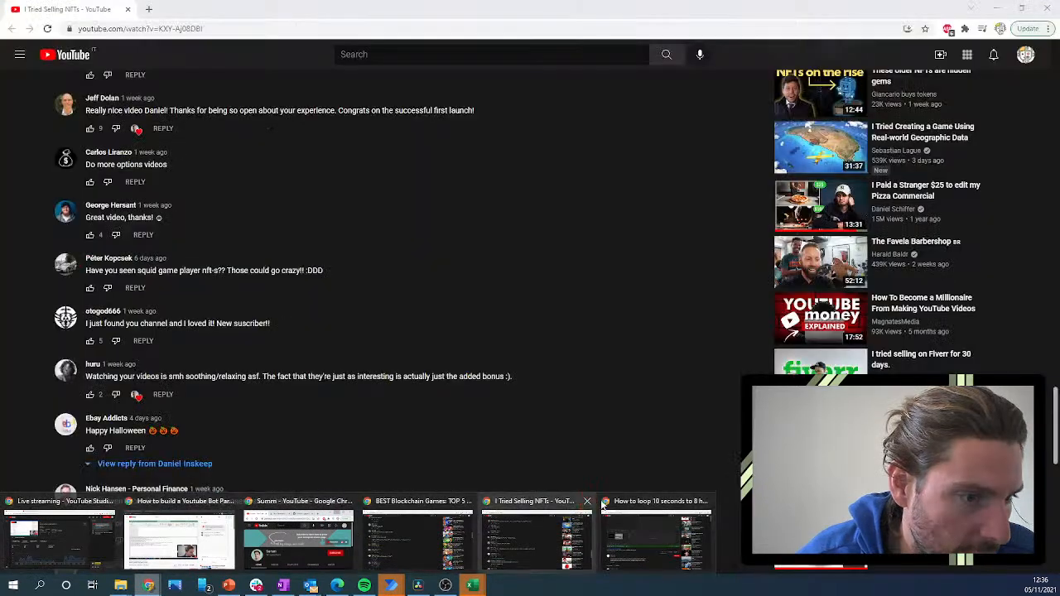
{"action": "left_click", "coordinate": [587, 501]}
{"action": "left_click", "coordinate": [588, 502]}
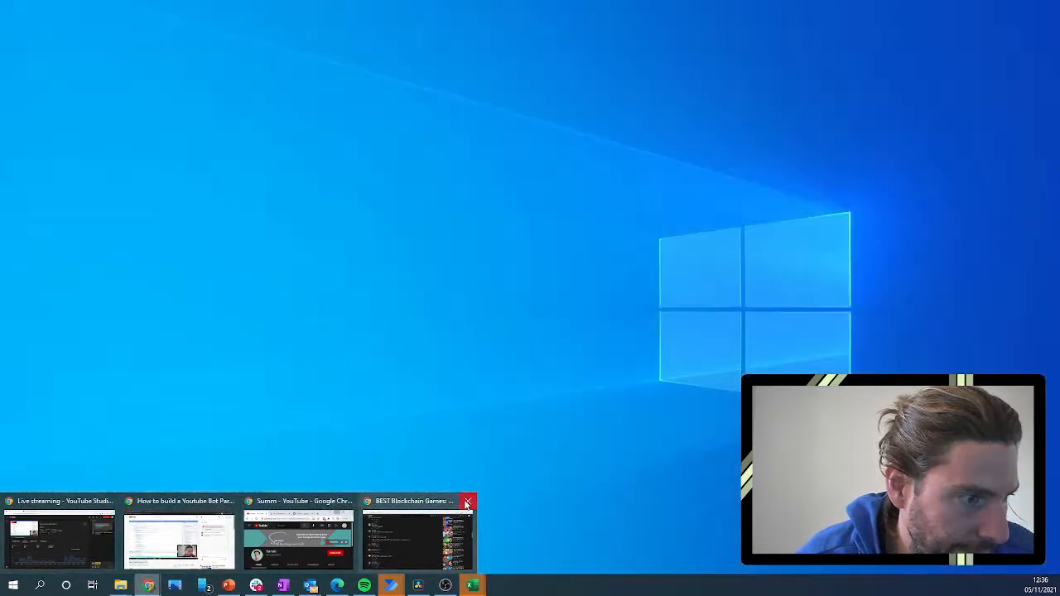
{"action": "left_click", "coordinate": [466, 502]}
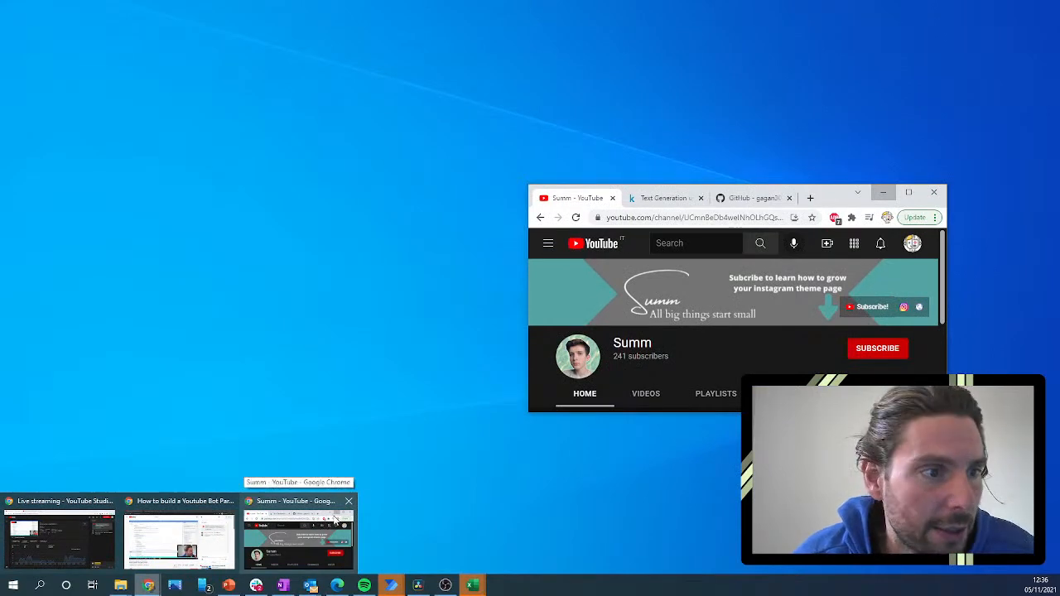
{"action": "left_click", "coordinate": [349, 502]}
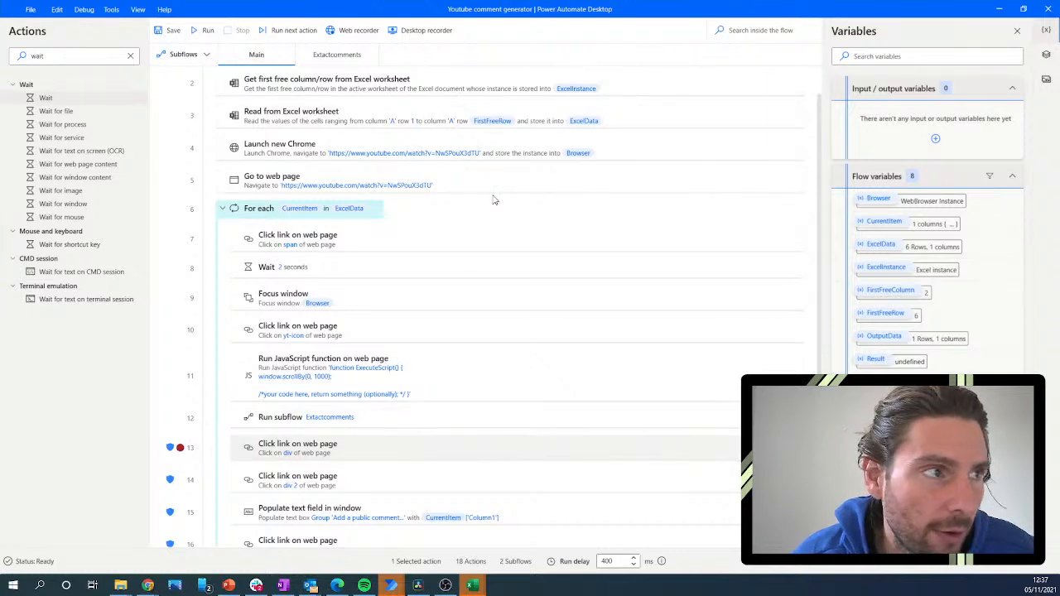
Open the Extactcomments subflow and search the available actions for "excel".
{"action": "left_click", "coordinate": [316, 62]}
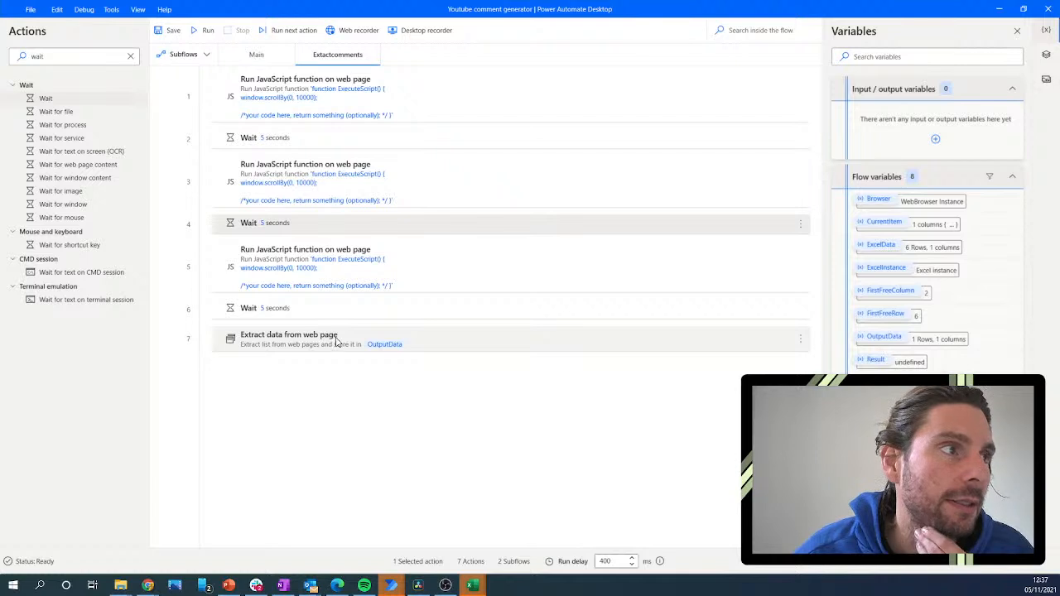
{"action": "double_click", "coordinate": [80, 56]}
{"action": "type", "text": "excel"}
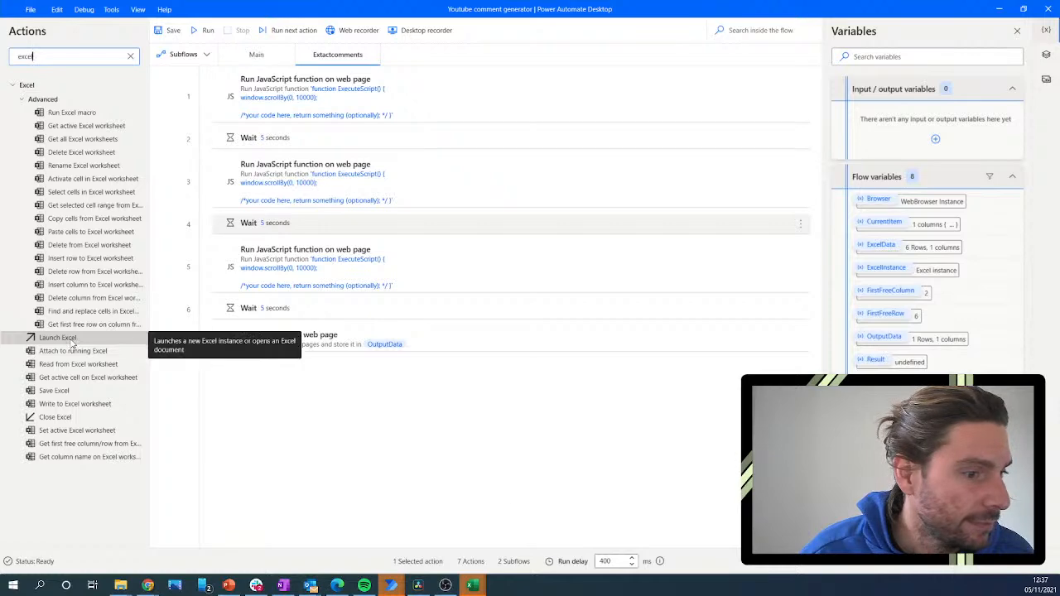
Close all open Excel windows, including the read-only copies and the original comments workbook.
{"action": "mouse_move", "coordinate": [474, 587]}
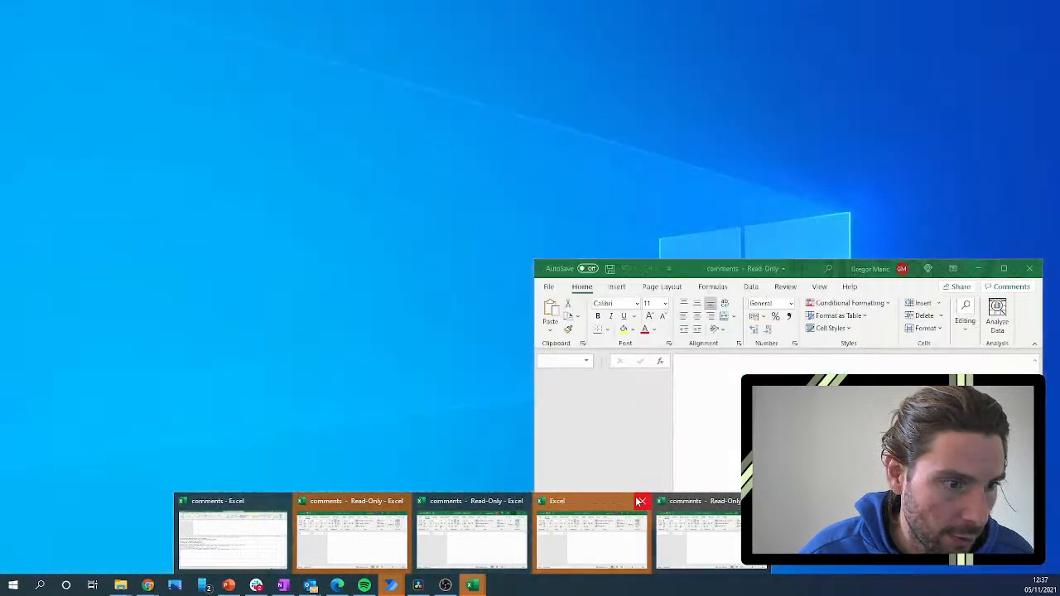
{"action": "left_click", "coordinate": [639, 502]}
{"action": "left_click", "coordinate": [702, 501]}
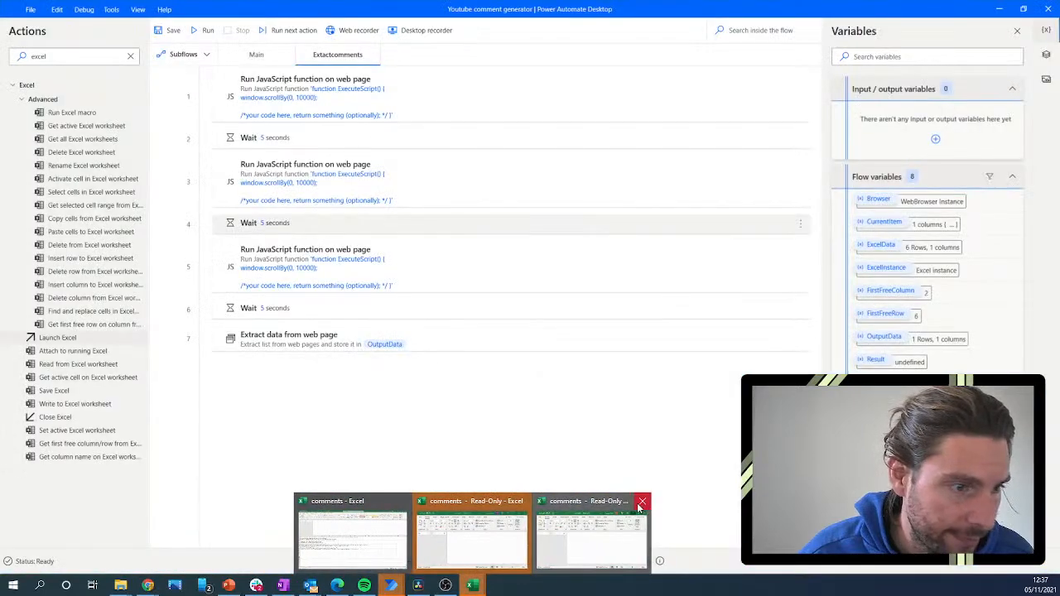
{"action": "left_click", "coordinate": [644, 502]}
{"action": "left_click", "coordinate": [580, 502]}
{"action": "left_click", "coordinate": [439, 511]}
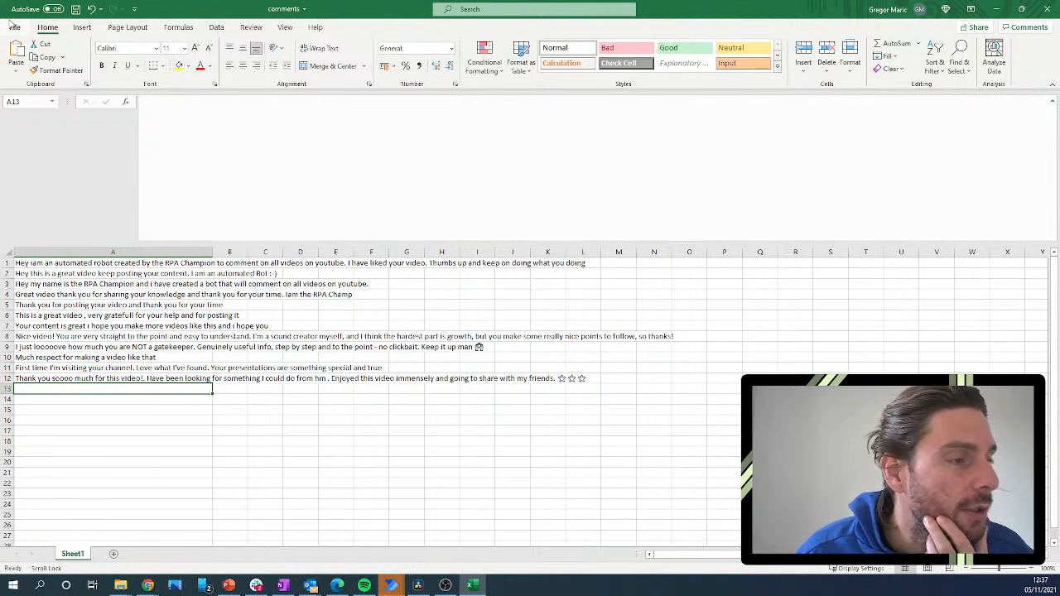
{"action": "left_click", "coordinate": [1045, 9]}
{"action": "left_click", "coordinate": [528, 306]}
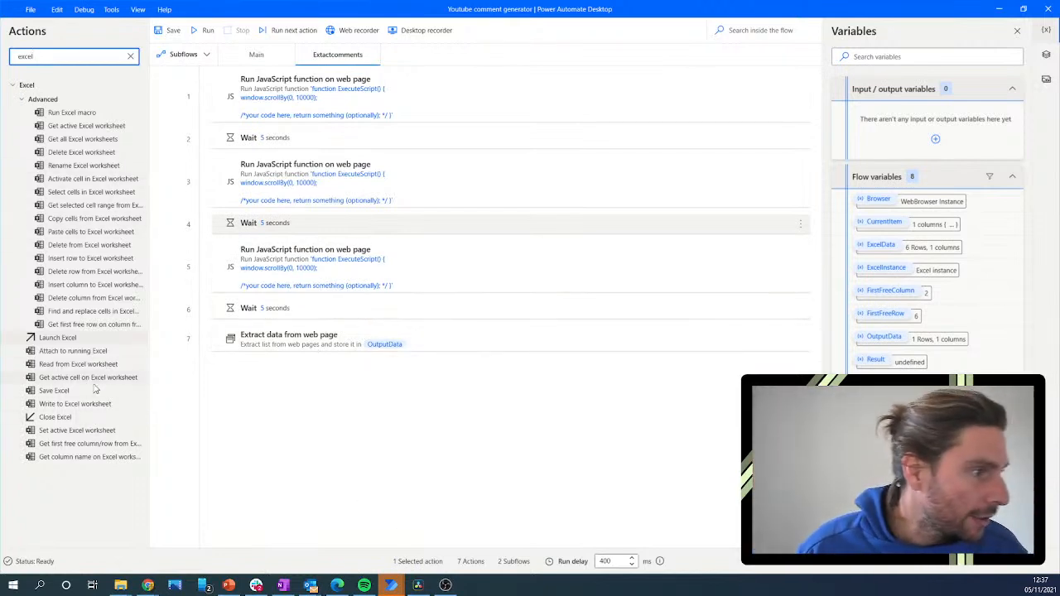
Add a Write to Excel worksheet action after the data extraction, with %OutputData% as the value to write.
{"action": "left_click_drag", "start_coordinate": [77, 406], "coordinate": [317, 375]}
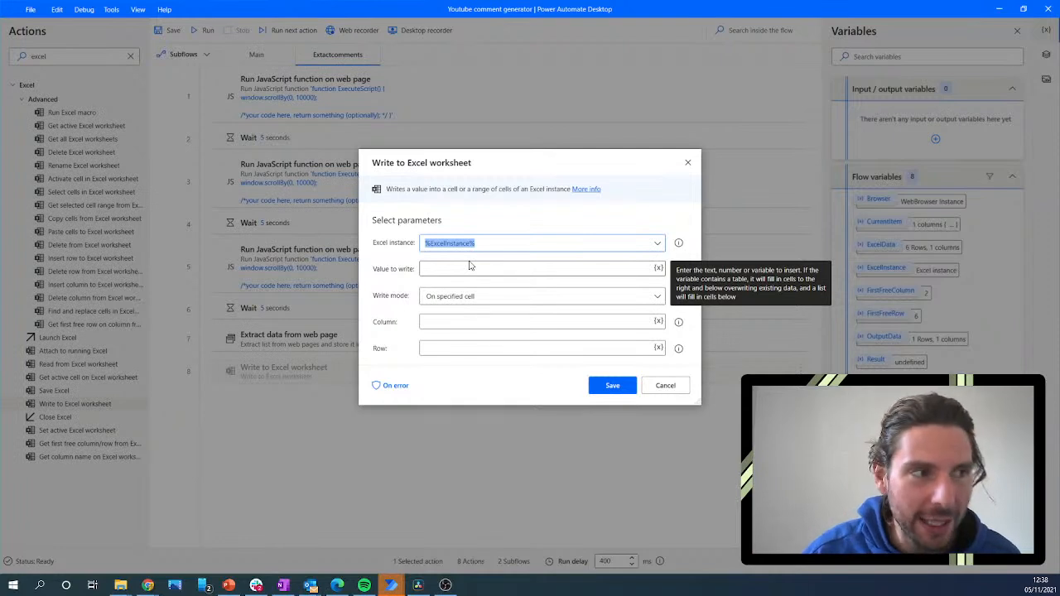
{"action": "left_click", "coordinate": [658, 269]}
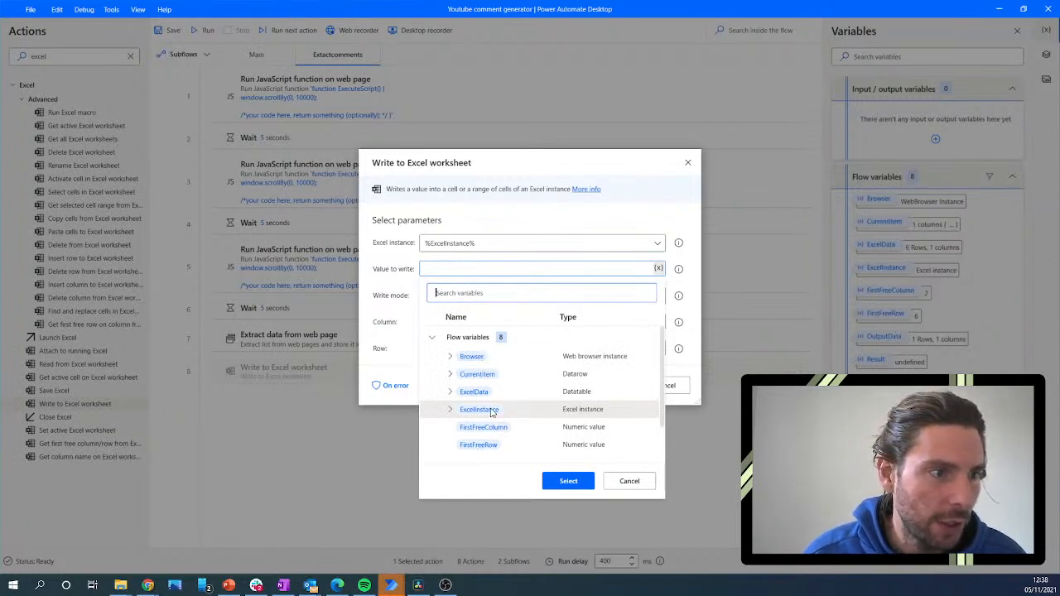
{"action": "scroll", "coordinate": [489, 418], "scroll_direction": "down", "scroll_amount": 2}
{"action": "double_click", "coordinate": [479, 431]}
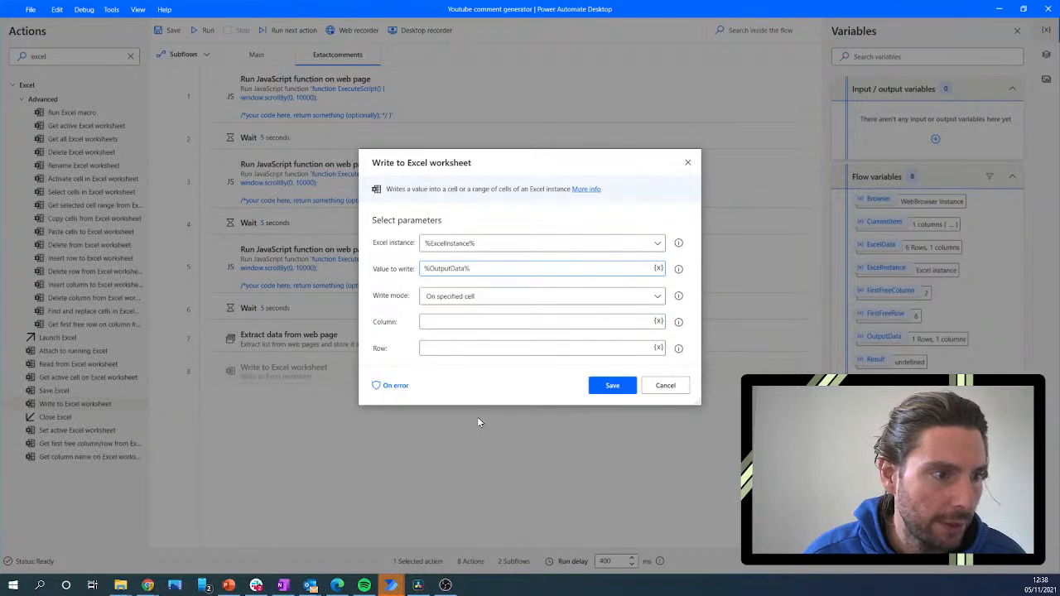
Try the On currently active cell write mode and return to On specified cell.
{"action": "left_click", "coordinate": [520, 298]}
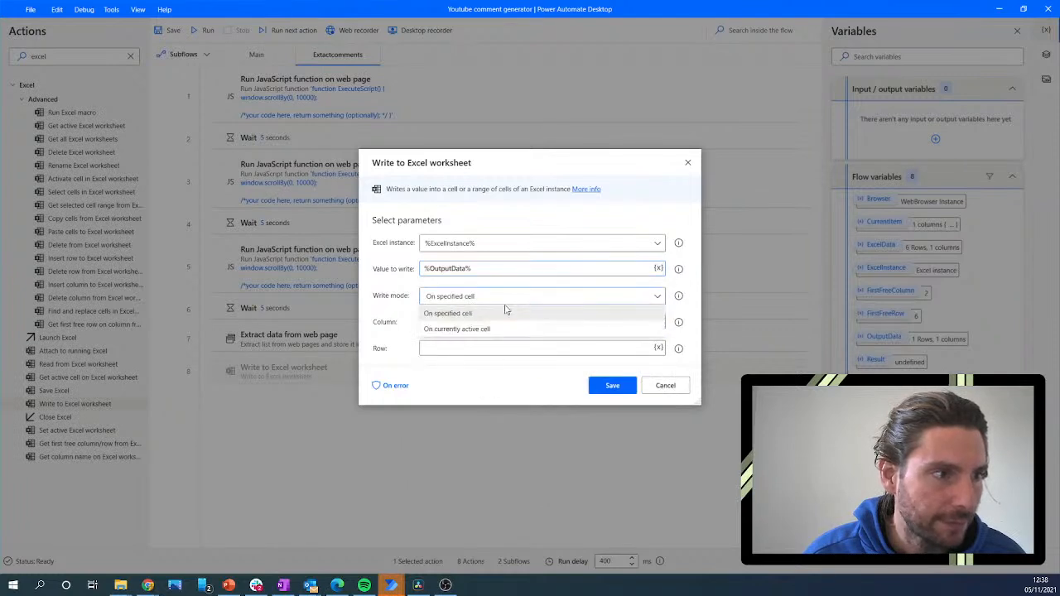
{"action": "left_click", "coordinate": [471, 330]}
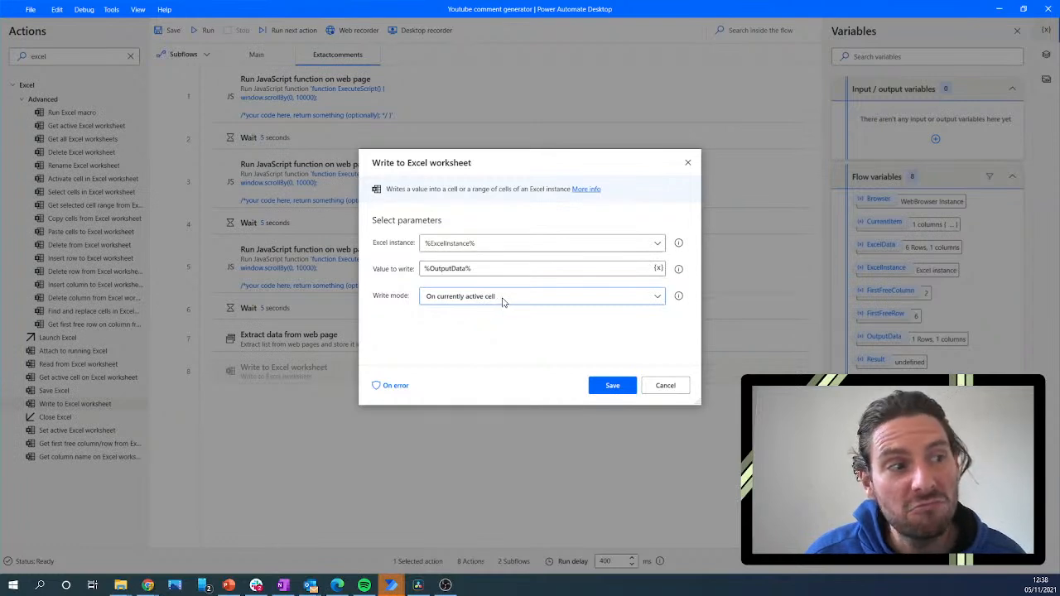
{"action": "left_click", "coordinate": [655, 297]}
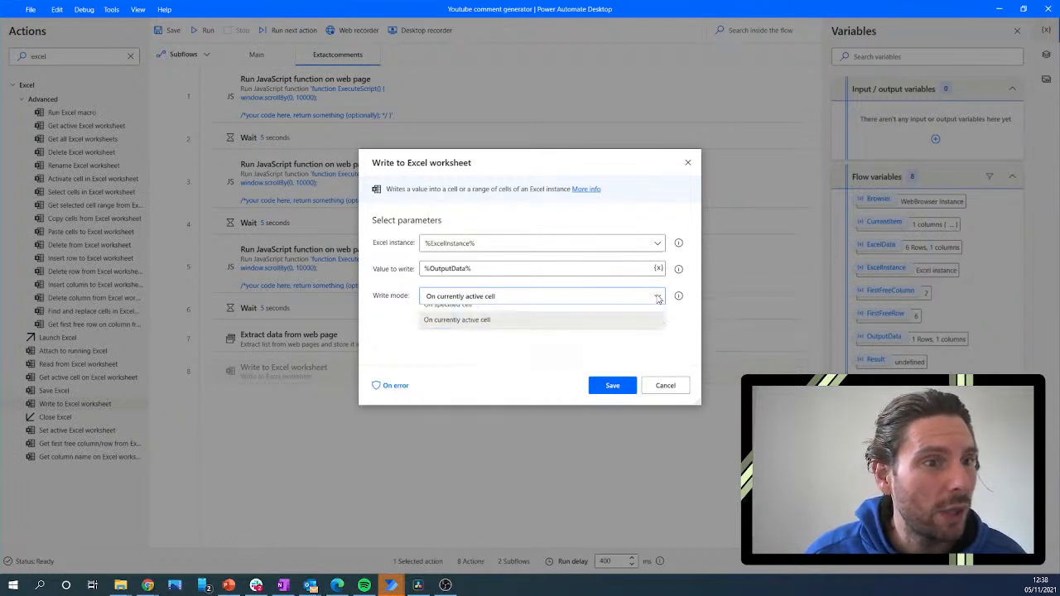
{"action": "left_click", "coordinate": [590, 314]}
{"action": "left_click", "coordinate": [655, 299]}
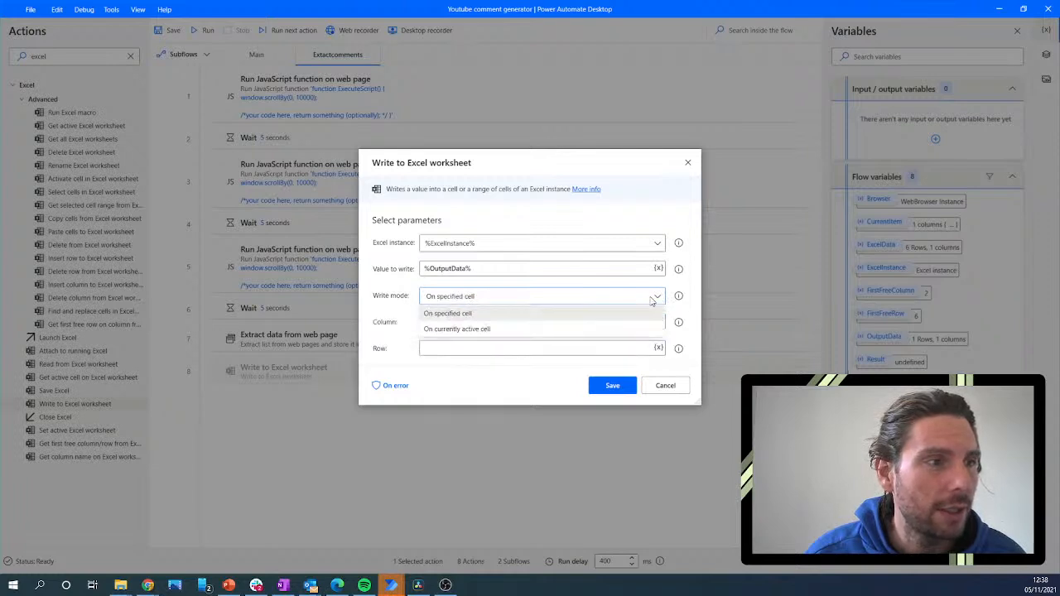
{"action": "left_click", "coordinate": [558, 330]}
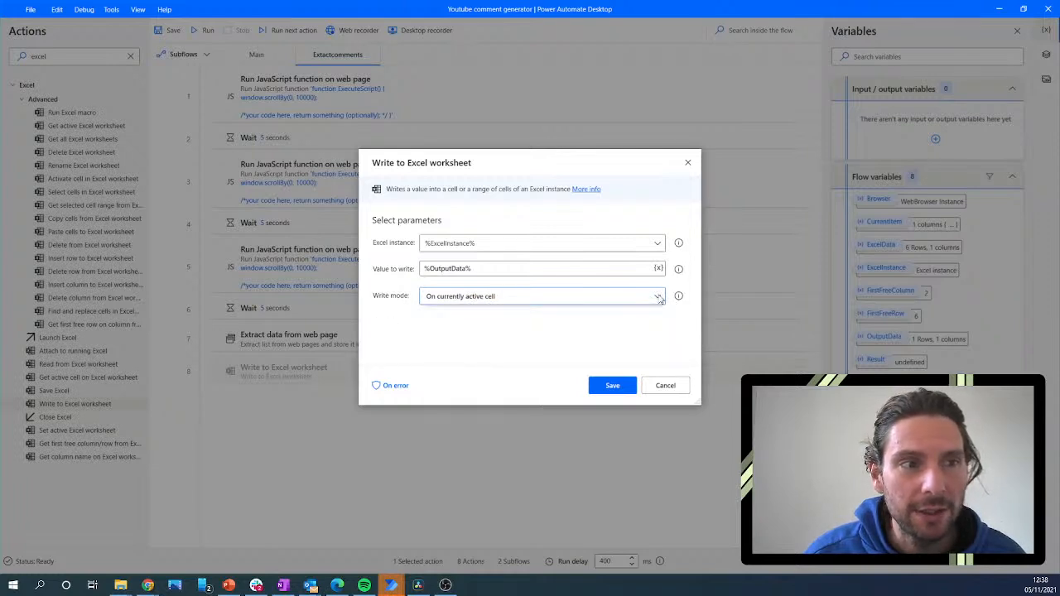
{"action": "left_click", "coordinate": [659, 299]}
{"action": "left_click", "coordinate": [627, 313]}
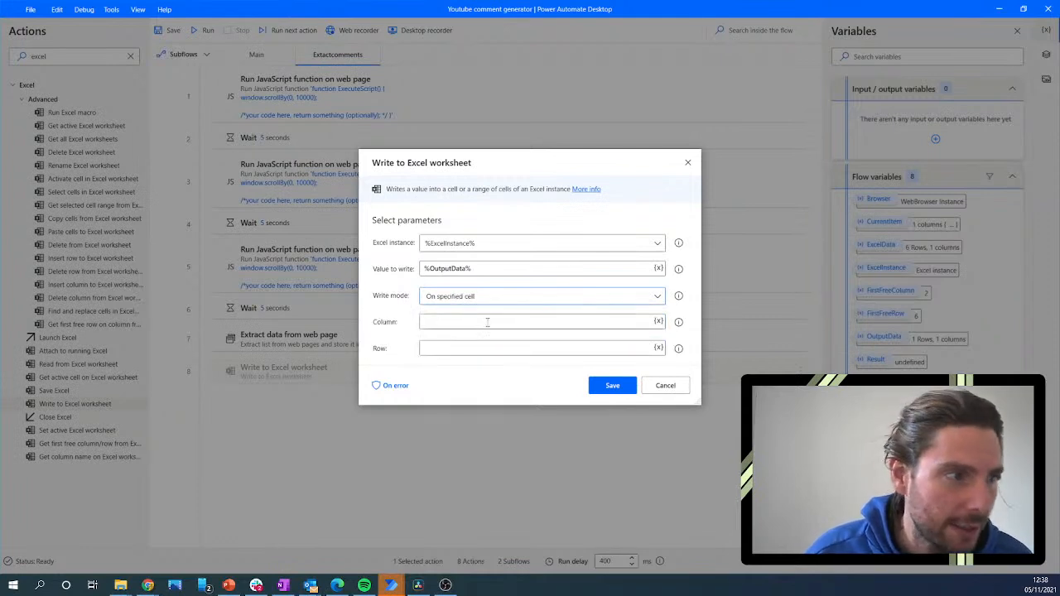
Set the target column to A and save the Write to Excel worksheet action with its row left empty.
{"action": "left_click", "coordinate": [459, 319]}
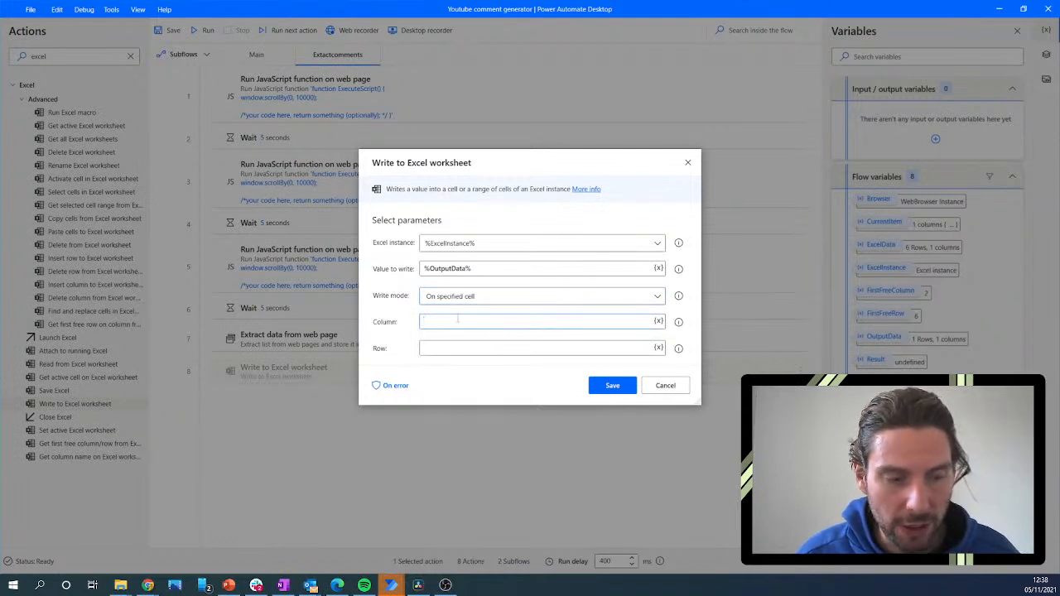
{"action": "left_click", "coordinate": [464, 348]}
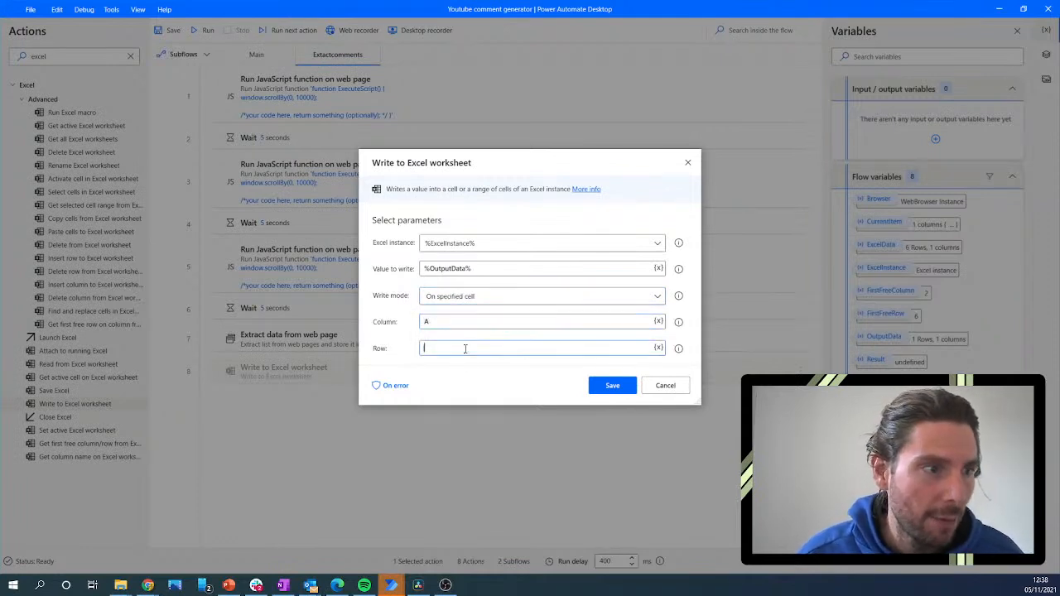
{"action": "left_click", "coordinate": [613, 386]}
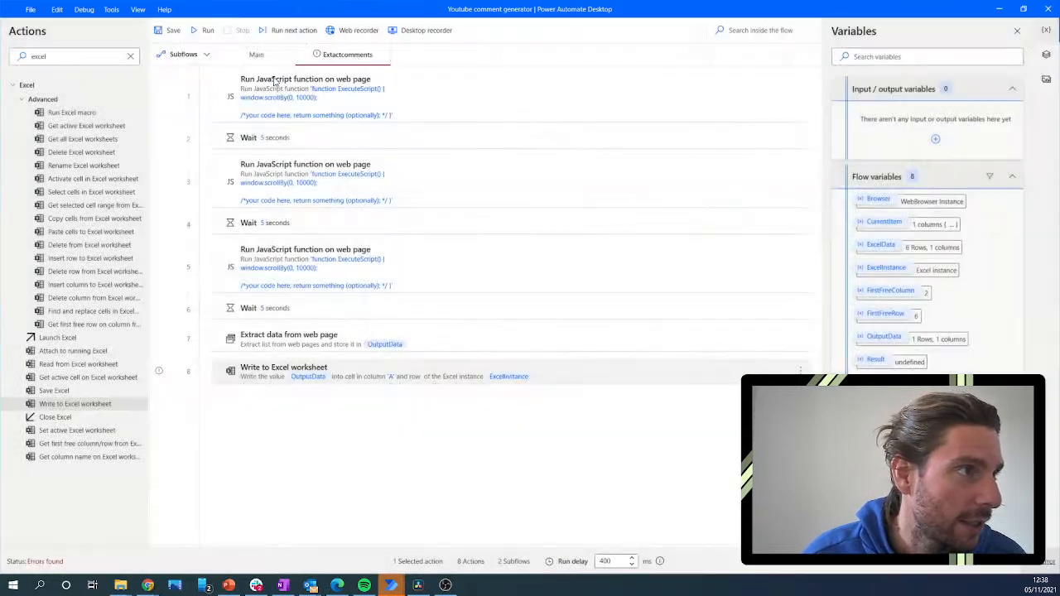
Add a Get first free column/row from Excel worksheet action in Extactcomments, directly before Write to Excel worksheet.
{"action": "left_click", "coordinate": [263, 58]}
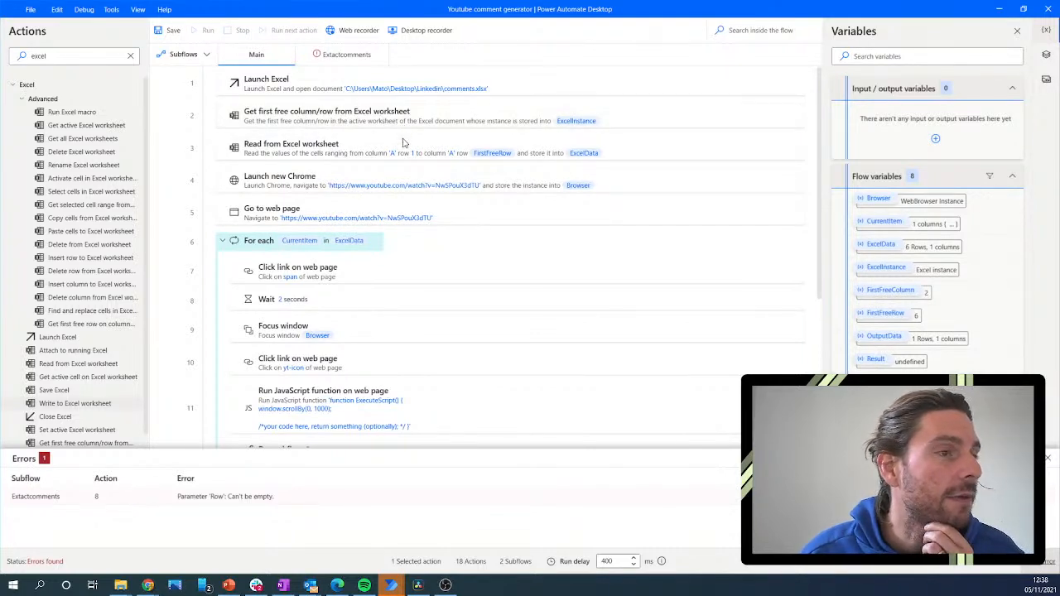
{"action": "left_click", "coordinate": [348, 55]}
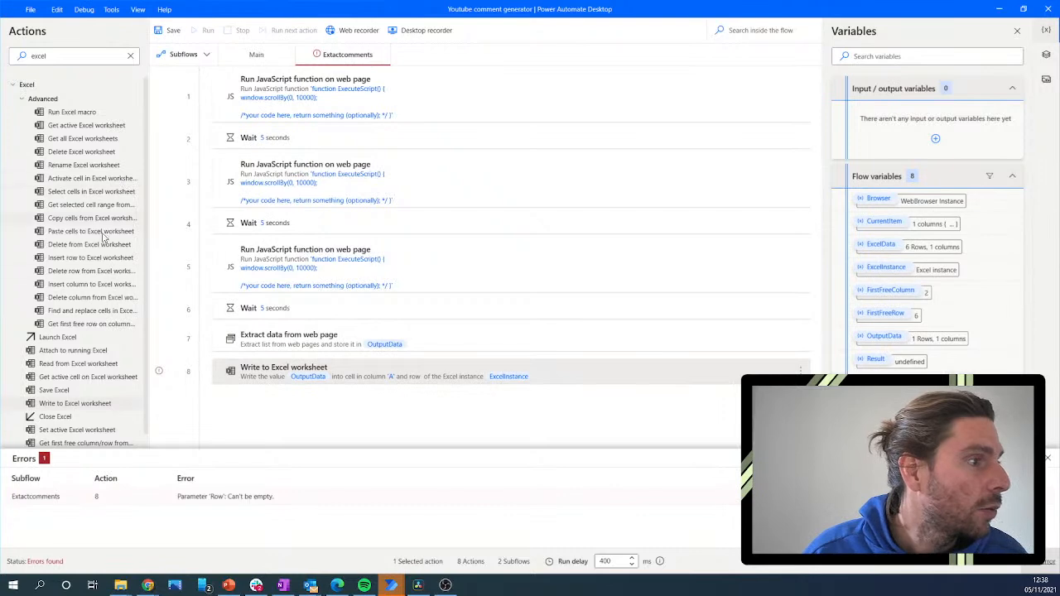
{"action": "scroll", "coordinate": [78, 313], "scroll_direction": "down", "scroll_amount": 1}
{"action": "left_click_drag", "start_coordinate": [82, 430], "coordinate": [329, 357]}
{"action": "left_click", "coordinate": [623, 382]}
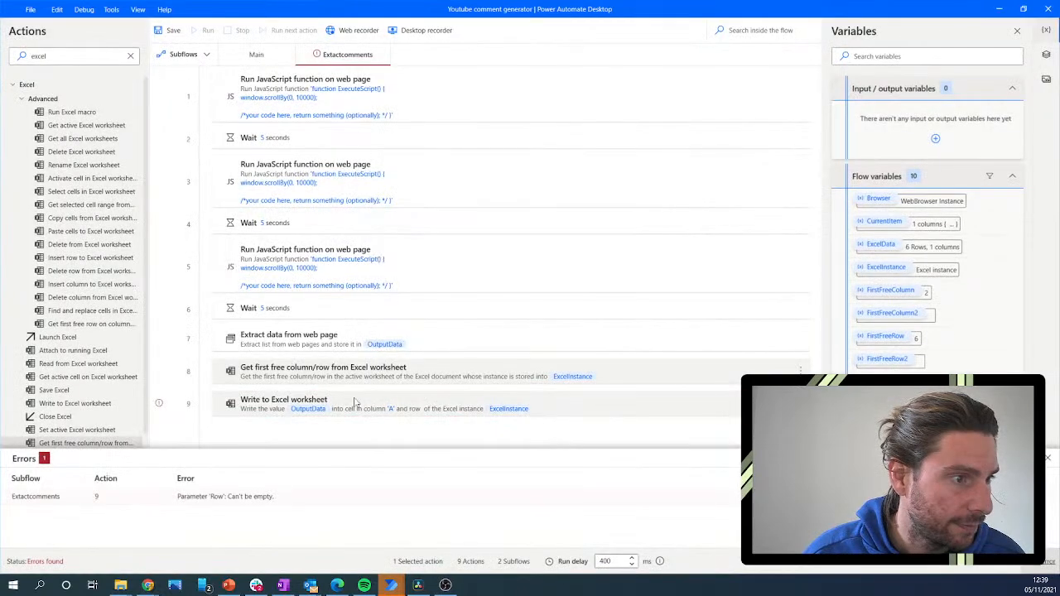
Set the row of the Write to Excel worksheet action to %FirstFreeRow2% and save it.
{"action": "double_click", "coordinate": [319, 401]}
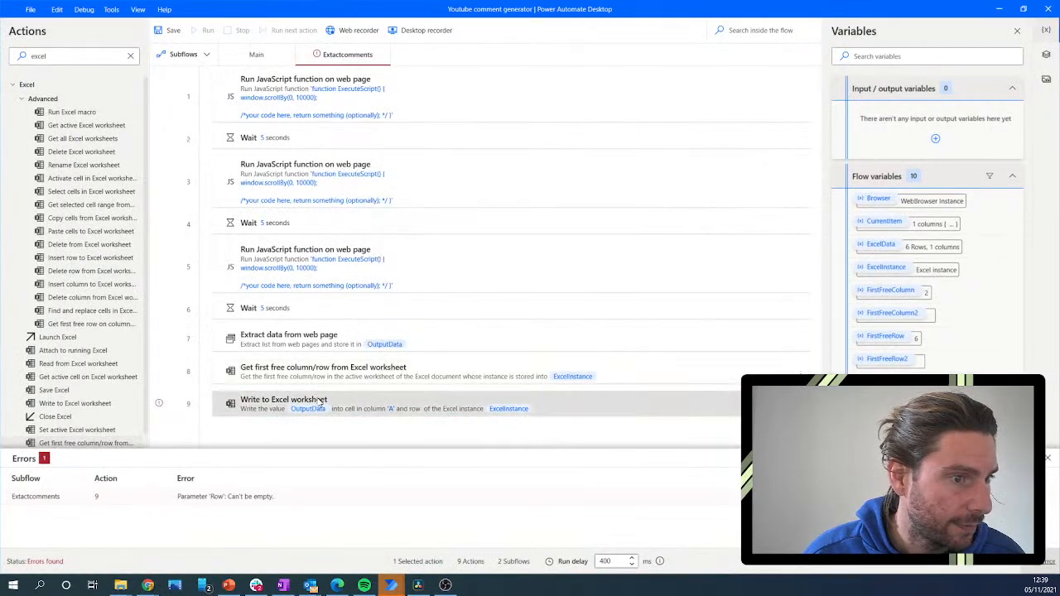
{"action": "left_click", "coordinate": [659, 346]}
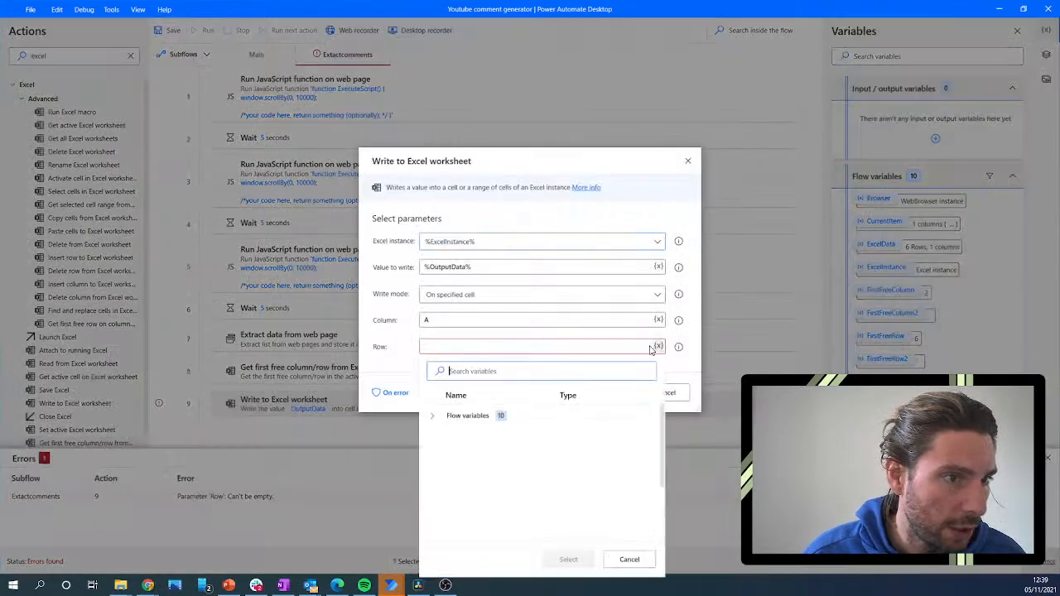
{"action": "scroll", "coordinate": [530, 464], "scroll_direction": "down", "scroll_amount": 2}
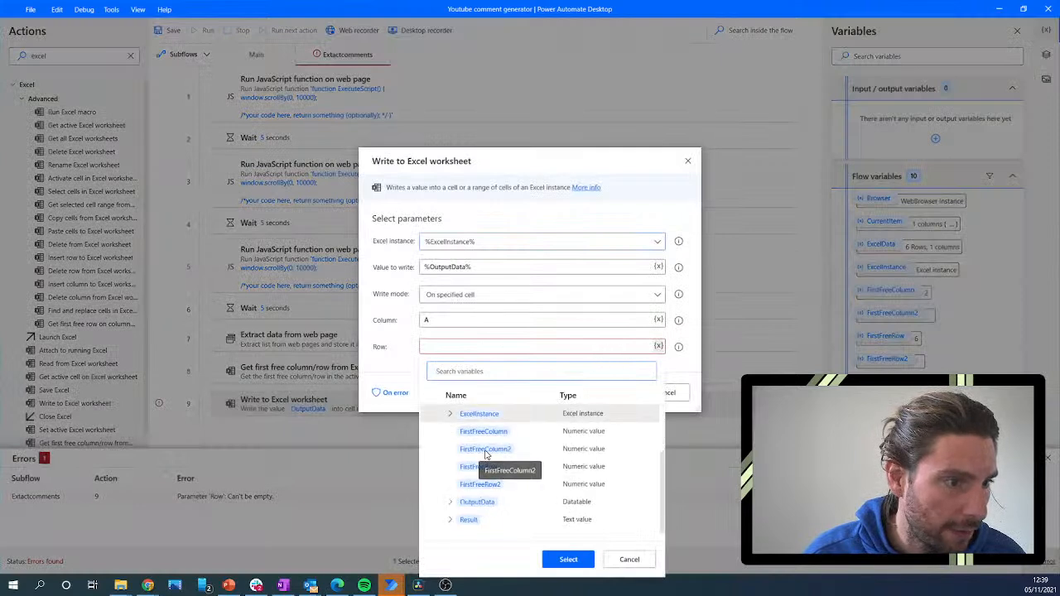
{"action": "left_click", "coordinate": [495, 486]}
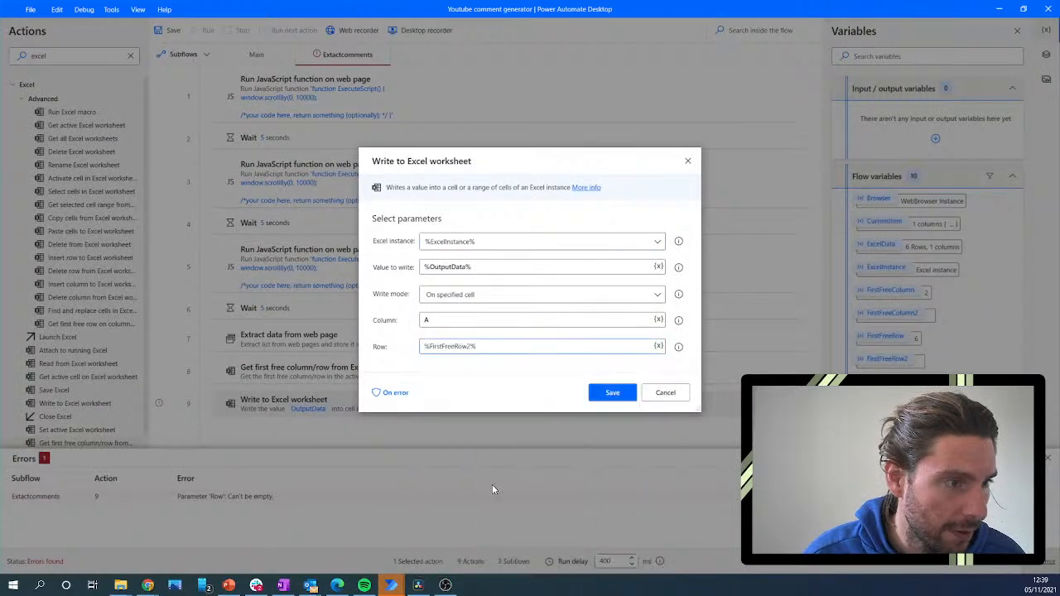
{"action": "left_click", "coordinate": [606, 394]}
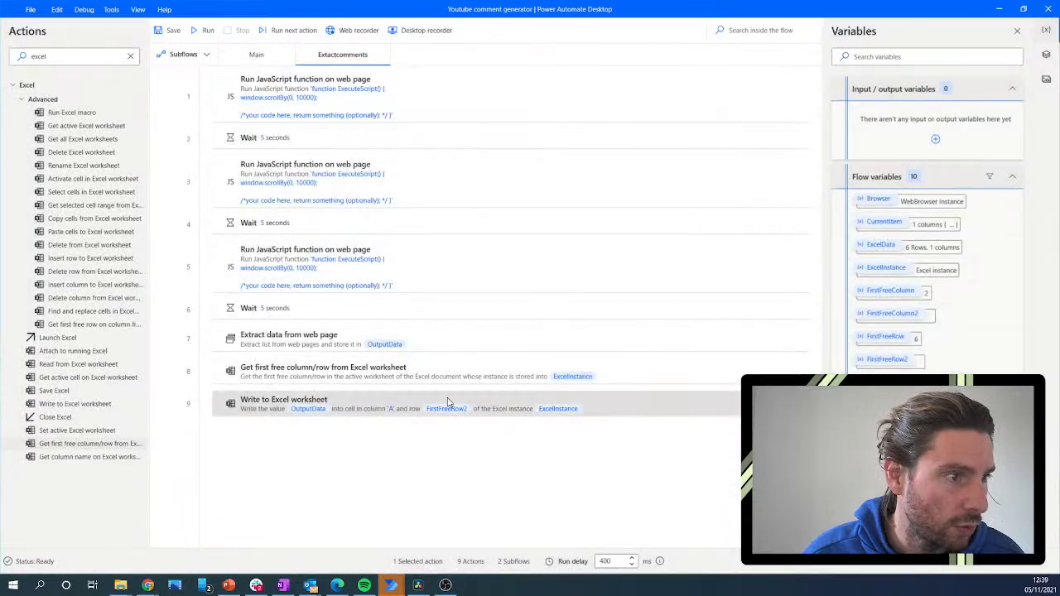
Remove the breakpoint from the Click link on web page action that follows Run subflow in Main.
{"action": "left_click_drag", "start_coordinate": [329, 409], "coordinate": [338, 383]}
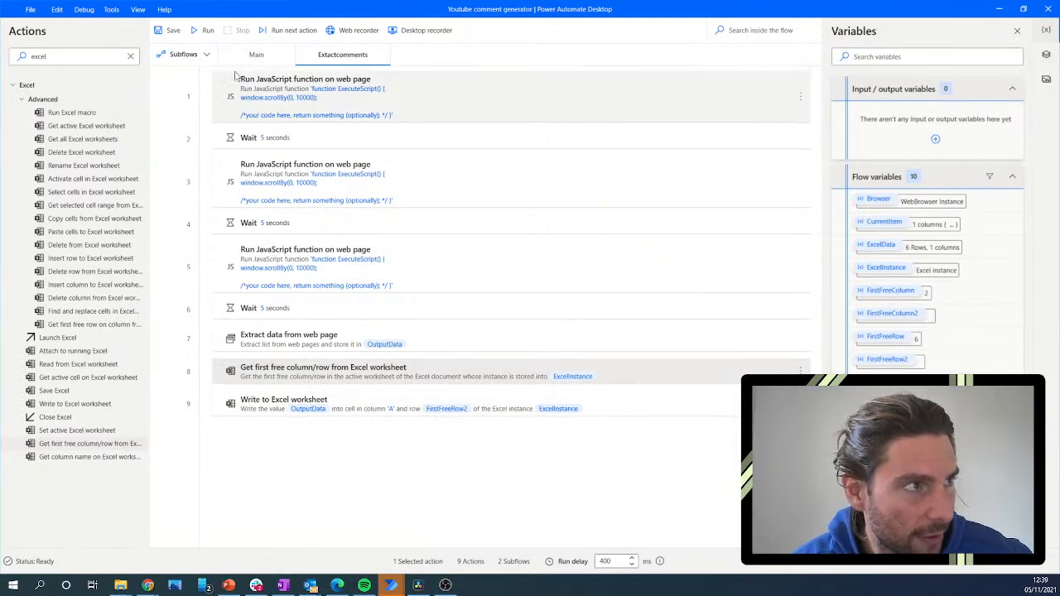
{"action": "left_click", "coordinate": [257, 55]}
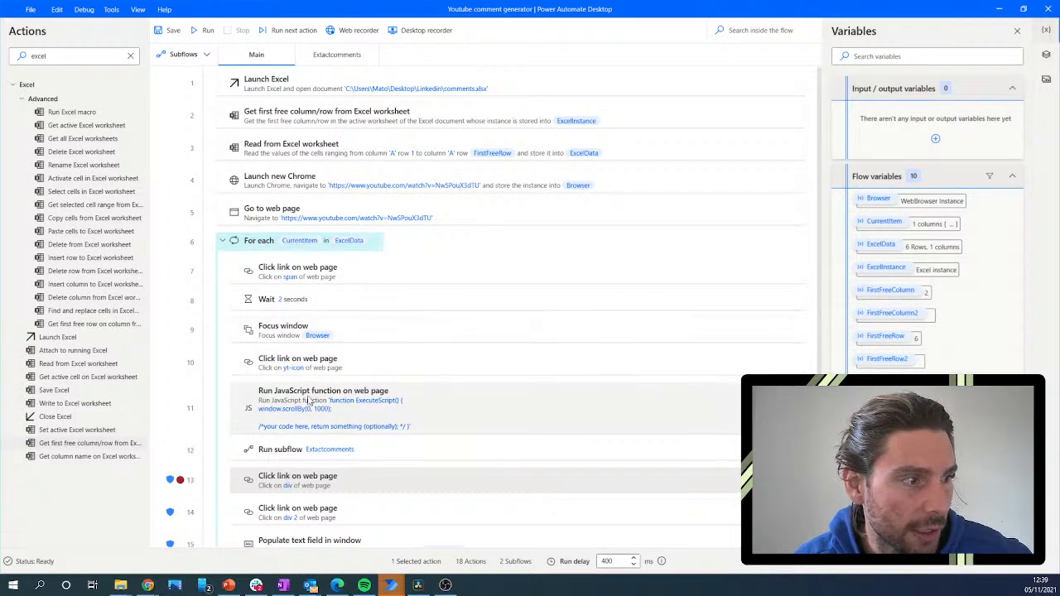
{"action": "scroll", "coordinate": [309, 401], "scroll_direction": "down", "scroll_amount": 3}
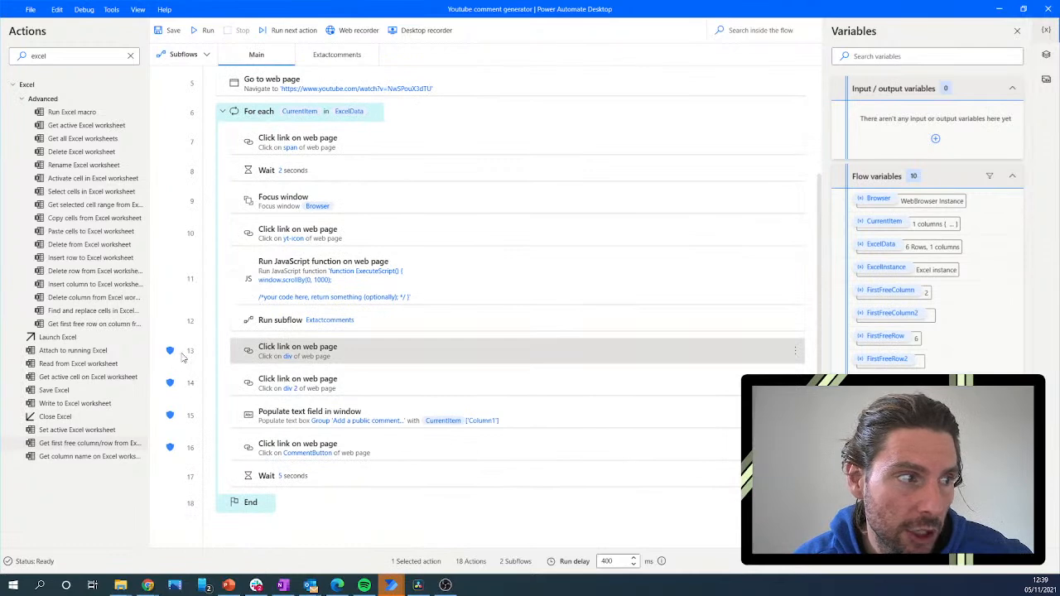
{"action": "scroll", "coordinate": [305, 298], "scroll_direction": "up", "scroll_amount": 3}
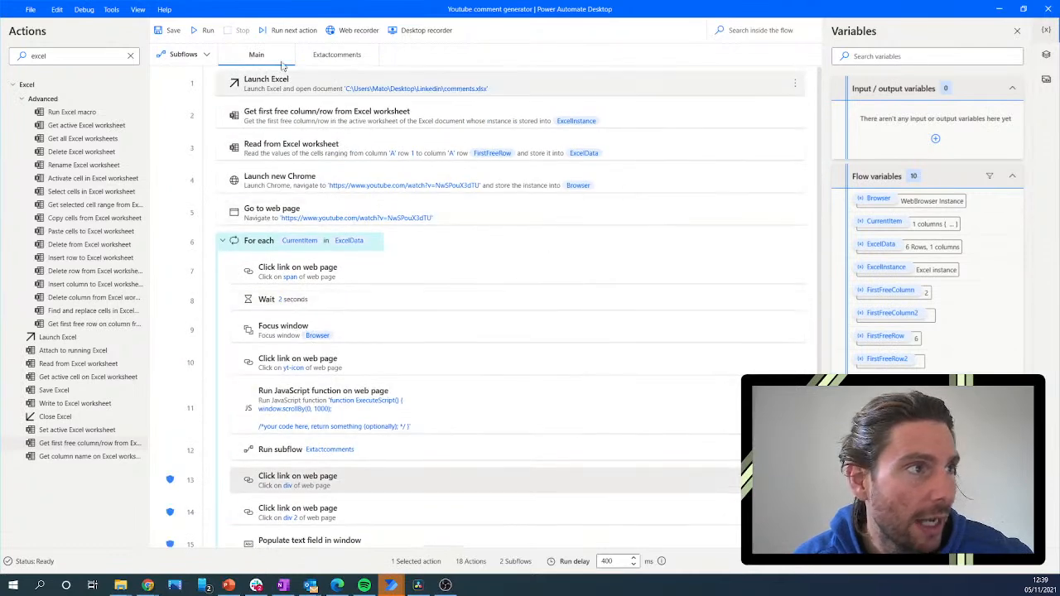
Delete the third Run JavaScript function scroll action and its following 5-second Wait from the Extactcomments subflow.
{"action": "left_click", "coordinate": [326, 55]}
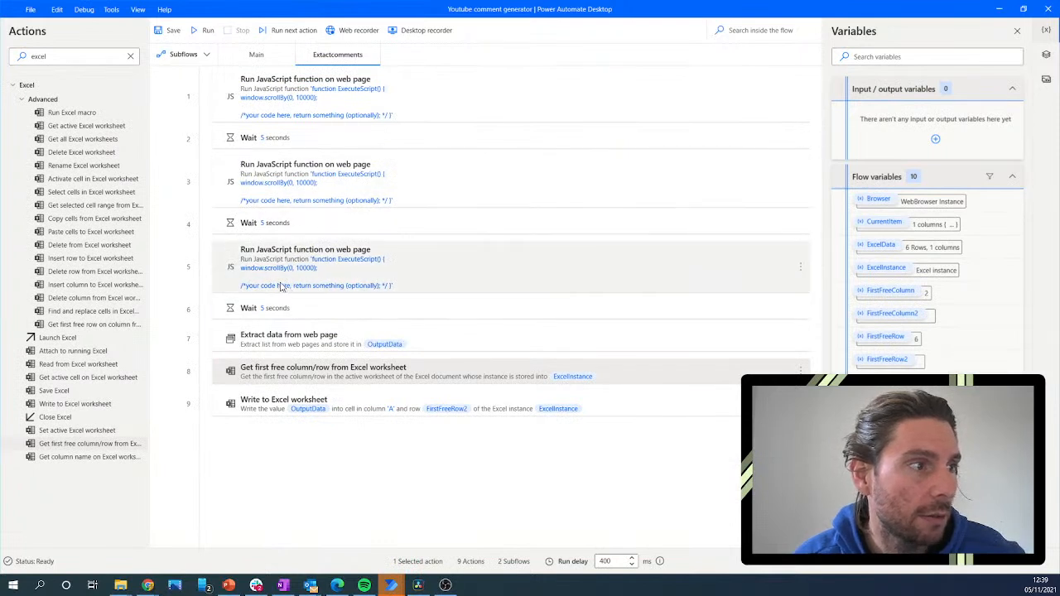
{"action": "left_click", "coordinate": [280, 310]}
{"action": "left_click", "coordinate": [309, 263], "text": "ctrl"}
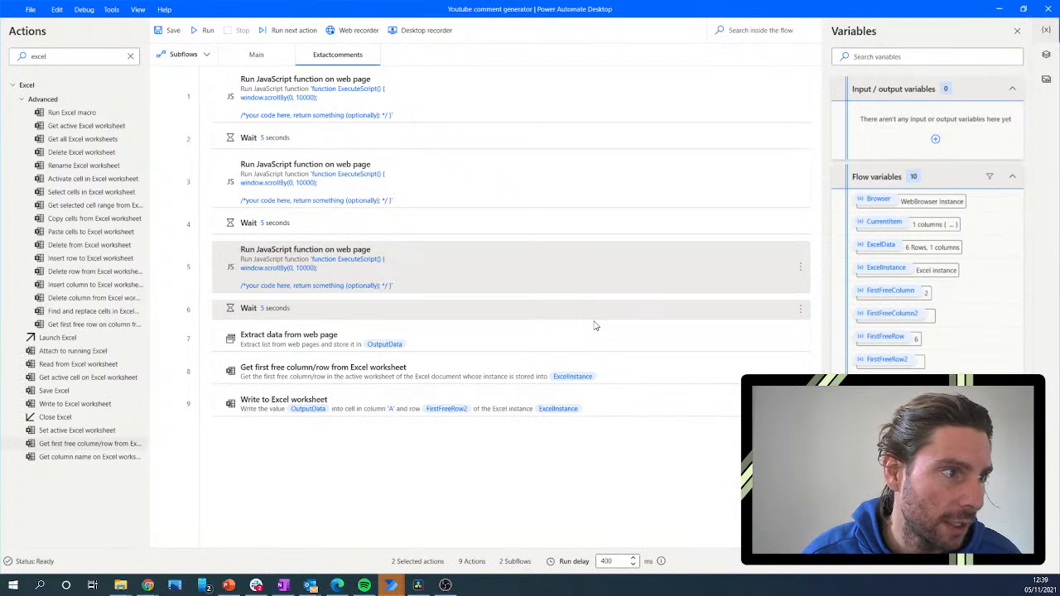
{"action": "key", "text": "Delete"}
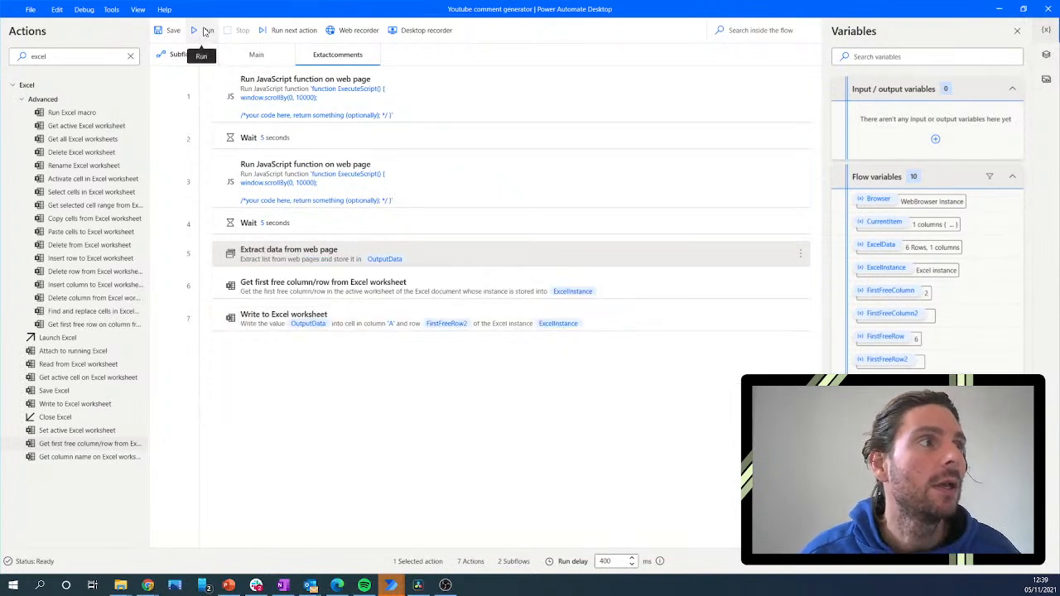
Run the flow to test the comment extraction, and start it a second time.
{"action": "left_click", "coordinate": [206, 31]}
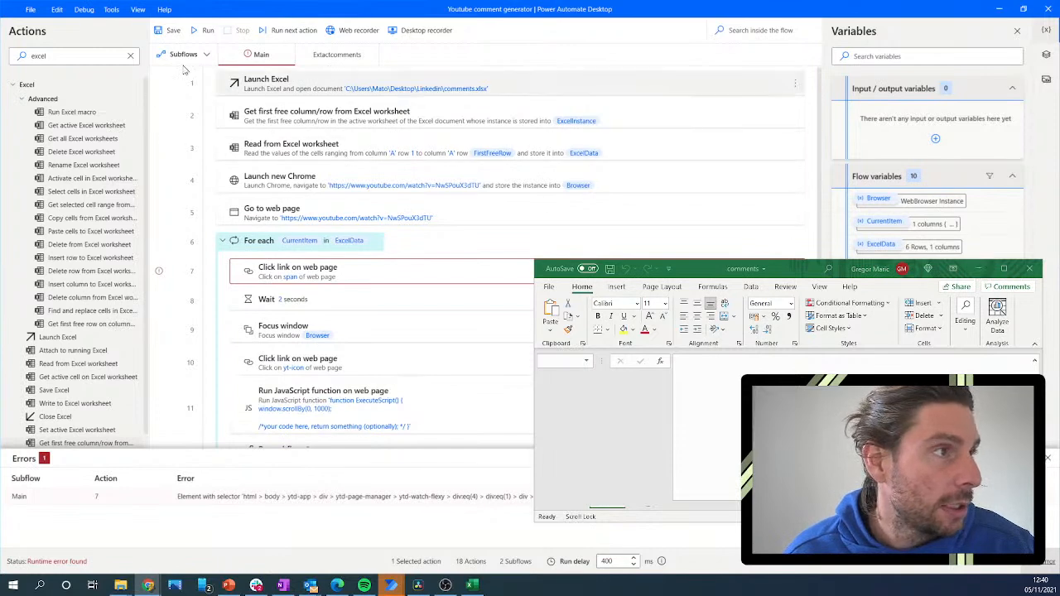
{"action": "left_click", "coordinate": [208, 34]}
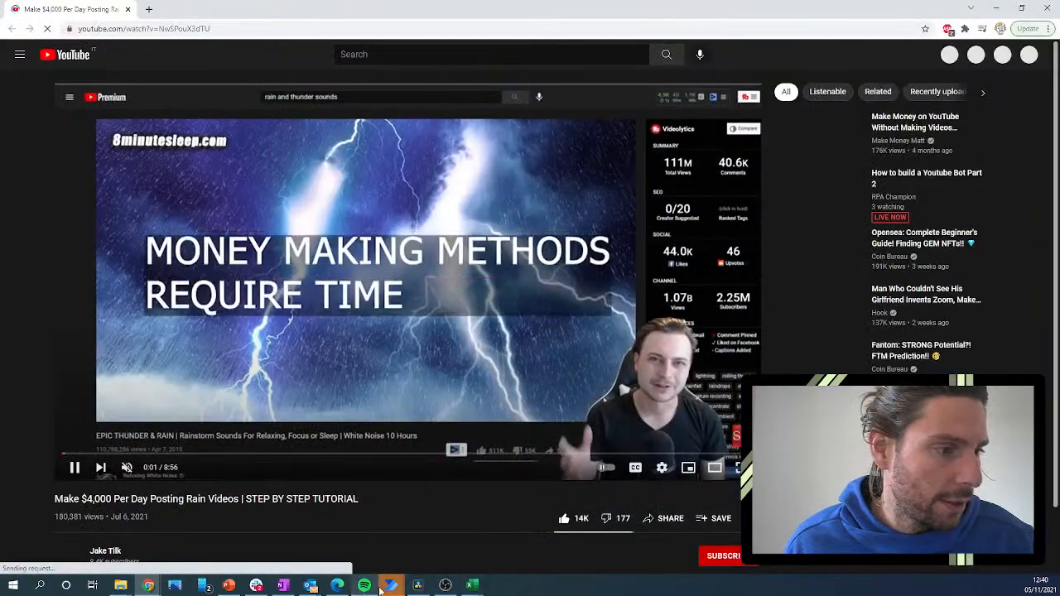
{"action": "mouse_move", "coordinate": [391, 585]}
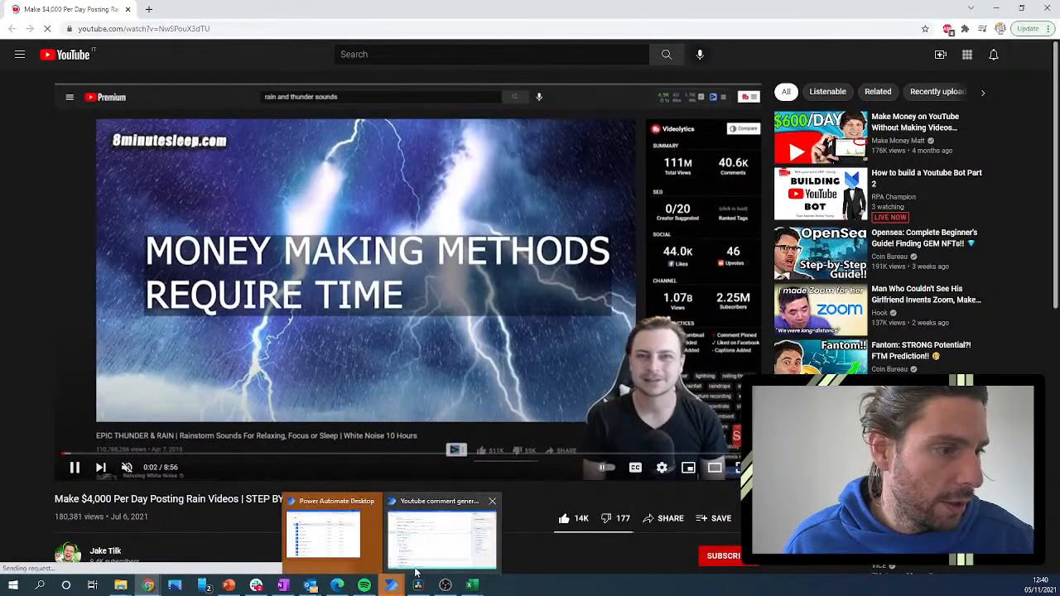
{"action": "mouse_move", "coordinate": [431, 542]}
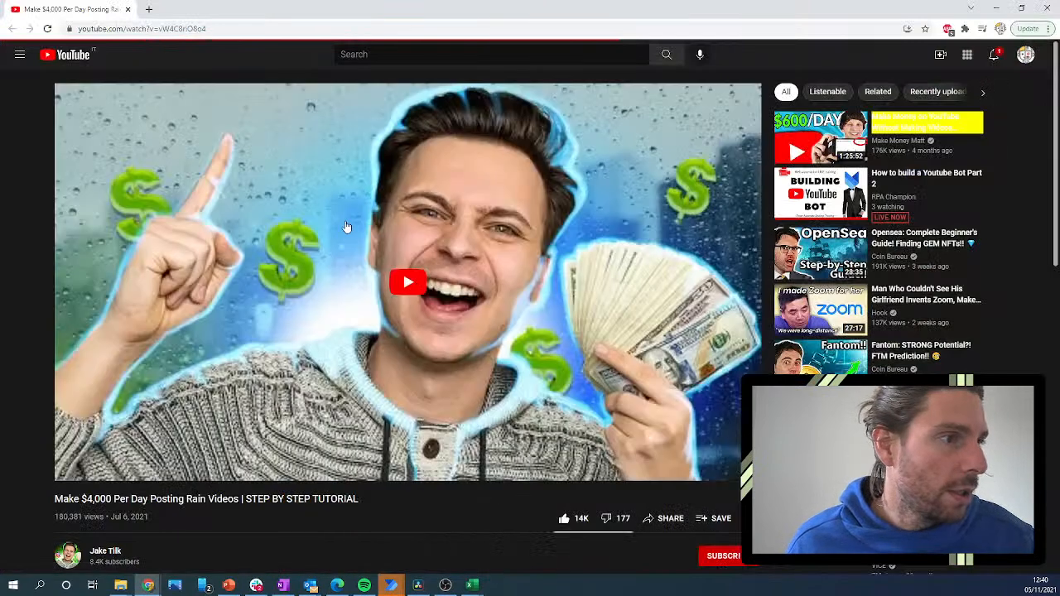
Watch the running flow open the suggested YouTube video, like it and scroll through its comments.
{"action": "left_click", "coordinate": [927, 125]}
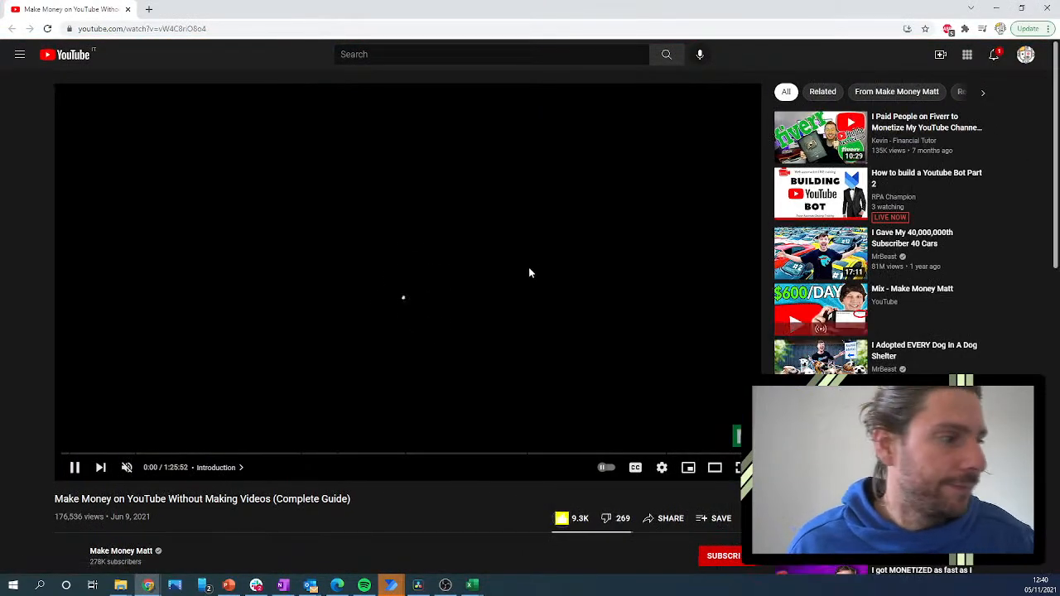
{"action": "scroll", "coordinate": [205, 483], "scroll_direction": "down", "scroll_amount": 10}
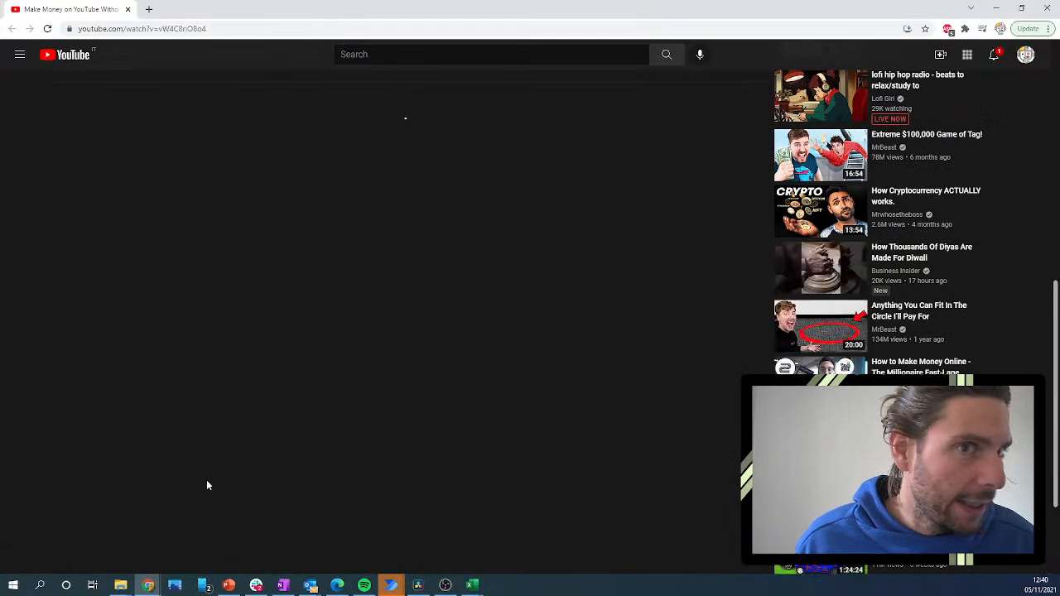
{"action": "scroll", "coordinate": [562, 408], "scroll_direction": "down", "scroll_amount": 2}
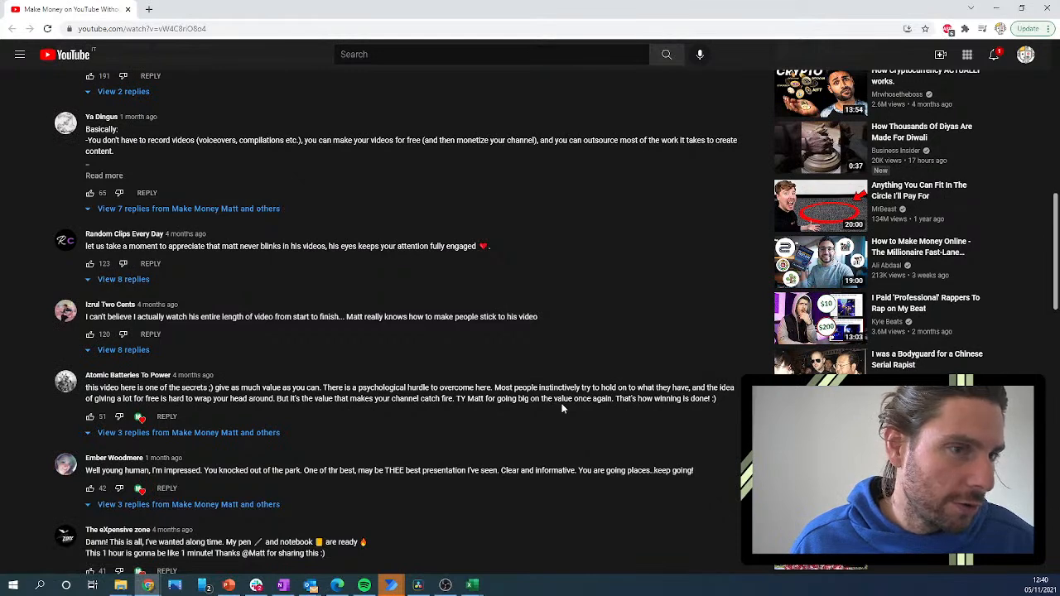
{"action": "scroll", "coordinate": [561, 408], "scroll_direction": "down", "scroll_amount": 10}
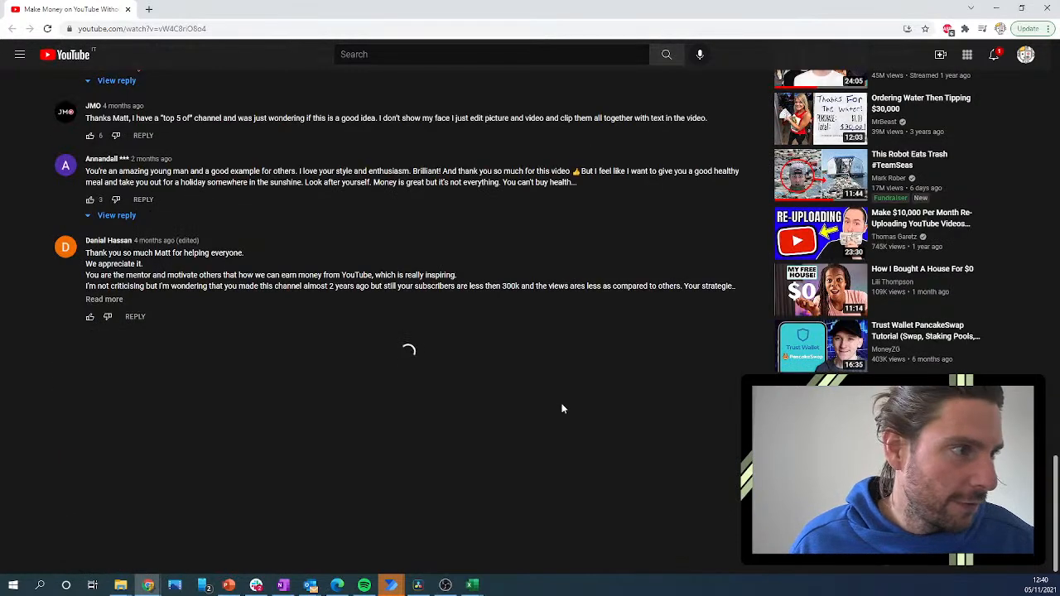
Switch to the read-only comments workbook in Excel and maximize its window.
{"action": "mouse_move", "coordinate": [472, 586]}
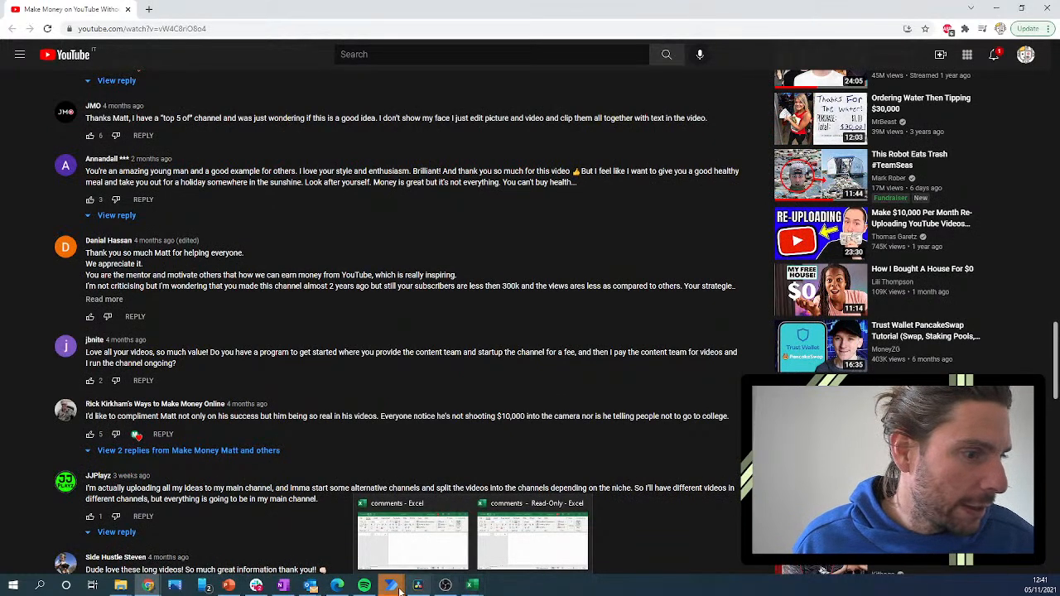
{"action": "mouse_move", "coordinate": [382, 589]}
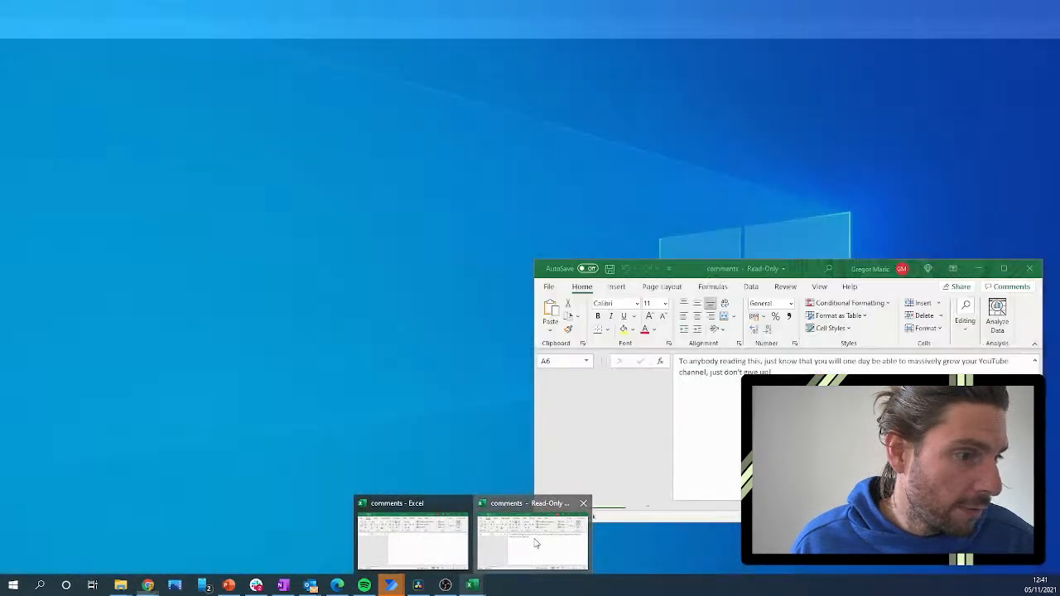
{"action": "left_click", "coordinate": [534, 543]}
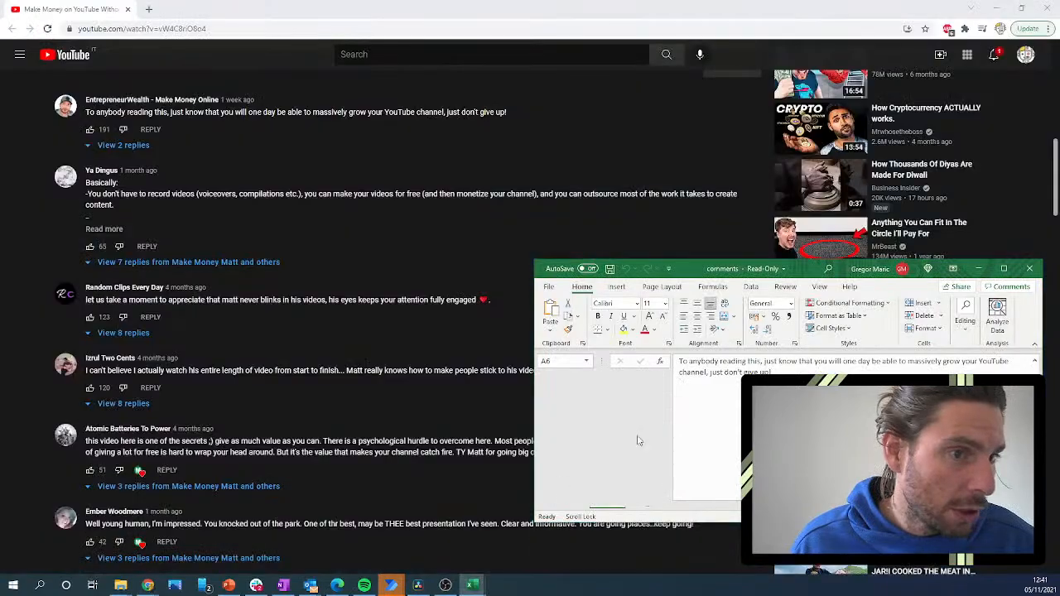
{"action": "left_click", "coordinate": [1004, 269]}
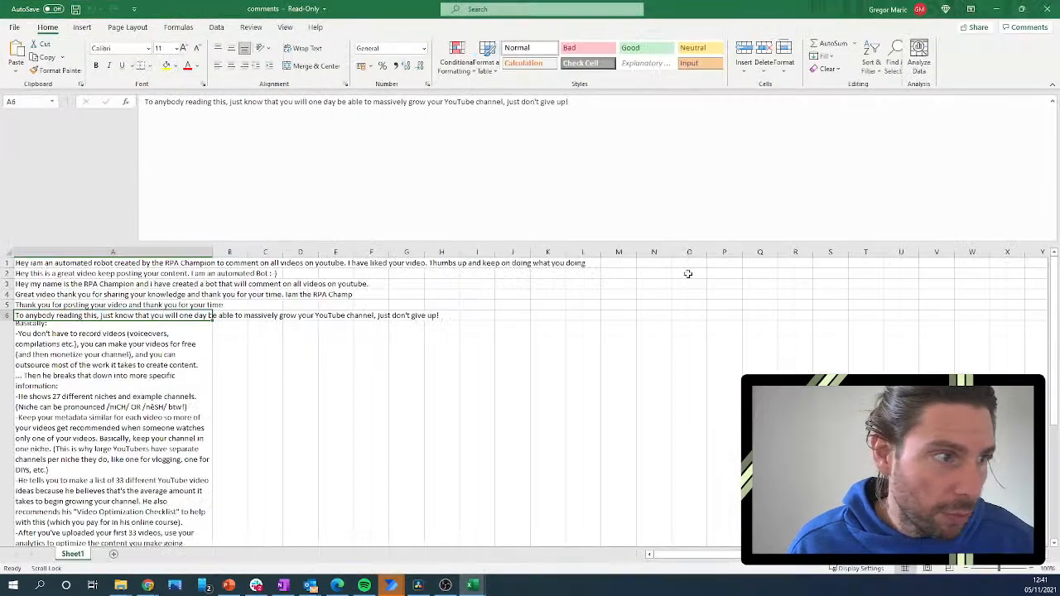
Review the extracted comments in column A of Sheet1, down to the last filled row and back to row 1.
{"action": "scroll", "coordinate": [215, 370], "scroll_direction": "down", "scroll_amount": 10}
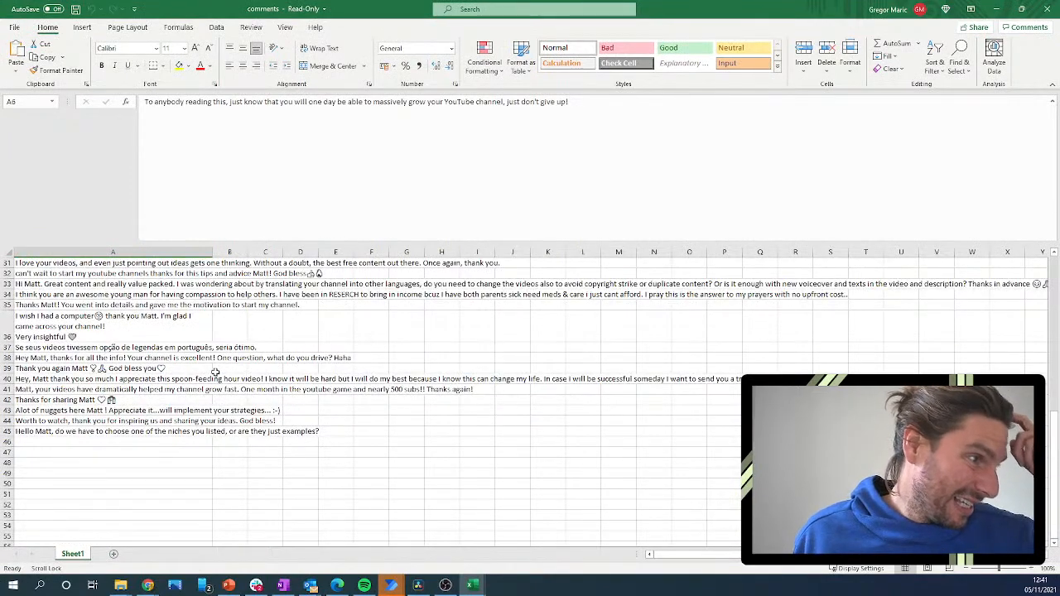
{"action": "scroll", "coordinate": [214, 372], "scroll_direction": "up", "scroll_amount": 10}
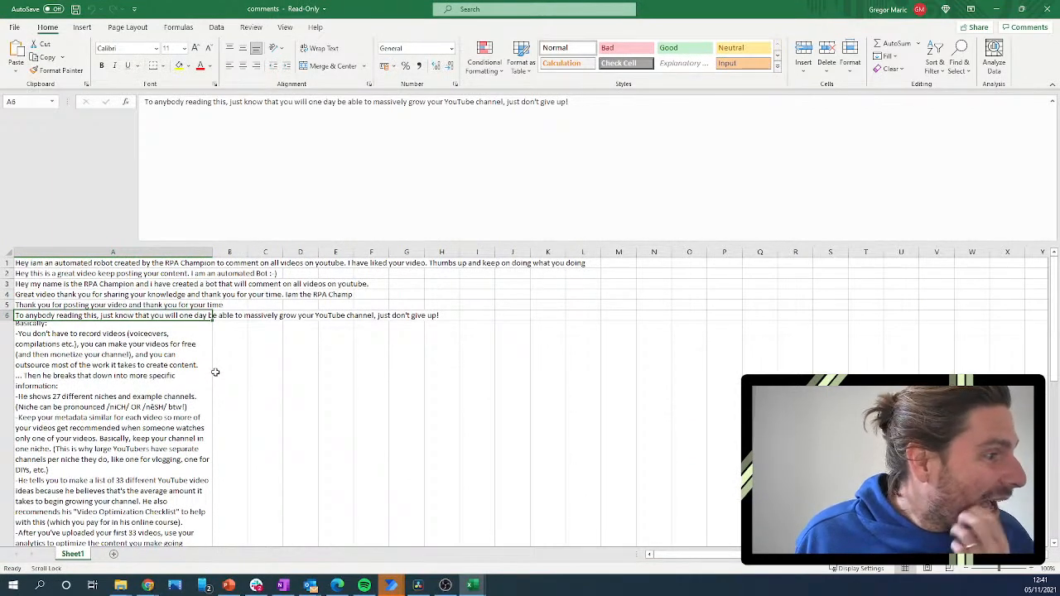
{"action": "scroll", "coordinate": [215, 372], "scroll_direction": "down", "scroll_amount": 3}
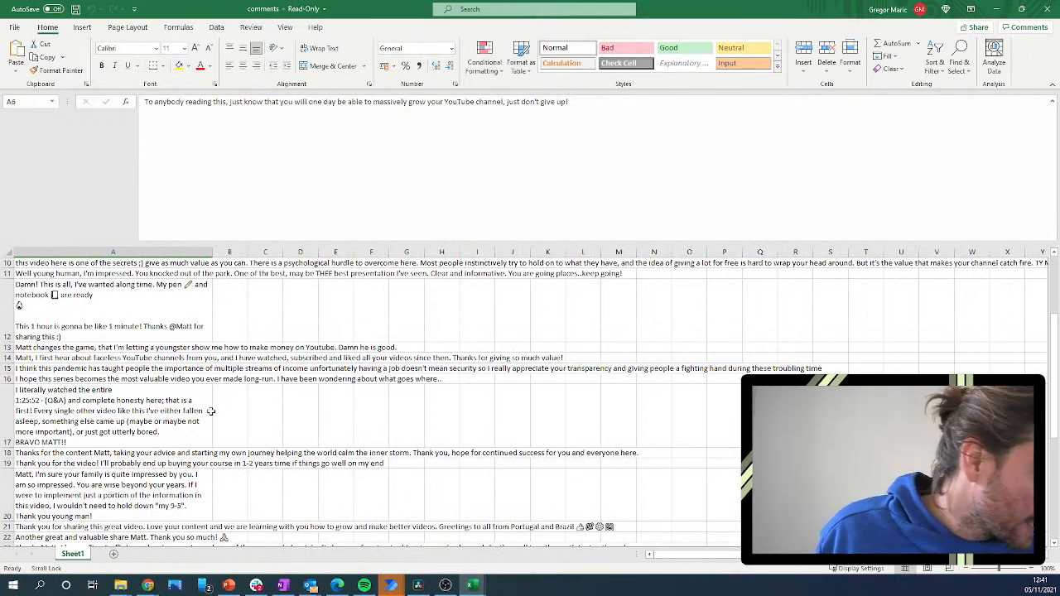
{"action": "scroll", "coordinate": [211, 411], "scroll_direction": "down", "scroll_amount": 8}
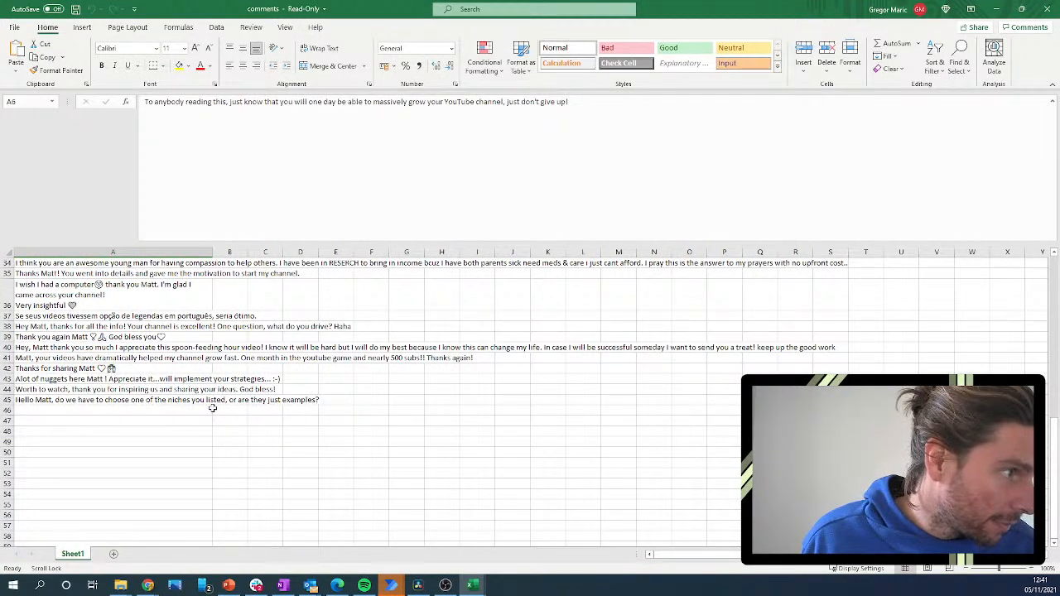
{"action": "scroll", "coordinate": [213, 408], "scroll_direction": "up", "scroll_amount": 8}
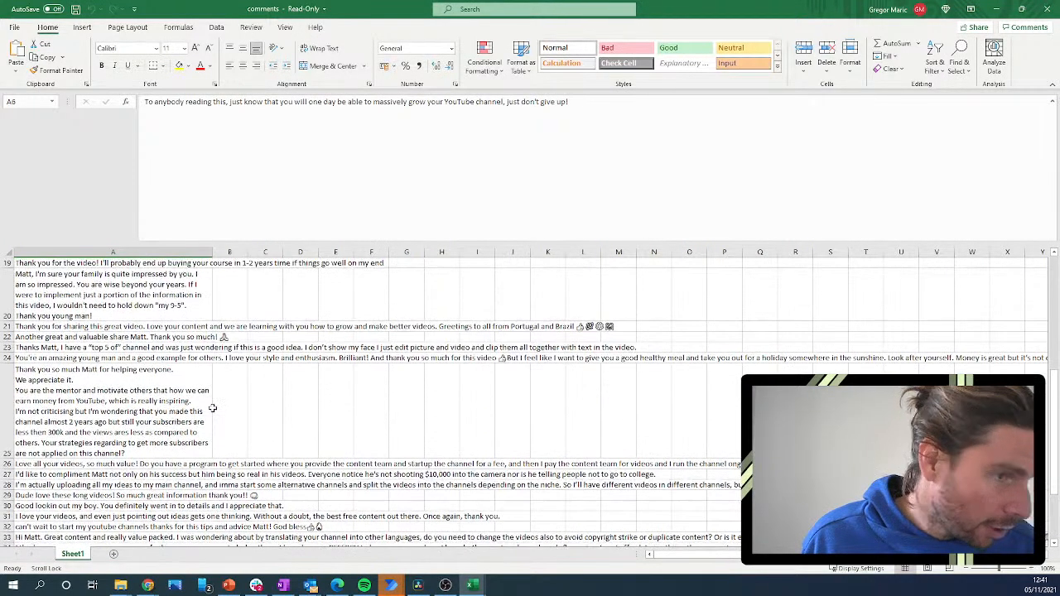
{"action": "scroll", "coordinate": [212, 409], "scroll_direction": "up", "scroll_amount": 3}
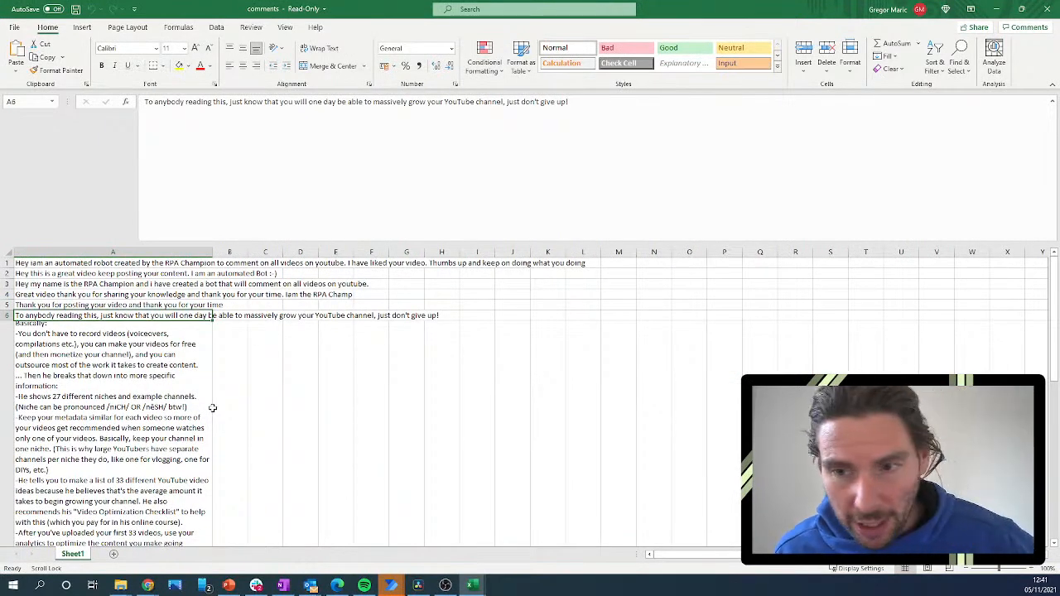
Return to the browser and watch the flow process the next video and load its comments.
{"action": "key", "text": "alt+Tab"}
{"action": "key", "text": "F5"}
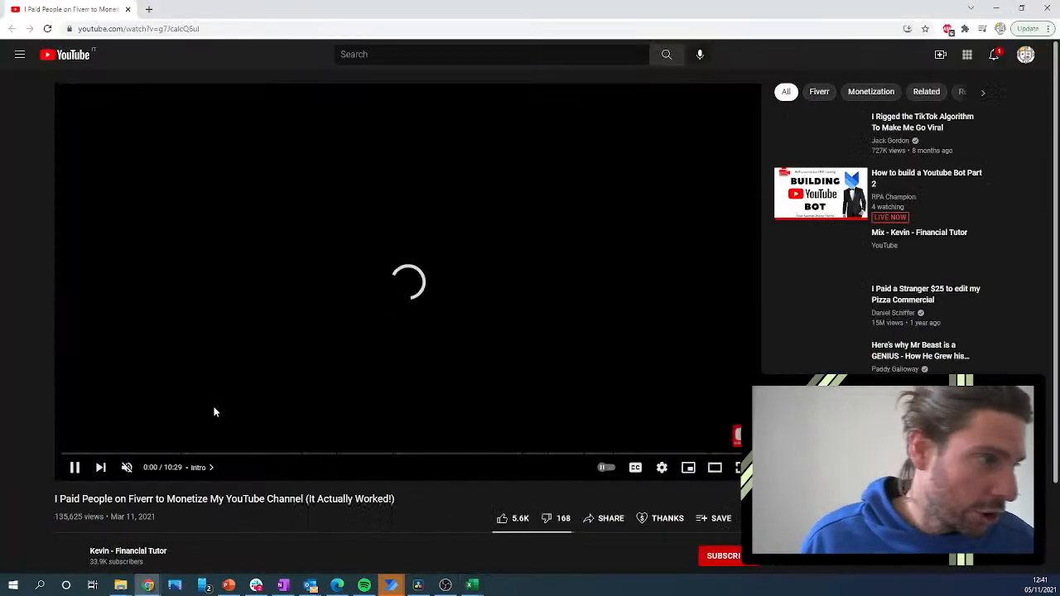
{"action": "key", "text": "End"}
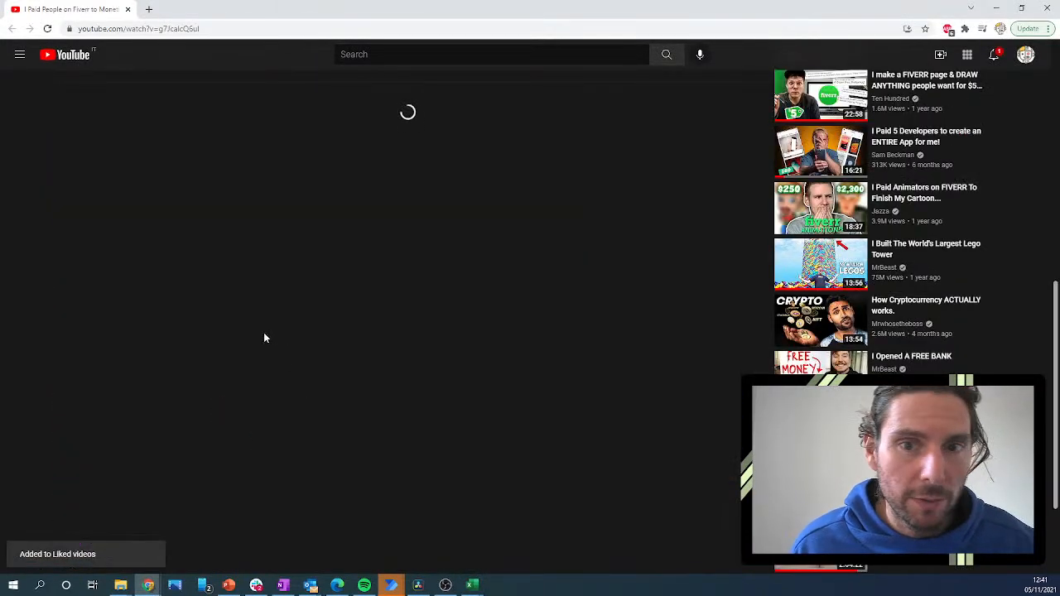
{"action": "scroll", "coordinate": [552, 553], "scroll_direction": "down", "scroll_amount": 5}
Check the read-only comments workbook for rows appended from the second video, inspecting cell A46 and the rows below it.
{"action": "mouse_move", "coordinate": [472, 585]}
{"action": "left_click", "coordinate": [507, 540]}
{"action": "scroll", "coordinate": [239, 374], "scroll_direction": "down", "scroll_amount": 10}
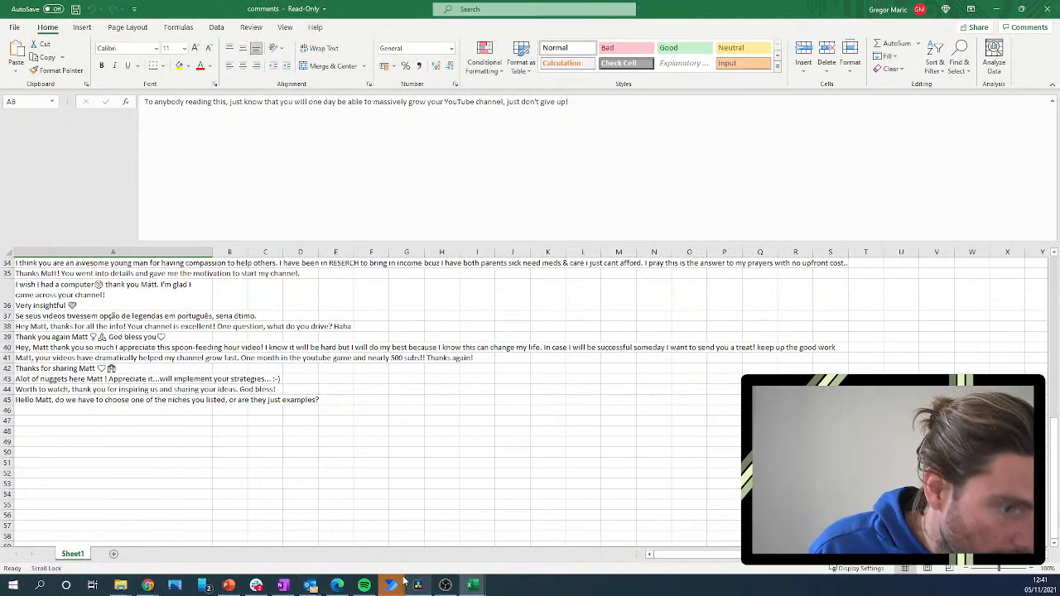
{"action": "mouse_move", "coordinate": [390, 587]}
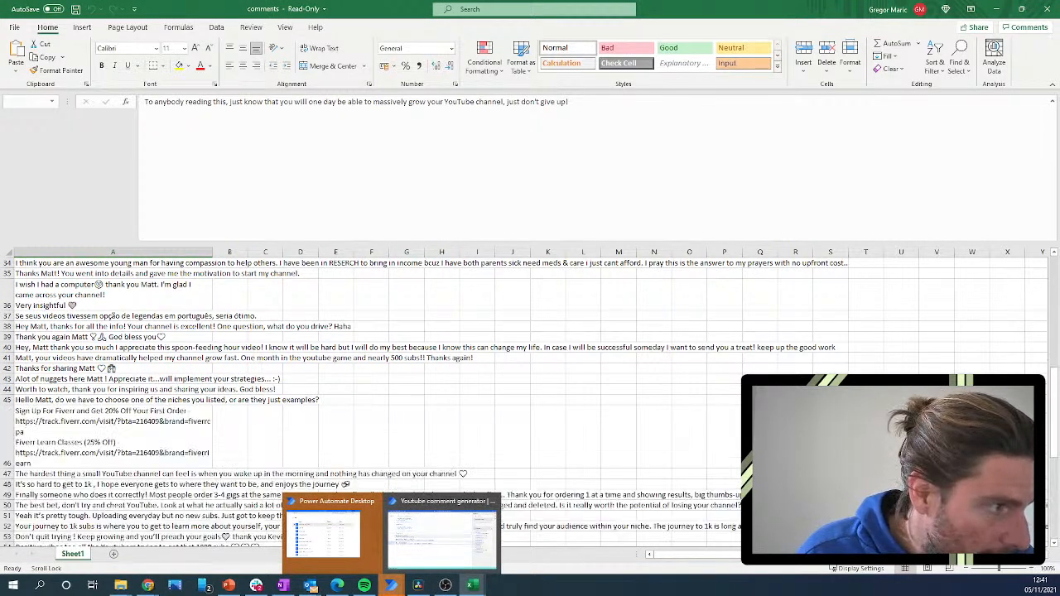
{"action": "left_click", "coordinate": [180, 426]}
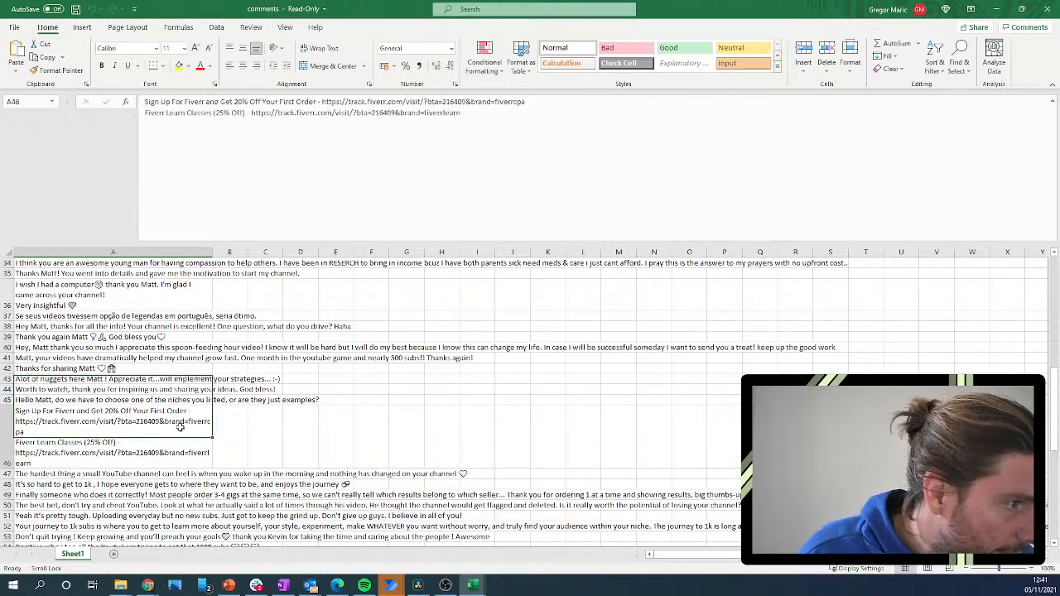
{"action": "scroll", "coordinate": [323, 449], "scroll_direction": "down", "scroll_amount": 2}
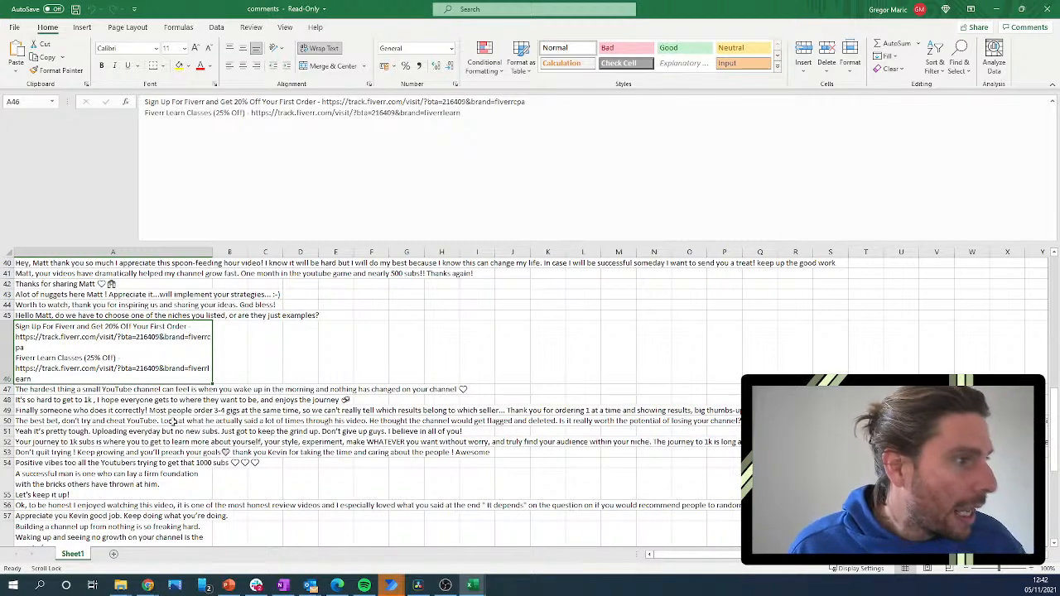
{"action": "scroll", "coordinate": [170, 435], "scroll_direction": "down", "scroll_amount": 10}
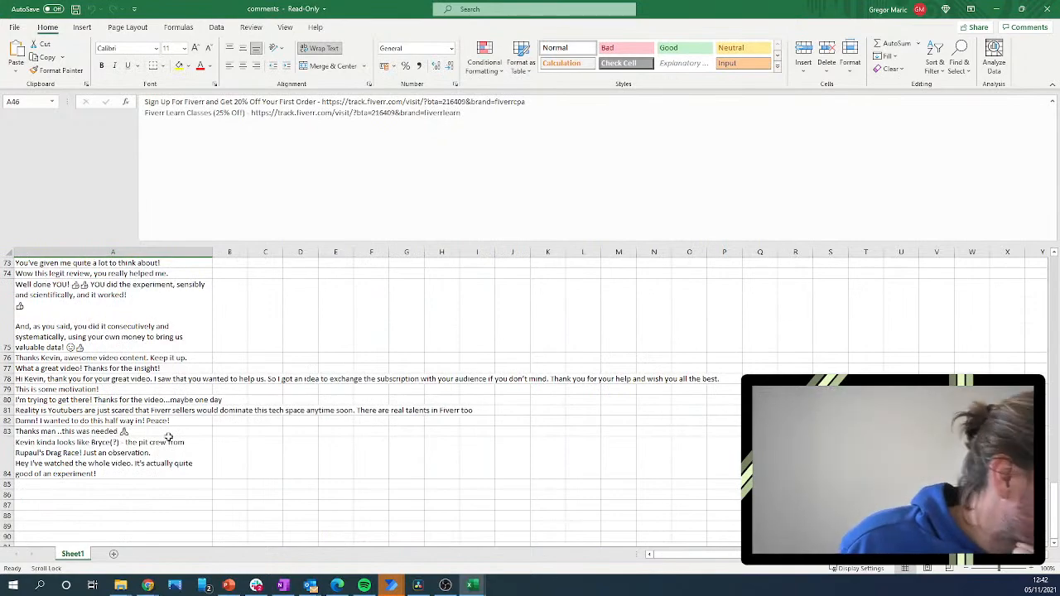
Look through the full comment list in column A again, from the first row to the last.
{"action": "scroll", "coordinate": [169, 437], "scroll_direction": "up", "scroll_amount": 20}
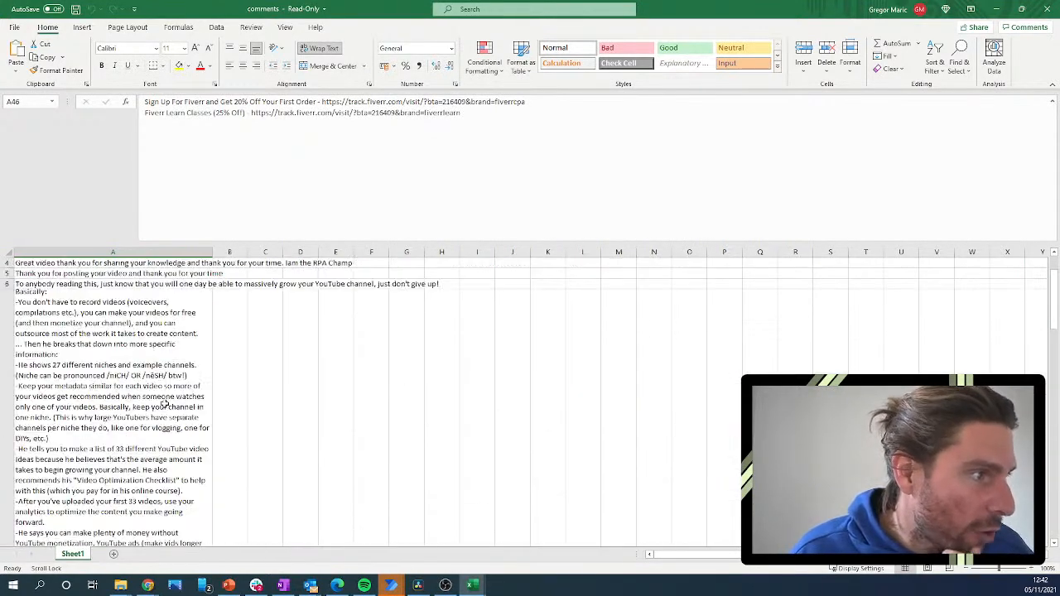
{"action": "scroll", "coordinate": [166, 404], "scroll_direction": "up", "scroll_amount": 1}
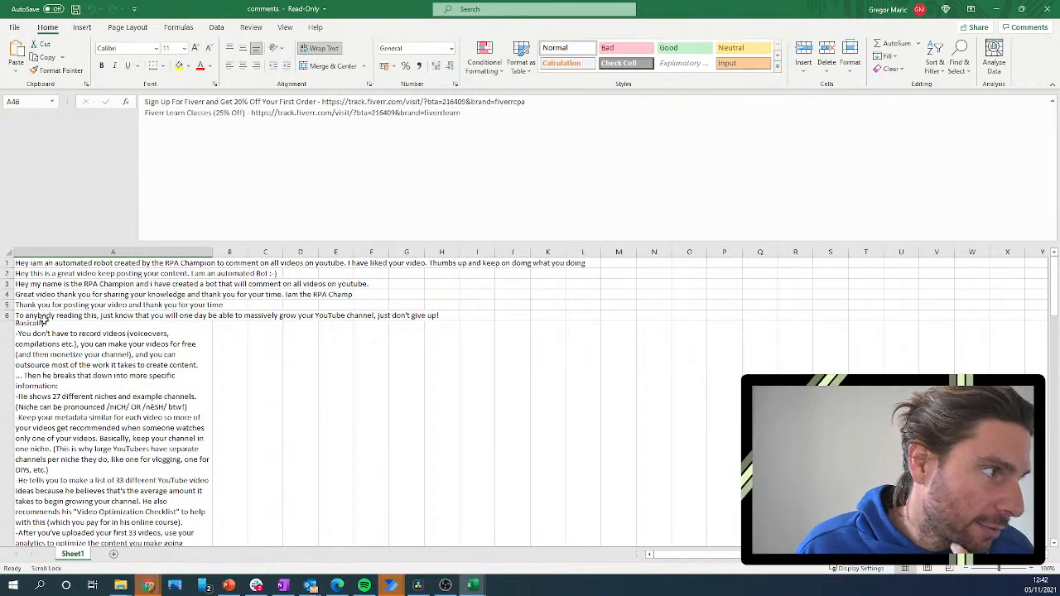
{"action": "scroll", "coordinate": [44, 320], "scroll_direction": "down", "scroll_amount": 15}
{"action": "scroll", "coordinate": [45, 322], "scroll_direction": "down", "scroll_amount": 9}
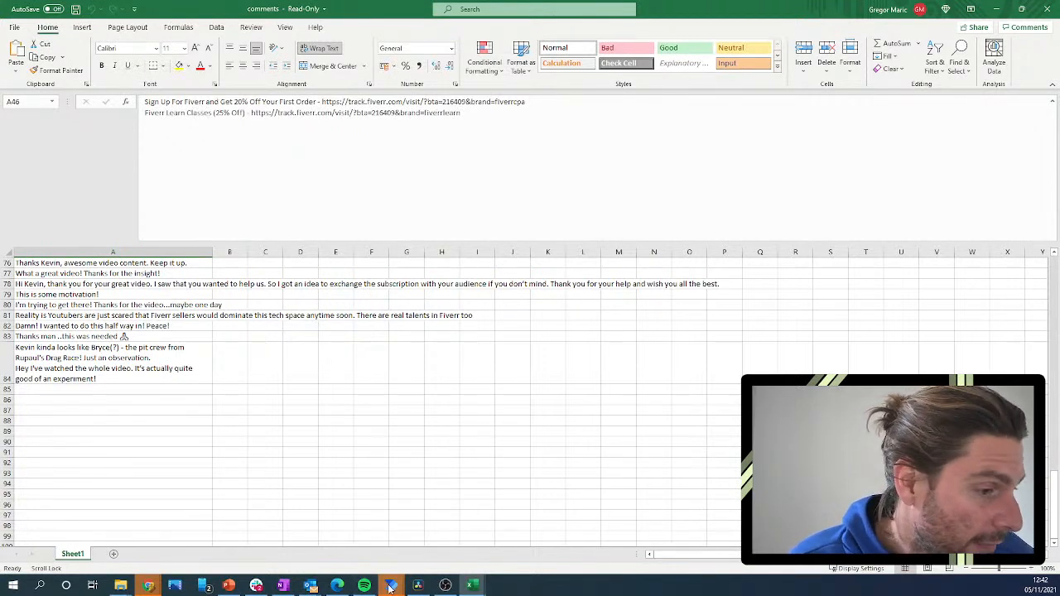
Check the runtime error on the Extactcomments subflow in Power Automate Desktop, and minimize the comments workbook.
{"action": "mouse_move", "coordinate": [391, 588]}
{"action": "left_click", "coordinate": [426, 538]}
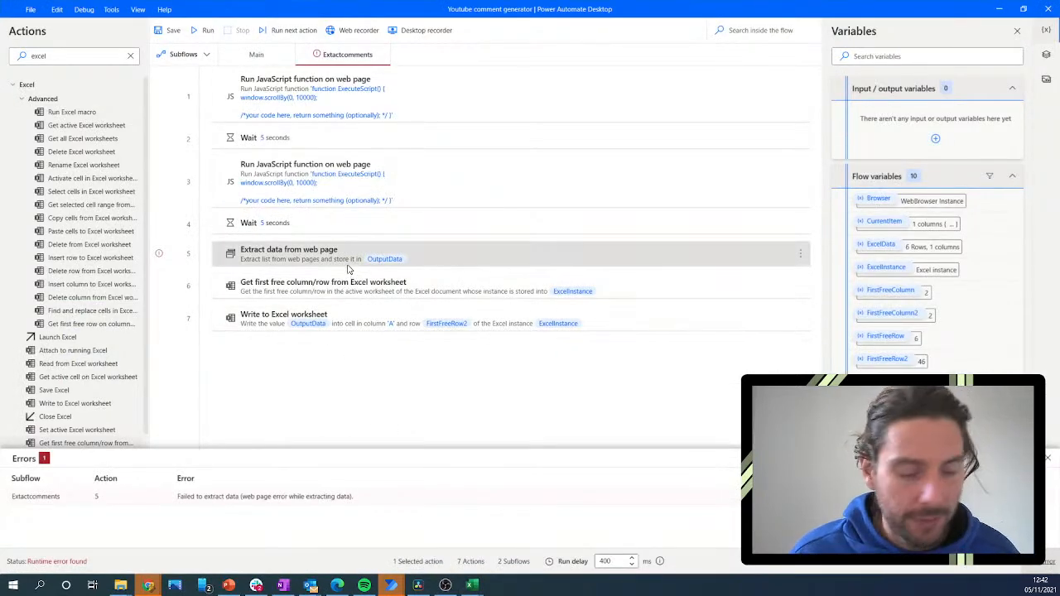
{"action": "key", "text": "alt+Tab"}
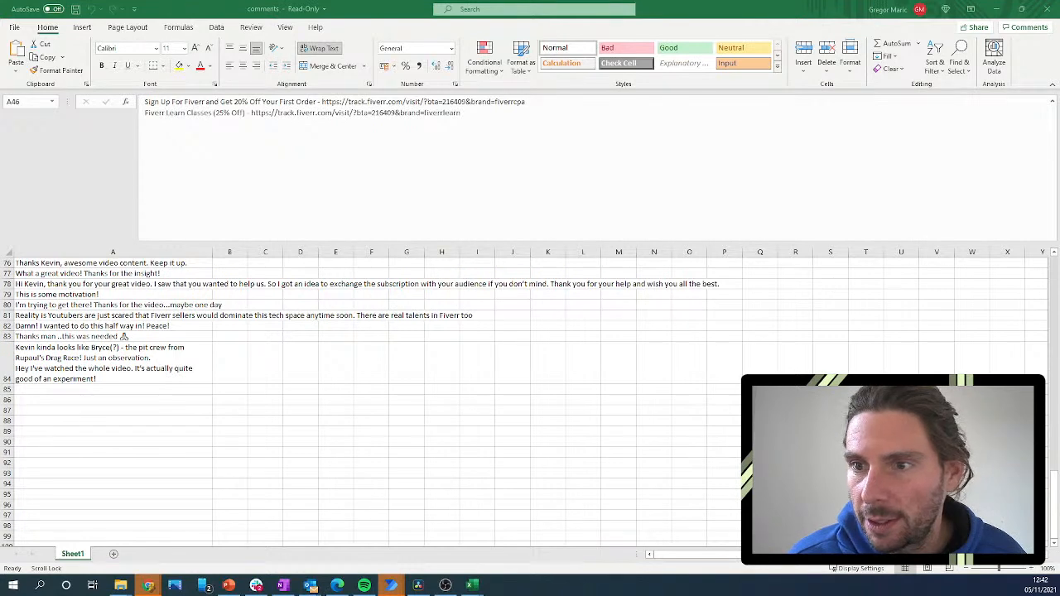
{"action": "key", "text": "alt"}
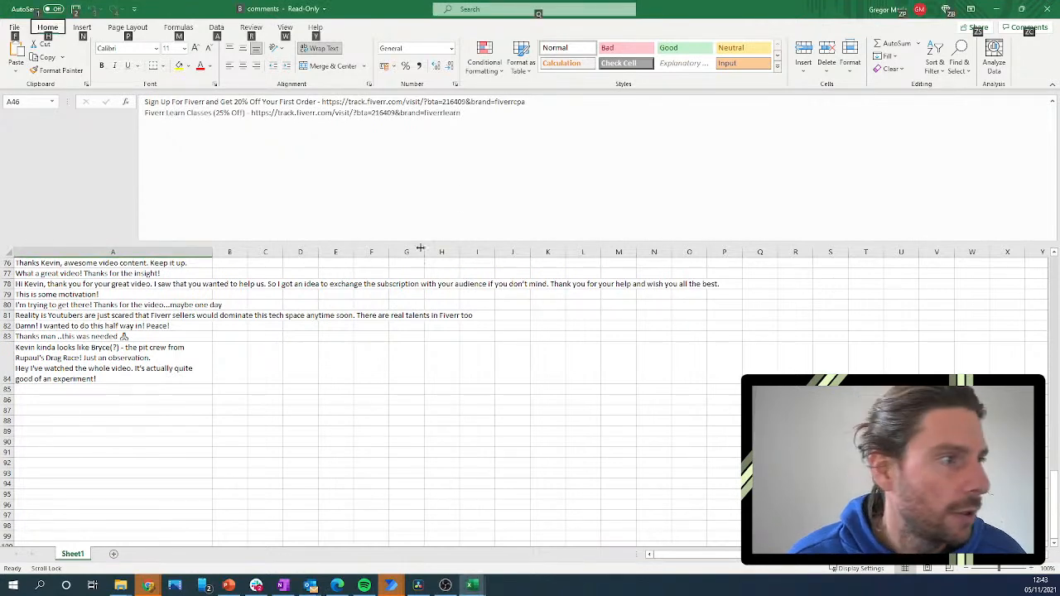
{"action": "left_click", "coordinate": [998, 9]}
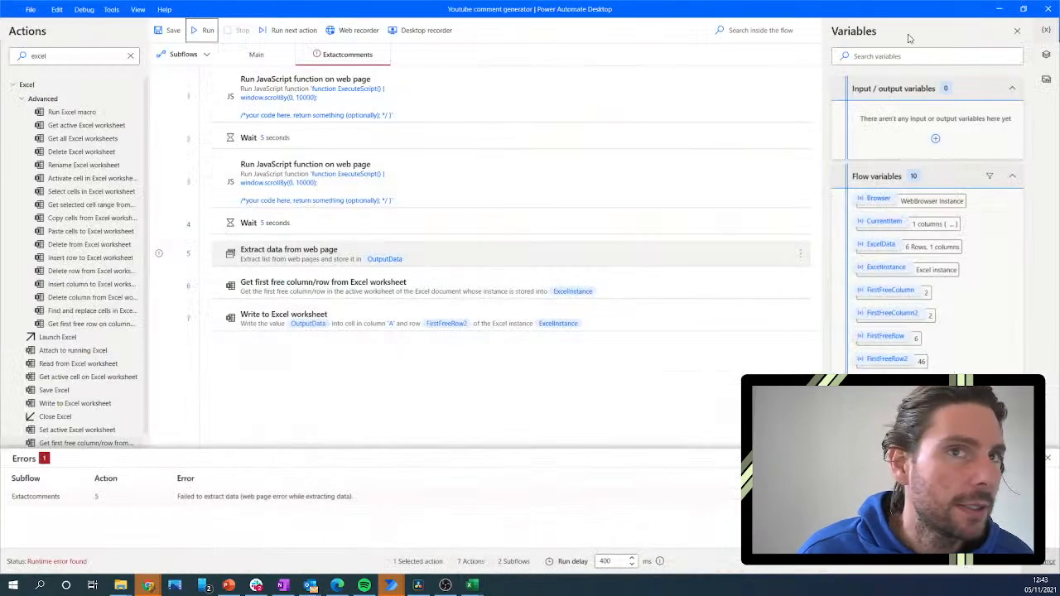
Inspect the YouTube page where the flow stopped, and reread the error for action 5 in Power Automate Desktop.
{"action": "left_click", "coordinate": [1009, 9]}
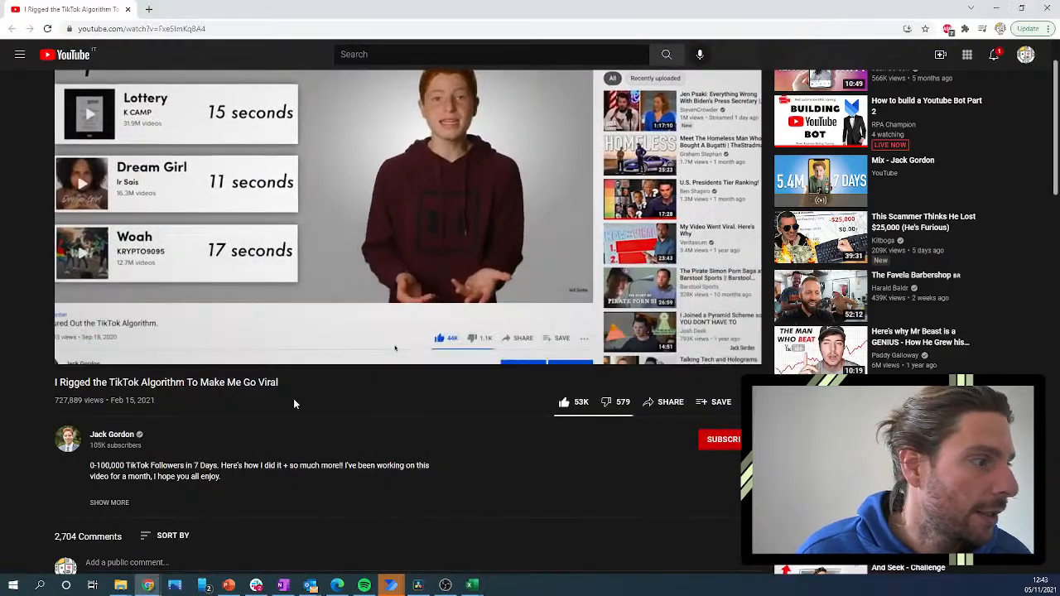
{"action": "scroll", "coordinate": [295, 401], "scroll_direction": "down", "scroll_amount": 3}
{"action": "scroll", "coordinate": [298, 393], "scroll_direction": "up", "scroll_amount": 5}
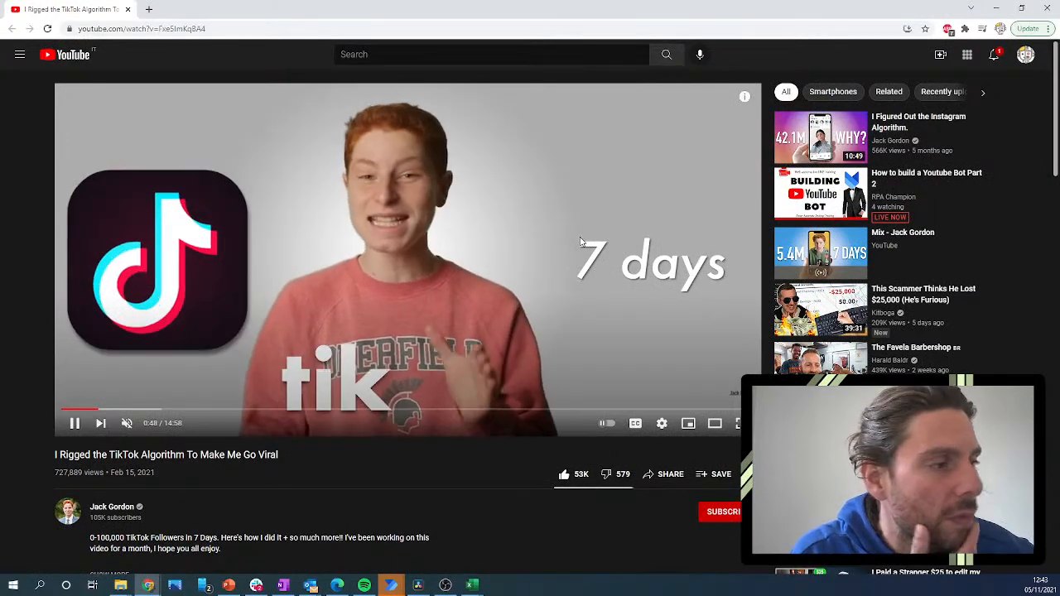
{"action": "mouse_move", "coordinate": [394, 590]}
{"action": "left_click", "coordinate": [441, 540]}
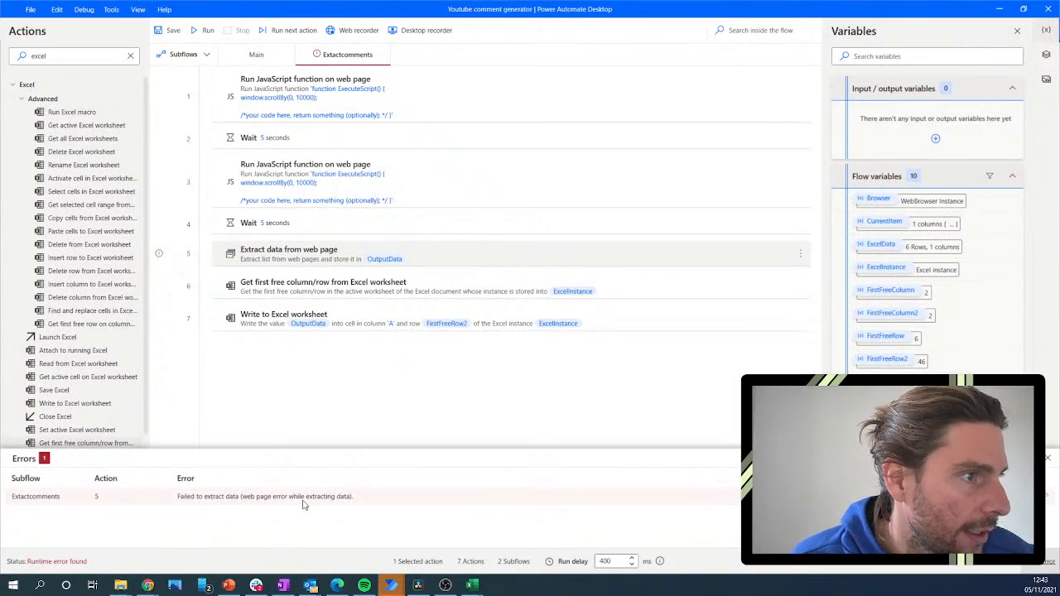
Examine the comments section of the "I Rigged the TikTok Algorithm To Make Me Go Viral" video in the browser.
{"action": "key", "text": "alt+Tab"}
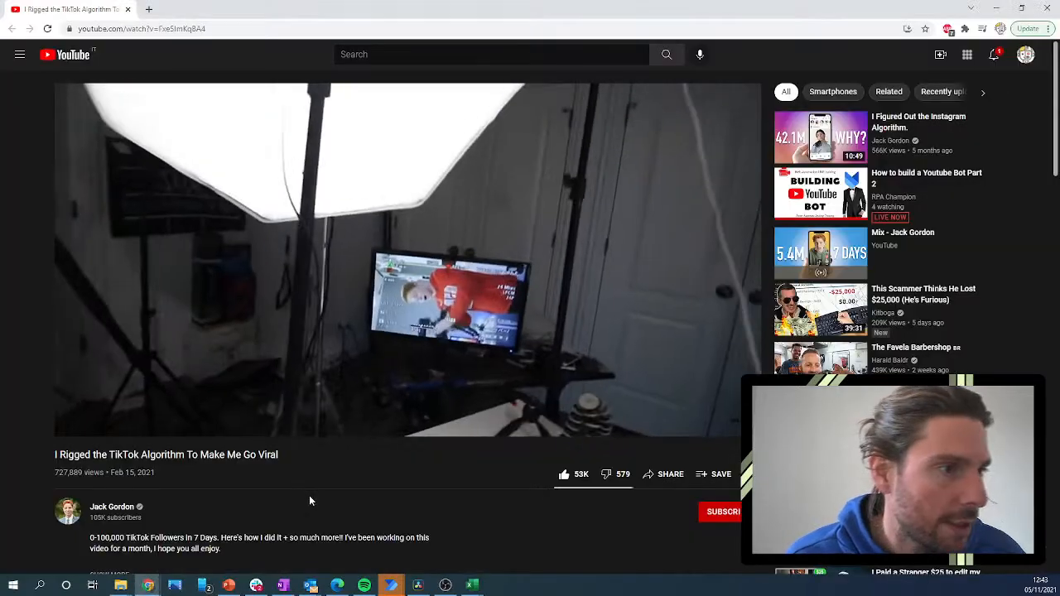
{"action": "scroll", "coordinate": [360, 393], "scroll_direction": "down", "scroll_amount": 4}
{"action": "scroll", "coordinate": [359, 393], "scroll_direction": "down", "scroll_amount": 2}
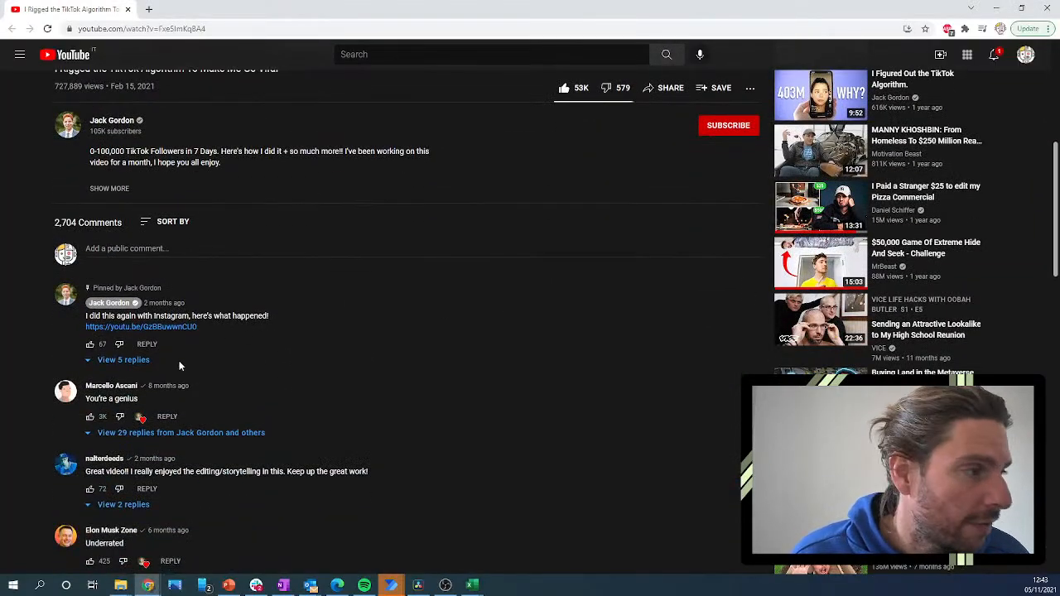
{"action": "scroll", "coordinate": [339, 379], "scroll_direction": "down", "scroll_amount": 3}
{"action": "scroll", "coordinate": [340, 373], "scroll_direction": "up", "scroll_amount": 7}
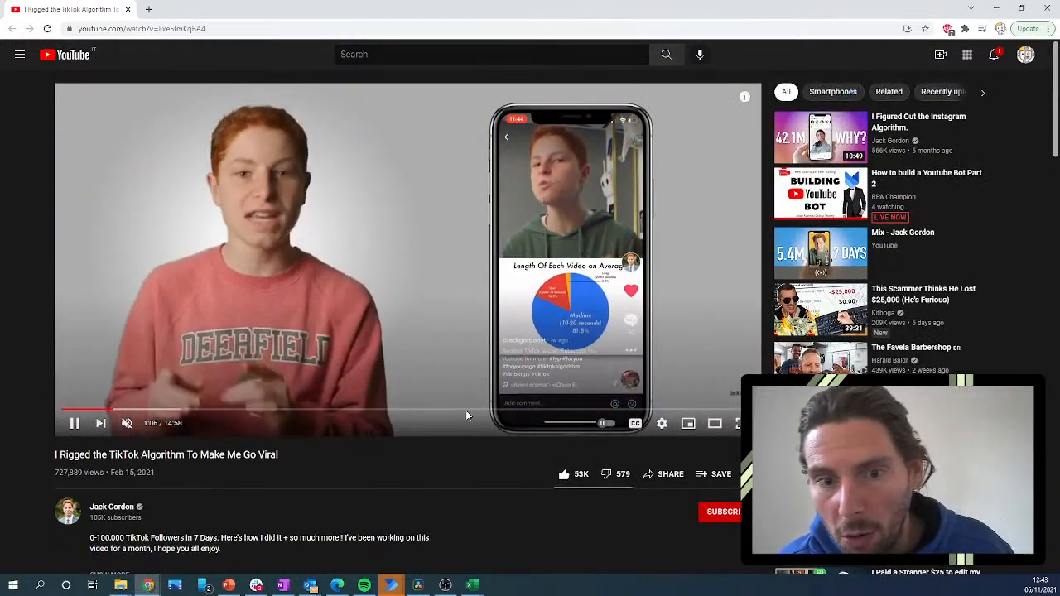
{"action": "scroll", "coordinate": [448, 443], "scroll_direction": "down", "scroll_amount": 2}
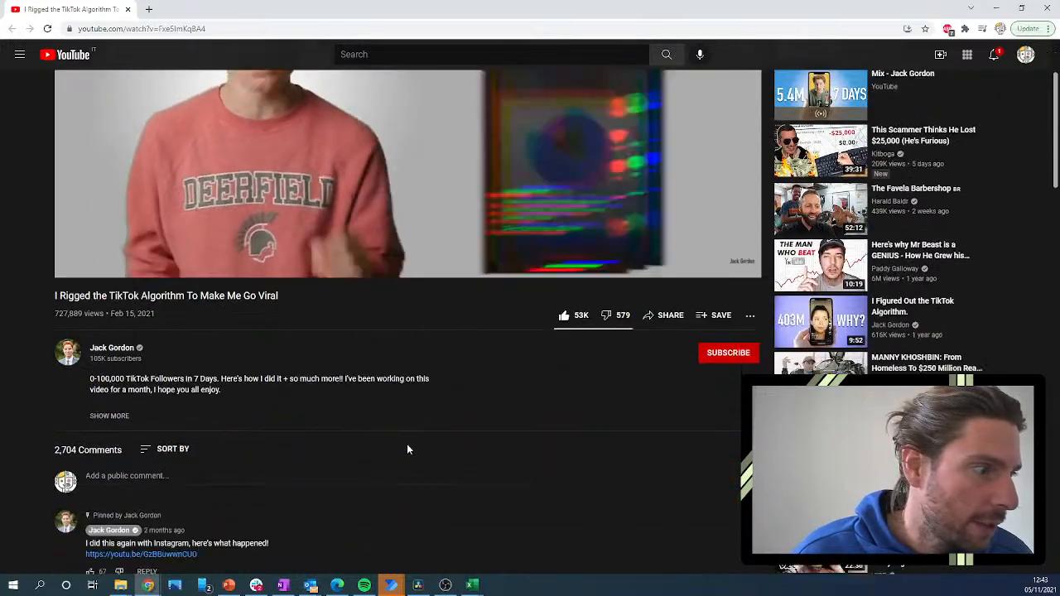
In Power Automate Desktop, set the Extract data from web page action to continue the flow run with the next action on error.
{"action": "scroll", "coordinate": [331, 439], "scroll_direction": "down", "scroll_amount": 2}
{"action": "key", "text": "alt+Tab"}
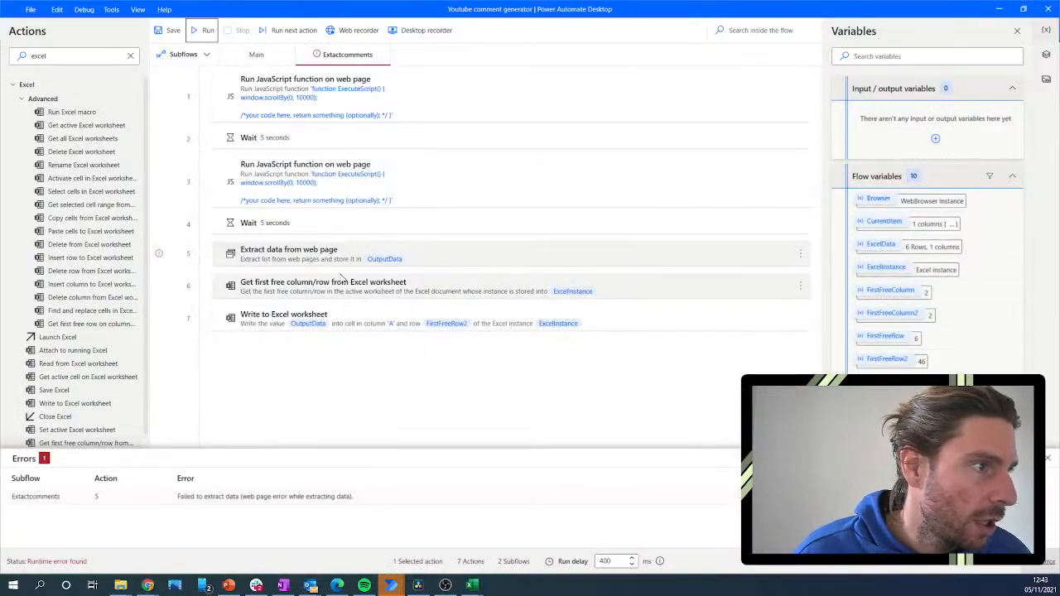
{"action": "double_click", "coordinate": [329, 260]}
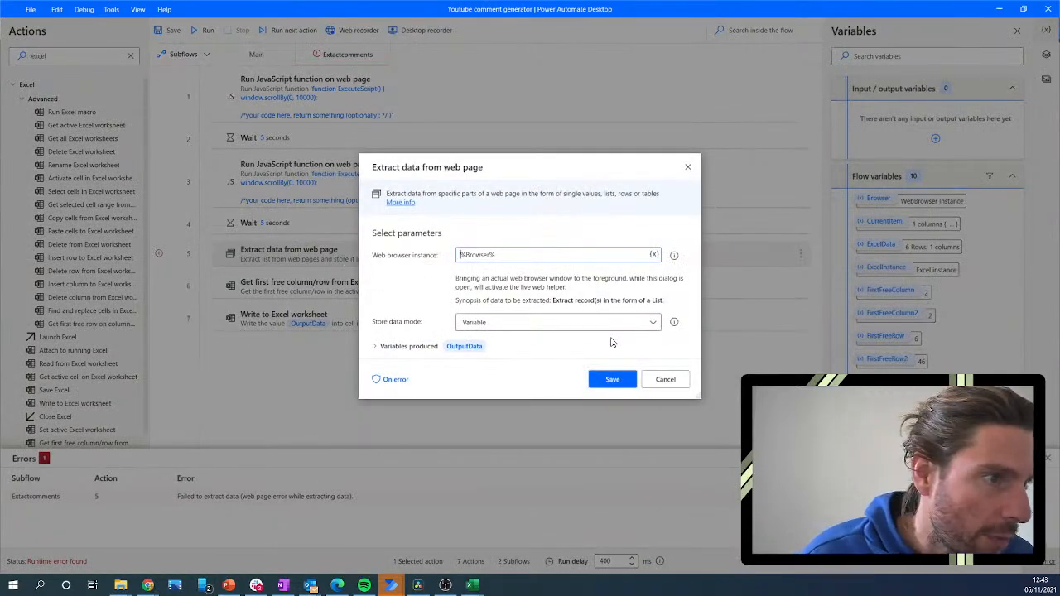
{"action": "left_click", "coordinate": [667, 379]}
{"action": "double_click", "coordinate": [270, 262]}
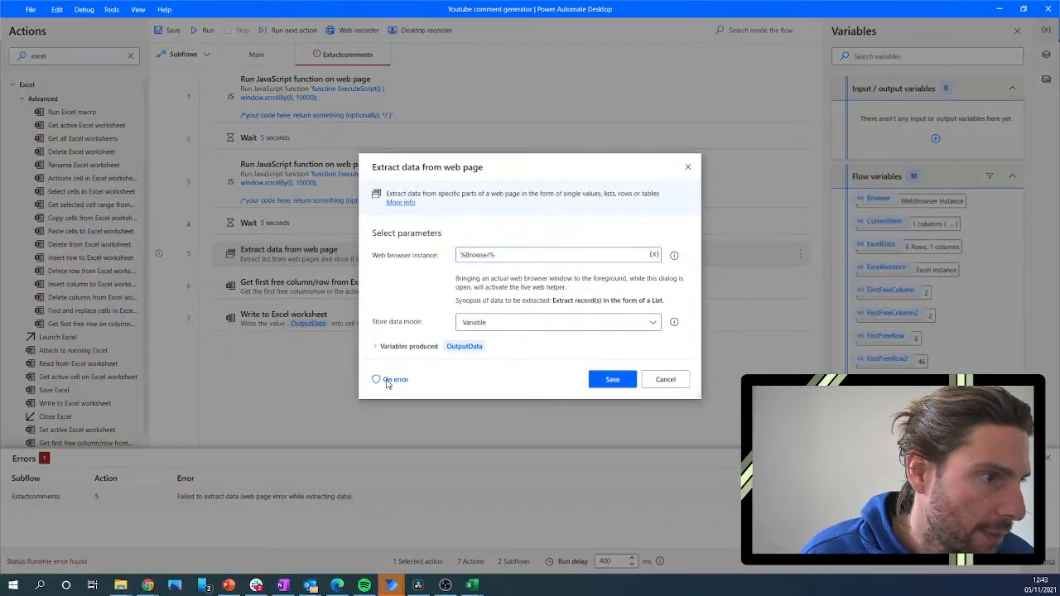
{"action": "left_click", "coordinate": [389, 380]}
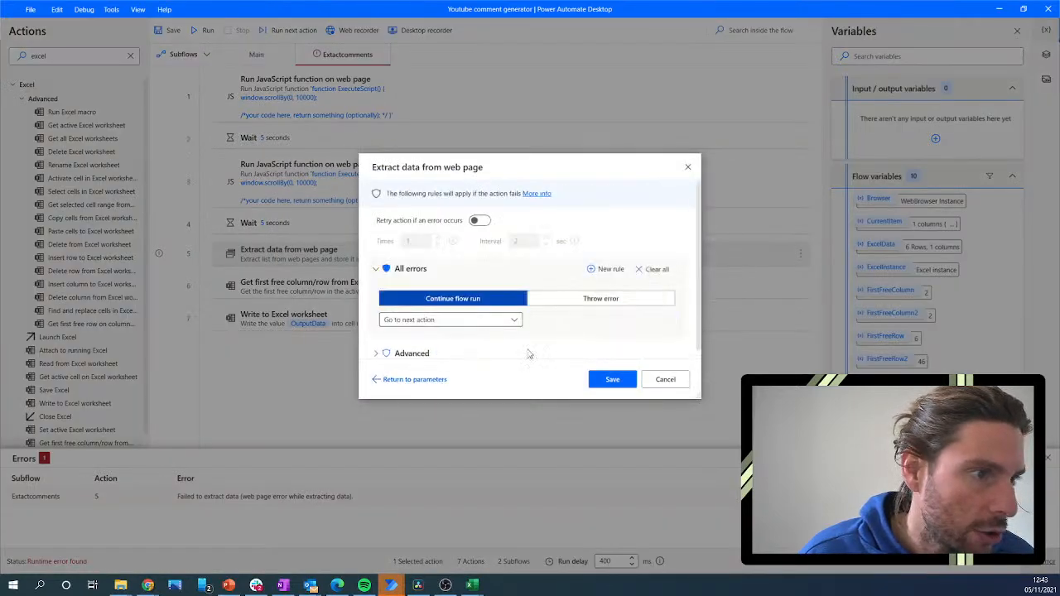
{"action": "left_click", "coordinate": [608, 377]}
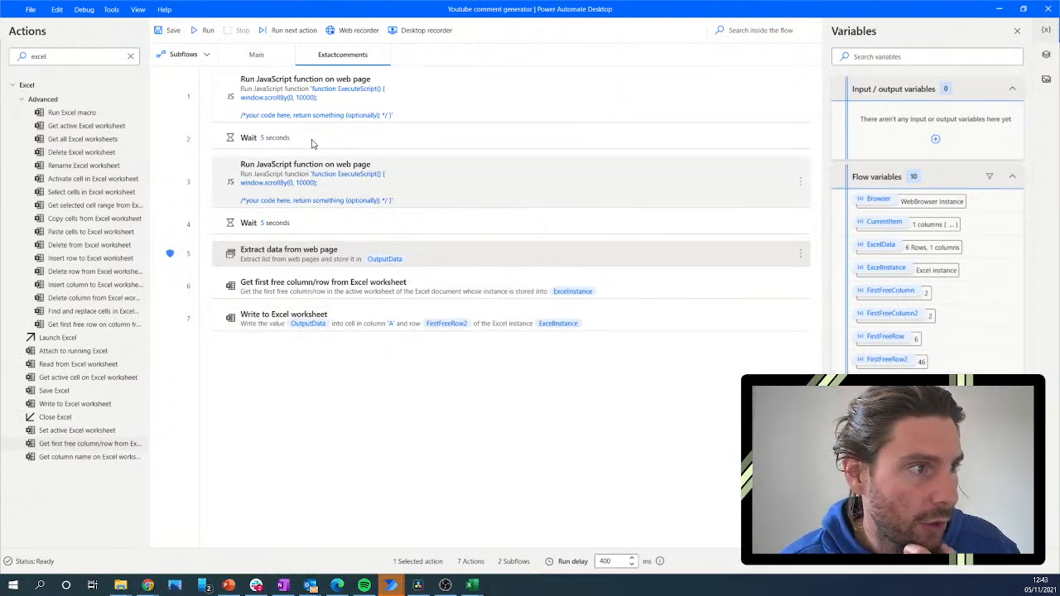
Check the end of the comment list in the read-only comments workbook, minimize it, and run the flow again.
{"action": "mouse_move", "coordinate": [473, 585]}
{"action": "left_click", "coordinate": [533, 545]}
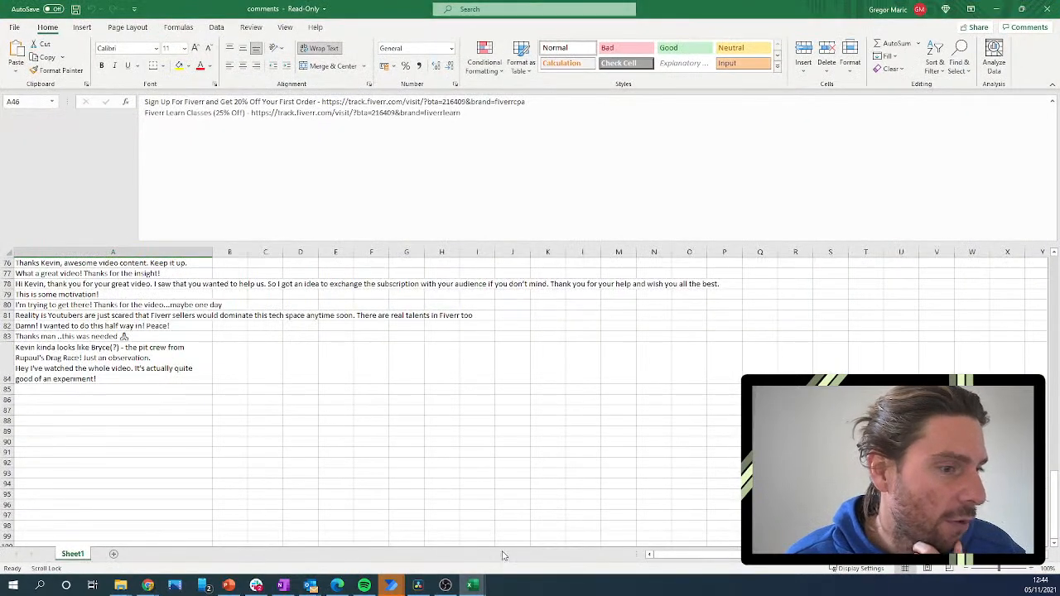
{"action": "left_click", "coordinate": [997, 9]}
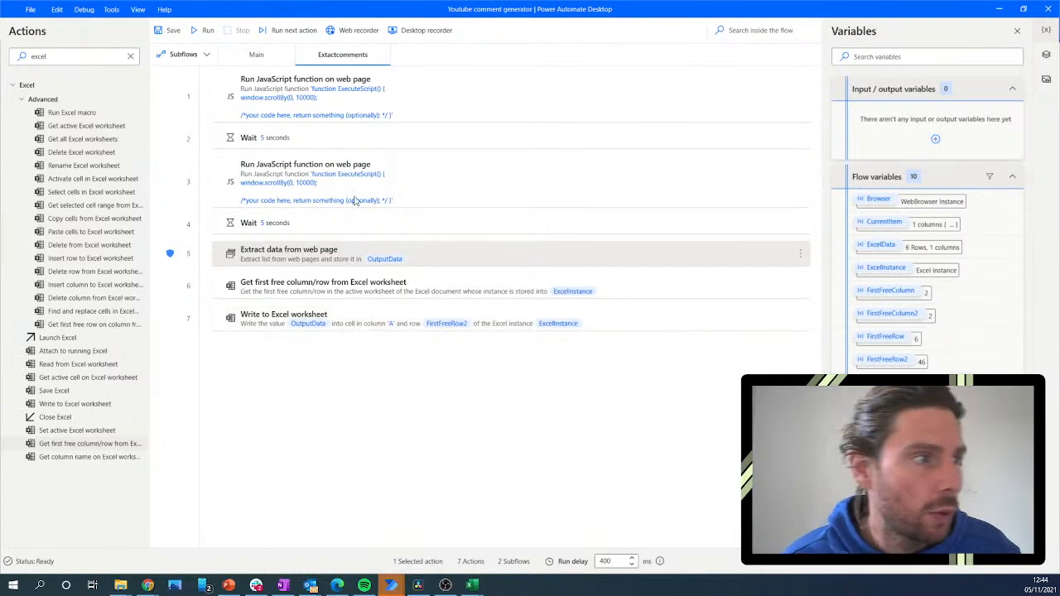
{"action": "left_click", "coordinate": [206, 31]}
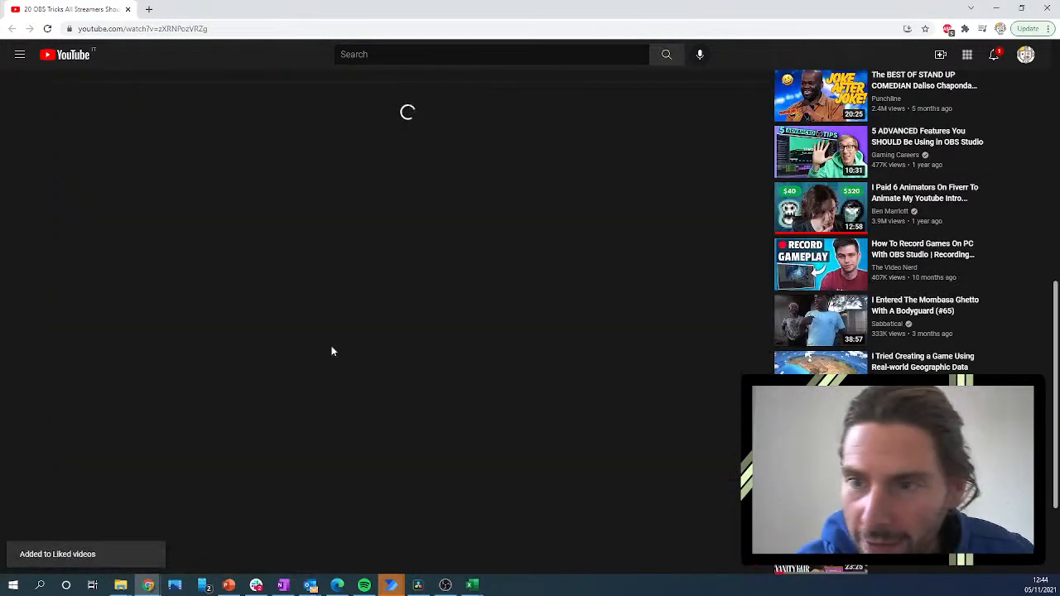
Look through the comments section of the "20 OBS Tricks" video while the flow runs.
{"action": "scroll", "coordinate": [331, 351], "scroll_direction": "down", "scroll_amount": 10}
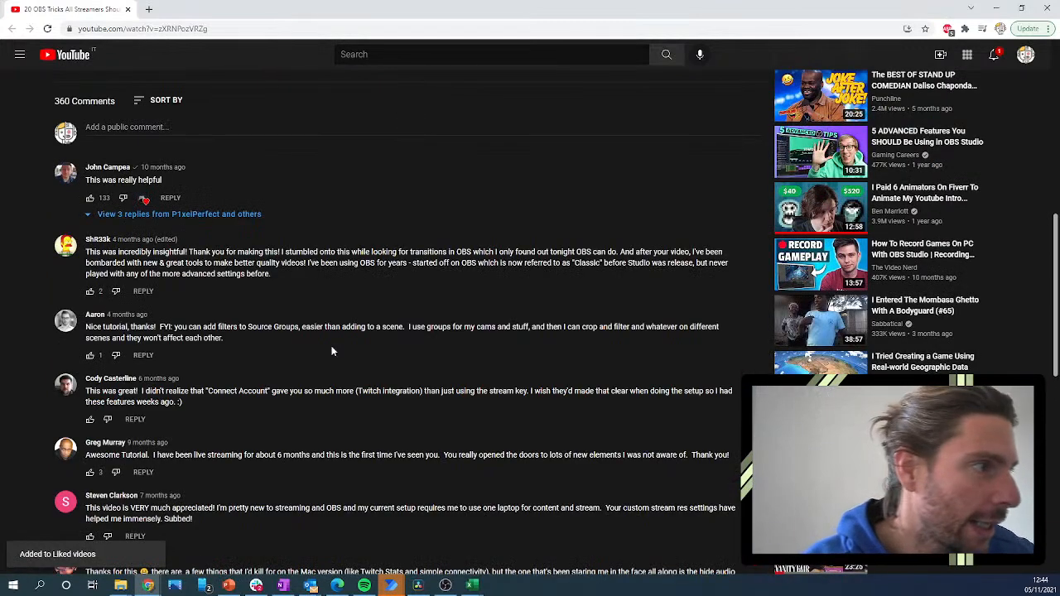
{"action": "scroll", "coordinate": [332, 351], "scroll_direction": "down", "scroll_amount": 10}
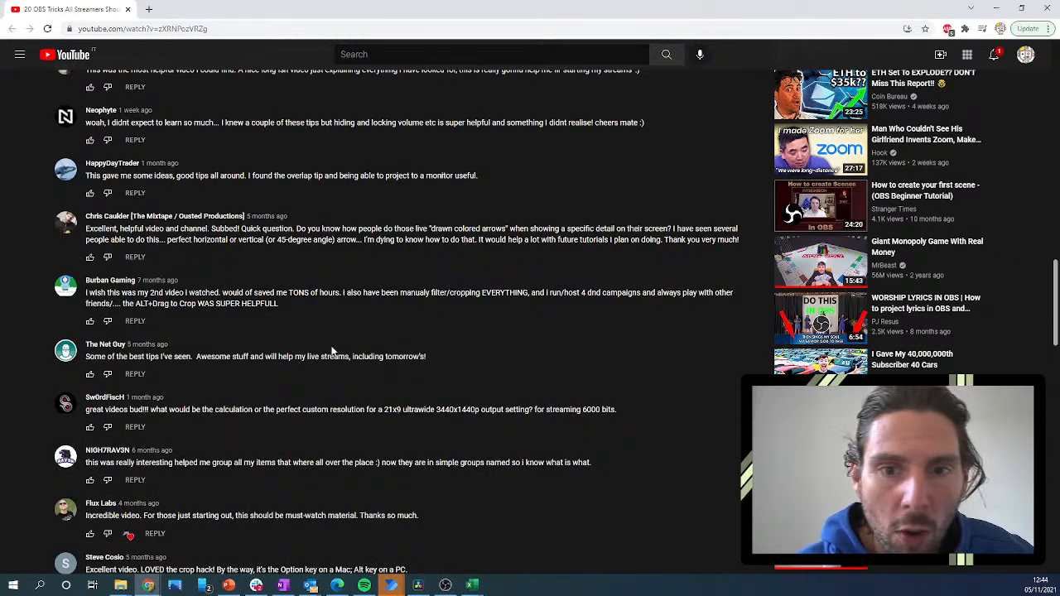
{"action": "scroll", "coordinate": [331, 352], "scroll_direction": "down", "scroll_amount": 10}
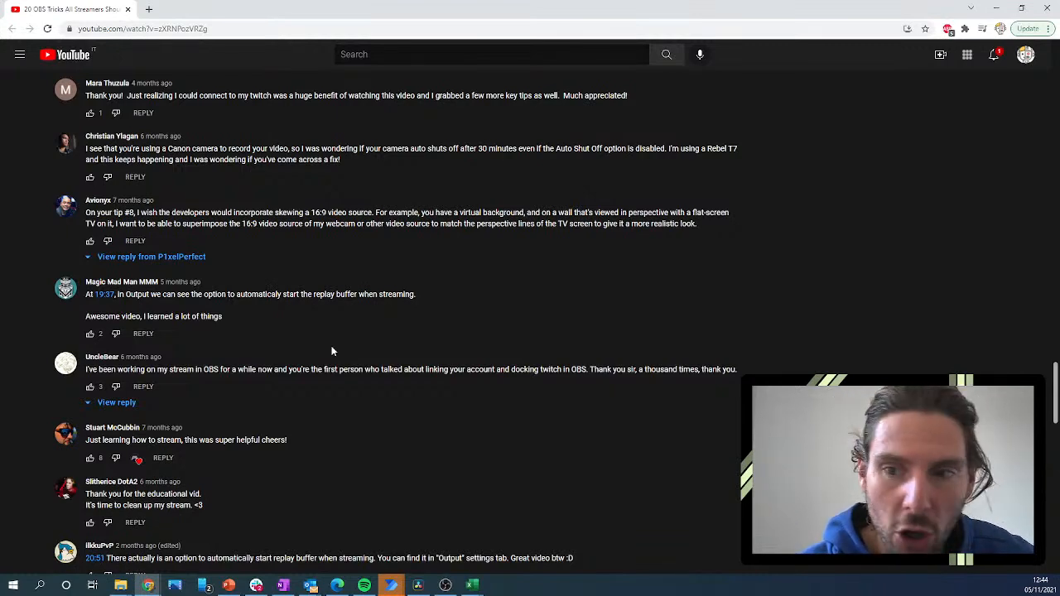
{"action": "scroll", "coordinate": [331, 351], "scroll_direction": "up", "scroll_amount": 15}
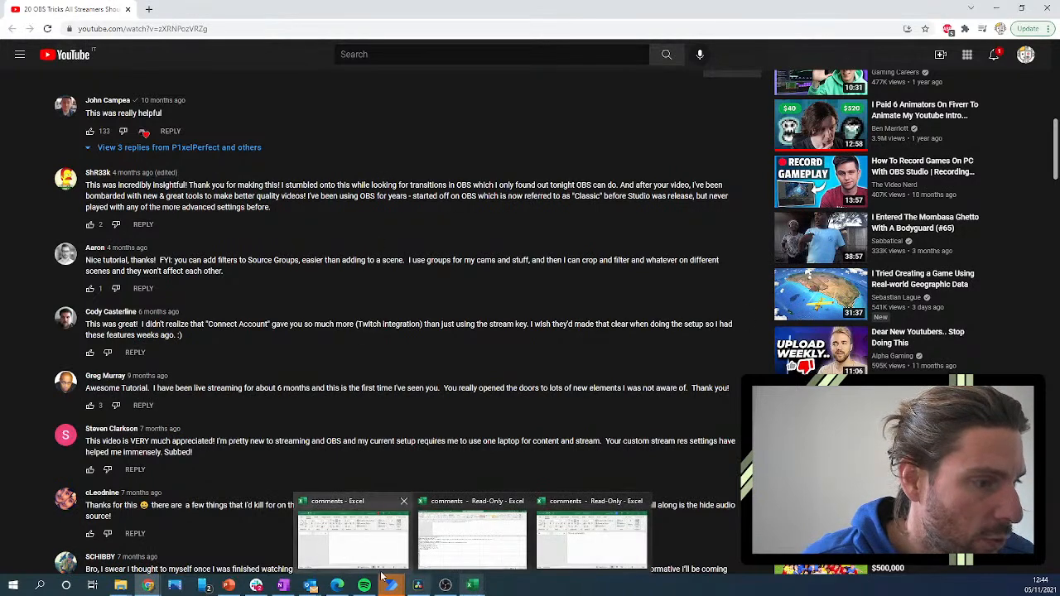
Bring up the editable comments workbook, maximize its window, inspect the entries in column A, and minimize it.
{"action": "mouse_move", "coordinate": [391, 590]}
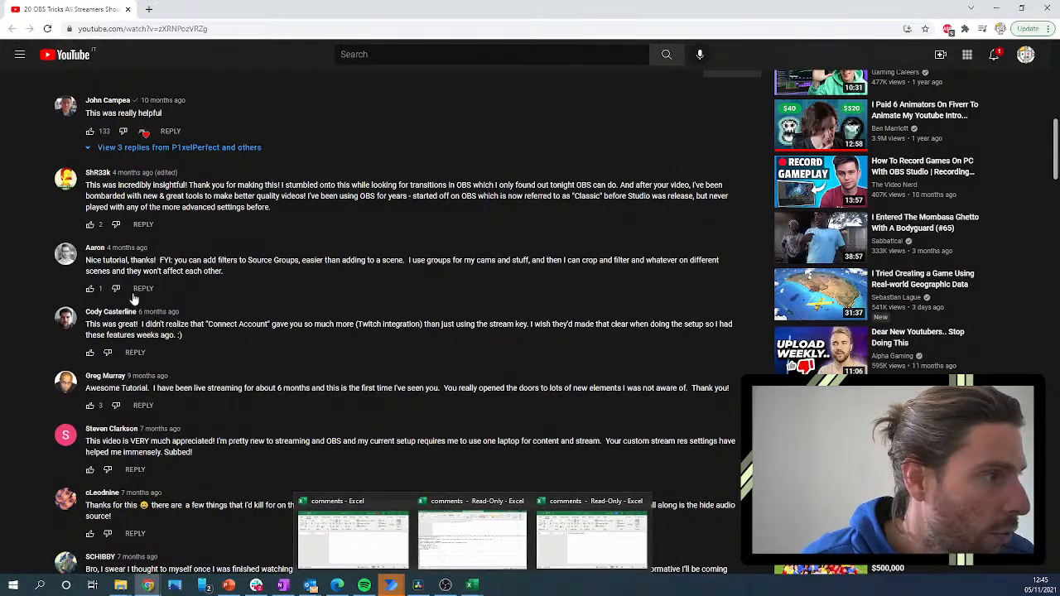
{"action": "mouse_move", "coordinate": [471, 586]}
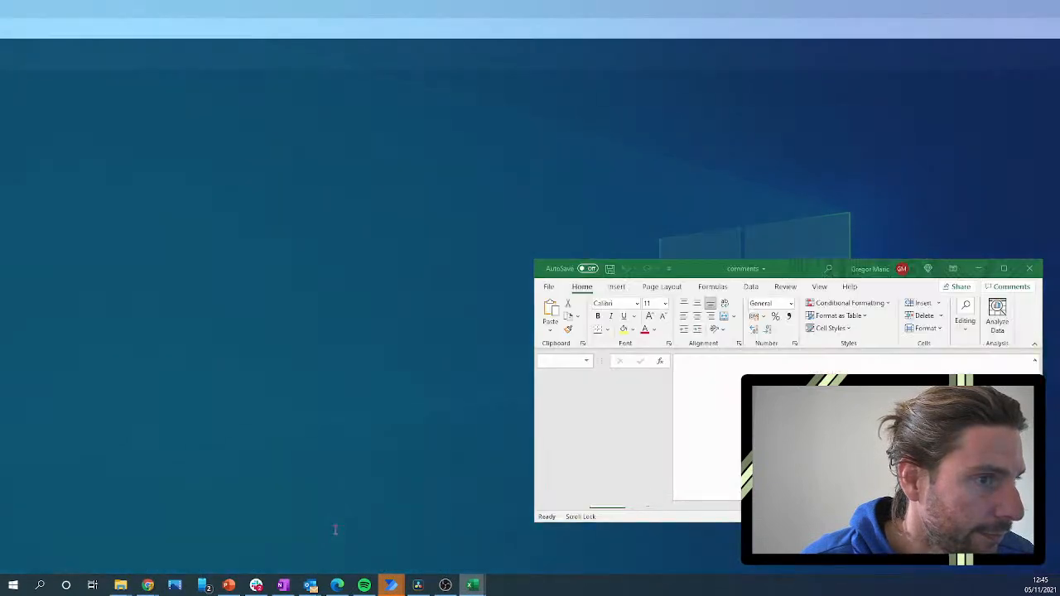
{"action": "left_click", "coordinate": [331, 530]}
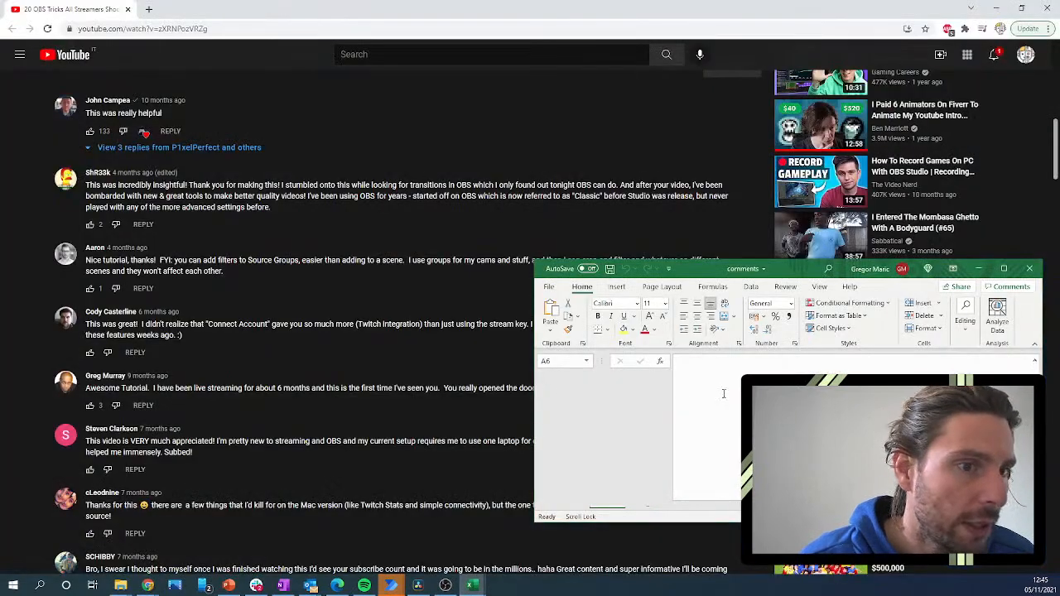
{"action": "left_click", "coordinate": [1004, 269]}
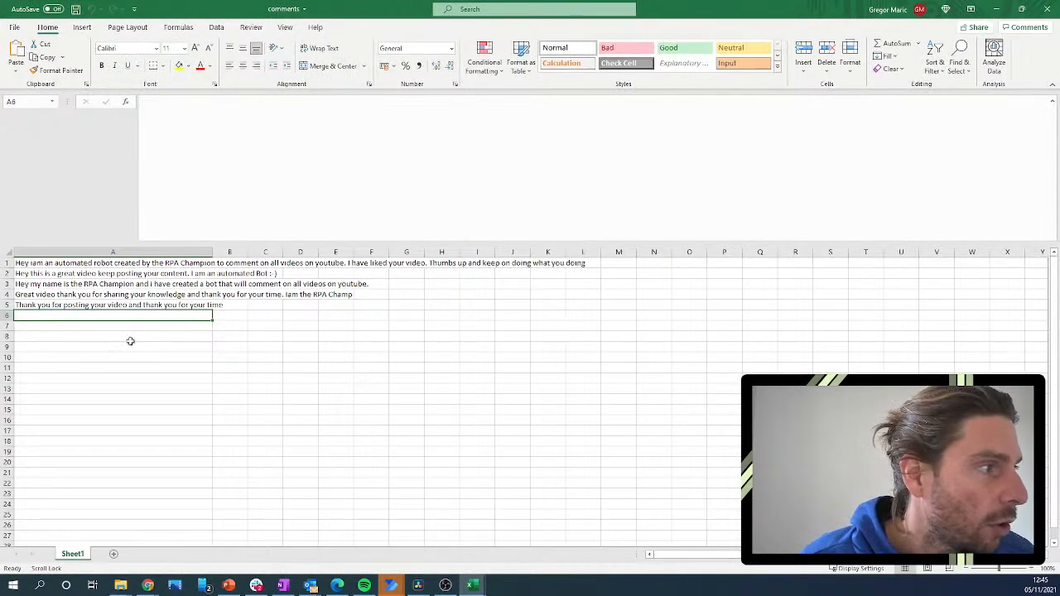
{"action": "left_click", "coordinate": [473, 585]}
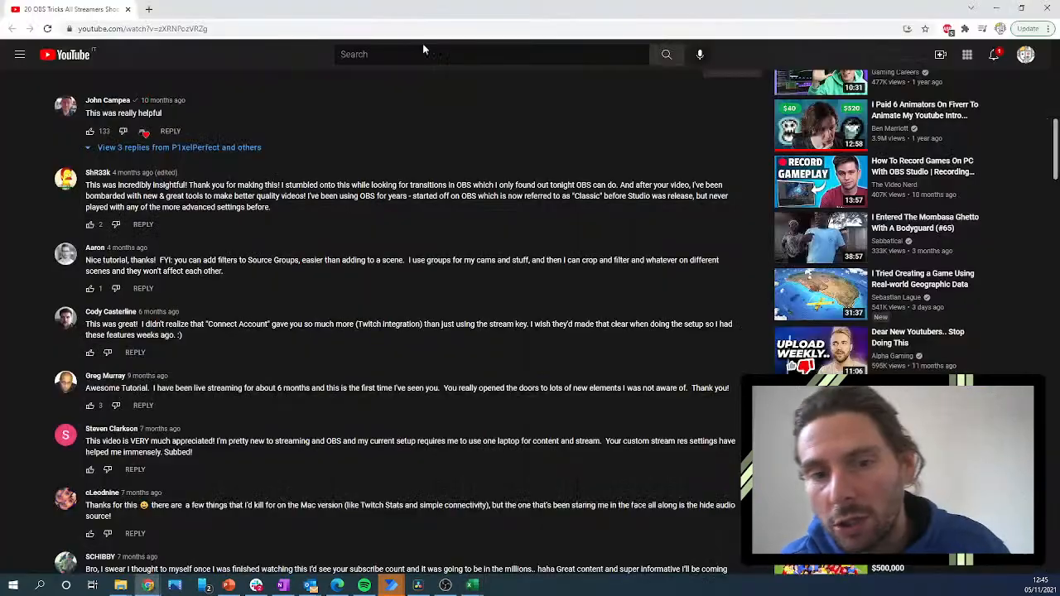
Review the OBS video's comments in the browser again, and recheck column A of the editable comments workbook for newly written rows.
{"action": "scroll", "coordinate": [423, 46], "scroll_direction": "down", "scroll_amount": 10}
{"action": "scroll", "coordinate": [424, 48], "scroll_direction": "down", "scroll_amount": 10}
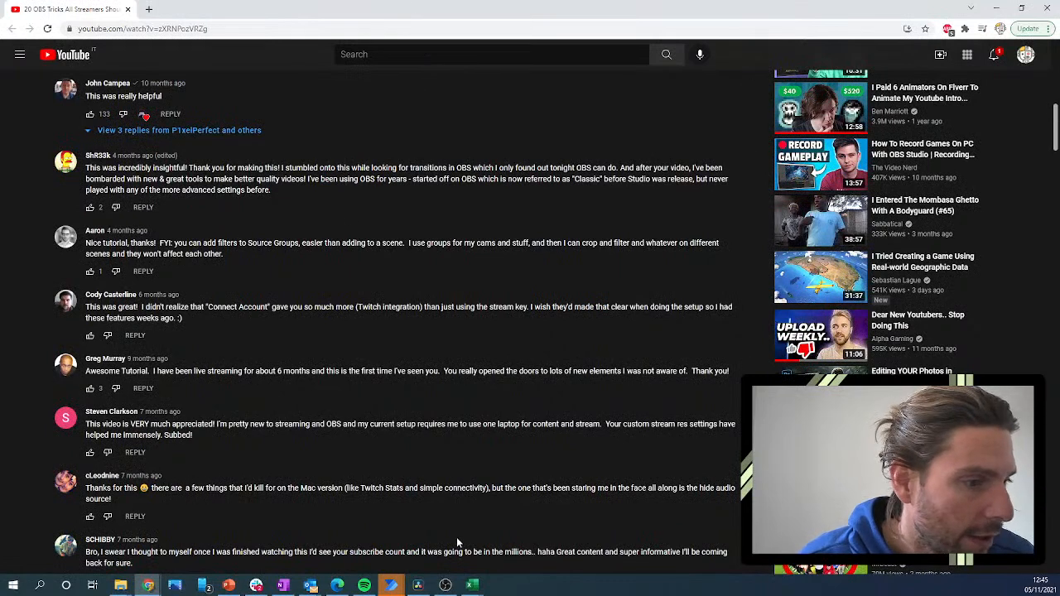
{"action": "mouse_move", "coordinate": [472, 587]}
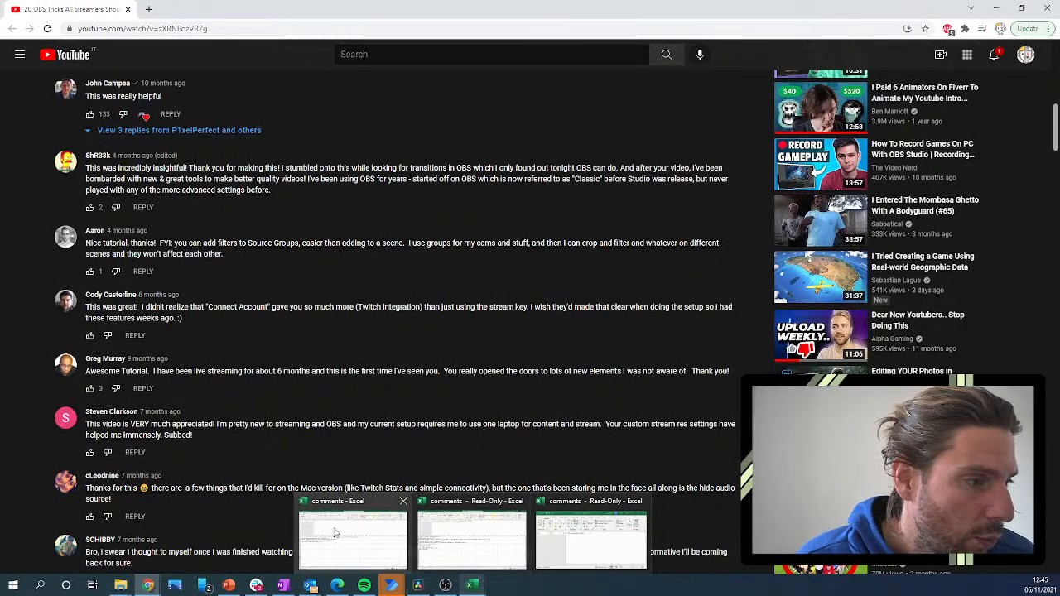
{"action": "left_click", "coordinate": [465, 555]}
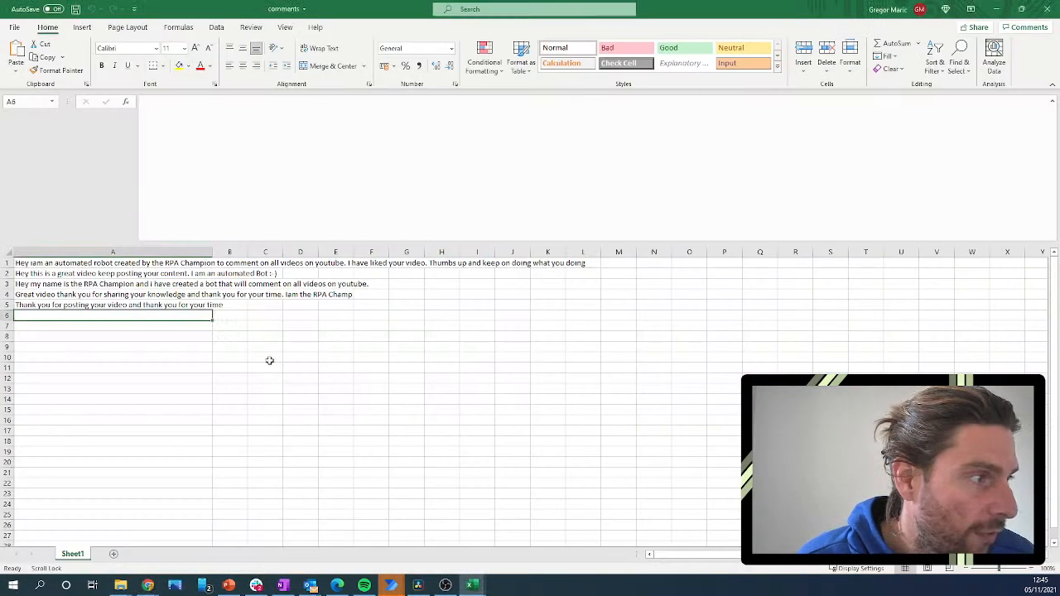
{"action": "left_click", "coordinate": [473, 586]}
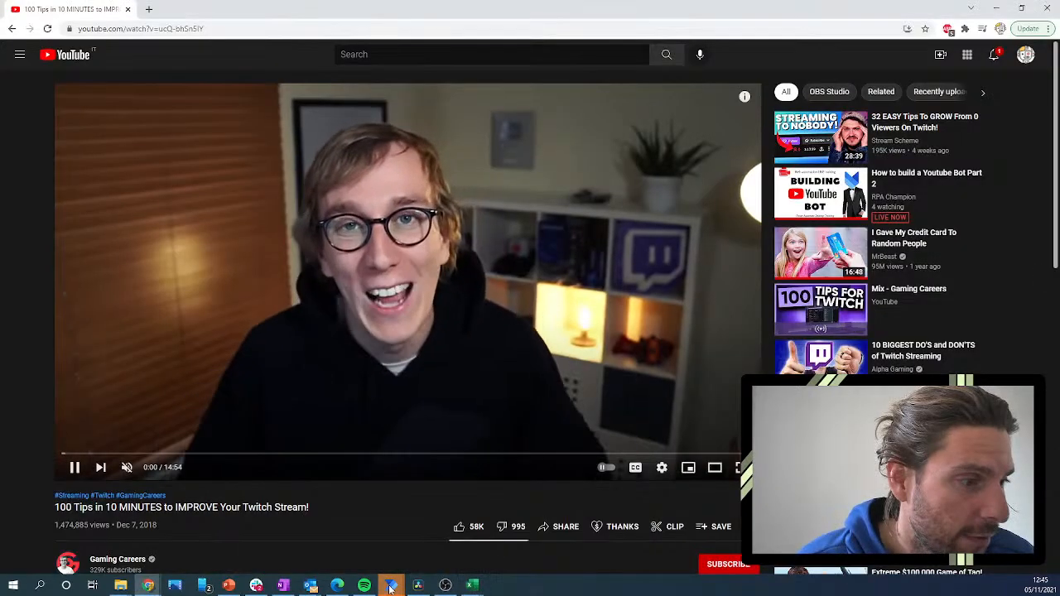
Check the last rows of the read-only comments workbook, minimize it, and view the comments of the "100 Tips in 10 MINUTES" video.
{"action": "mouse_move", "coordinate": [392, 587]}
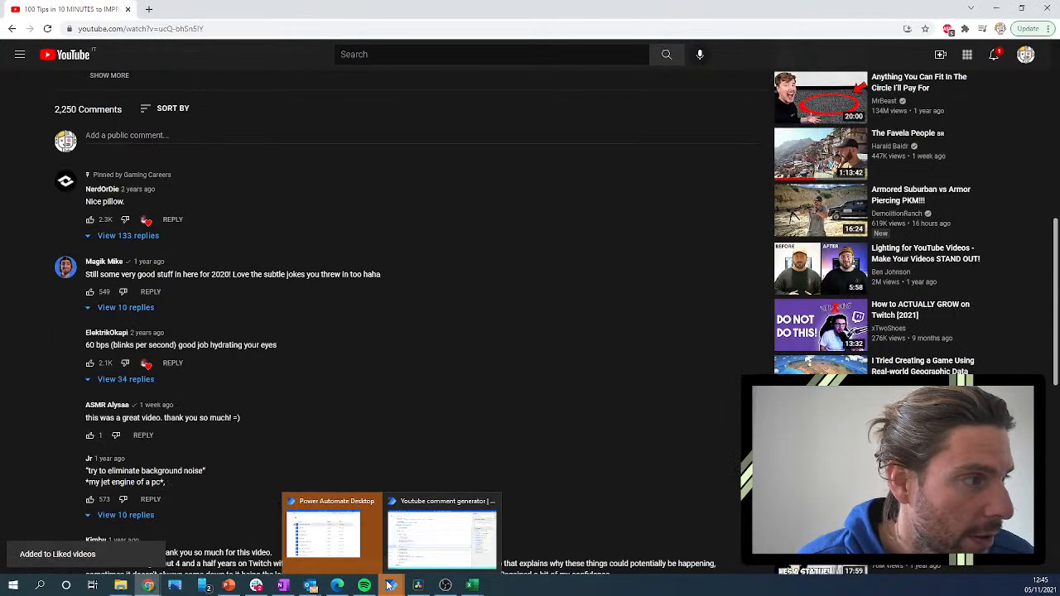
{"action": "left_click", "coordinate": [485, 530]}
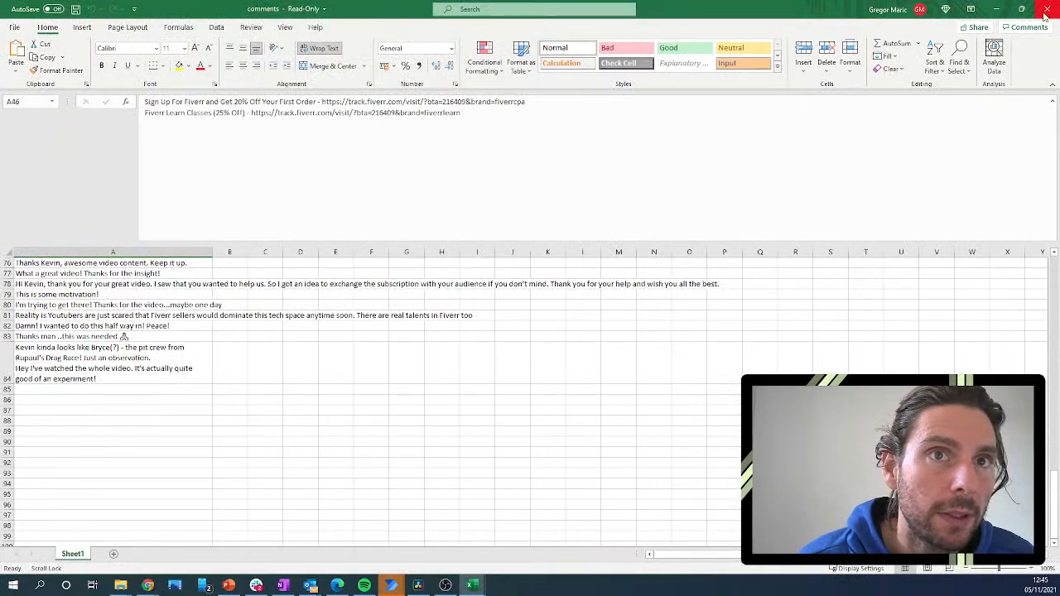
{"action": "left_click", "coordinate": [997, 9]}
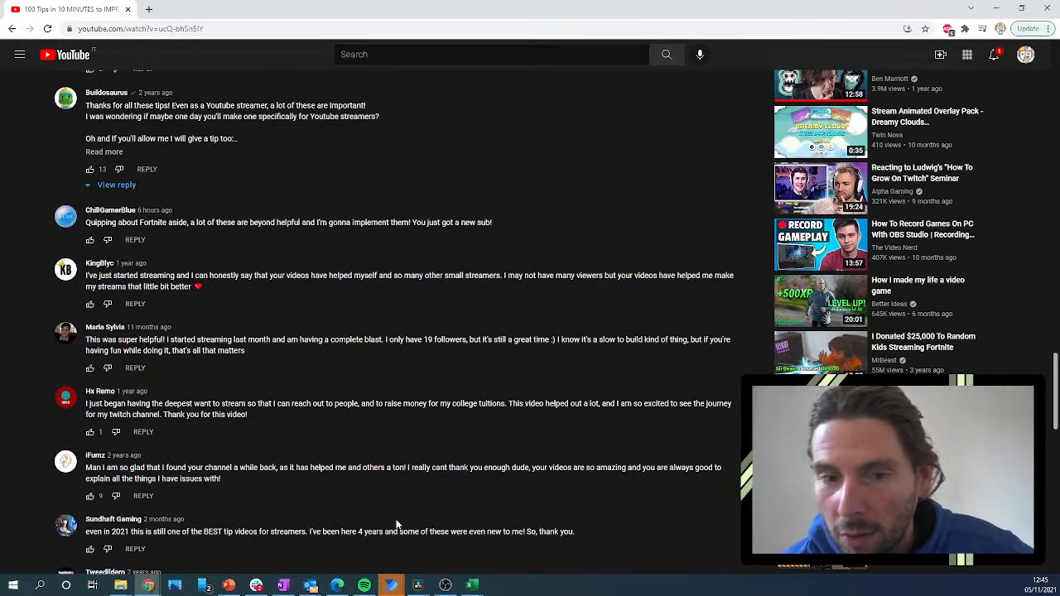
{"action": "scroll", "coordinate": [396, 524], "scroll_direction": "up", "scroll_amount": 15}
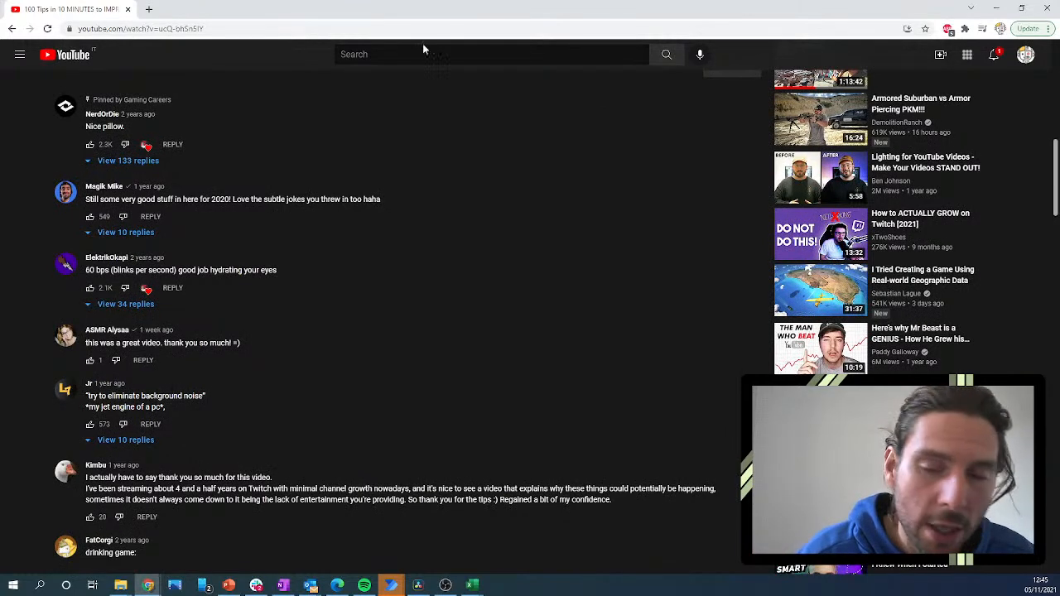
{"action": "scroll", "coordinate": [423, 45], "scroll_direction": "up", "scroll_amount": 7}
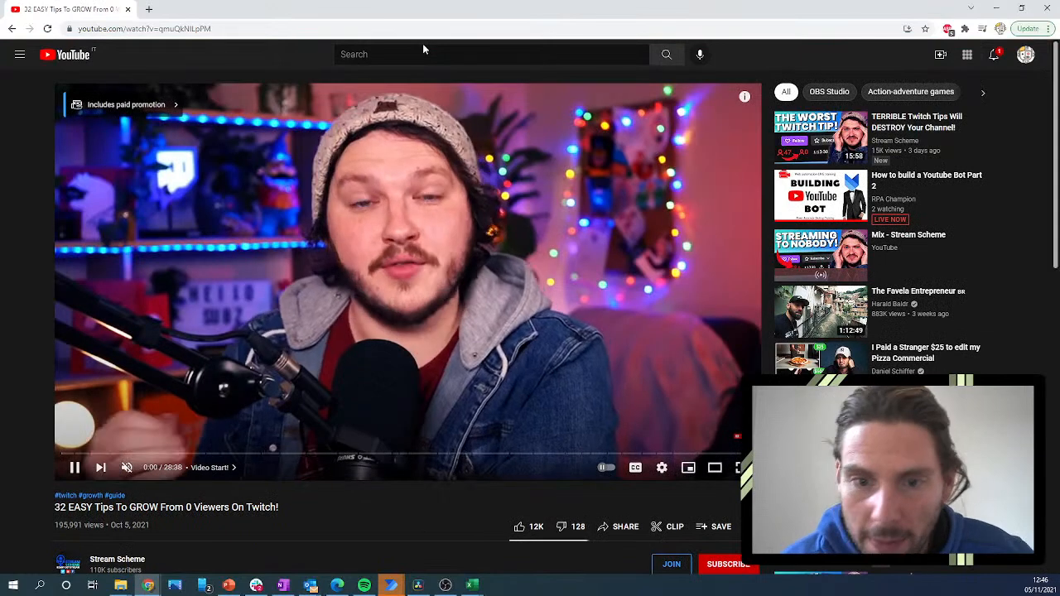
Examine the comments section of the "32 EASY Tips To GROW From 0 Viewers On Twitch!" video while the flow processes it.
{"action": "scroll", "coordinate": [423, 44], "scroll_direction": "down", "scroll_amount": 6}
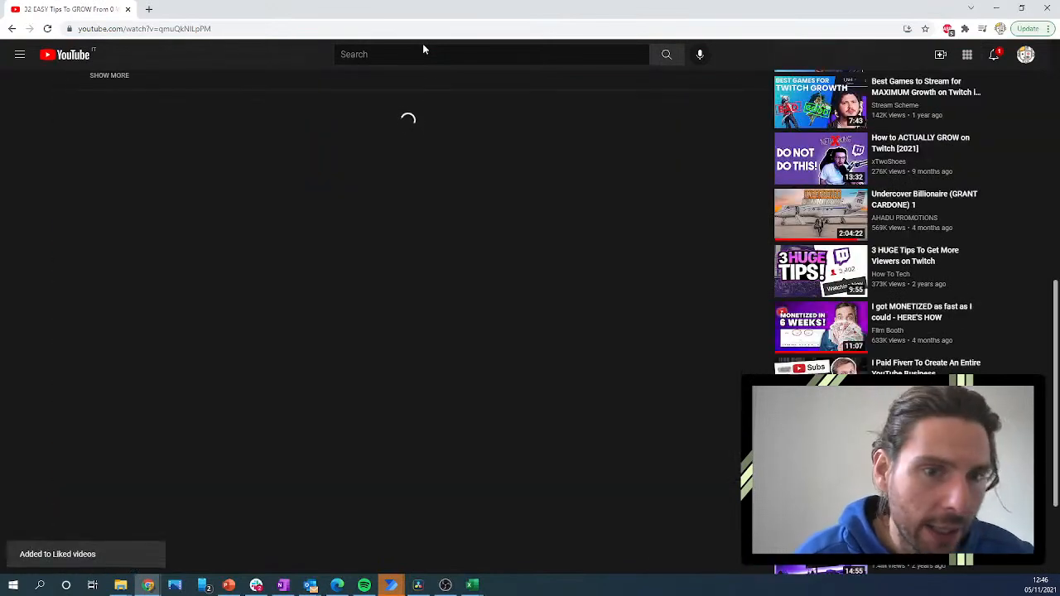
{"action": "scroll", "coordinate": [423, 43], "scroll_direction": "down", "scroll_amount": 10}
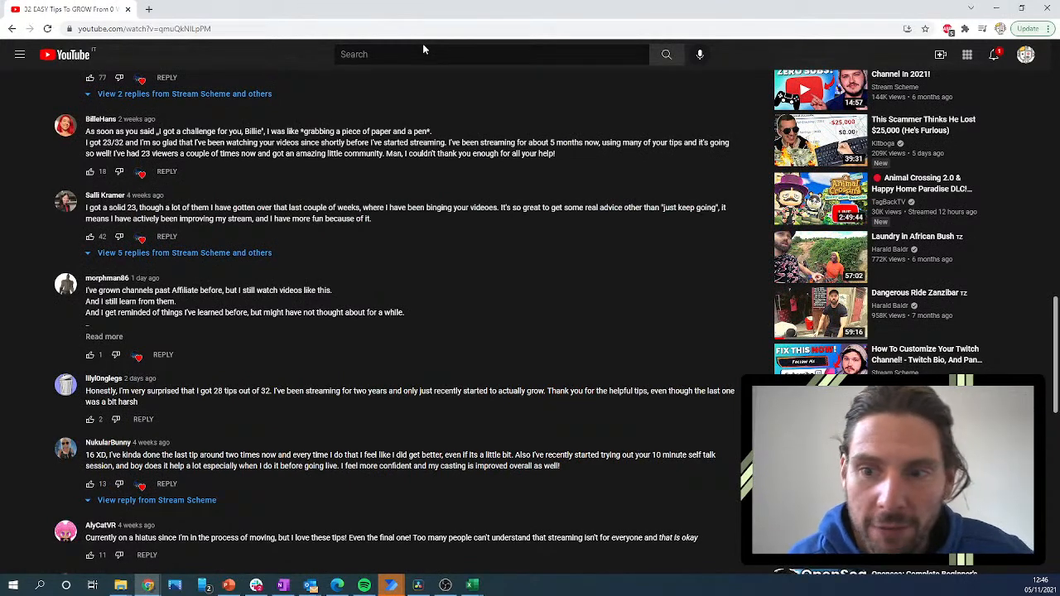
{"action": "scroll", "coordinate": [423, 43], "scroll_direction": "down", "scroll_amount": 10}
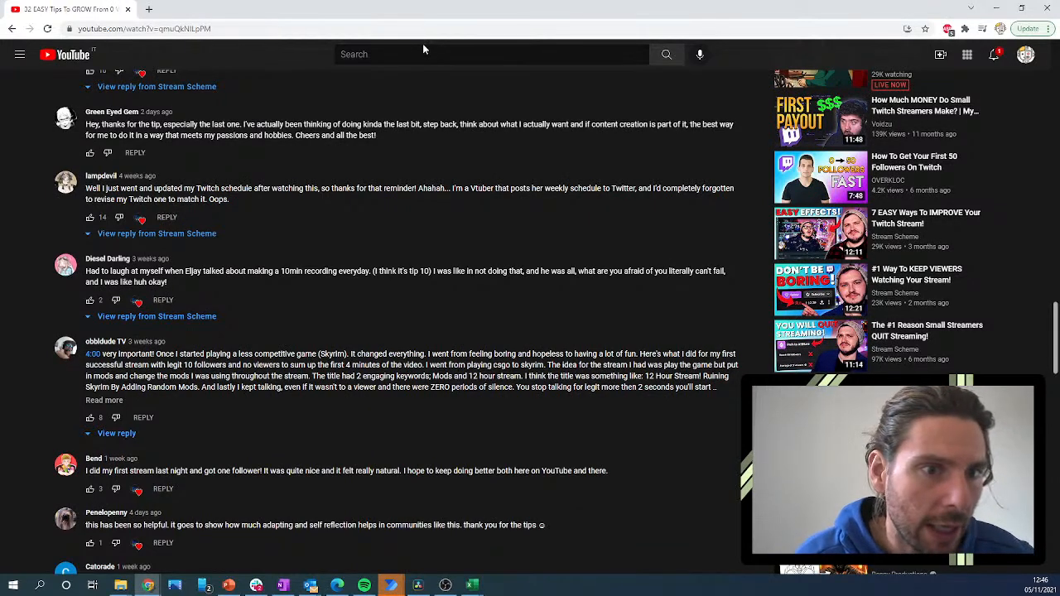
{"action": "scroll", "coordinate": [423, 43], "scroll_direction": "up", "scroll_amount": 10}
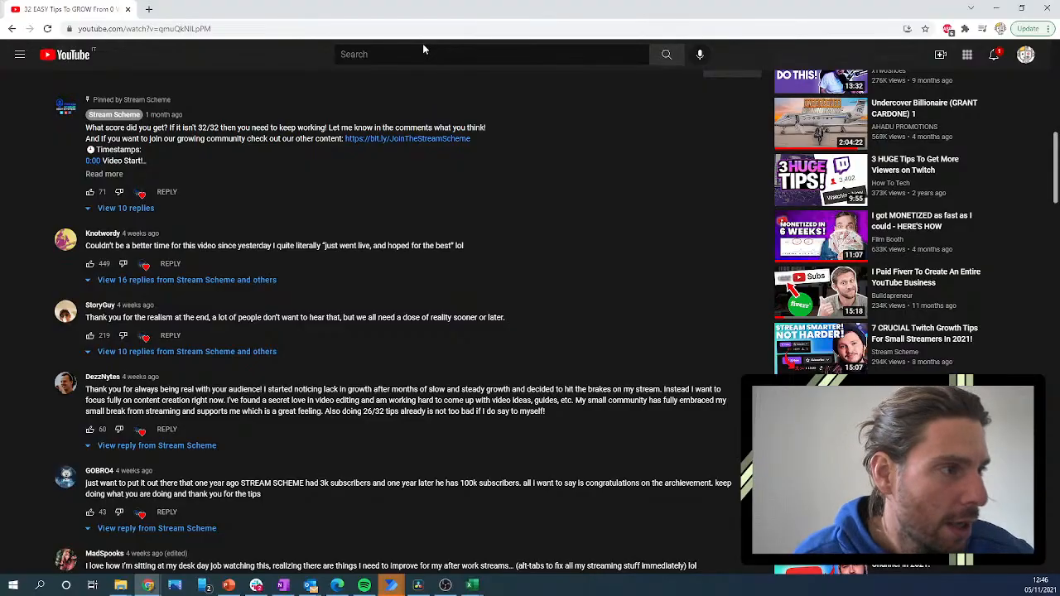
{"action": "scroll", "coordinate": [423, 46], "scroll_direction": "up", "scroll_amount": 10}
{"action": "scroll", "coordinate": [348, 223], "scroll_direction": "down", "scroll_amount": 20}
{"action": "scroll", "coordinate": [348, 223], "scroll_direction": "up", "scroll_amount": 15}
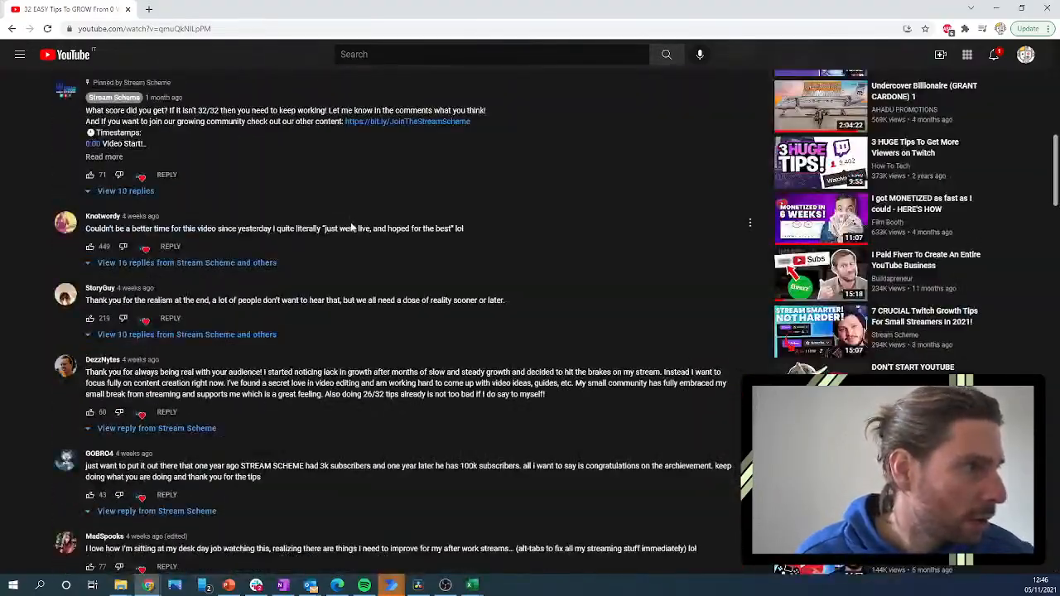
{"action": "scroll", "coordinate": [393, 214], "scroll_direction": "up", "scroll_amount": 7}
{"action": "scroll", "coordinate": [400, 230], "scroll_direction": "down", "scroll_amount": 3}
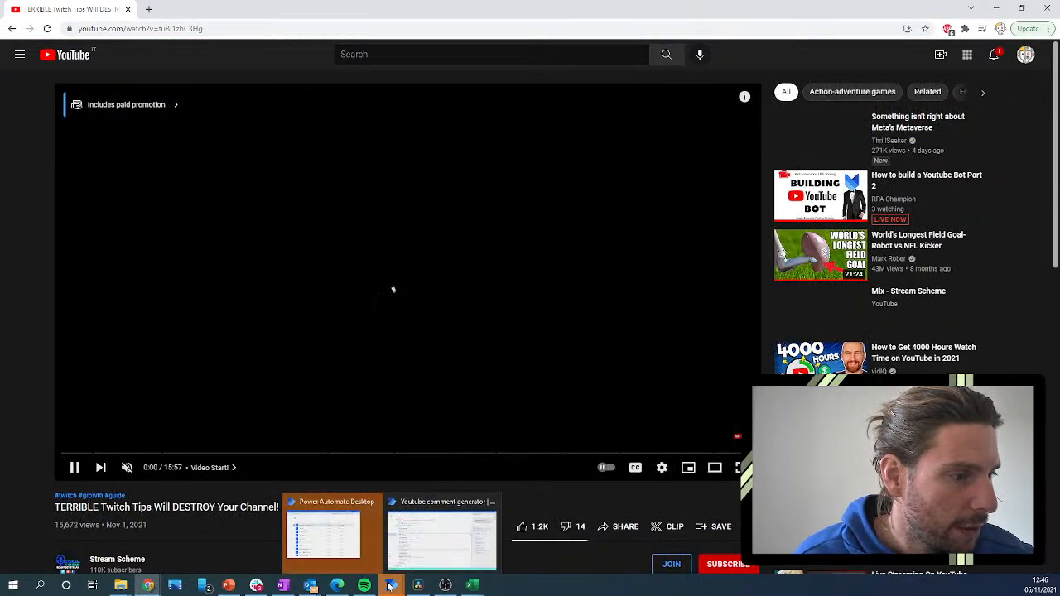
Look over the extracted comments around row 60 of the read-only comments workbook, and minimize it.
{"action": "mouse_move", "coordinate": [474, 587]}
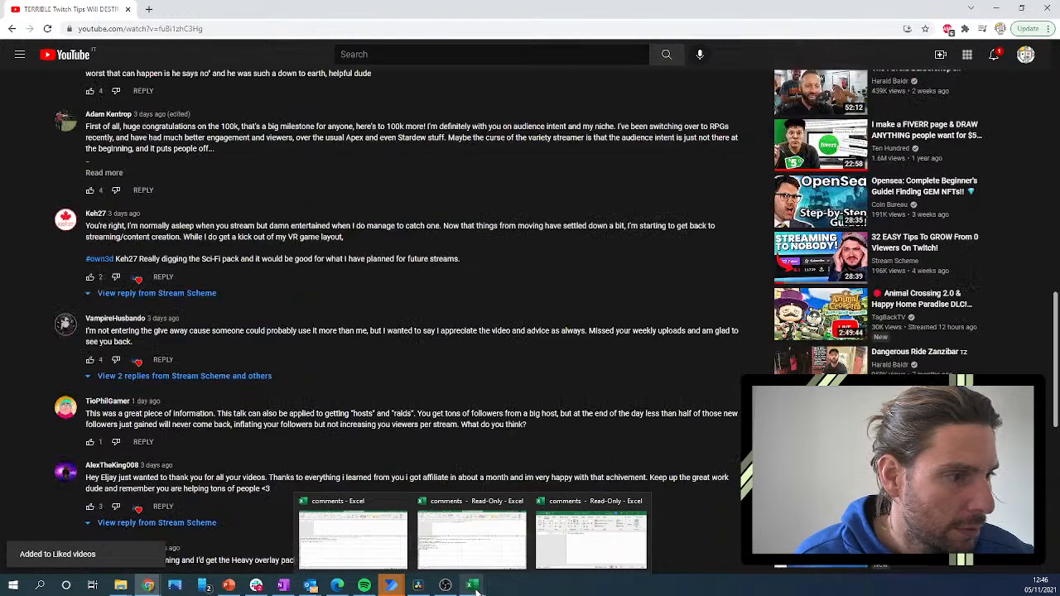
{"action": "left_click", "coordinate": [471, 538]}
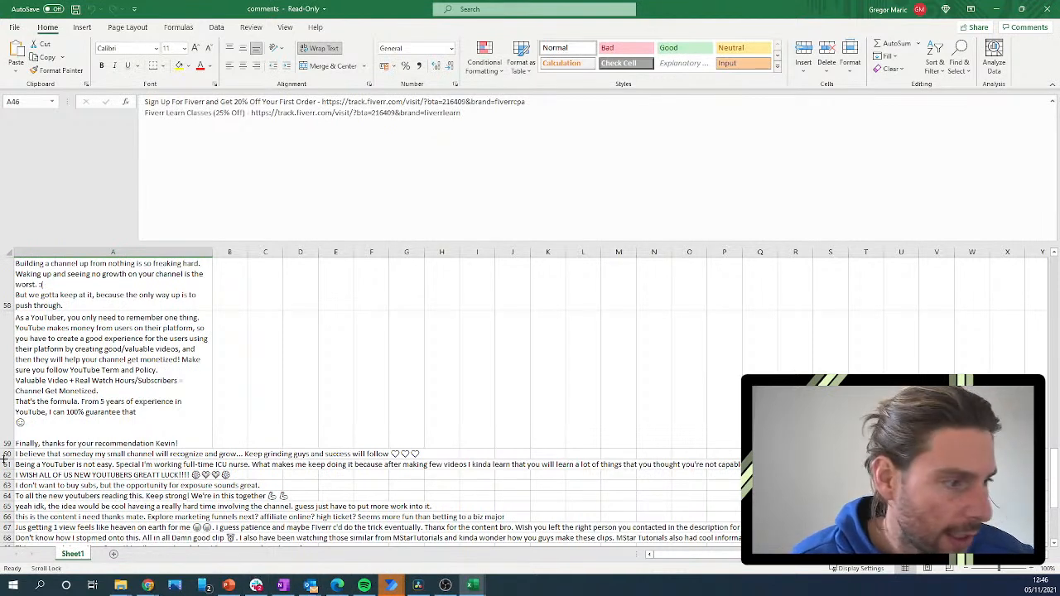
{"action": "left_click", "coordinate": [996, 8]}
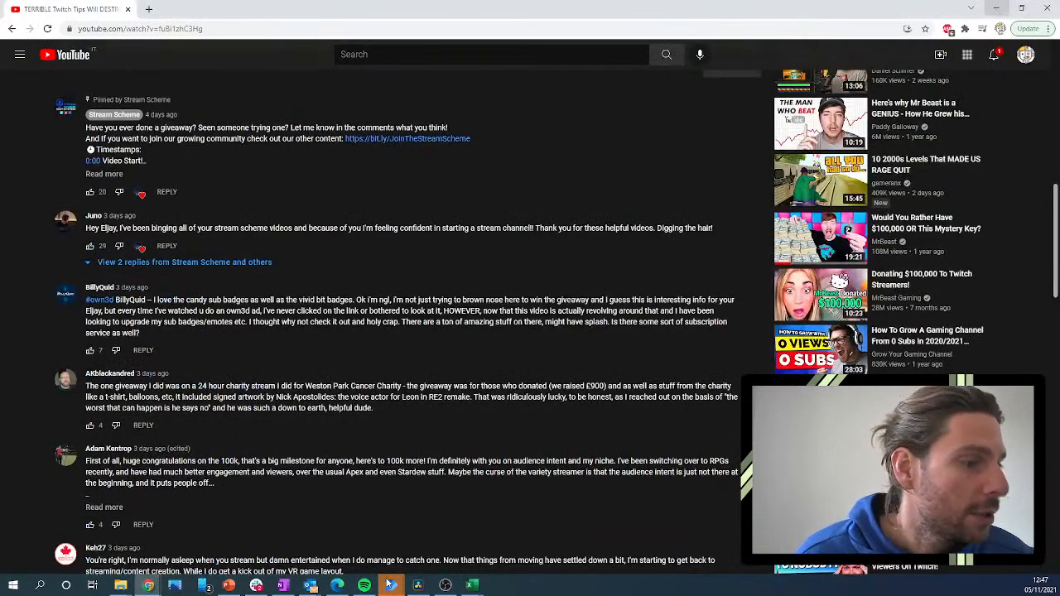
Switch to Power Automate Desktop, stop the running flow, and disable the Run subflow Extactcomments action in the Main subflow.
{"action": "mouse_move", "coordinate": [392, 585]}
{"action": "left_click", "coordinate": [439, 530]}
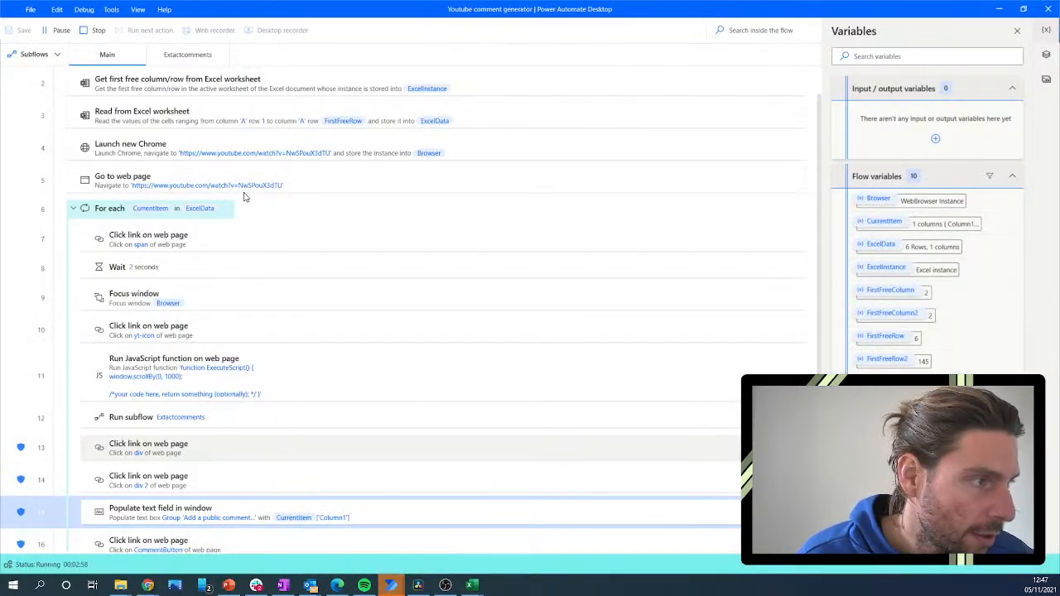
{"action": "left_click", "coordinate": [93, 32]}
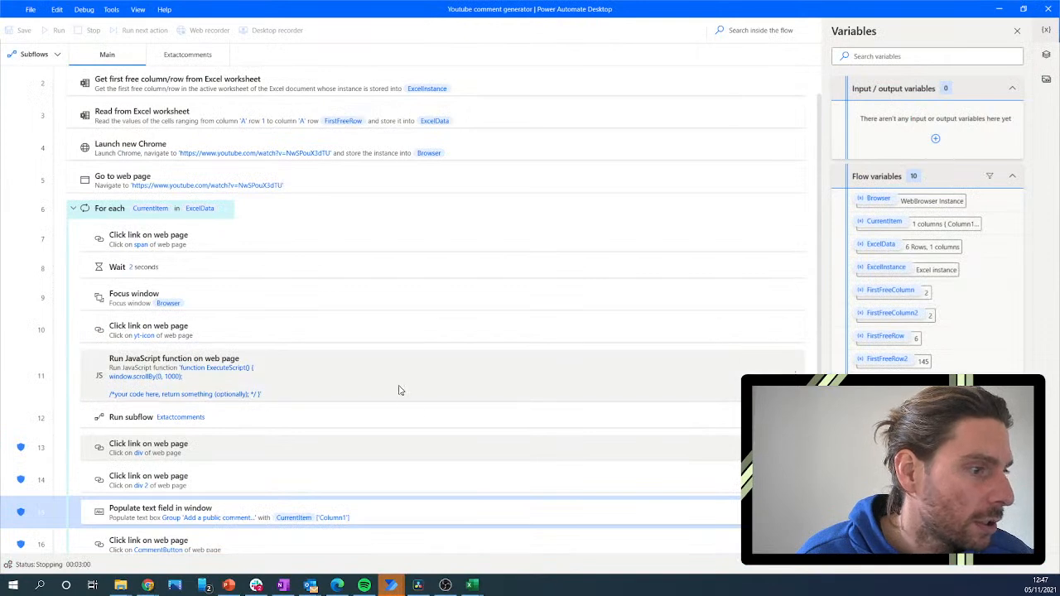
{"action": "right_click", "coordinate": [287, 422]}
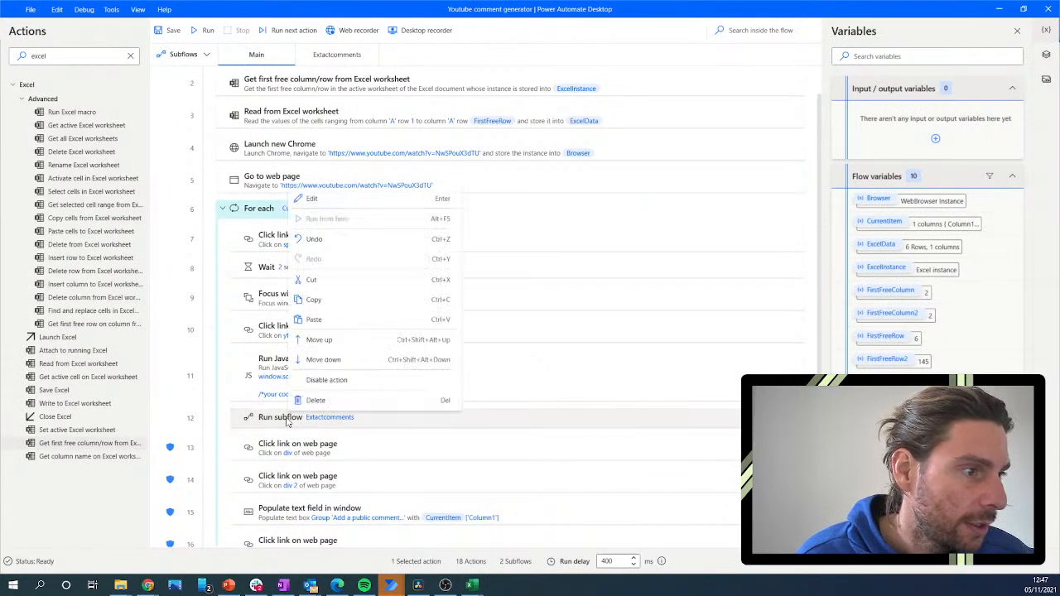
{"action": "left_click", "coordinate": [339, 380]}
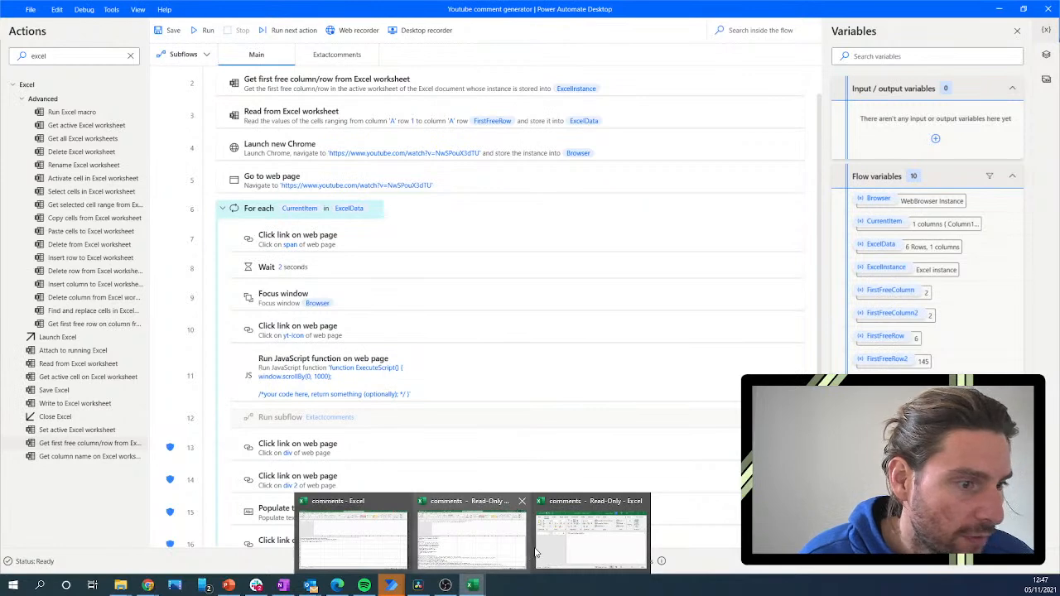
Close the editable comments workbook in Excel, and bring up the read-only comments workbook at full-screen size.
{"action": "left_click", "coordinate": [362, 538]}
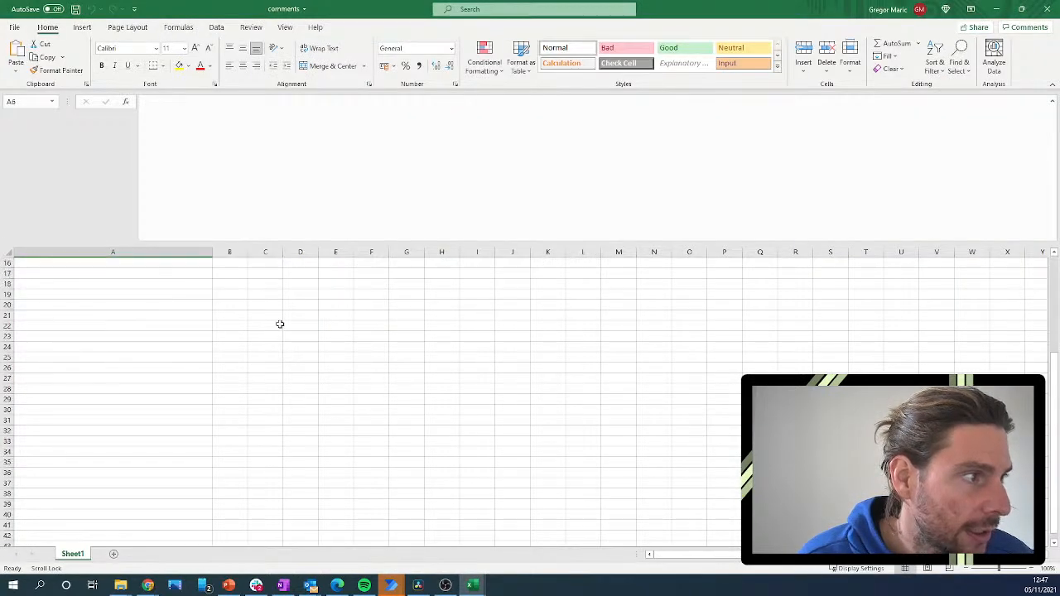
{"action": "left_click", "coordinate": [1044, 11]}
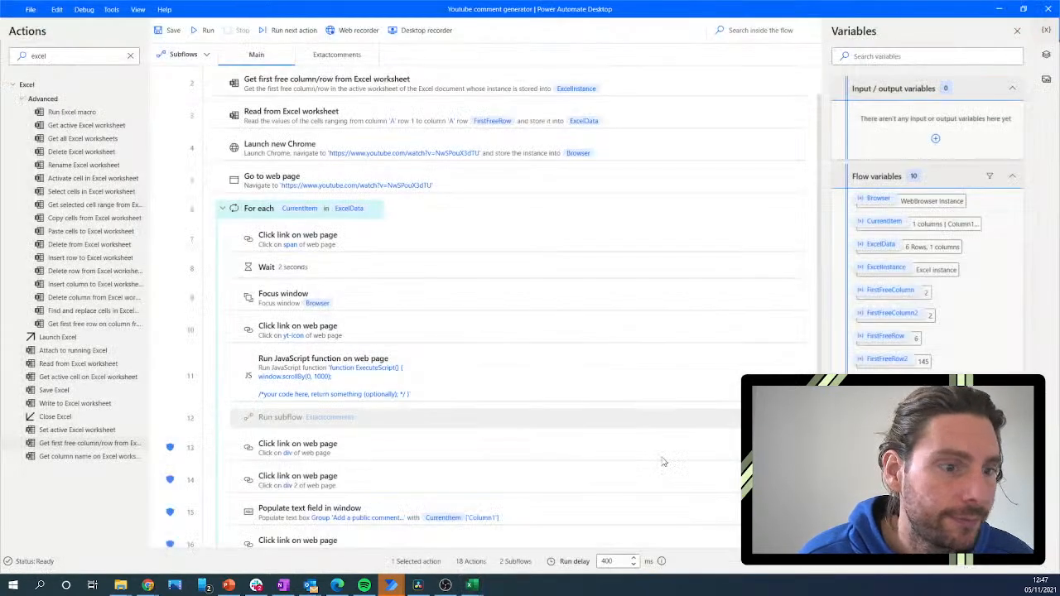
{"action": "mouse_move", "coordinate": [471, 586]}
{"action": "left_click", "coordinate": [530, 543]}
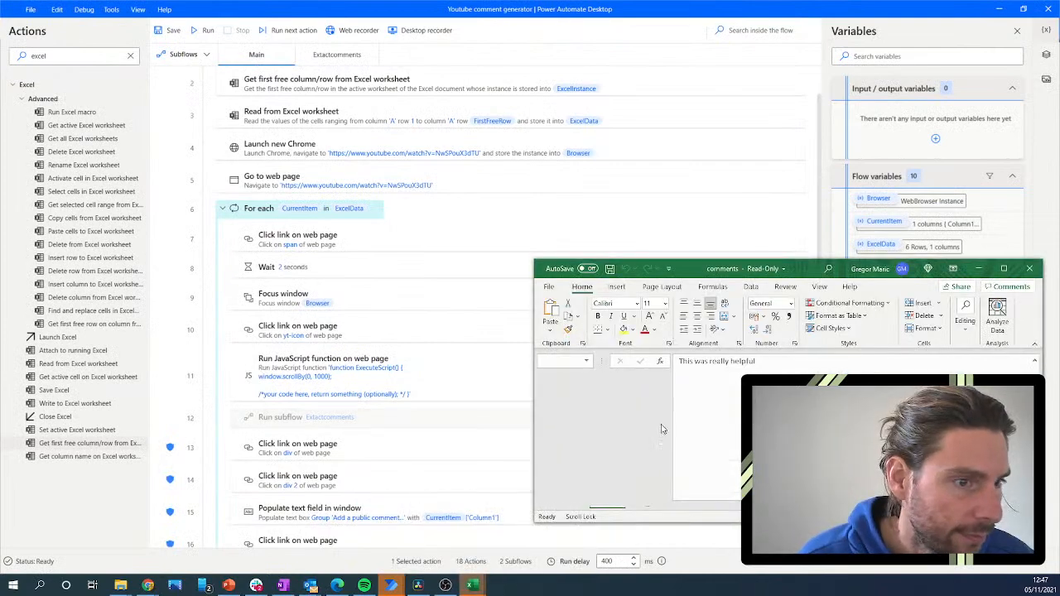
{"action": "left_click", "coordinate": [1005, 268]}
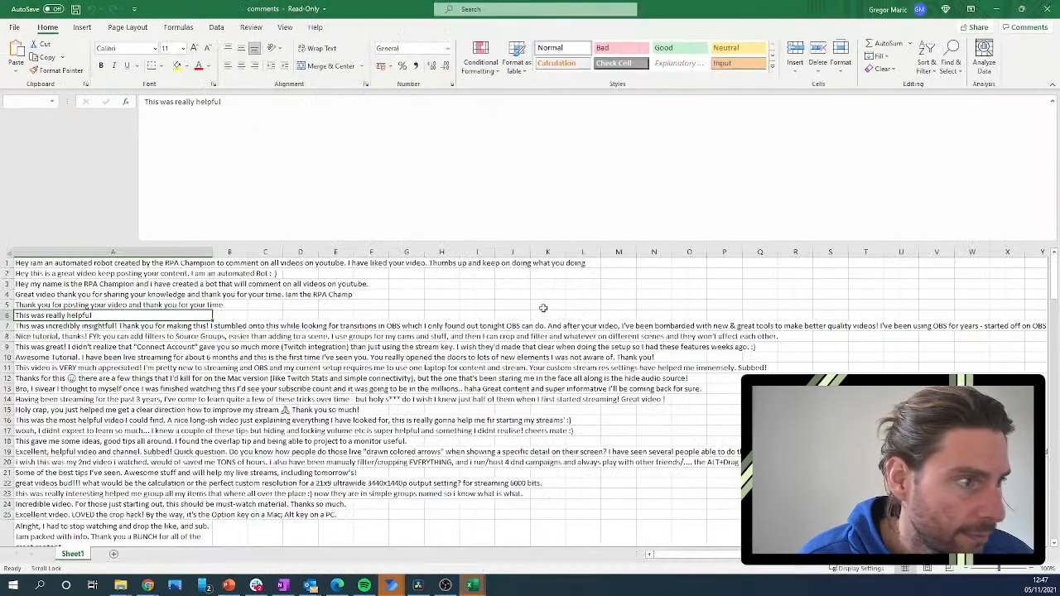
Look through the extracted comments in column A down to the last filled row, and select cells A1:A164.
{"action": "scroll", "coordinate": [279, 367], "scroll_direction": "down", "scroll_amount": 5}
{"action": "scroll", "coordinate": [279, 367], "scroll_direction": "down", "scroll_amount": 6}
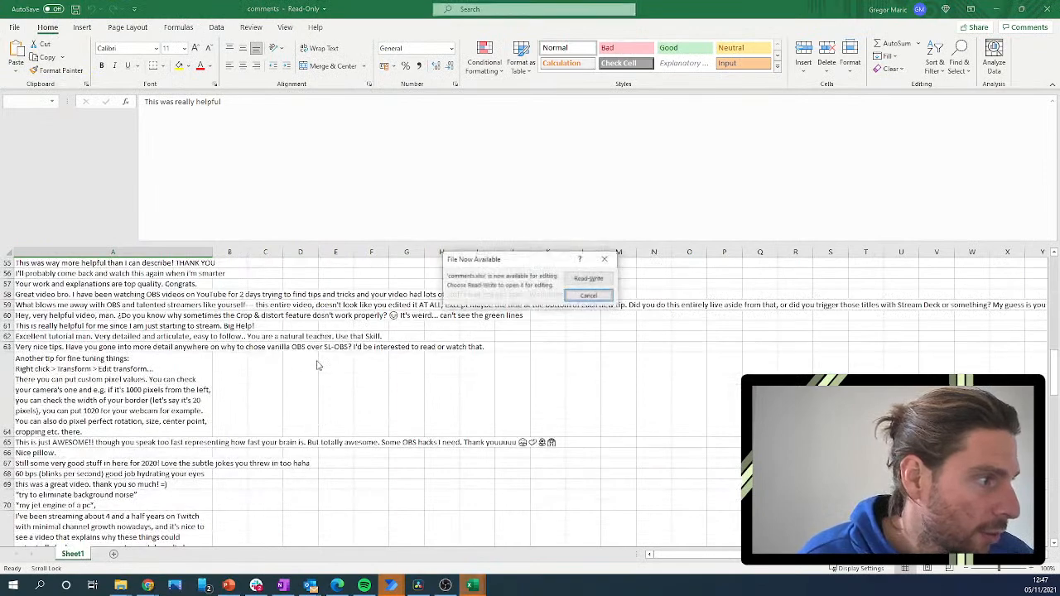
{"action": "left_click", "coordinate": [604, 296]}
{"action": "scroll", "coordinate": [398, 347], "scroll_direction": "down", "scroll_amount": 10}
{"action": "scroll", "coordinate": [354, 346], "scroll_direction": "down", "scroll_amount": 15}
{"action": "scroll", "coordinate": [350, 343], "scroll_direction": "up", "scroll_amount": 5}
{"action": "scroll", "coordinate": [347, 346], "scroll_direction": "down", "scroll_amount": 5}
{"action": "scroll", "coordinate": [347, 343], "scroll_direction": "up", "scroll_amount": 3}
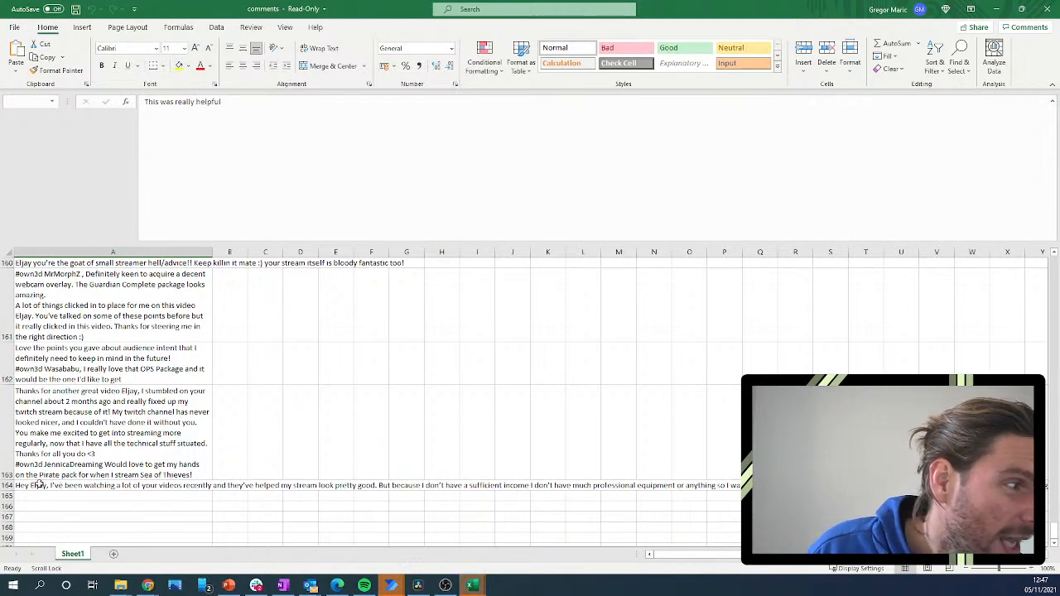
{"action": "left_click_drag", "start_coordinate": [27, 489], "coordinate": [204, 237]}
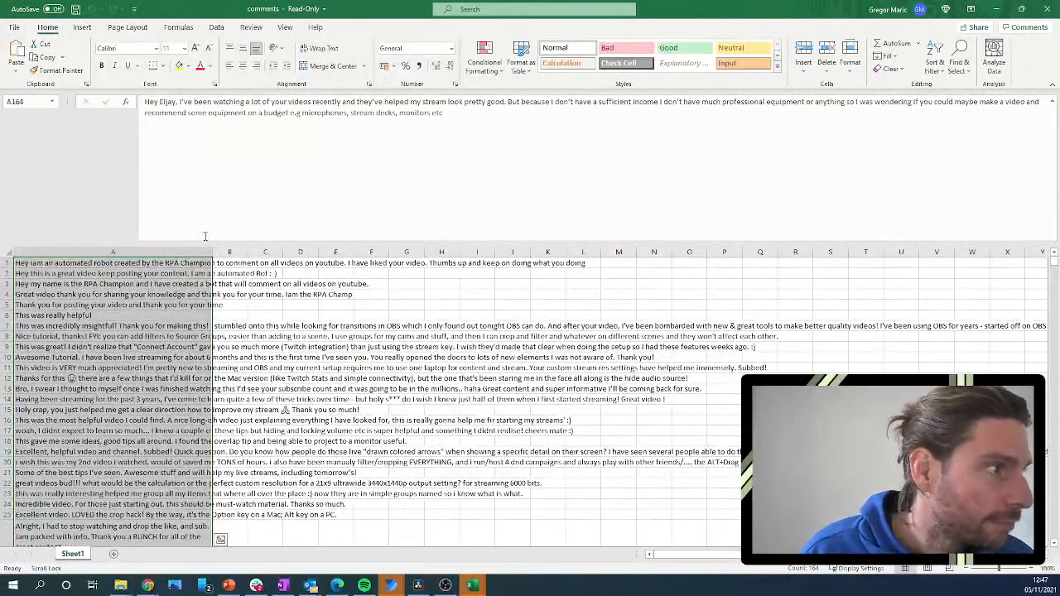
Try to save the read-only workbook over the existing comments file in the Desktop > Linkedin folder.
{"action": "left_click", "coordinate": [75, 9]}
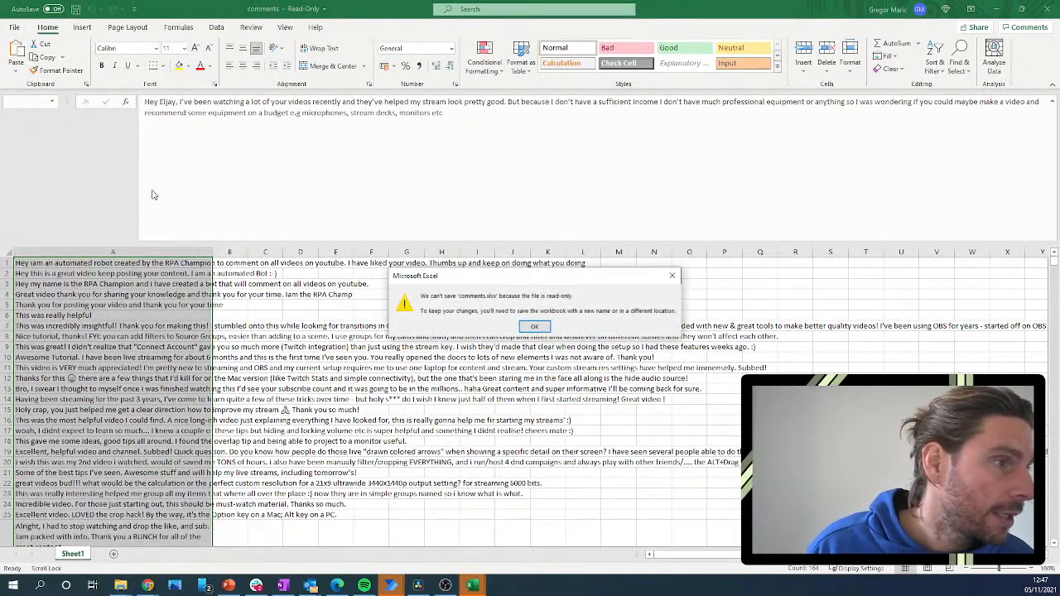
{"action": "left_click", "coordinate": [535, 328]}
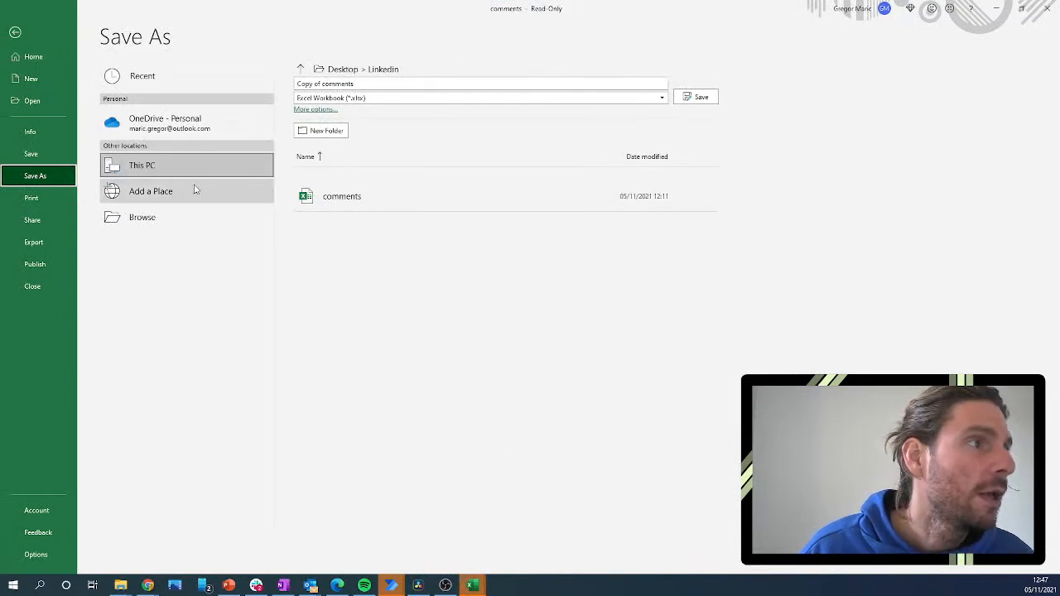
{"action": "left_click", "coordinate": [342, 197]}
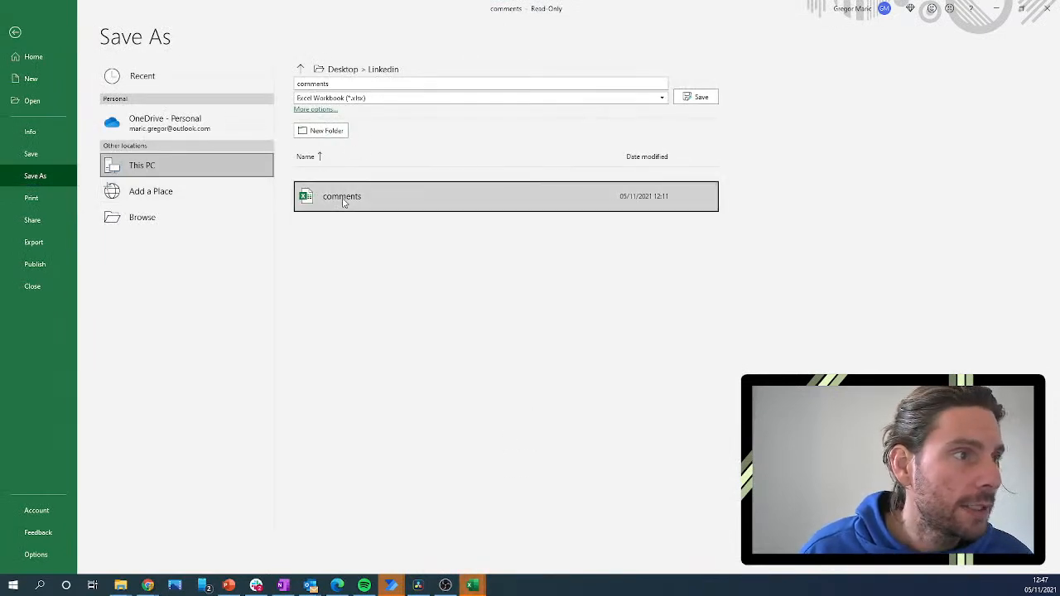
{"action": "left_click", "coordinate": [710, 98]}
{"action": "left_click", "coordinate": [538, 334]}
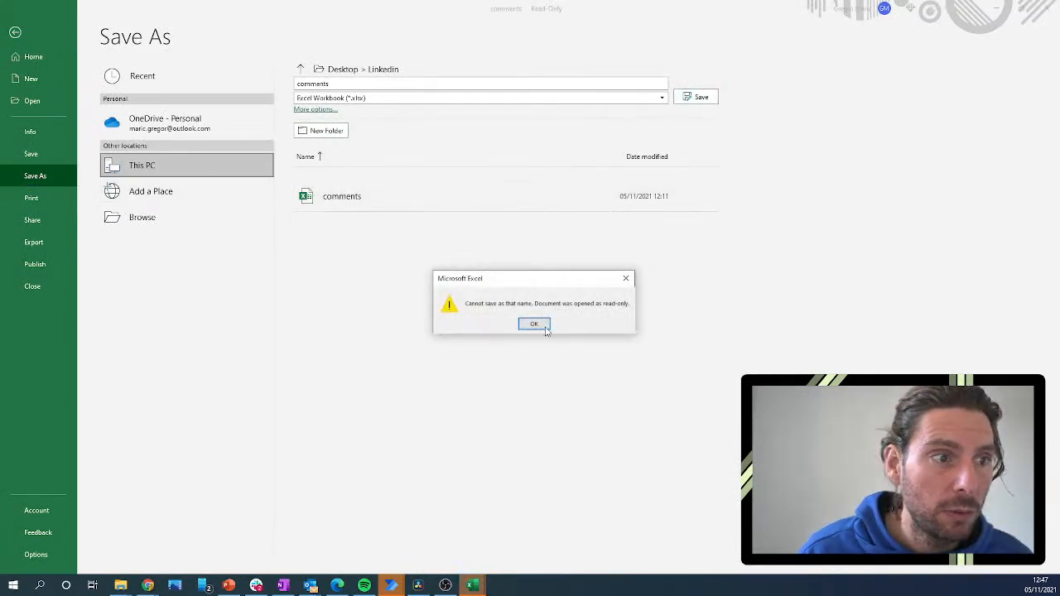
{"action": "left_click", "coordinate": [547, 328]}
Save the workbook in the Linkedin folder under the name comments2.
{"action": "left_click", "coordinate": [357, 84]}
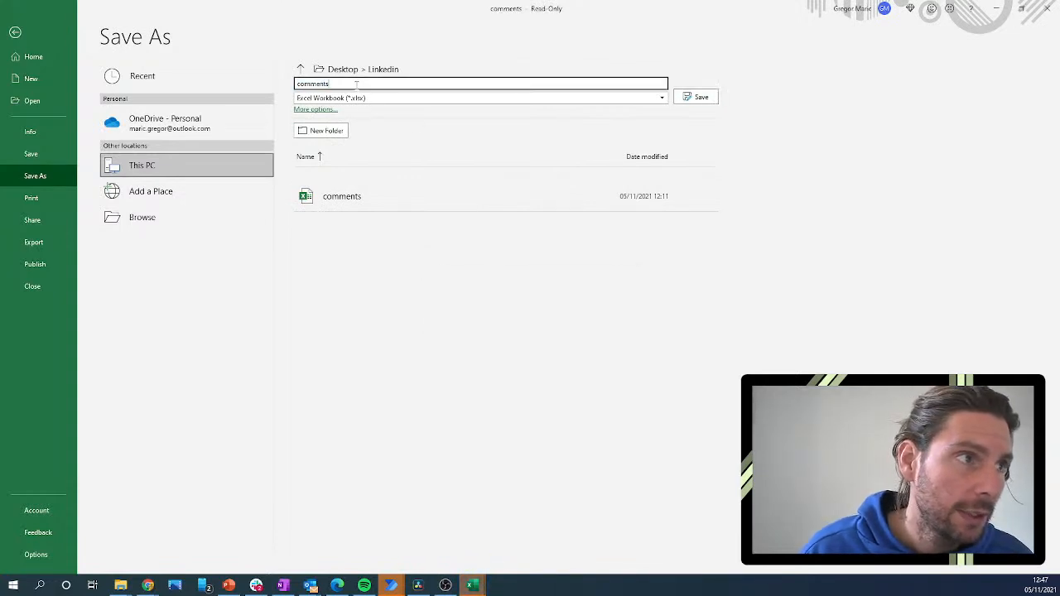
{"action": "left_click", "coordinate": [362, 84]}
{"action": "type", "text": "2"}
{"action": "left_click", "coordinate": [698, 97]}
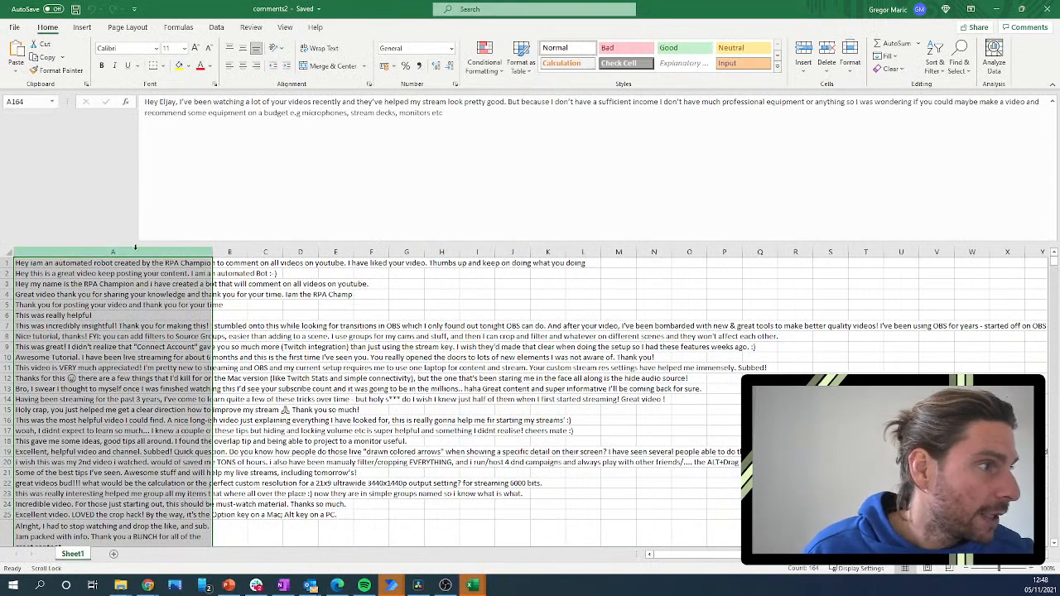
Widen column A to roughly three times its width, and reduce the height of row 26 to fit its comment text.
{"action": "left_click_drag", "start_coordinate": [214, 252], "coordinate": [648, 252]}
{"action": "left_click", "coordinate": [653, 295]}
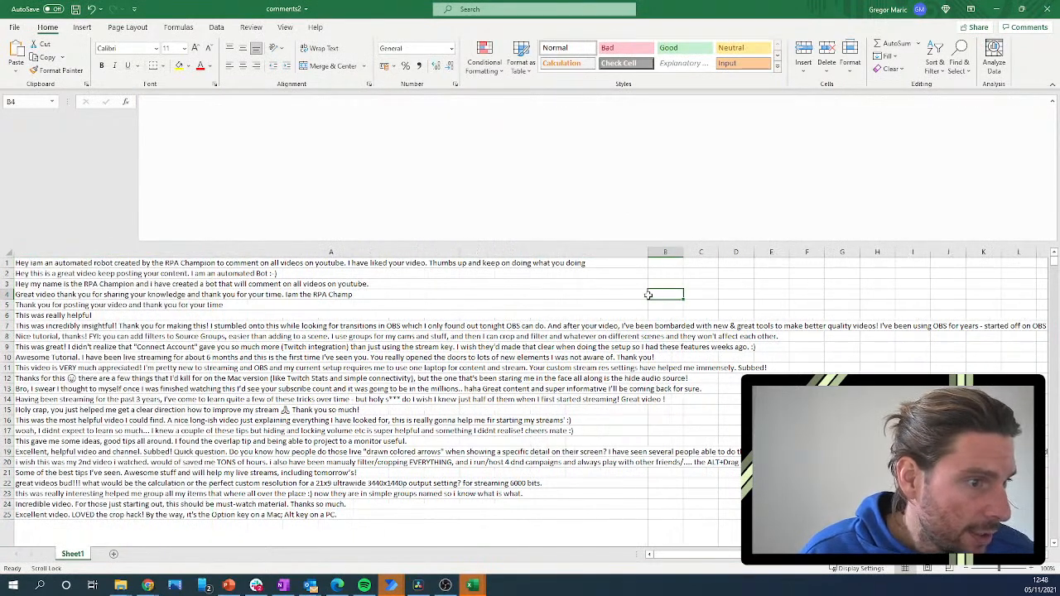
{"action": "scroll", "coordinate": [184, 398], "scroll_direction": "down", "scroll_amount": 4}
{"action": "left_click", "coordinate": [166, 427]}
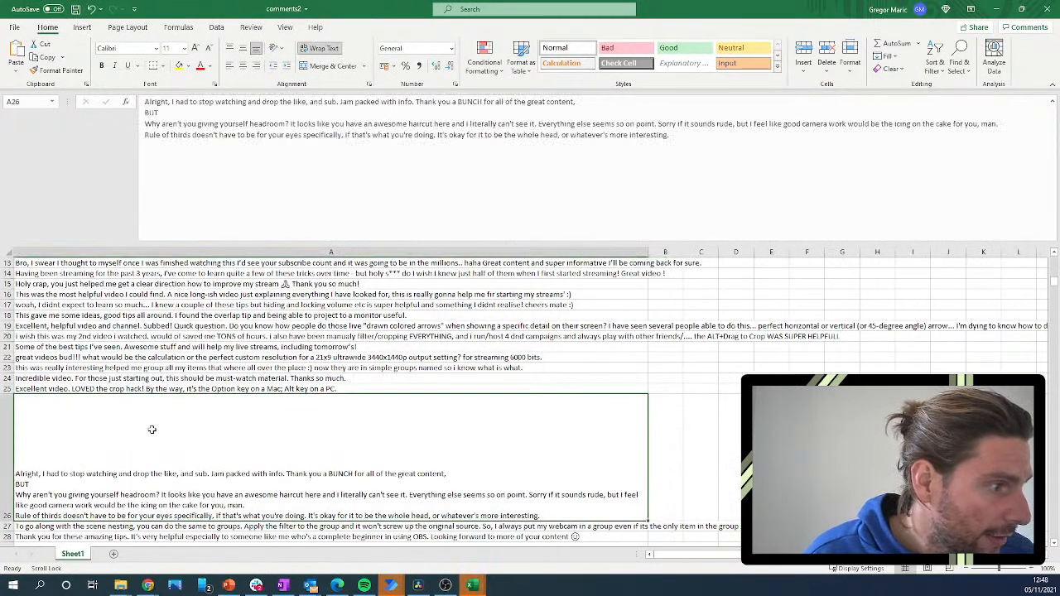
{"action": "scroll", "coordinate": [212, 427], "scroll_direction": "down", "scroll_amount": 1}
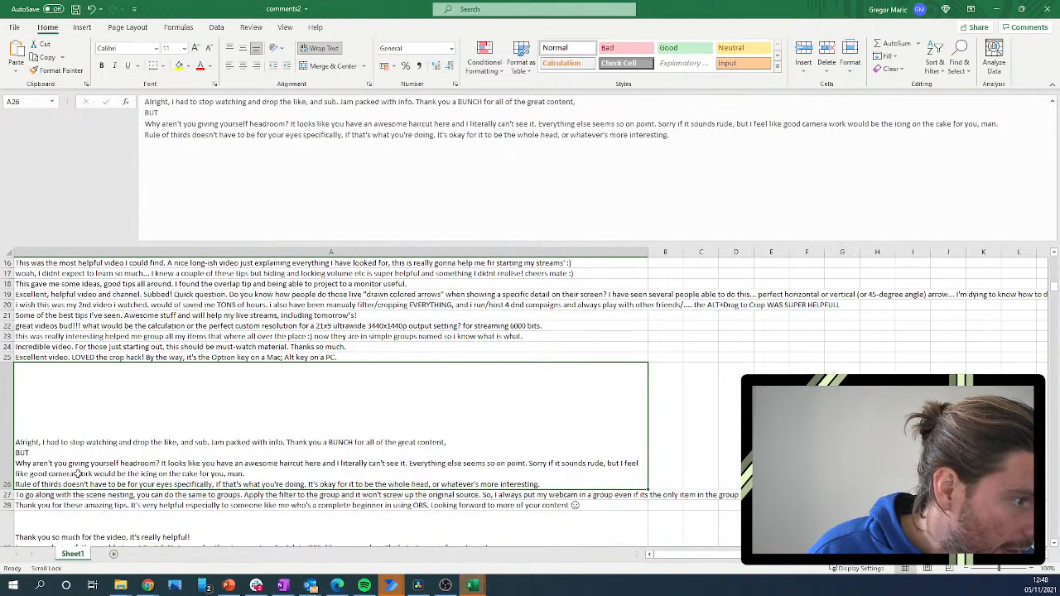
{"action": "scroll", "coordinate": [150, 474], "scroll_direction": "down", "scroll_amount": 1}
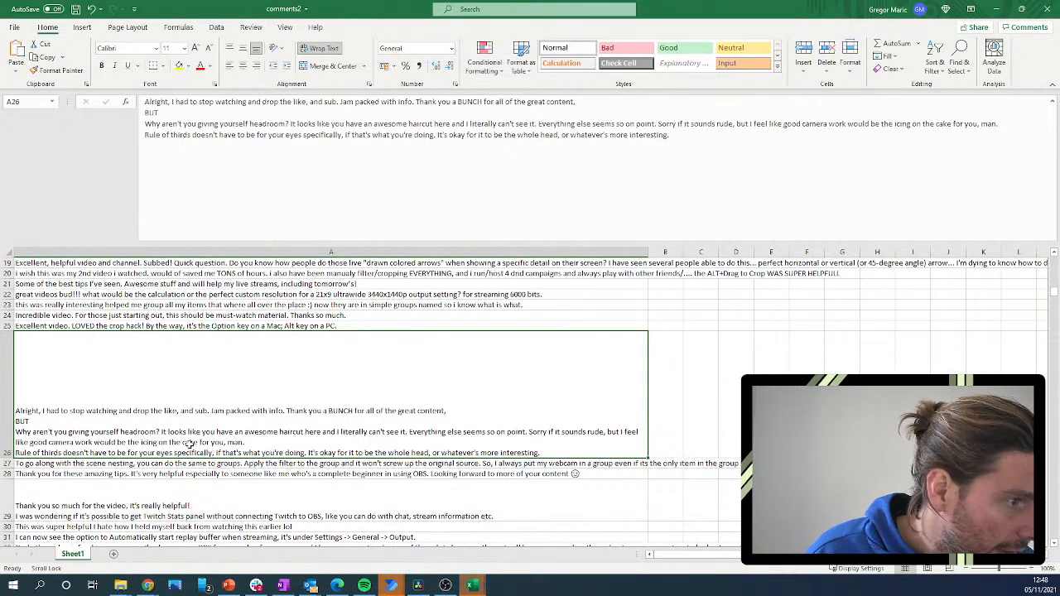
{"action": "scroll", "coordinate": [265, 433], "scroll_direction": "down", "scroll_amount": 1}
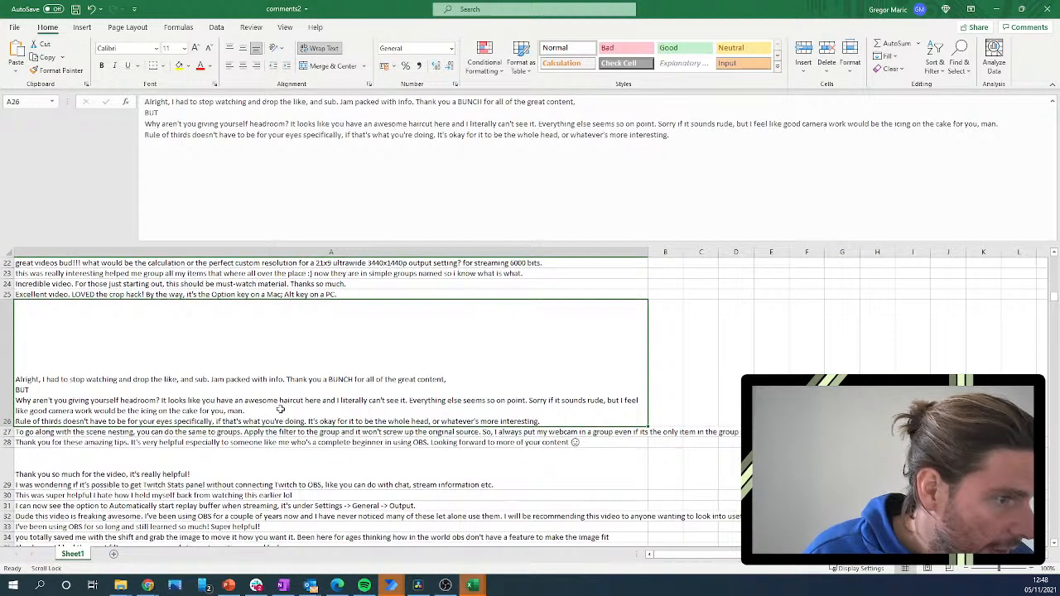
{"action": "double_click", "coordinate": [153, 411]}
{"action": "left_click_drag", "start_coordinate": [16, 401], "coordinate": [534, 432]}
{"action": "left_click_drag", "start_coordinate": [560, 453], "coordinate": [565, 401]}
{"action": "left_click", "coordinate": [495, 316]}
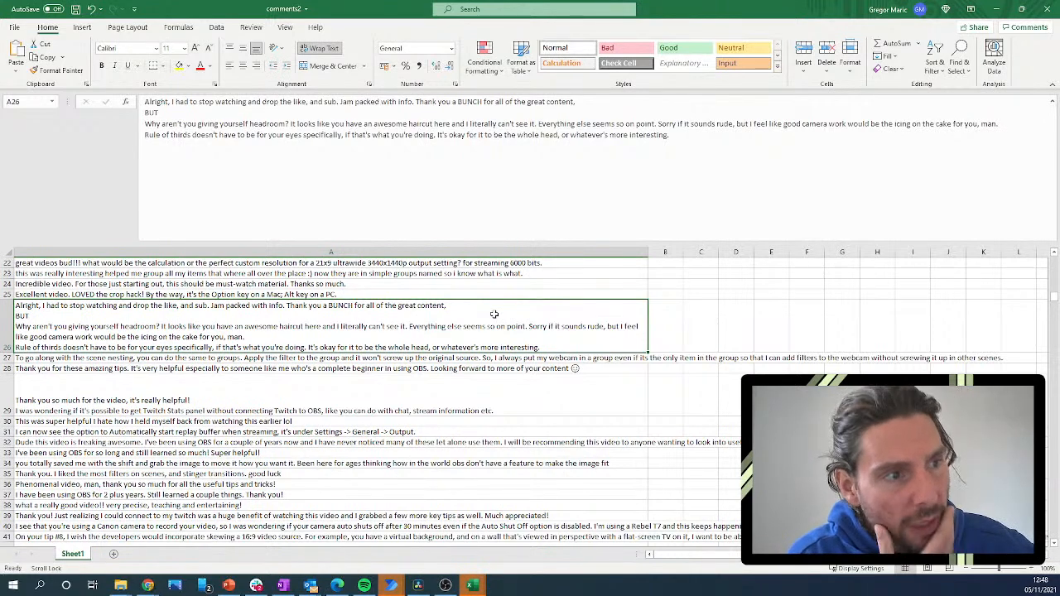
Widen column A further until it spans nearly the full visible width of the sheet.
{"action": "scroll", "coordinate": [520, 294], "scroll_direction": "up", "scroll_amount": 7}
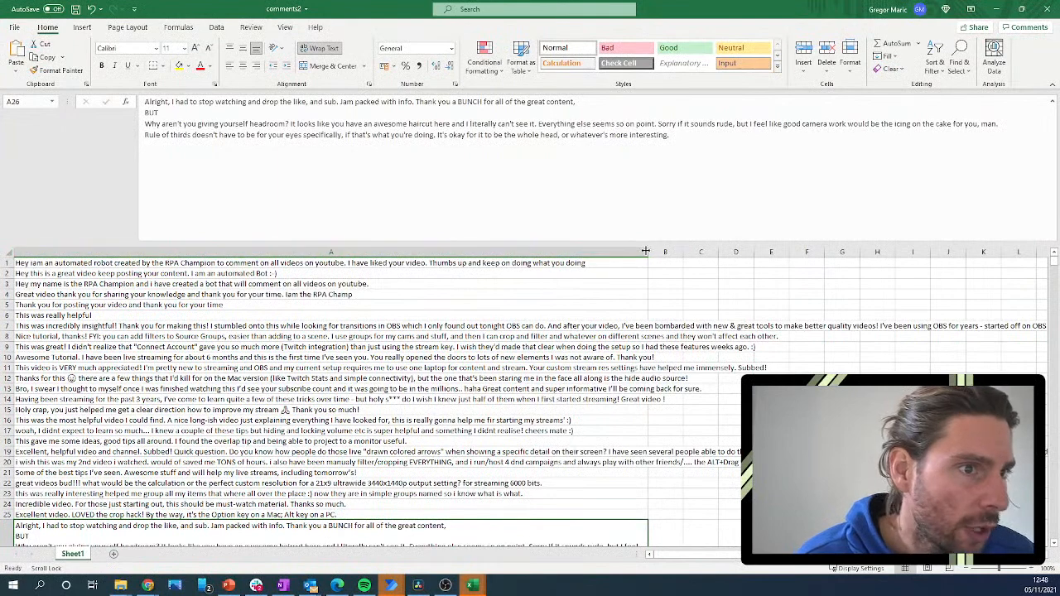
{"action": "left_click_drag", "start_coordinate": [650, 251], "coordinate": [1031, 251]}
{"action": "left_click", "coordinate": [246, 359]}
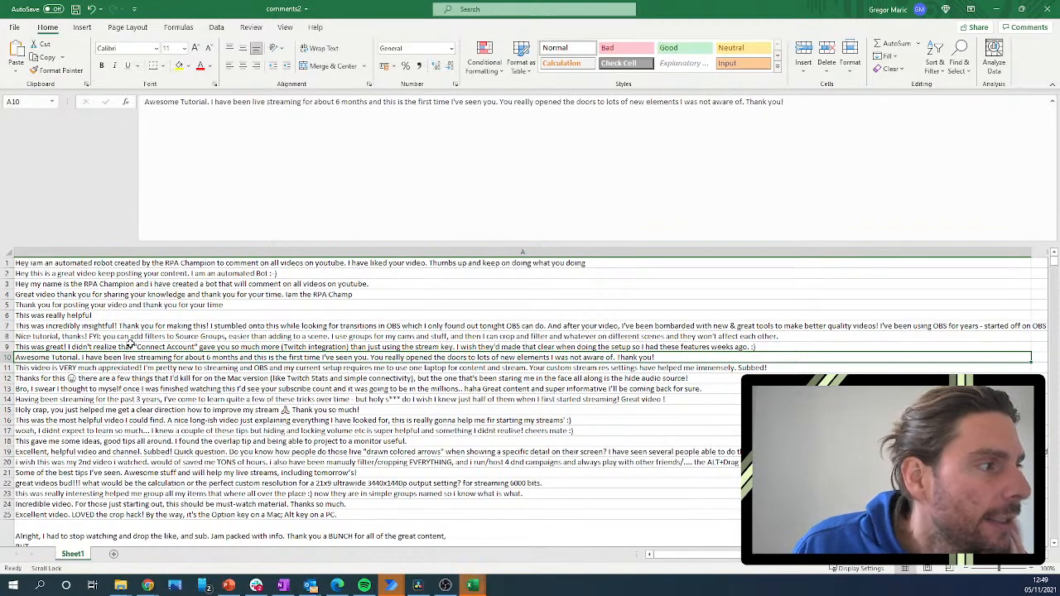
Look over the comments down to about row 142, and save and close the comments2 workbook.
{"action": "scroll", "coordinate": [251, 404], "scroll_direction": "down", "scroll_amount": 7}
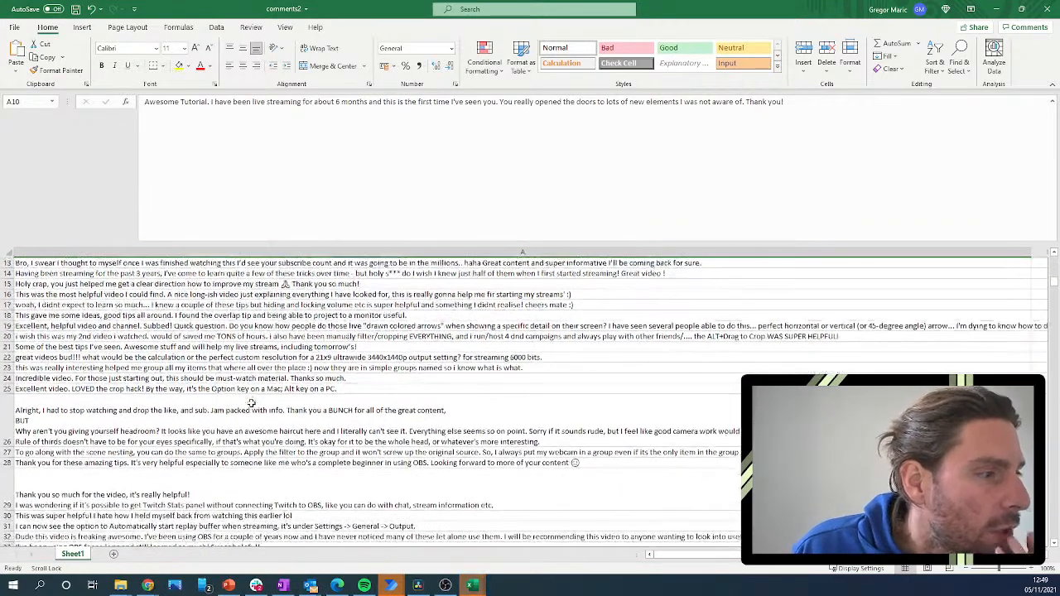
{"action": "scroll", "coordinate": [251, 403], "scroll_direction": "down", "scroll_amount": 4}
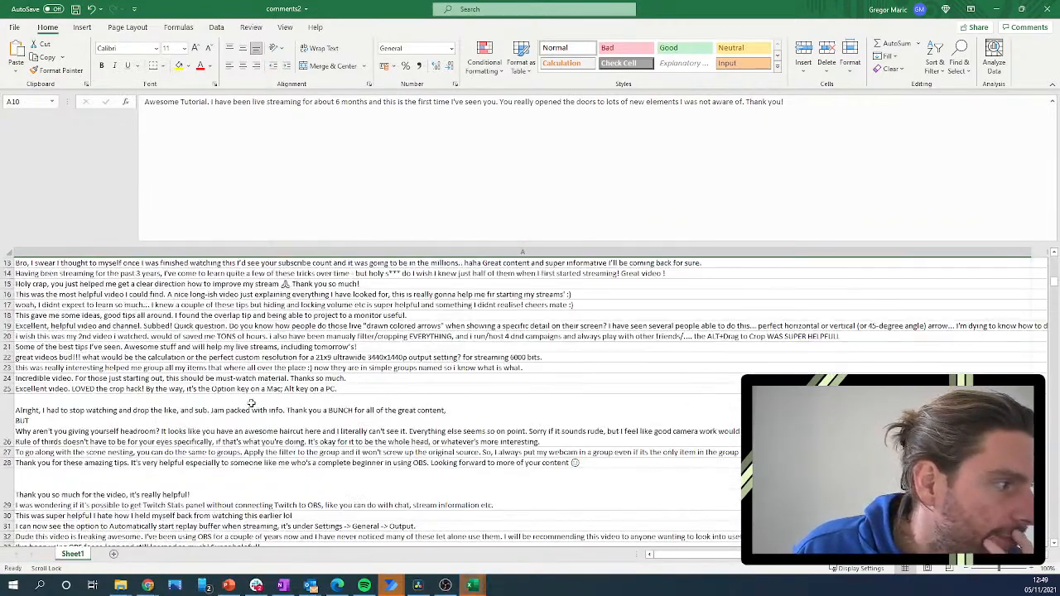
{"action": "scroll", "coordinate": [254, 403], "scroll_direction": "down", "scroll_amount": 20}
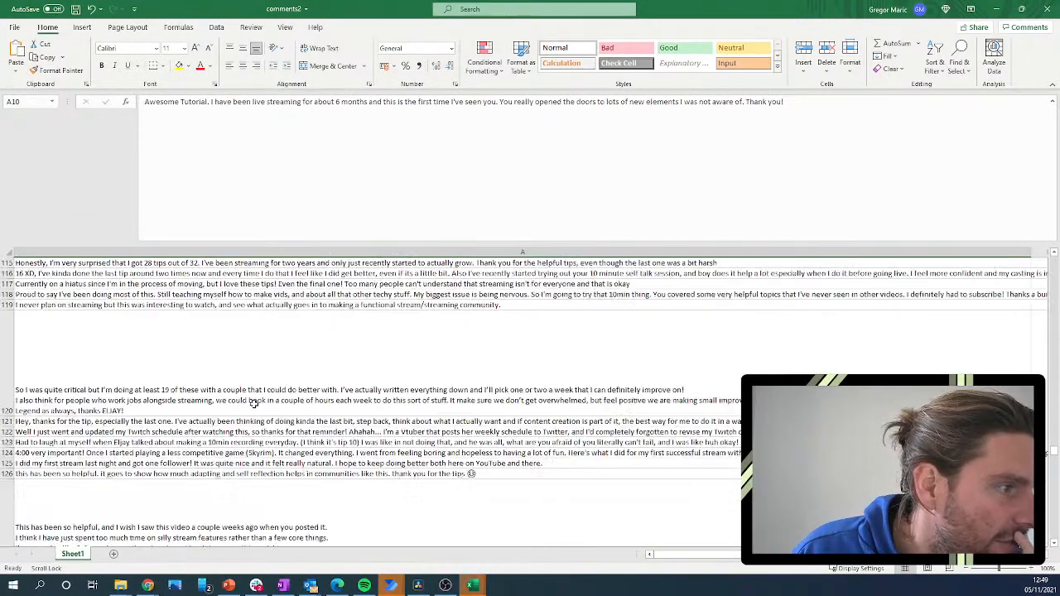
{"action": "scroll", "coordinate": [254, 403], "scroll_direction": "down", "scroll_amount": 6}
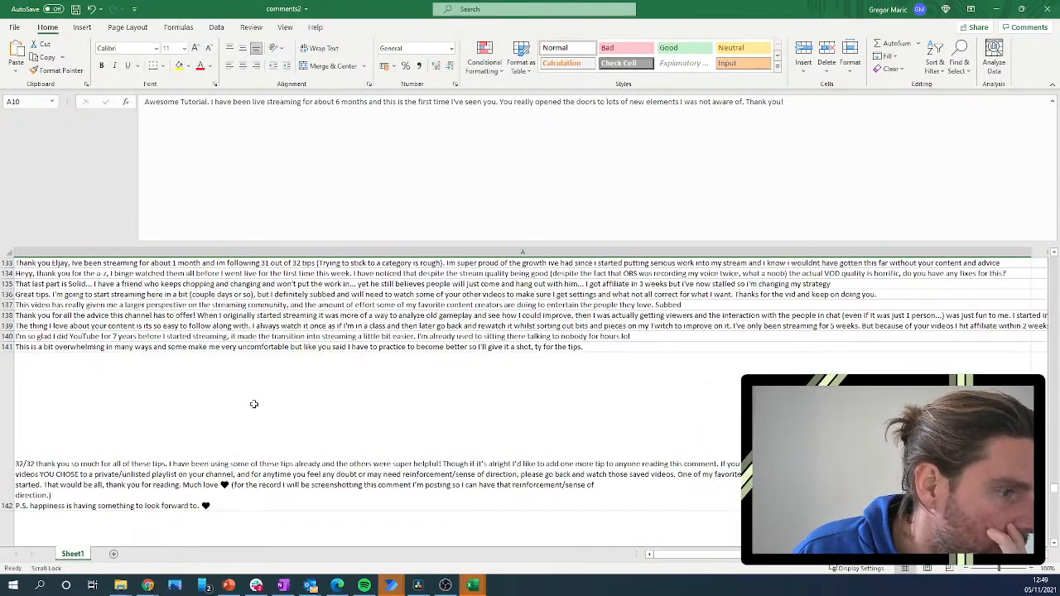
{"action": "scroll", "coordinate": [254, 404], "scroll_direction": "up", "scroll_amount": 20}
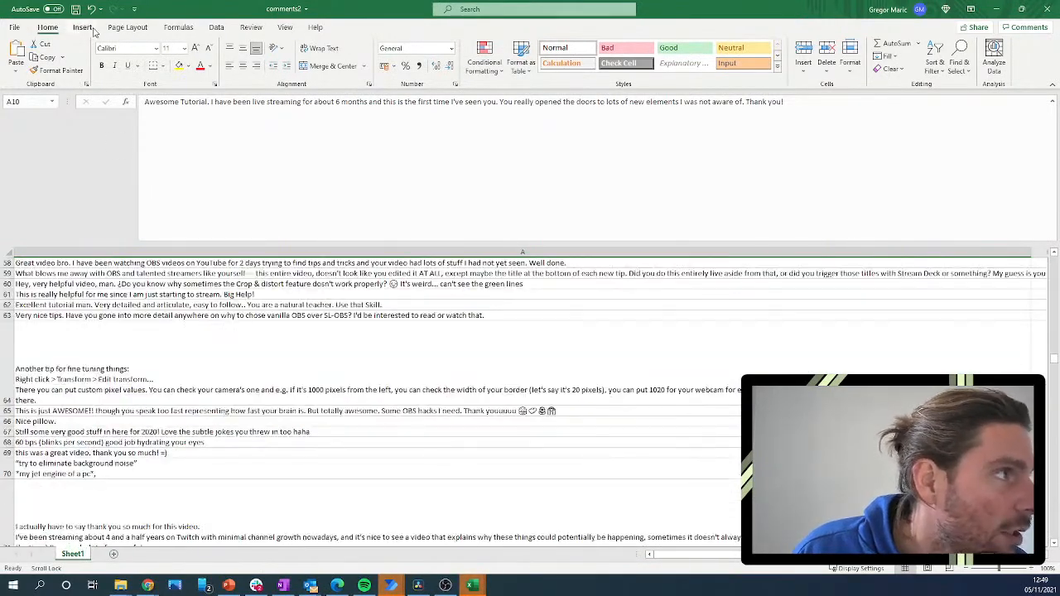
{"action": "left_click", "coordinate": [76, 10]}
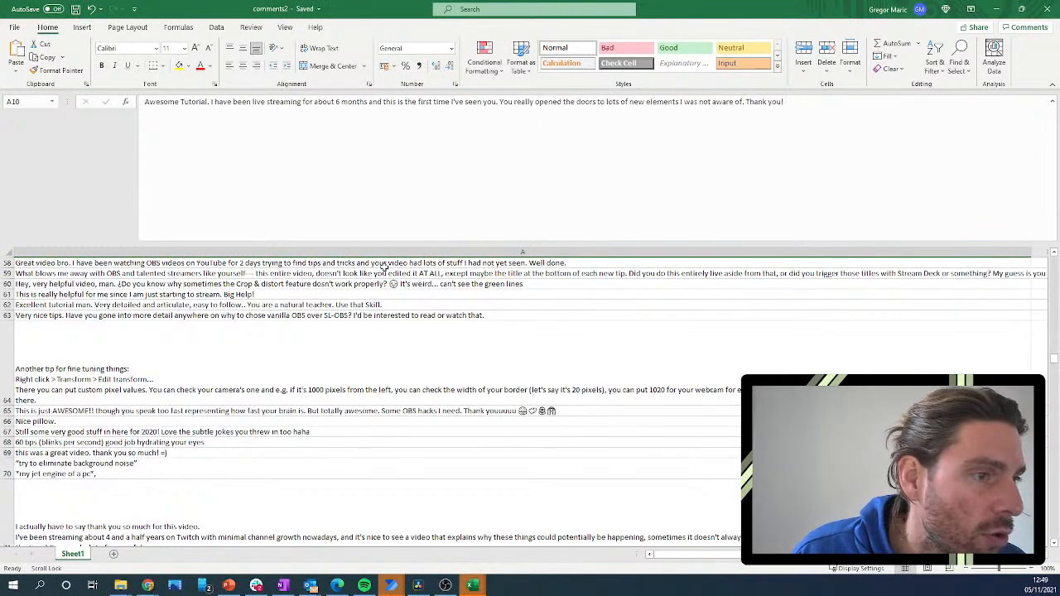
{"action": "left_click", "coordinate": [1048, 8]}
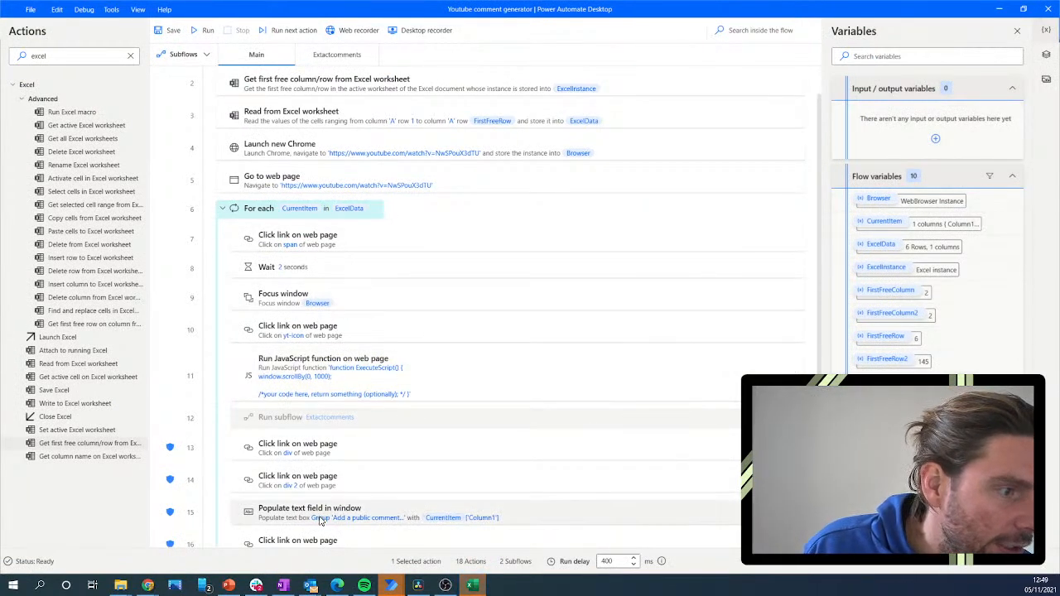
Check the settings of the Populate text field in window action without changing them, and look over the Main subflow's actions.
{"action": "scroll", "coordinate": [313, 518], "scroll_direction": "down", "scroll_amount": 3}
{"action": "double_click", "coordinate": [300, 422]}
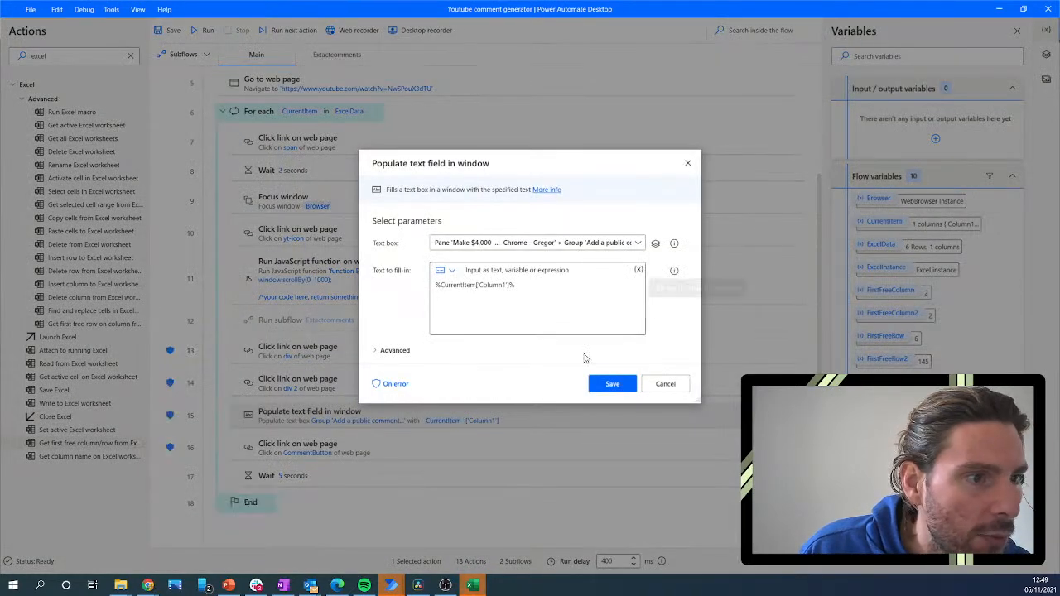
{"action": "left_click", "coordinate": [666, 383]}
{"action": "scroll", "coordinate": [342, 112], "scroll_direction": "up", "scroll_amount": 3}
{"action": "scroll", "coordinate": [342, 112], "scroll_direction": "up", "scroll_amount": 1}
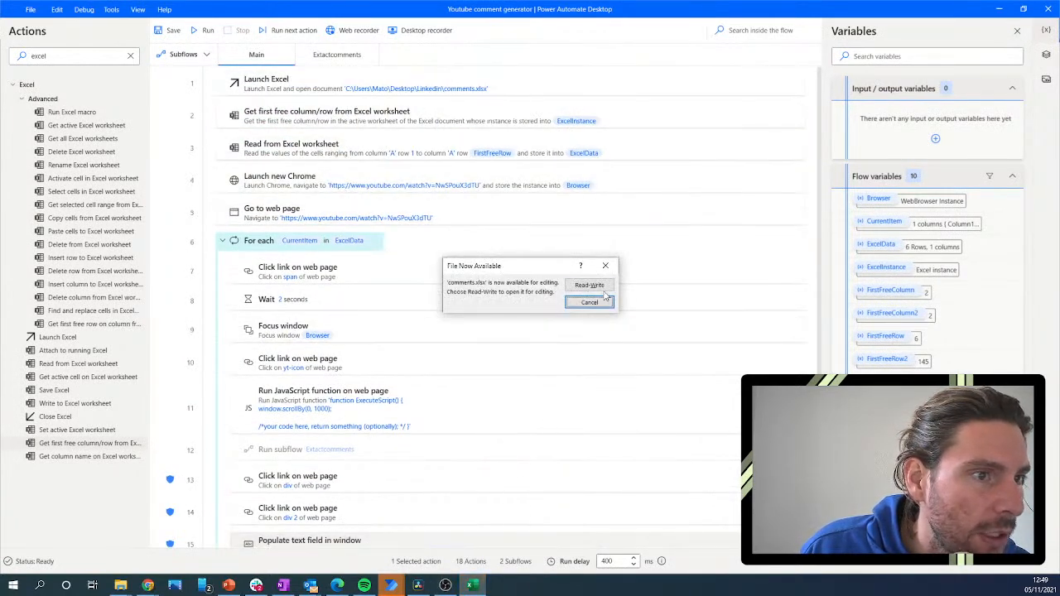
{"action": "left_click", "coordinate": [606, 265]}
{"action": "scroll", "coordinate": [363, 211], "scroll_direction": "down", "scroll_amount": 2}
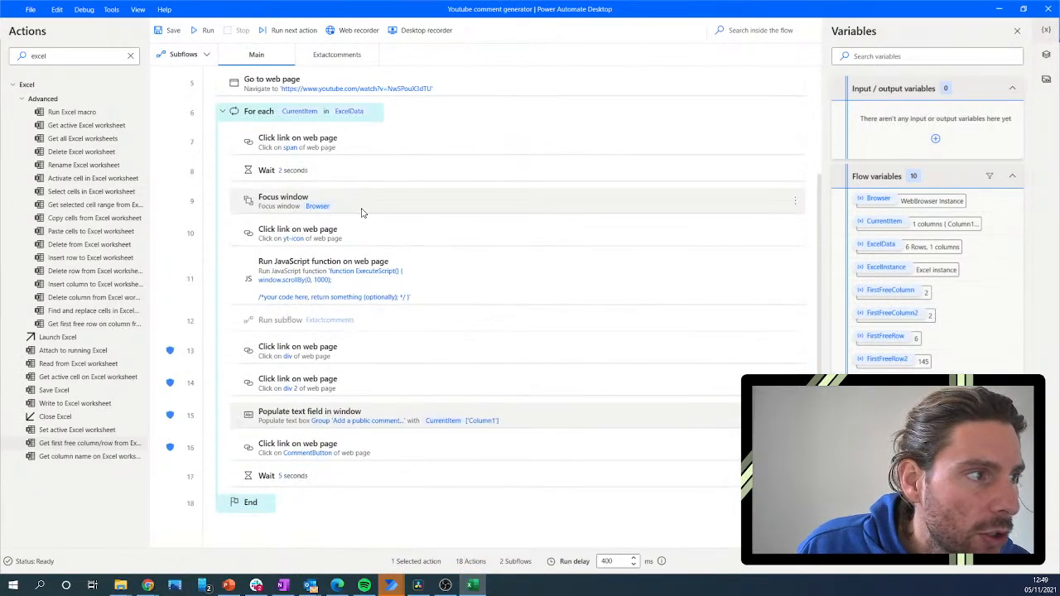
Add a Close Excel action after the loop's End for ExcelInstance, with the document not saved before closing.
{"action": "scroll", "coordinate": [337, 149], "scroll_direction": "up", "scroll_amount": 2}
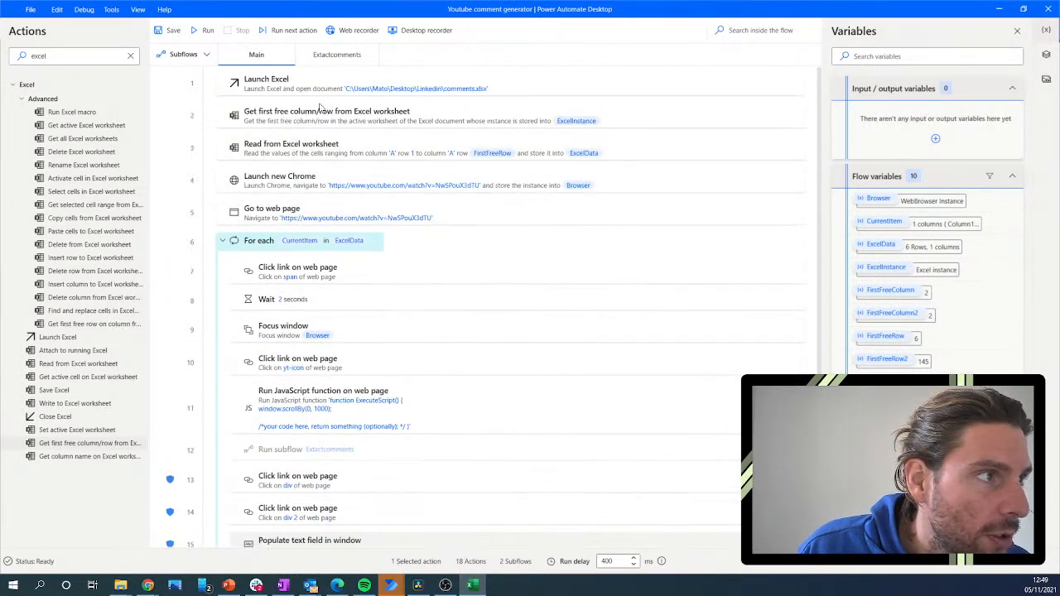
{"action": "scroll", "coordinate": [313, 224], "scroll_direction": "down", "scroll_amount": 2}
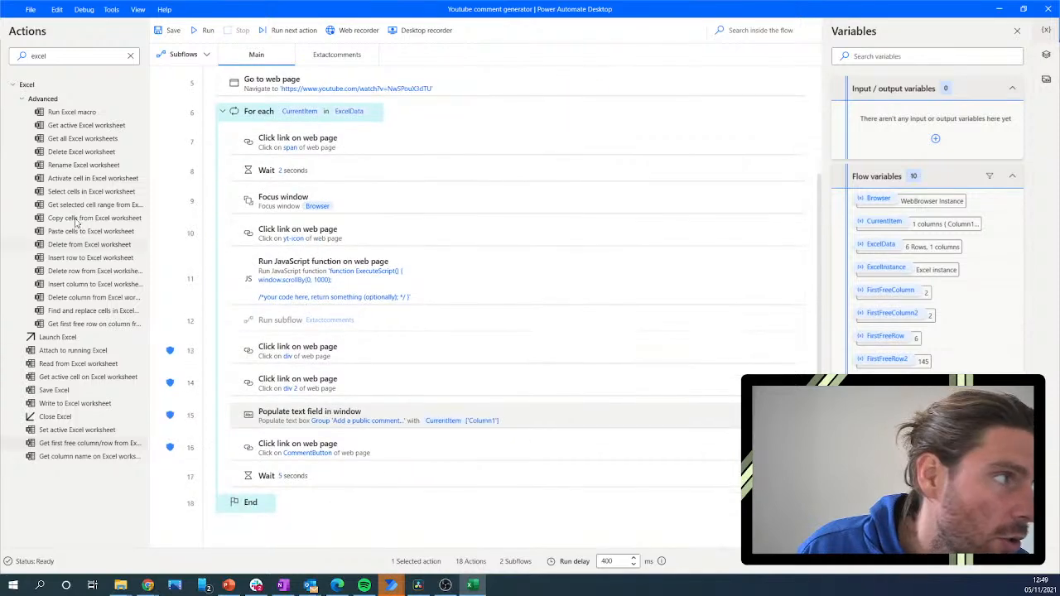
{"action": "left_click", "coordinate": [24, 100]}
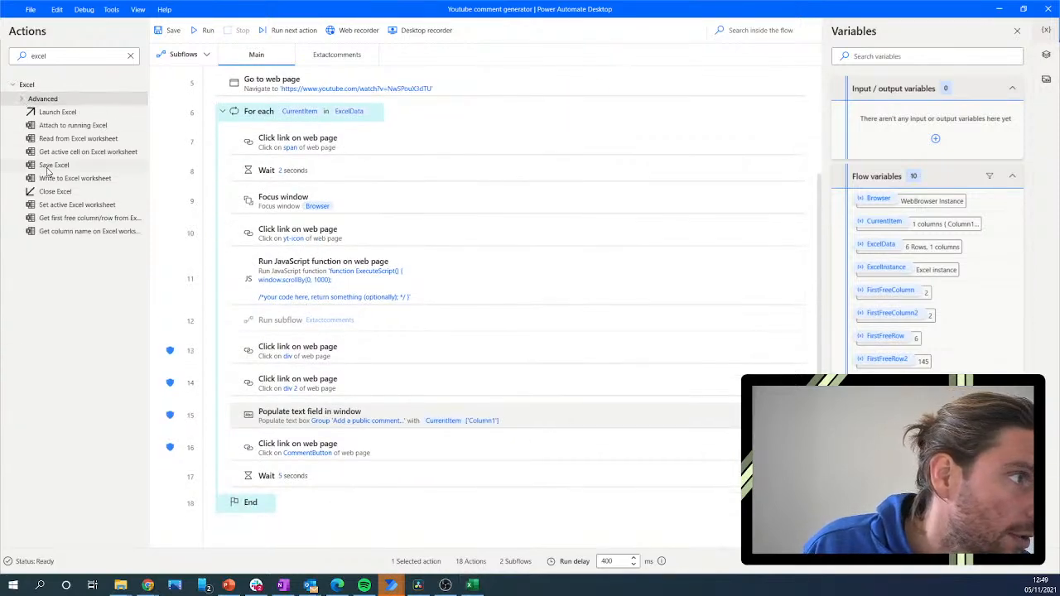
{"action": "left_click_drag", "start_coordinate": [54, 193], "coordinate": [315, 530]}
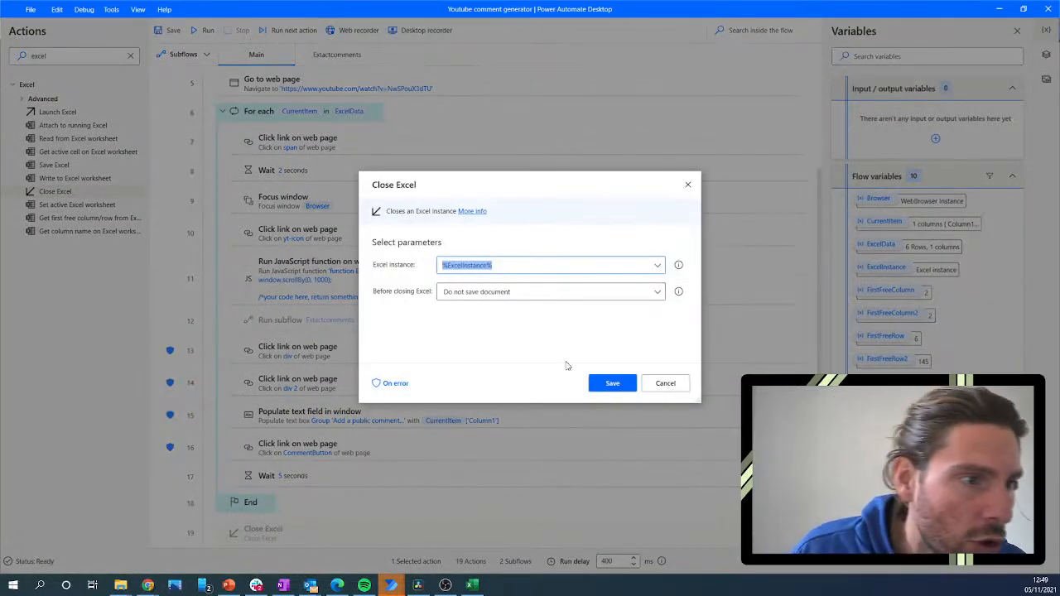
{"action": "left_click", "coordinate": [499, 294]}
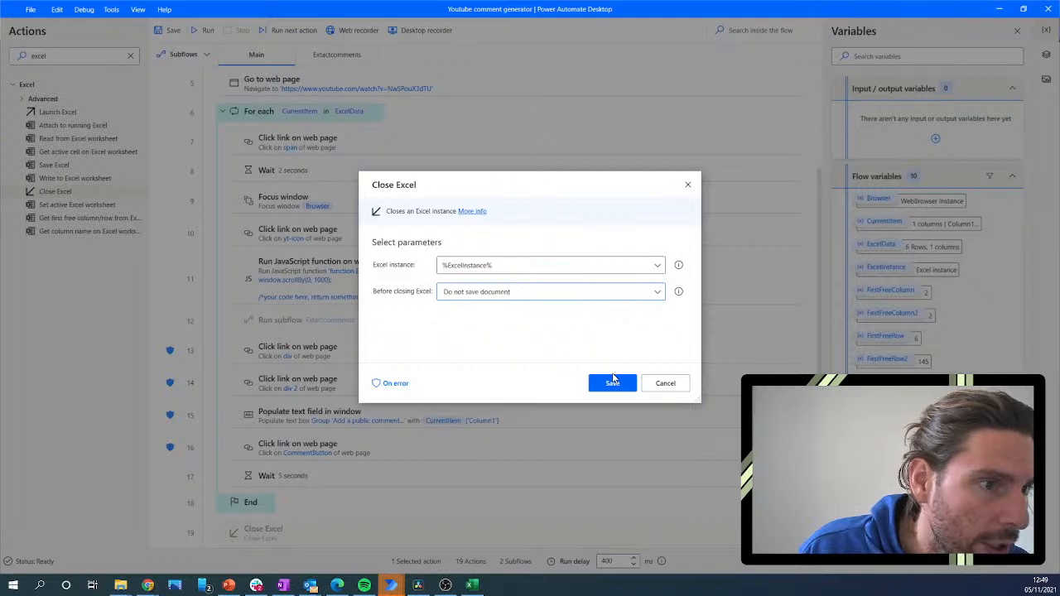
{"action": "left_click", "coordinate": [613, 381]}
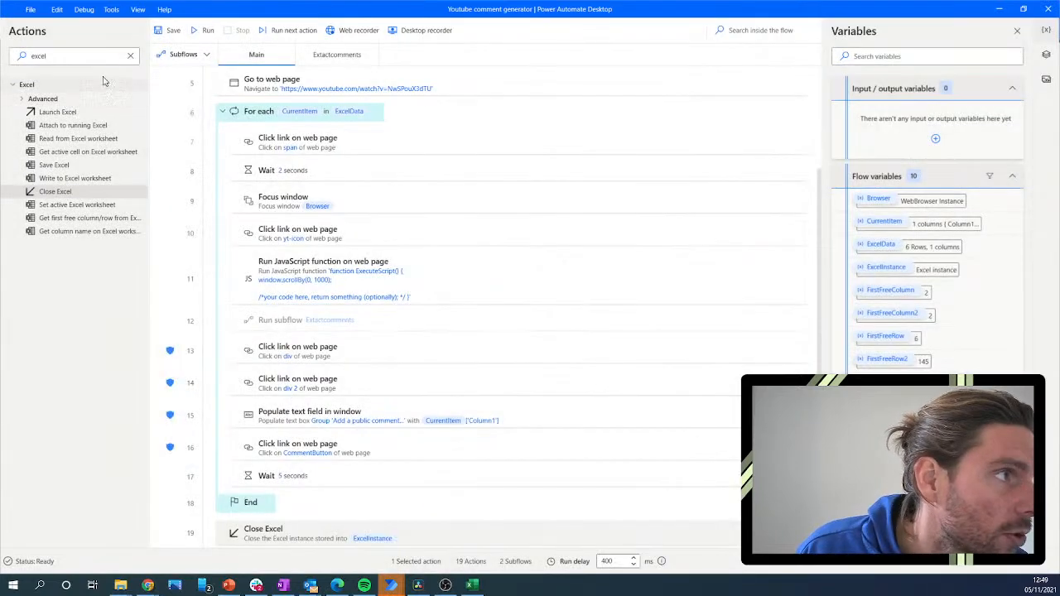
Search the actions for "brows" and add a Close web browser action for the Browser instance after Close Excel.
{"action": "left_click", "coordinate": [130, 56]}
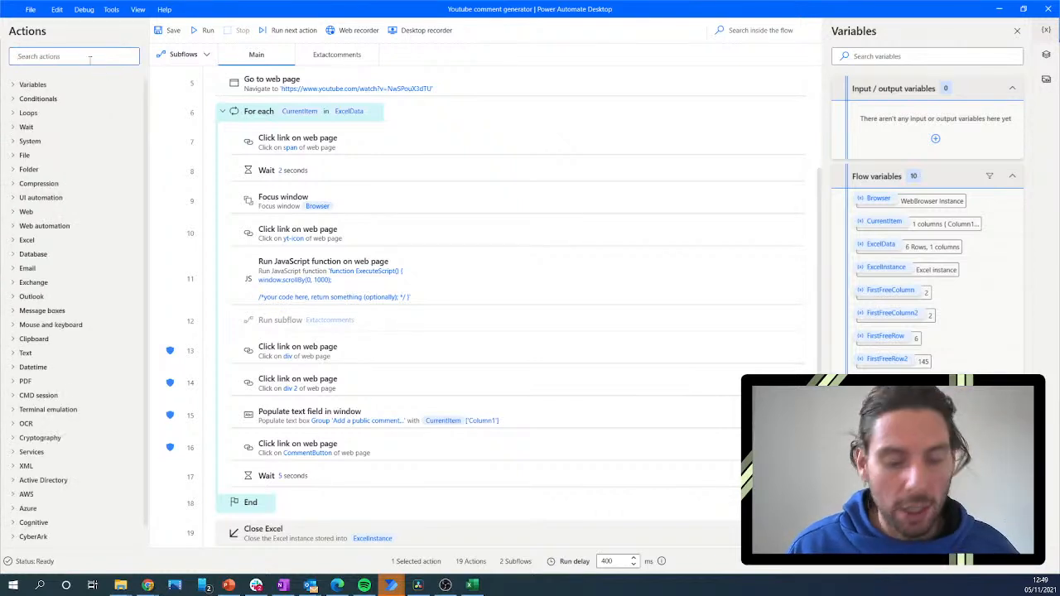
{"action": "type", "text": "l"}
{"action": "type", "text": "rows"}
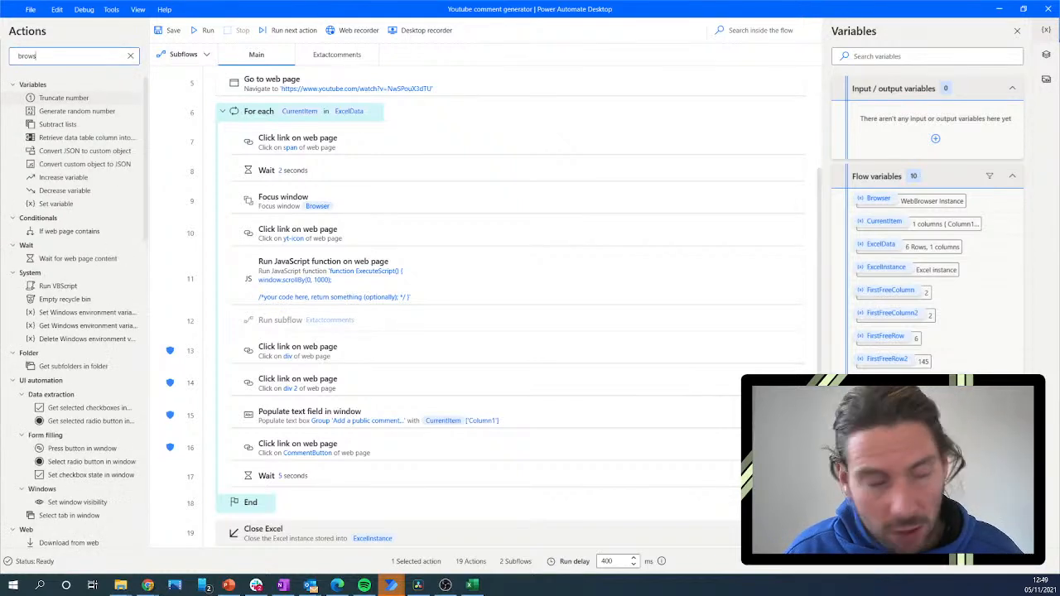
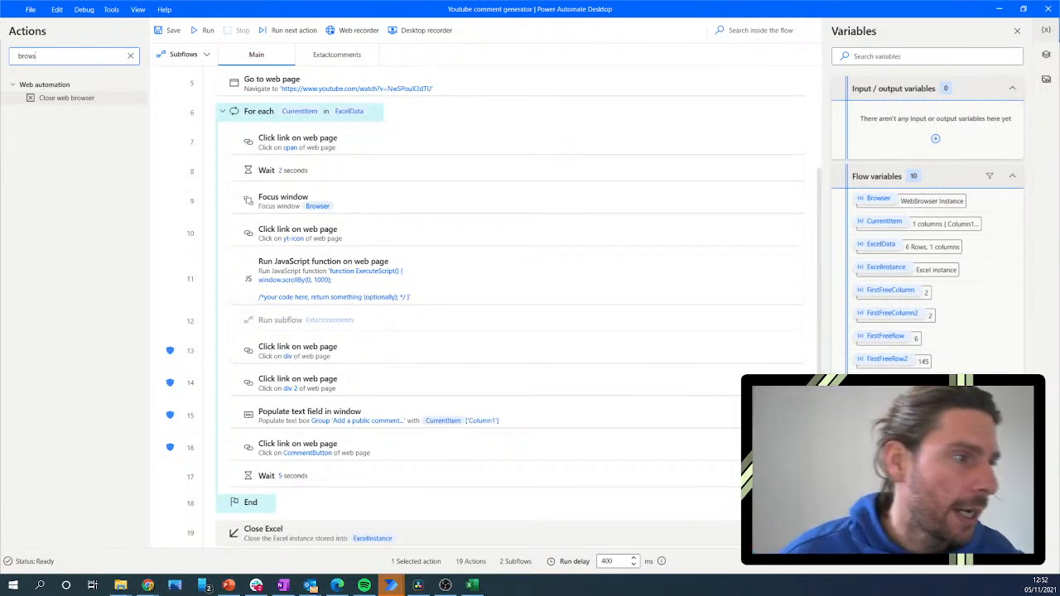
{"action": "scroll", "coordinate": [362, 345], "scroll_direction": "down", "scroll_amount": 1}
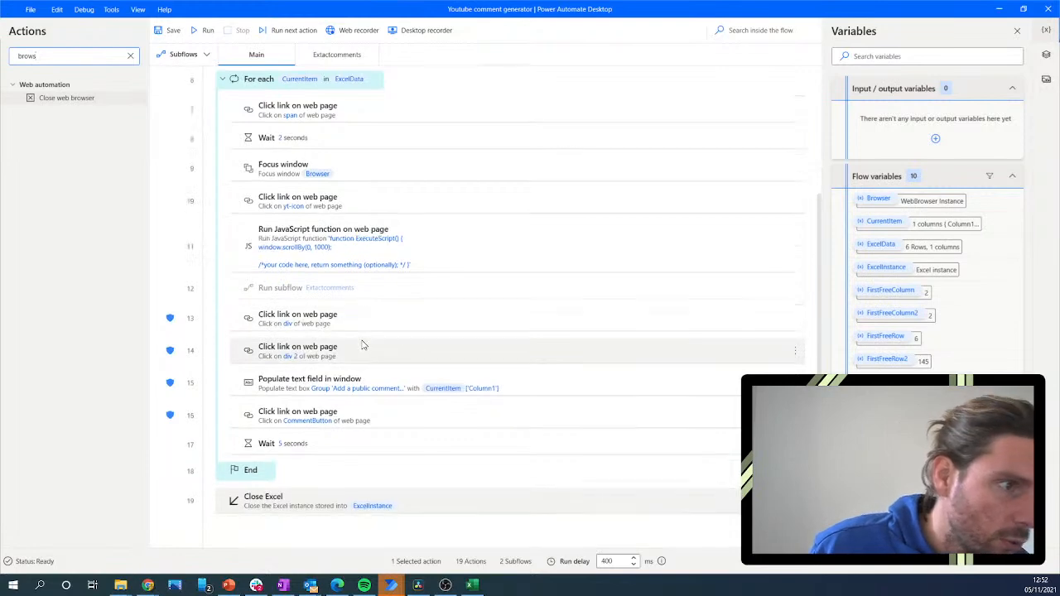
{"action": "scroll", "coordinate": [408, 425], "scroll_direction": "up", "scroll_amount": 3}
{"action": "scroll", "coordinate": [398, 414], "scroll_direction": "down", "scroll_amount": 3}
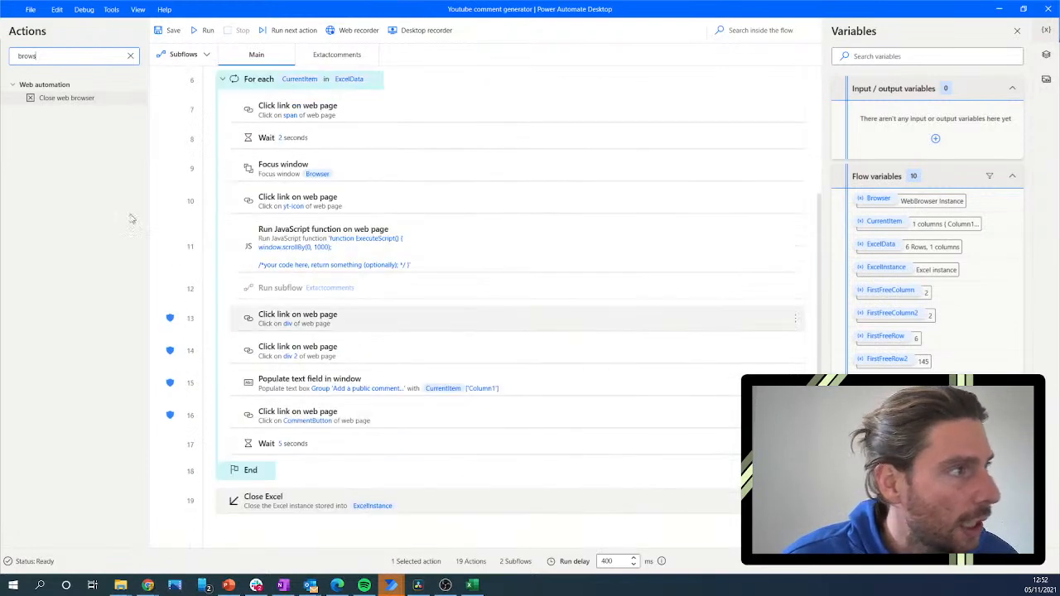
{"action": "left_click_drag", "start_coordinate": [82, 98], "coordinate": [340, 529]}
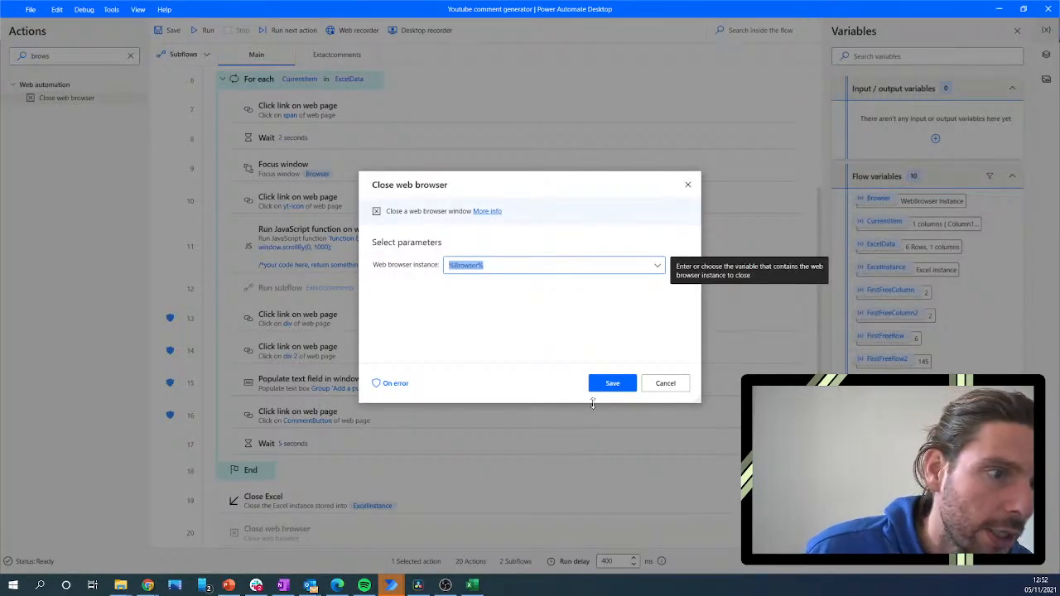
{"action": "left_click", "coordinate": [612, 385]}
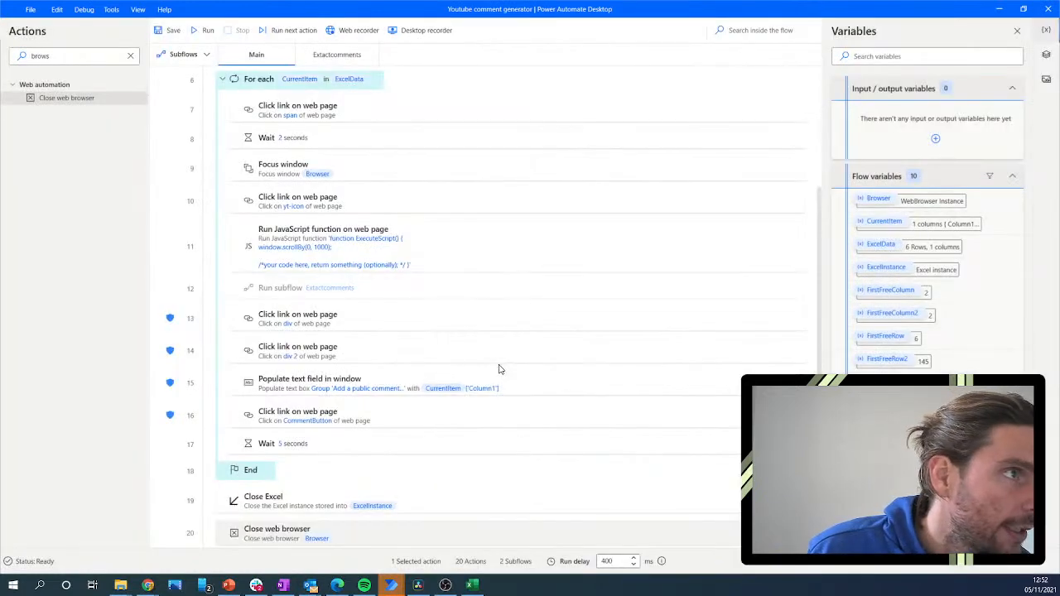
Run the flow and watch it in Chrome, checking the comment it posts on the first recommended video.
{"action": "left_click", "coordinate": [200, 34]}
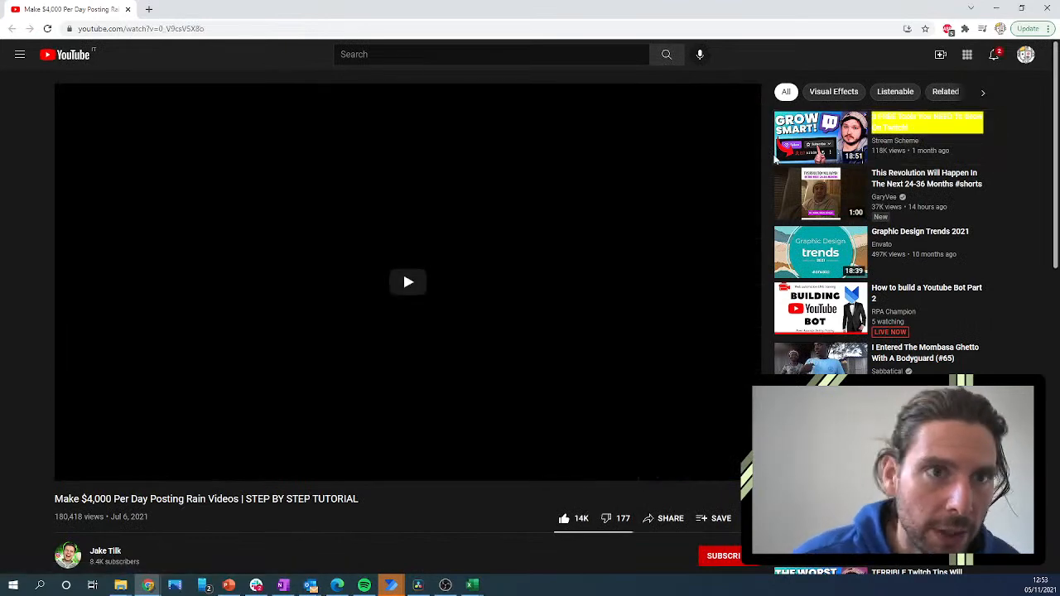
{"action": "left_click", "coordinate": [779, 151]}
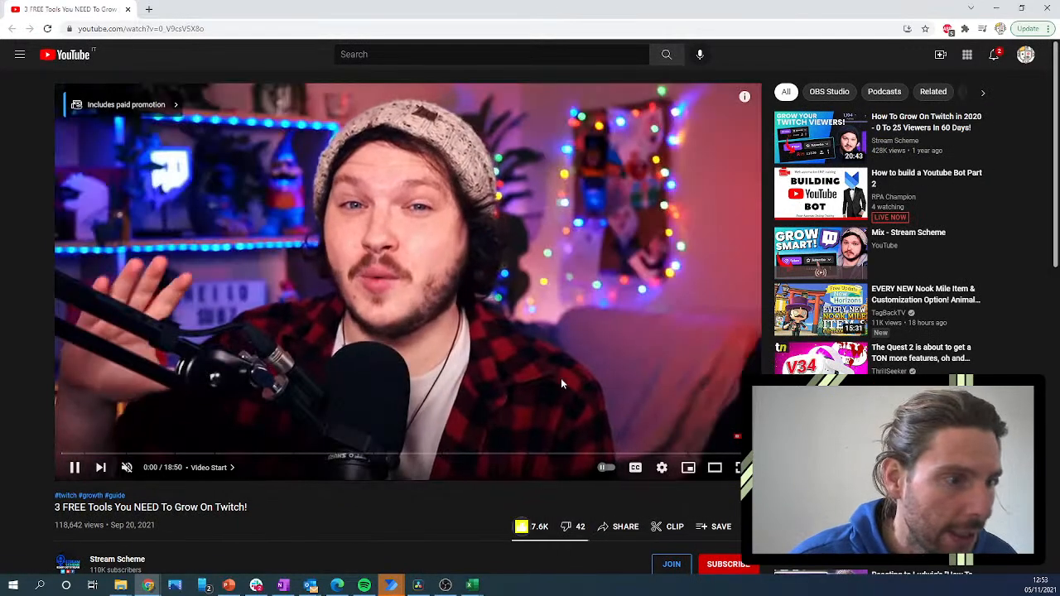
{"action": "scroll", "coordinate": [561, 384], "scroll_direction": "down", "scroll_amount": 7}
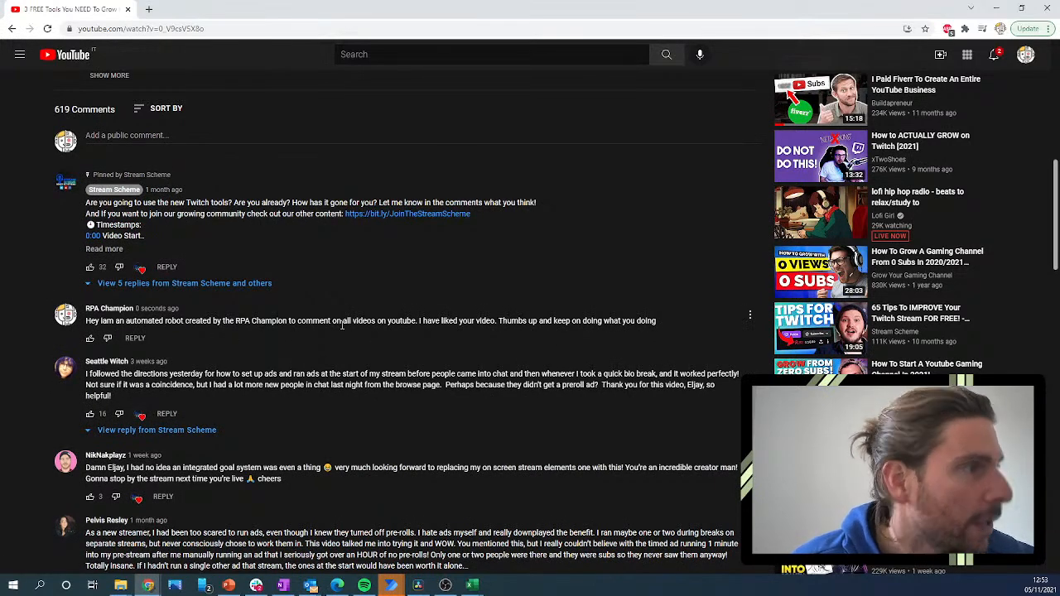
{"action": "scroll", "coordinate": [342, 325], "scroll_direction": "up", "scroll_amount": 8}
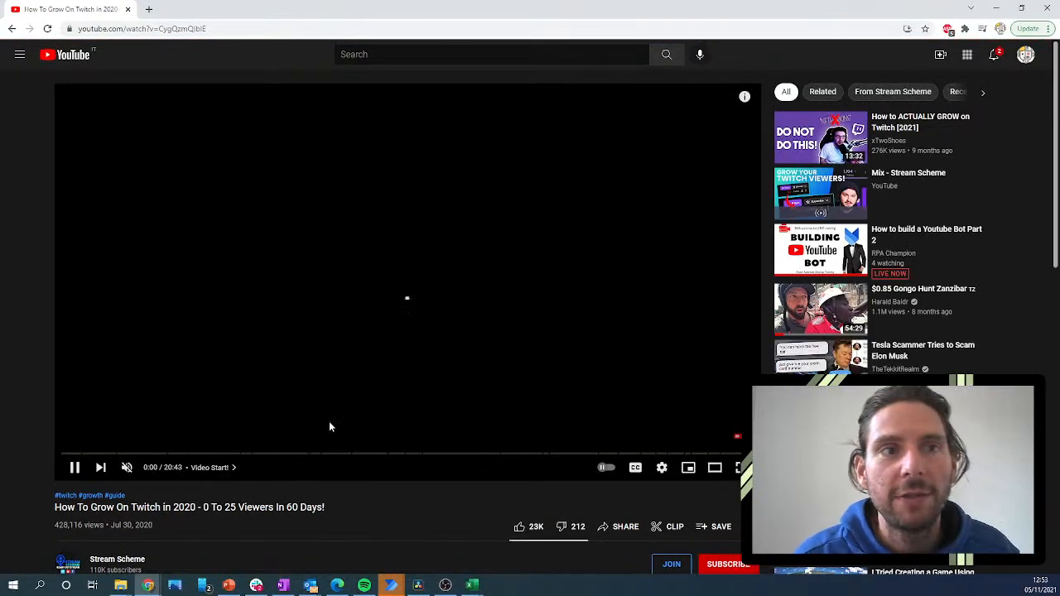
{"action": "scroll", "coordinate": [329, 424], "scroll_direction": "down", "scroll_amount": 6}
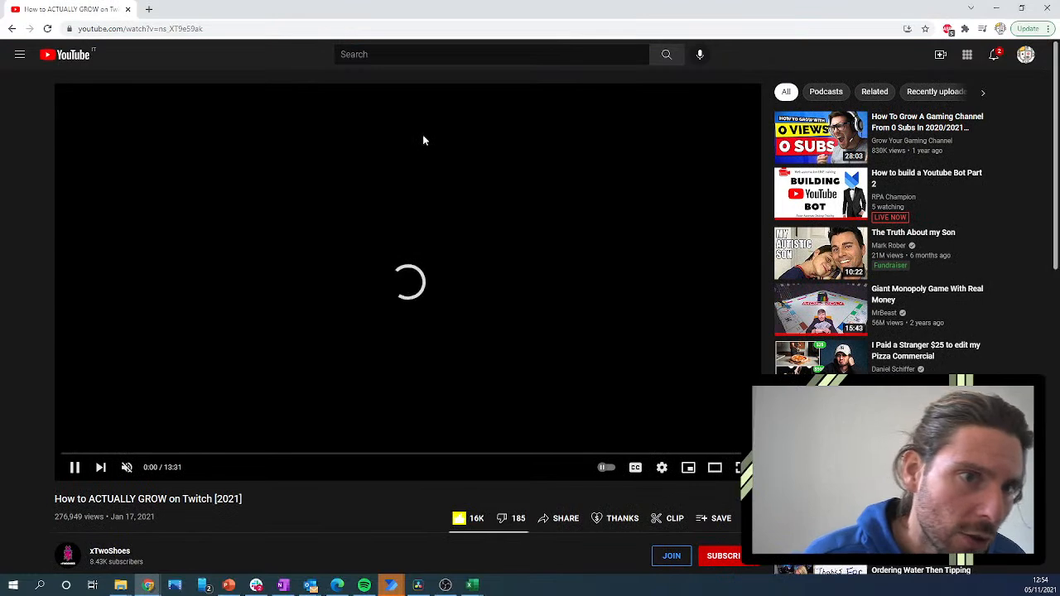
{"action": "scroll", "coordinate": [422, 140], "scroll_direction": "down", "scroll_amount": 10}
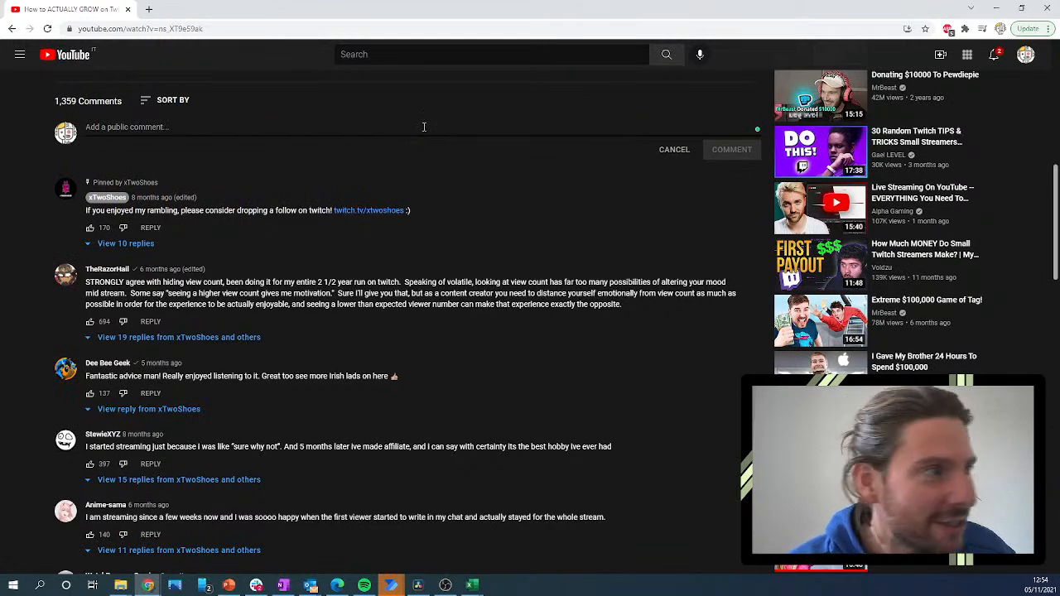
Watch the running flow comment on the remaining recommended videos, and return to the Main subflow in Power Automate Desktop.
{"action": "type", "text": "Hey my name is the RPA Champion and I have created a bot that will comment on all videos on youtube."}
{"action": "key", "text": "Tab"}
{"action": "key", "text": "Tab"}
{"action": "key", "text": "Return"}
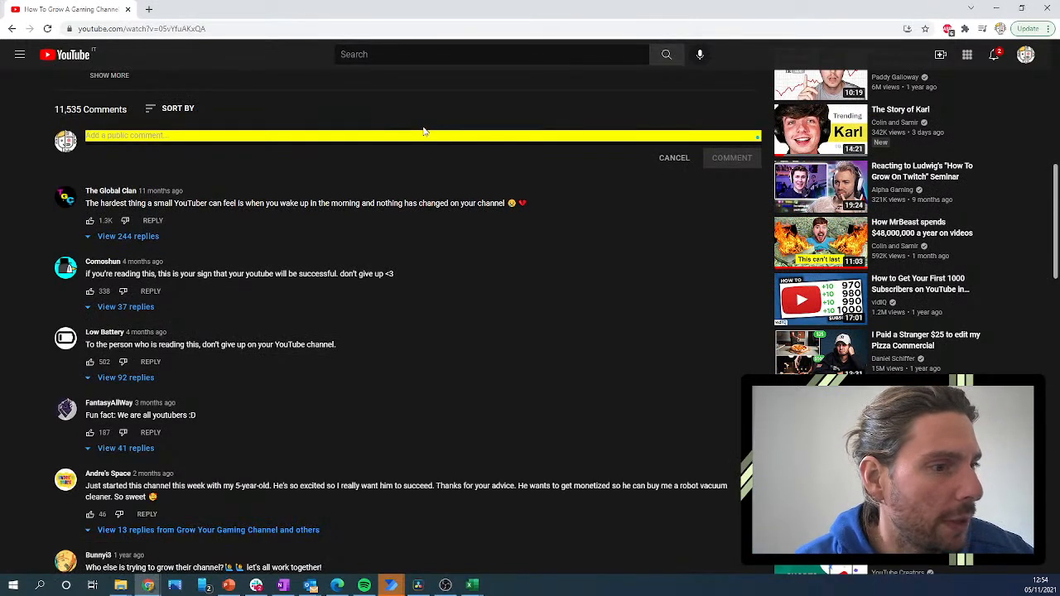
{"action": "left_click", "coordinate": [423, 135]}
{"action": "type", "text": "Great video thank you for sharing your knowledge and thank you for your time. Iam the RPA Champ"}
{"action": "key", "text": "ctrl+Return"}
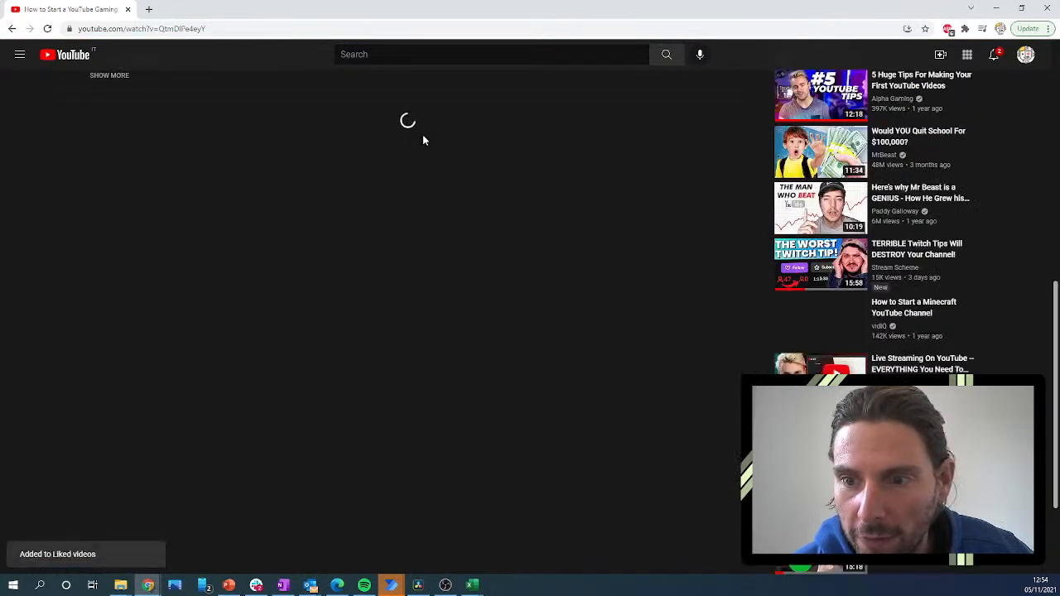
{"action": "left_click", "coordinate": [423, 135]}
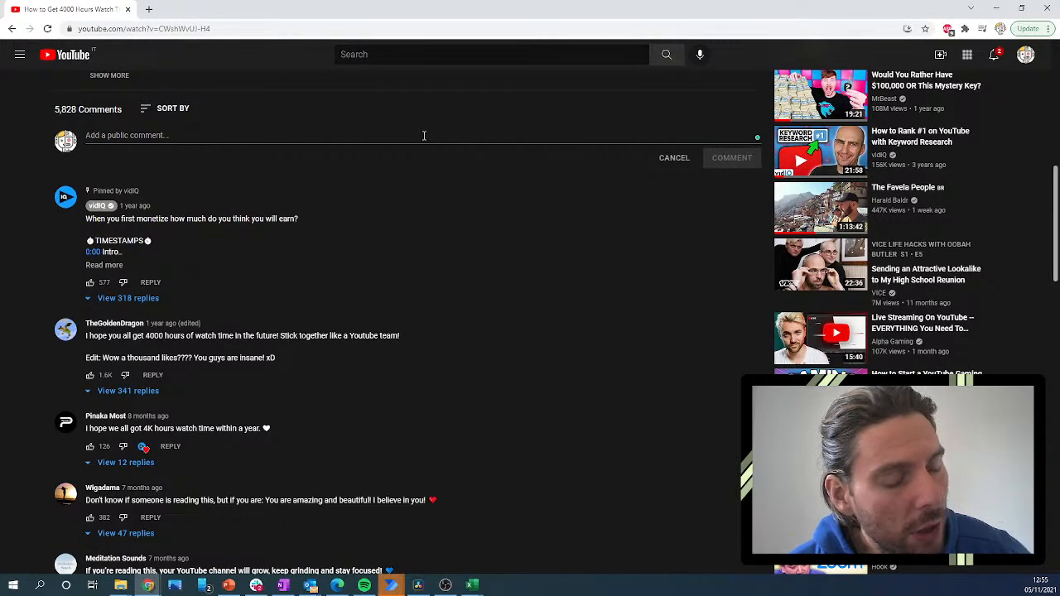
{"action": "key", "text": "alt+Tab"}
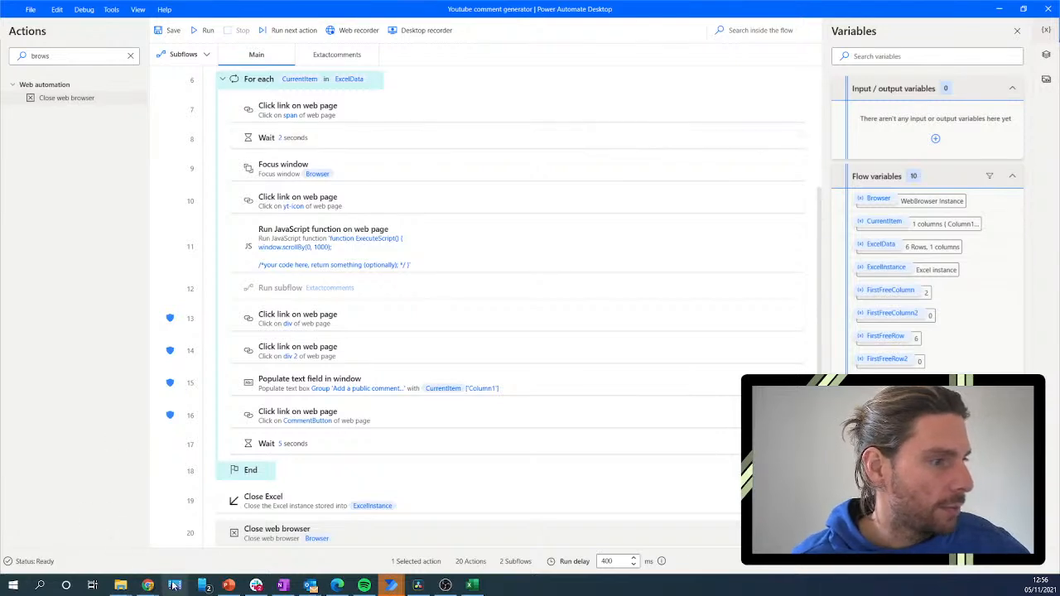
{"action": "scroll", "coordinate": [477, 338], "scroll_direction": "down", "scroll_amount": 1}
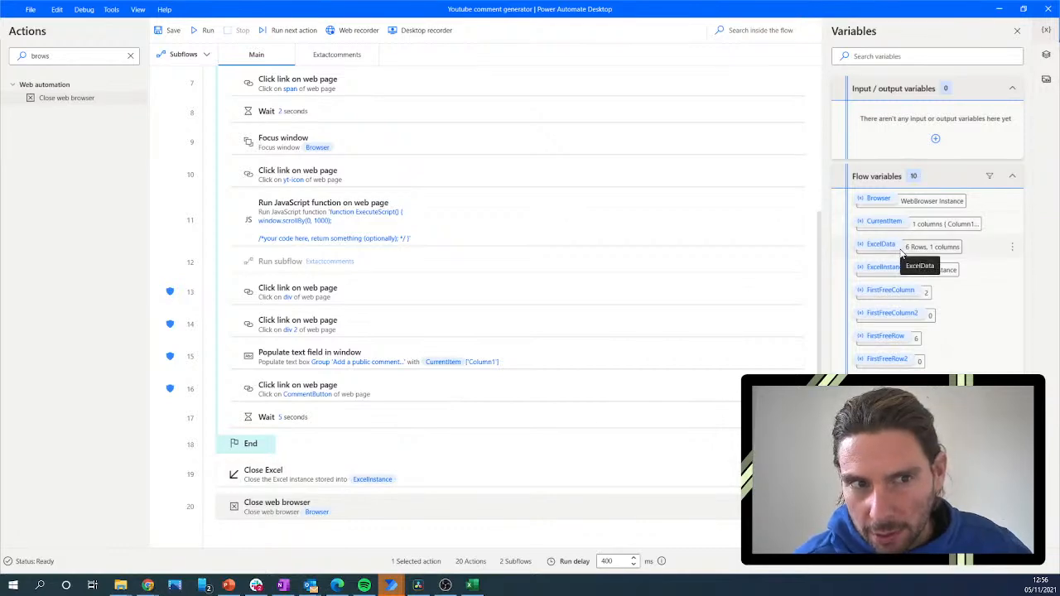
Switch to the read-only comments workbook in Excel, save it as comment3 in the Linkedin folder, and close it.
{"action": "left_click", "coordinate": [474, 587]}
{"action": "scroll", "coordinate": [263, 345], "scroll_direction": "down", "scroll_amount": 2}
{"action": "scroll", "coordinate": [264, 344], "scroll_direction": "up", "scroll_amount": 5}
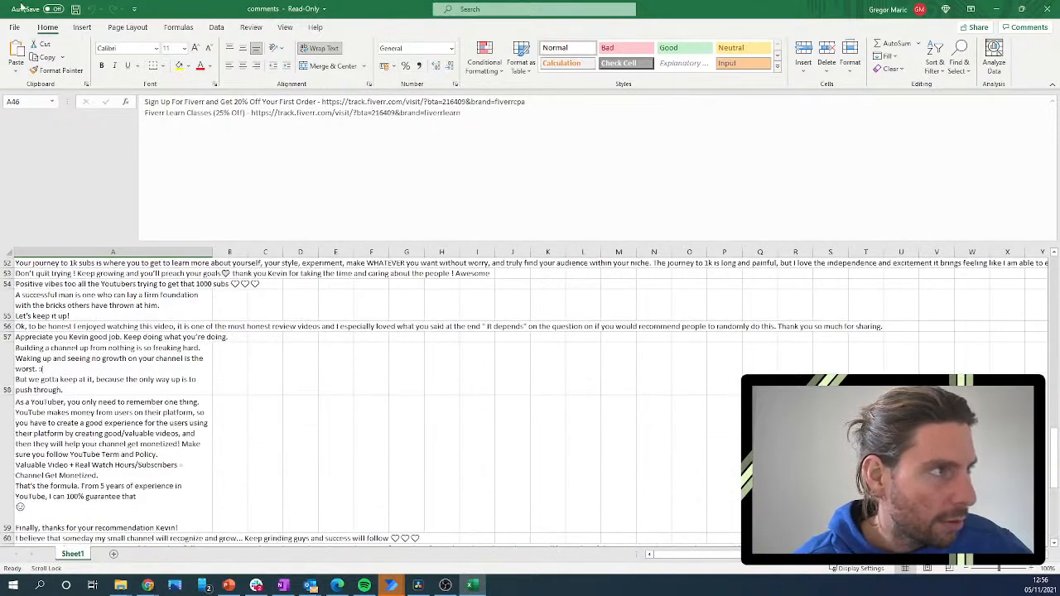
{"action": "left_click", "coordinate": [81, 8]}
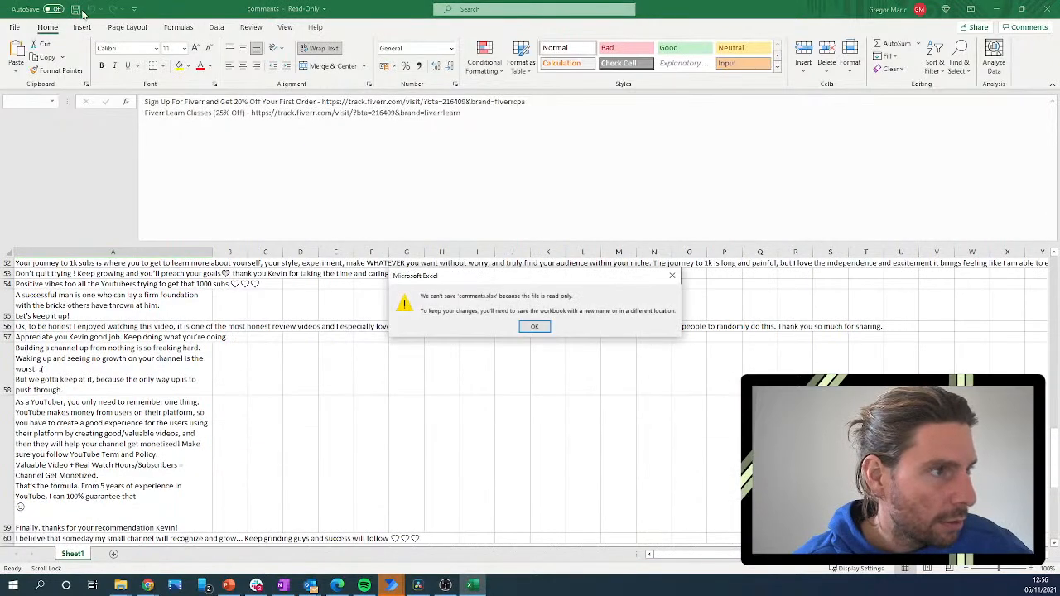
{"action": "left_click", "coordinate": [535, 327]}
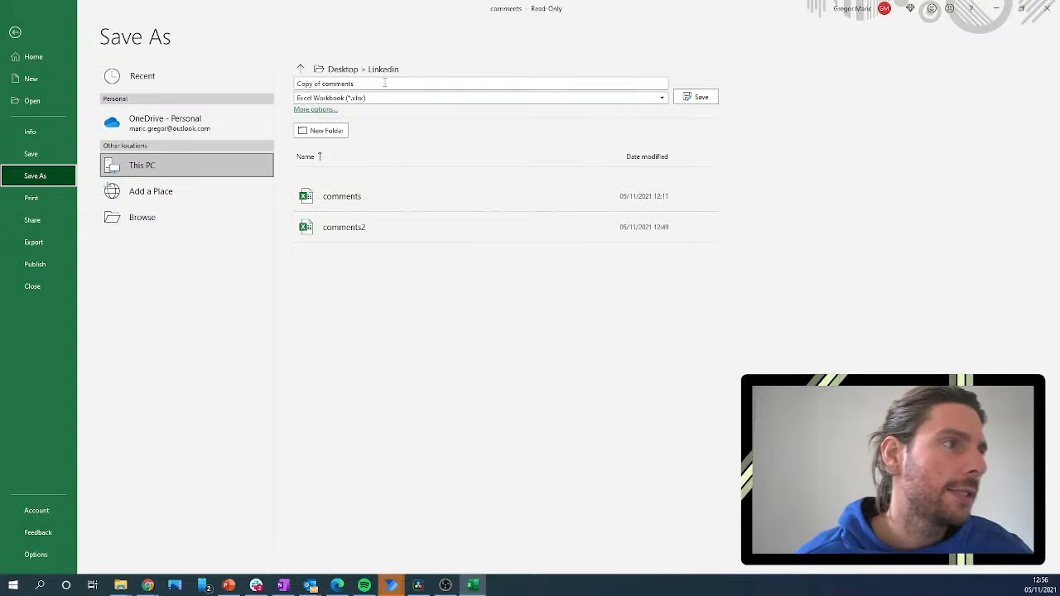
{"action": "left_click", "coordinate": [383, 83]}
{"action": "key", "text": "BackSpace"}
{"action": "type", "text": "comm"}
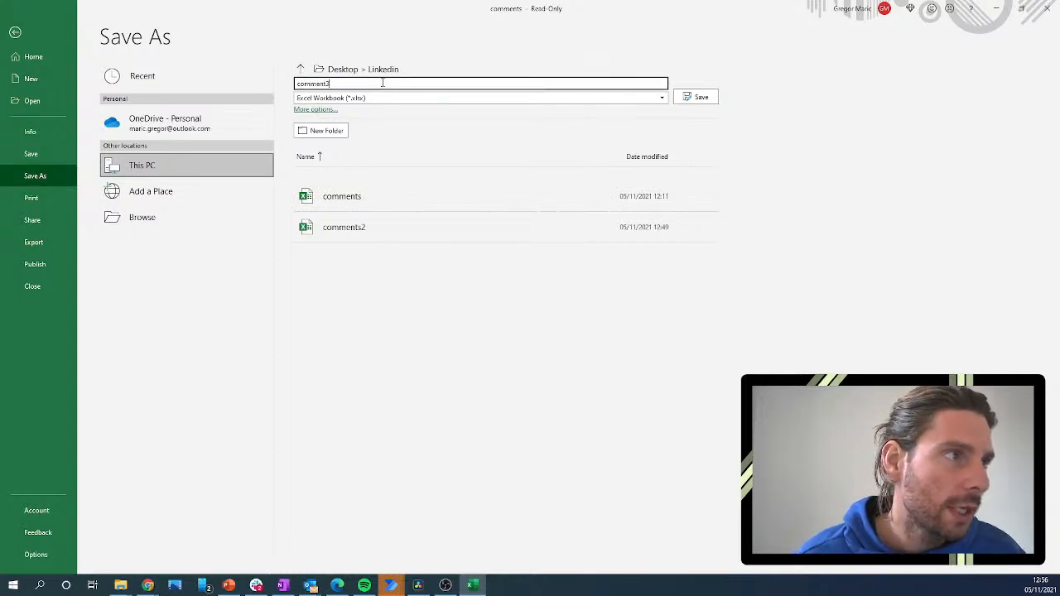
{"action": "key", "text": "Return"}
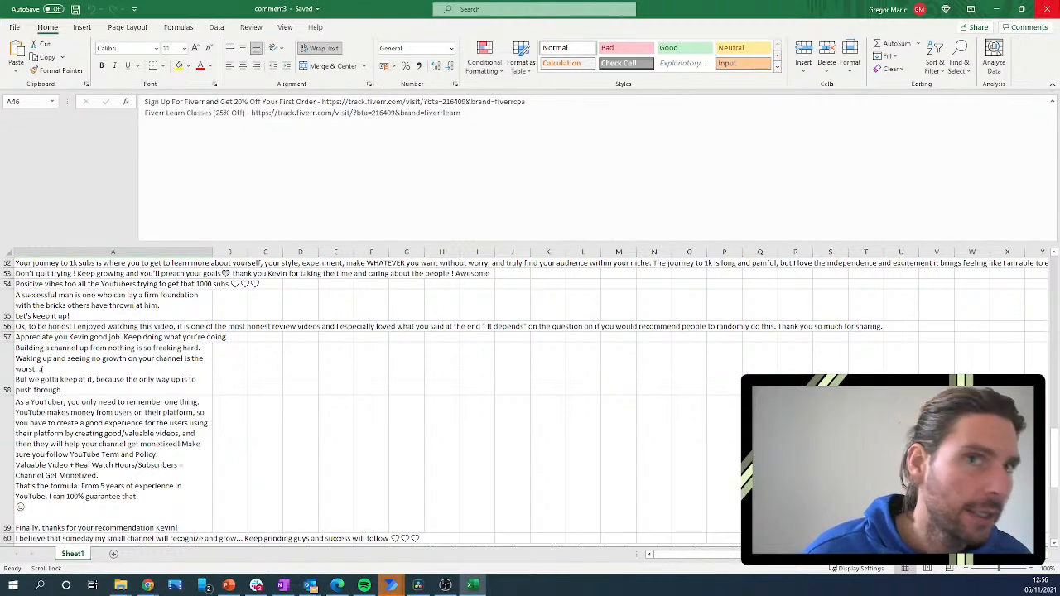
{"action": "left_click", "coordinate": [1047, 8]}
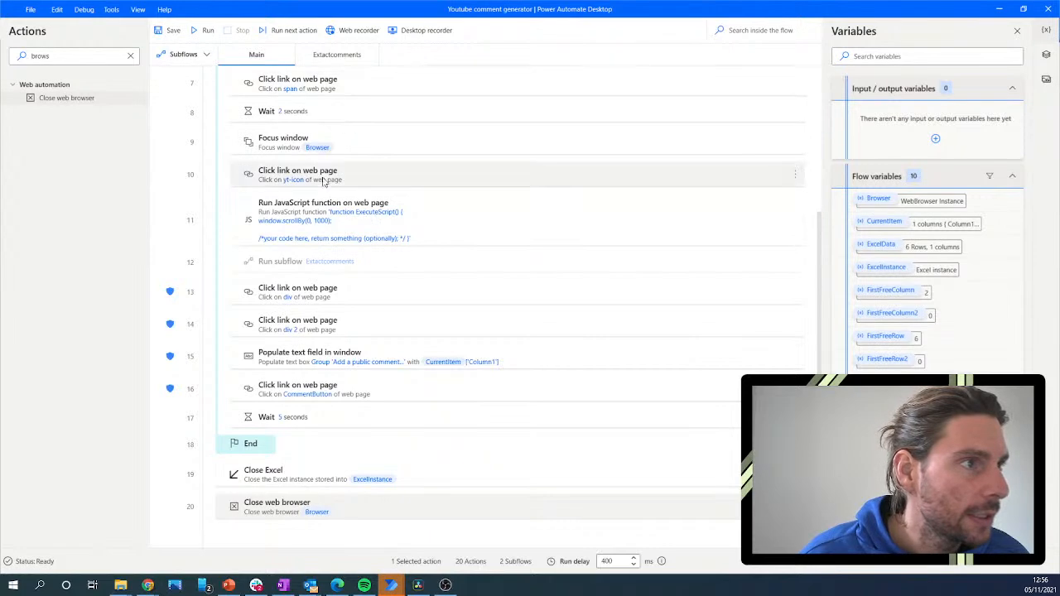
Check the document path and options of the Launch Excel action without changing them.
{"action": "scroll", "coordinate": [323, 180], "scroll_direction": "up", "scroll_amount": 5}
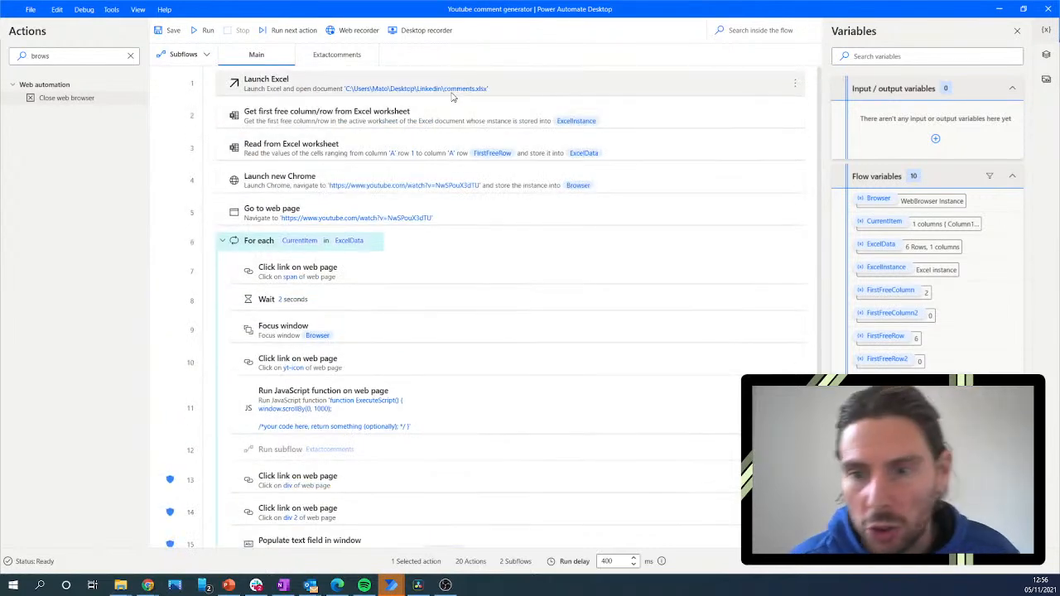
{"action": "left_click", "coordinate": [453, 95]}
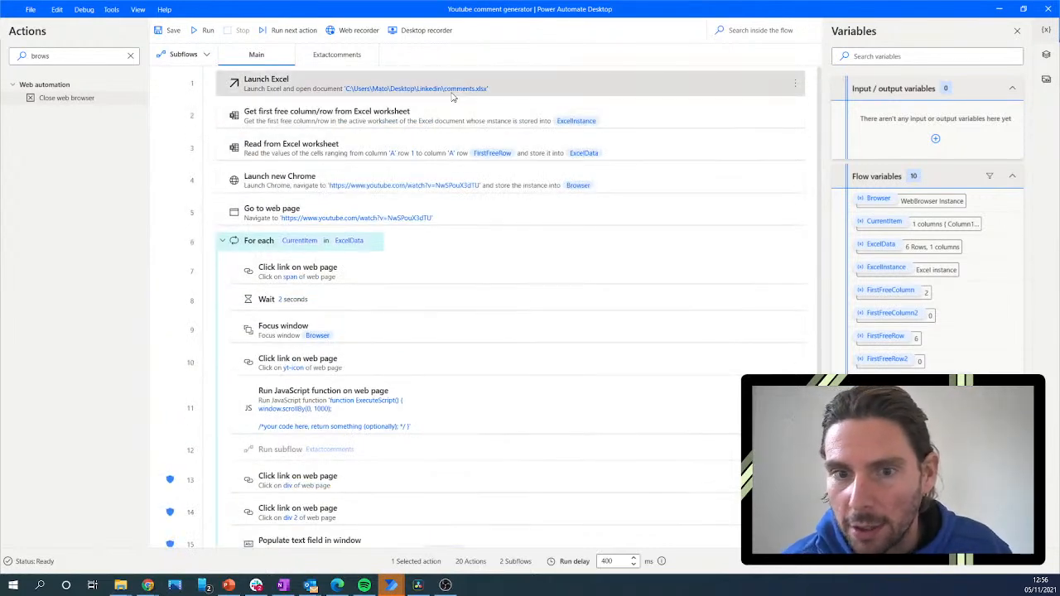
{"action": "double_click", "coordinate": [454, 95]}
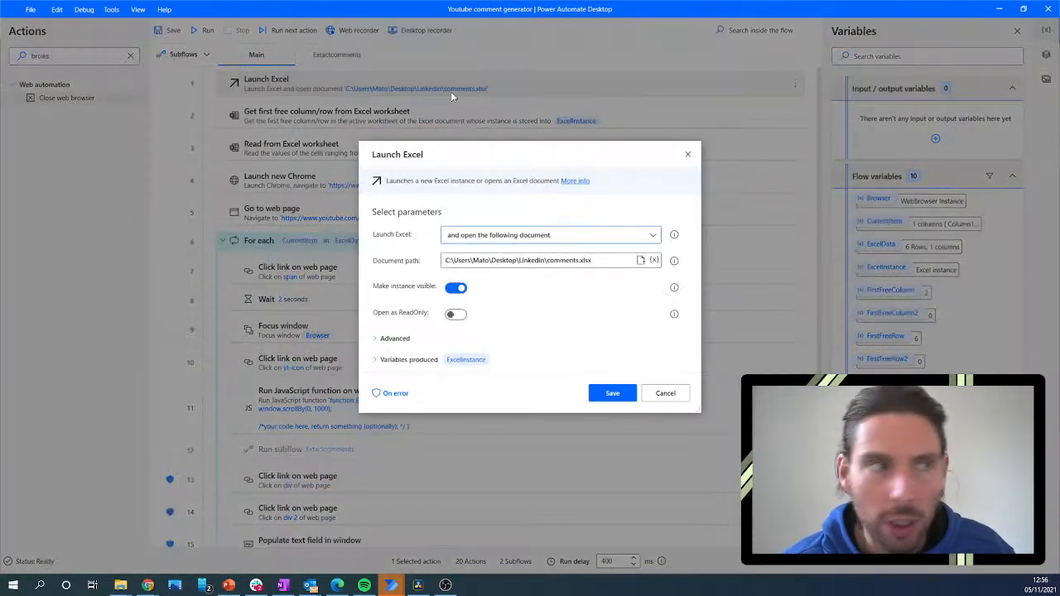
{"action": "left_click", "coordinate": [665, 393]}
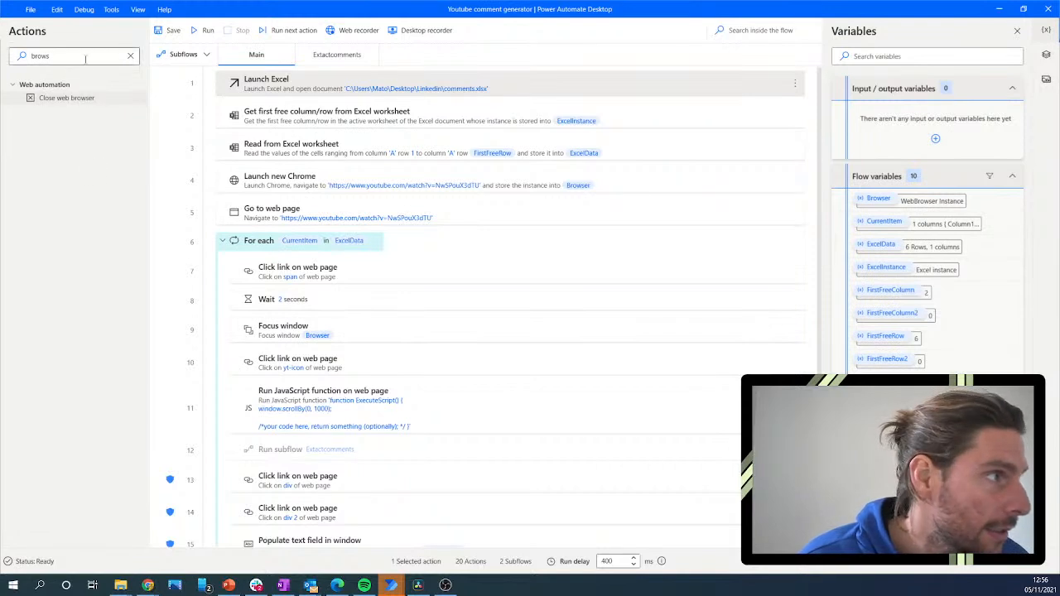
Find the Run Python script action, insert it before Launch Excel, and enter "import rand" as its script.
{"action": "left_click", "coordinate": [131, 57]}
{"action": "type", "text": "b"}
{"action": "type", "text": "yth"}
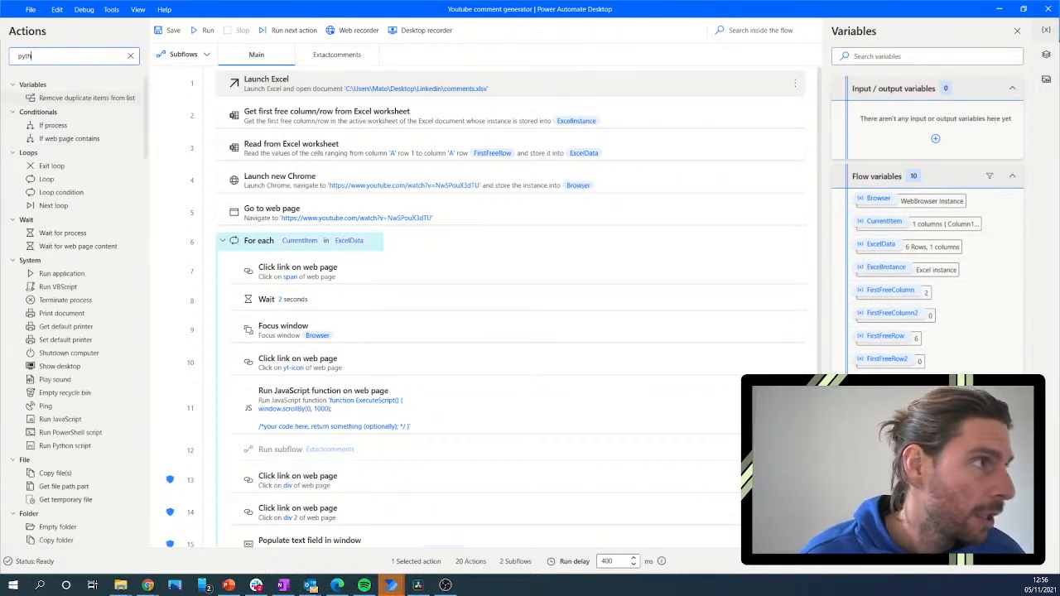
{"action": "left_click_drag", "start_coordinate": [66, 98], "coordinate": [321, 80]}
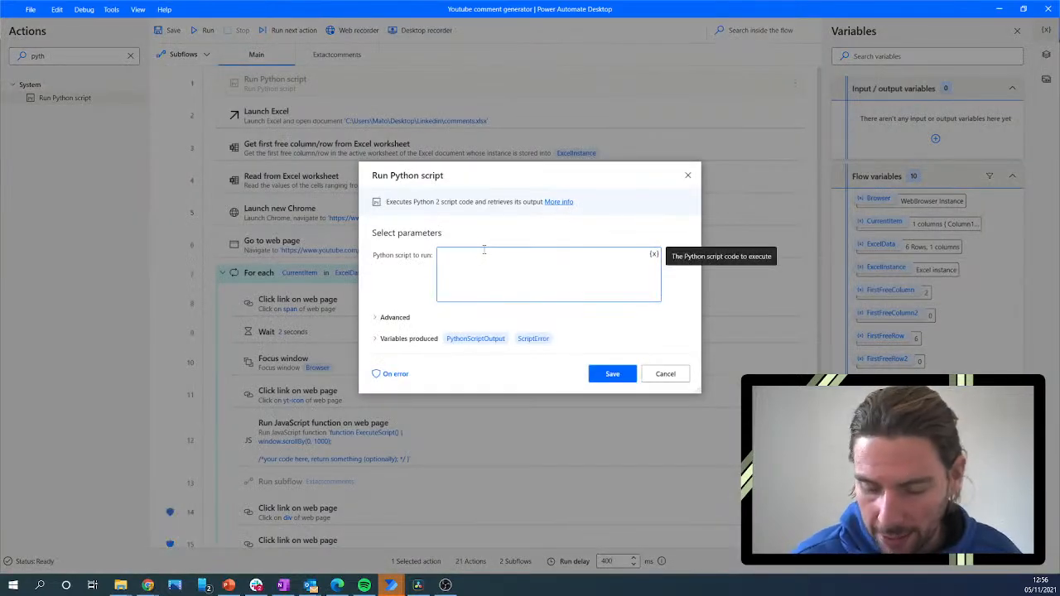
{"action": "type", "text": "import rand"}
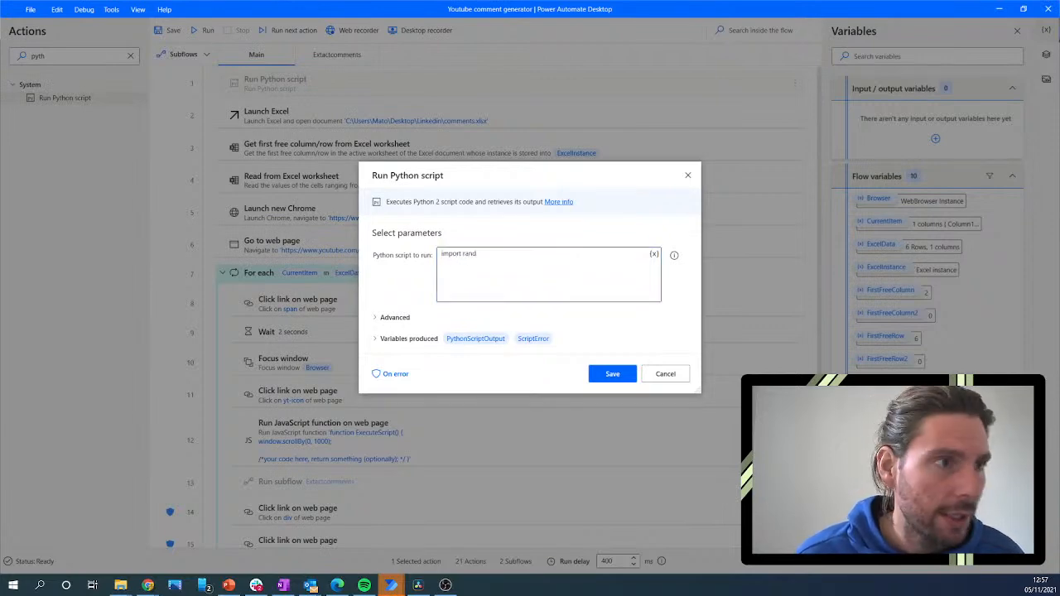
Switch to Chrome, search Google for "random number with python", and look through the results.
{"action": "key", "text": "alt+Tab"}
{"action": "left_click", "coordinate": [247, 28]}
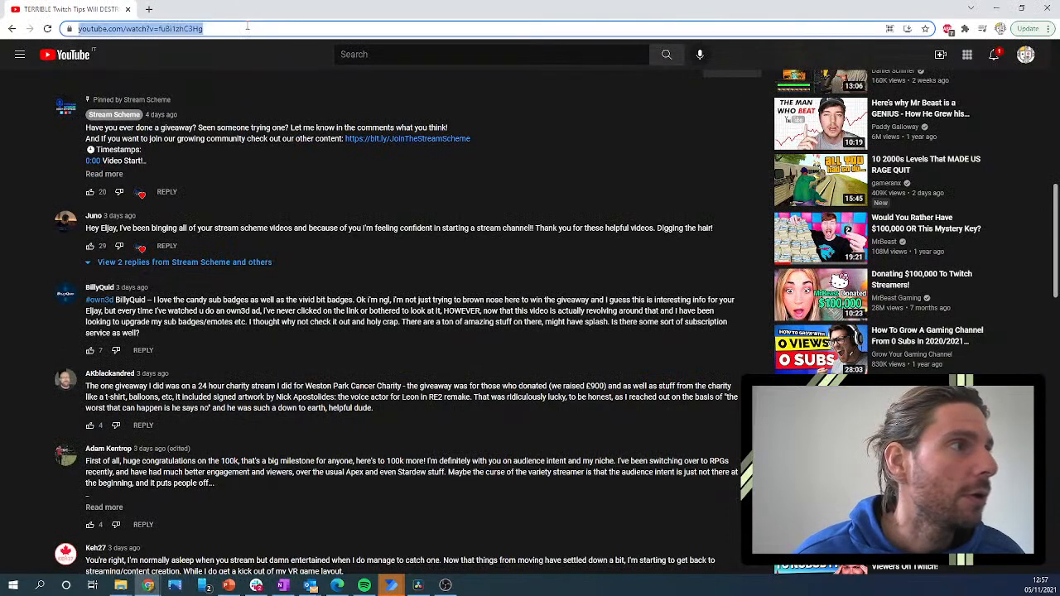
{"action": "type", "text": "random nu"}
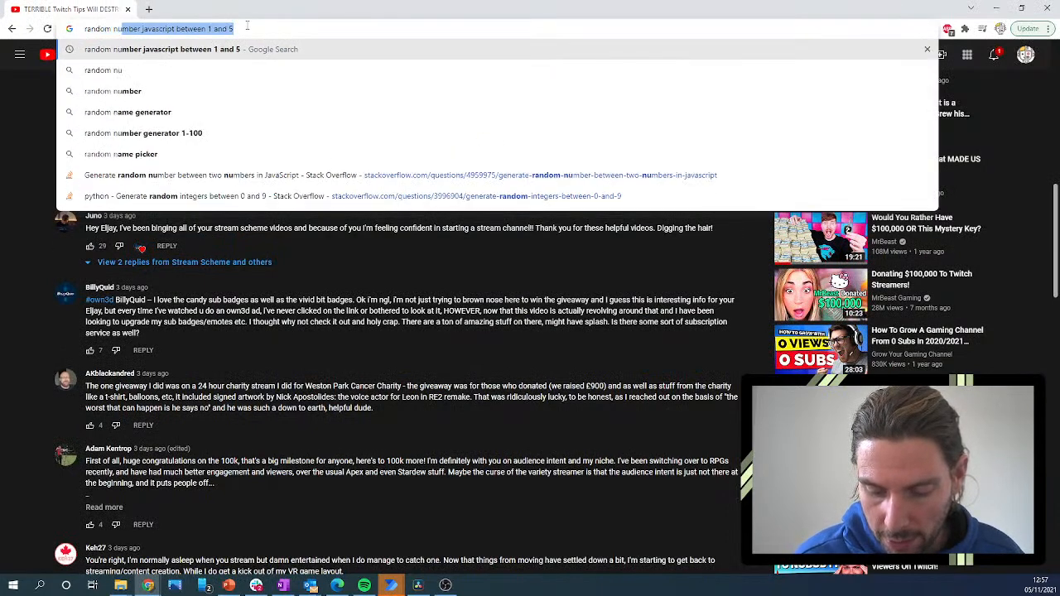
{"action": "type", "text": "mber with p"}
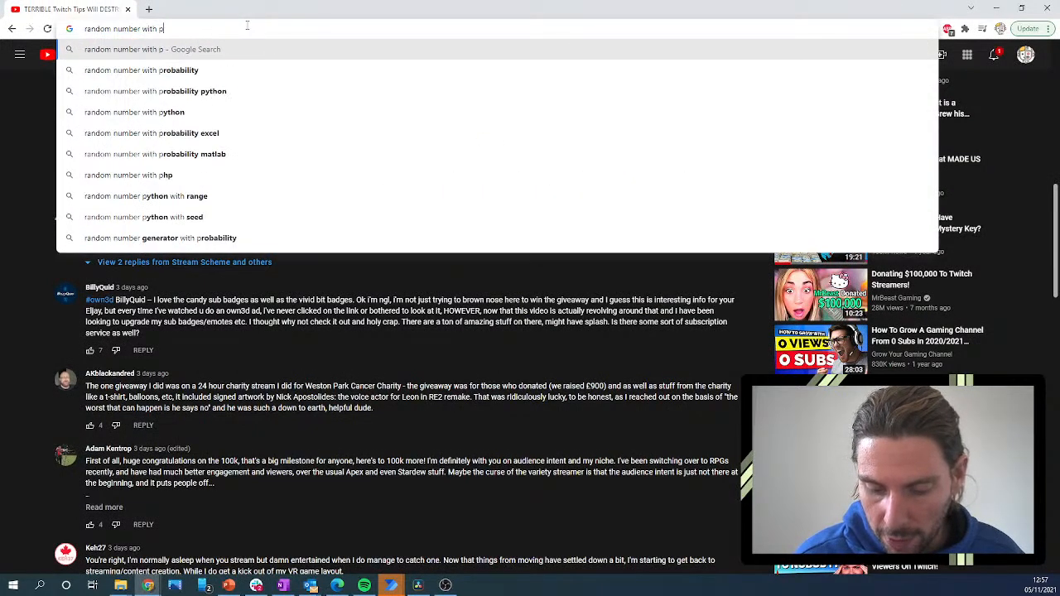
{"action": "type", "text": "ython"}
{"action": "key", "text": "Return"}
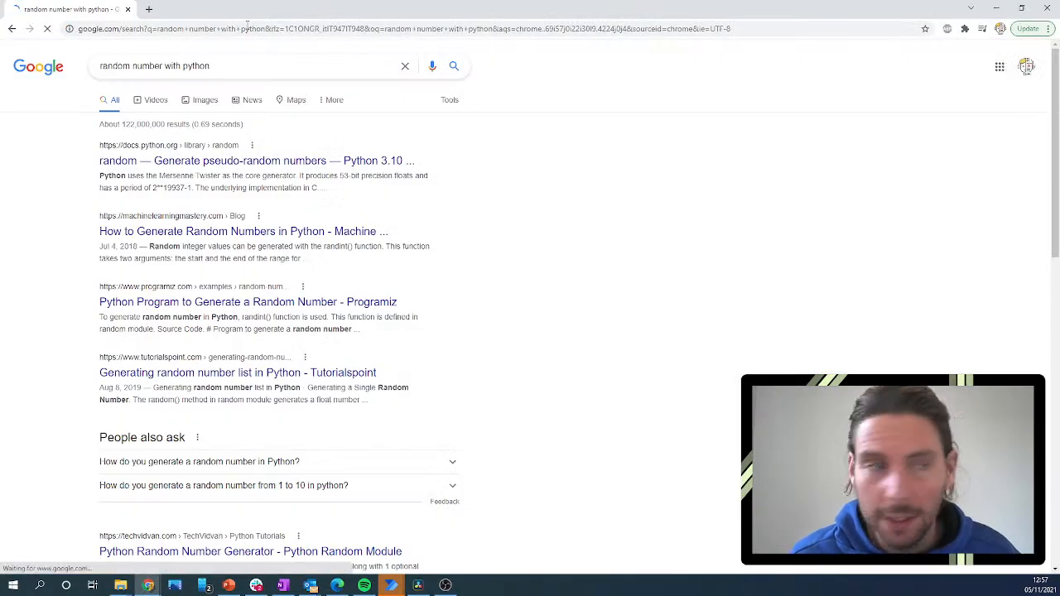
{"action": "scroll", "coordinate": [222, 275], "scroll_direction": "down", "scroll_amount": 4}
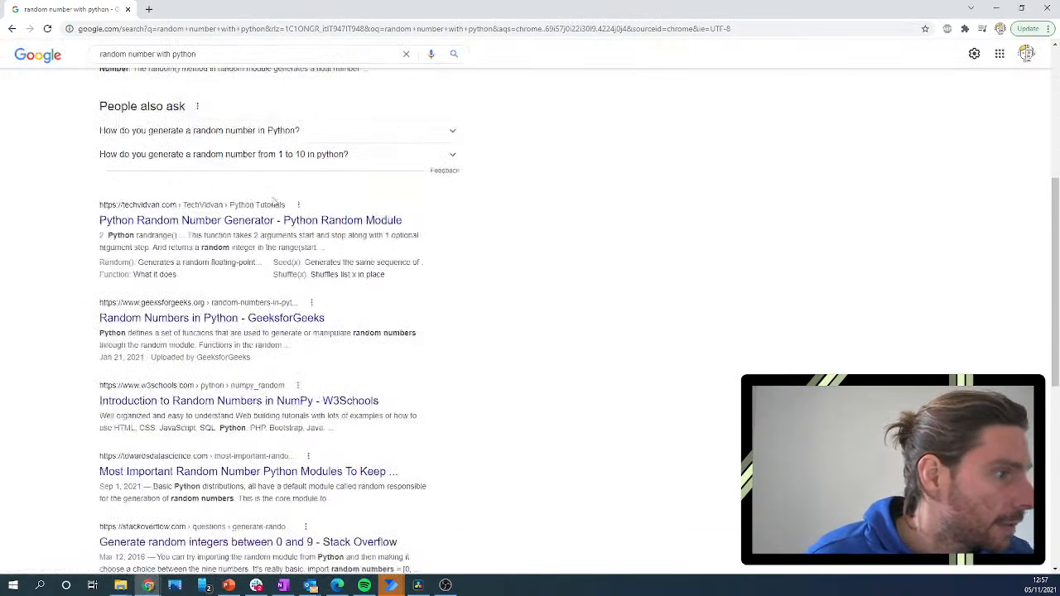
{"action": "scroll", "coordinate": [221, 256], "scroll_direction": "up", "scroll_amount": 4}
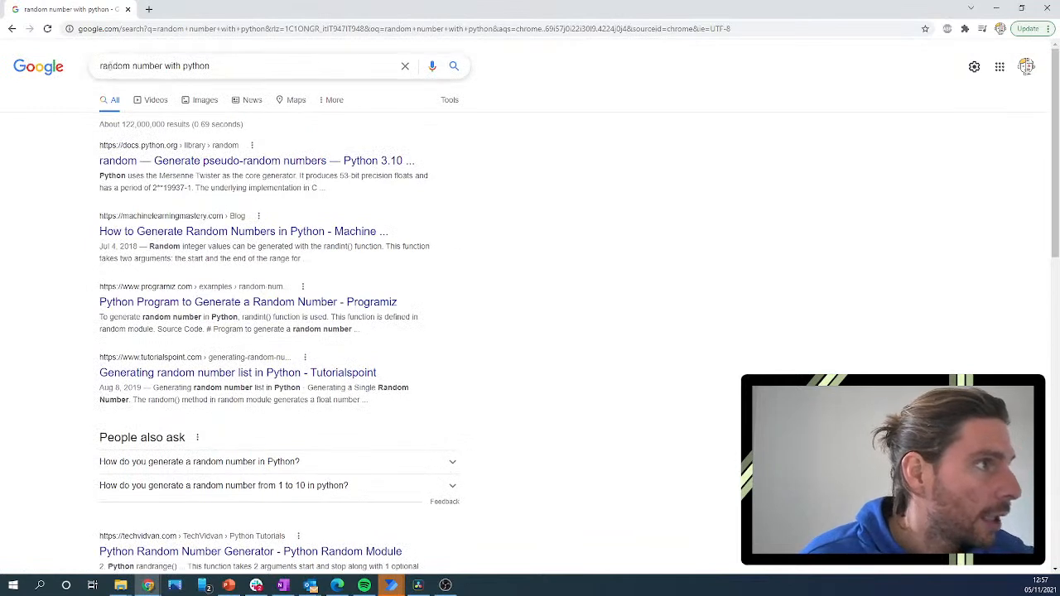
{"action": "left_click", "coordinate": [104, 67]}
{"action": "left_click", "coordinate": [552, 183]}
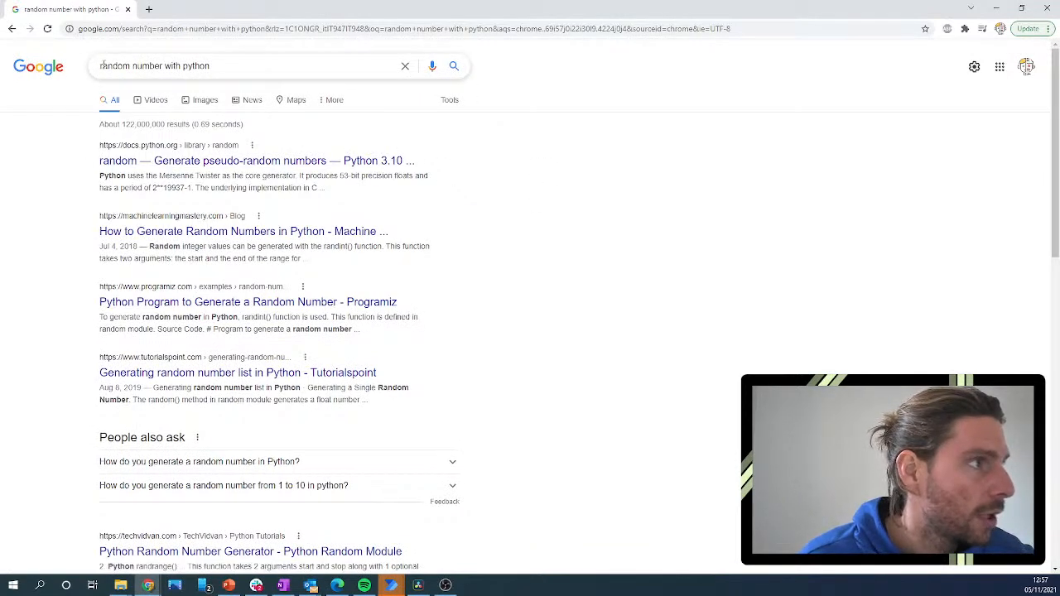
Search Google for "how to generate random number with python 0 5".
{"action": "left_click_drag", "start_coordinate": [110, 65], "coordinate": [360, 67]}
{"action": "type", "text": "h"}
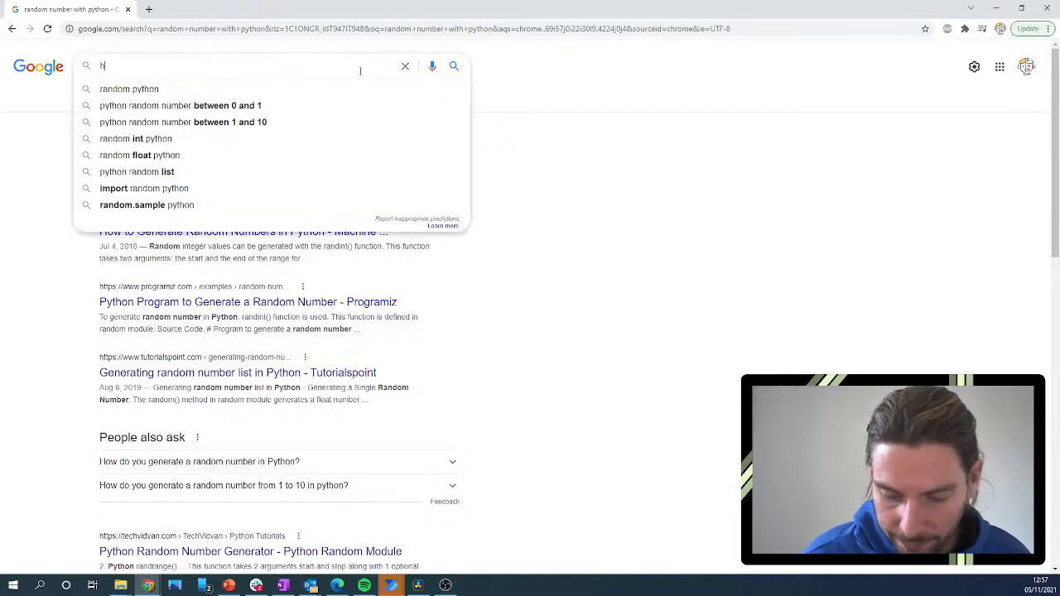
{"action": "type", "text": "ow to generate"}
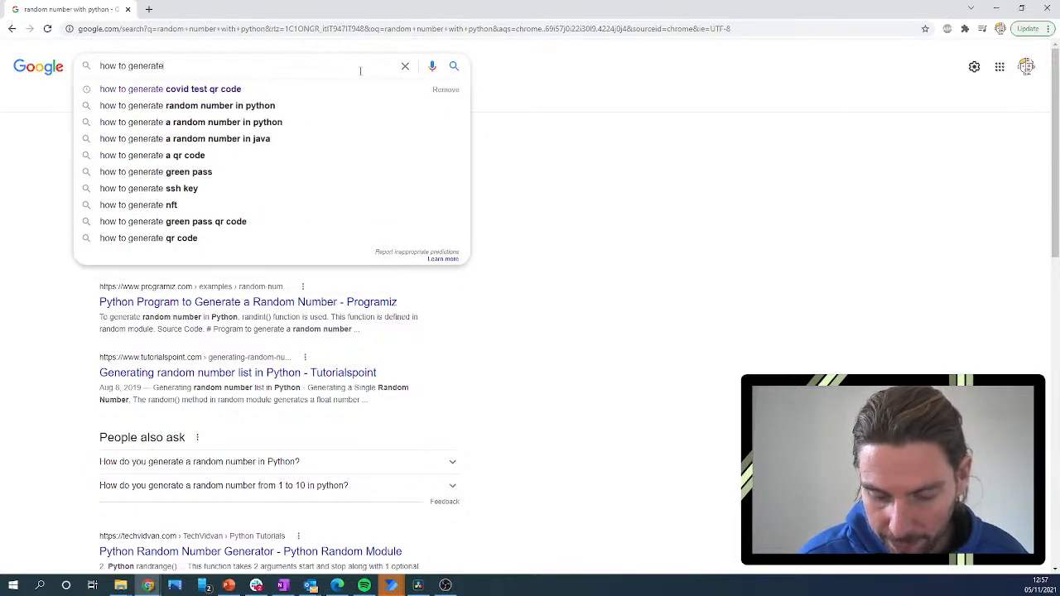
{"action": "type", "text": " random nu"}
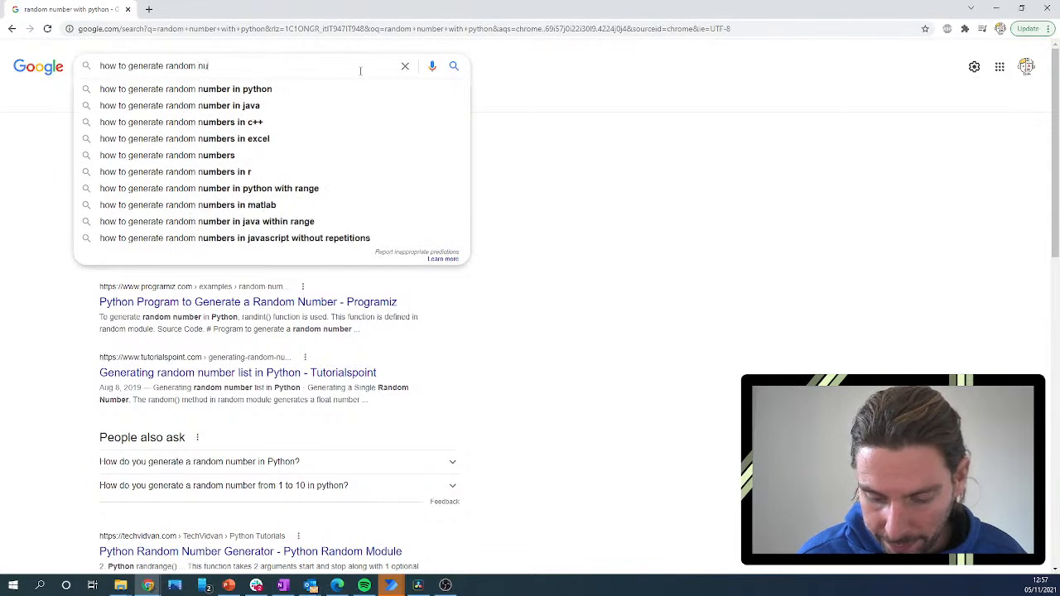
{"action": "type", "text": "mber with py"}
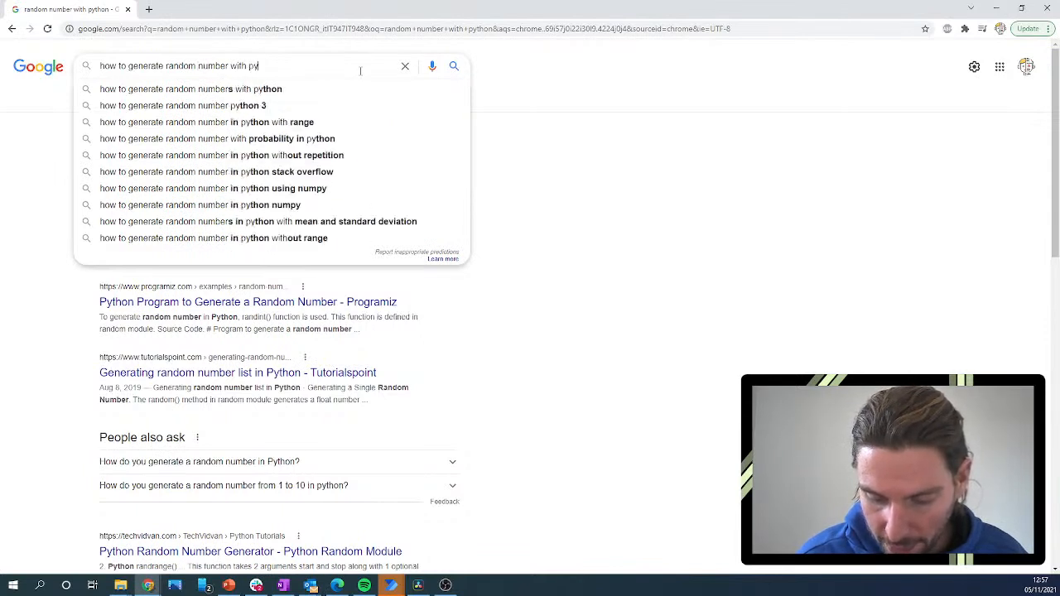
{"action": "type", "text": "thon 0 5"}
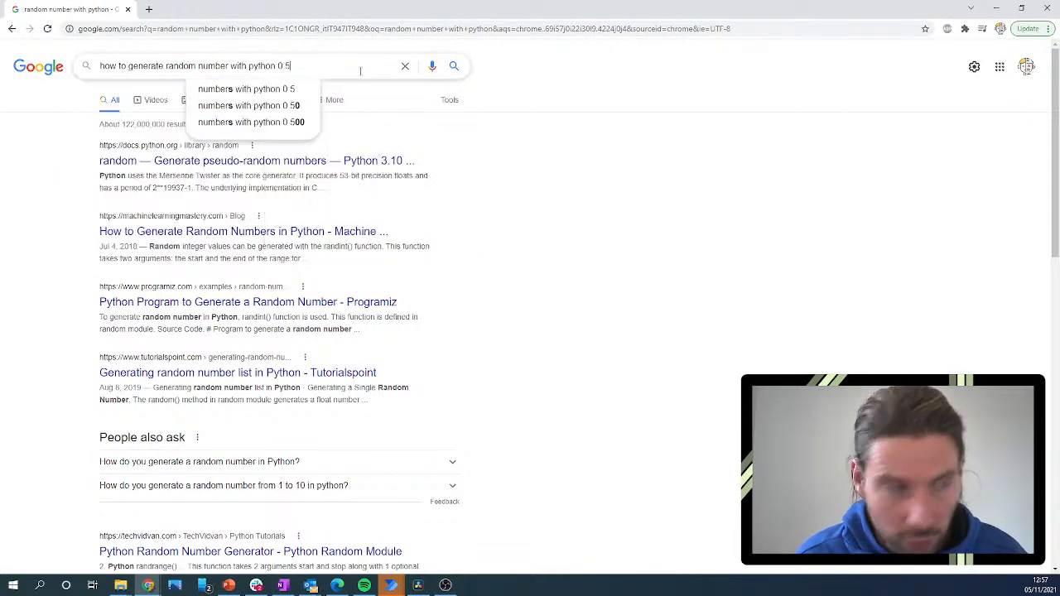
{"action": "key", "text": "Return"}
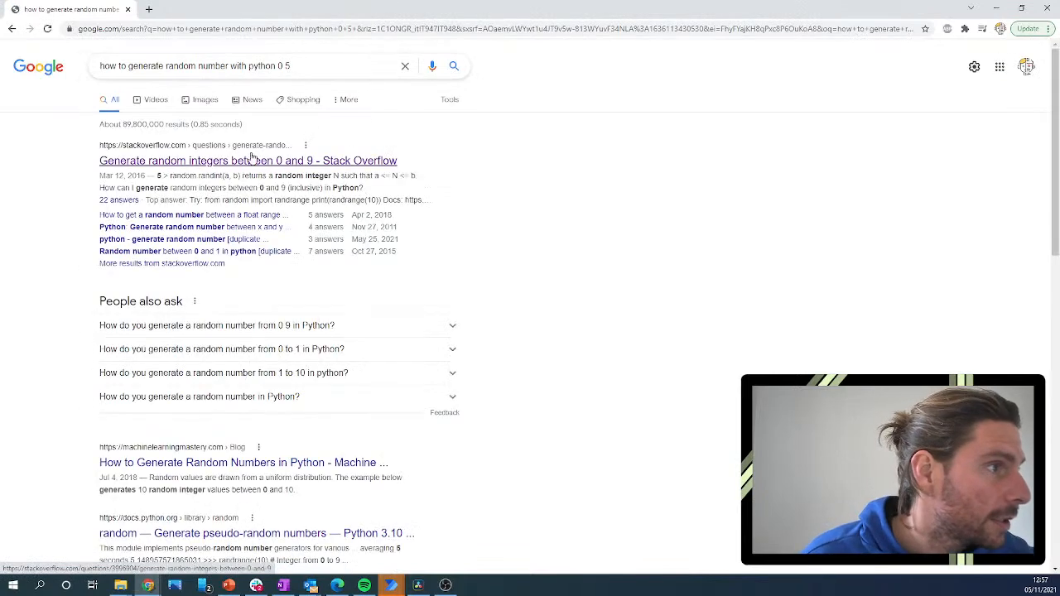
Open the Stack Overflow question on generating random integers between 0 and 9 and copy the answer's randint(0,9) code.
{"action": "left_click", "coordinate": [241, 161]}
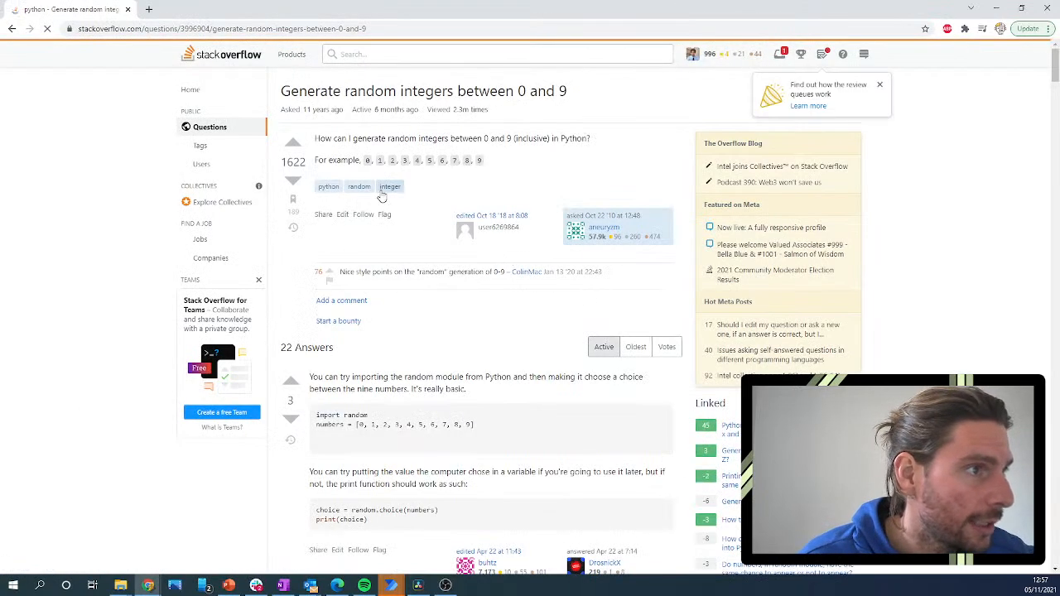
{"action": "scroll", "coordinate": [386, 189], "scroll_direction": "down", "scroll_amount": 3}
{"action": "left_click_drag", "start_coordinate": [466, 208], "coordinate": [318, 193]}
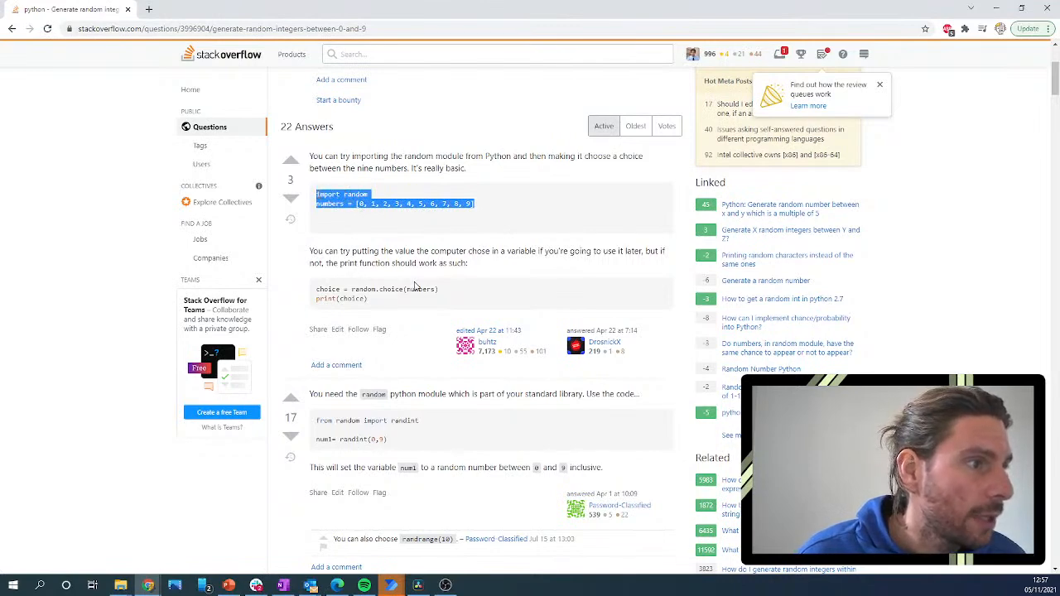
{"action": "scroll", "coordinate": [414, 286], "scroll_direction": "down", "scroll_amount": 2}
{"action": "left_click_drag", "start_coordinate": [390, 329], "coordinate": [319, 320]}
{"action": "key", "text": "ctrl+c"}
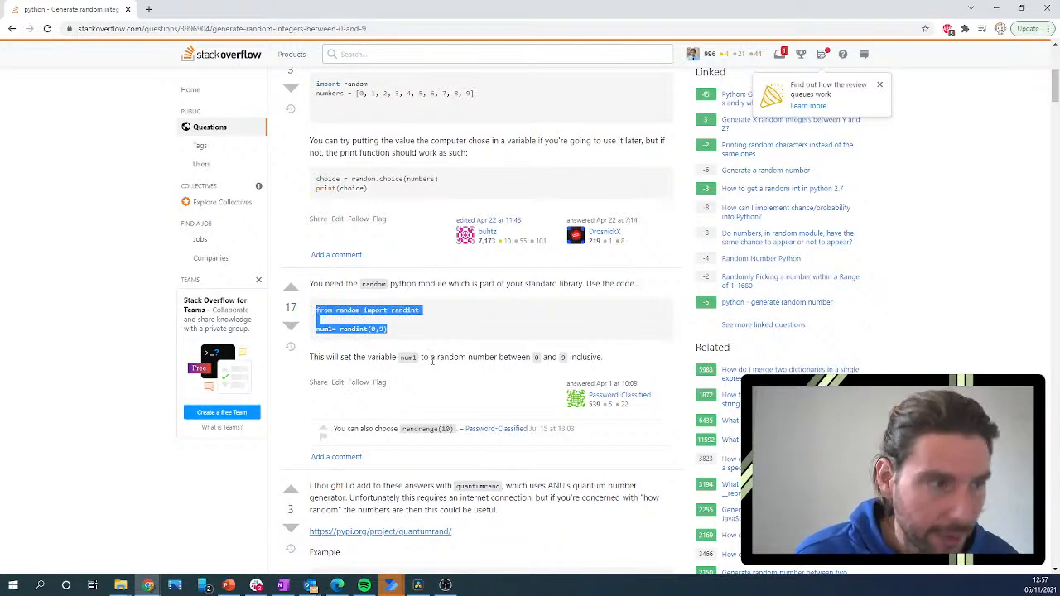
Return to Power Automate Desktop and replace the whole Python script with the copied randint(0,9) code.
{"action": "key", "text": "alt+Tab"}
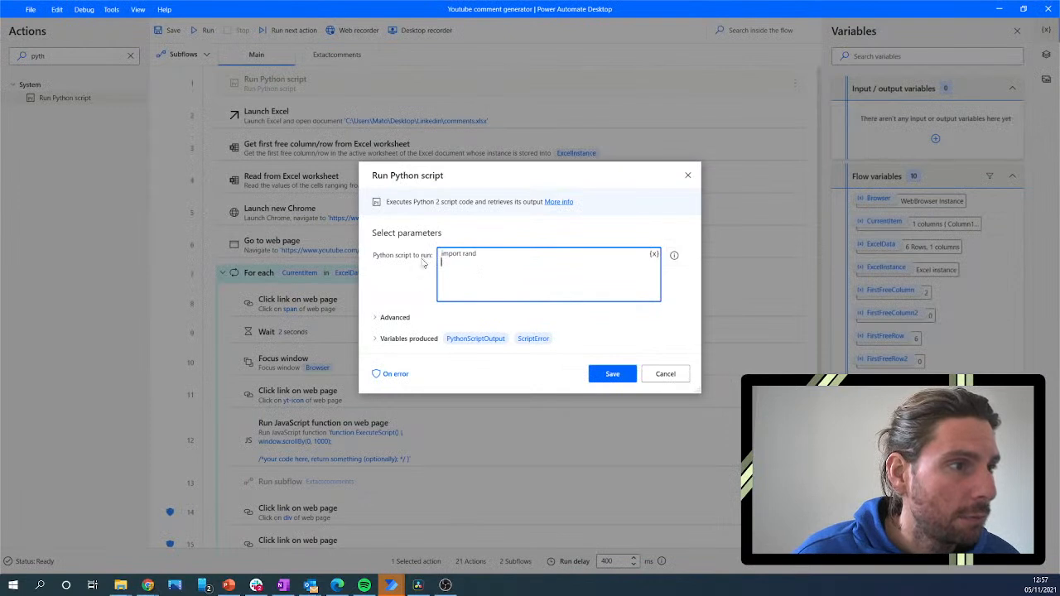
{"action": "key", "text": "ctrl+a"}
{"action": "key", "text": "ctrl+v"}
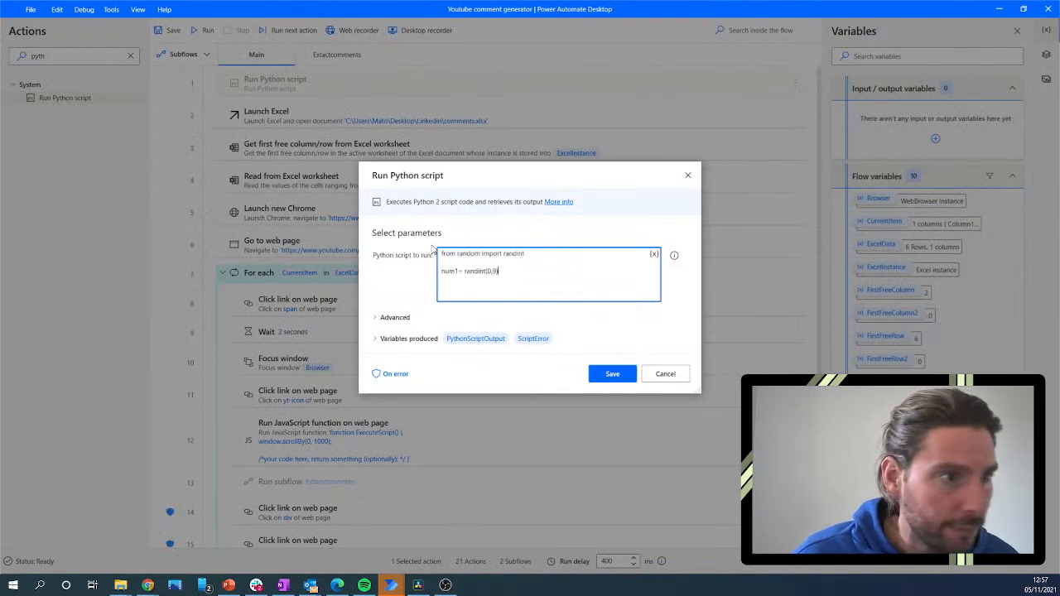
Review the advanced options and produced variables of the Run Python script action, and save it.
{"action": "left_click", "coordinate": [395, 317]}
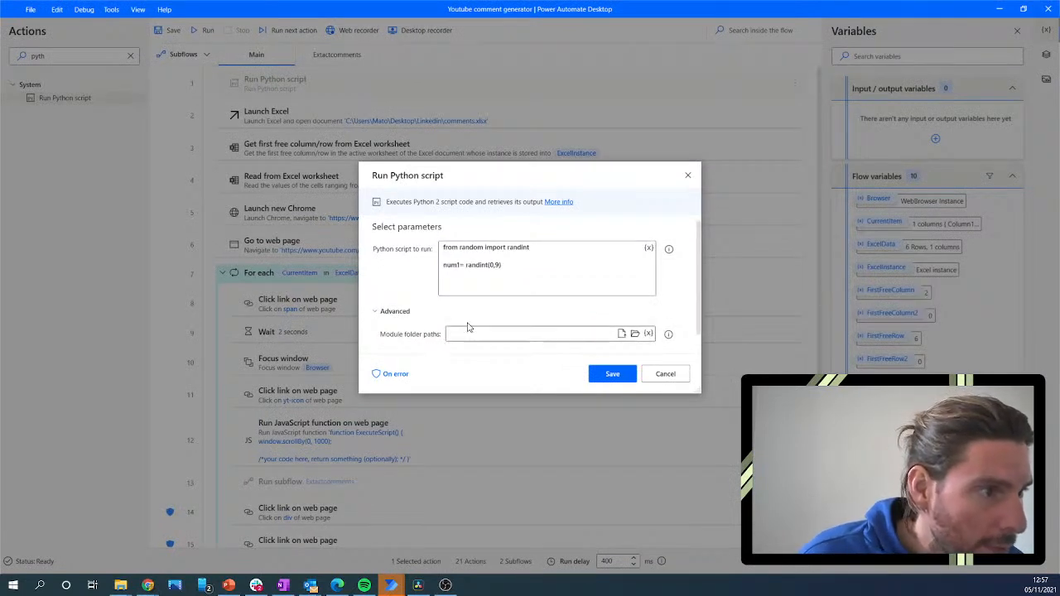
{"action": "scroll", "coordinate": [483, 308], "scroll_direction": "down", "scroll_amount": 1}
{"action": "left_click", "coordinate": [398, 340]}
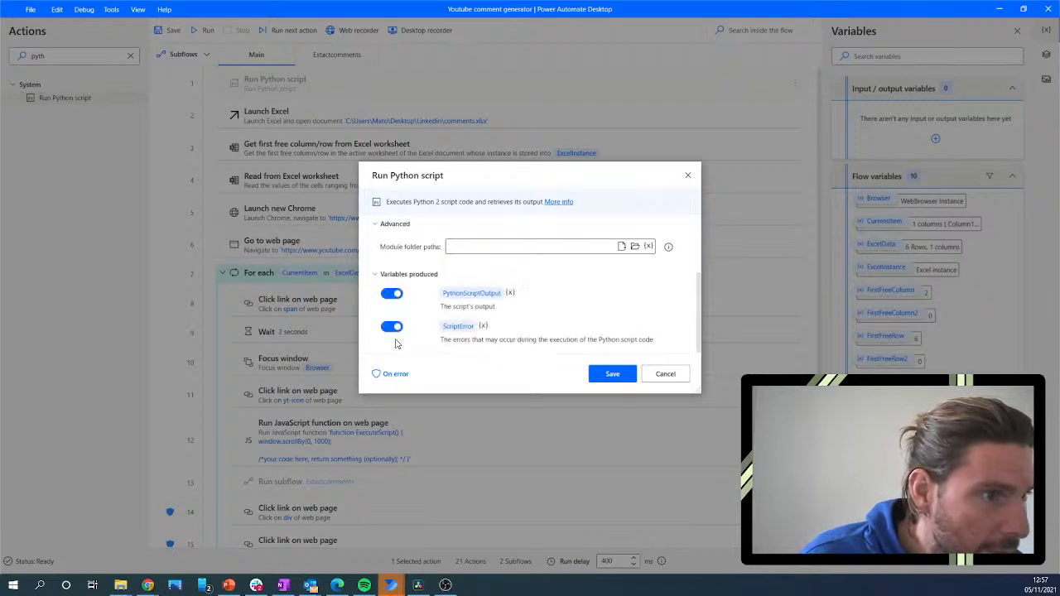
{"action": "scroll", "coordinate": [503, 257], "scroll_direction": "up", "scroll_amount": 3}
{"action": "left_click", "coordinate": [476, 267]}
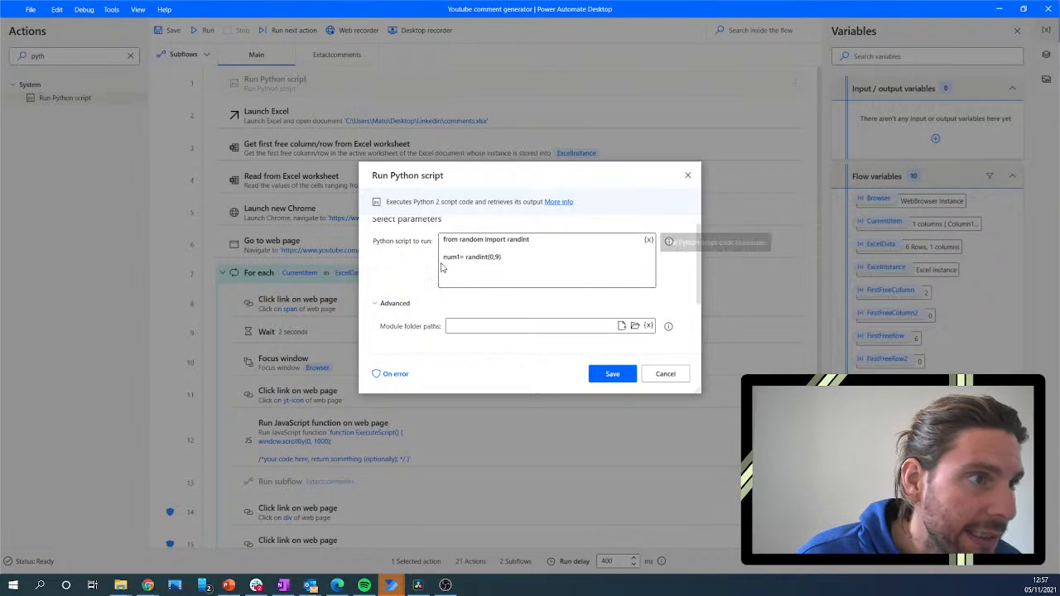
{"action": "scroll", "coordinate": [489, 273], "scroll_direction": "down", "scroll_amount": 3}
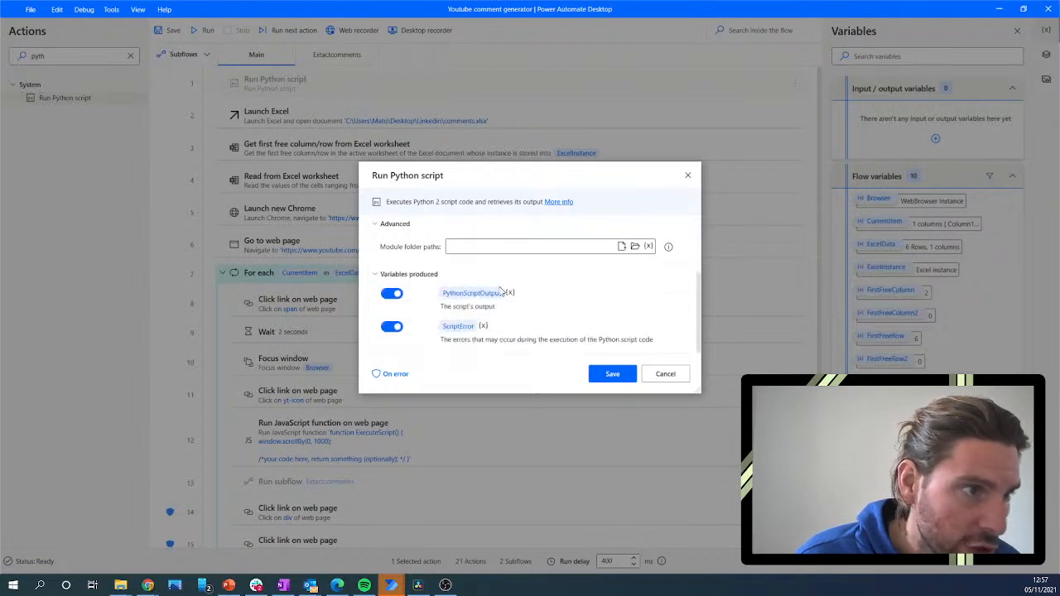
{"action": "left_click", "coordinate": [612, 374]}
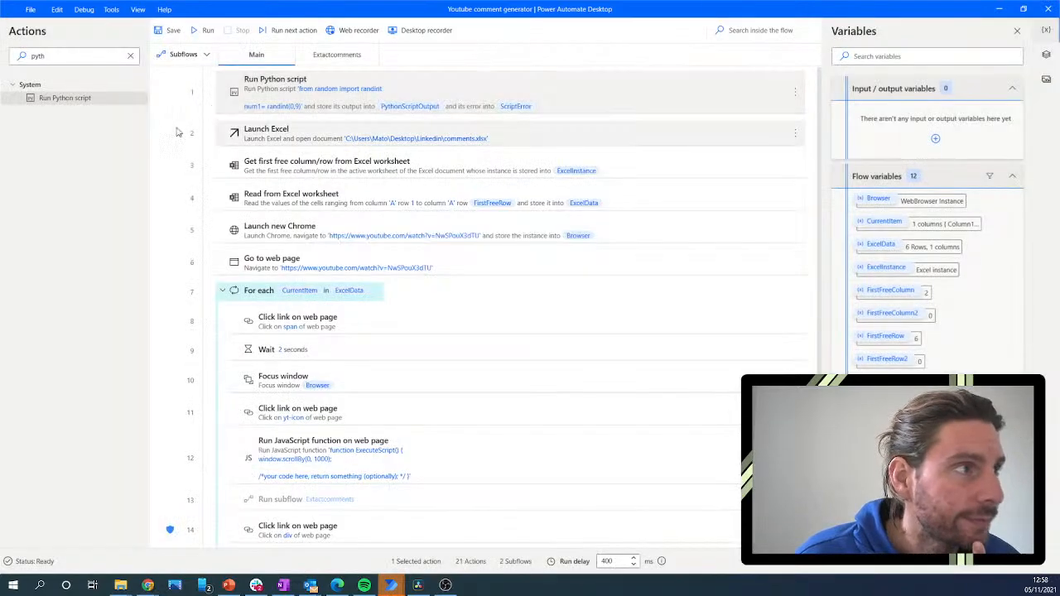
Set a breakpoint on the Launch Excel action, run the flow up to it, and inspect the ScriptError variable's value.
{"action": "left_click", "coordinate": [180, 133]}
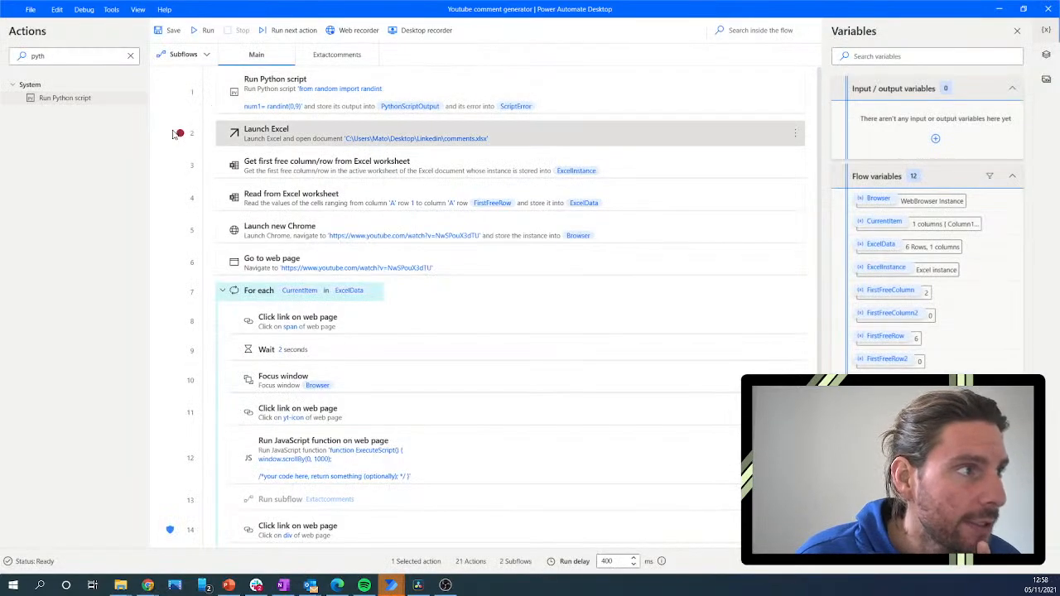
{"action": "left_click", "coordinate": [206, 30]}
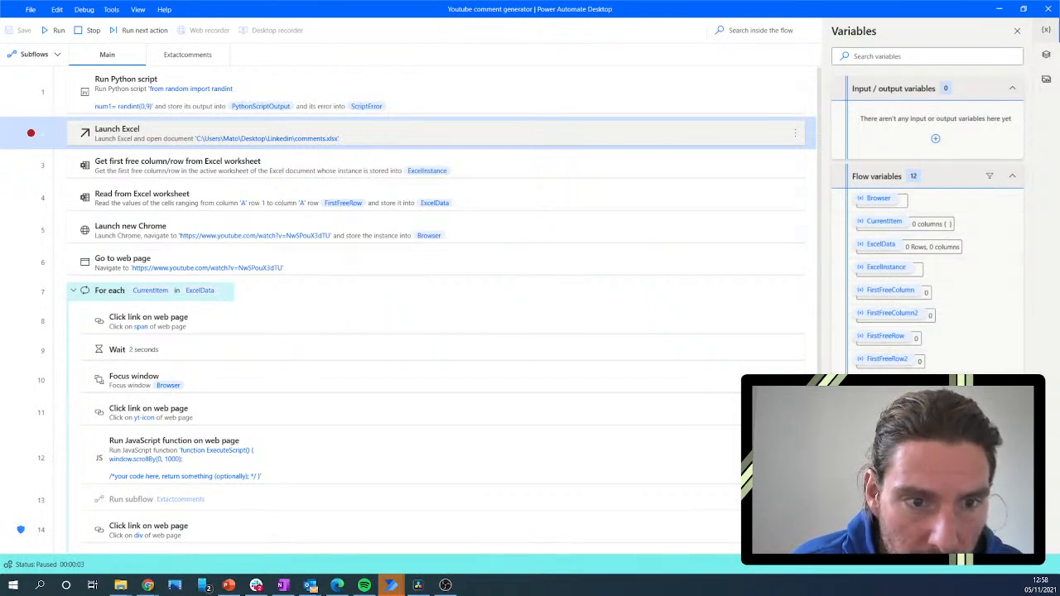
{"action": "double_click", "coordinate": [882, 428]}
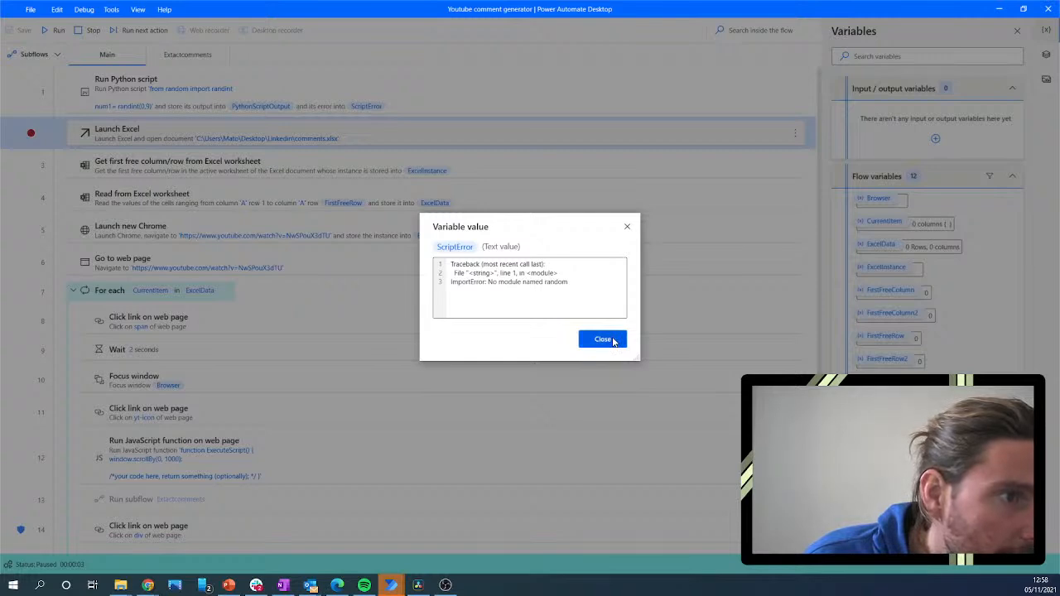
{"action": "left_click", "coordinate": [603, 339]}
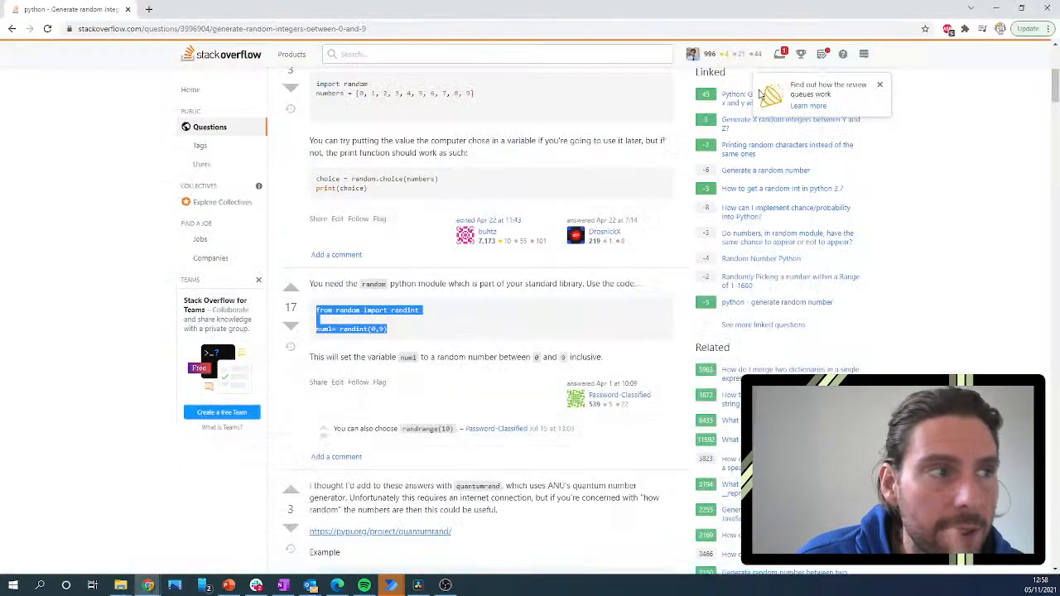
Return to the Stack Overflow page and copy the first answer's code that imports random and defines the numbers list 0 to 9.
{"action": "left_click", "coordinate": [999, 9]}
{"action": "scroll", "coordinate": [409, 182], "scroll_direction": "up", "scroll_amount": 1}
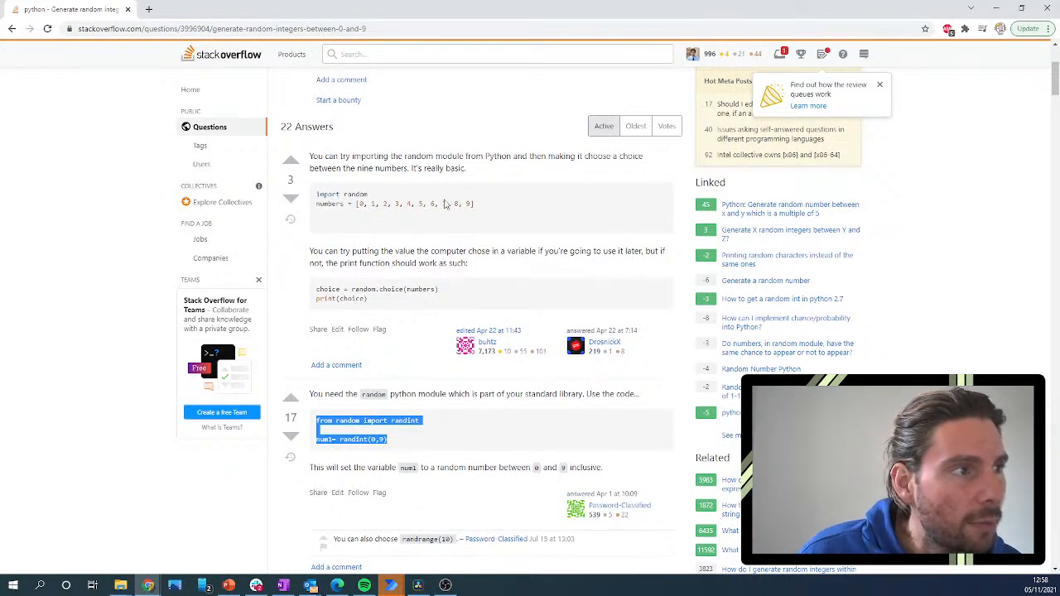
{"action": "mouse_move", "coordinate": [493, 205]}
{"action": "left_mouse_down"}
{"action": "mouse_move", "coordinate": [308, 203]}
{"action": "mouse_move", "coordinate": [495, 199]}
{"action": "mouse_move", "coordinate": [495, 209]}
{"action": "left_mouse_up"}
{"action": "key", "text": "ctrl+c"}
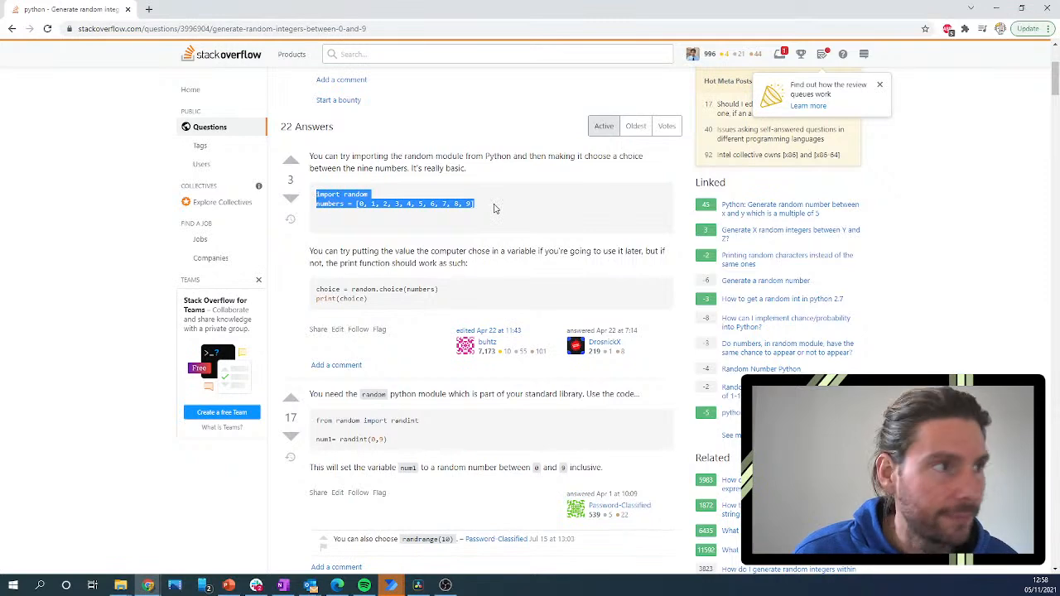
Return to Power Automate Desktop, stop the paused run and replace the Python script with the copied import random and numbers list code.
{"action": "key", "text": "alt+Tab"}
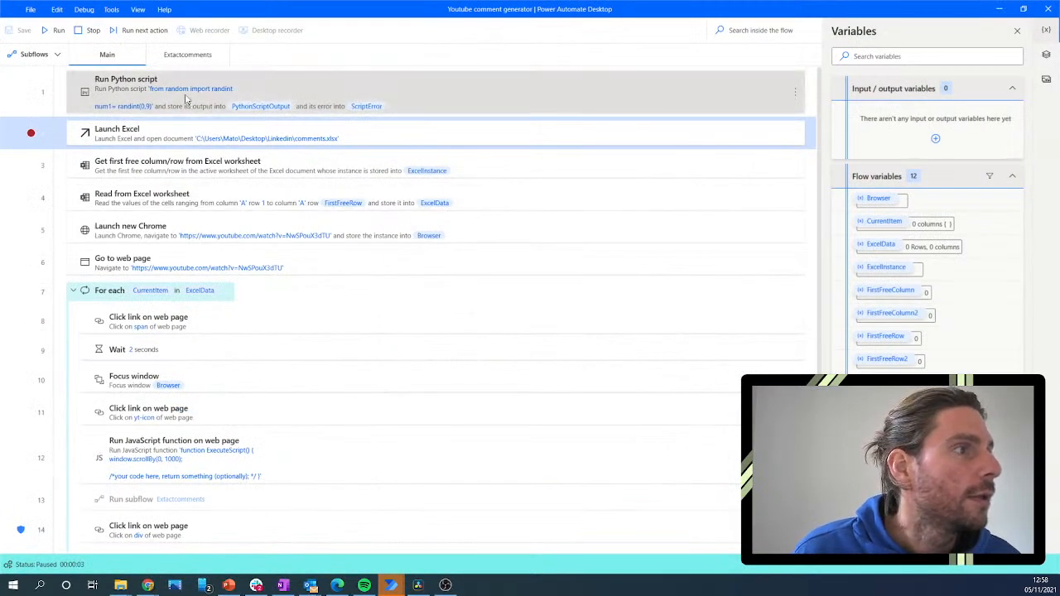
{"action": "left_click", "coordinate": [92, 30]}
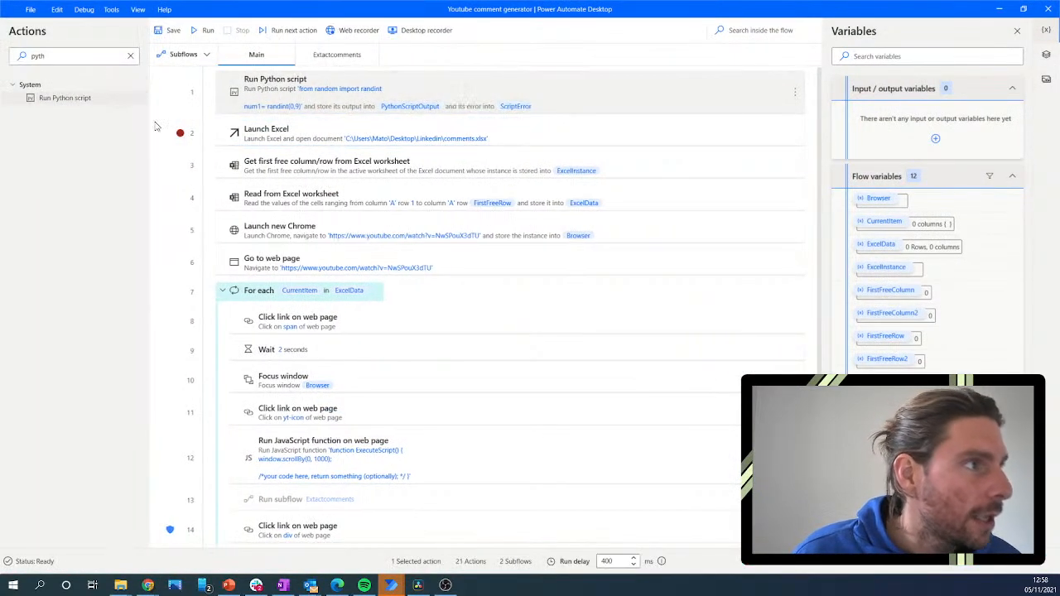
{"action": "double_click", "coordinate": [270, 104]}
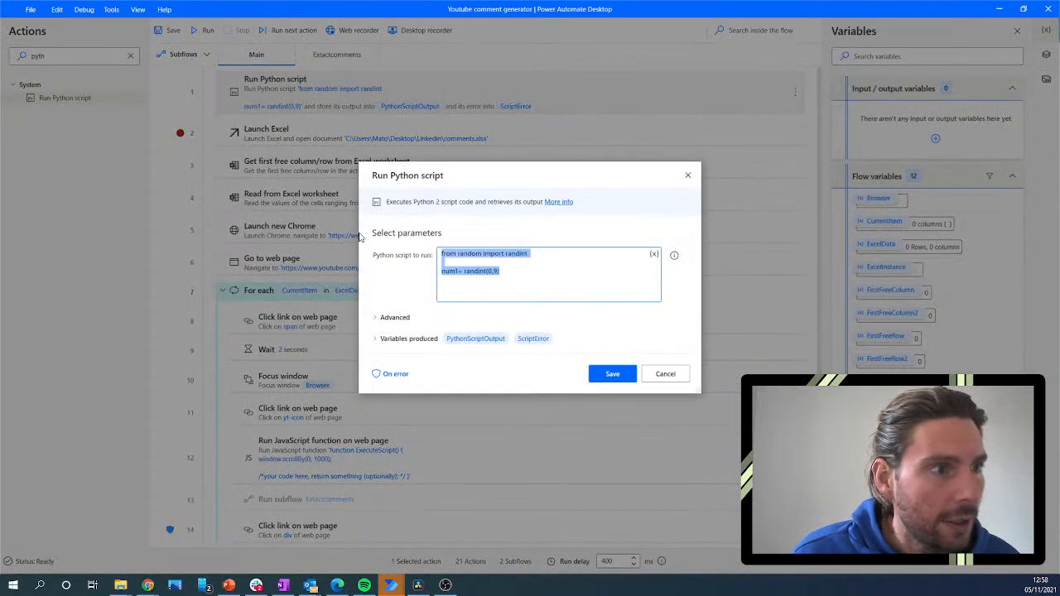
{"action": "key", "text": "ctrl+v"}
Return to the Stack Overflow page and copy the line choice = random.choice(numbers) from the first answer.
{"action": "key", "text": "alt+Tab"}
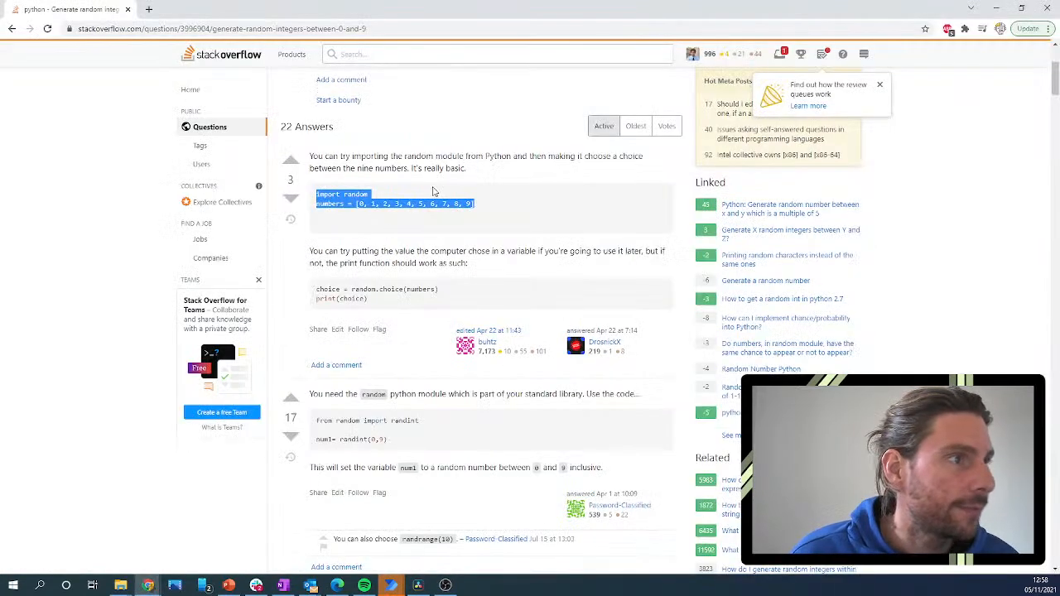
{"action": "left_click_drag", "start_coordinate": [369, 299], "coordinate": [315, 296]}
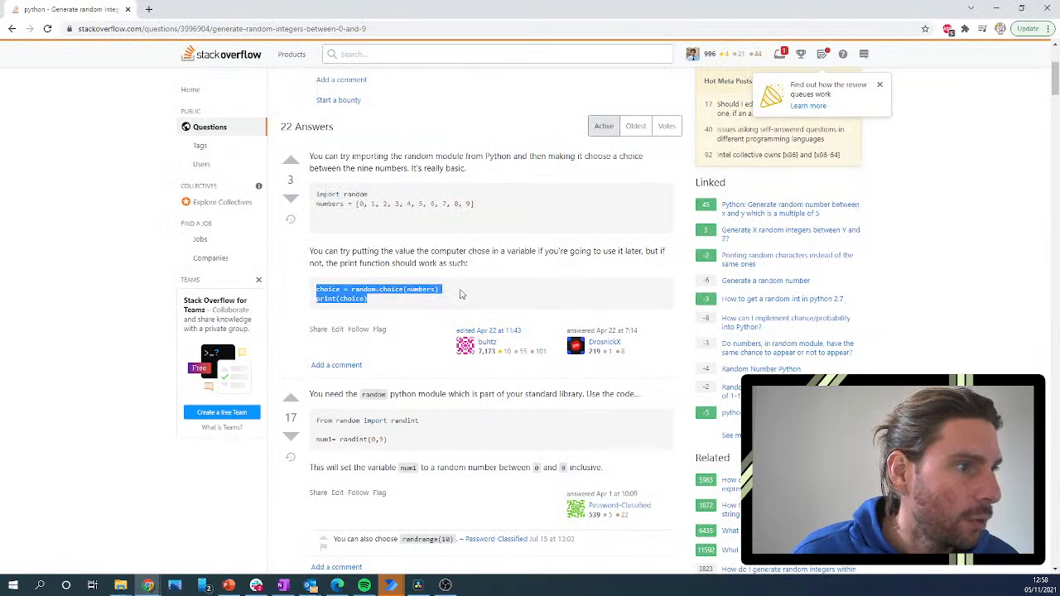
{"action": "left_click_drag", "start_coordinate": [454, 292], "coordinate": [316, 292]}
{"action": "key", "text": "ctrl+c"}
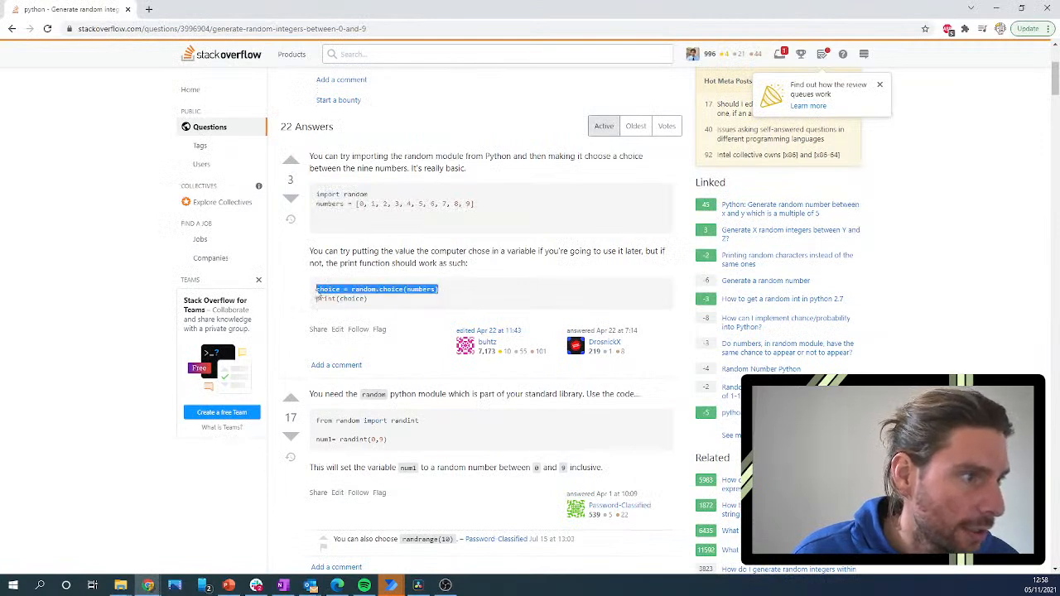
In Power Automate Desktop, add the copied choice = random.choice(numbers) line below the numbers list in the Python script and save the action.
{"action": "key", "text": "alt+Tab"}
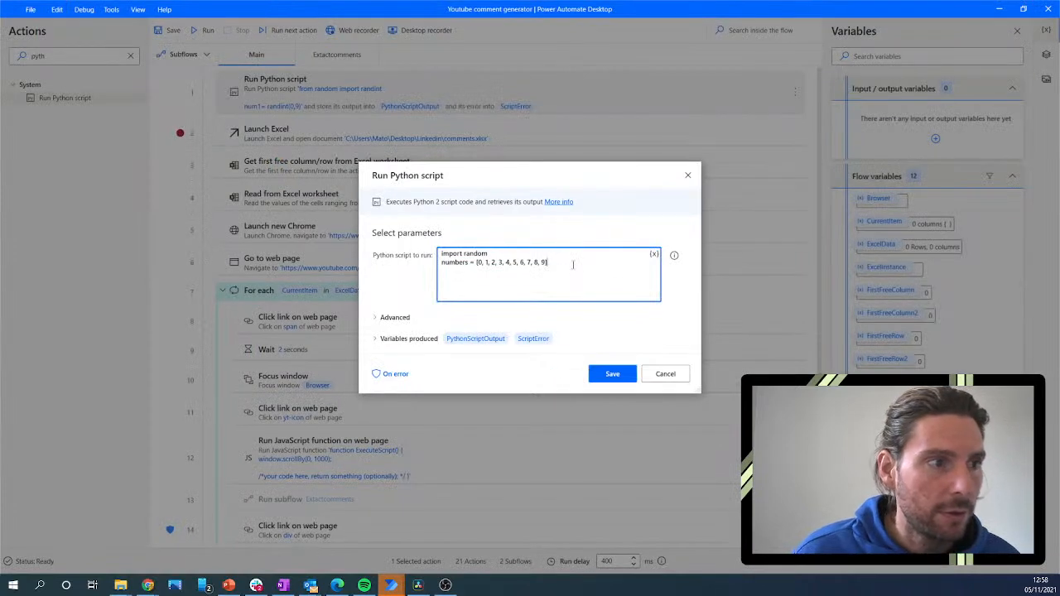
{"action": "key", "text": "Return"}
{"action": "key", "text": "ctrl+v"}
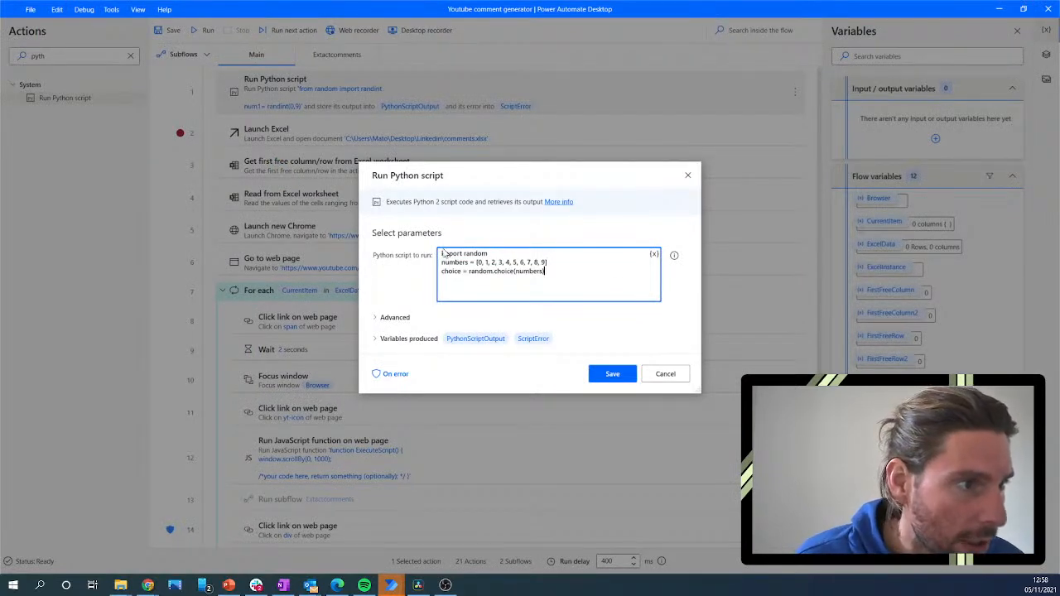
{"action": "left_click", "coordinate": [618, 374]}
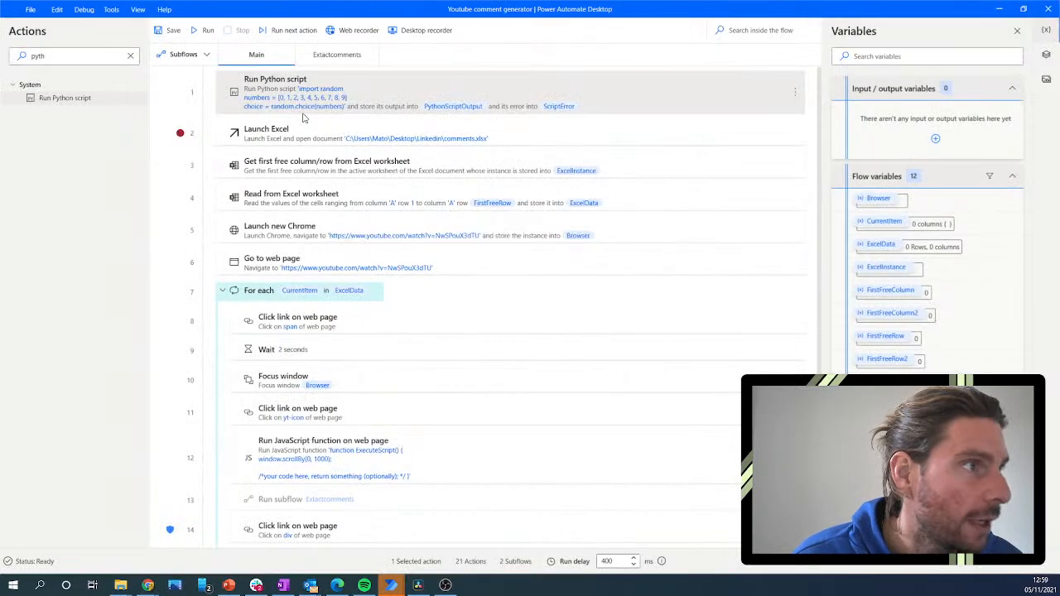
Run the flow up to the Launch Excel breakpoint, inspect the ScriptError variable's value, and stop the run.
{"action": "left_click", "coordinate": [208, 31]}
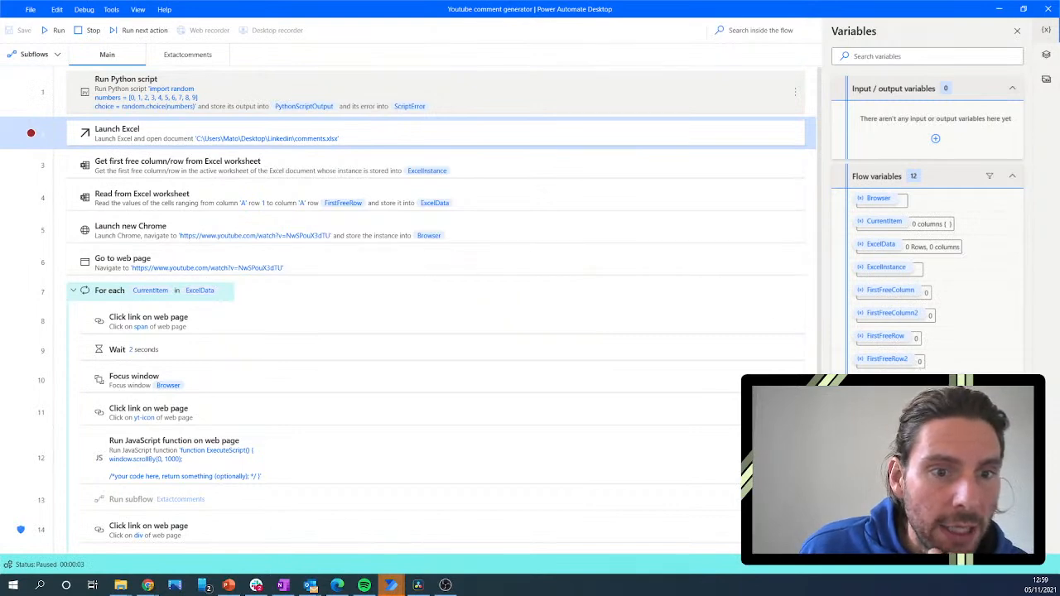
{"action": "left_click", "coordinate": [410, 107]}
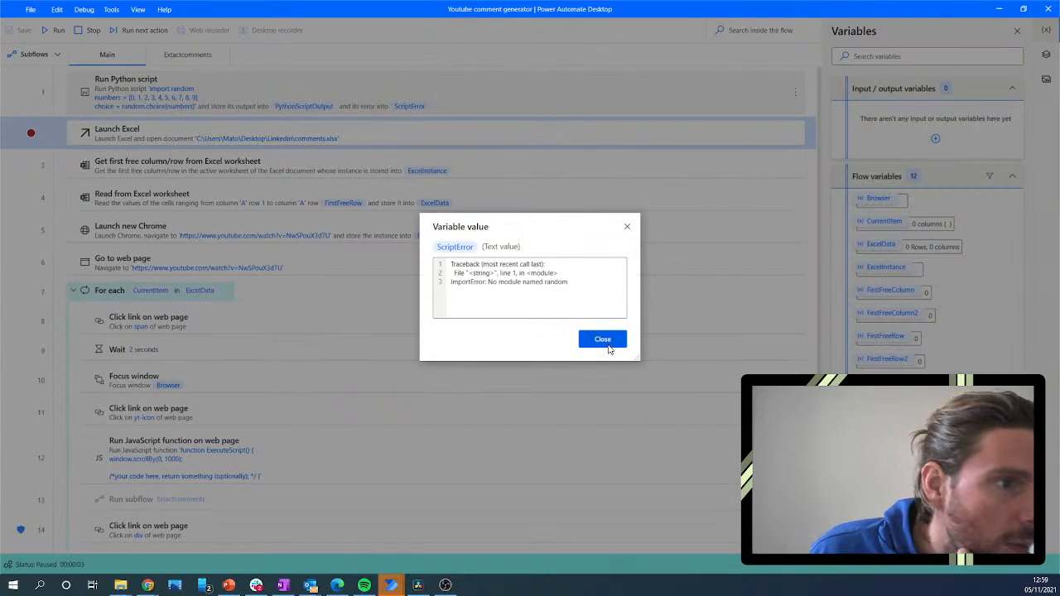
{"action": "left_click", "coordinate": [603, 340]}
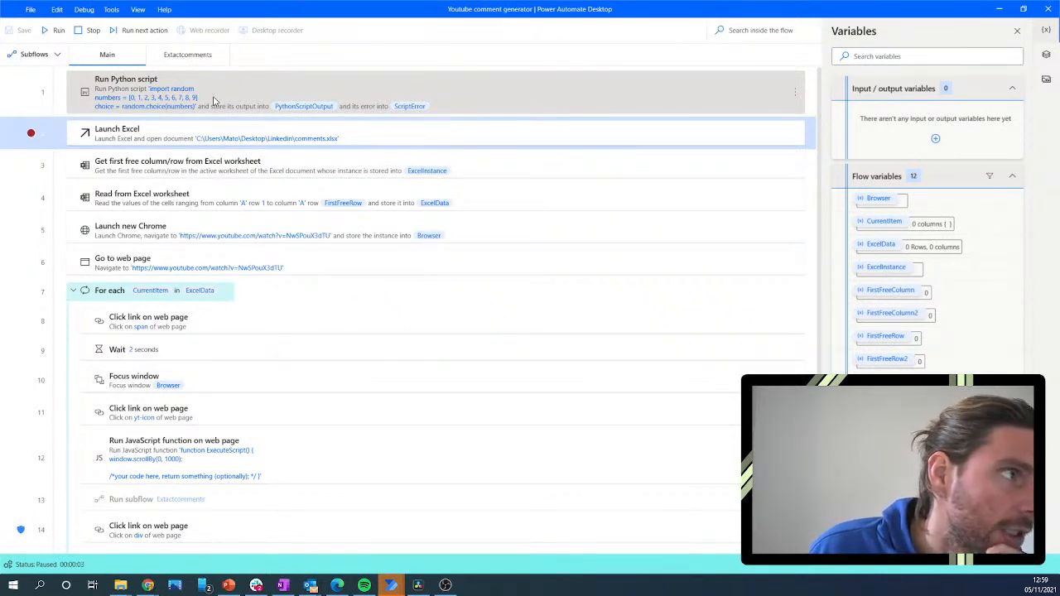
{"action": "left_click", "coordinate": [91, 30]}
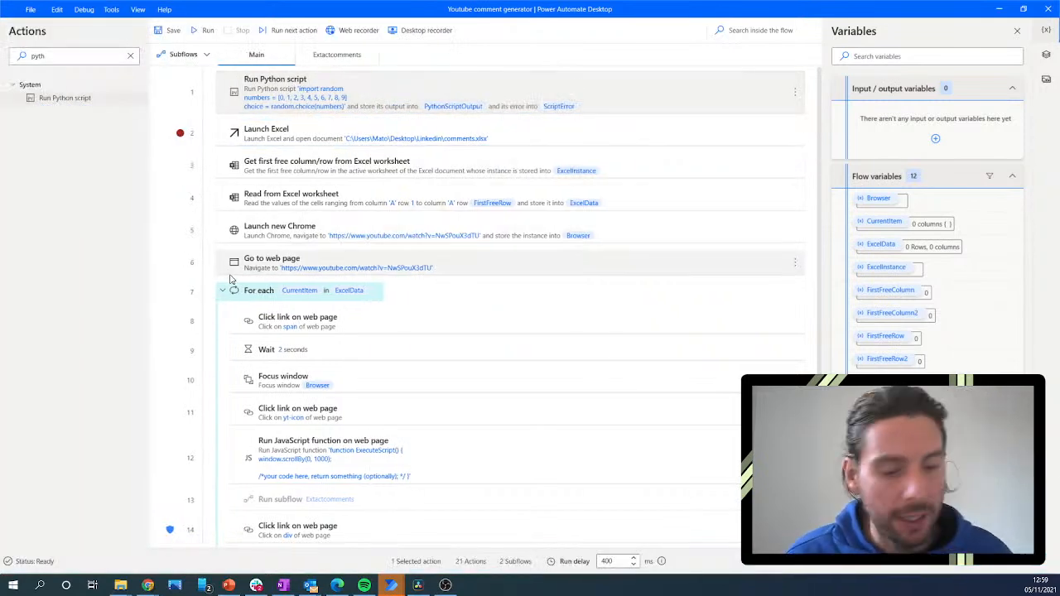
Switch to the browser, go back from Stack Overflow to Google and search for "random number with javascript".
{"action": "key", "text": "alt+Tab"}
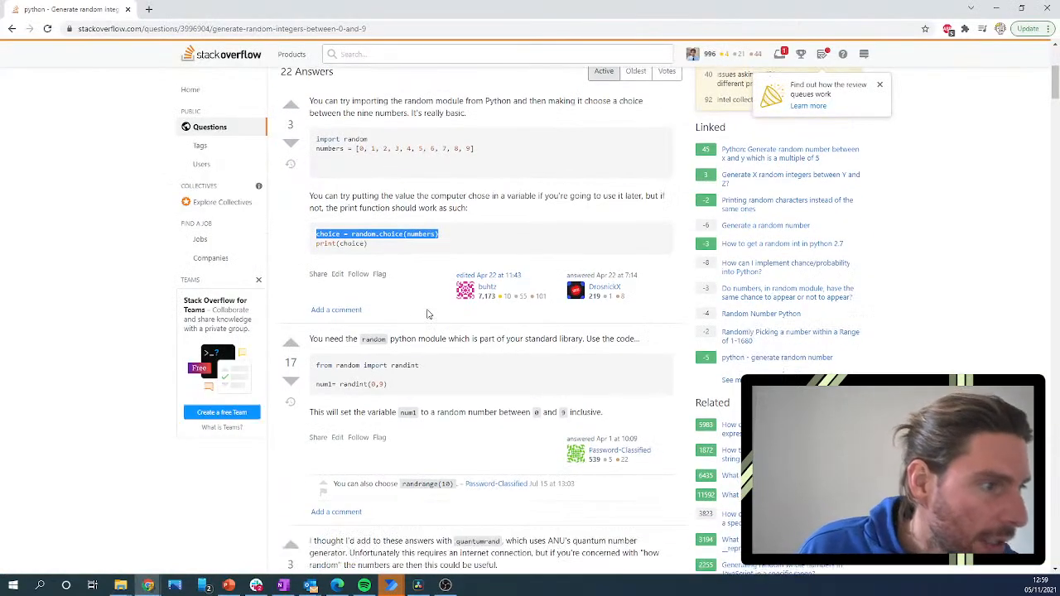
{"action": "scroll", "coordinate": [428, 314], "scroll_direction": "up", "scroll_amount": 4}
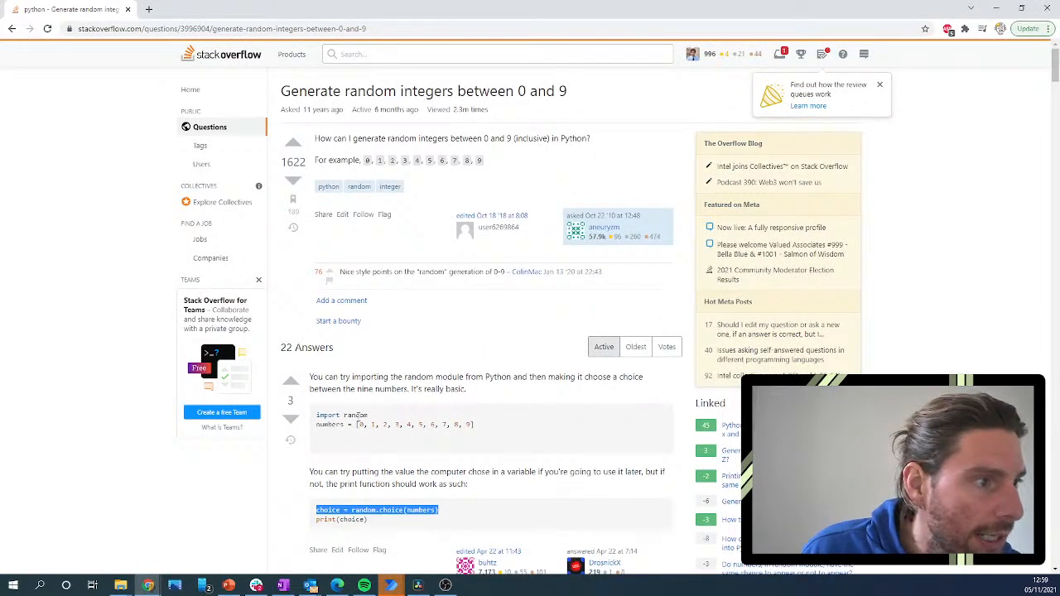
{"action": "scroll", "coordinate": [390, 422], "scroll_direction": "down", "scroll_amount": 3}
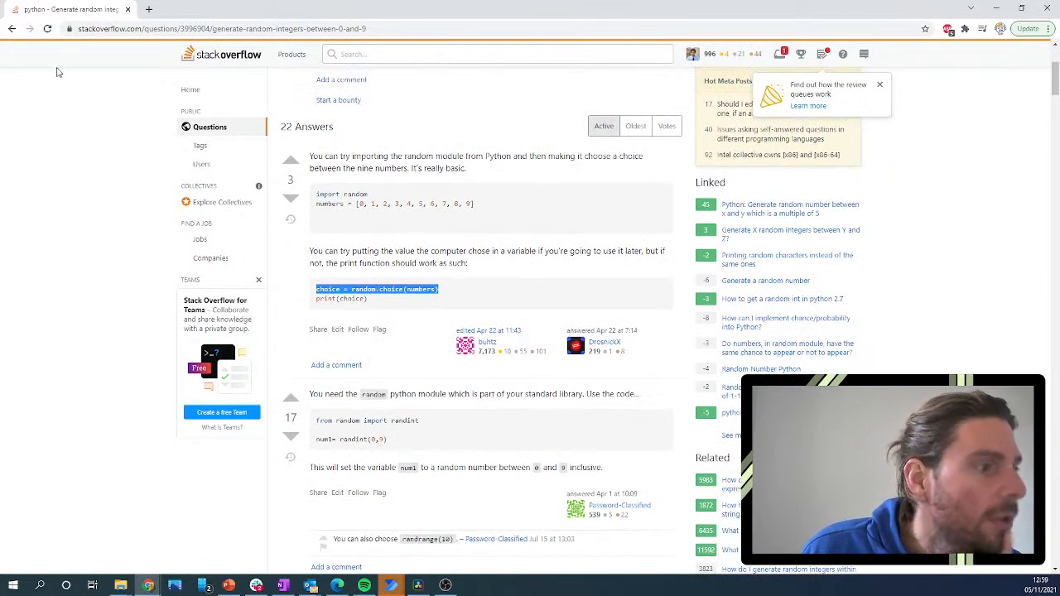
{"action": "left_click", "coordinate": [11, 28]}
{"action": "left_click_drag", "start_coordinate": [290, 67], "coordinate": [76, 78]}
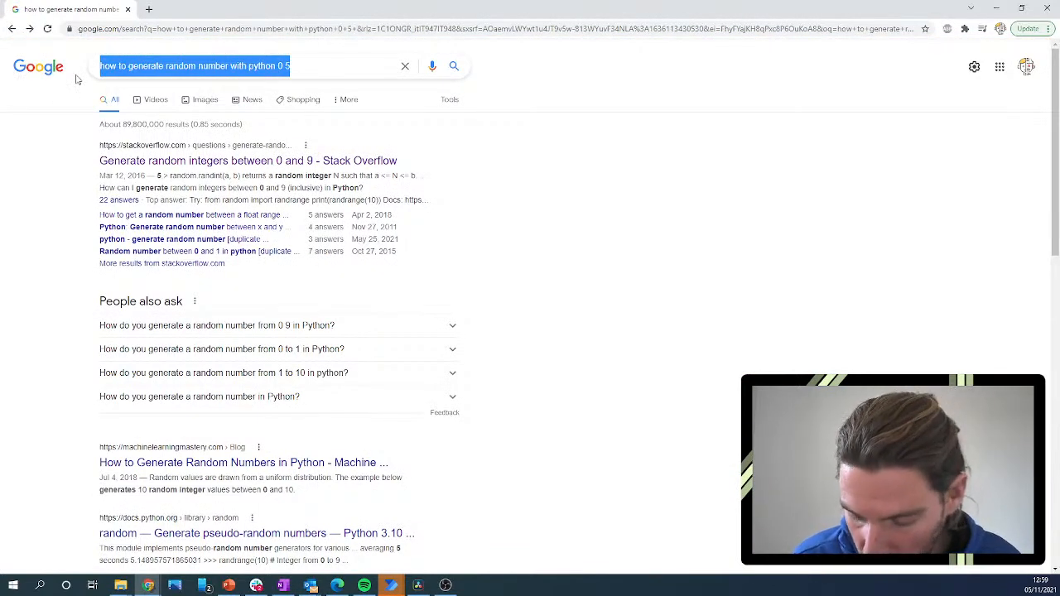
{"action": "type", "text": "random "}
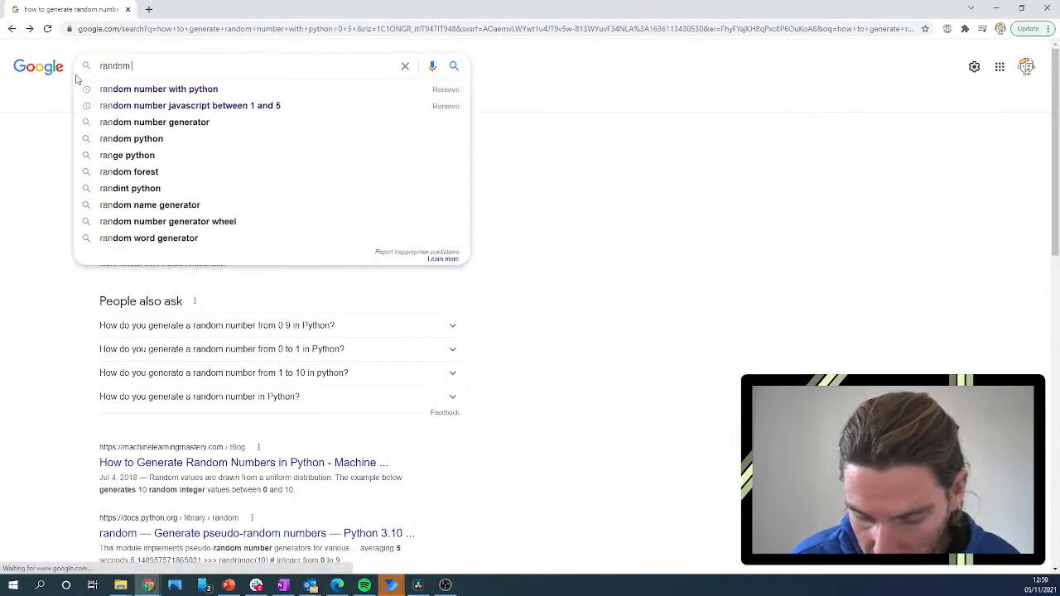
{"action": "type", "text": "number wit"}
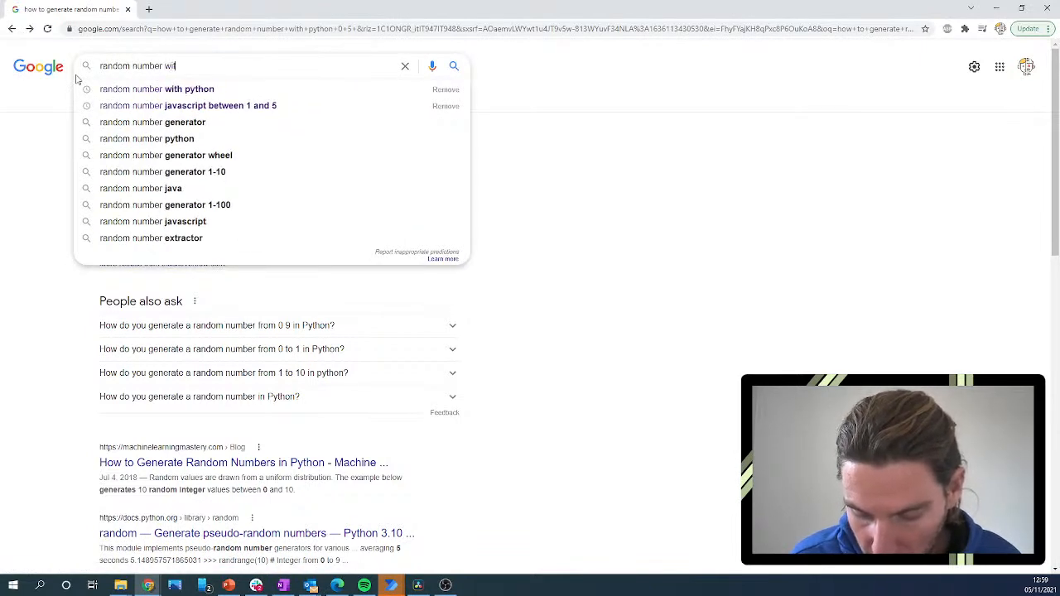
{"action": "type", "text": "h javascript"}
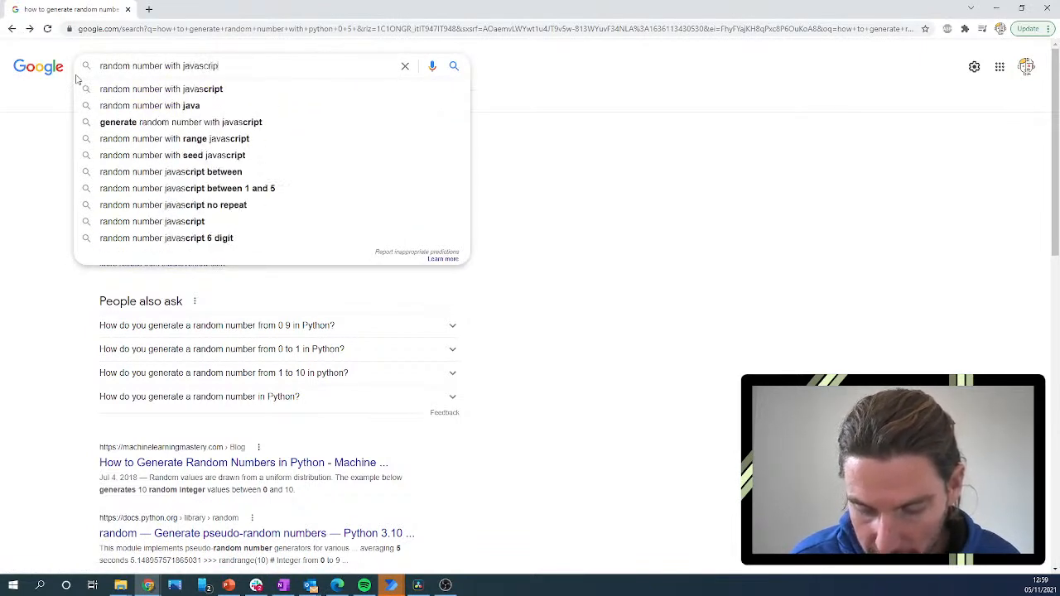
{"action": "key", "text": "Return"}
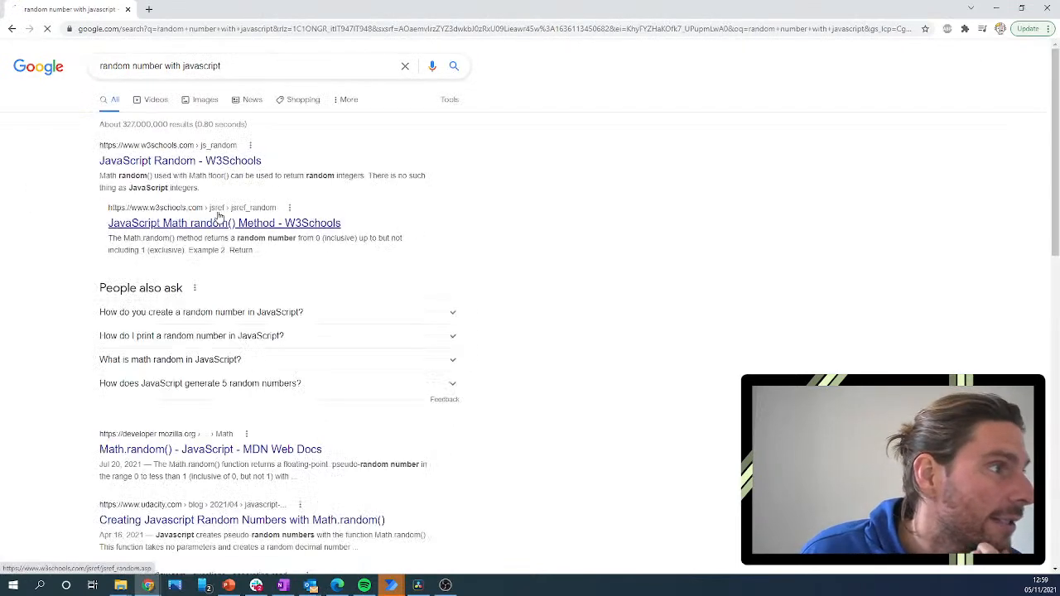
Refine the search to "random number with javascript 1 5" and open the Stack Overflow question on random numbers between two numbers in JavaScript.
{"action": "left_click", "coordinate": [265, 64]}
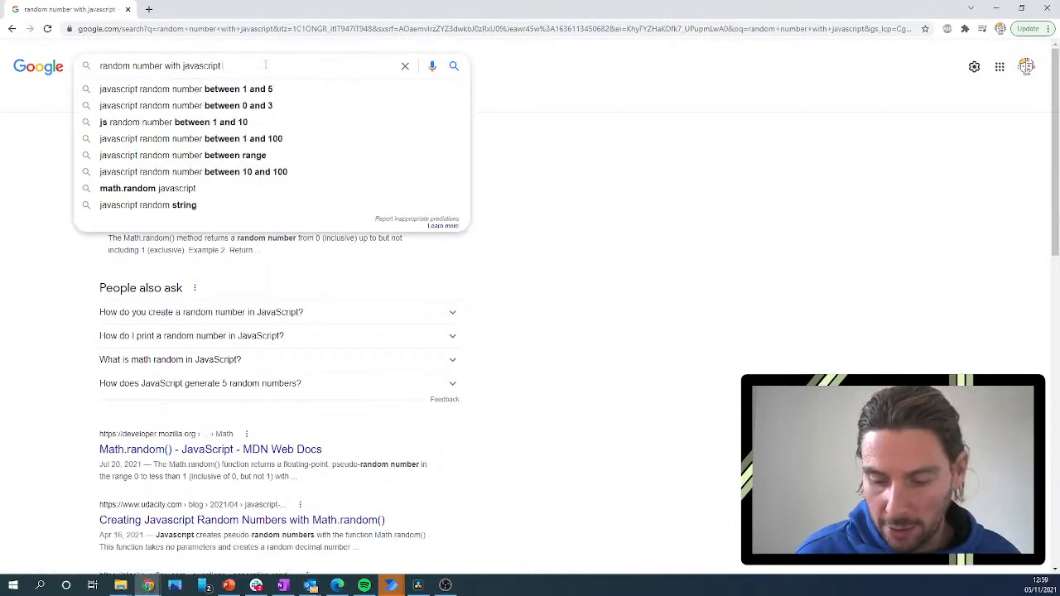
{"action": "type", "text": "1 5"}
{"action": "key", "text": "Return"}
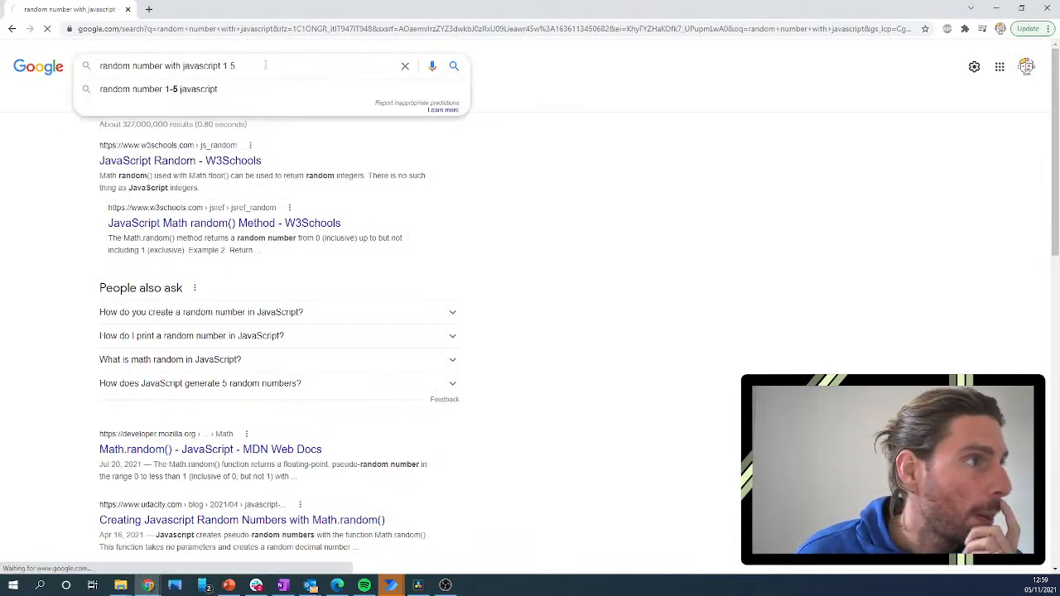
{"action": "left_click", "coordinate": [249, 160]}
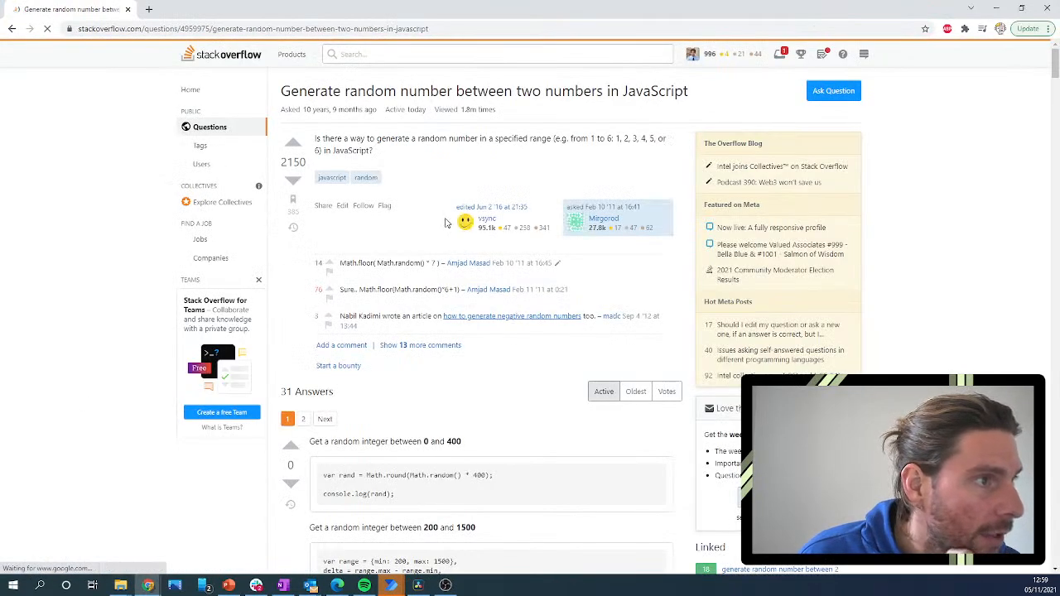
Find the accepted answer and copy its two-line code with Math.floor(Math.random() * 6) + 1 and console.log(rndInt).
{"action": "scroll", "coordinate": [453, 229], "scroll_direction": "down", "scroll_amount": 3}
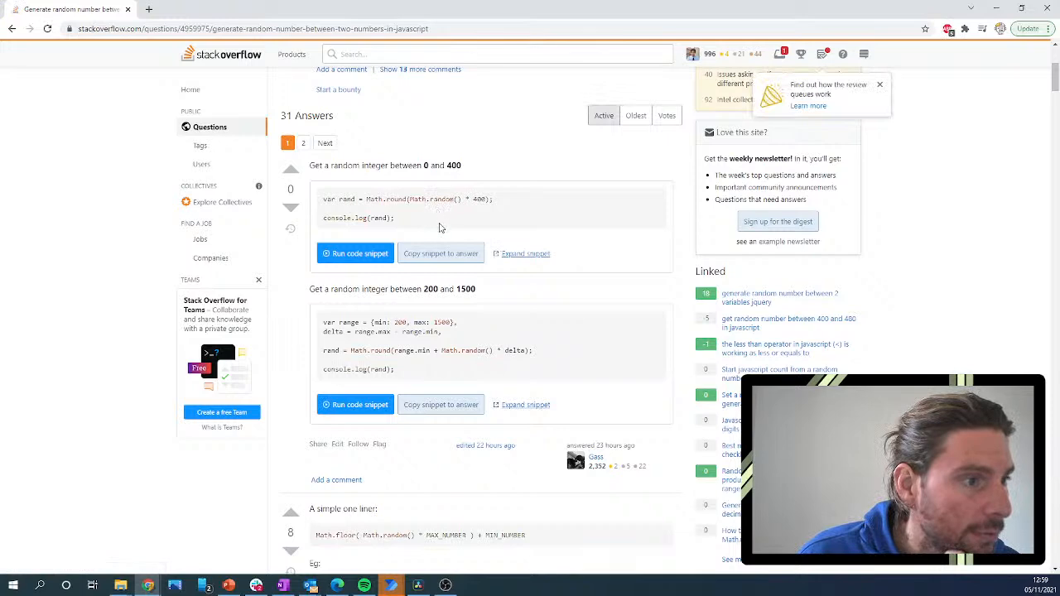
{"action": "scroll", "coordinate": [440, 227], "scroll_direction": "down", "scroll_amount": 3}
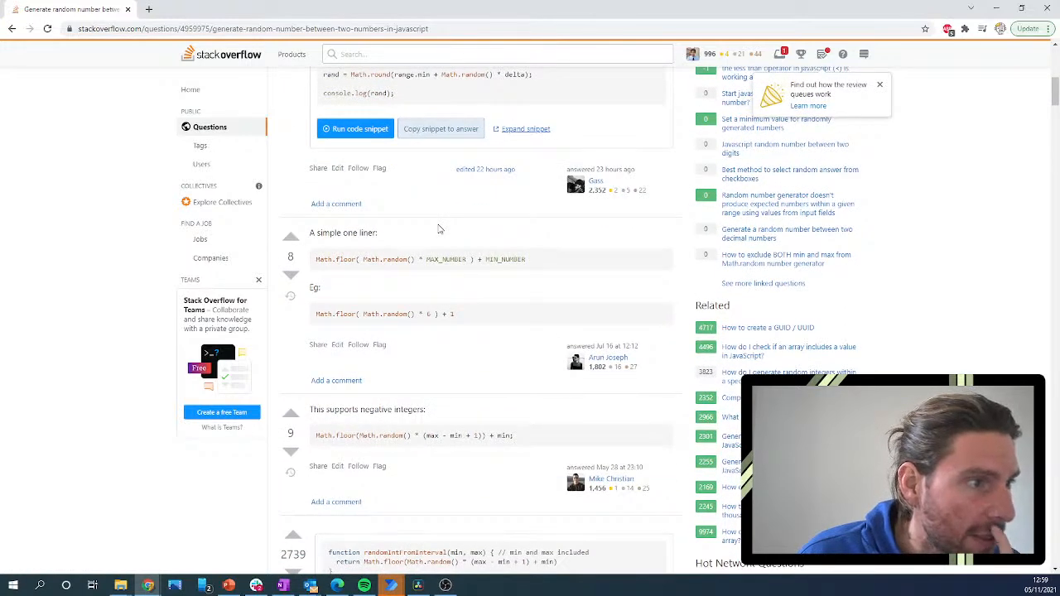
{"action": "scroll", "coordinate": [440, 228], "scroll_direction": "down", "scroll_amount": 3}
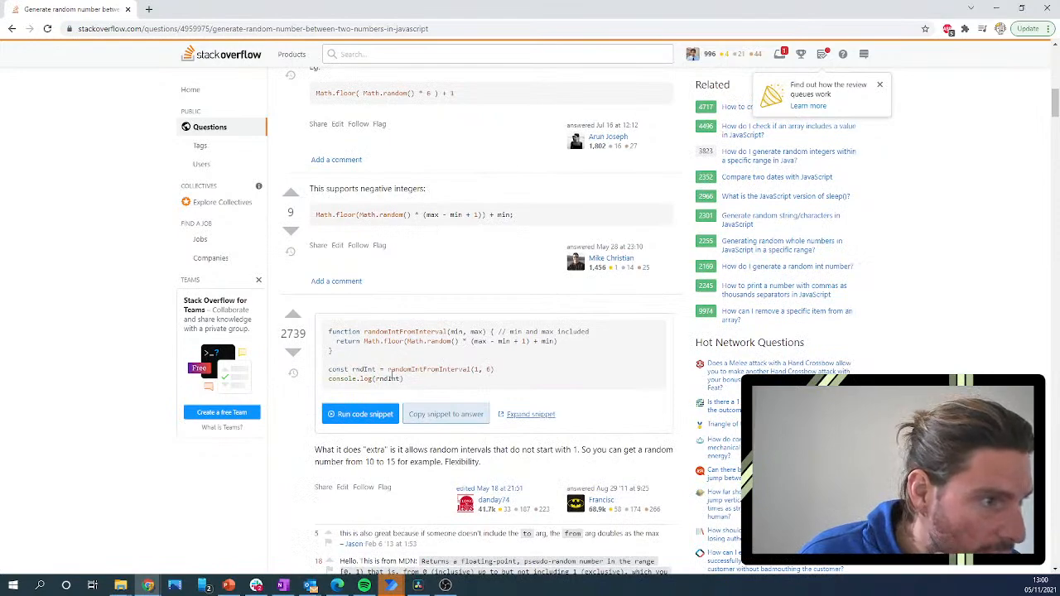
{"action": "scroll", "coordinate": [381, 370], "scroll_direction": "down", "scroll_amount": 3}
{"action": "scroll", "coordinate": [482, 307], "scroll_direction": "up", "scroll_amount": 3}
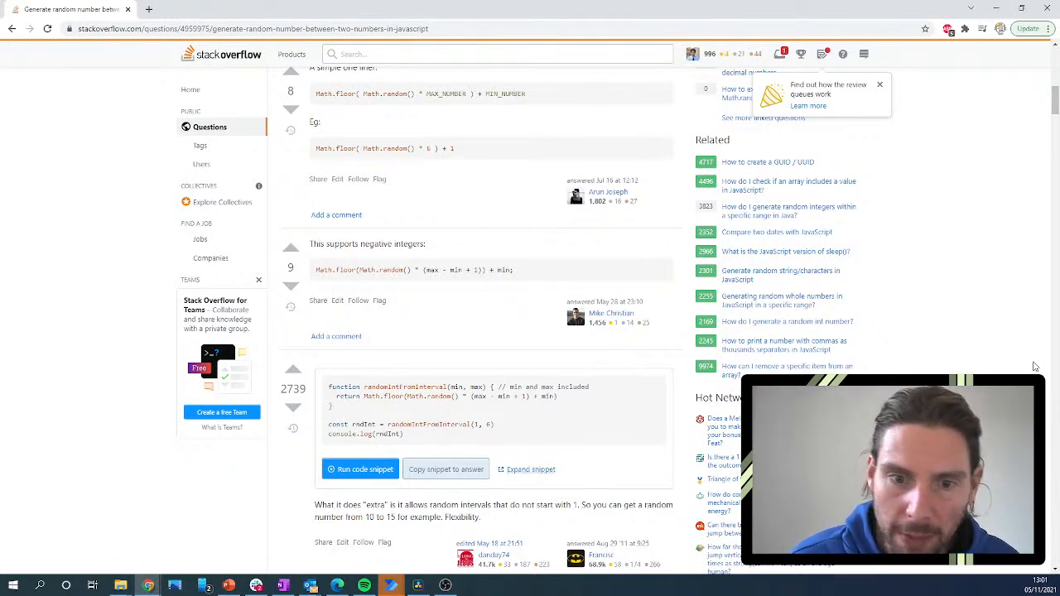
{"action": "scroll", "coordinate": [535, 372], "scroll_direction": "down", "scroll_amount": 5}
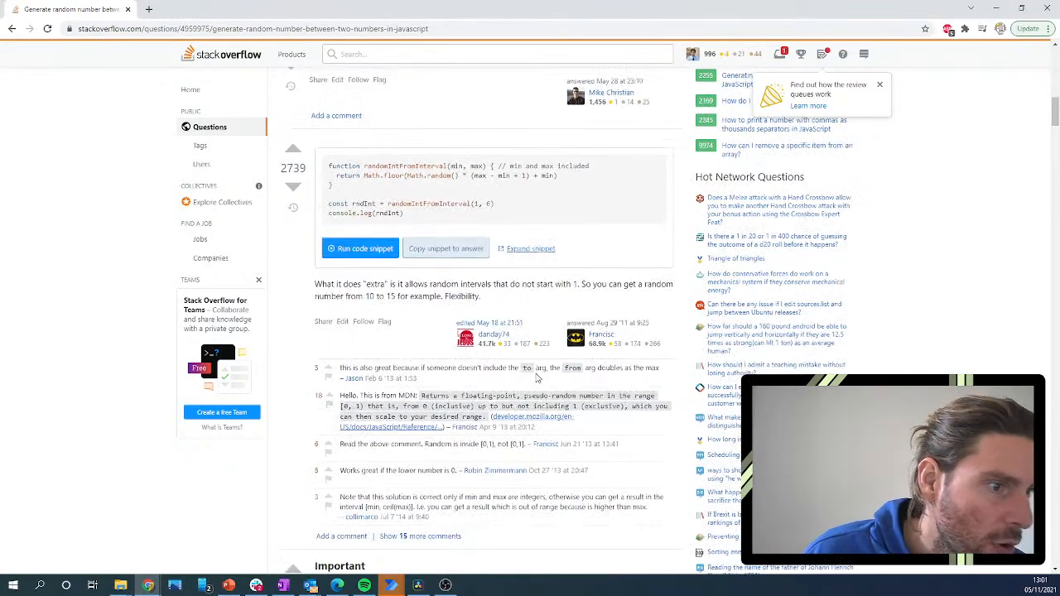
{"action": "scroll", "coordinate": [536, 362], "scroll_direction": "down", "scroll_amount": 3}
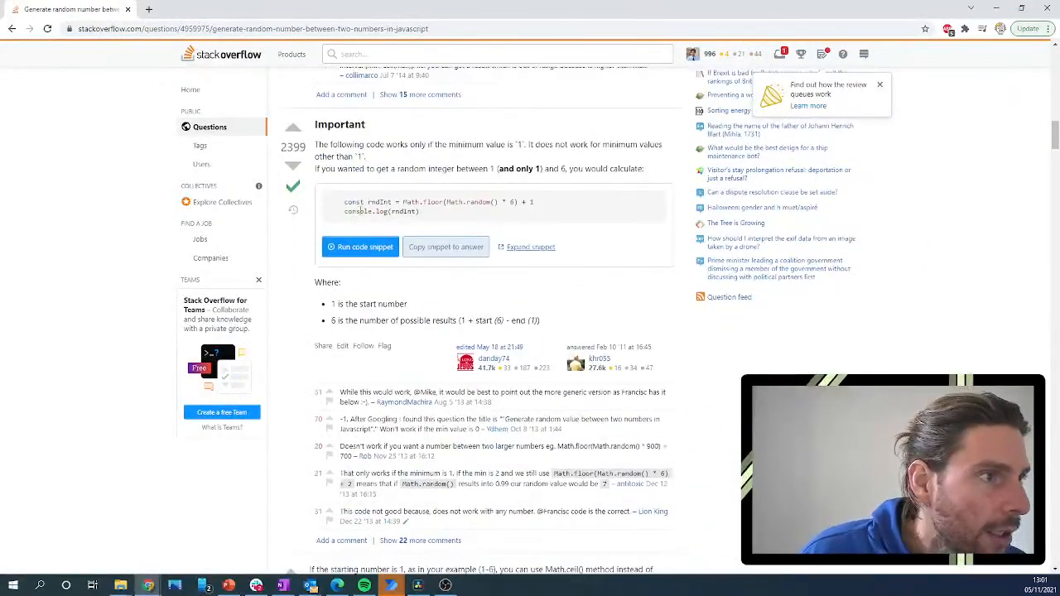
{"action": "left_click_drag", "start_coordinate": [438, 214], "coordinate": [346, 196]}
{"action": "key", "text": "ctrl+c"}
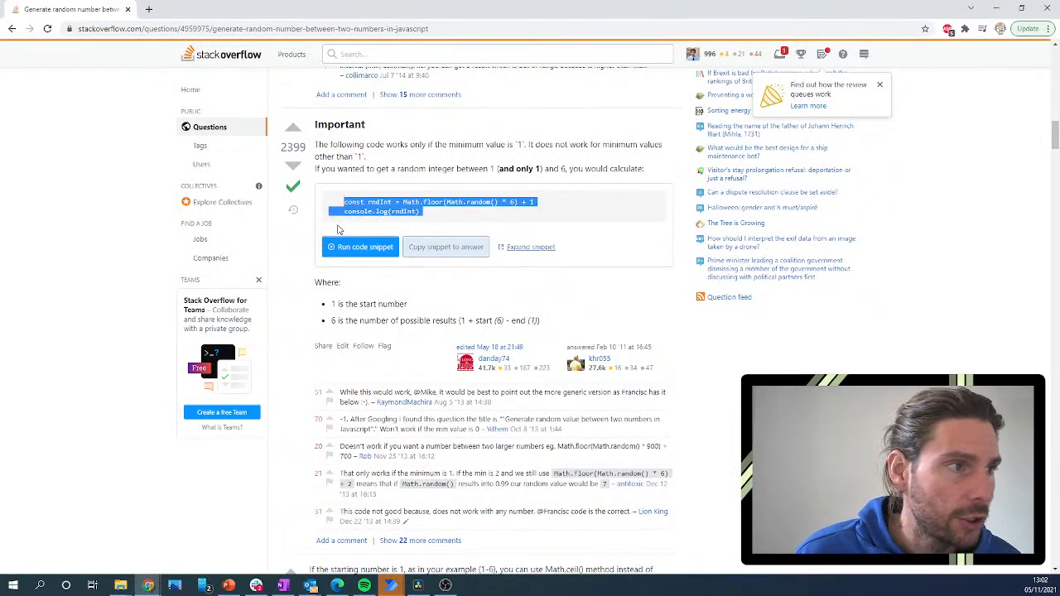
Switch to Power Automate Desktop, delete the Run Python script action and add a Run JavaScript action above Launch Excel.
{"action": "key", "text": "alt+Tab"}
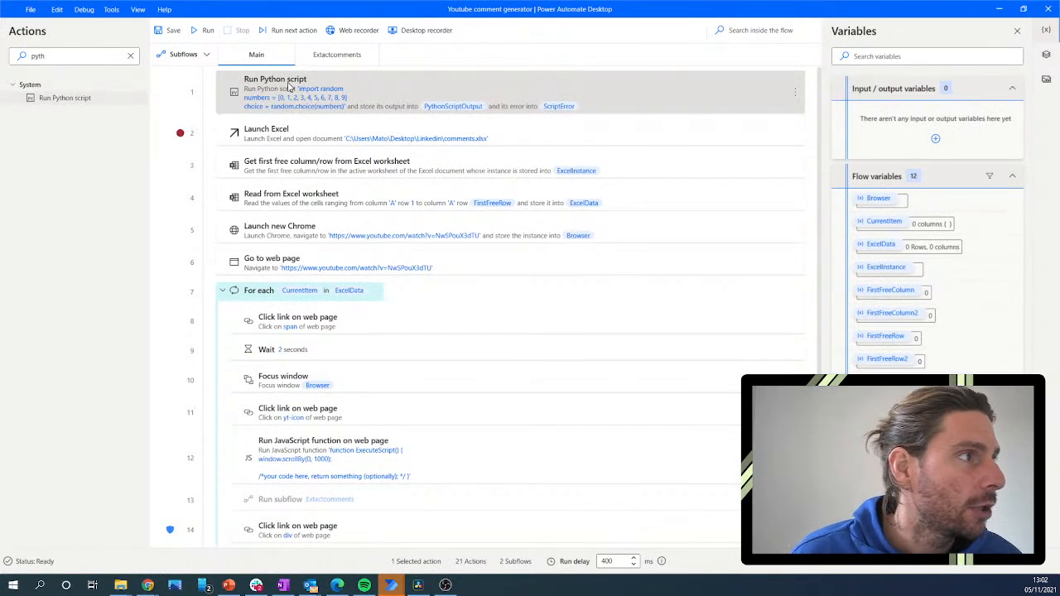
{"action": "key", "text": "Delete"}
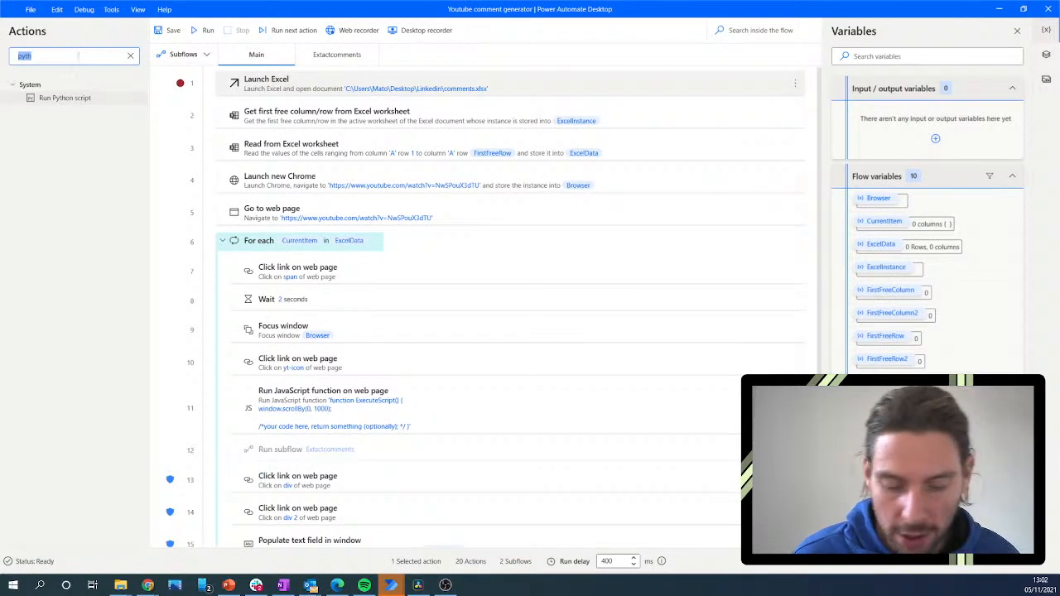
{"action": "type", "text": "javascri"}
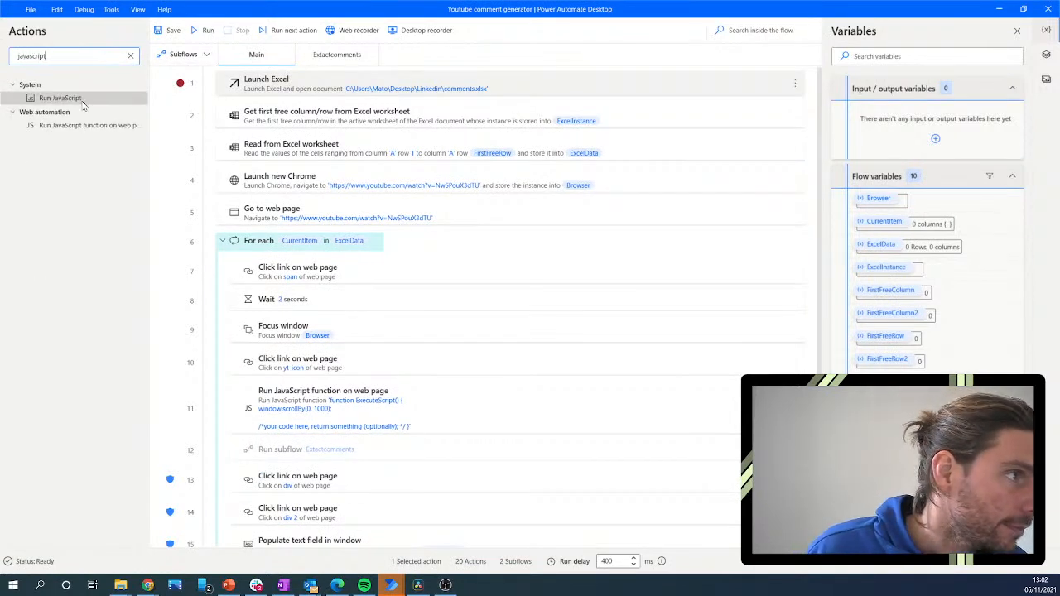
{"action": "left_click_drag", "start_coordinate": [74, 99], "coordinate": [356, 81]}
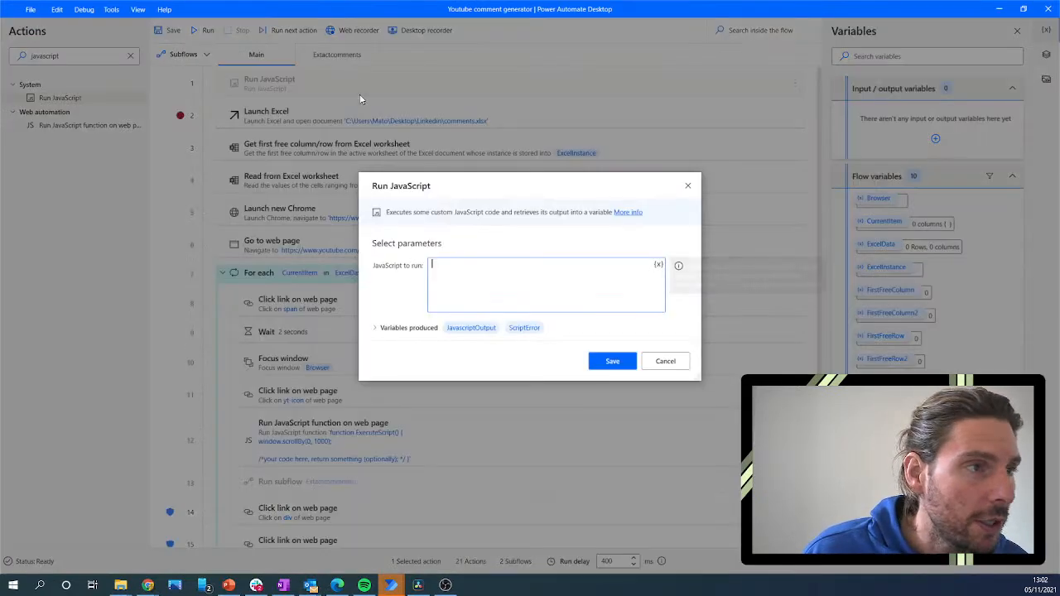
Paste the copied Math.floor(Math.random() * 6) + 1 code as the JavaScript to run, remove the second line's indentation and save the action.
{"action": "key", "text": "ctrl+v"}
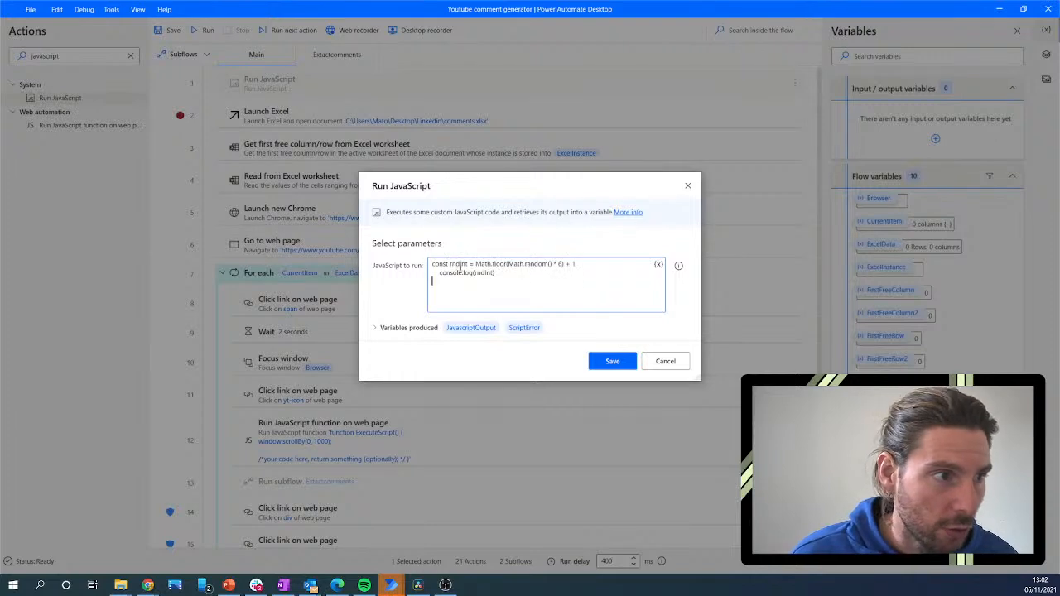
{"action": "left_click", "coordinate": [439, 274]}
{"action": "key", "text": "BackSpace"}
{"action": "key", "text": "BackSpace"}
{"action": "key", "text": "BackSpace"}
{"action": "key", "text": "BackSpace"}
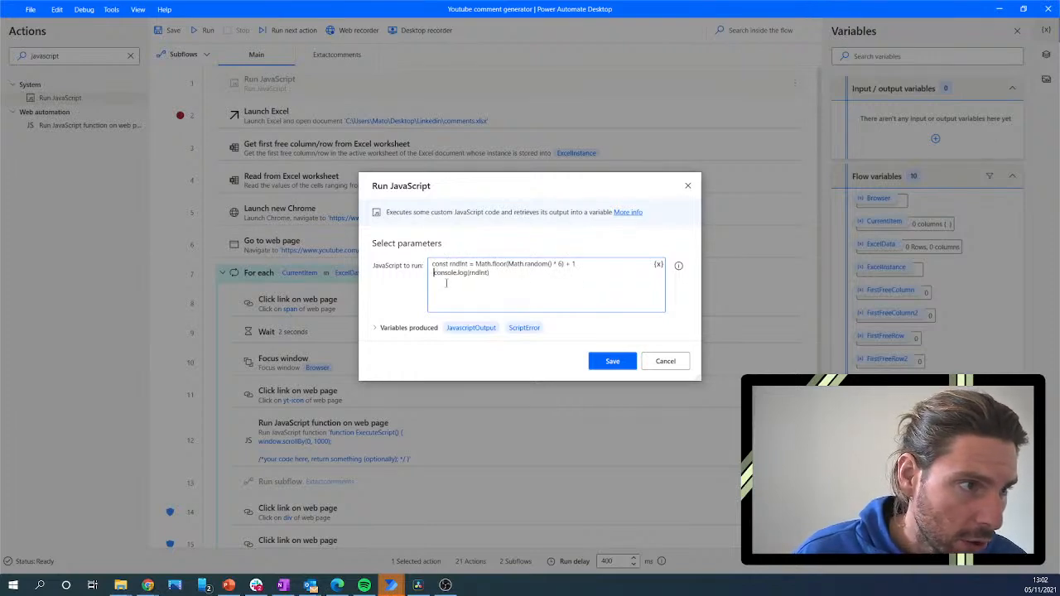
{"action": "left_click", "coordinate": [614, 363]}
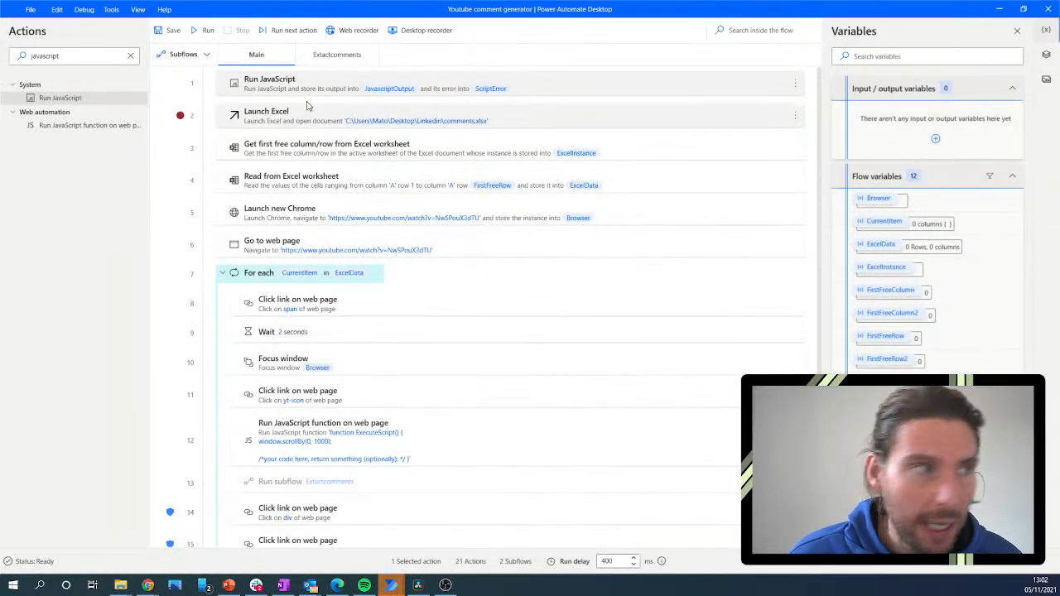
Run the flow up to the Launch Excel breakpoint to test the Run JavaScript action, and stop the run.
{"action": "left_click", "coordinate": [179, 117]}
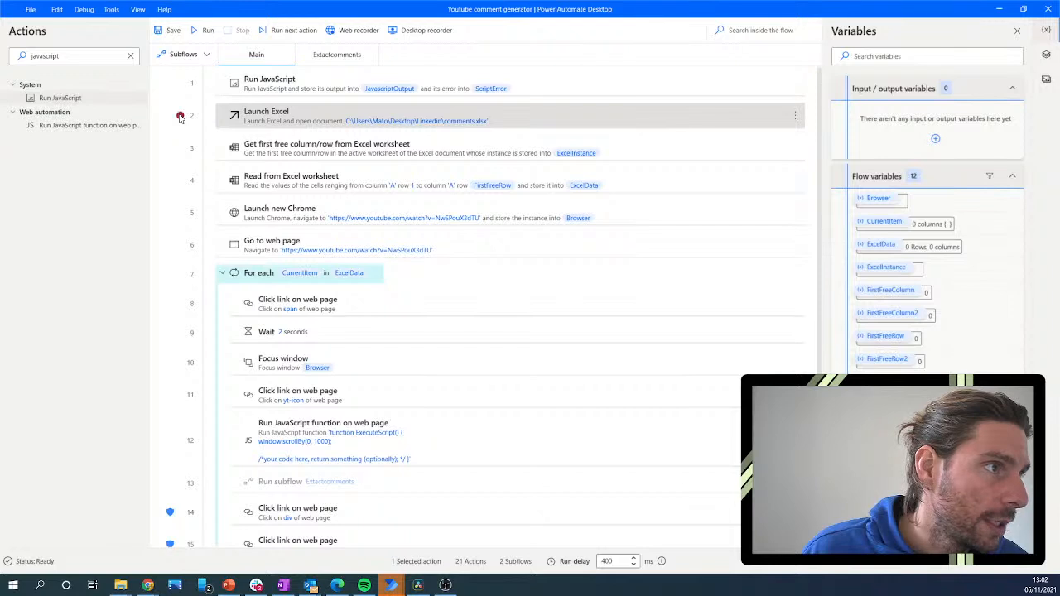
{"action": "left_click", "coordinate": [207, 30]}
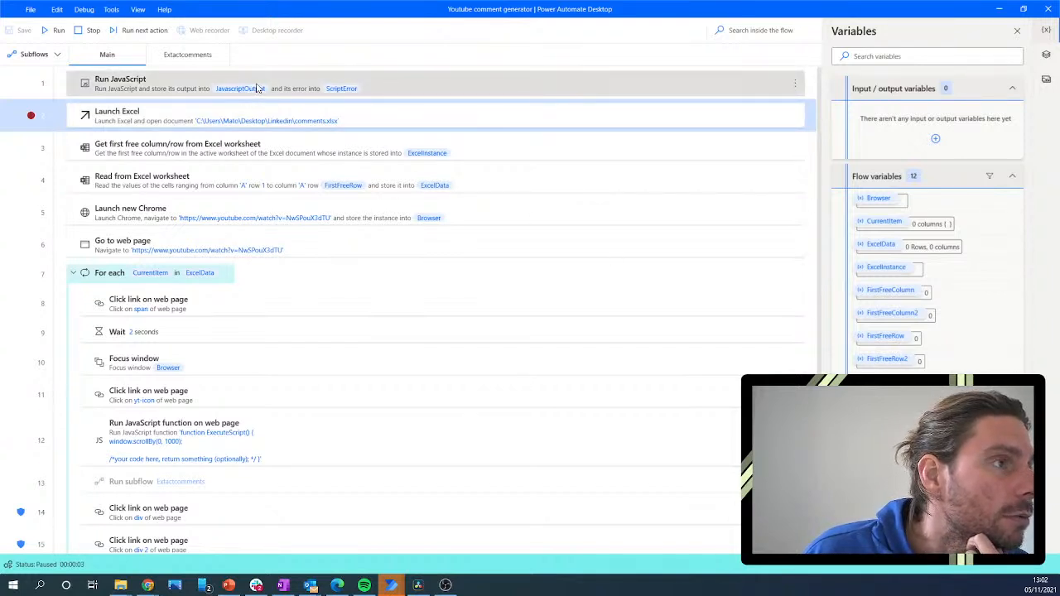
{"action": "left_click", "coordinate": [80, 30]}
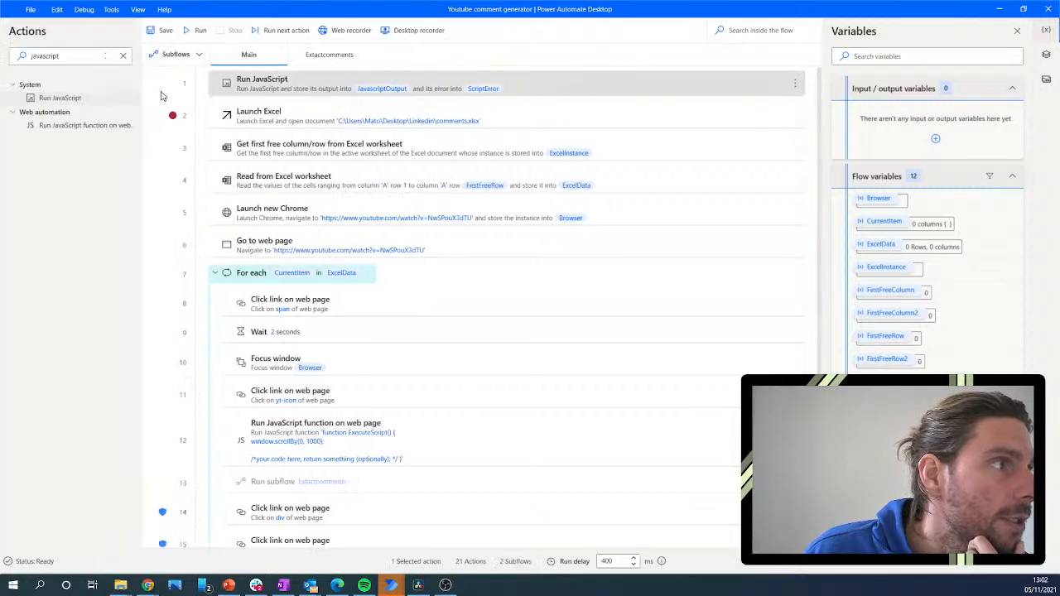
Reopen the Run JavaScript action and replace the console.log call on the second line with the start of an assignment to output.
{"action": "double_click", "coordinate": [267, 89]}
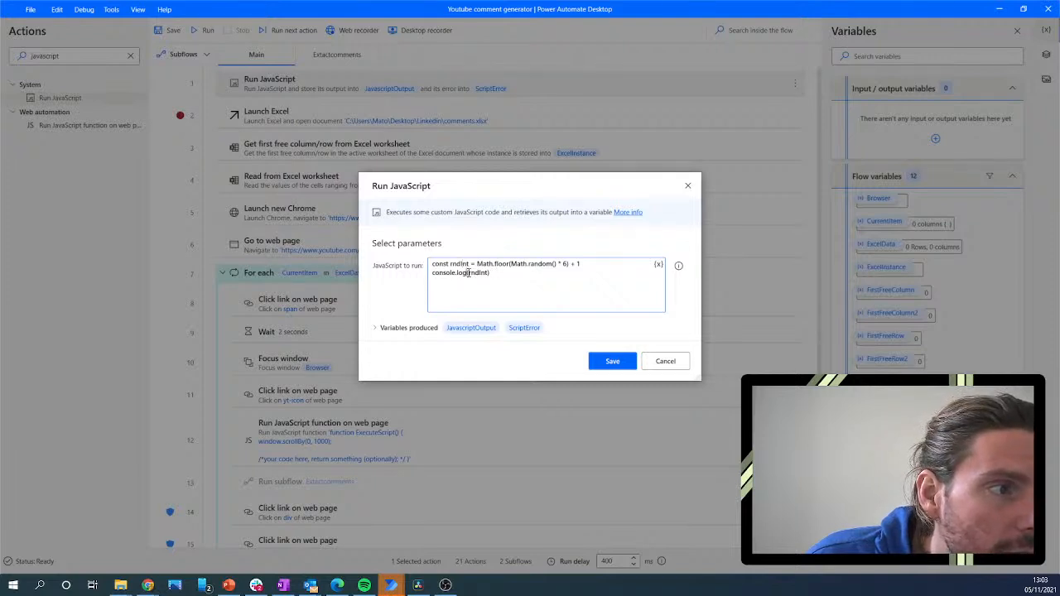
{"action": "left_click_drag", "start_coordinate": [468, 273], "coordinate": [410, 277]}
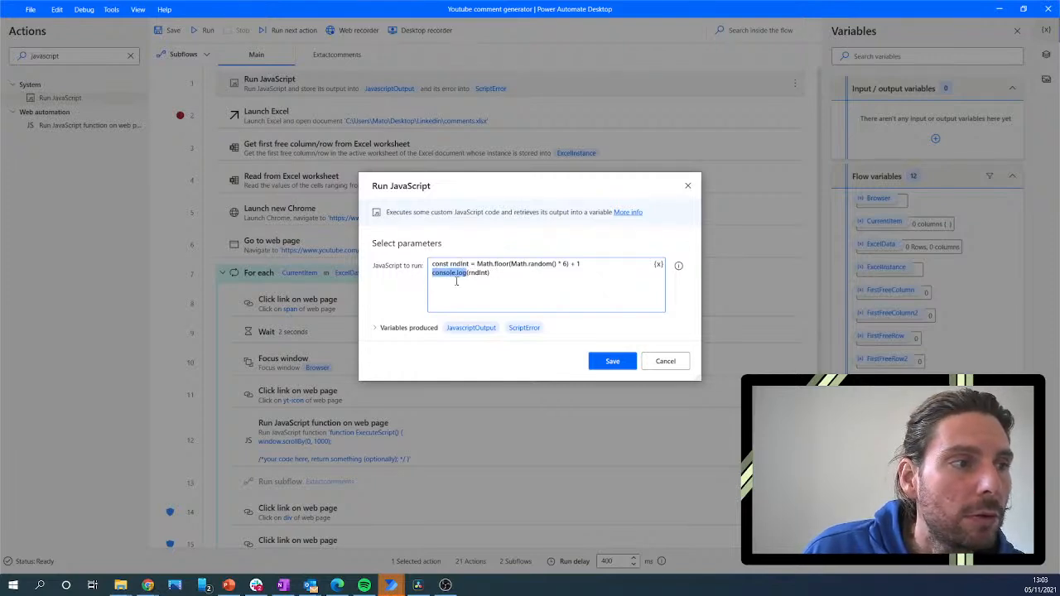
{"action": "key", "text": "BackSpace"}
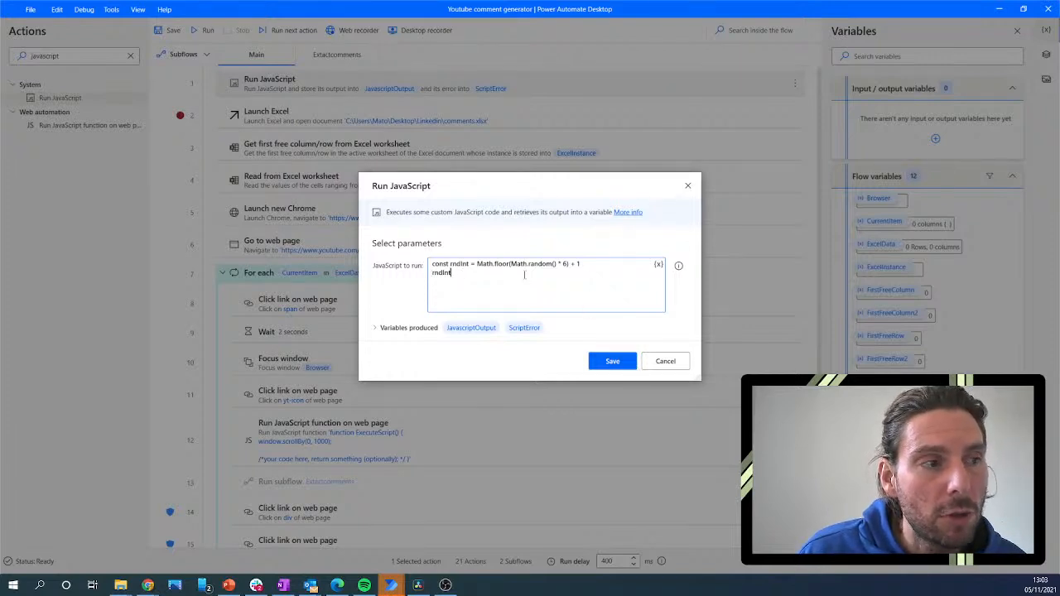
{"action": "type", "text": "="}
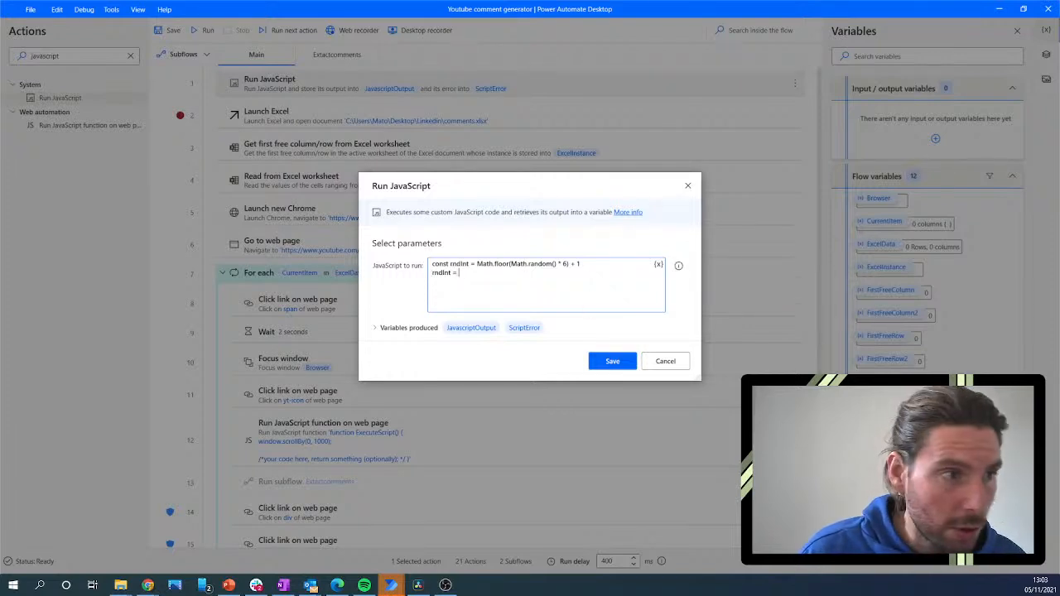
{"action": "double_click", "coordinate": [461, 264]}
{"action": "double_click", "coordinate": [439, 277]}
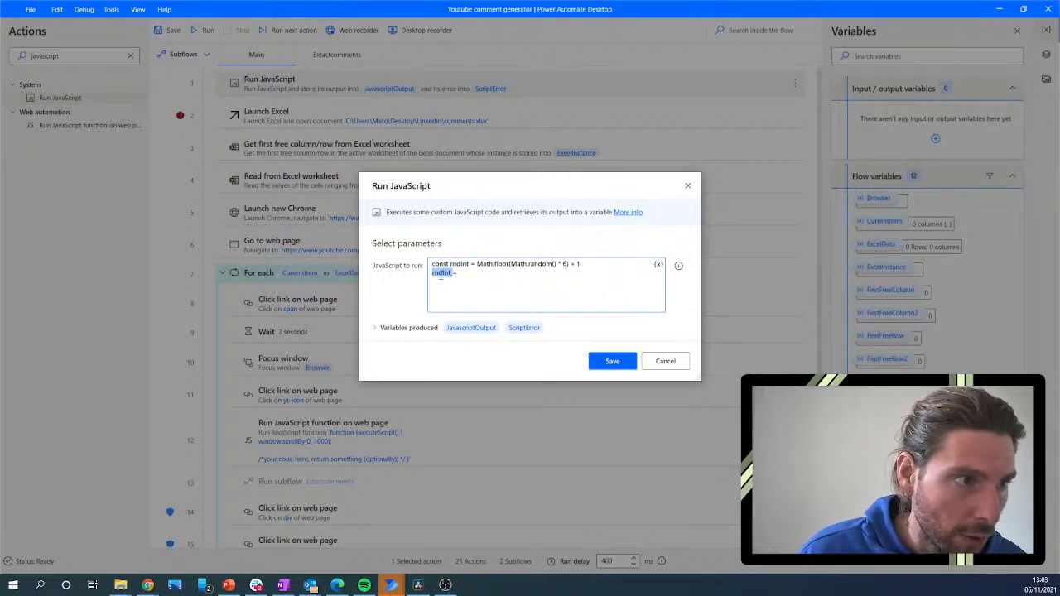
{"action": "type", "text": "output"}
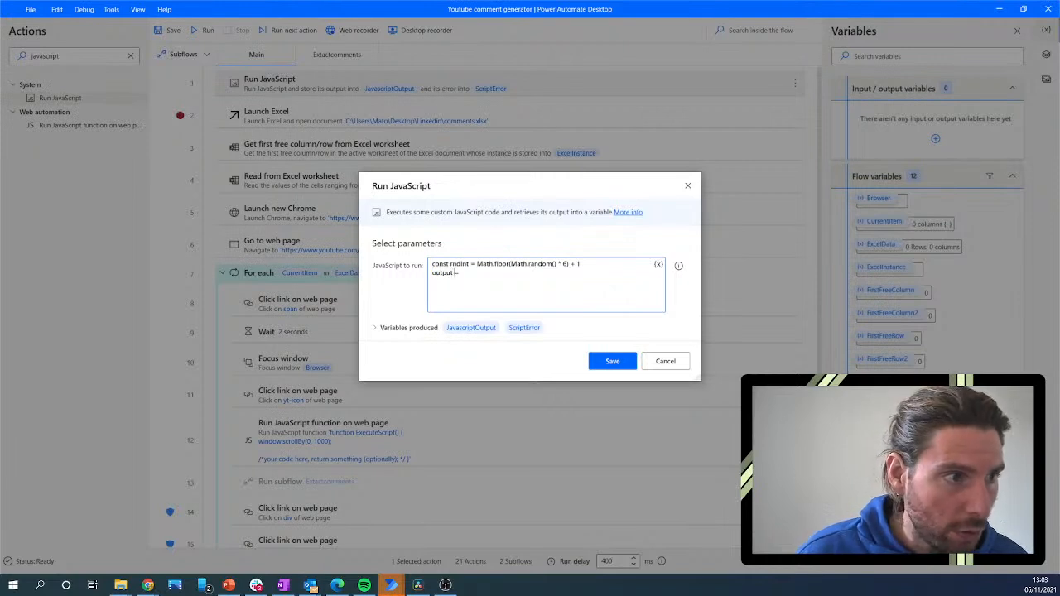
Finish editing the output line, save the Run JavaScript action and run the flow to the Launch Excel breakpoint.
{"action": "key", "text": "ctrl+v"}
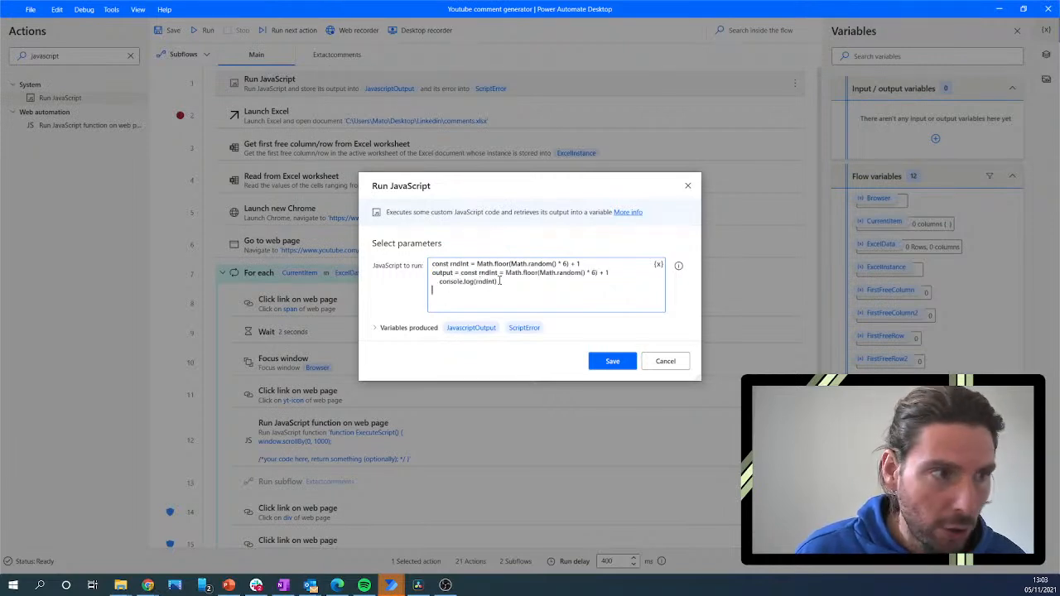
{"action": "key", "text": "BackSpace"}
{"action": "left_click_drag", "start_coordinate": [461, 272], "coordinate": [502, 283]}
{"action": "key", "text": "BackSpace"}
{"action": "left_click", "coordinate": [612, 362]}
{"action": "left_click", "coordinate": [208, 30]}
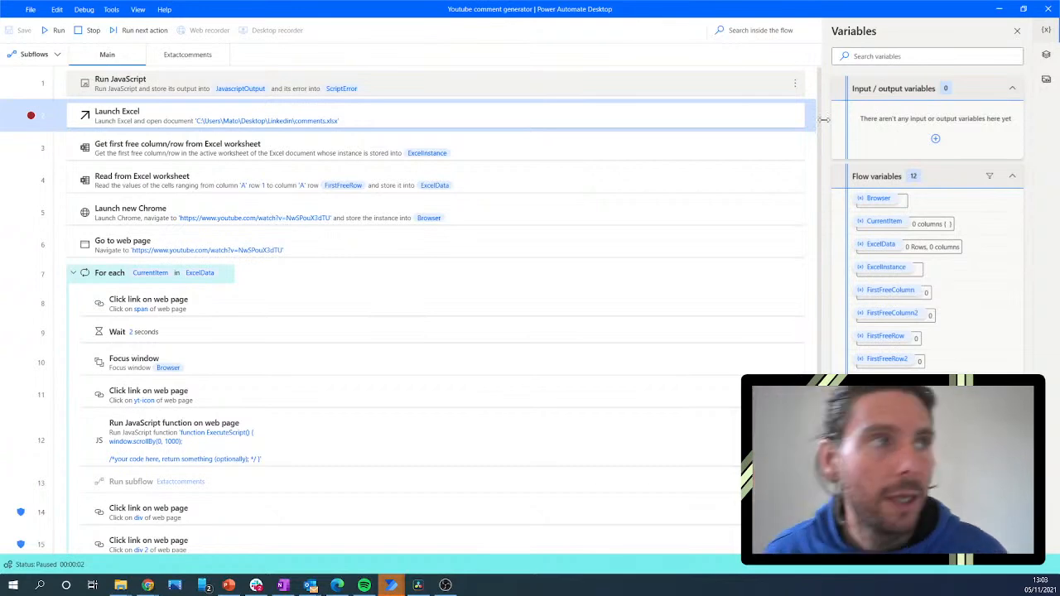
Switch to the Stack Overflow page, browse its answers and run the snippet that gets a random integer between 200 and 1500.
{"action": "left_click", "coordinate": [999, 9]}
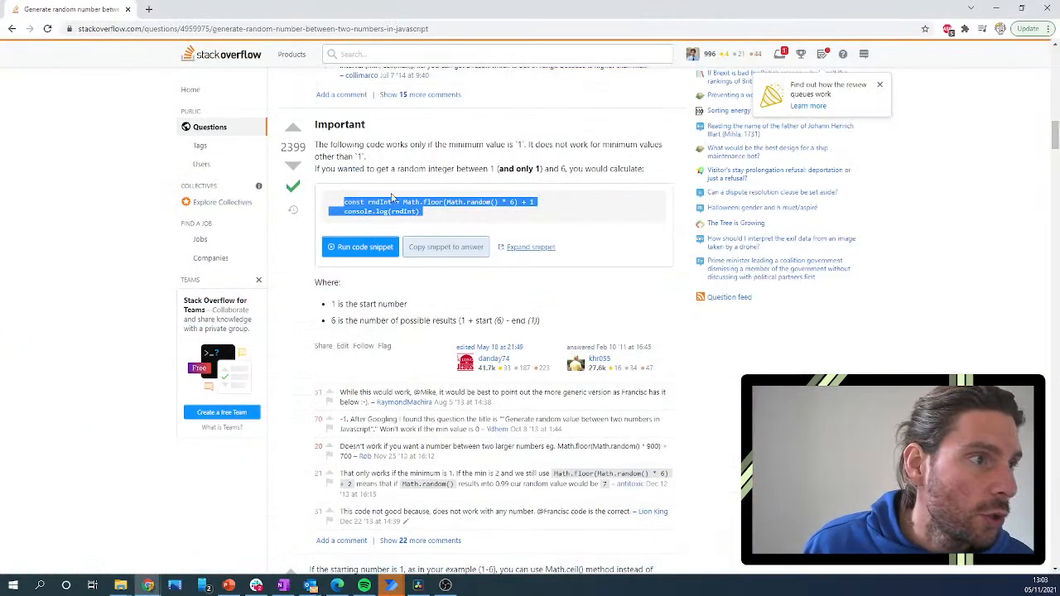
{"action": "scroll", "coordinate": [402, 315], "scroll_direction": "down", "scroll_amount": 5}
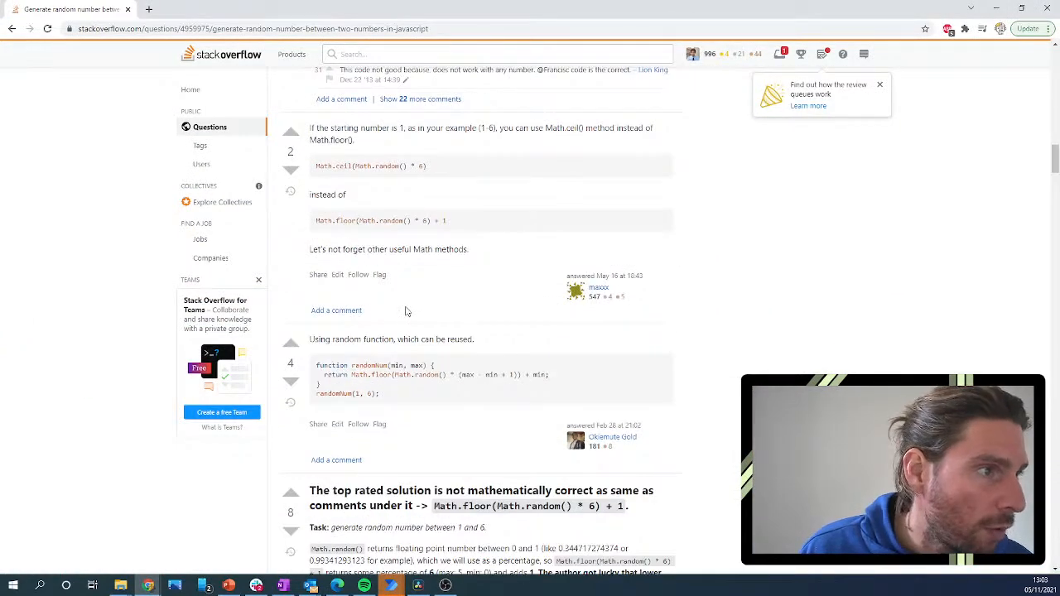
{"action": "scroll", "coordinate": [405, 310], "scroll_direction": "up", "scroll_amount": 15}
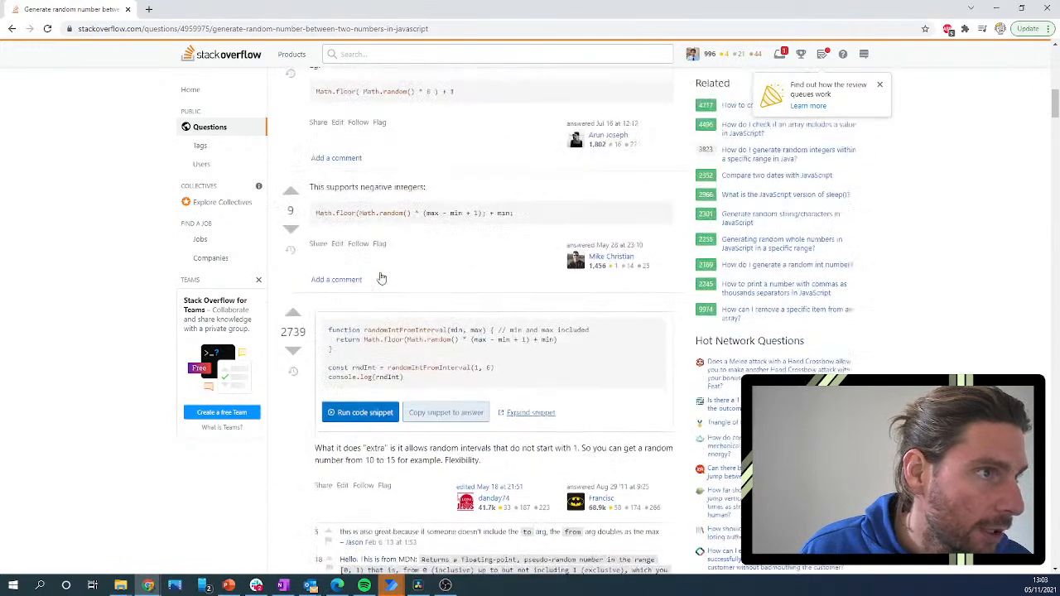
{"action": "scroll", "coordinate": [382, 278], "scroll_direction": "up", "scroll_amount": 5}
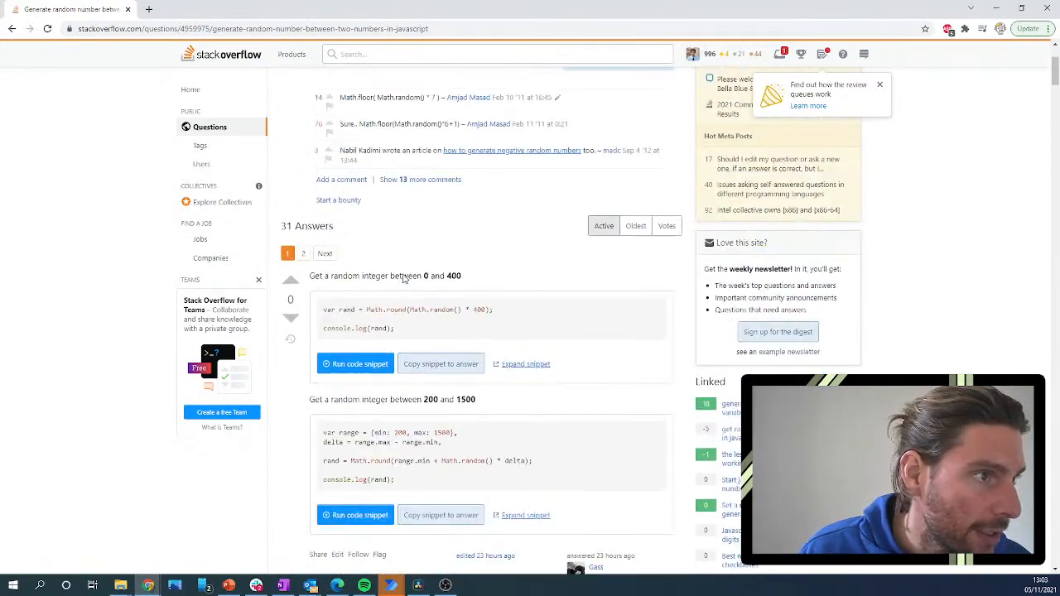
{"action": "scroll", "coordinate": [405, 278], "scroll_direction": "up", "scroll_amount": 1}
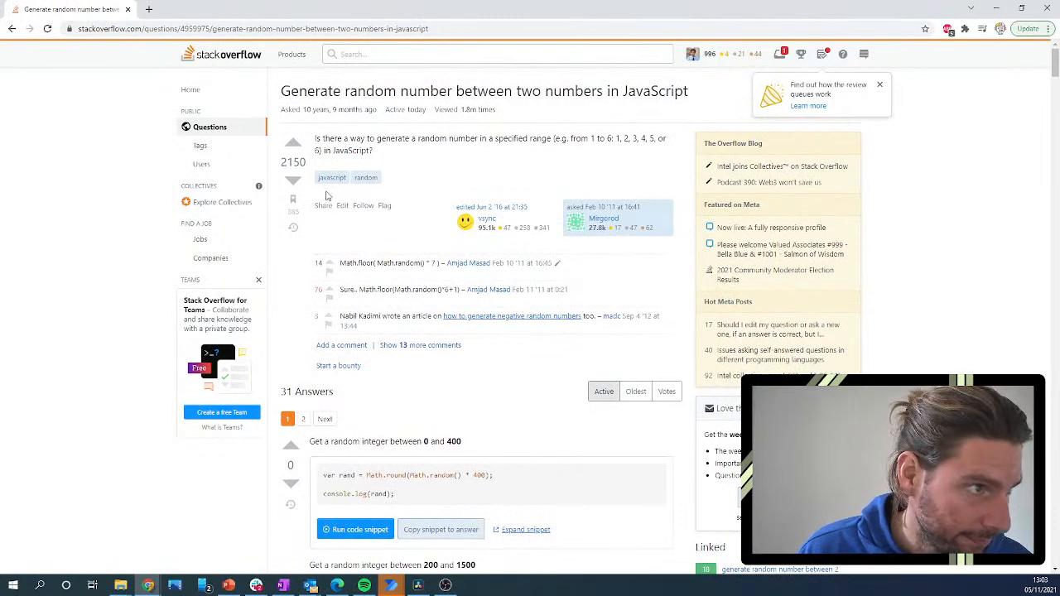
{"action": "scroll", "coordinate": [346, 202], "scroll_direction": "down", "scroll_amount": 2}
{"action": "scroll", "coordinate": [497, 207], "scroll_direction": "down", "scroll_amount": 2}
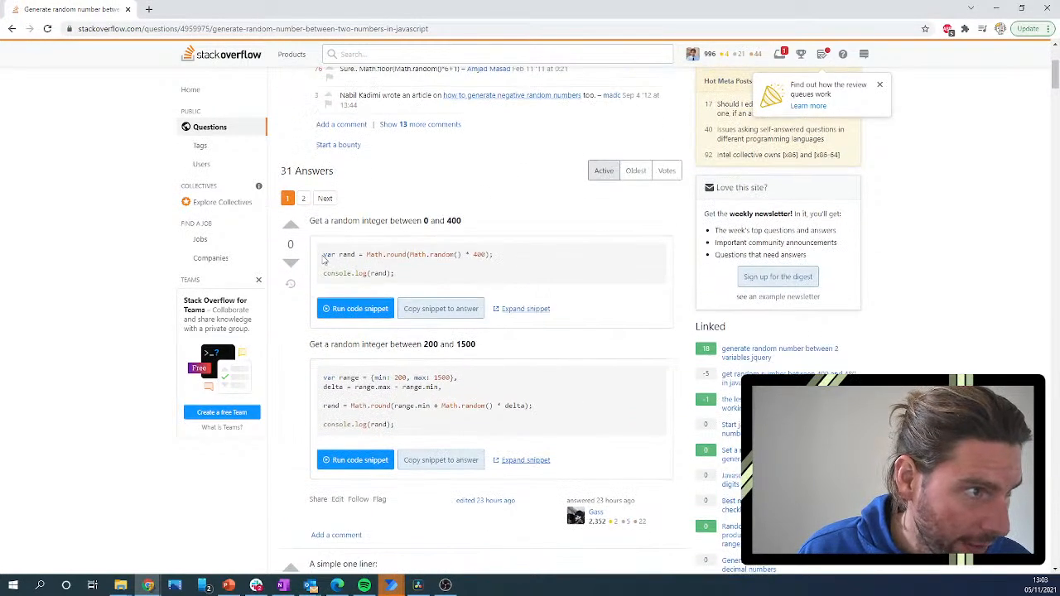
{"action": "scroll", "coordinate": [356, 300], "scroll_direction": "down", "scroll_amount": 2}
{"action": "left_click", "coordinate": [356, 296]}
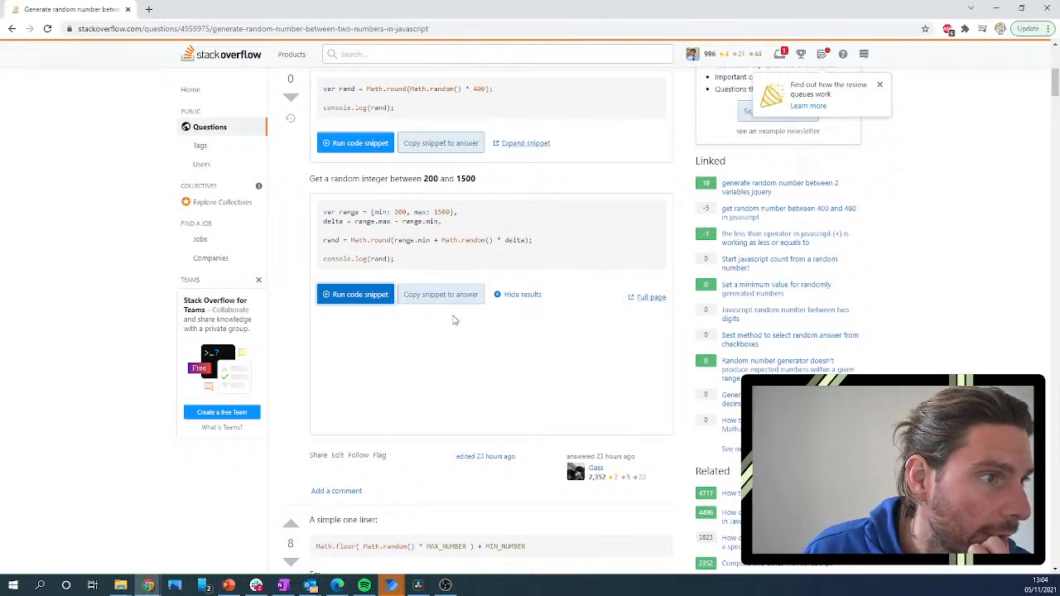
{"action": "left_click", "coordinate": [350, 296]}
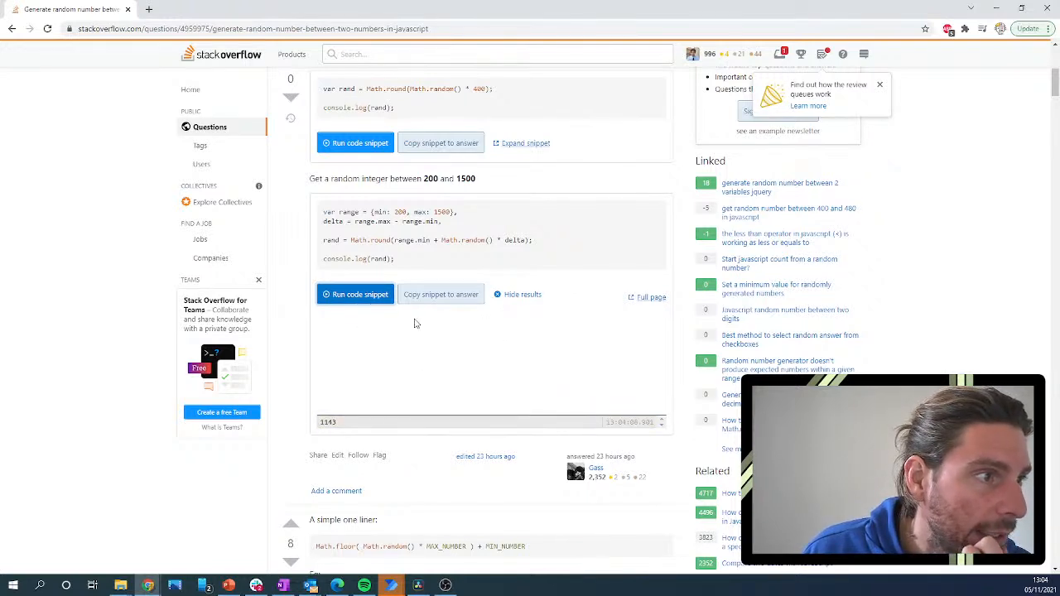
Copy the whole 200 to 1500 random integer snippet and switch back to the Power Automate Desktop flow.
{"action": "left_click_drag", "start_coordinate": [405, 263], "coordinate": [313, 216]}
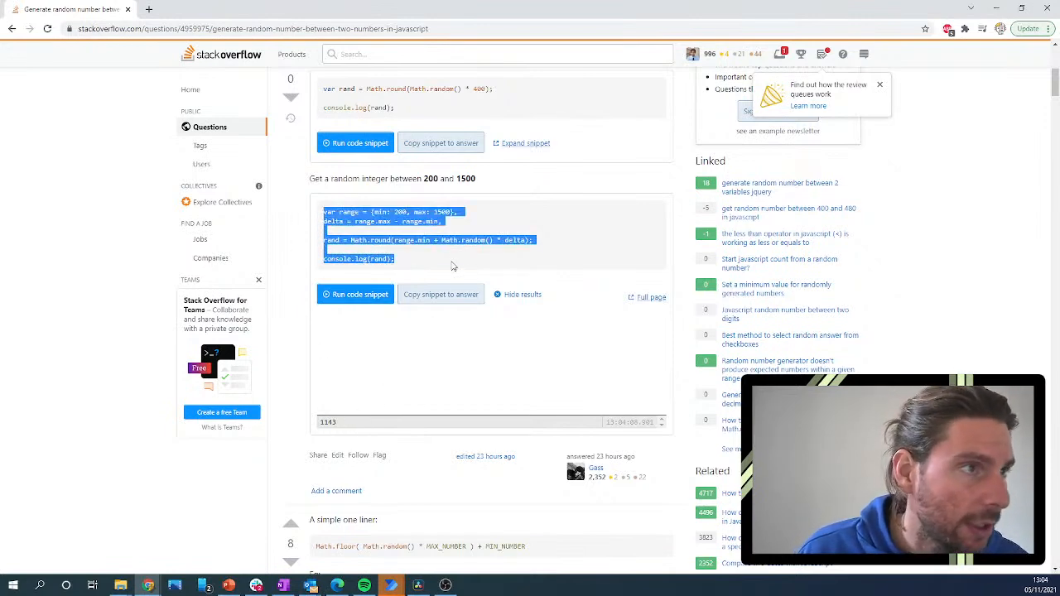
{"action": "left_click", "coordinate": [1008, 12]}
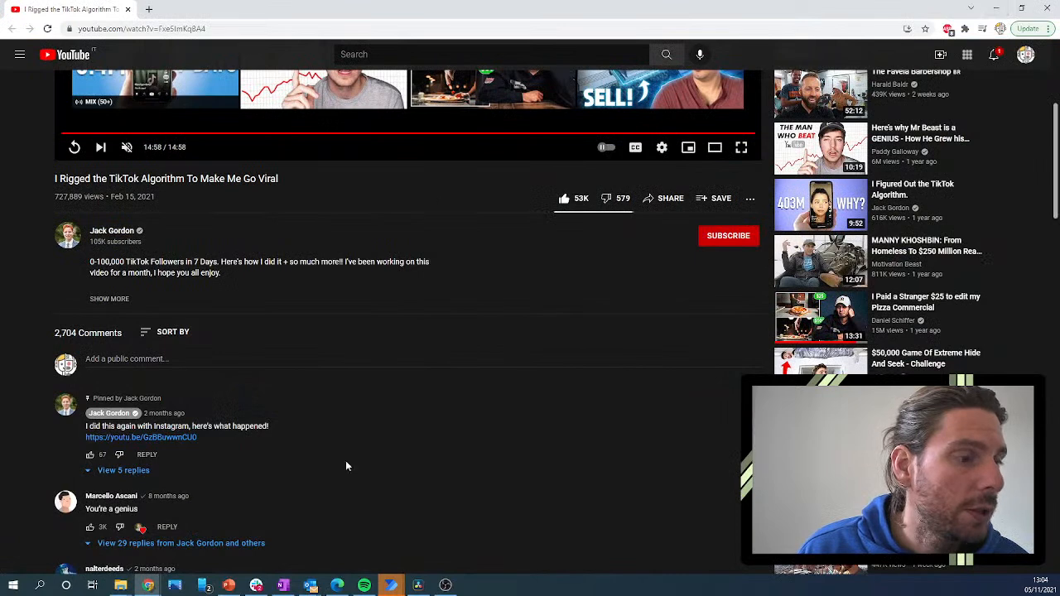
{"action": "mouse_move", "coordinate": [389, 586]}
{"action": "left_click", "coordinate": [458, 537]}
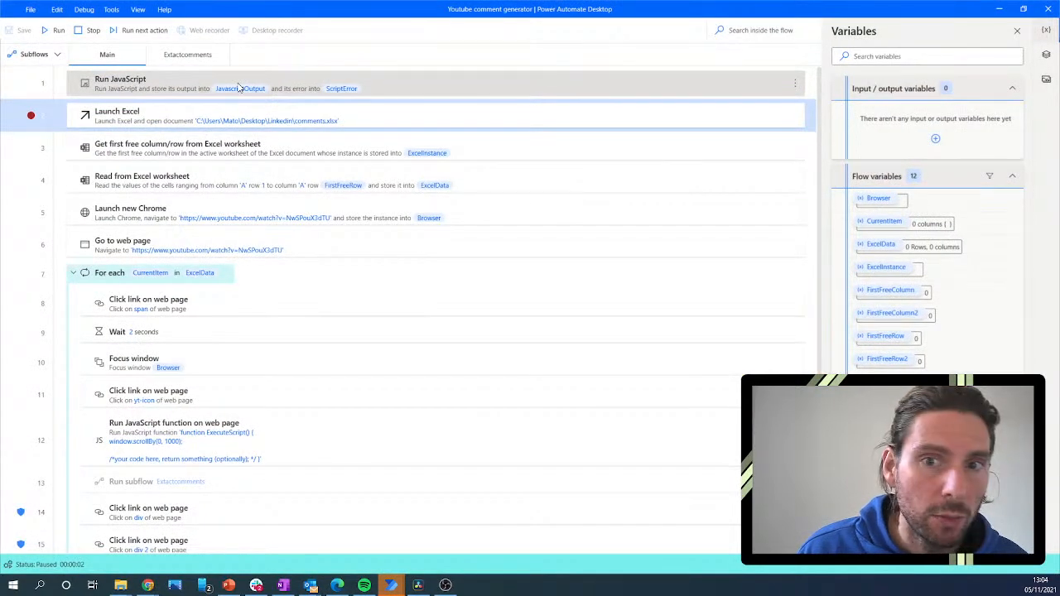
Stop the run, replace the Run JavaScript action's code with the copied 200 to 1500 range snippet and save the action.
{"action": "left_click", "coordinate": [94, 30]}
{"action": "double_click", "coordinate": [317, 87]}
{"action": "key", "text": "ctrl+a"}
{"action": "type", "text": "var range = {min: 200, max: 1500}, delta = range.max - range.min,  rand = Math.round(range.min + Math.random() * delta);  console.log(rand);"}
{"action": "left_click", "coordinate": [613, 362]}
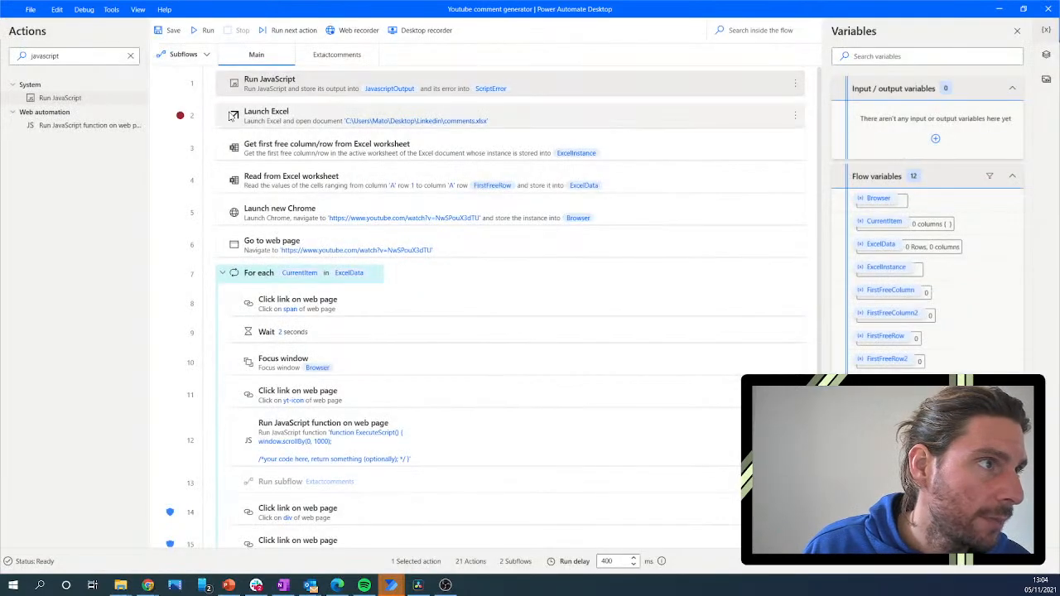
Run the flow to the Launch Excel breakpoint and stop it, and review the Run JavaScript action's console.log(rand) line without changing it.
{"action": "left_click", "coordinate": [208, 32]}
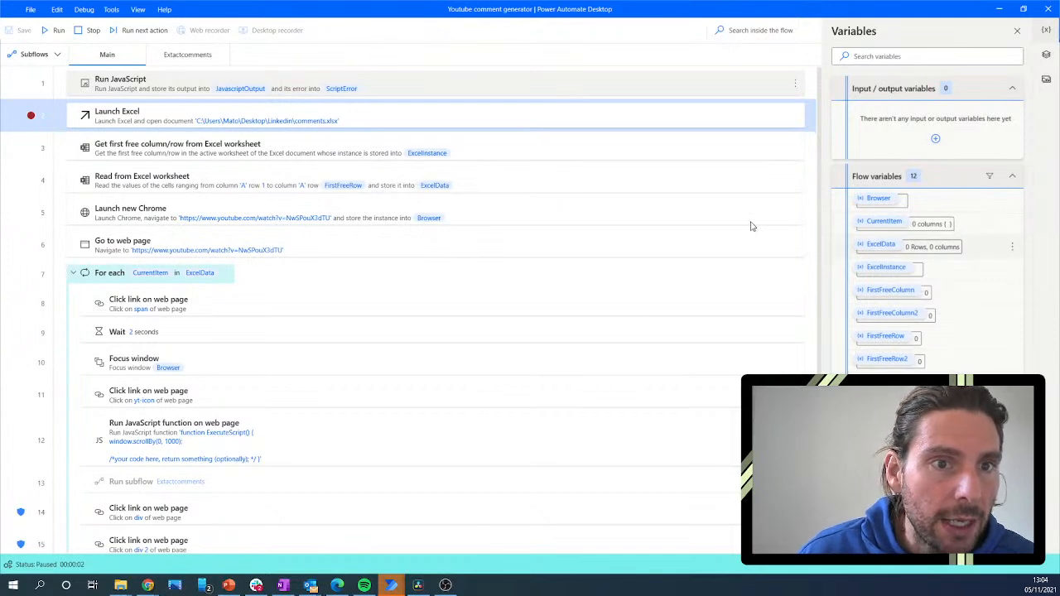
{"action": "left_click", "coordinate": [78, 31]}
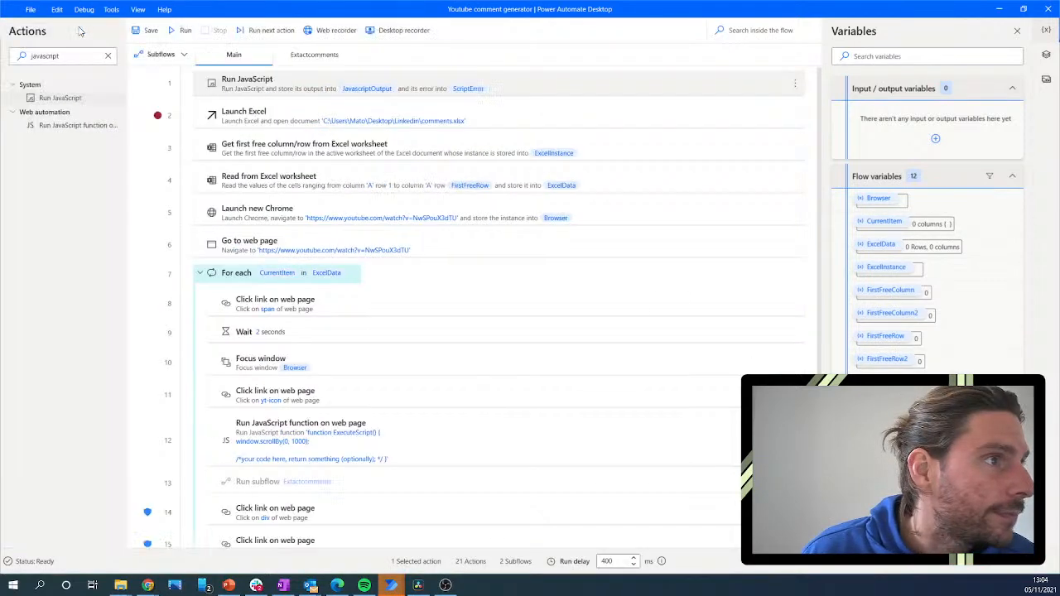
{"action": "double_click", "coordinate": [314, 91]}
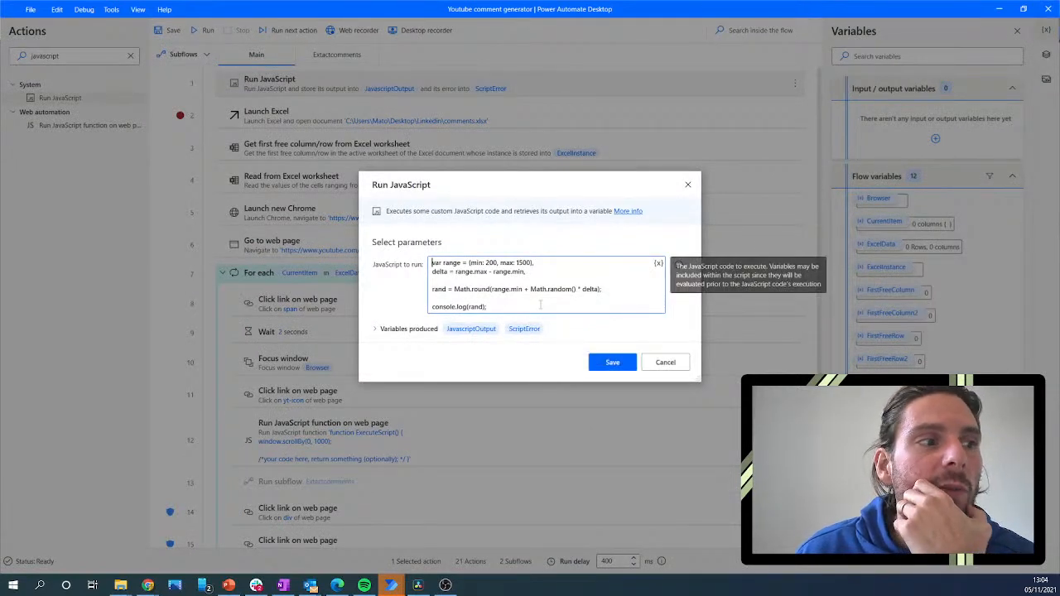
{"action": "left_click_drag", "start_coordinate": [499, 309], "coordinate": [400, 309]}
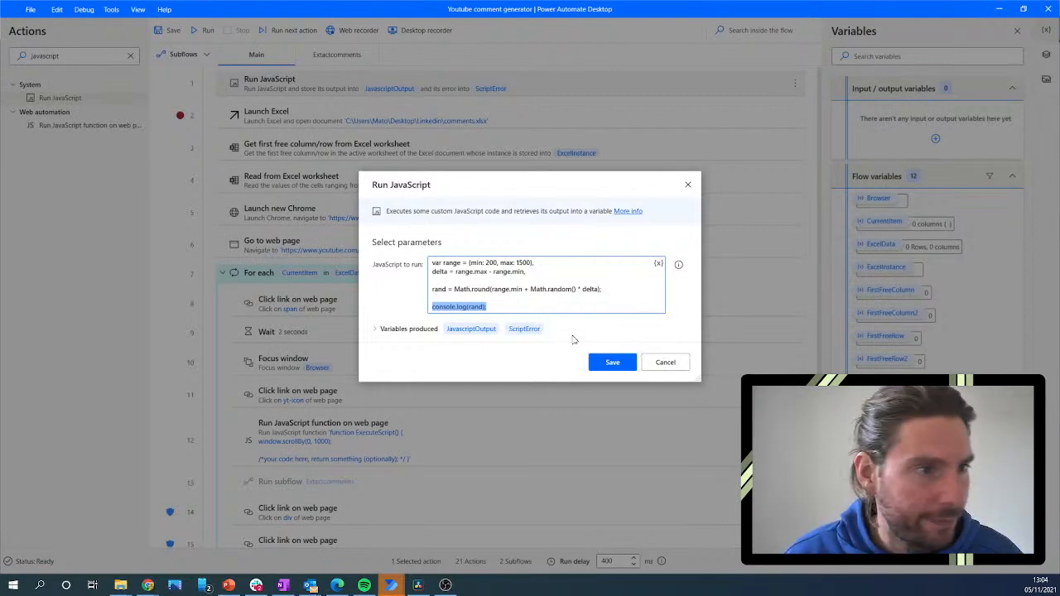
{"action": "left_click", "coordinate": [665, 362]}
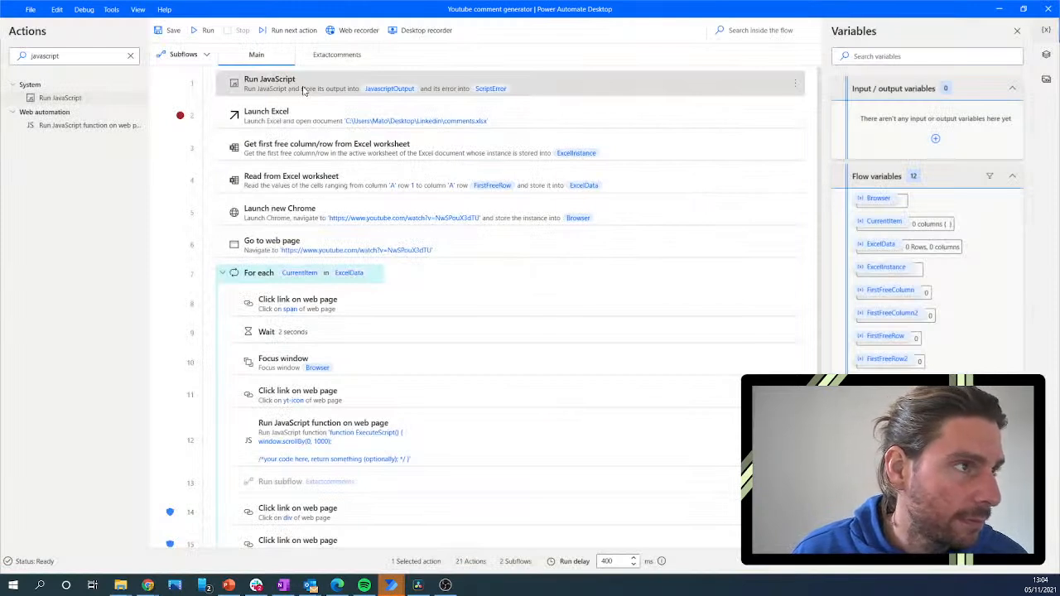
Delete the Run JavaScript action above Launch Excel, clear the Launch Excel breakpoint, and look over the remaining actions of the Main flow.
{"action": "key", "text": "Delete"}
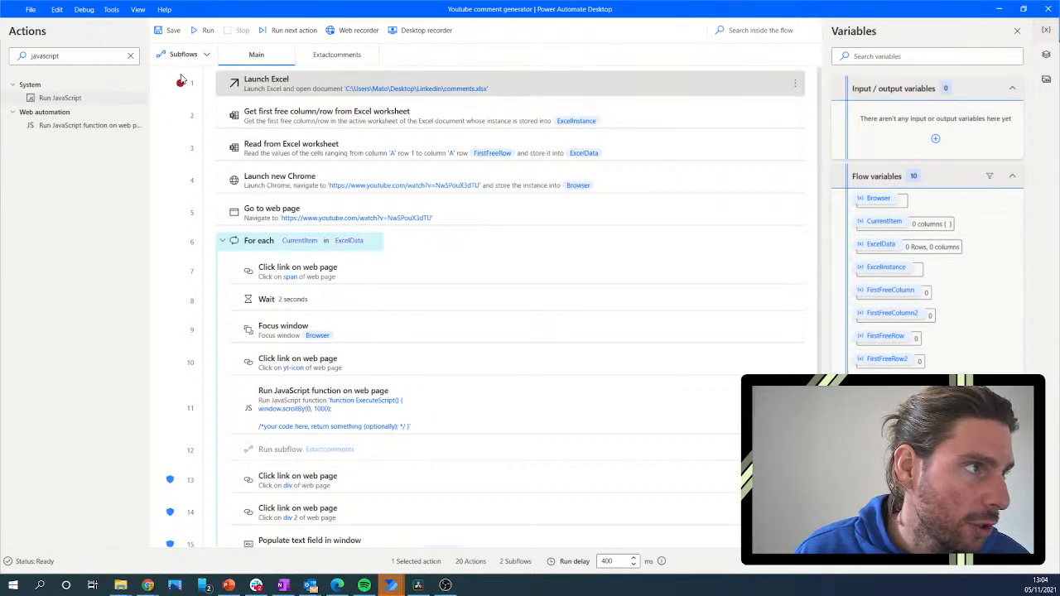
{"action": "scroll", "coordinate": [639, 220], "scroll_direction": "down", "scroll_amount": 5}
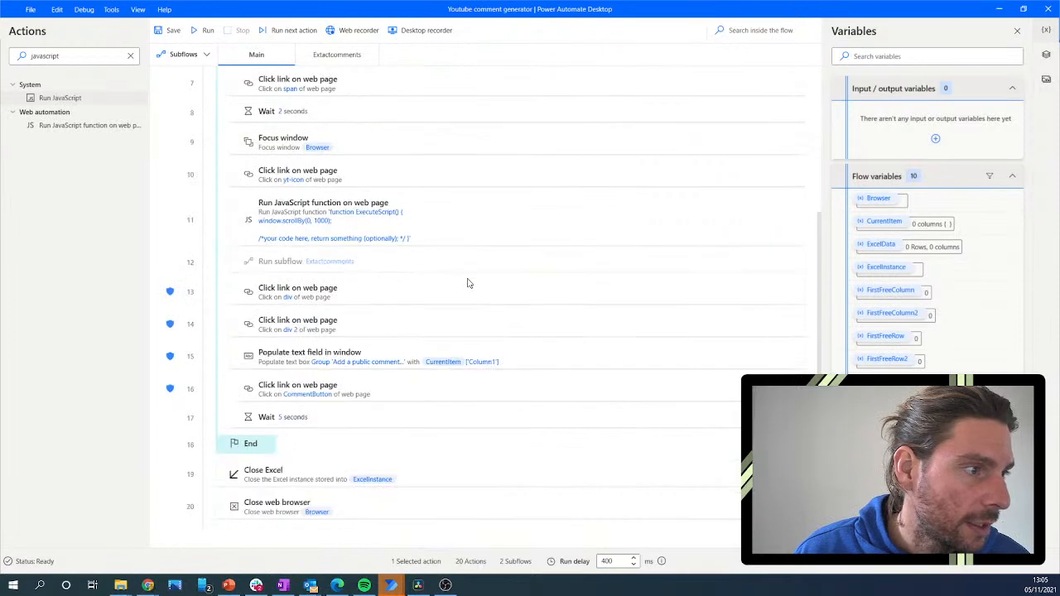
{"action": "scroll", "coordinate": [370, 308], "scroll_direction": "up", "scroll_amount": 5}
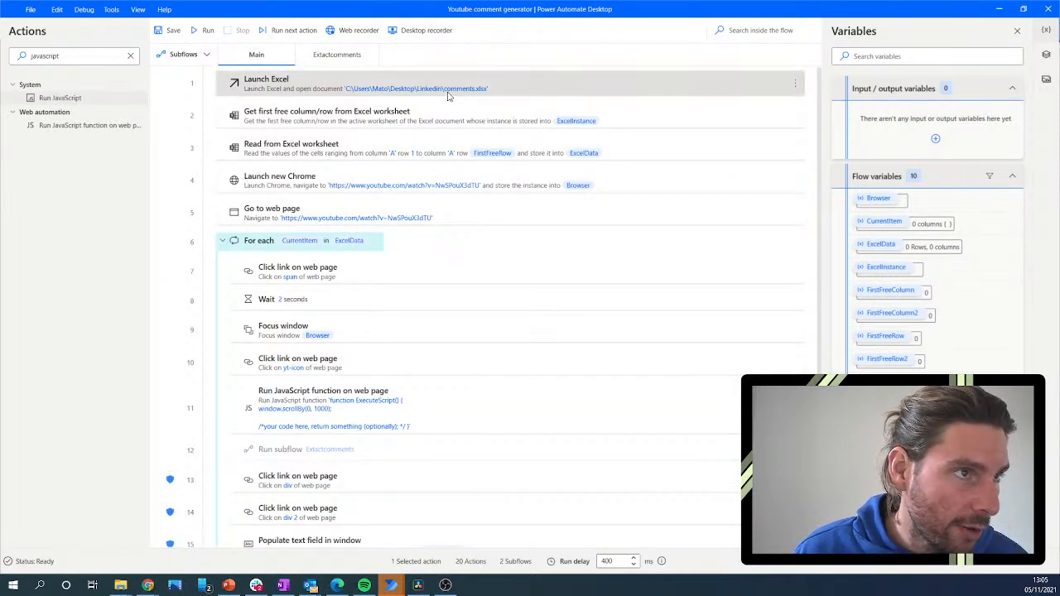
Set the Launch Excel action's document path to comments2.xlsx in the Desktop's Linkedin folder and save the action.
{"action": "double_click", "coordinate": [264, 81]}
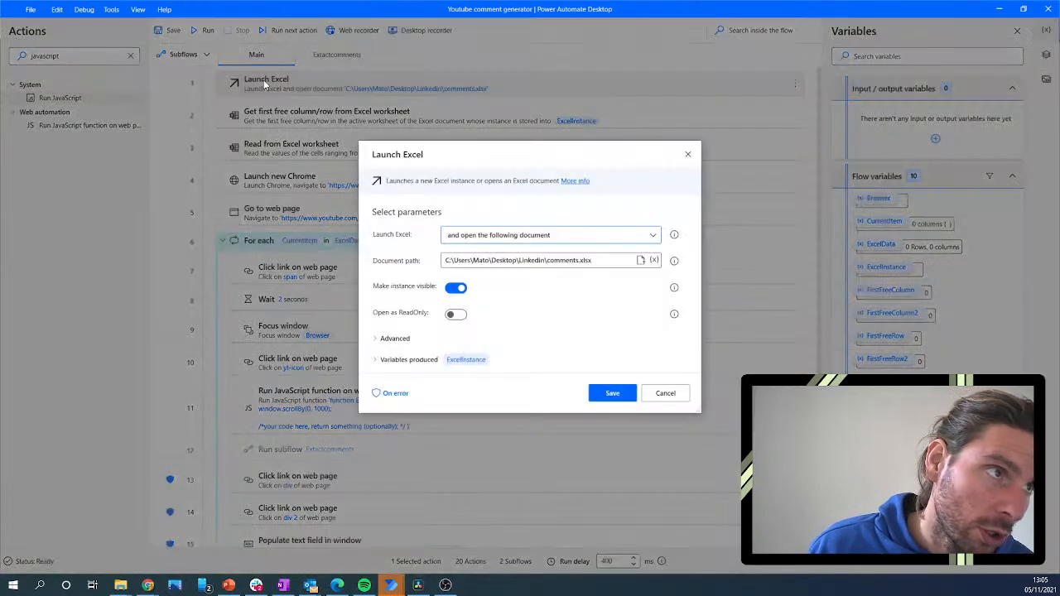
{"action": "left_click", "coordinate": [586, 261]}
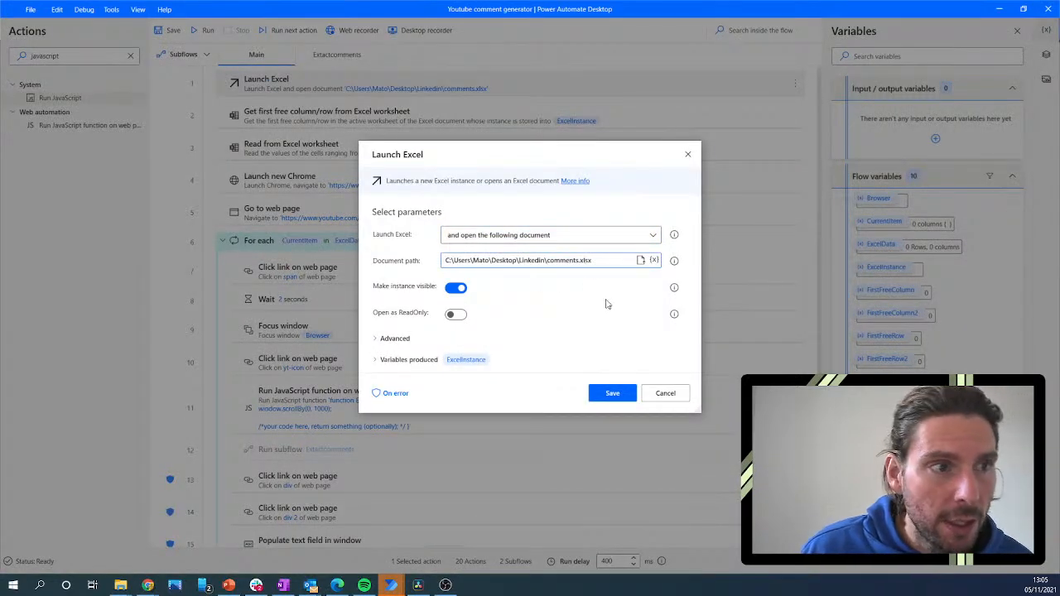
{"action": "left_click", "coordinate": [642, 260]}
{"action": "scroll", "coordinate": [533, 259], "scroll_direction": "down", "scroll_amount": 5}
{"action": "scroll", "coordinate": [546, 277], "scroll_direction": "up", "scroll_amount": 5}
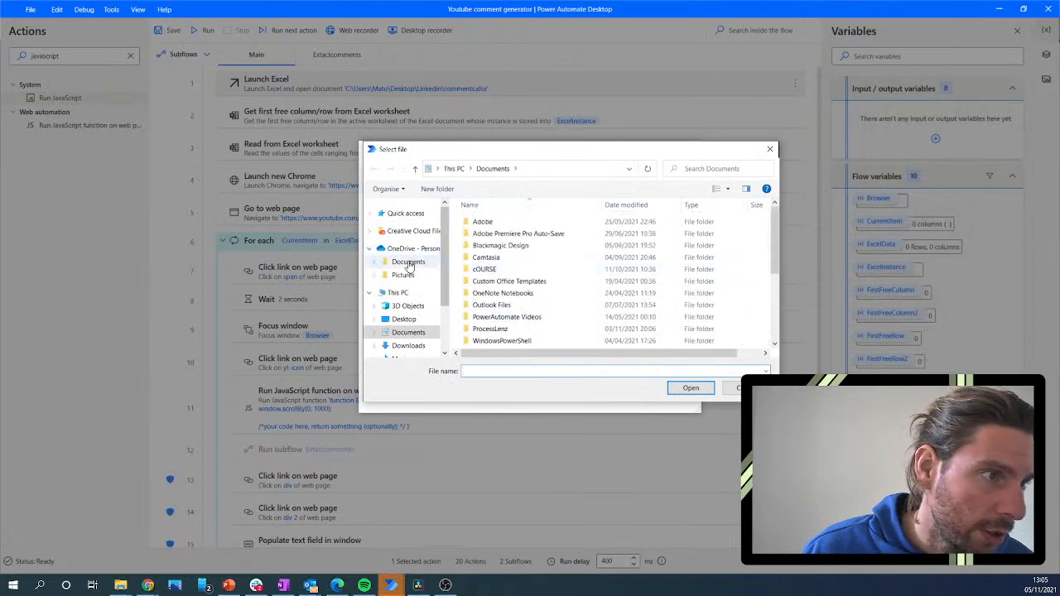
{"action": "scroll", "coordinate": [418, 323], "scroll_direction": "down", "scroll_amount": 1}
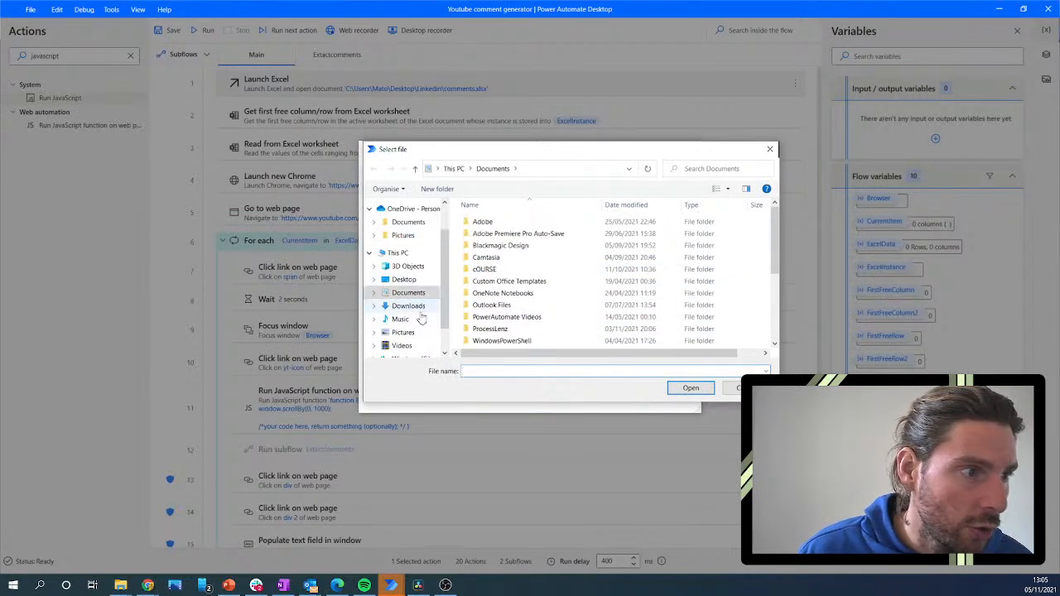
{"action": "left_click", "coordinate": [404, 279]}
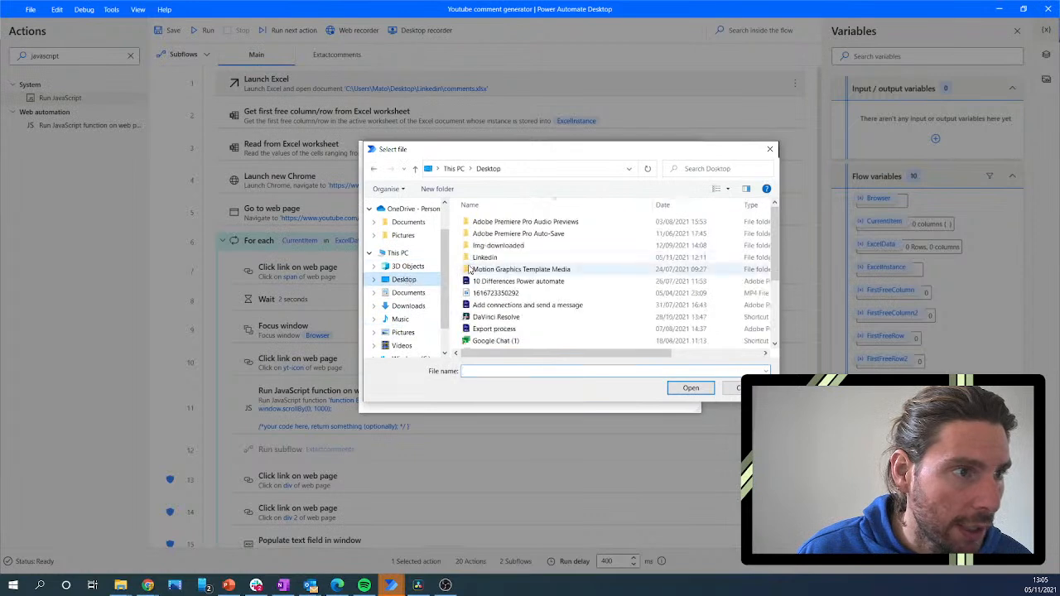
{"action": "double_click", "coordinate": [515, 261]}
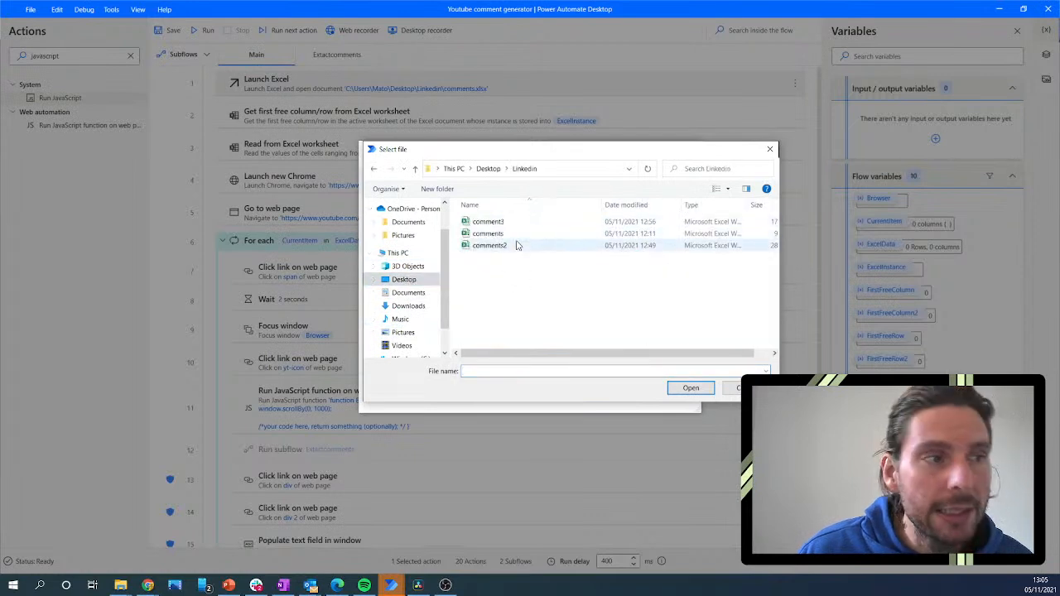
{"action": "left_click_drag", "start_coordinate": [598, 355], "coordinate": [516, 315]}
{"action": "double_click", "coordinate": [497, 246]}
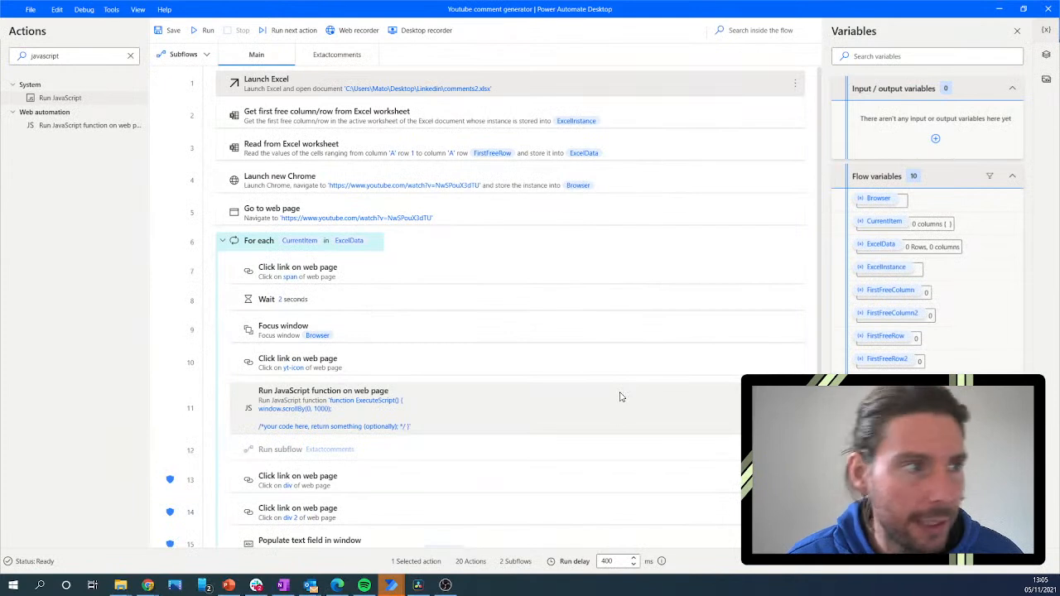
Run the flow and activate the public comment field on the "How I got banned from sports betting" video.
{"action": "left_click", "coordinate": [197, 33]}
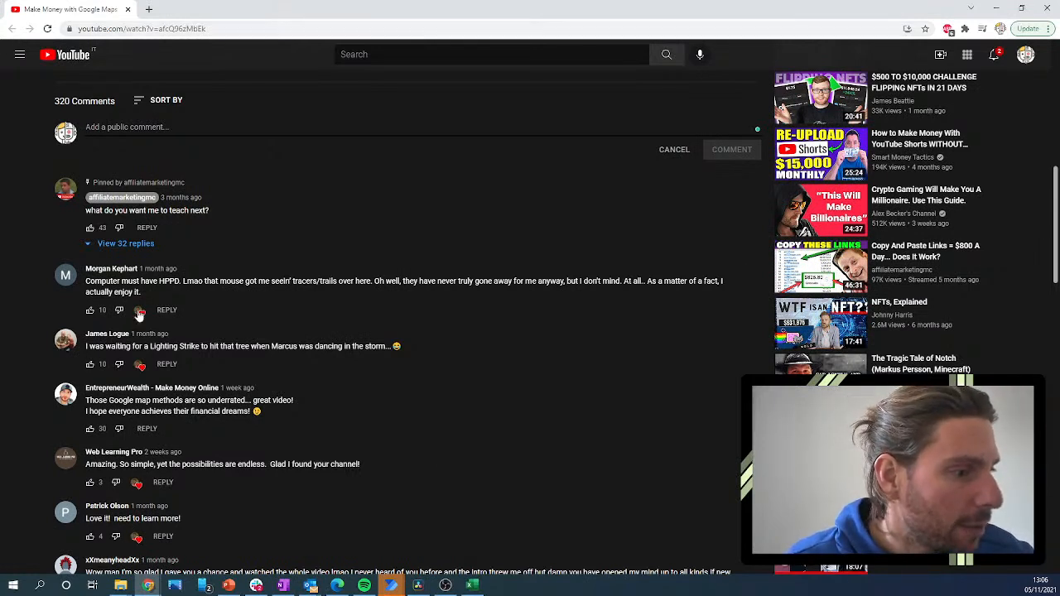
{"action": "mouse_move", "coordinate": [395, 588]}
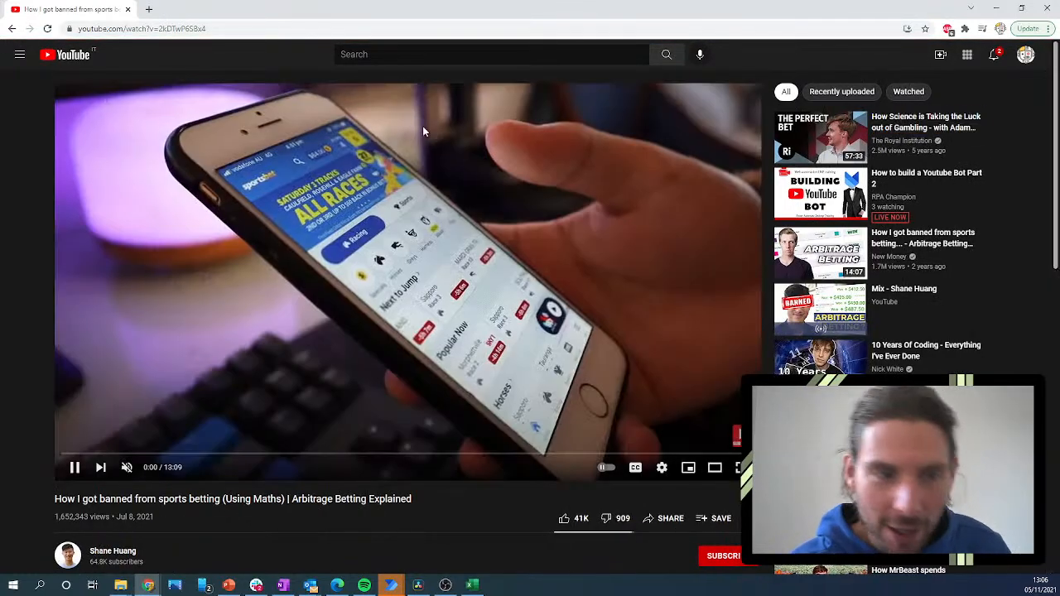
{"action": "scroll", "coordinate": [424, 131], "scroll_direction": "down", "scroll_amount": 10}
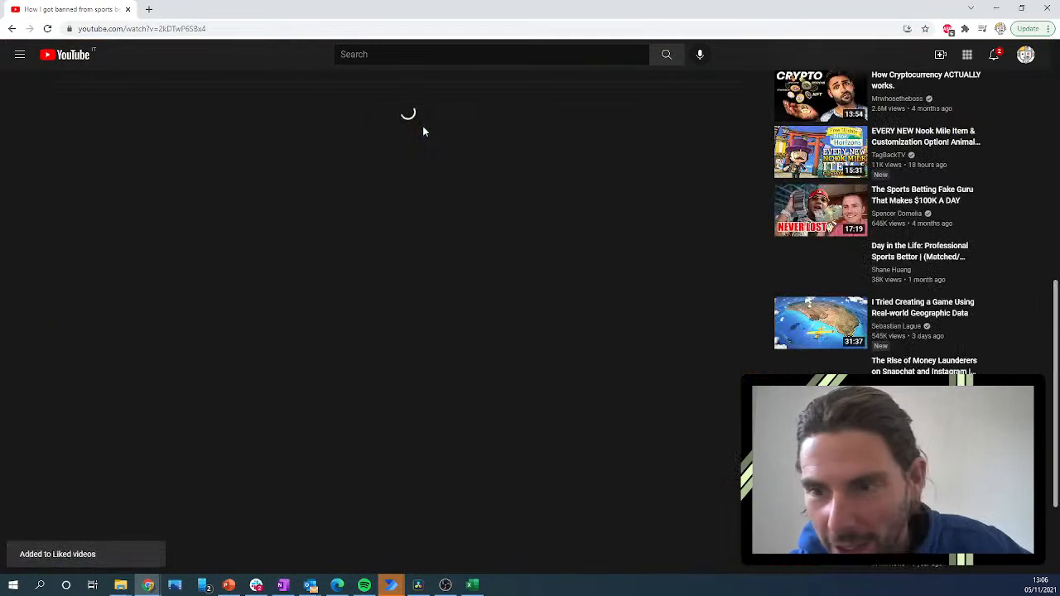
{"action": "left_click", "coordinate": [424, 127]}
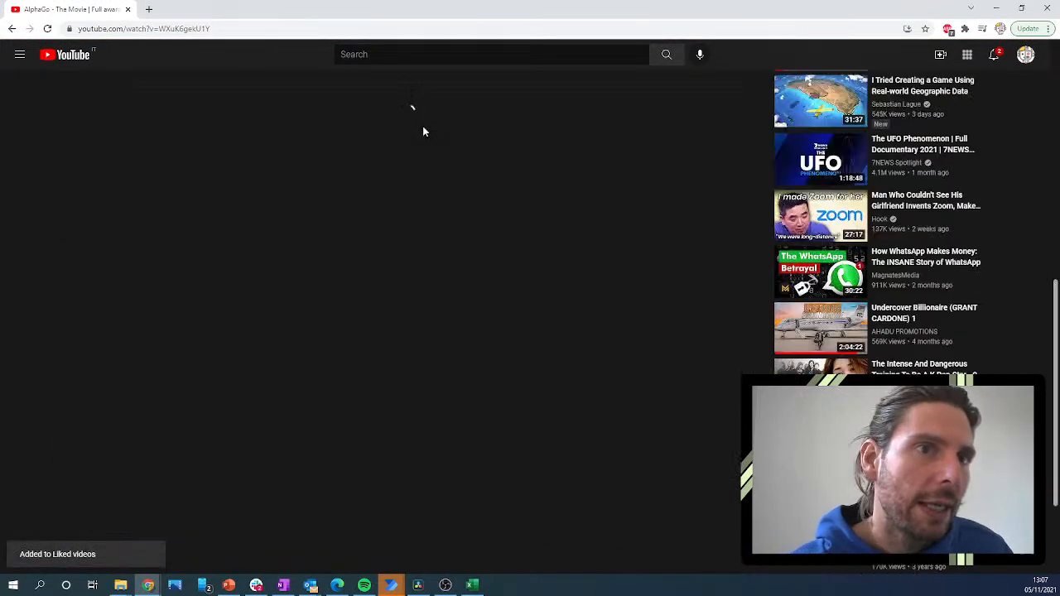
Post a comment on the AlphaGo movie that begins "Great video thank you for sharing your knowledge and thank you for your time".
{"action": "left_click", "coordinate": [423, 128]}
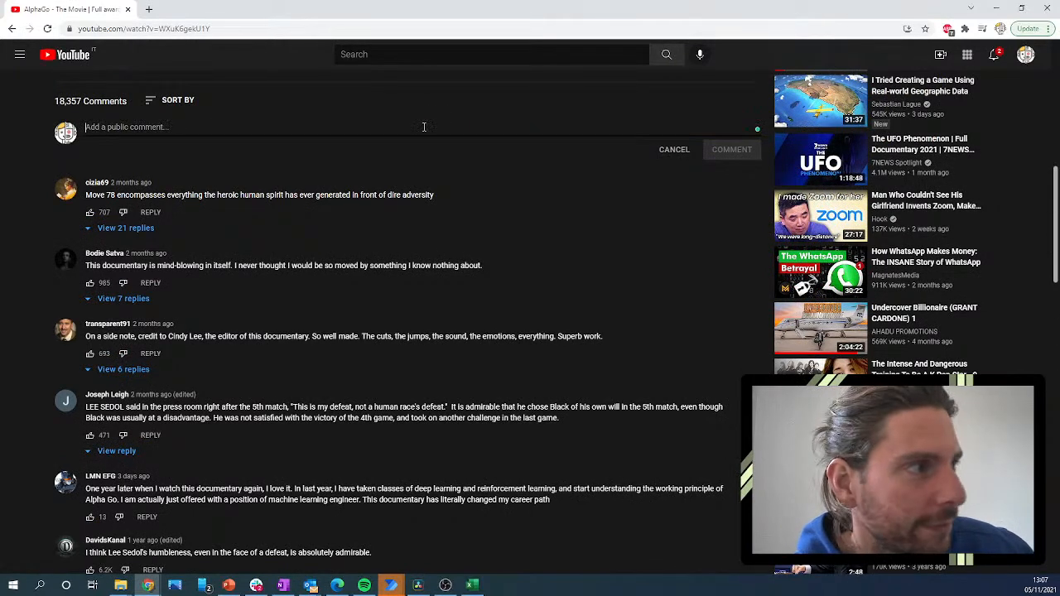
{"action": "type", "text": "Great video thank you for sharing your knowledge and thank you for your time. Iam the RPA Champ"}
{"action": "key", "text": "ctrl+Return"}
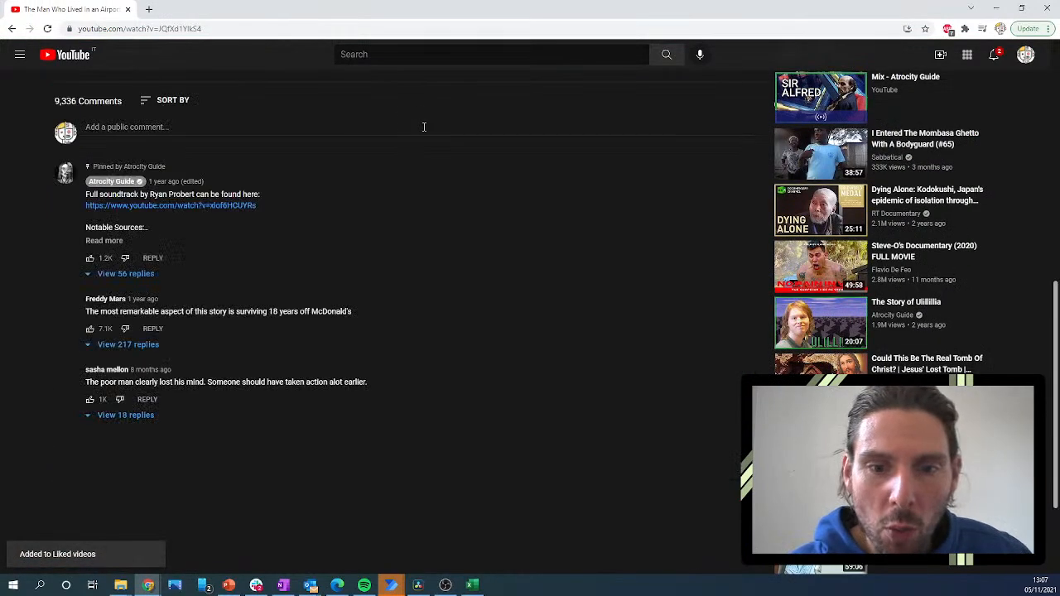
Comment "Thank you for posting your video and thank you for your time!" on the video about the man who lived in an airport.
{"action": "left_click", "coordinate": [424, 127]}
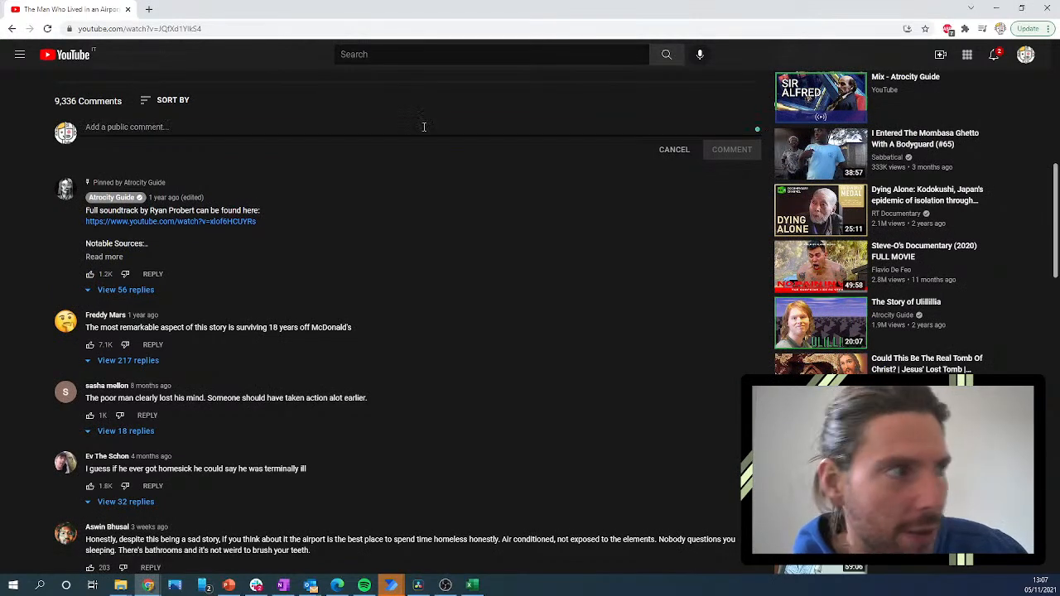
{"action": "type", "text": "Thank you for posting your video and thank you for your time!"}
{"action": "key", "text": "ctrl+Return"}
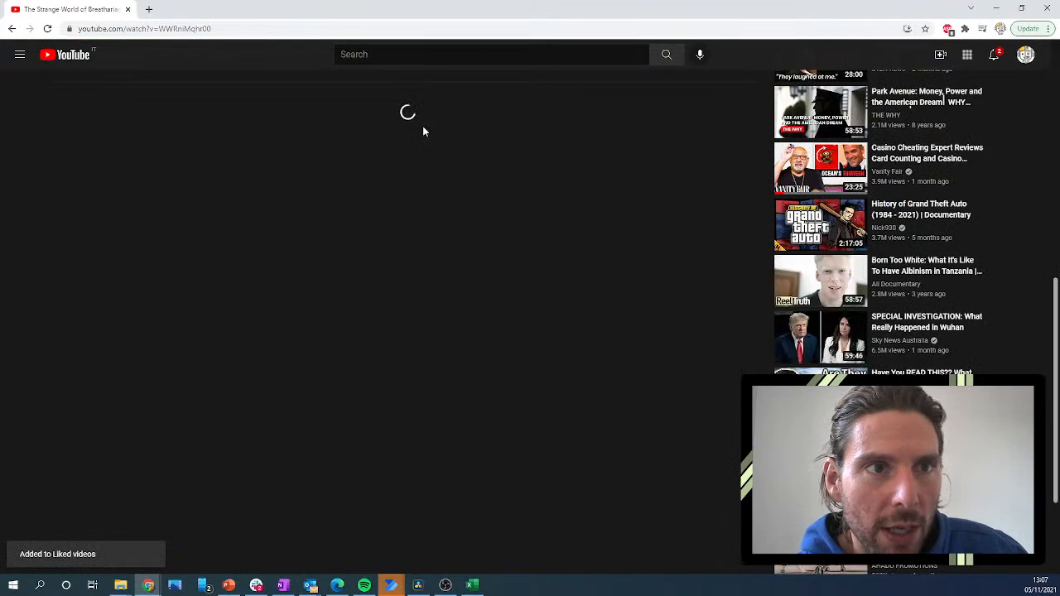
Activate the comment field on the "Strange World of Breatharianism" video and look through the existing comments below it.
{"action": "left_click", "coordinate": [423, 127]}
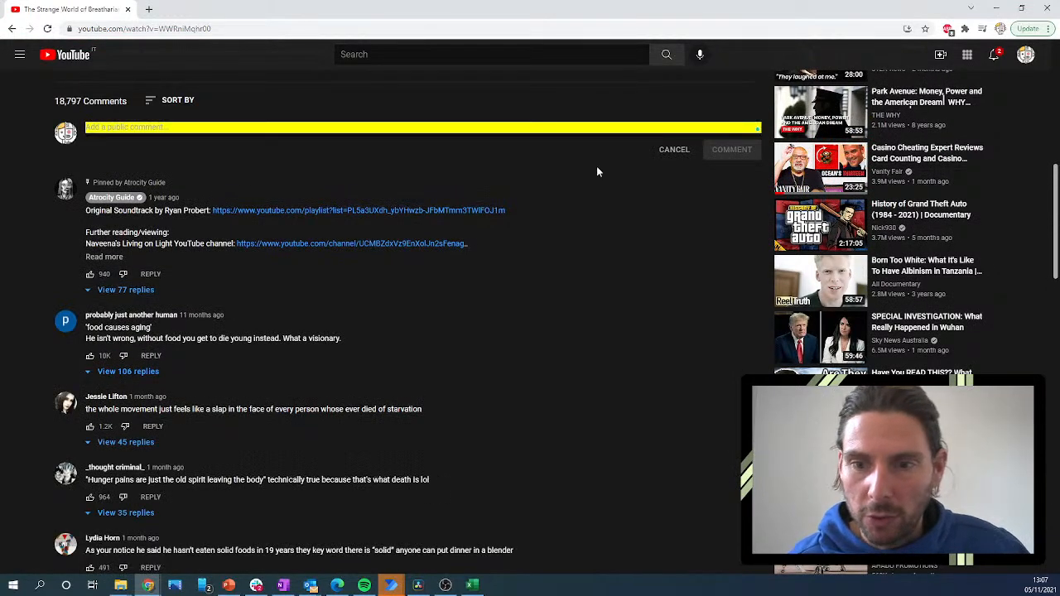
{"action": "scroll", "coordinate": [410, 98], "scroll_direction": "up", "scroll_amount": 4}
{"action": "scroll", "coordinate": [163, 225], "scroll_direction": "down", "scroll_amount": 15}
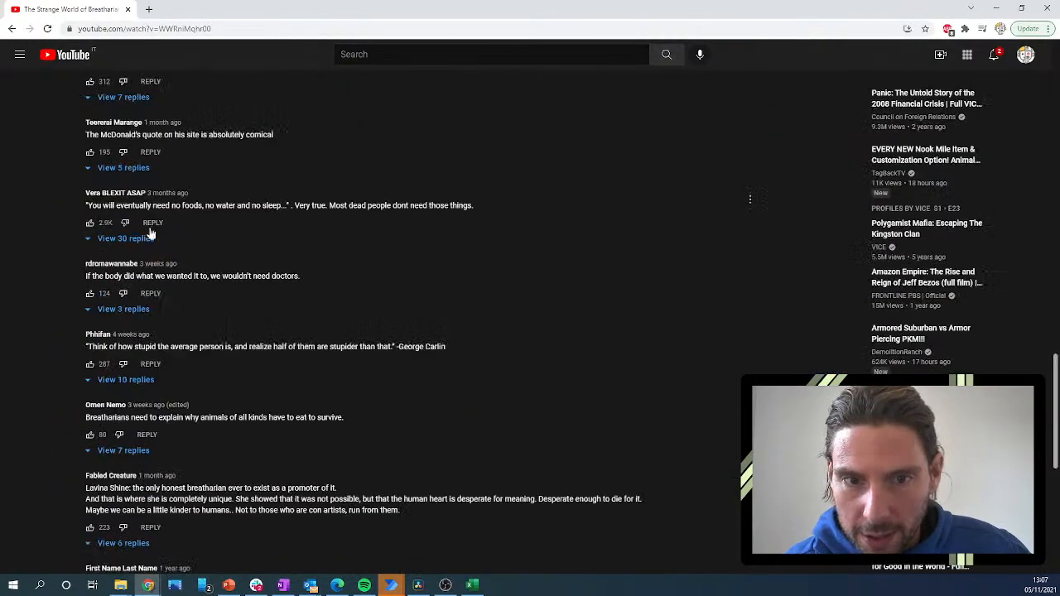
{"action": "scroll", "coordinate": [163, 224], "scroll_direction": "up", "scroll_amount": 12}
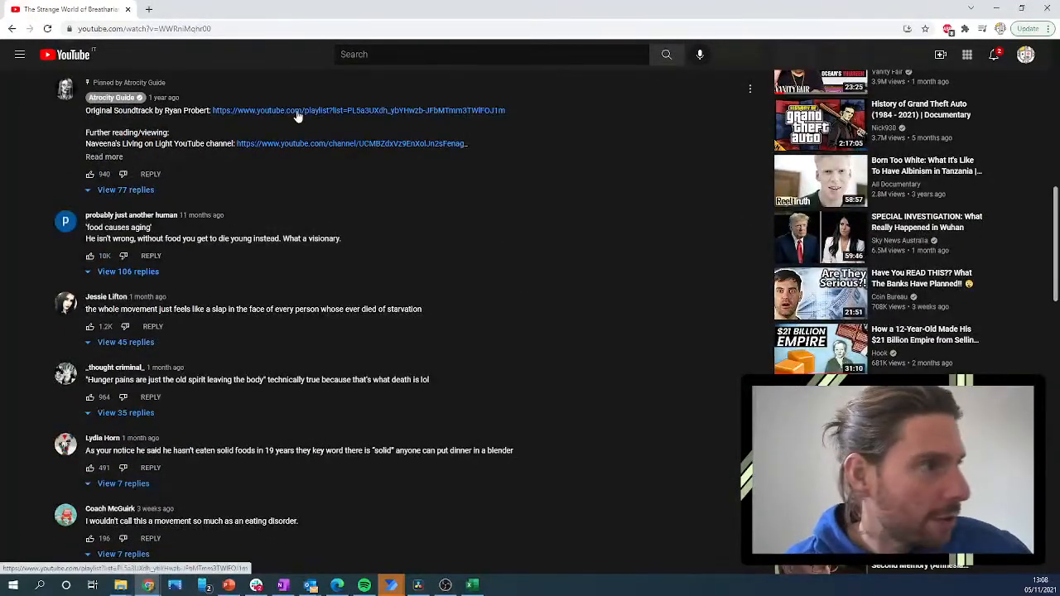
{"action": "scroll", "coordinate": [246, 184], "scroll_direction": "up", "scroll_amount": 1}
{"action": "scroll", "coordinate": [246, 184], "scroll_direction": "up", "scroll_amount": 1}
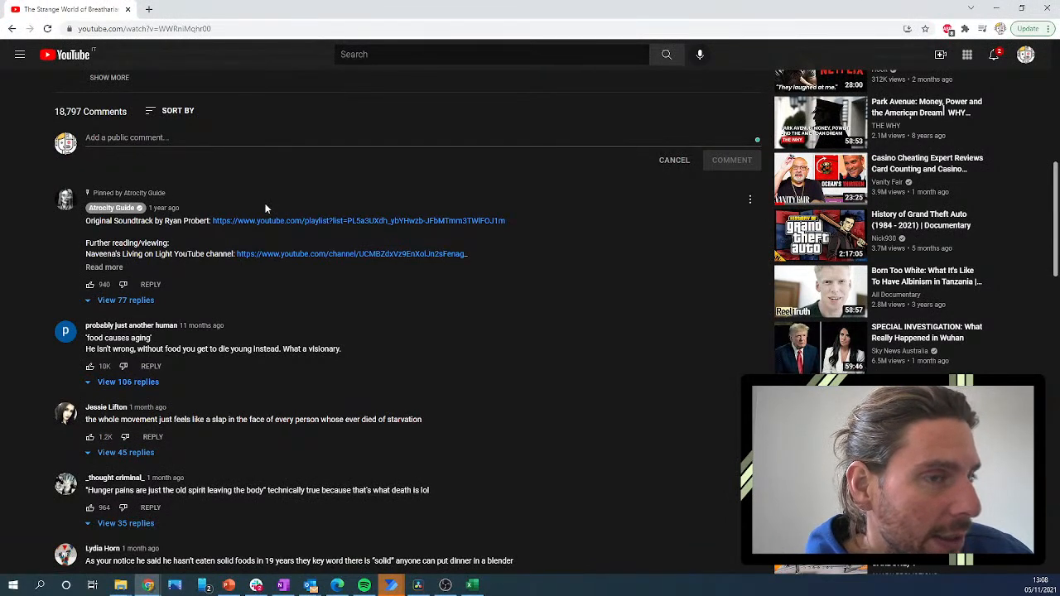
{"action": "key", "text": "alt+Left"}
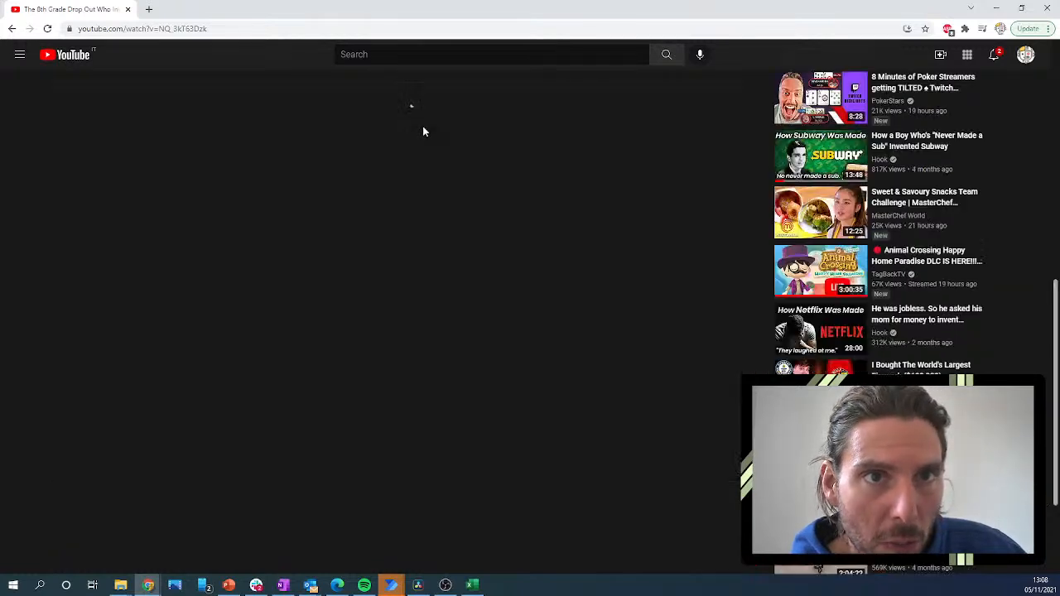
Post the comment beginning "This was great! I didn't realize that" on the 8th Grade Drop Out video.
{"action": "left_click", "coordinate": [424, 128]}
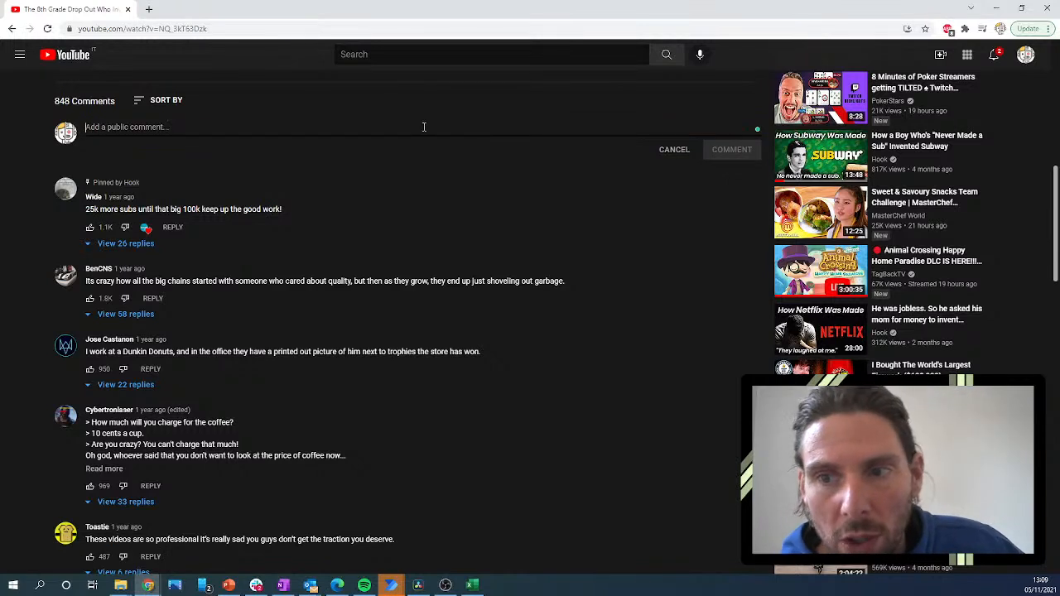
{"action": "key", "text": "ctrl+v"}
{"action": "key", "text": "ctrl+Return"}
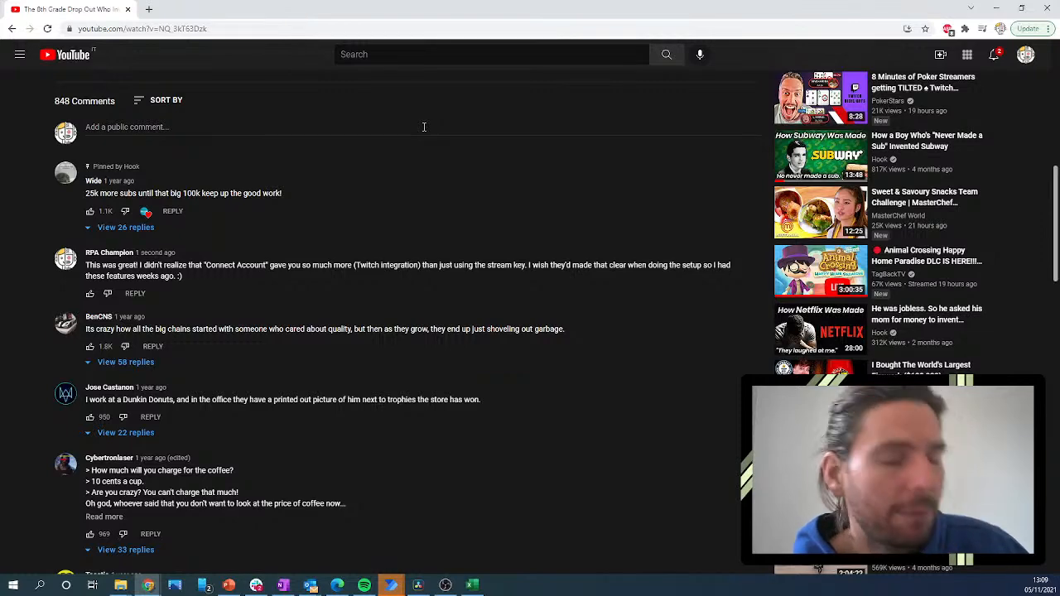
Continue to "How a 12-Year-Old Made His $21 Billion Empire from Selling Candy" and activate its public comment field.
{"action": "scroll", "coordinate": [424, 128], "scroll_direction": "up", "scroll_amount": 9}
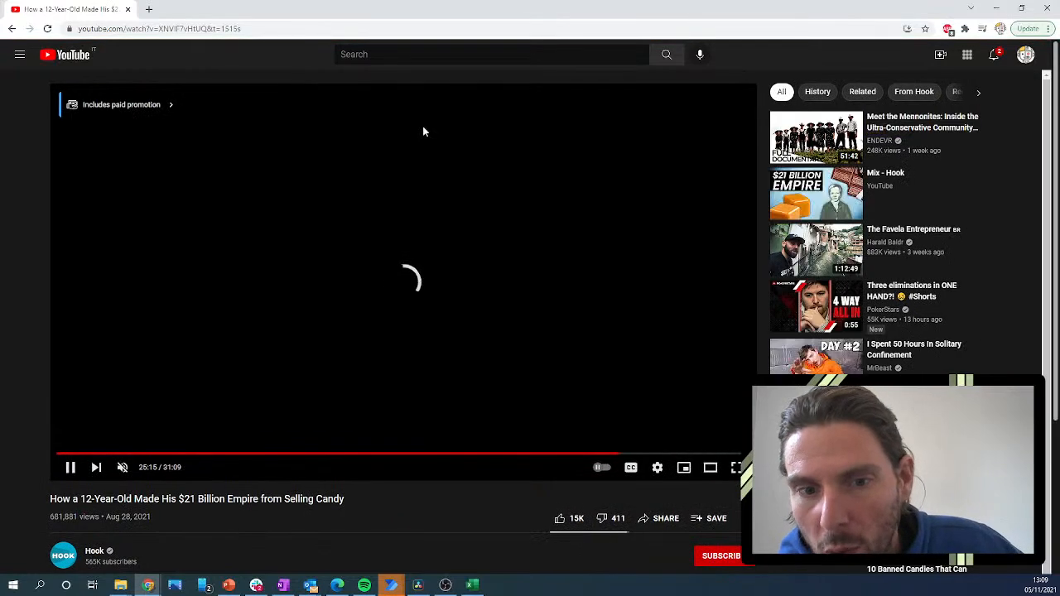
{"action": "scroll", "coordinate": [424, 131], "scroll_direction": "down", "scroll_amount": 8}
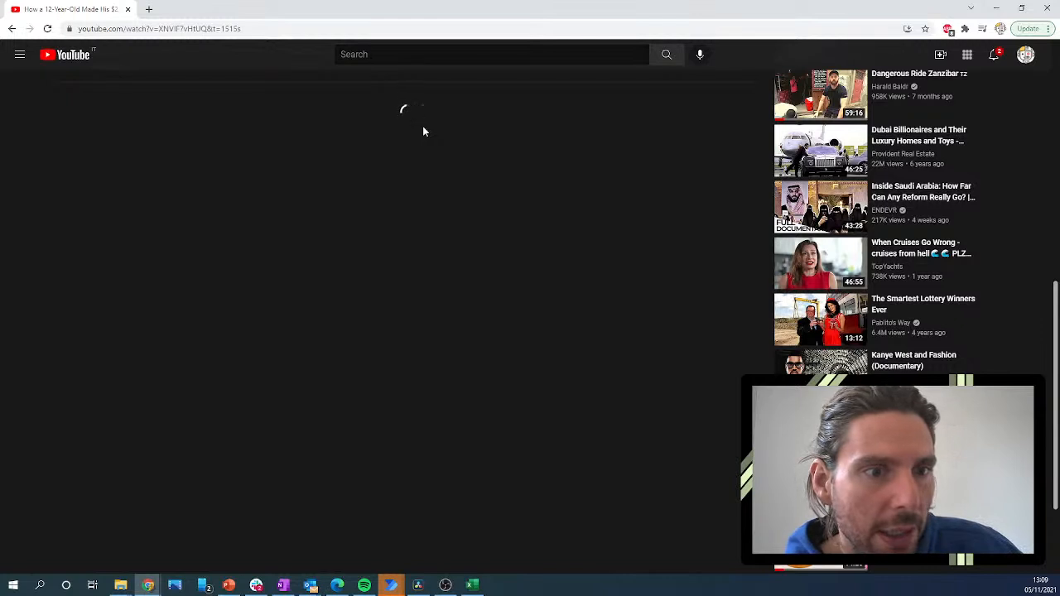
{"action": "left_click", "coordinate": [423, 128]}
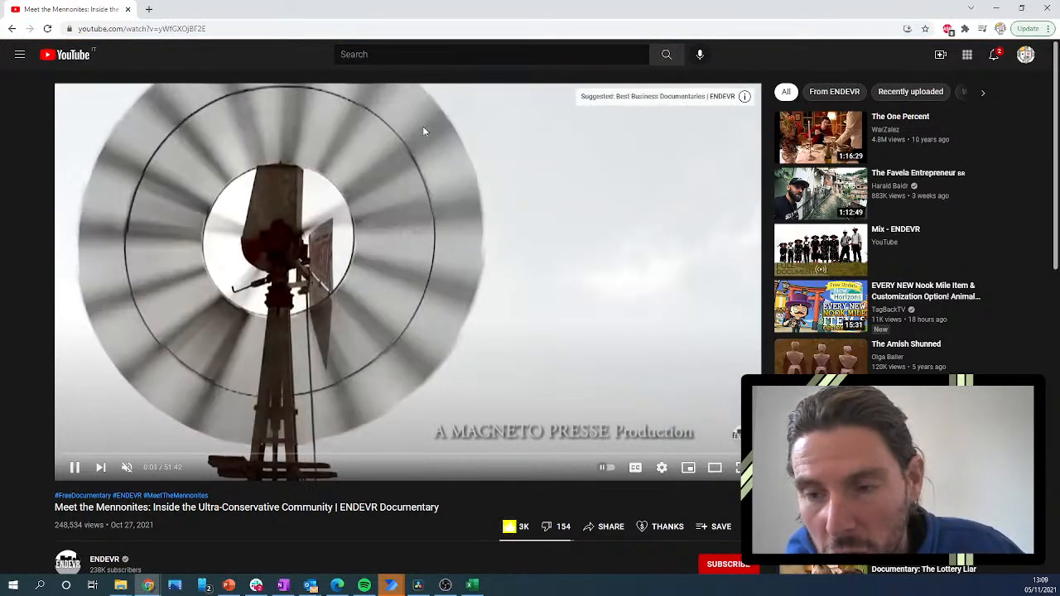
Post the comment beginning "Having been streaming for the past 3 years" on the Inside Saudi Arabia reform documentary.
{"action": "scroll", "coordinate": [423, 131], "scroll_direction": "down", "scroll_amount": 6}
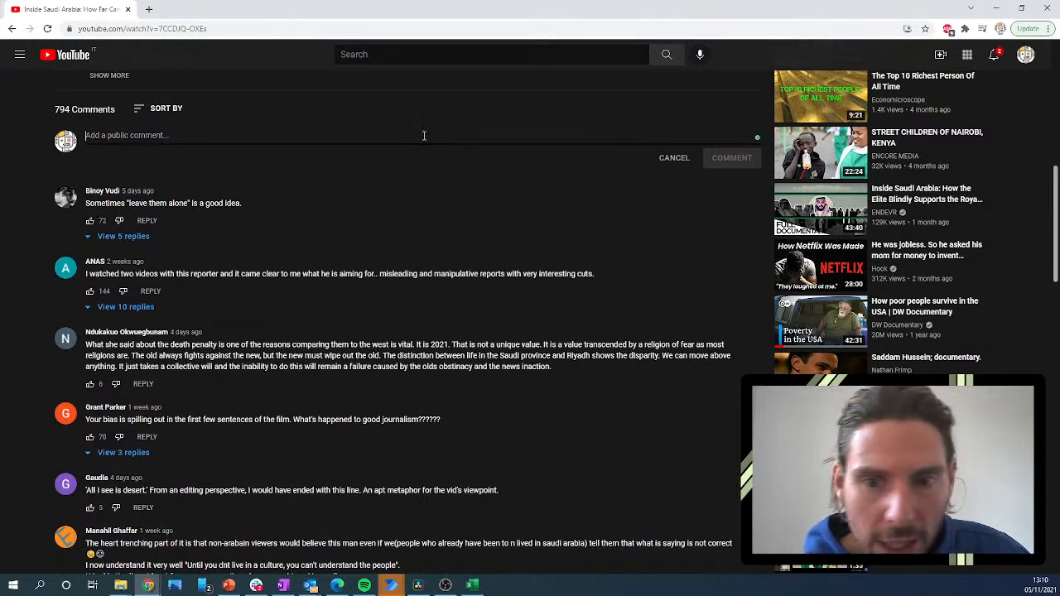
{"action": "type", "text": "Having been streaming for the past 3 years, I've come to learn quite a few of these tricks over time - but holy s*** do I wish I knew just half of them when I first started streaming! Great video !"}
{"action": "key", "text": "ctrl+Return"}
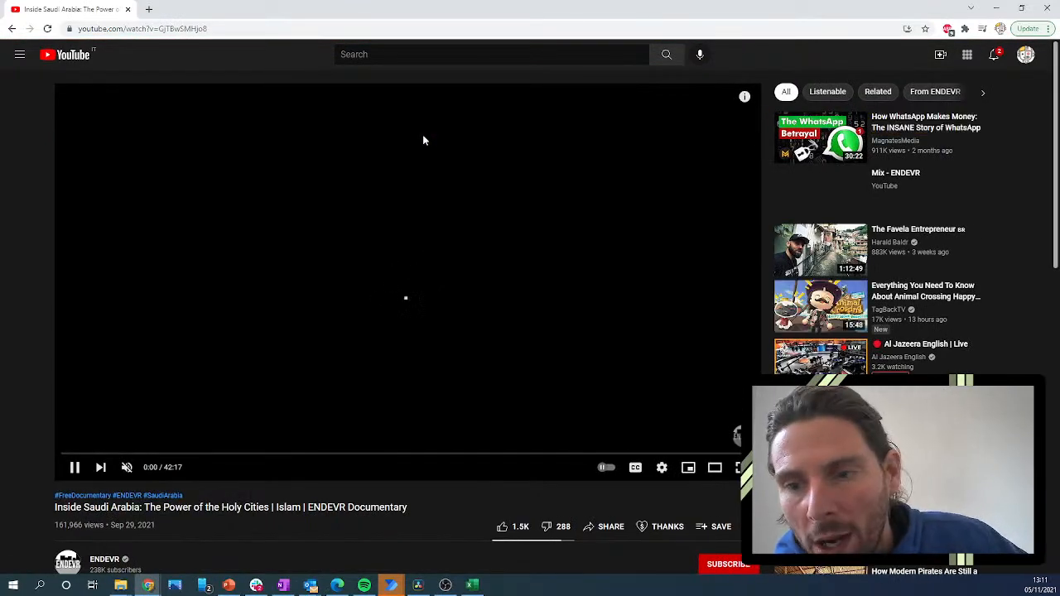
Post the comment beginning "Holy crap, you just helped me get a clear direction" on the "Power of the Holy Cities" documentary.
{"action": "scroll", "coordinate": [423, 140], "scroll_direction": "down", "scroll_amount": 7}
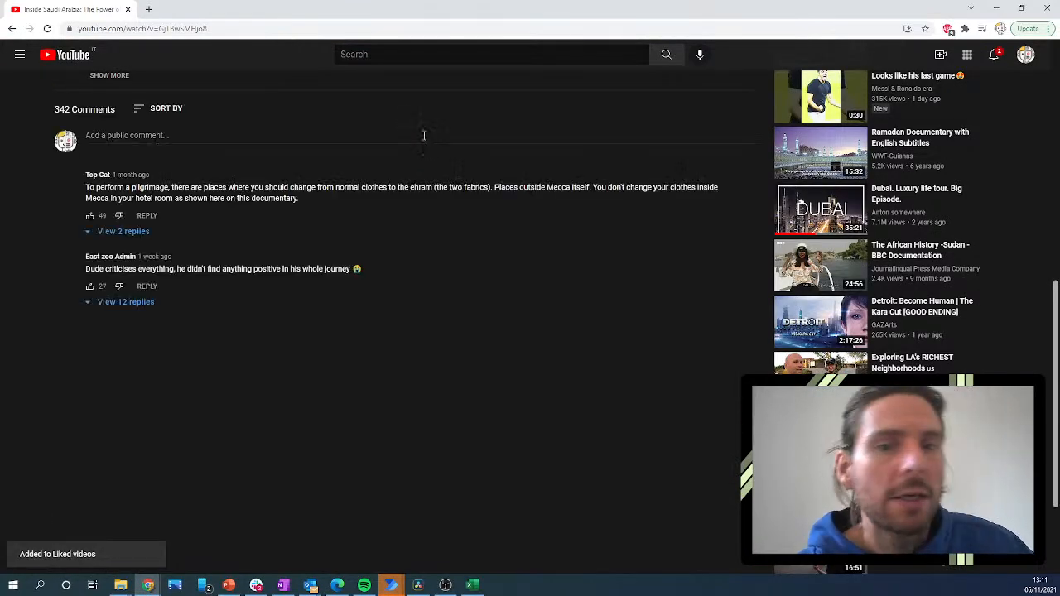
{"action": "left_click", "coordinate": [424, 135]}
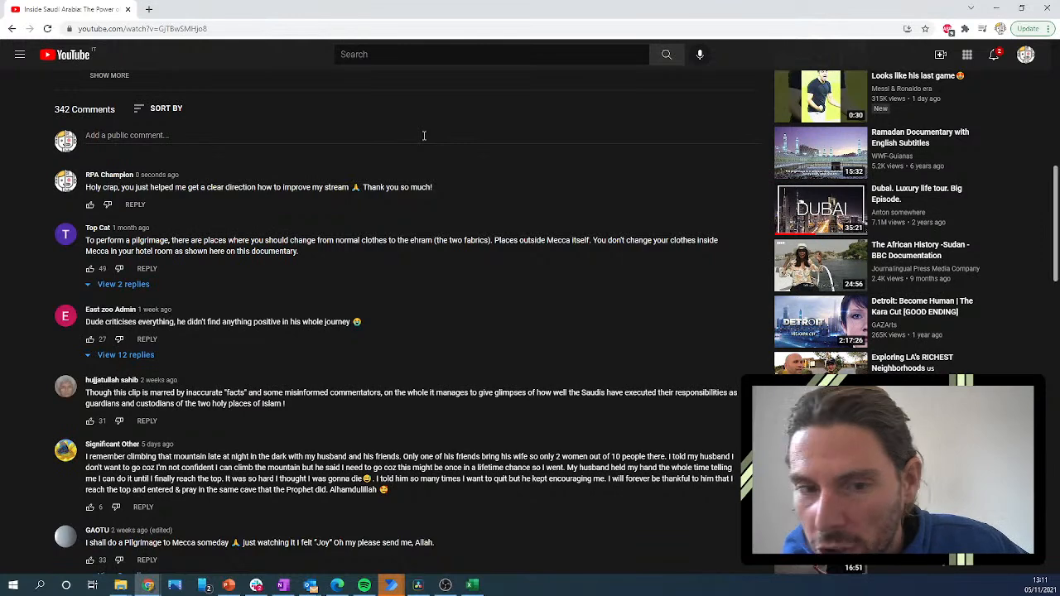
Go on to the "How WhatsApp Makes Money" video, like it and bring up its comments section.
{"action": "scroll", "coordinate": [425, 135], "scroll_direction": "up", "scroll_amount": 6}
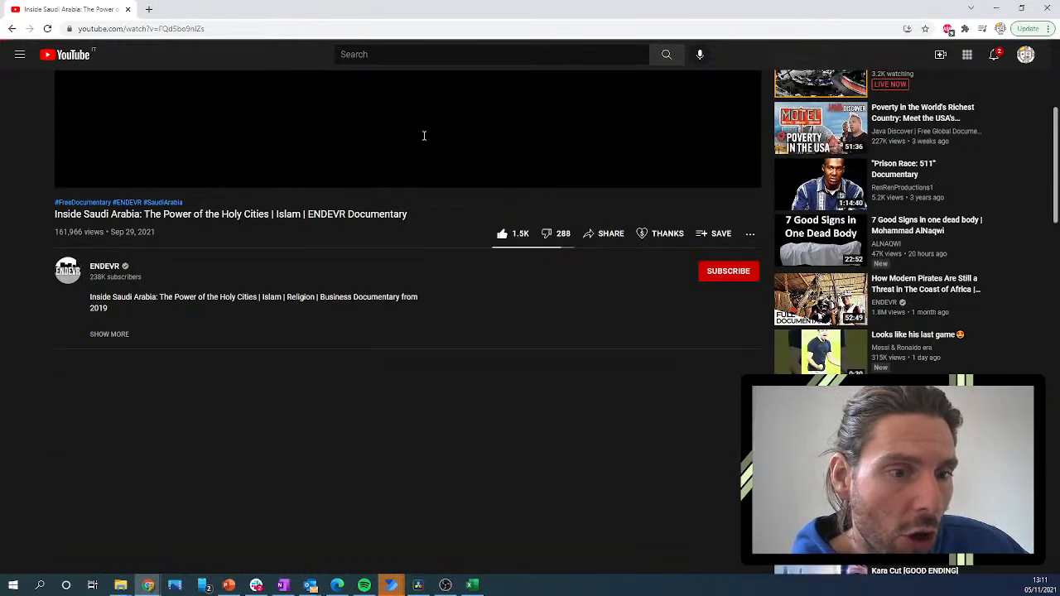
{"action": "key", "text": "shift+n"}
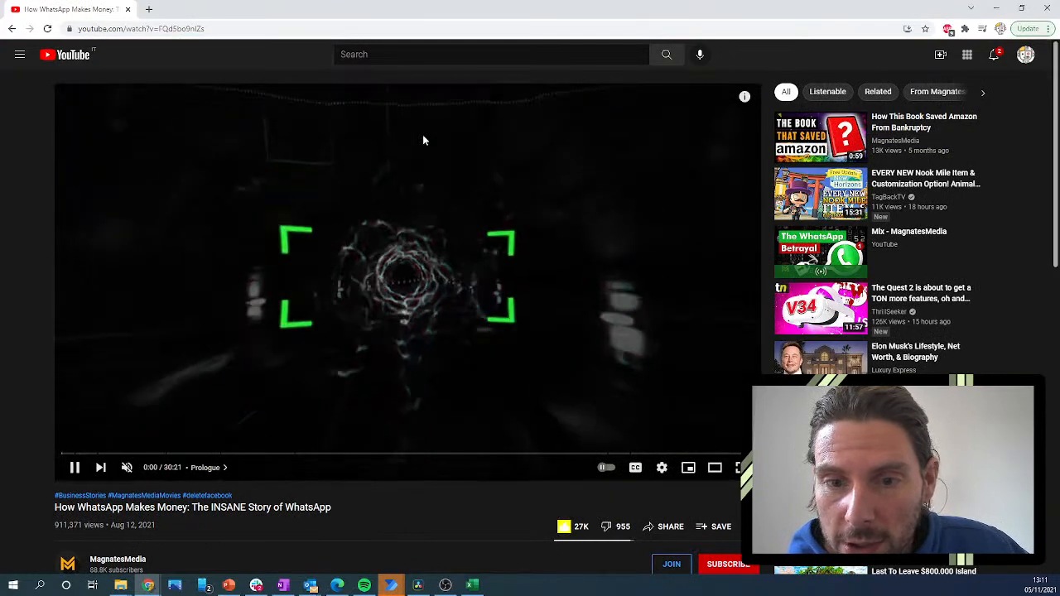
{"action": "scroll", "coordinate": [424, 140], "scroll_direction": "down", "scroll_amount": 5}
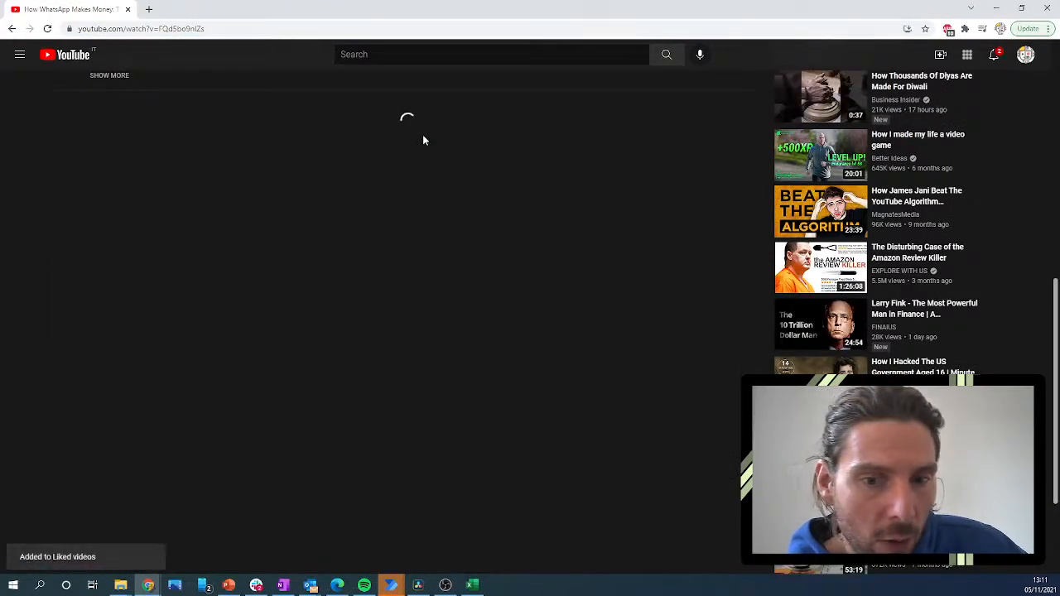
Post the comment beginning "woah, i didnt expect to learn so much" on the "How This Book Saved Amazon" video.
{"action": "left_click", "coordinate": [424, 136]}
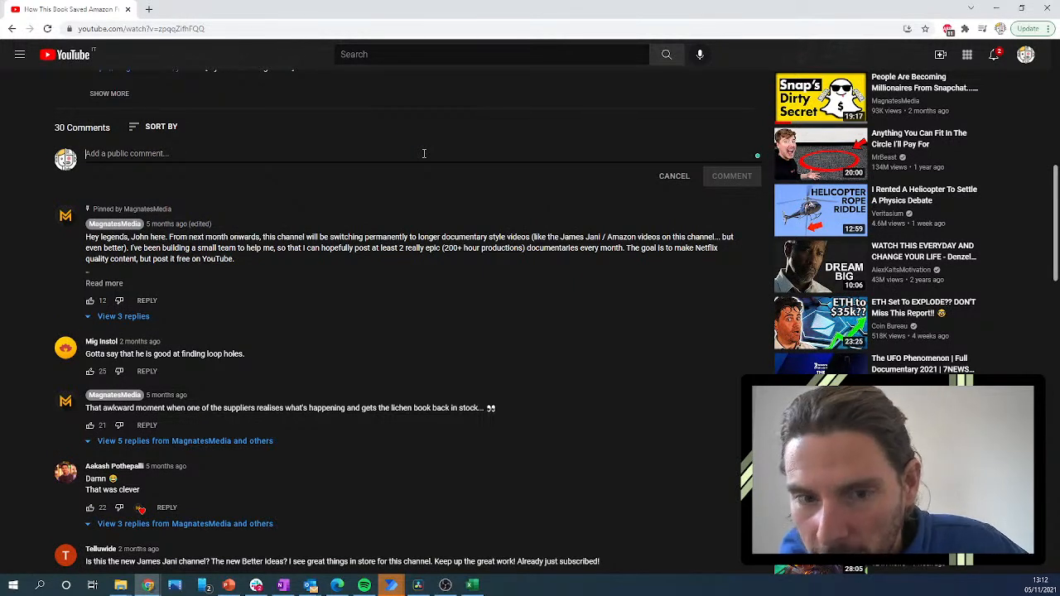
{"action": "type", "text": "woah, i didnt expect to learn so much... I knew a couple of these tips but hiding and locking volume etc is super helpful and something I didn't realise! cheers mate :)"}
{"action": "key", "text": "ctrl+Return"}
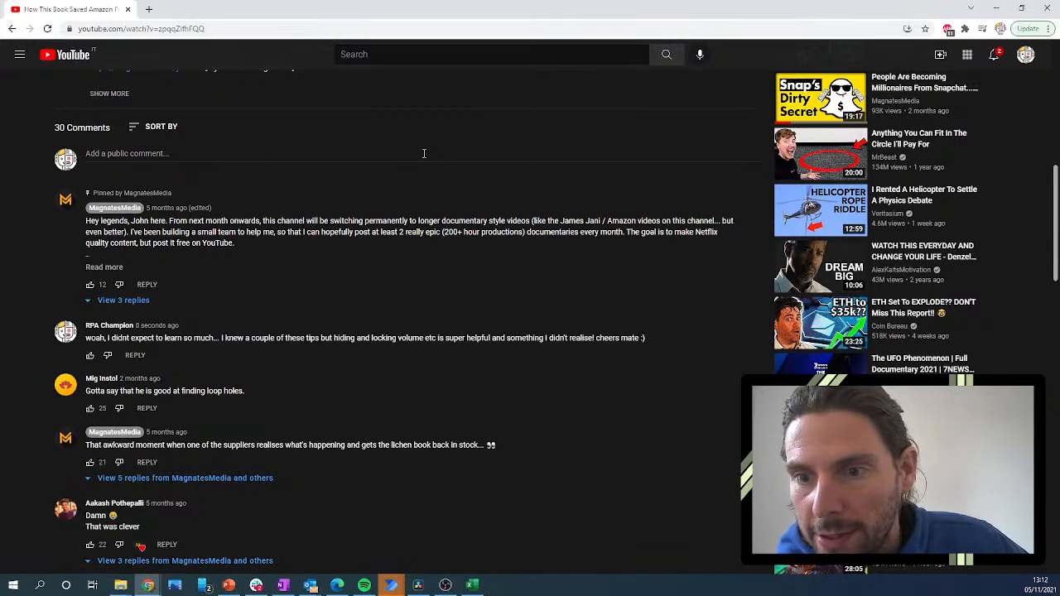
{"action": "scroll", "coordinate": [424, 154], "scroll_direction": "up", "scroll_amount": 5}
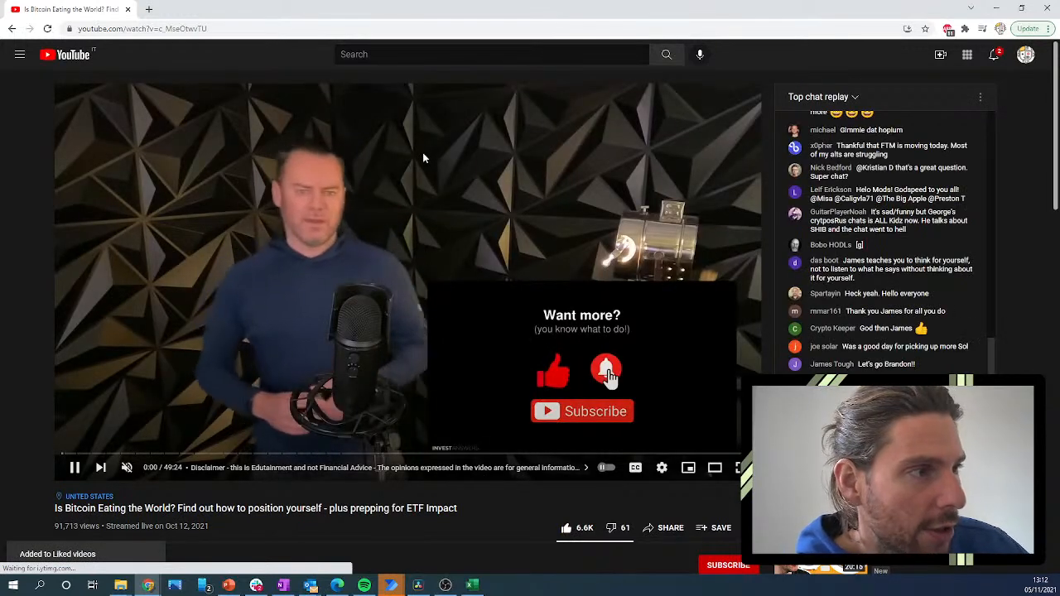
Continue past the "Is Bitcoin Eating the World?" and "Crypto Custody" videos to "Fantom: STRONG Potential?! FTM Prediction!!".
{"action": "scroll", "coordinate": [423, 153], "scroll_direction": "down", "scroll_amount": 5}
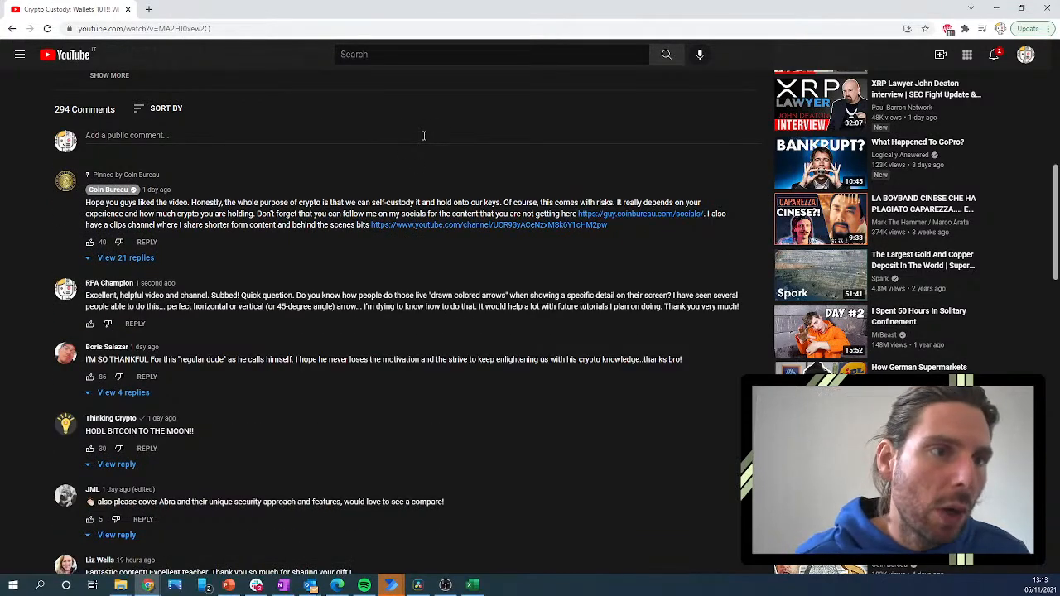
{"action": "scroll", "coordinate": [404, 189], "scroll_direction": "up", "scroll_amount": 1}
{"action": "scroll", "coordinate": [404, 189], "scroll_direction": "up", "scroll_amount": 7}
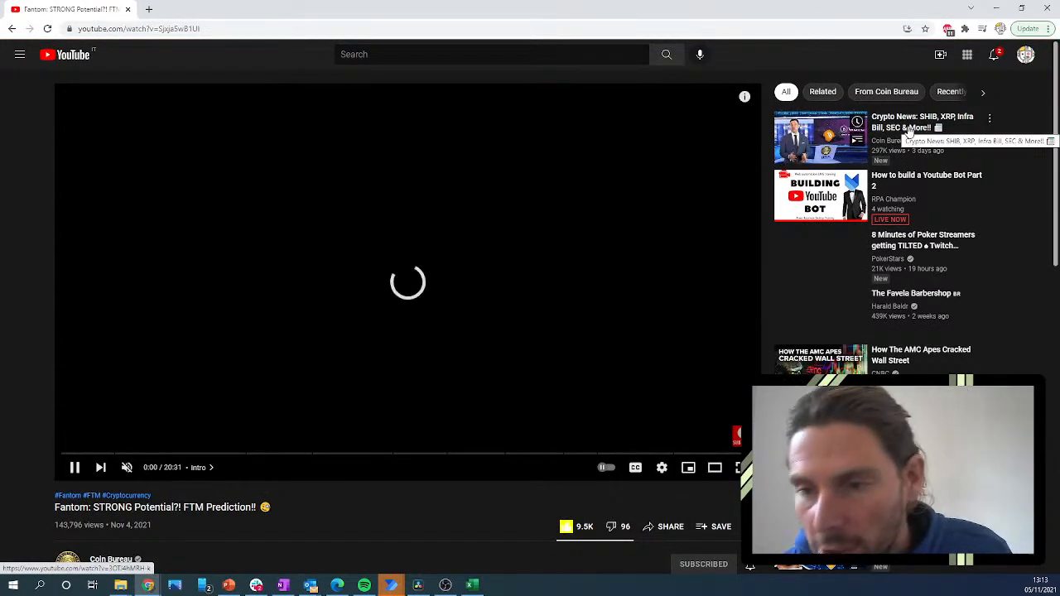
Post the comment beginning "i wish this was my 2nd video I watched" on the Fantom video and go on to the Crypto News video.
{"action": "scroll", "coordinate": [909, 131], "scroll_direction": "down", "scroll_amount": 6}
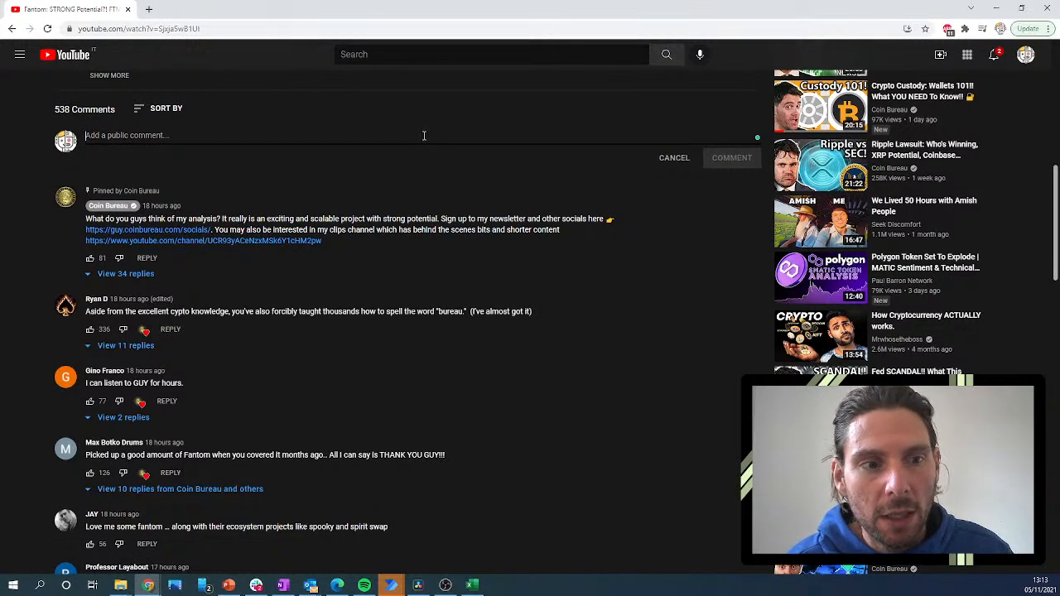
{"action": "key", "text": "ctrl+v"}
{"action": "key", "text": "ctrl+Return"}
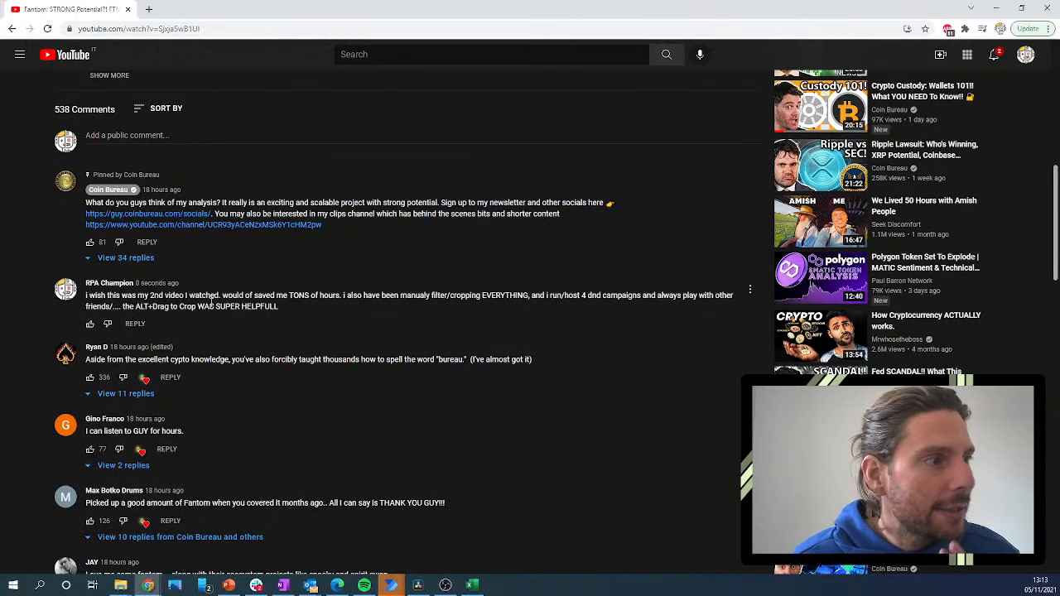
{"action": "key", "text": "alt+Left"}
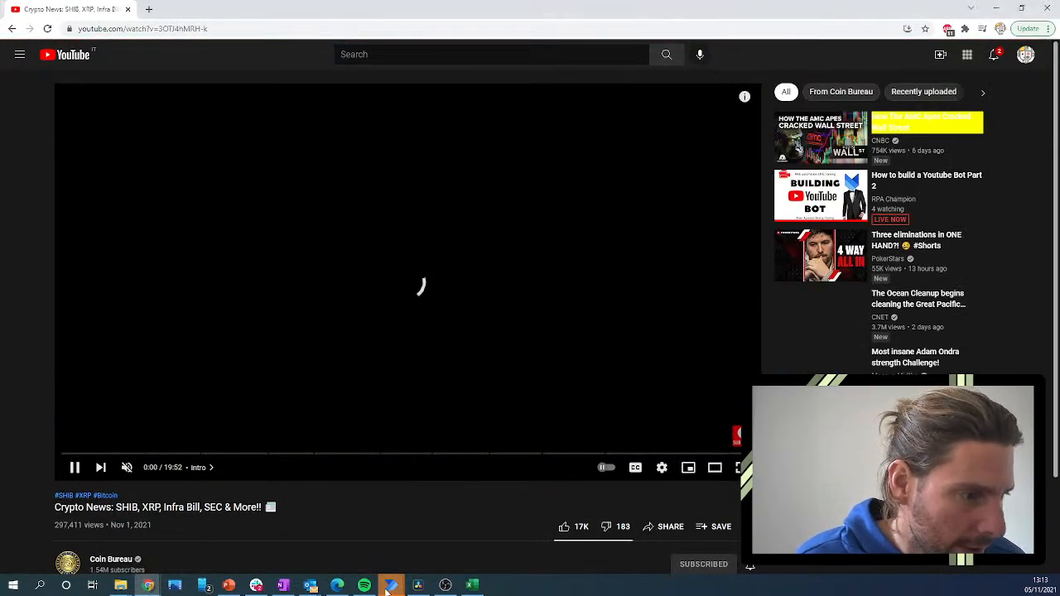
Check the running Youtube comment generator flow in Power Automate Desktop, then return to the browser.
{"action": "mouse_move", "coordinate": [389, 588]}
{"action": "left_click", "coordinate": [442, 534]}
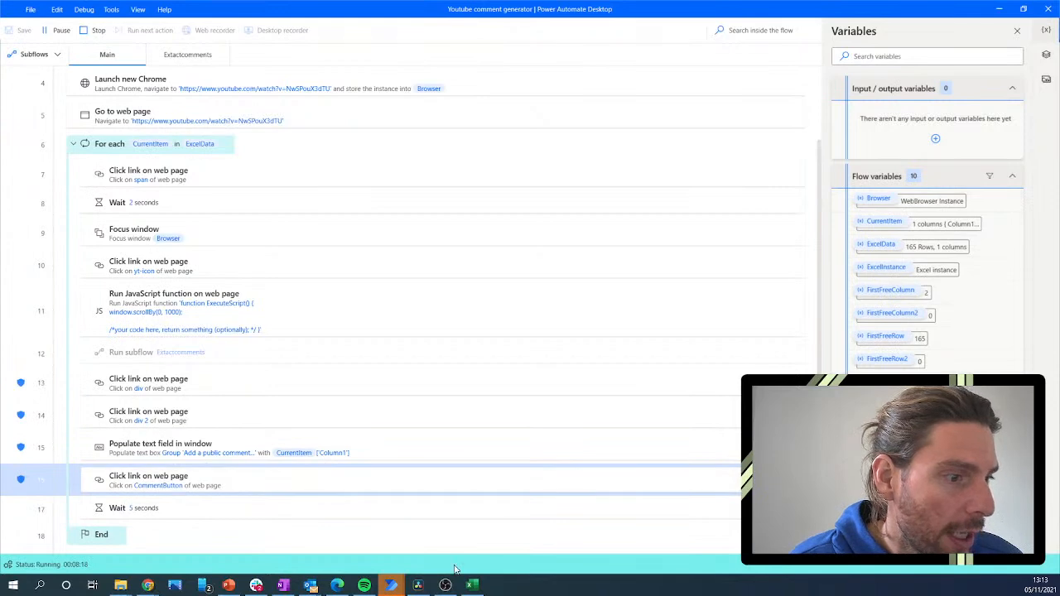
{"action": "left_click", "coordinate": [1000, 10]}
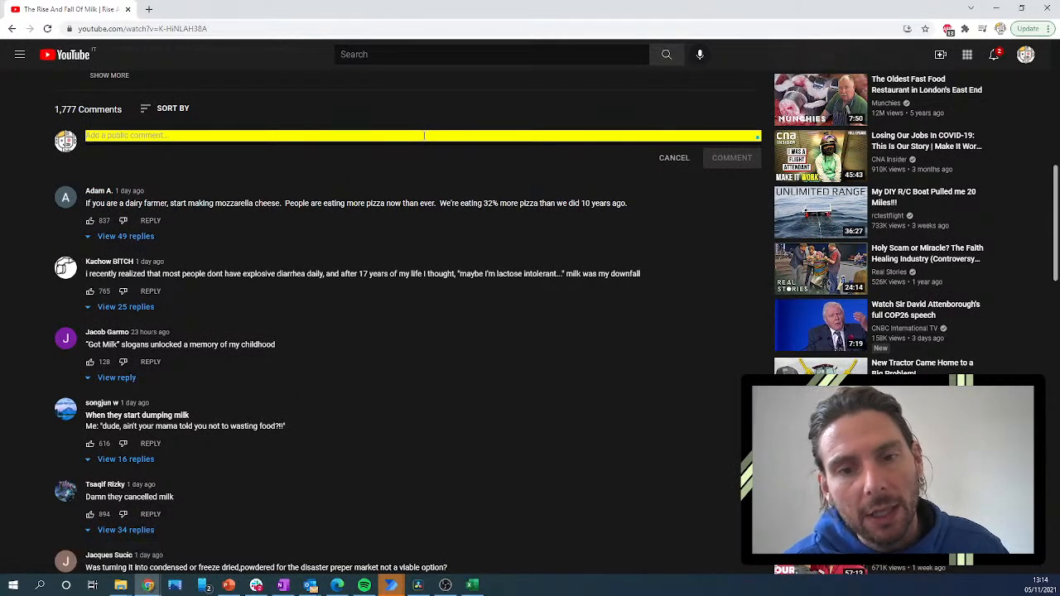
Activate the comment field on "The Rise And Fall Of Milk" and stop the running flow in Power Automate Desktop.
{"action": "left_click", "coordinate": [424, 135]}
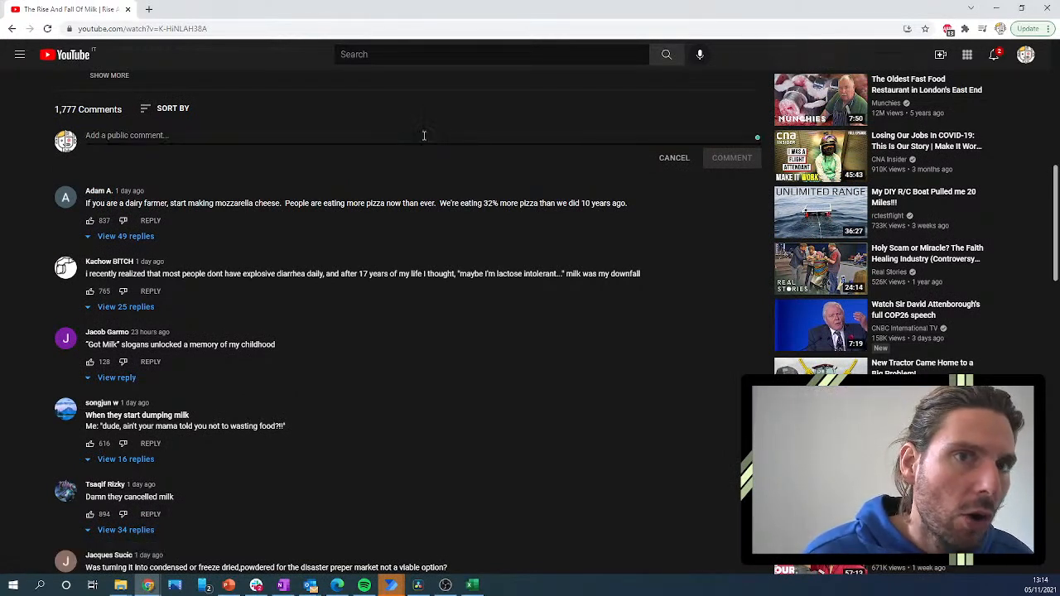
{"action": "left_click", "coordinate": [396, 586]}
{"action": "left_click", "coordinate": [419, 534]}
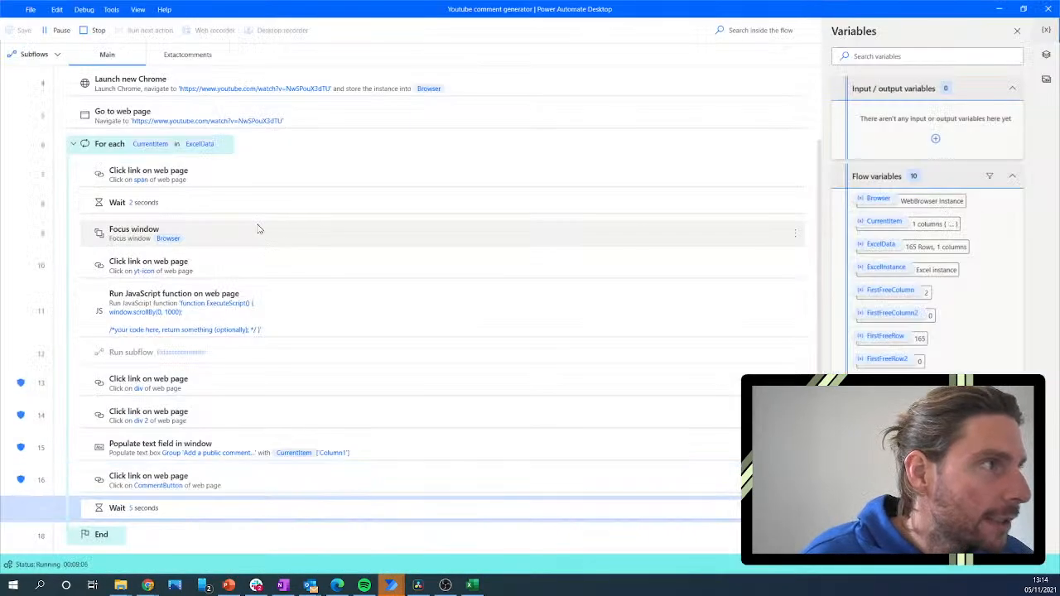
{"action": "left_click", "coordinate": [93, 30]}
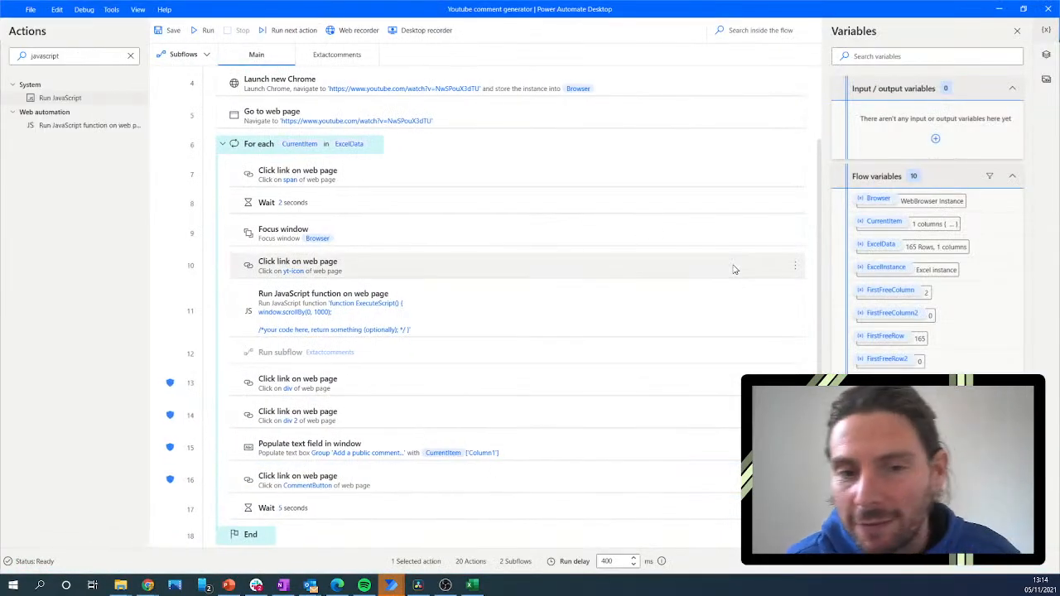
{"action": "left_click", "coordinate": [993, 14]}
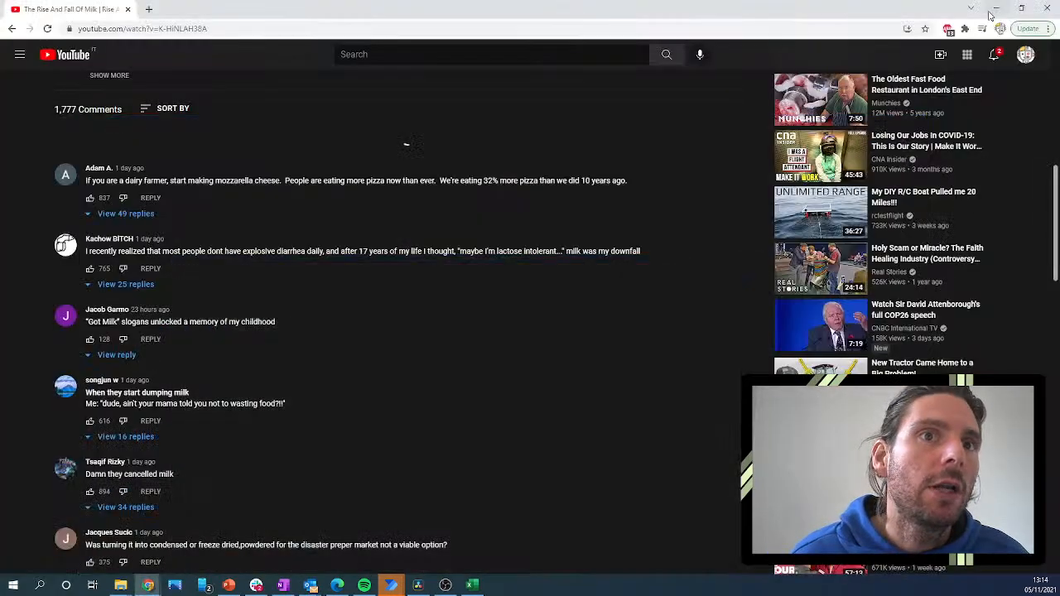
Search YouTube for "atuomation rpa".
{"action": "left_click", "coordinate": [410, 53]}
{"action": "scroll", "coordinate": [507, 53], "scroll_direction": "up", "scroll_amount": 10}
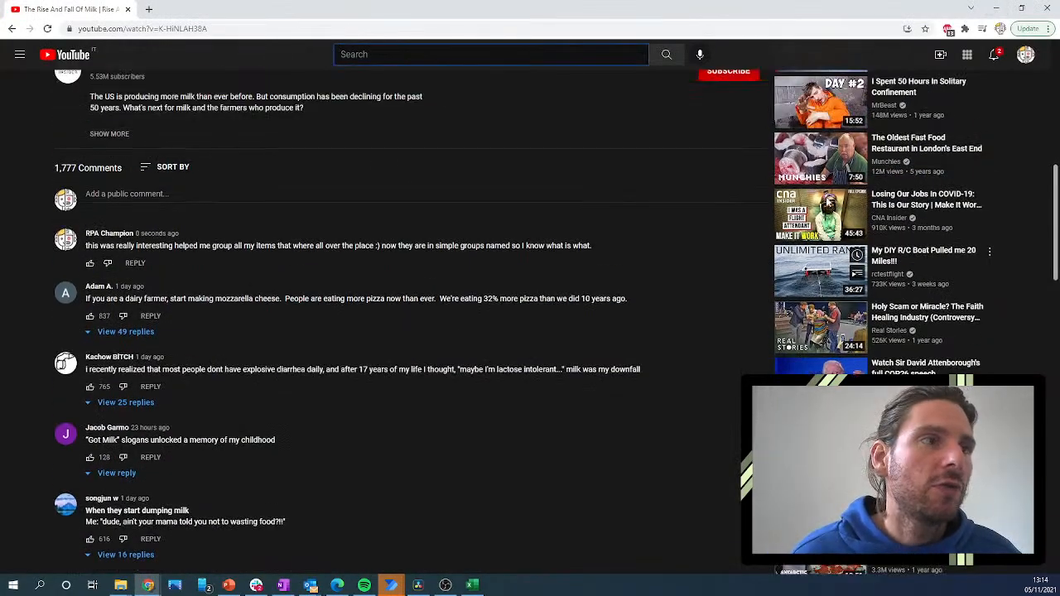
{"action": "left_click", "coordinate": [434, 53]}
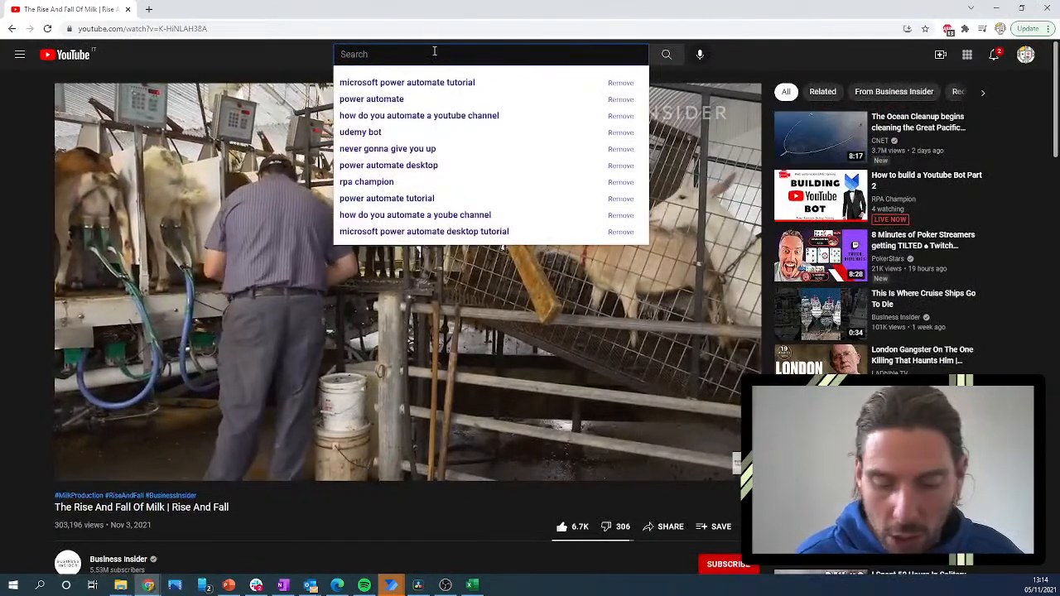
{"action": "type", "text": "atuomation rpa"}
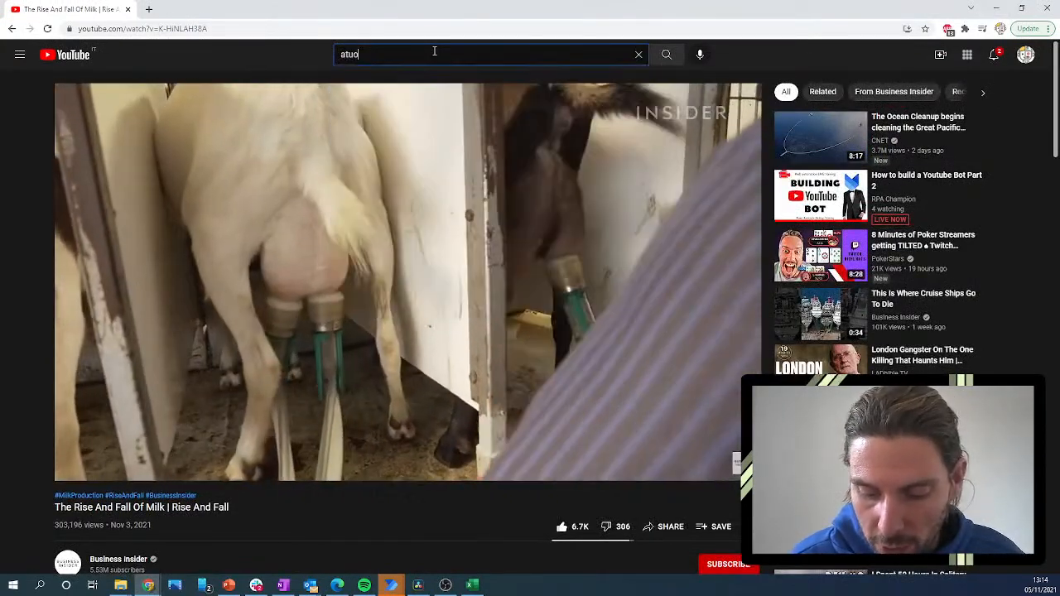
{"action": "key", "text": "Return"}
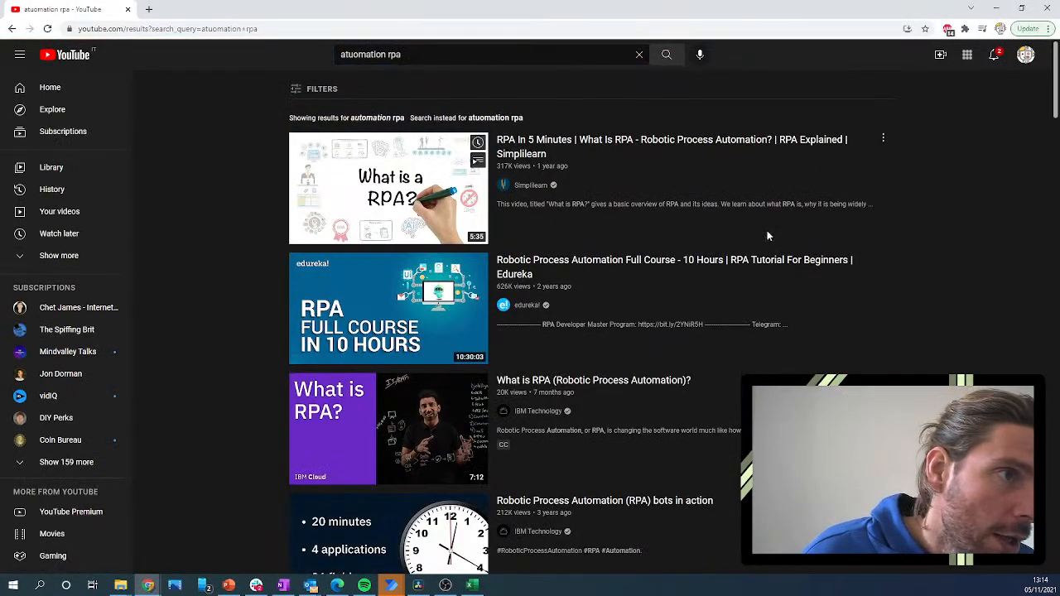
Open IBM Technology's "What is RPA (Robotic Process Automation)?" video from the search results and copy its URL.
{"action": "left_click", "coordinate": [585, 146]}
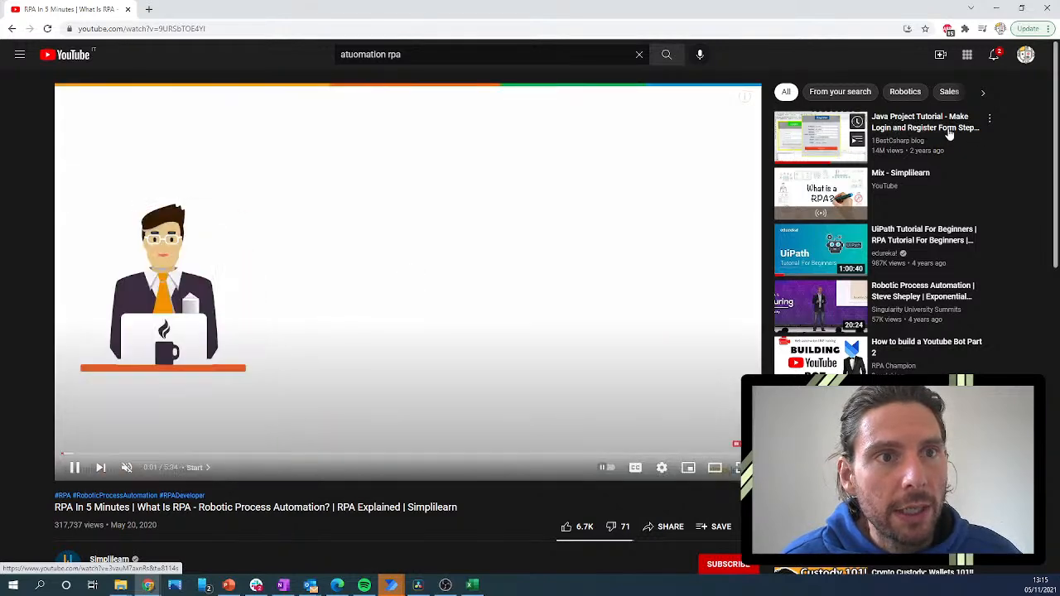
{"action": "left_click", "coordinate": [12, 28]}
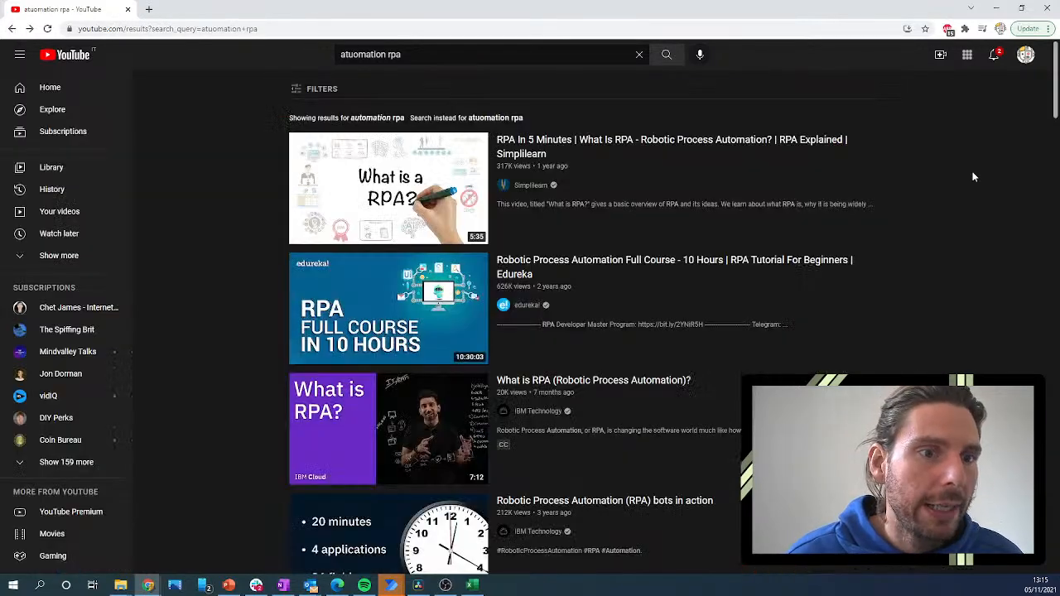
{"action": "left_click", "coordinate": [571, 387]}
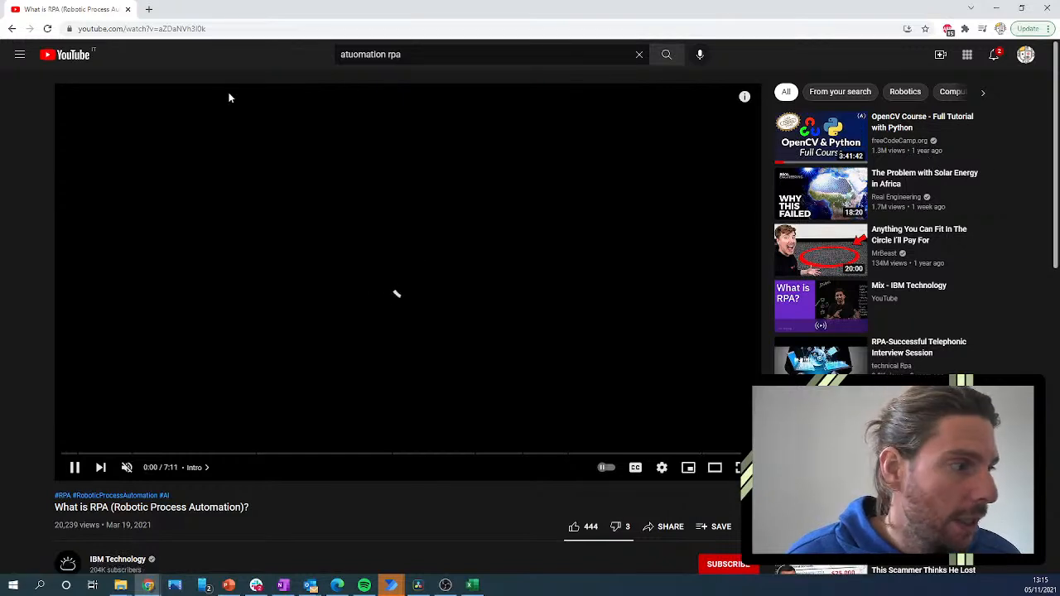
{"action": "left_click", "coordinate": [170, 28]}
{"action": "key", "text": "ctrl+c"}
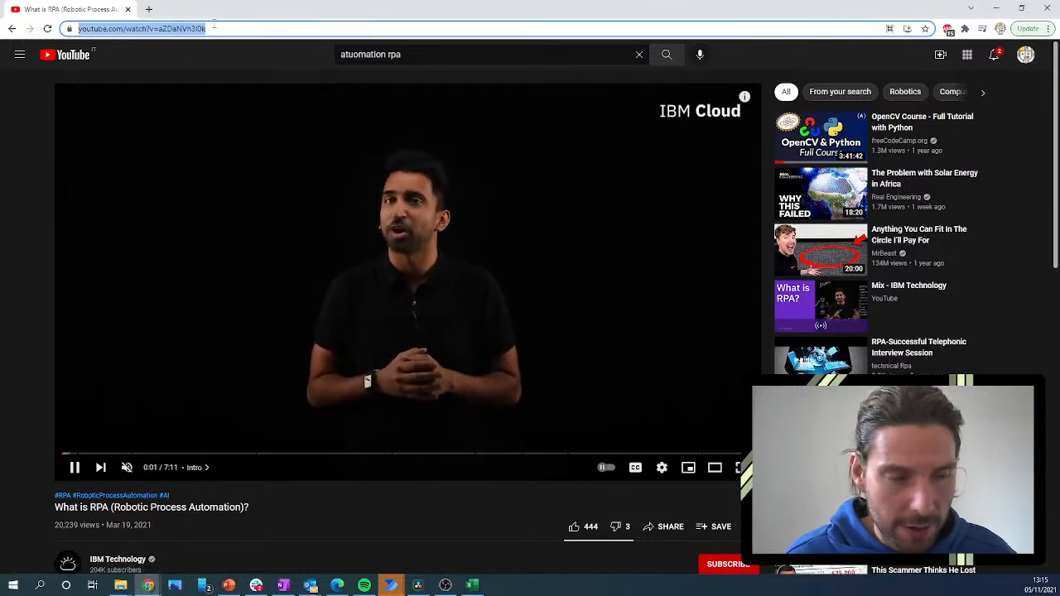
In Power Automate Desktop, set the Launch new Chrome action's initial URL to the copied "What is RPA" video address.
{"action": "mouse_move", "coordinate": [396, 585]}
{"action": "left_click", "coordinate": [442, 534]}
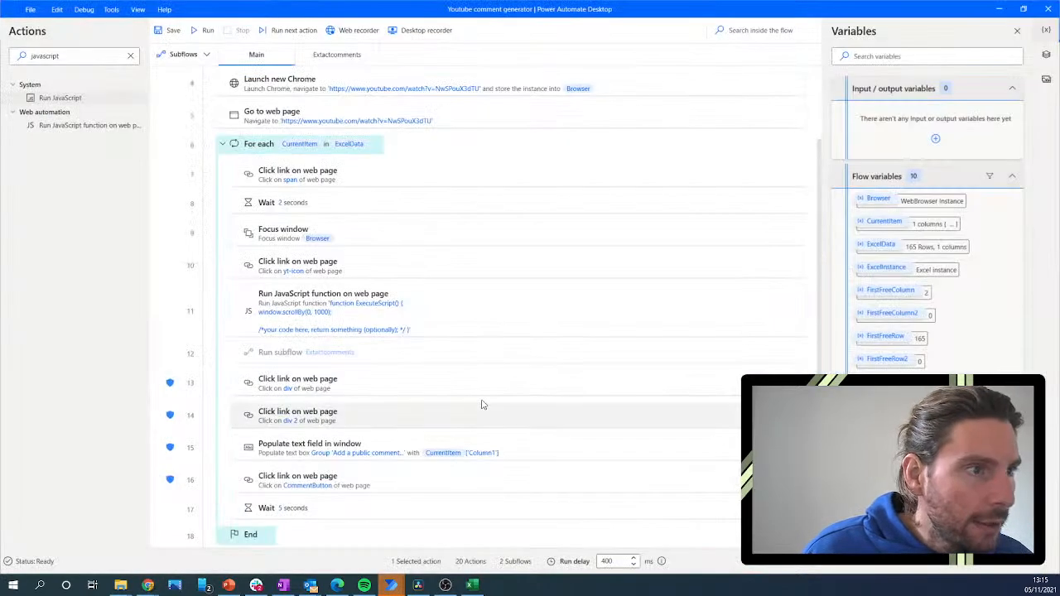
{"action": "scroll", "coordinate": [483, 401], "scroll_direction": "up", "scroll_amount": 2}
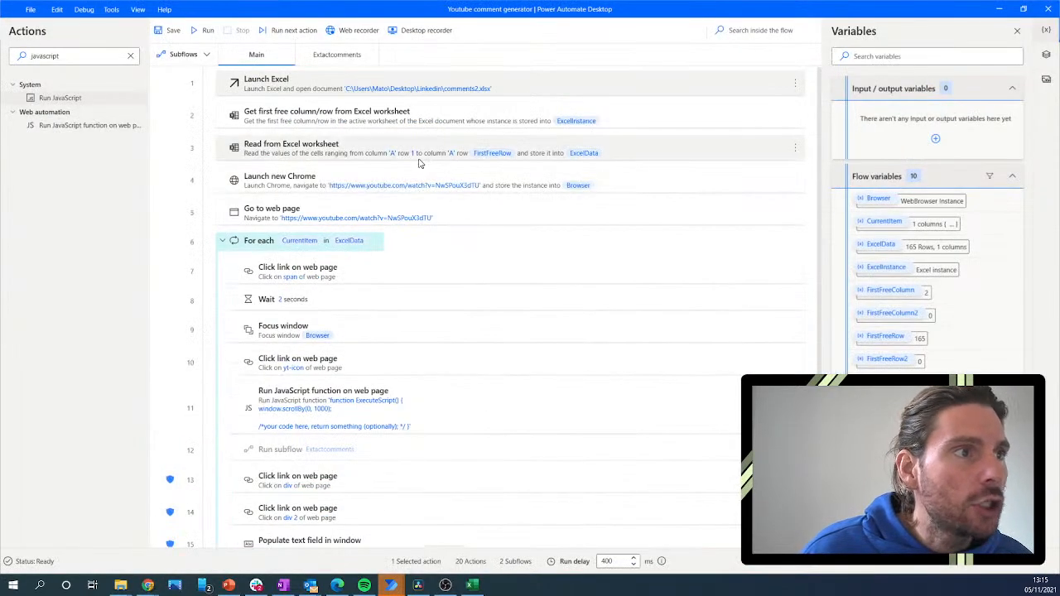
{"action": "double_click", "coordinate": [370, 183]}
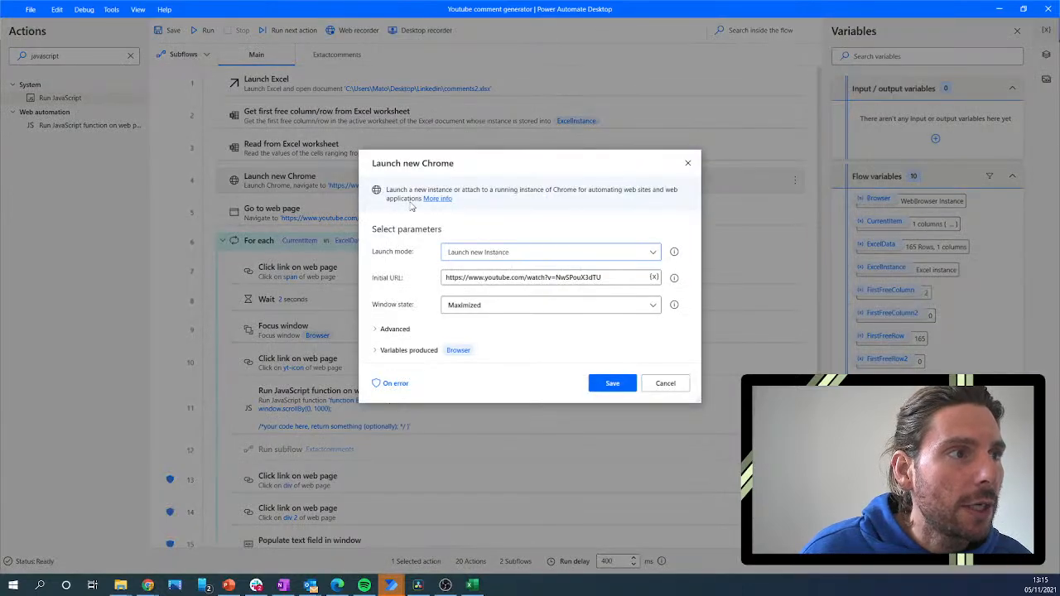
{"action": "left_click_drag", "start_coordinate": [617, 277], "coordinate": [445, 275]}
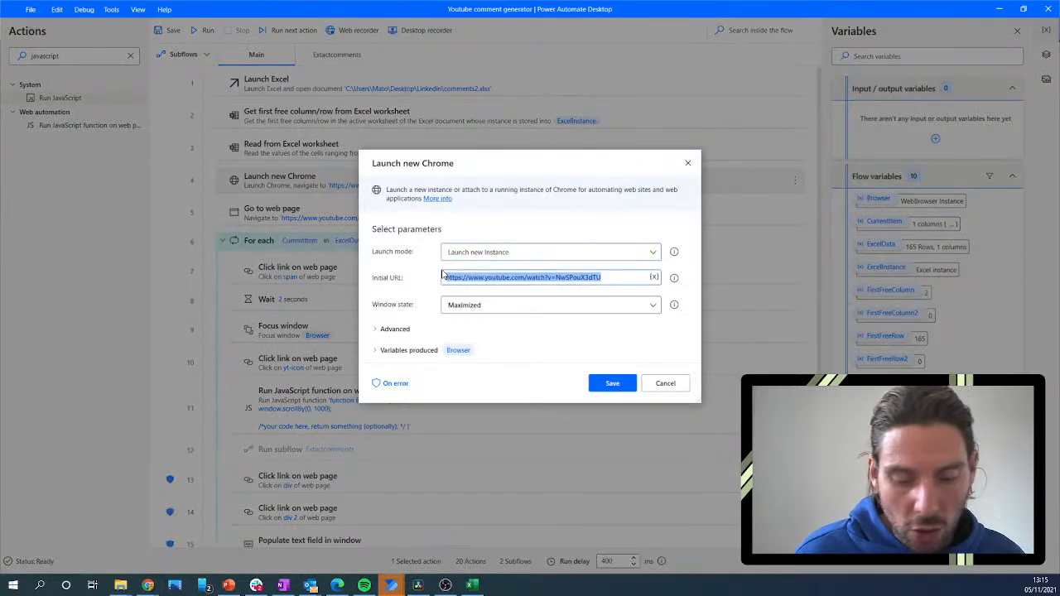
{"action": "key", "text": "ctrl+v"}
{"action": "left_click", "coordinate": [617, 391]}
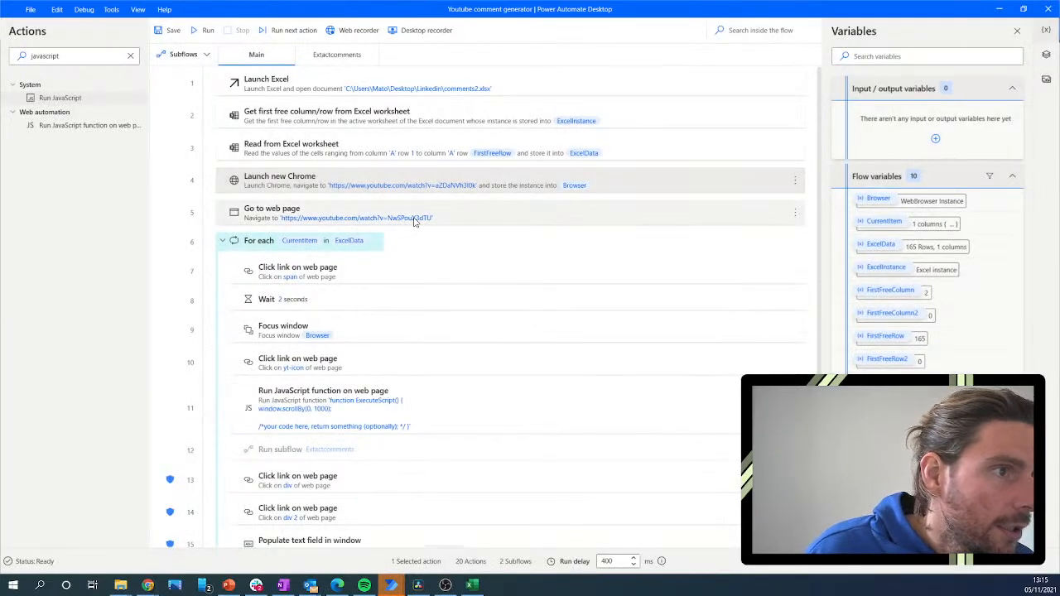
Set the Go to web page action's URL to the same copied video address.
{"action": "double_click", "coordinate": [414, 219]}
{"action": "left_click_drag", "start_coordinate": [604, 313], "coordinate": [361, 307]}
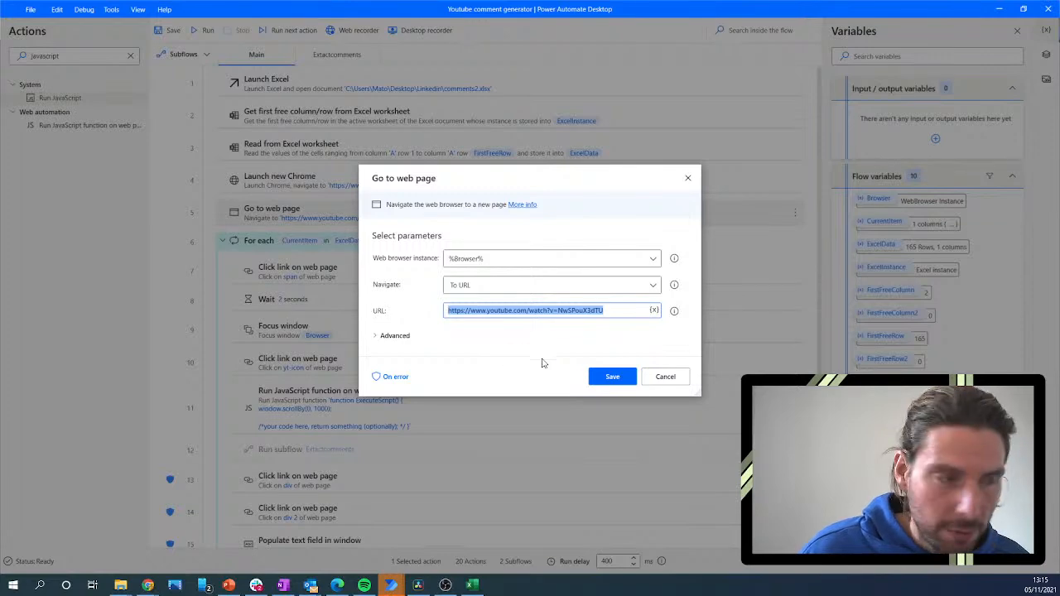
{"action": "key", "text": "ctrl+v"}
{"action": "left_click", "coordinate": [613, 377]}
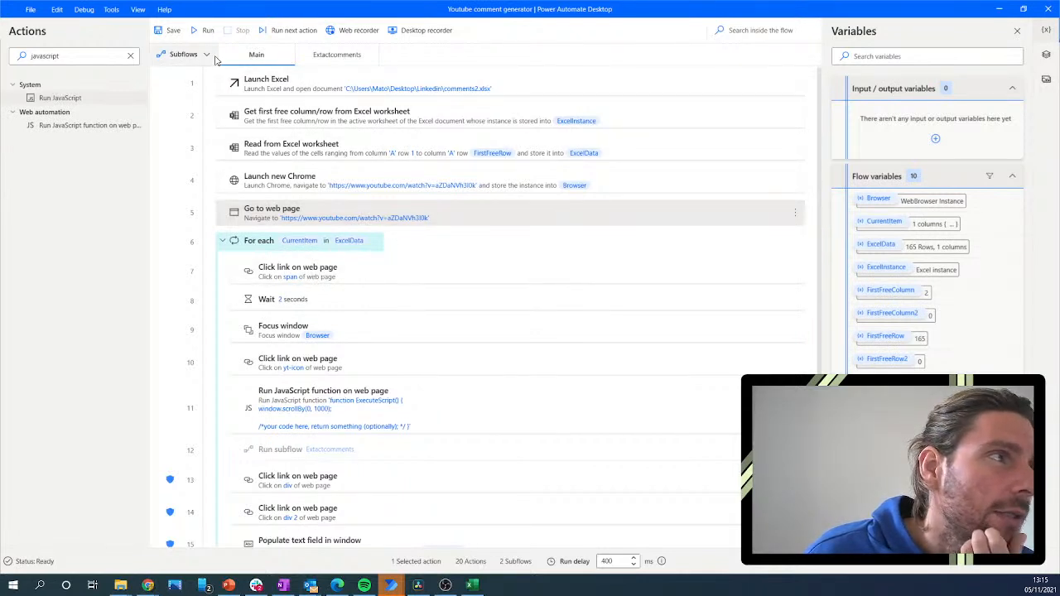
Run the flow, commenting on the OpenCV course and posting "Hey this is a great video keep posting your content. I am an automated Bot :-)" on the Swift tutorial.
{"action": "left_click", "coordinate": [205, 31]}
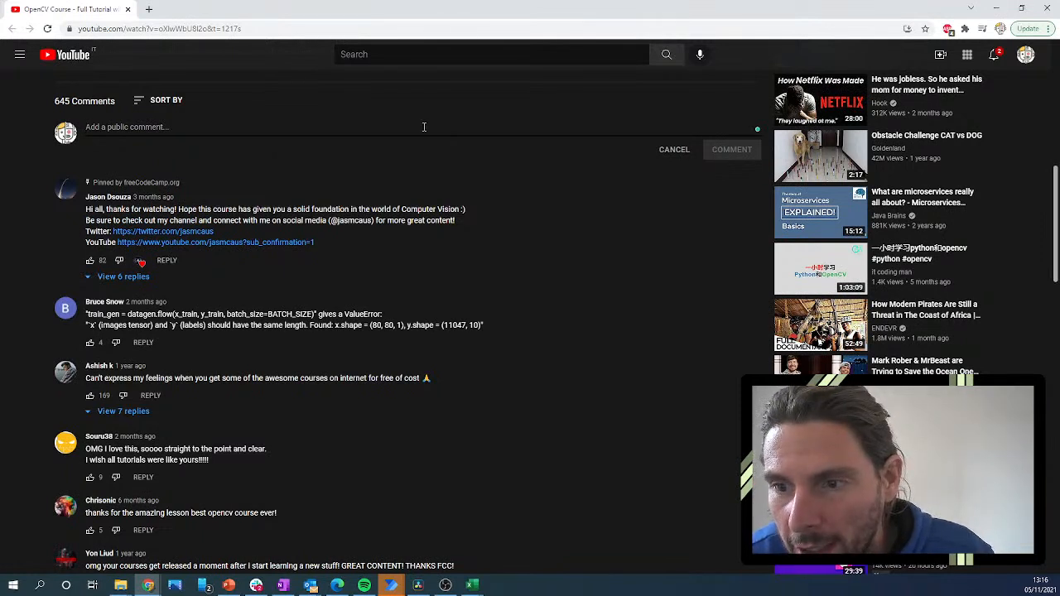
{"action": "key", "text": "ctrl+Return"}
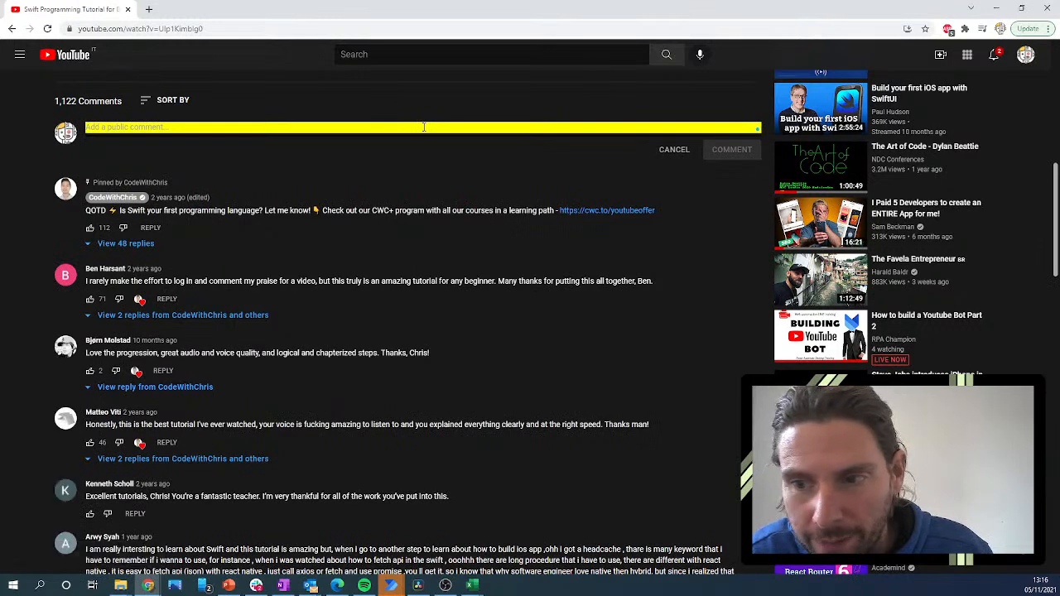
{"action": "type", "text": "Hey this is a great video keep posting your content. I am an automated Bot :-)"}
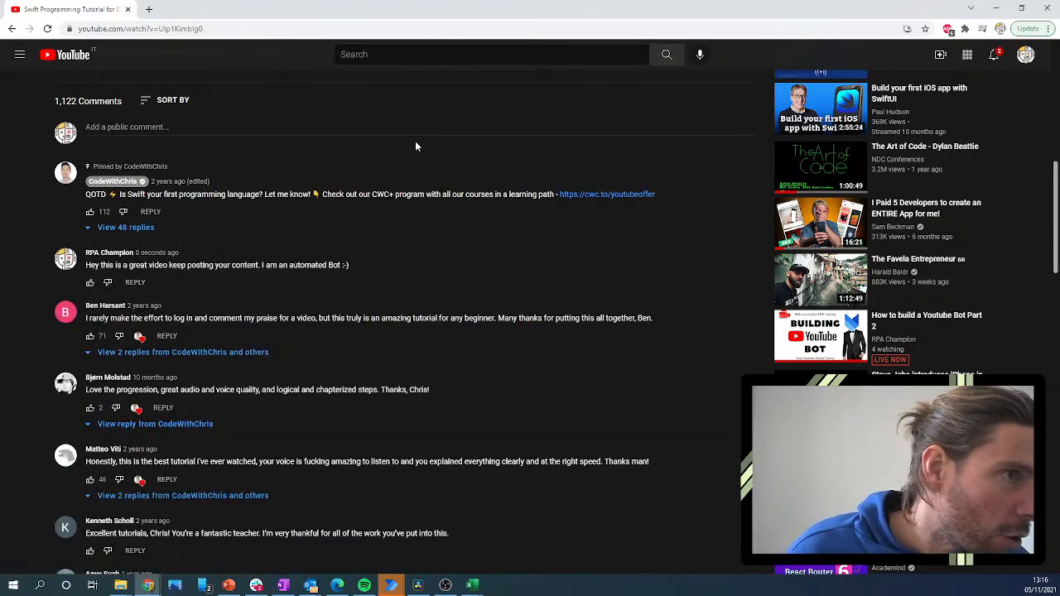
{"action": "scroll", "coordinate": [416, 147], "scroll_direction": "up", "scroll_amount": 3}
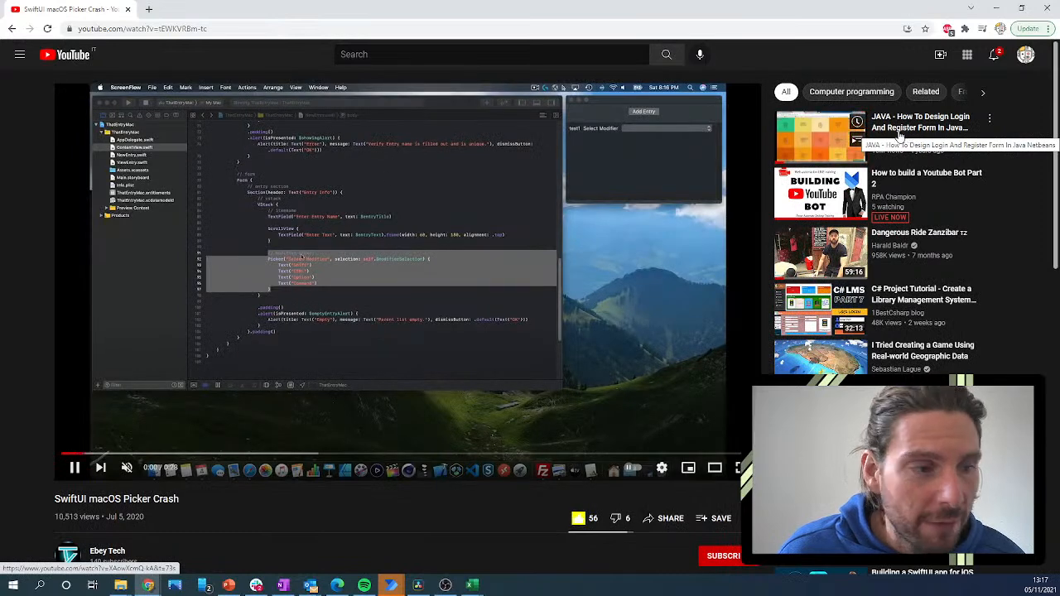
Post the comment beginning "Hey my name is the RPA Champion" on the "SwiftUI macOS Picker Crash" video.
{"action": "scroll", "coordinate": [483, 267], "scroll_direction": "down", "scroll_amount": 7}
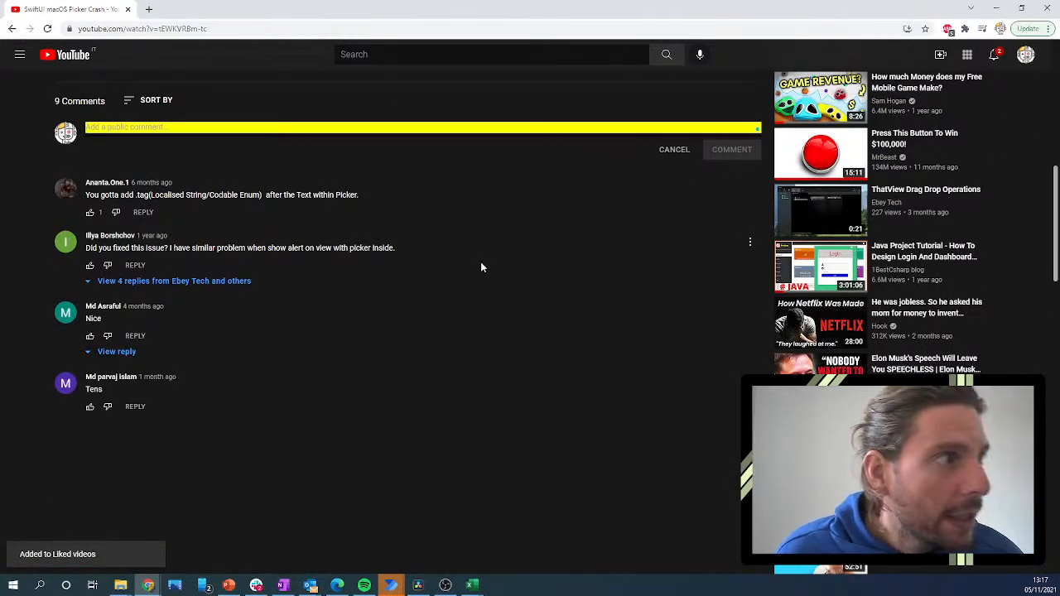
{"action": "left_click", "coordinate": [424, 127]}
{"action": "type", "text": "Hey my name is the RPA Champion and I have created a bot that will comment on all videos on youtube."}
{"action": "key", "text": "Tab"}
{"action": "key", "text": "Tab"}
{"action": "key", "text": "Return"}
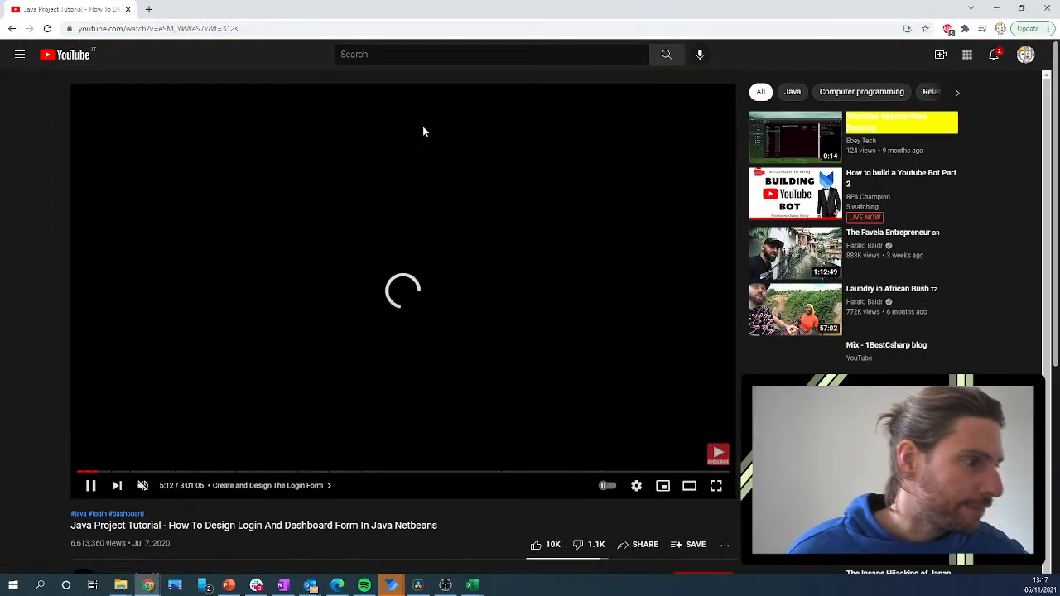
Try to post the comment beginning "This was great! I didn't realize that" on the "Celeste Controller | Unity" video.
{"action": "scroll", "coordinate": [423, 131], "scroll_direction": "down", "scroll_amount": 5}
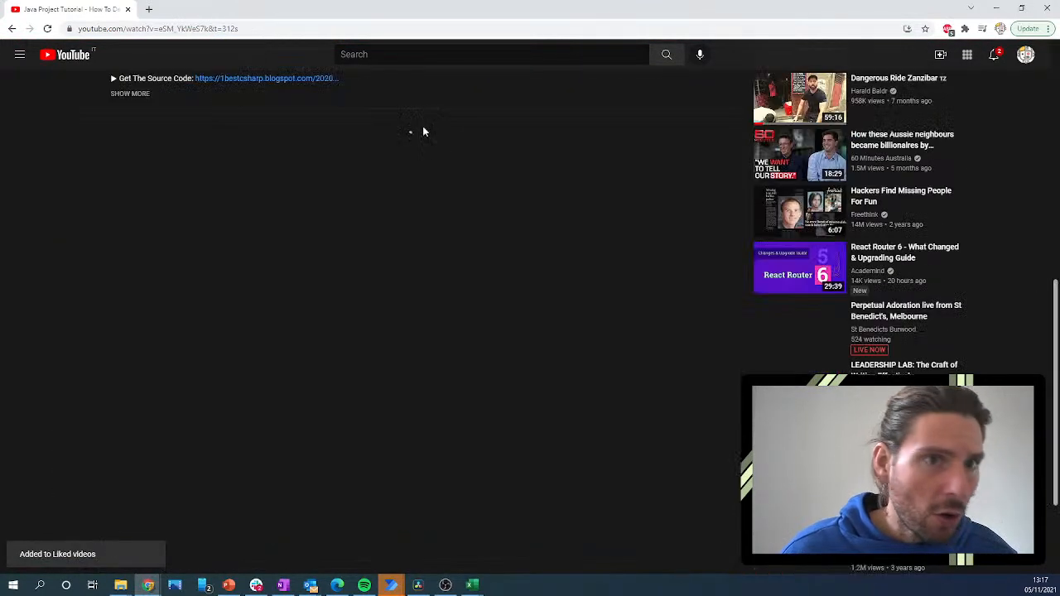
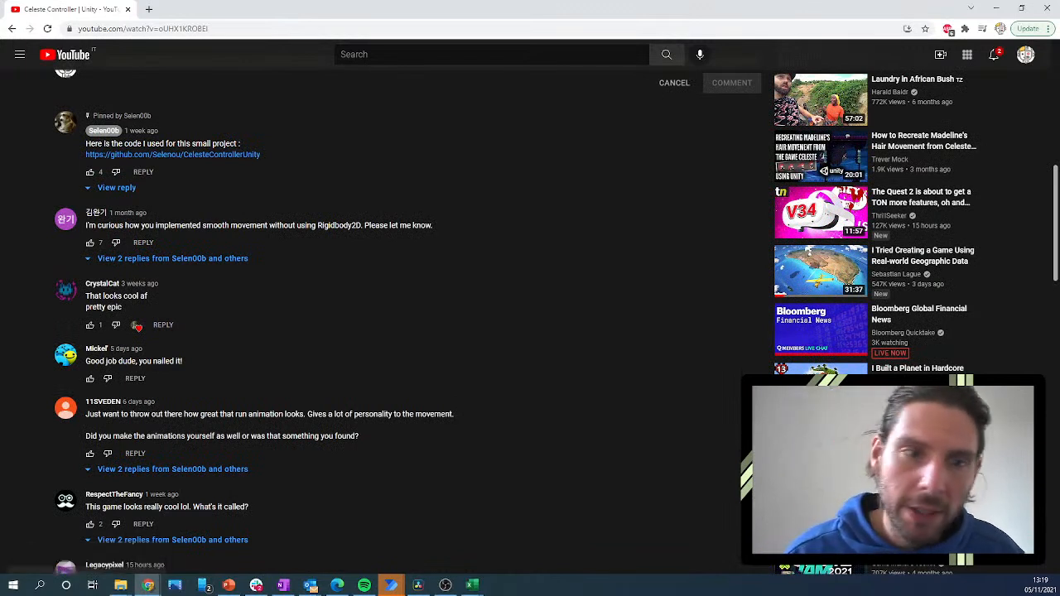
{"action": "left_click", "coordinate": [424, 55]}
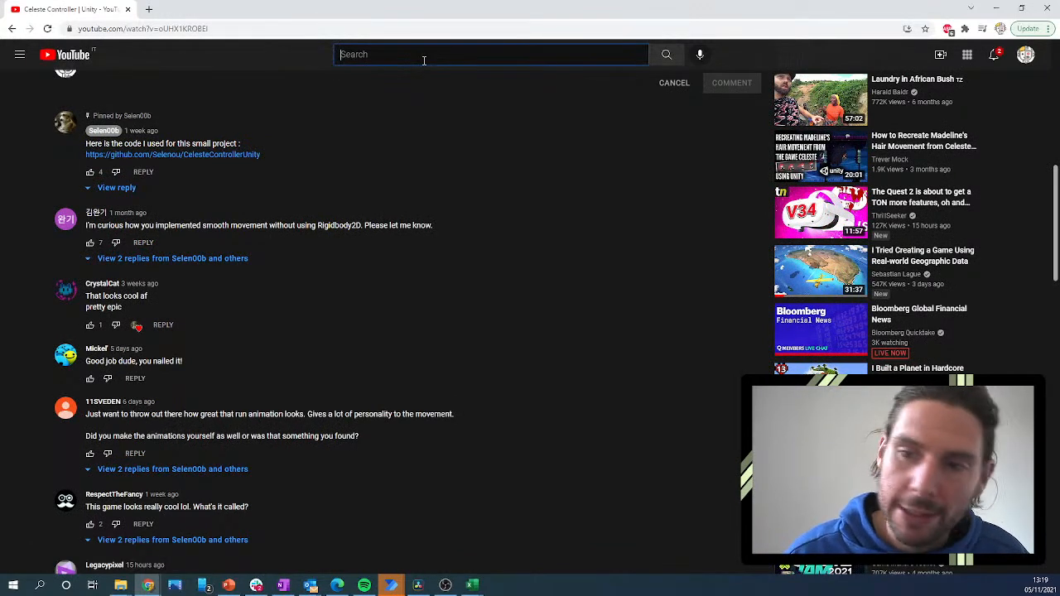
{"action": "type", "text": "made that clear when doing the setup so I had these features weeks ago. :)"}
{"action": "key", "text": "ctrl+z"}
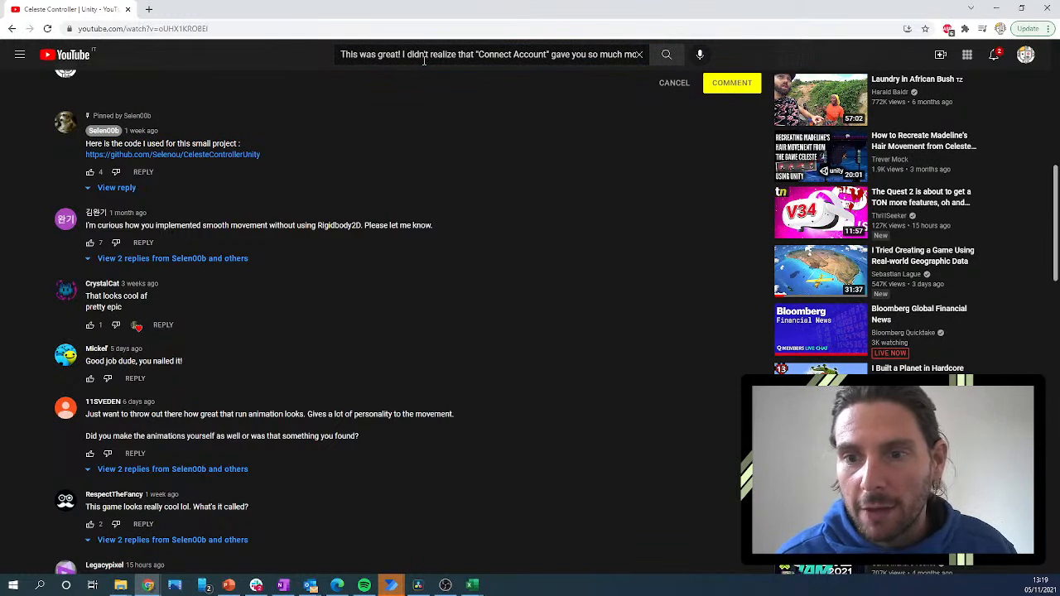
{"action": "key", "text": "ctrl+z"}
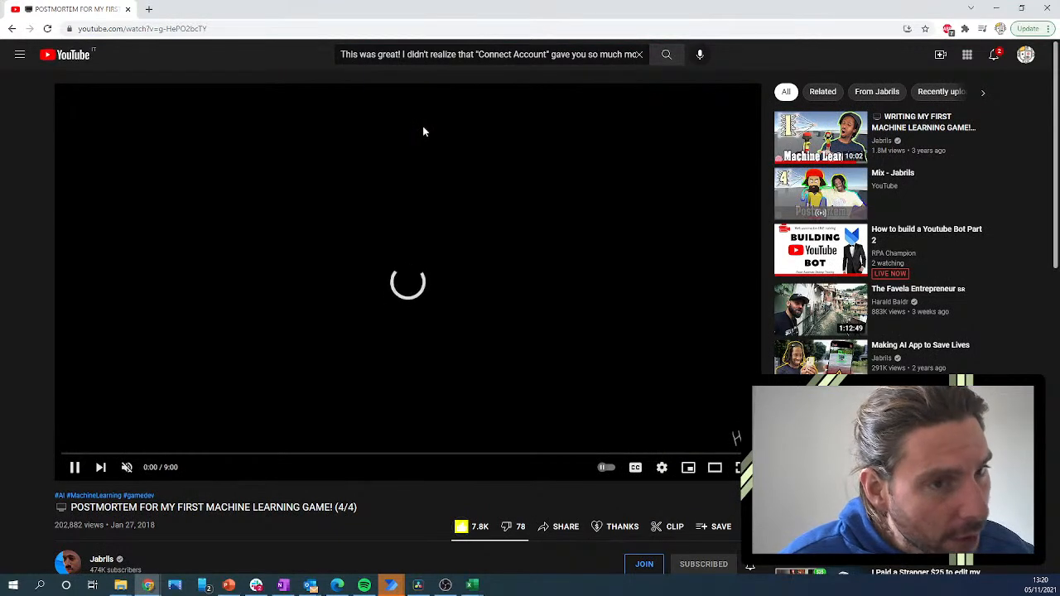
Post the pasted comment on the "POSTMORTEM FOR MY FIRST MACHINE LEARNING GAME! (4/4)" video.
{"action": "scroll", "coordinate": [423, 131], "scroll_direction": "down", "scroll_amount": 6}
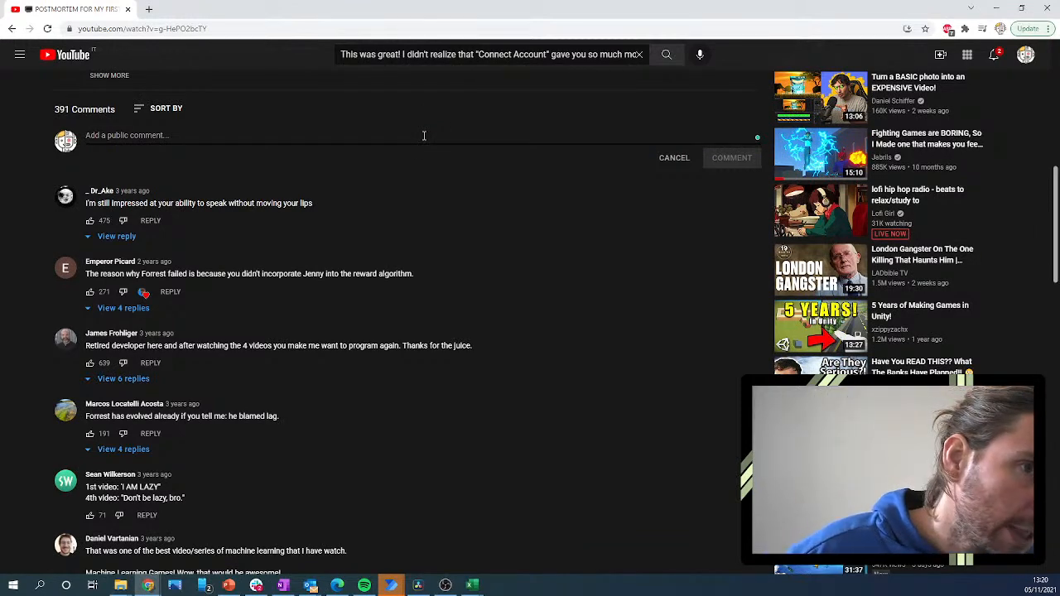
{"action": "key", "text": "ctrl+v"}
{"action": "key", "text": "ctrl+Return"}
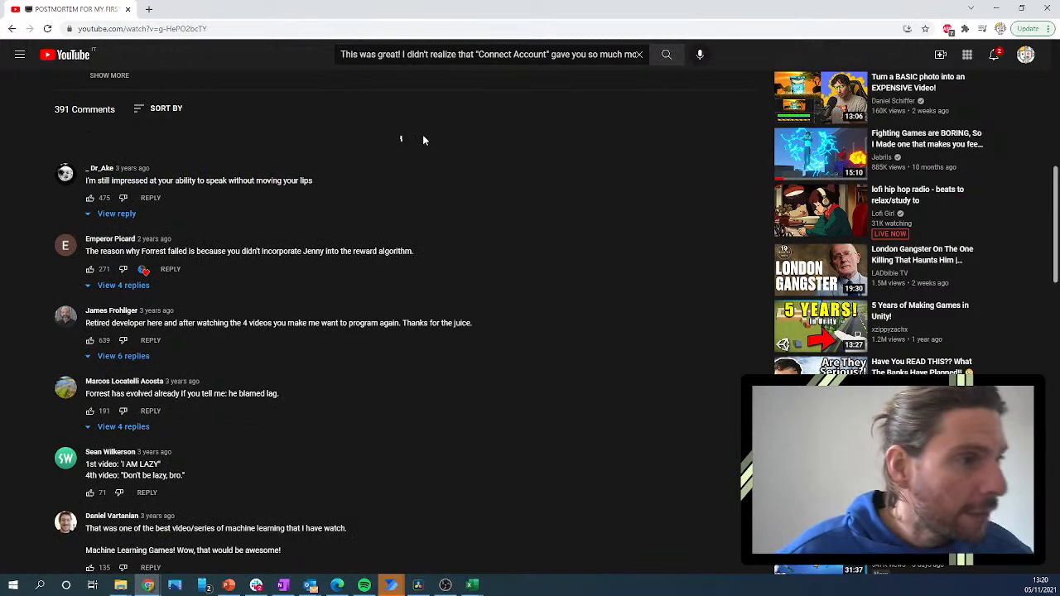
{"action": "scroll", "coordinate": [424, 135], "scroll_direction": "up", "scroll_amount": 6}
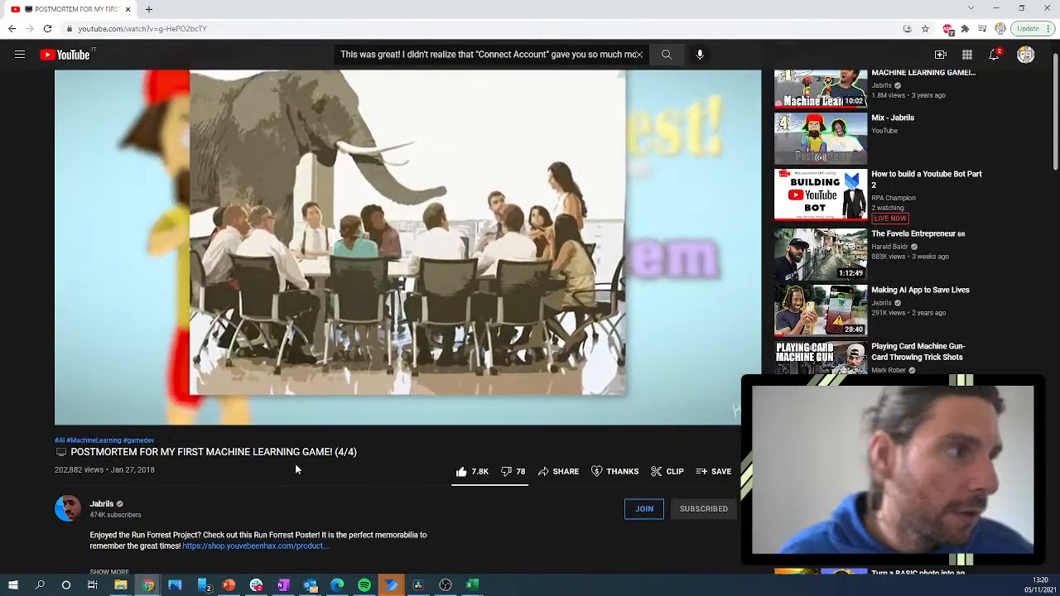
{"action": "scroll", "coordinate": [397, 466], "scroll_direction": "down", "scroll_amount": 1}
{"action": "scroll", "coordinate": [110, 410], "scroll_direction": "up", "scroll_amount": 1}
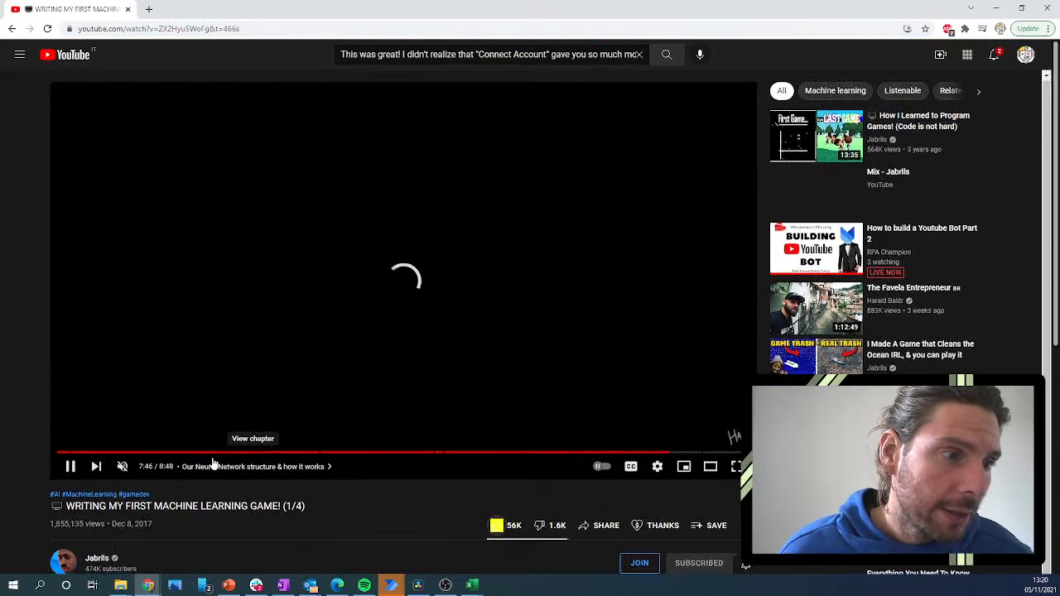
Post the comment beginning "Having been streaming for the past 3 years" on the "WRITING MY FIRST MACHINE LEARNING GAME! (1/4)" video.
{"action": "scroll", "coordinate": [212, 463], "scroll_direction": "down", "scroll_amount": 10}
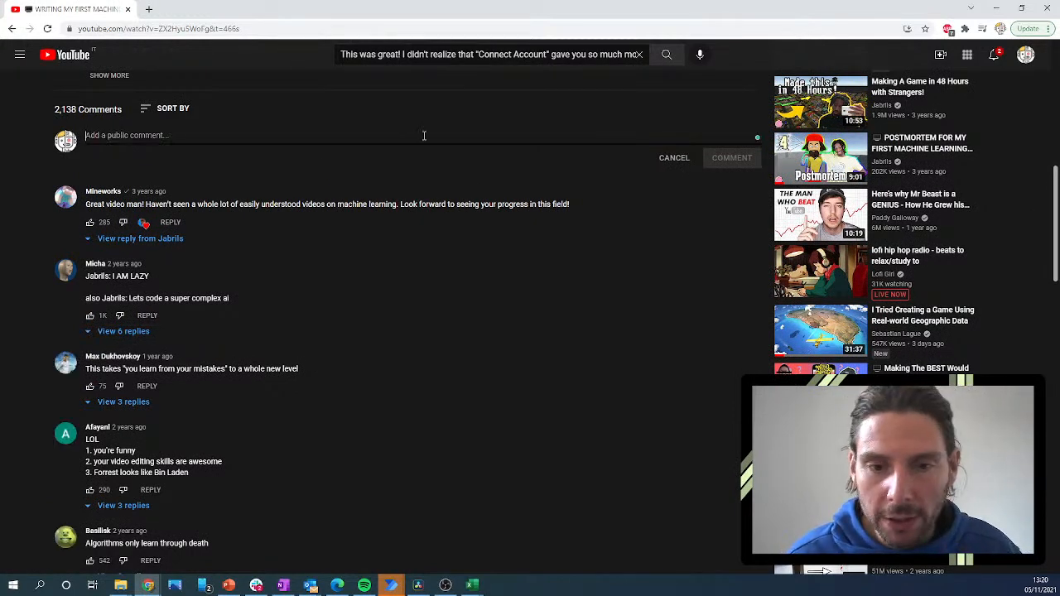
{"action": "key", "text": "ctrl+v"}
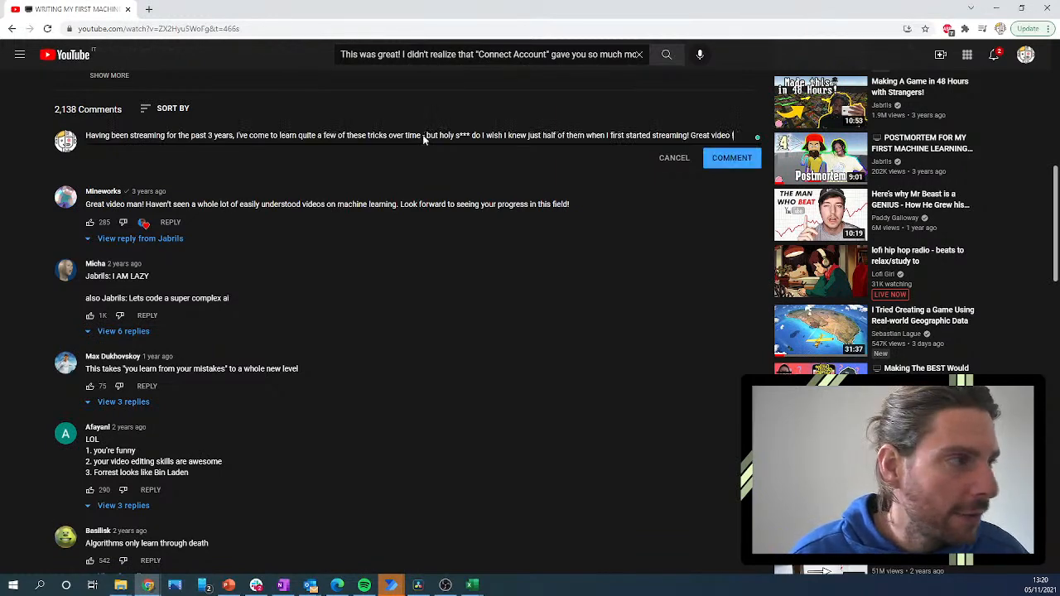
{"action": "key", "text": "ctrl+Return"}
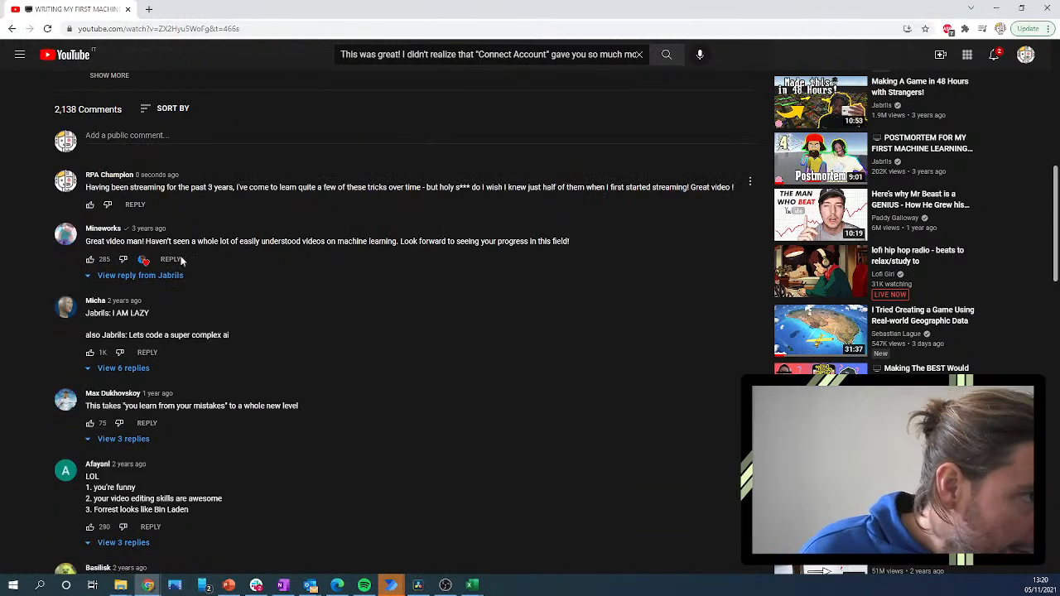
{"action": "scroll", "coordinate": [92, 242], "scroll_direction": "up", "scroll_amount": 3}
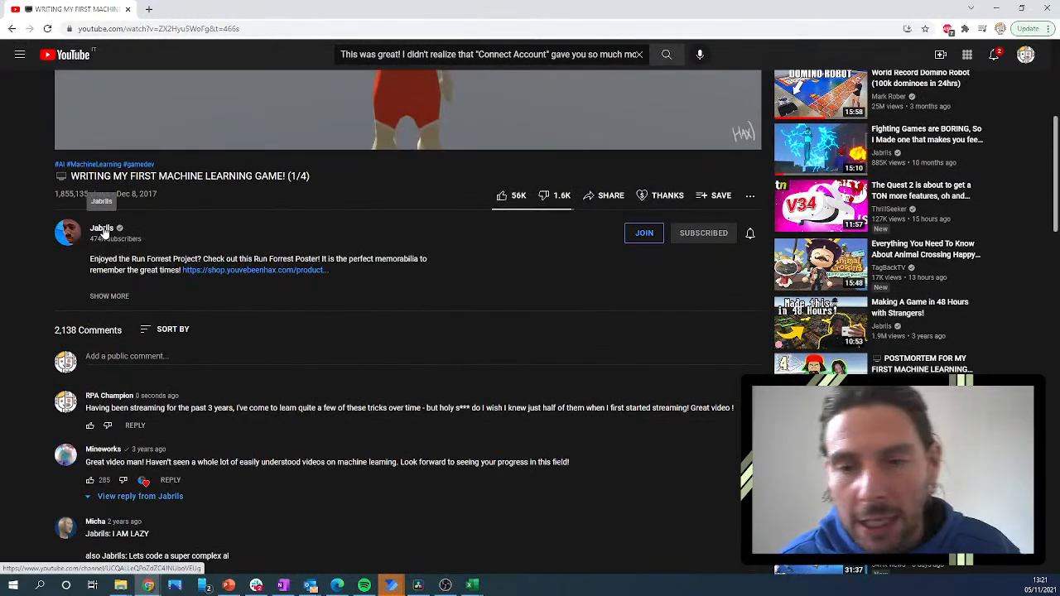
{"action": "scroll", "coordinate": [104, 232], "scroll_direction": "up", "scroll_amount": 3}
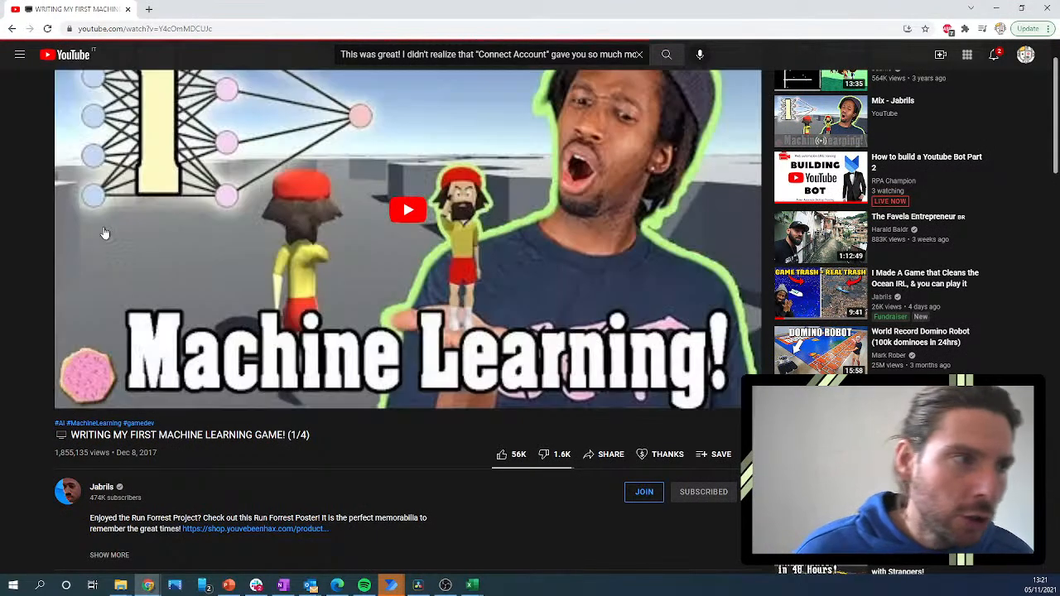
Post the comment beginning "Holy crap, you just helped me get a clear direction" on the "How I Learned to Program Games!" video.
{"action": "left_click", "coordinate": [103, 232]}
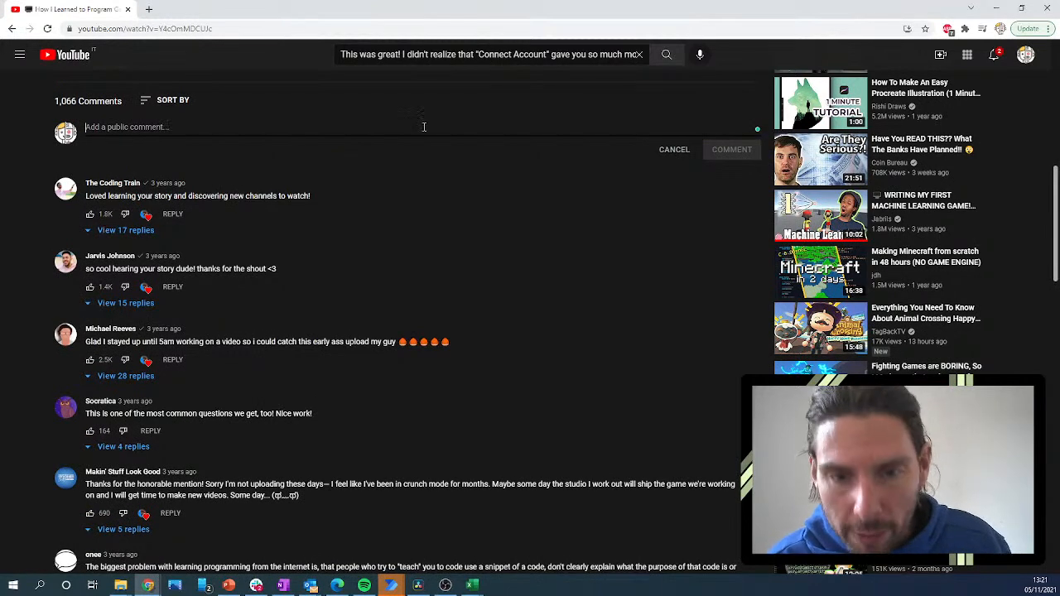
{"action": "type", "text": "Holy cow, you just helped me get a clear direction how to improve my stream :) Thank you so much!"}
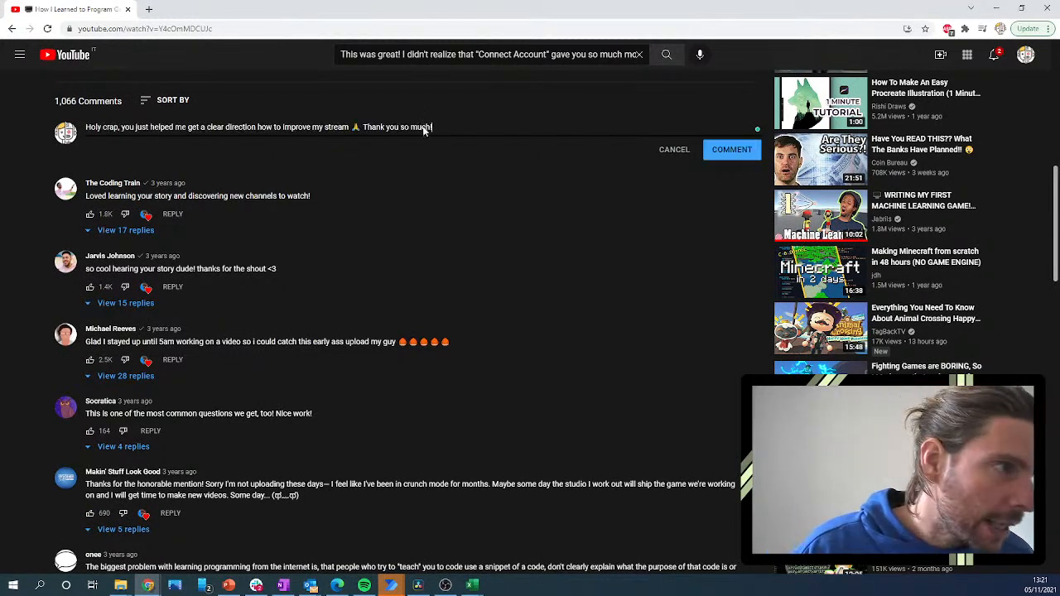
{"action": "key", "text": "ctrl+Return"}
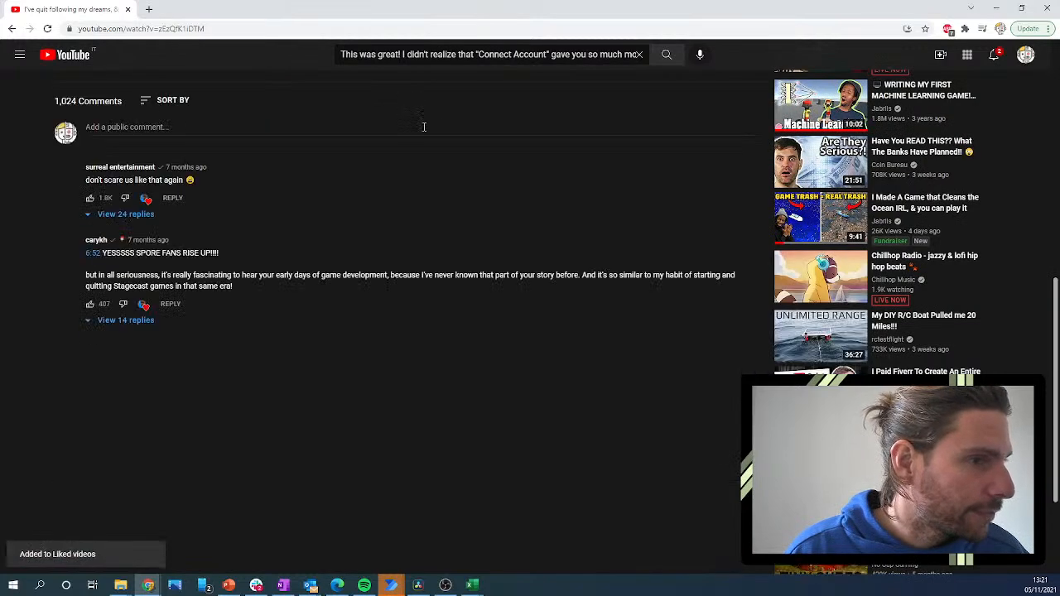
Post the comment beginning "This was the most helpful video I could find" on the "I've quit following my dreams, & you should too." video.
{"action": "left_click", "coordinate": [423, 127]}
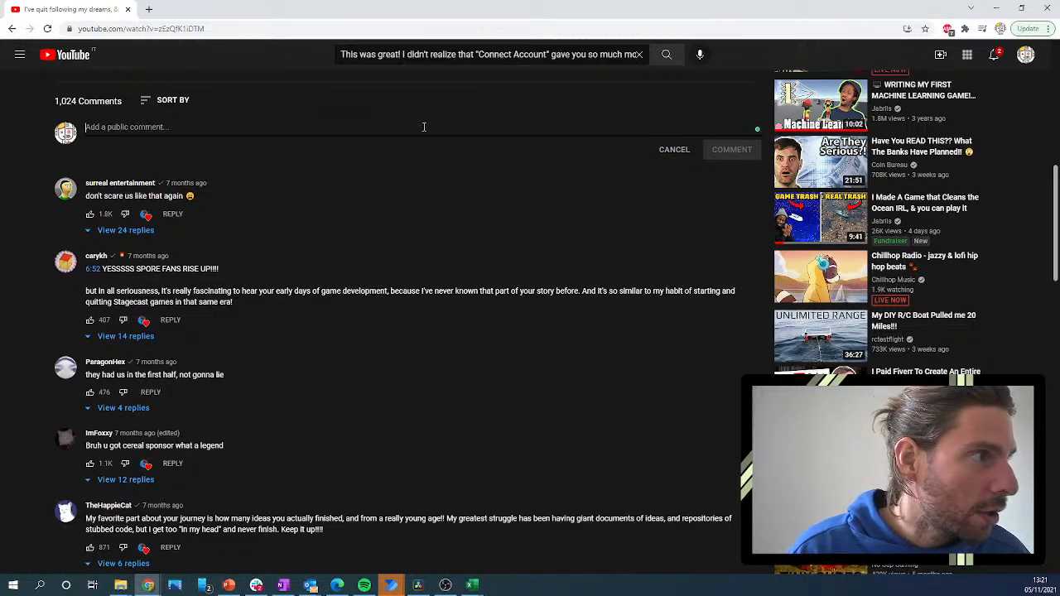
{"action": "key", "text": "ctrl+v"}
{"action": "key", "text": "ctrl+Return"}
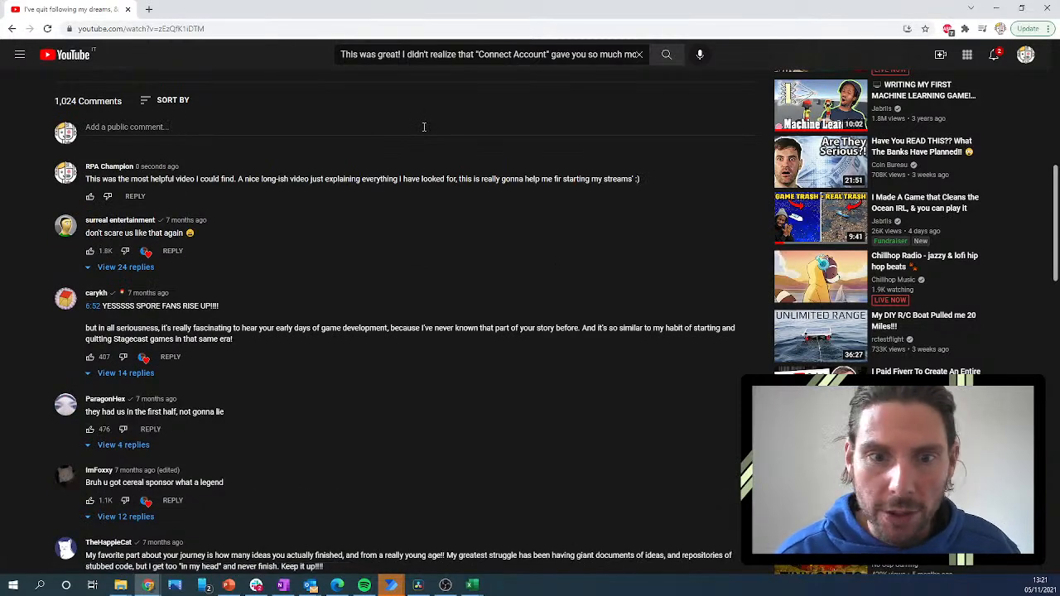
{"action": "scroll", "coordinate": [424, 127], "scroll_direction": "up", "scroll_amount": 3}
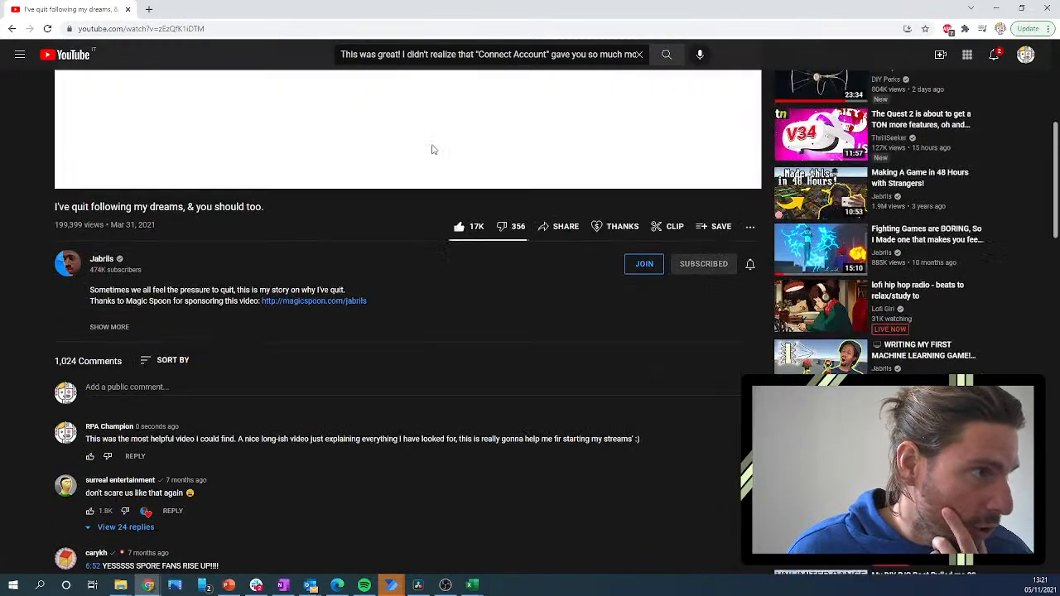
{"action": "key", "text": "alt+Left"}
{"action": "scroll", "coordinate": [121, 369], "scroll_direction": "up", "scroll_amount": 3}
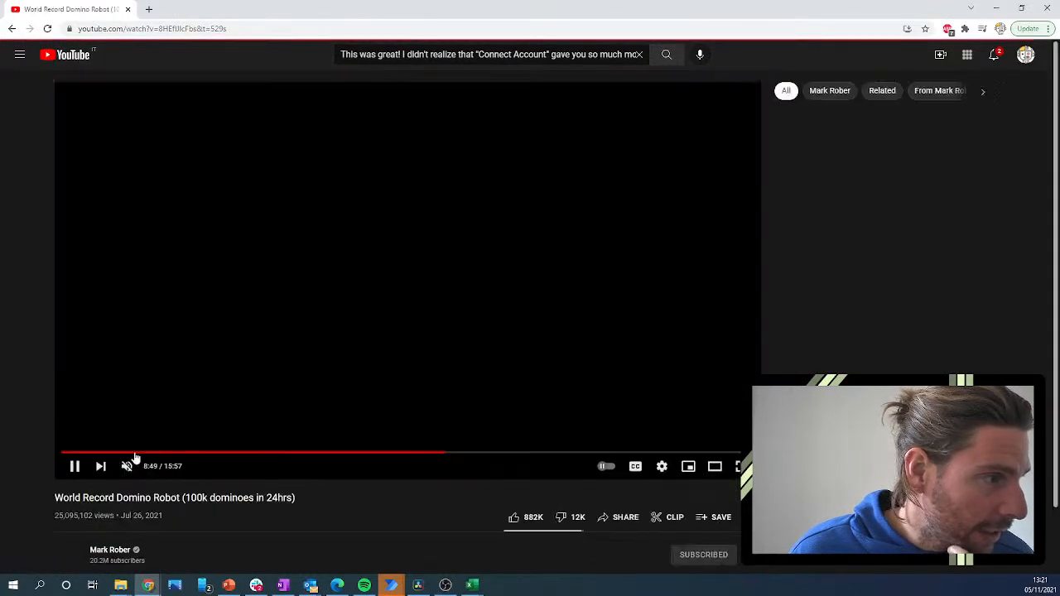
Submit a comment on the "Minecraft Is Perfectly Balanced" video.
{"action": "scroll", "coordinate": [372, 331], "scroll_direction": "up", "scroll_amount": 2}
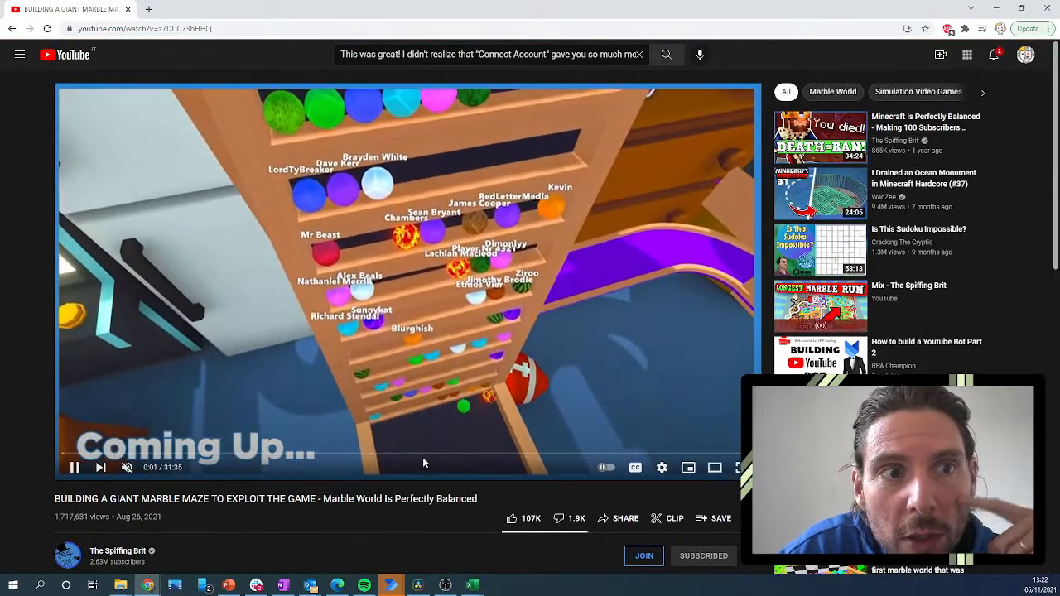
{"action": "scroll", "coordinate": [423, 463], "scroll_direction": "down", "scroll_amount": 8}
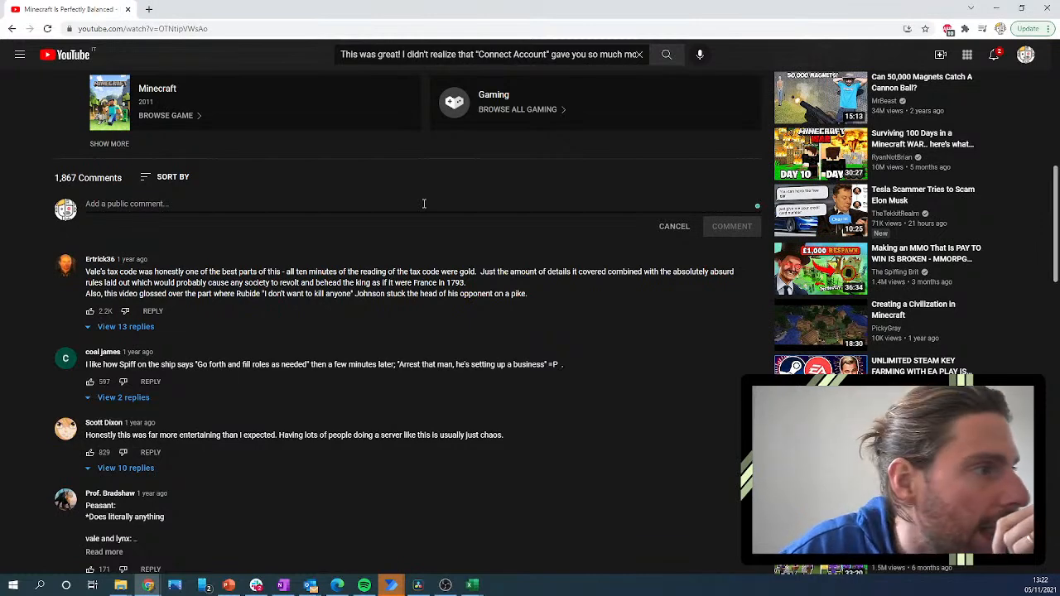
{"action": "key", "text": "ctrl+Return"}
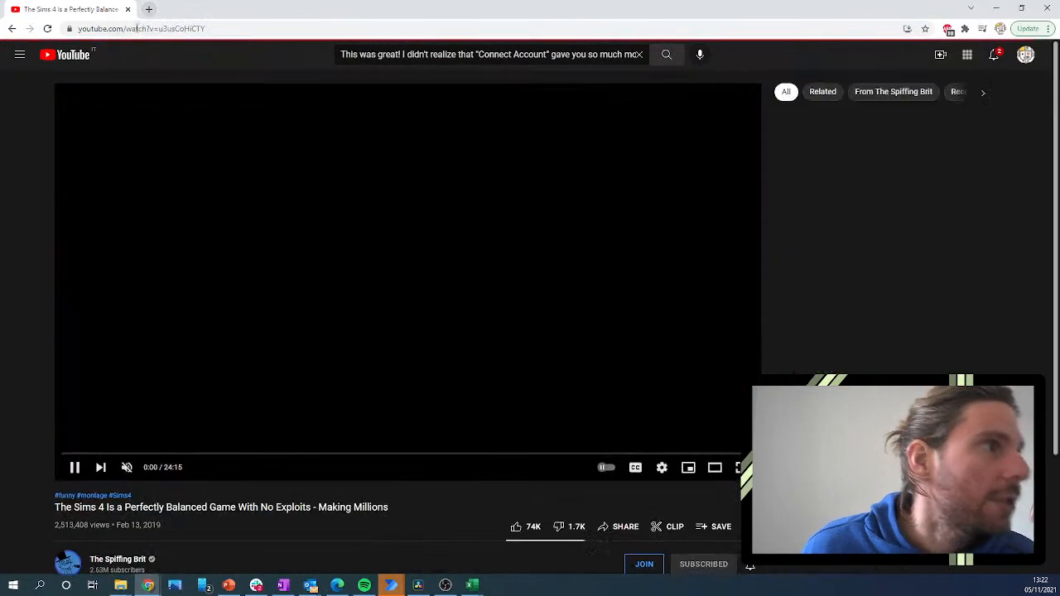
Open the current Sims 4 video's address in a second browser tab and pause it in theater mode.
{"action": "left_click", "coordinate": [137, 29]}
{"action": "key", "text": "ctrl+c"}
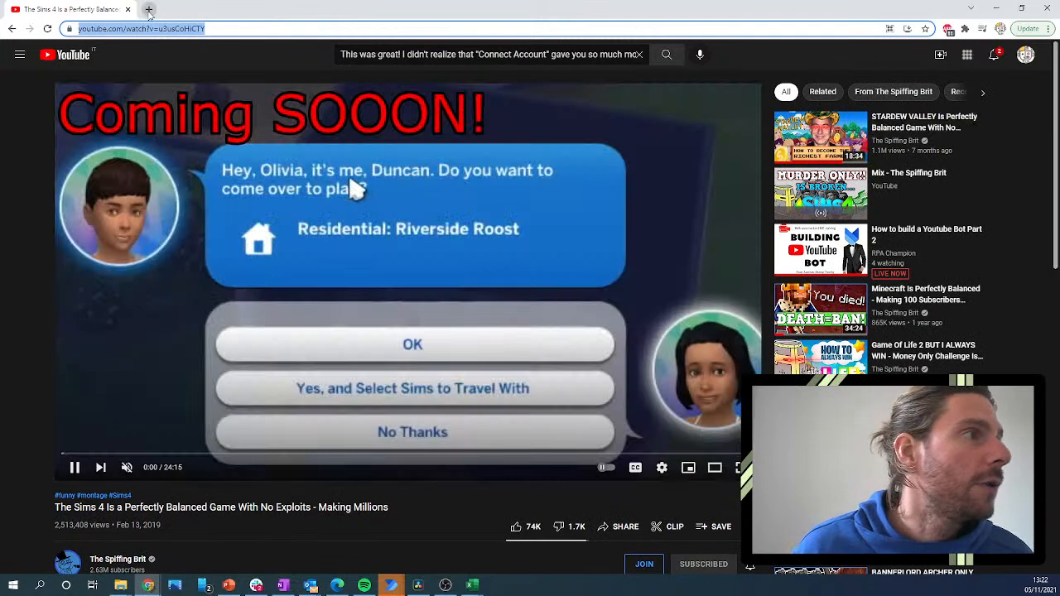
{"action": "left_click", "coordinate": [149, 9]}
{"action": "key", "text": "ctrl+v"}
{"action": "key", "text": "Return"}
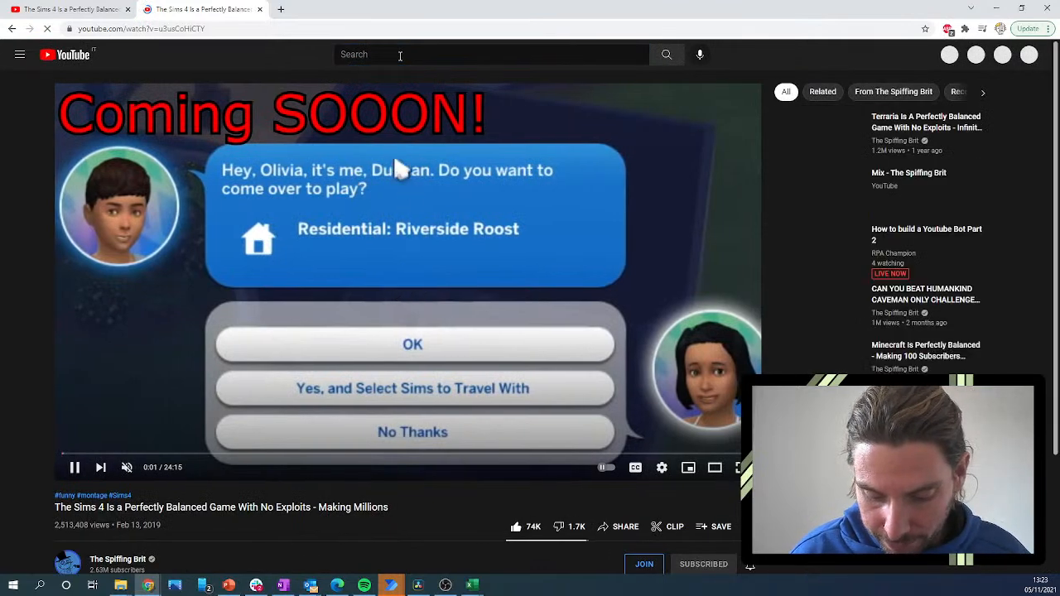
{"action": "key", "text": "k"}
{"action": "key", "text": "t"}
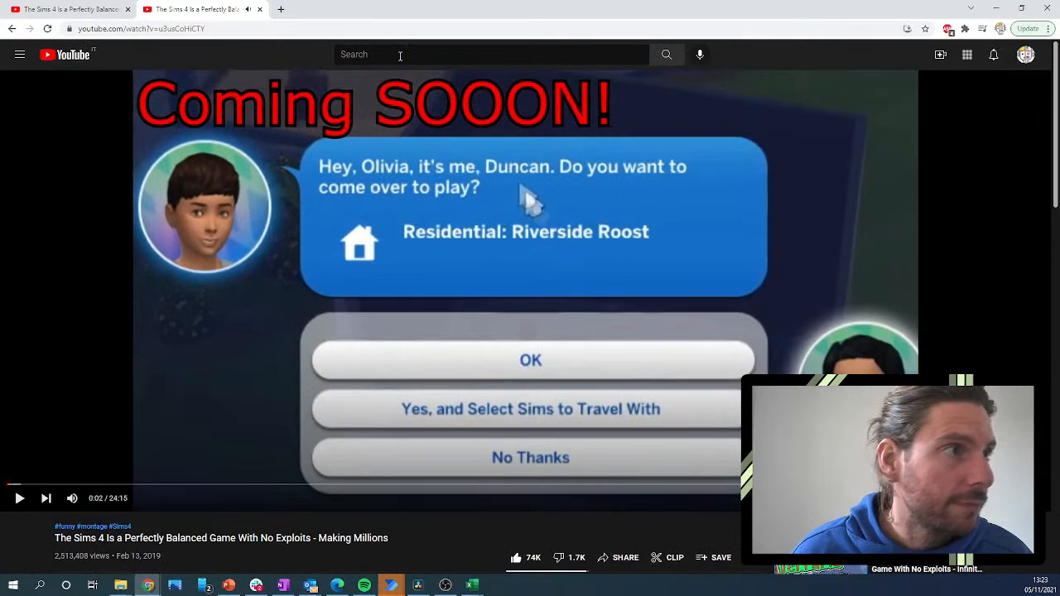
Search YouTube for "mr beast" and open the MrBeast channel page.
{"action": "left_click", "coordinate": [409, 53]}
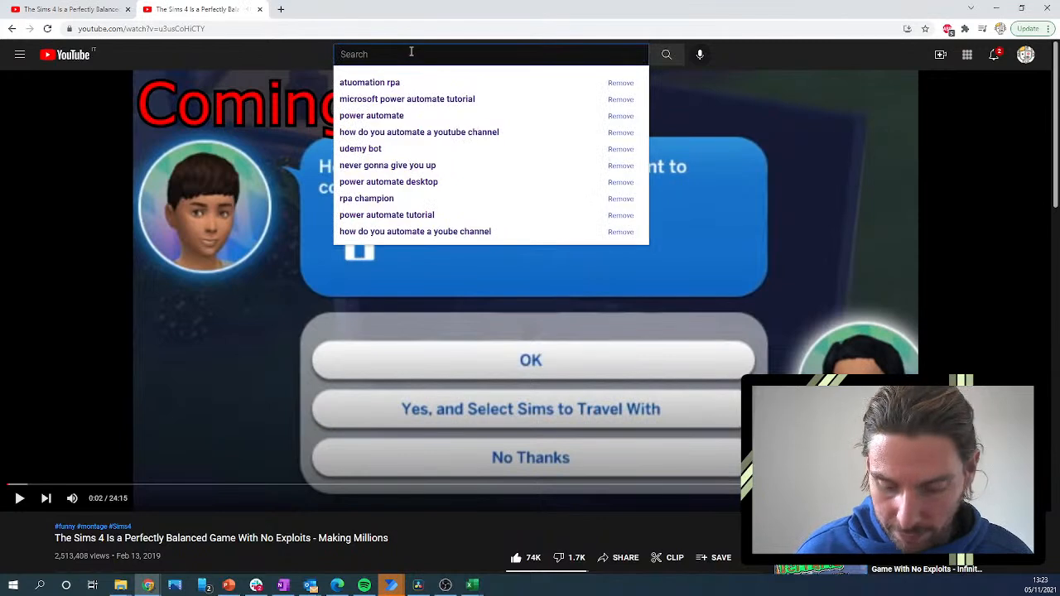
{"action": "type", "text": "mr beast"}
{"action": "key", "text": "Return"}
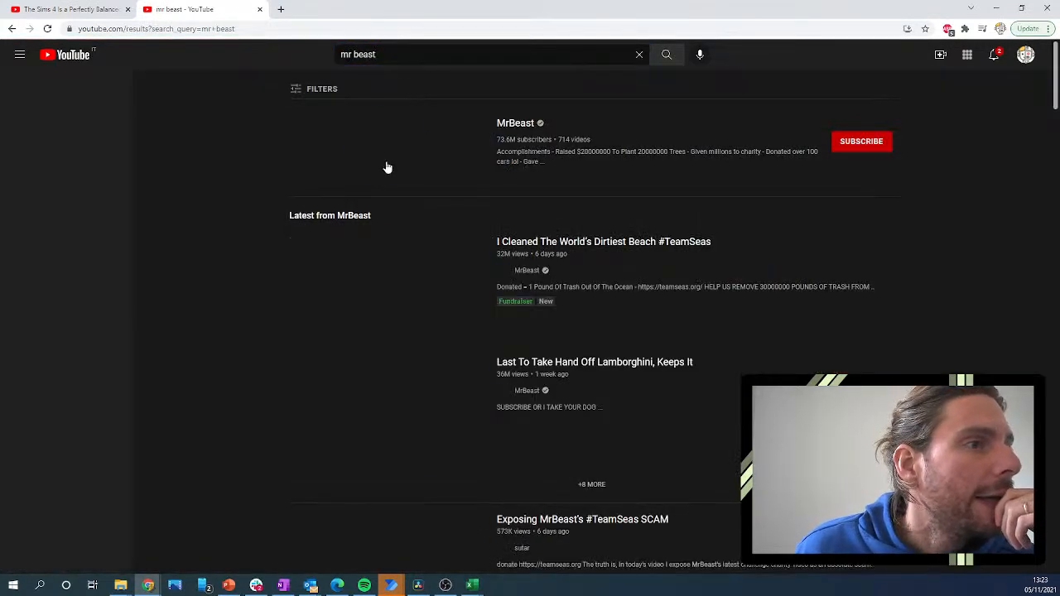
{"action": "left_click", "coordinate": [518, 125]}
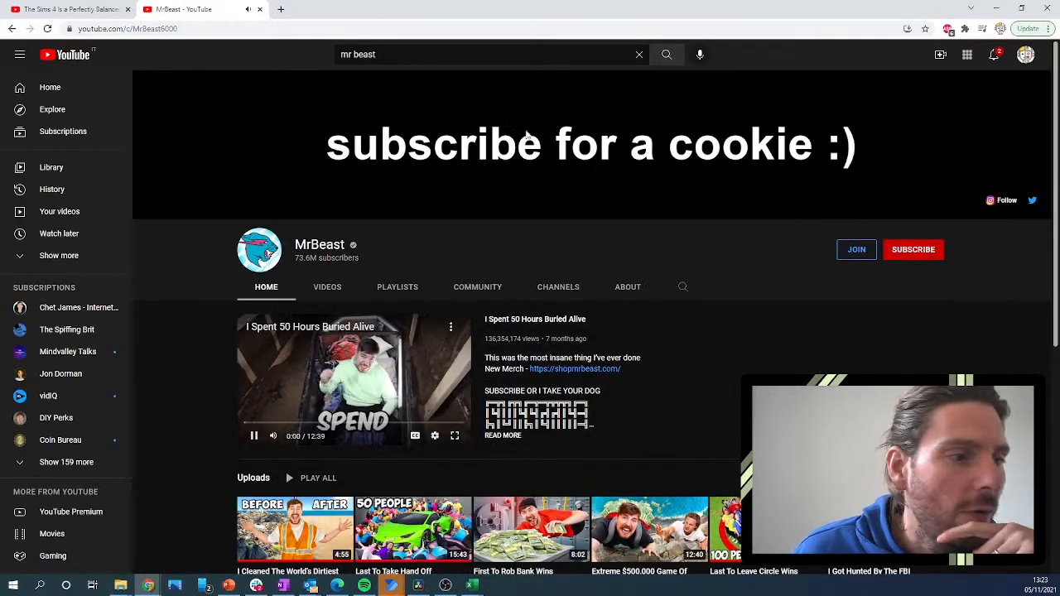
Look through the MrBeast channel's uploads and popular videos, and open its featured video "I Spent 50 Hours Buried Alive".
{"action": "left_click", "coordinate": [431, 361]}
{"action": "scroll", "coordinate": [786, 340], "scroll_direction": "down", "scroll_amount": 3}
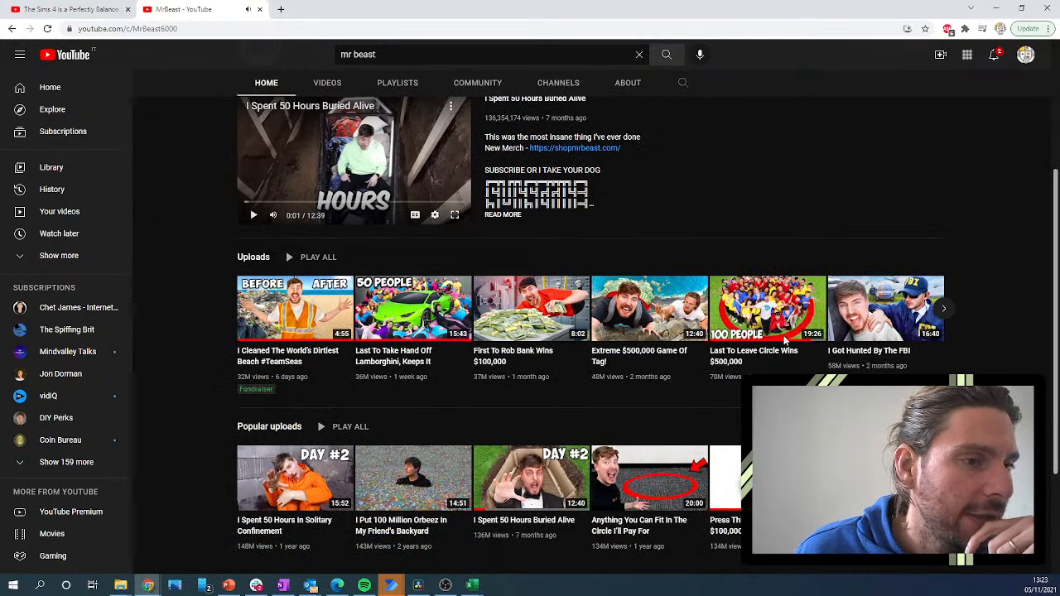
{"action": "scroll", "coordinate": [785, 340], "scroll_direction": "down", "scroll_amount": 2}
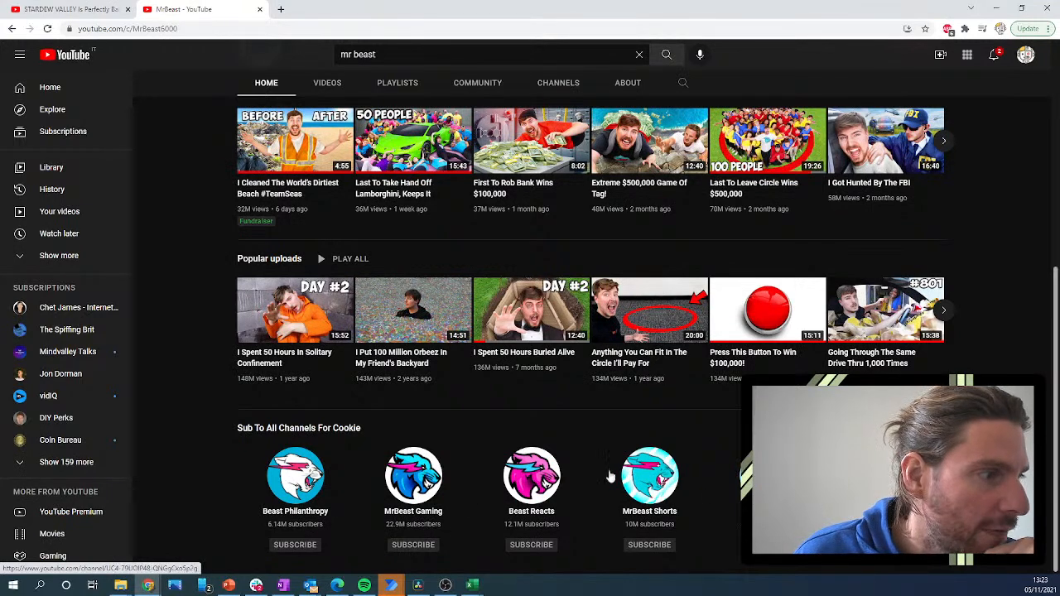
{"action": "scroll", "coordinate": [520, 461], "scroll_direction": "up", "scroll_amount": 5}
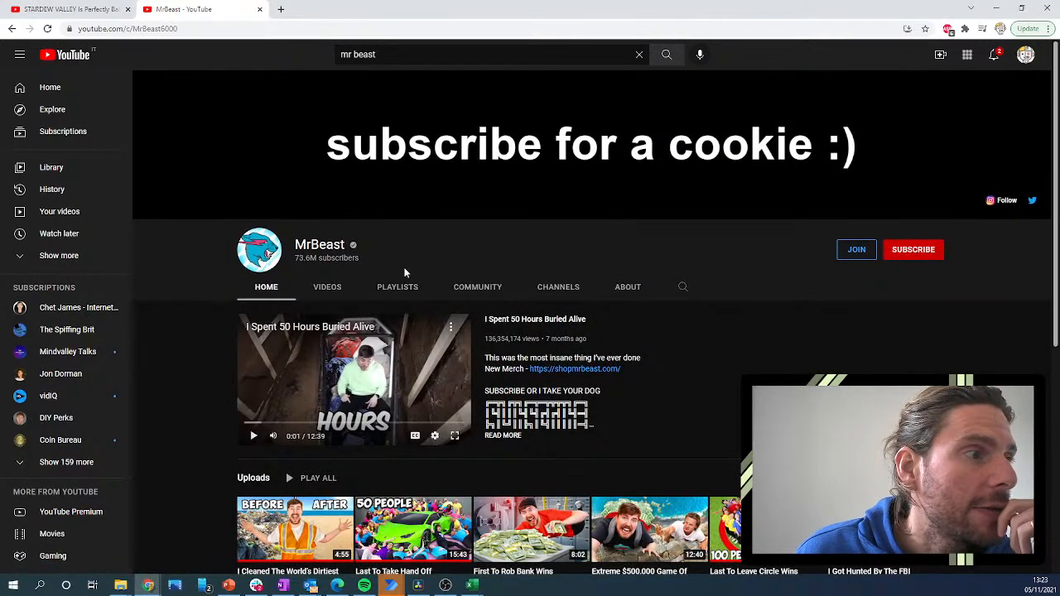
{"action": "scroll", "coordinate": [568, 315], "scroll_direction": "down", "scroll_amount": 4}
{"action": "scroll", "coordinate": [568, 315], "scroll_direction": "up", "scroll_amount": 2}
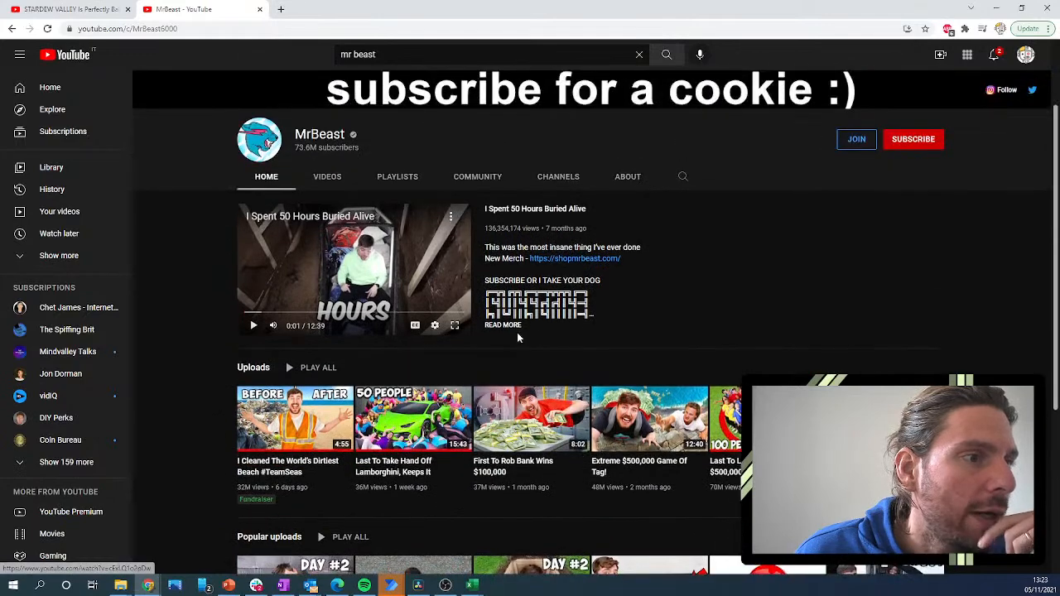
{"action": "left_click", "coordinate": [504, 329]}
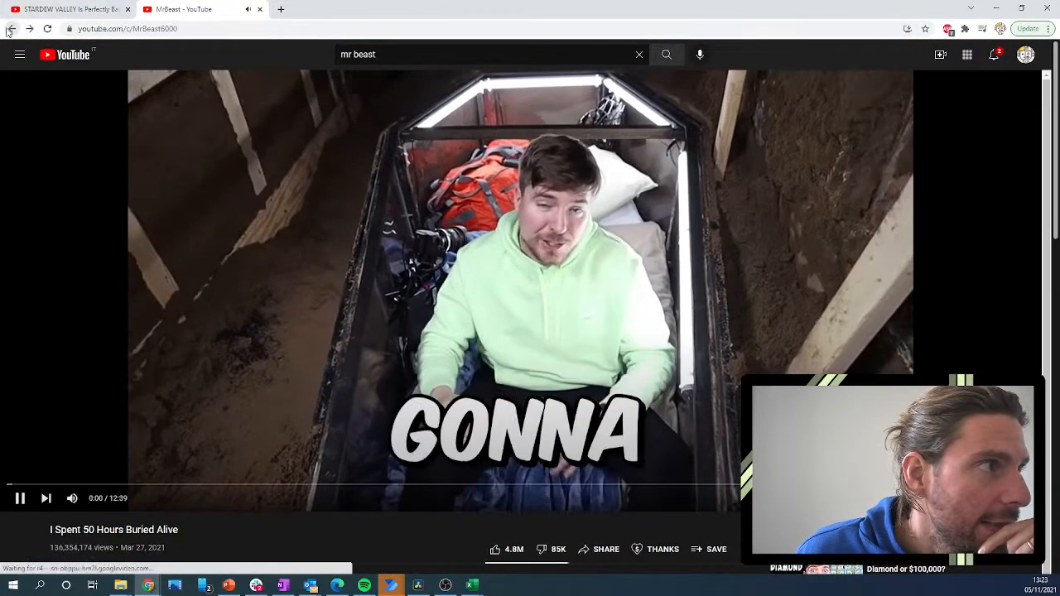
Return from the buried-alive video to the MrBeast channel page and open the channel's full list of uploaded videos.
{"action": "left_click", "coordinate": [11, 29]}
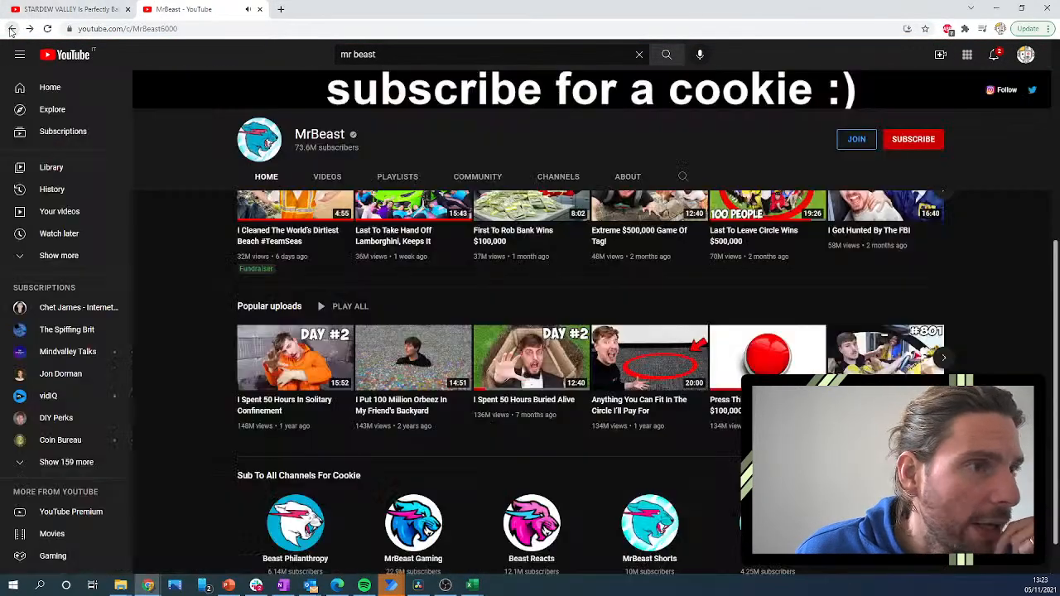
{"action": "scroll", "coordinate": [557, 285], "scroll_direction": "up", "scroll_amount": 5}
{"action": "left_click", "coordinate": [328, 218]}
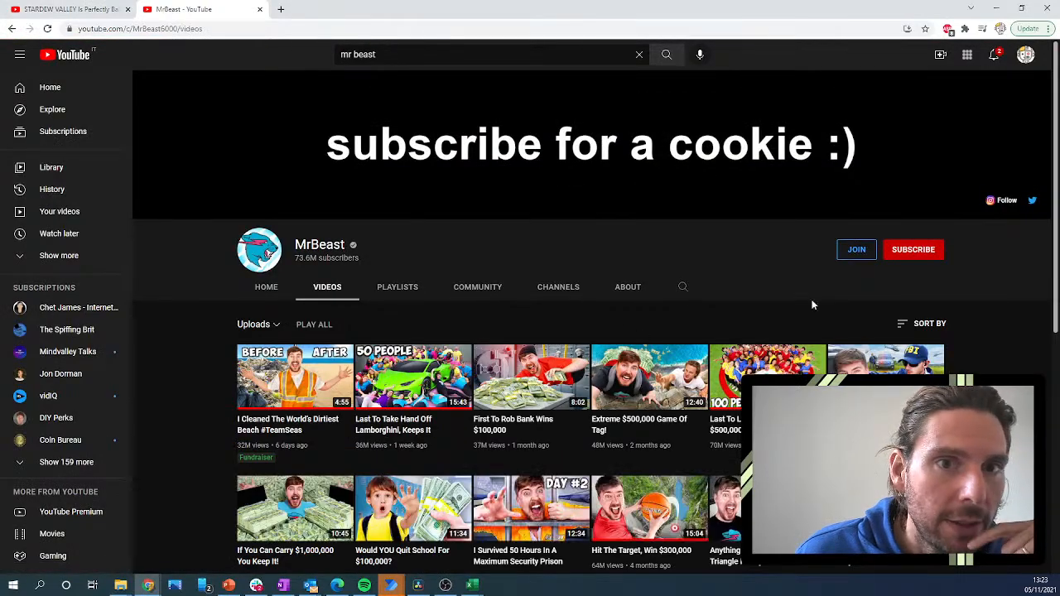
Look through the MrBeast channel's uploads from the newest videos back to those from 5 years ago, examining titles and view counts.
{"action": "scroll", "coordinate": [803, 310], "scroll_direction": "down", "scroll_amount": 5}
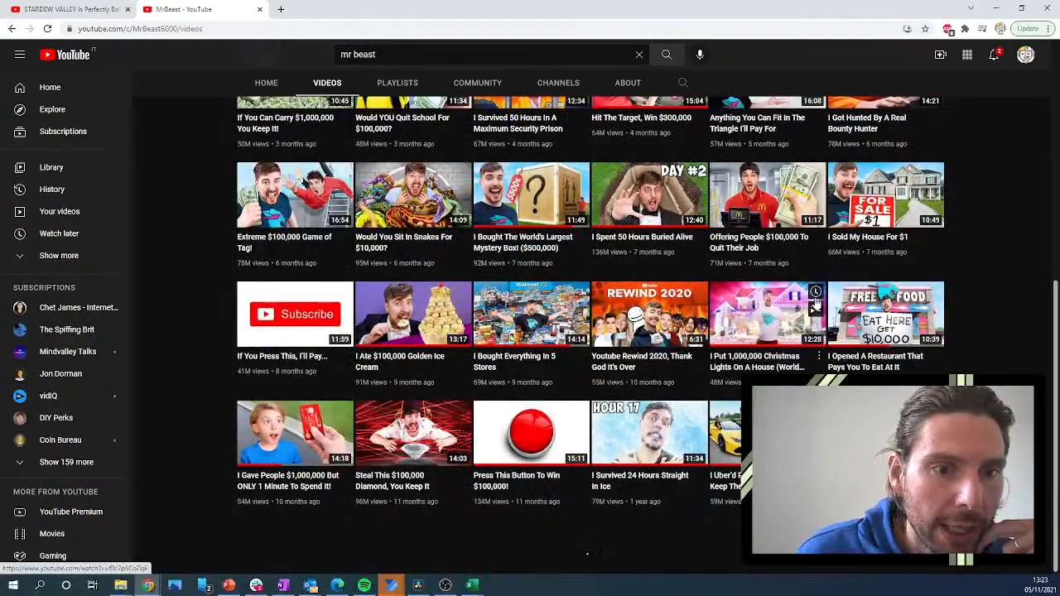
{"action": "scroll", "coordinate": [701, 331], "scroll_direction": "down", "scroll_amount": 10}
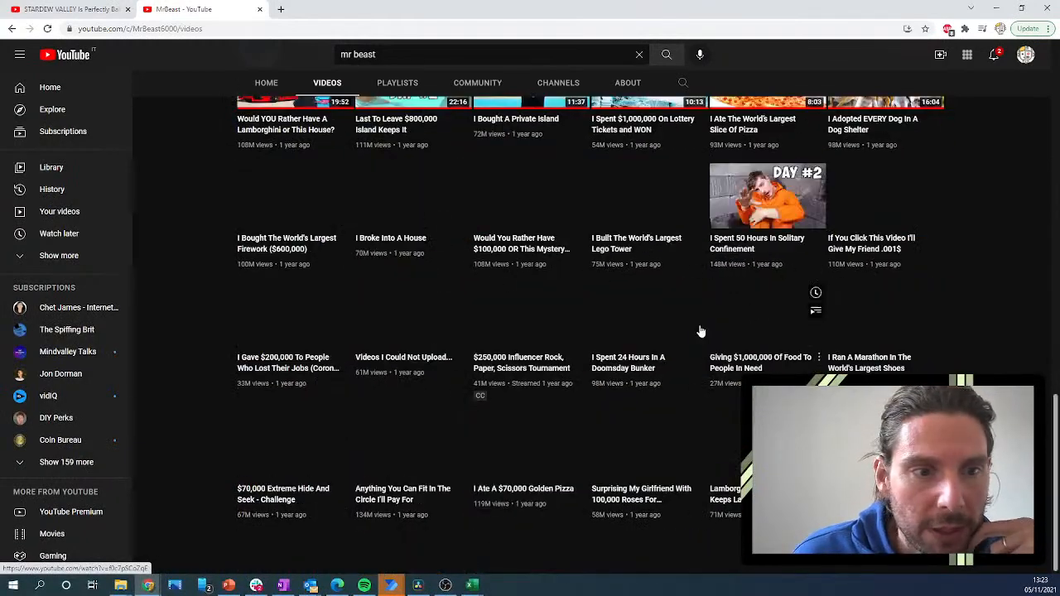
{"action": "scroll", "coordinate": [700, 368], "scroll_direction": "down", "scroll_amount": 2}
{"action": "scroll", "coordinate": [701, 368], "scroll_direction": "down", "scroll_amount": 8}
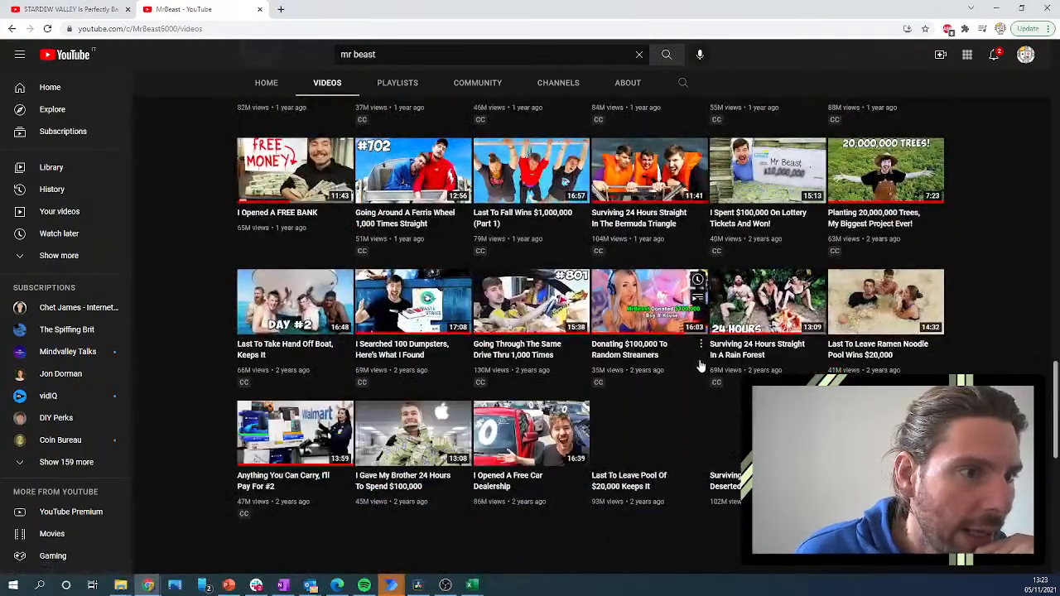
{"action": "scroll", "coordinate": [701, 366], "scroll_direction": "down", "scroll_amount": 5}
{"action": "scroll", "coordinate": [701, 366], "scroll_direction": "down", "scroll_amount": 1}
{"action": "scroll", "coordinate": [701, 366], "scroll_direction": "down", "scroll_amount": 7}
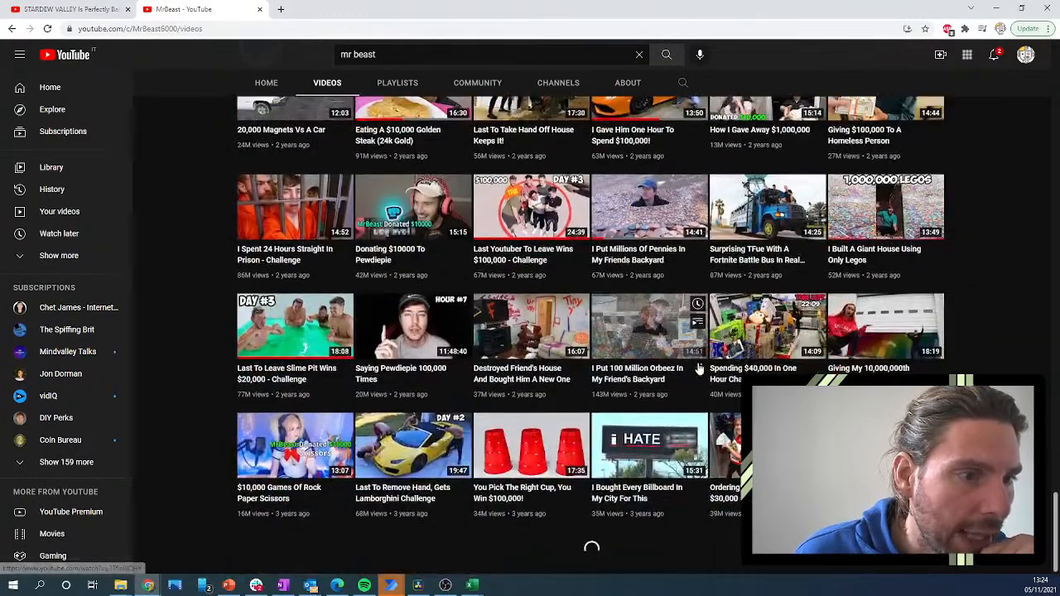
{"action": "scroll", "coordinate": [701, 366], "scroll_direction": "down", "scroll_amount": 6}
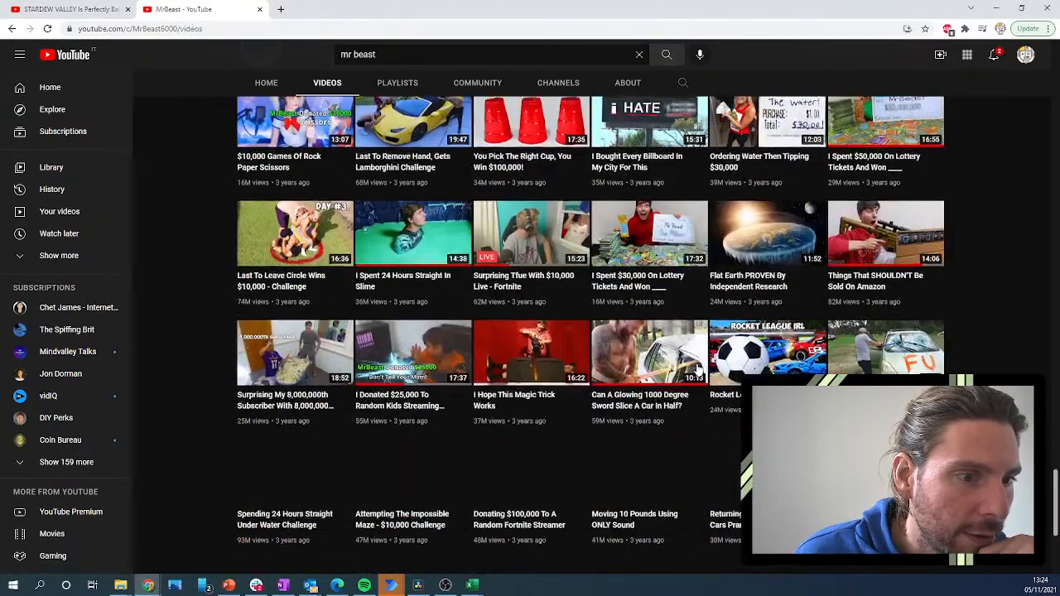
{"action": "scroll", "coordinate": [699, 372], "scroll_direction": "down", "scroll_amount": 3}
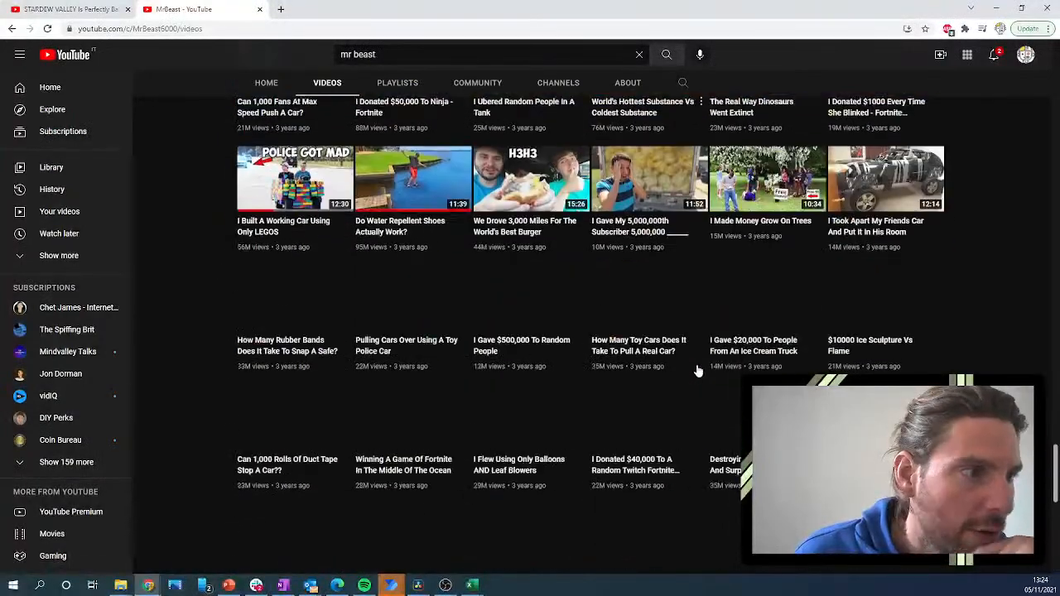
{"action": "scroll", "coordinate": [697, 371], "scroll_direction": "down", "scroll_amount": 6}
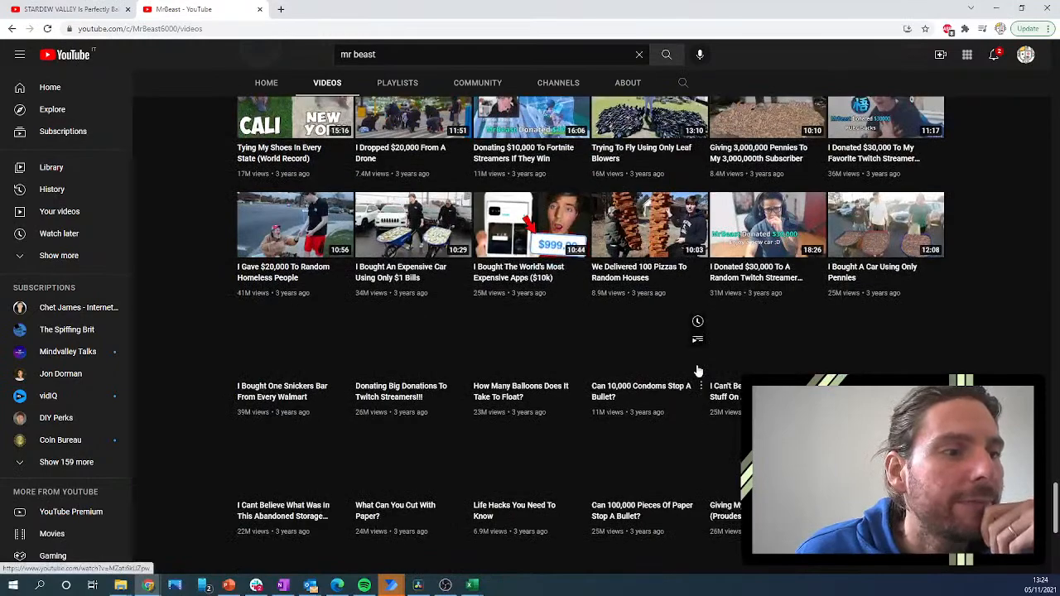
{"action": "scroll", "coordinate": [698, 372], "scroll_direction": "down", "scroll_amount": 5}
{"action": "scroll", "coordinate": [698, 372], "scroll_direction": "down", "scroll_amount": 1}
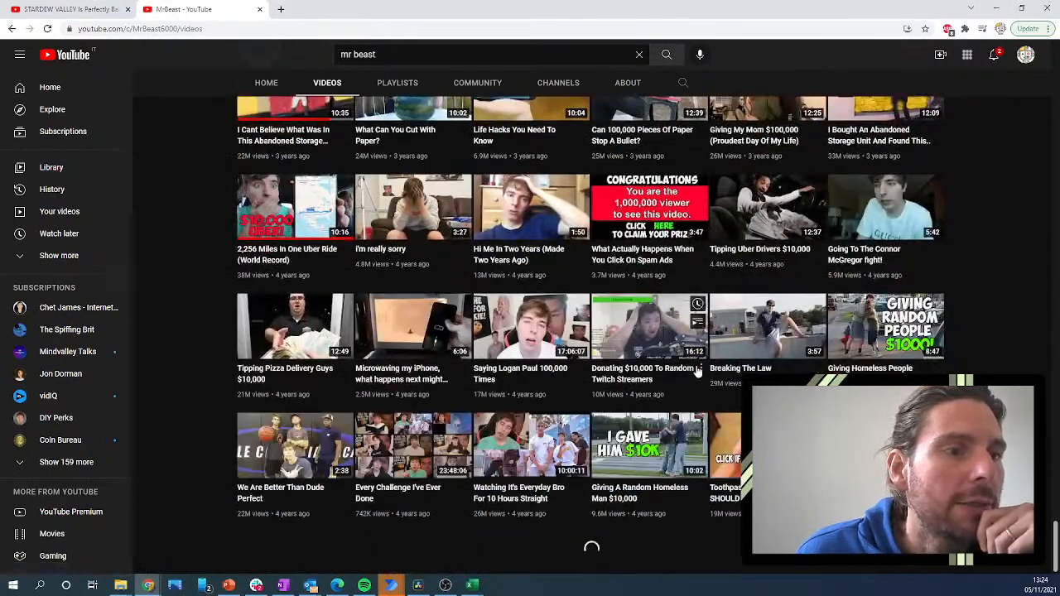
{"action": "scroll", "coordinate": [696, 371], "scroll_direction": "down", "scroll_amount": 4}
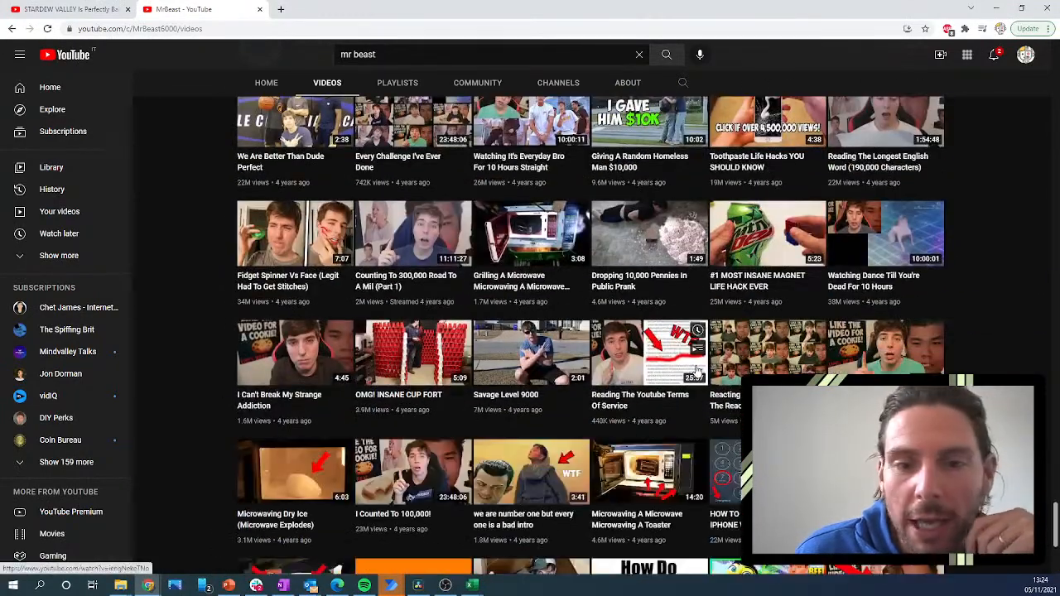
{"action": "scroll", "coordinate": [696, 371], "scroll_direction": "down", "scroll_amount": 3}
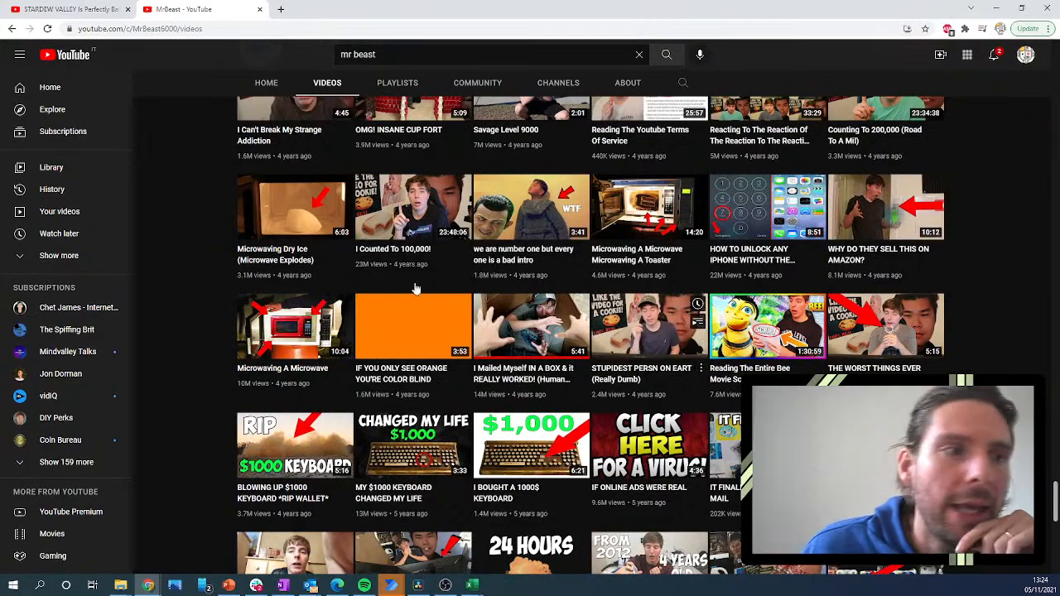
{"action": "scroll", "coordinate": [433, 225], "scroll_direction": "down", "scroll_amount": 7}
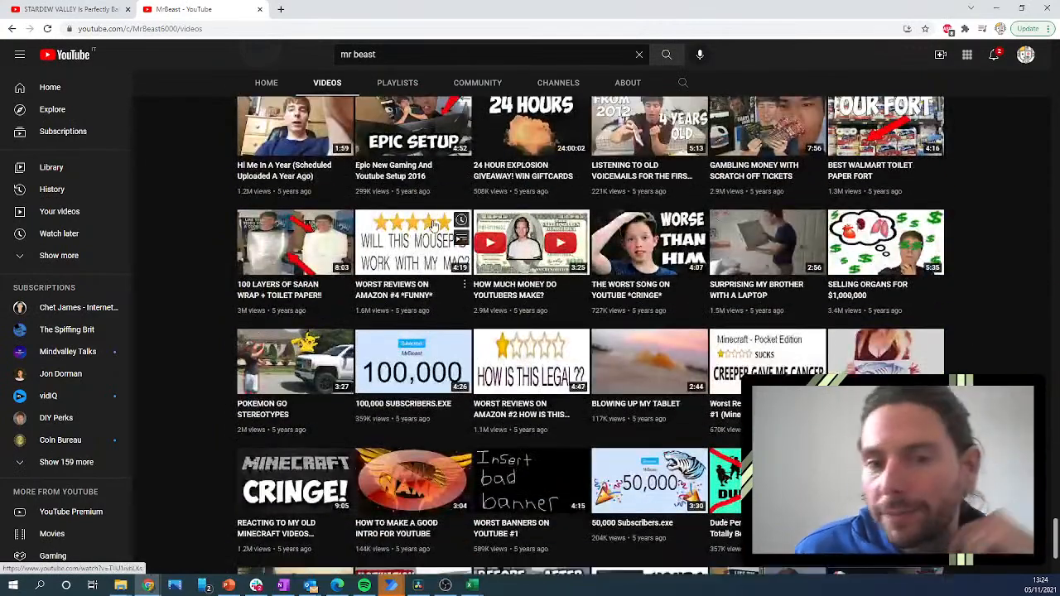